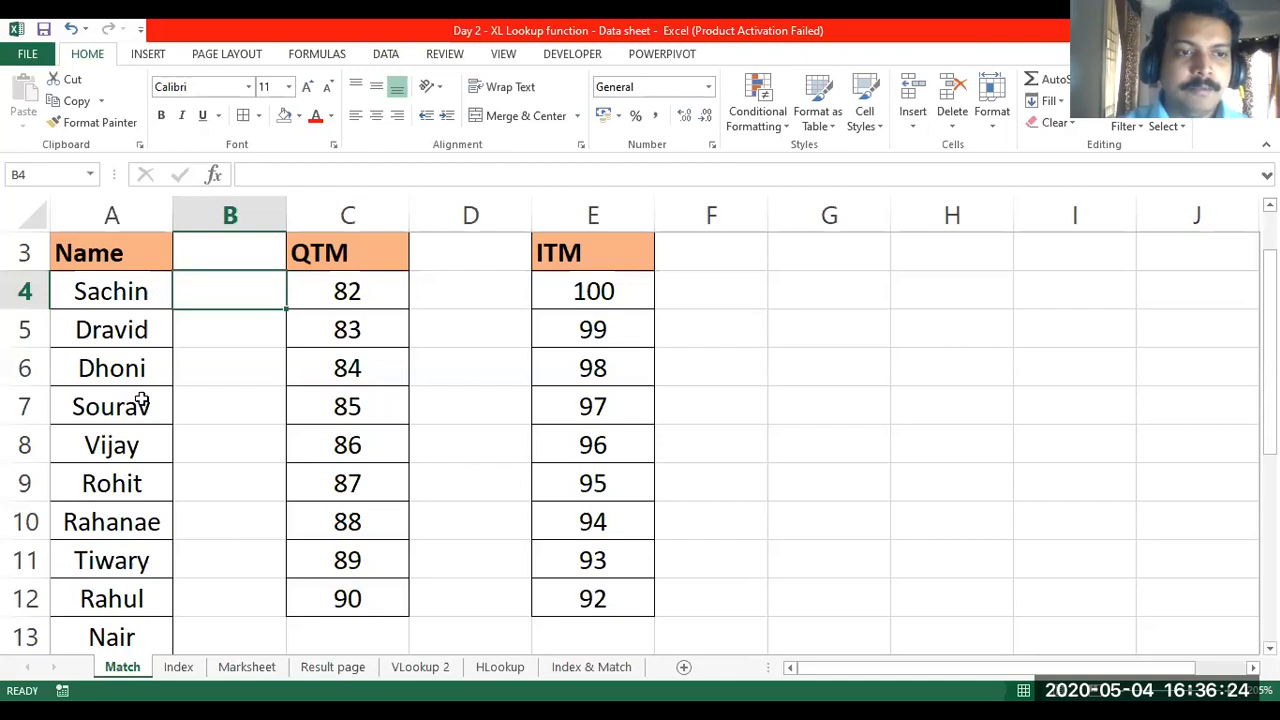
# - Examine the Name column from A7 down to the name in A13
pyautogui.click(160, 406)
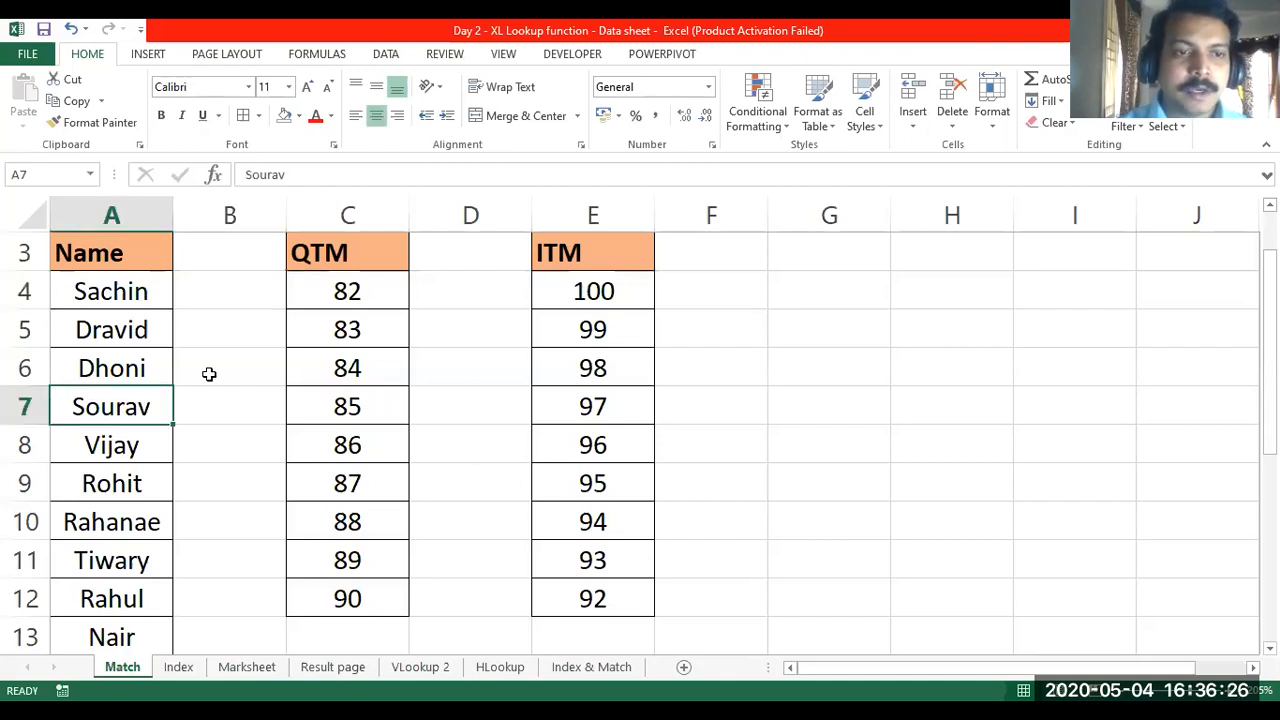
pyautogui.click(128, 635)
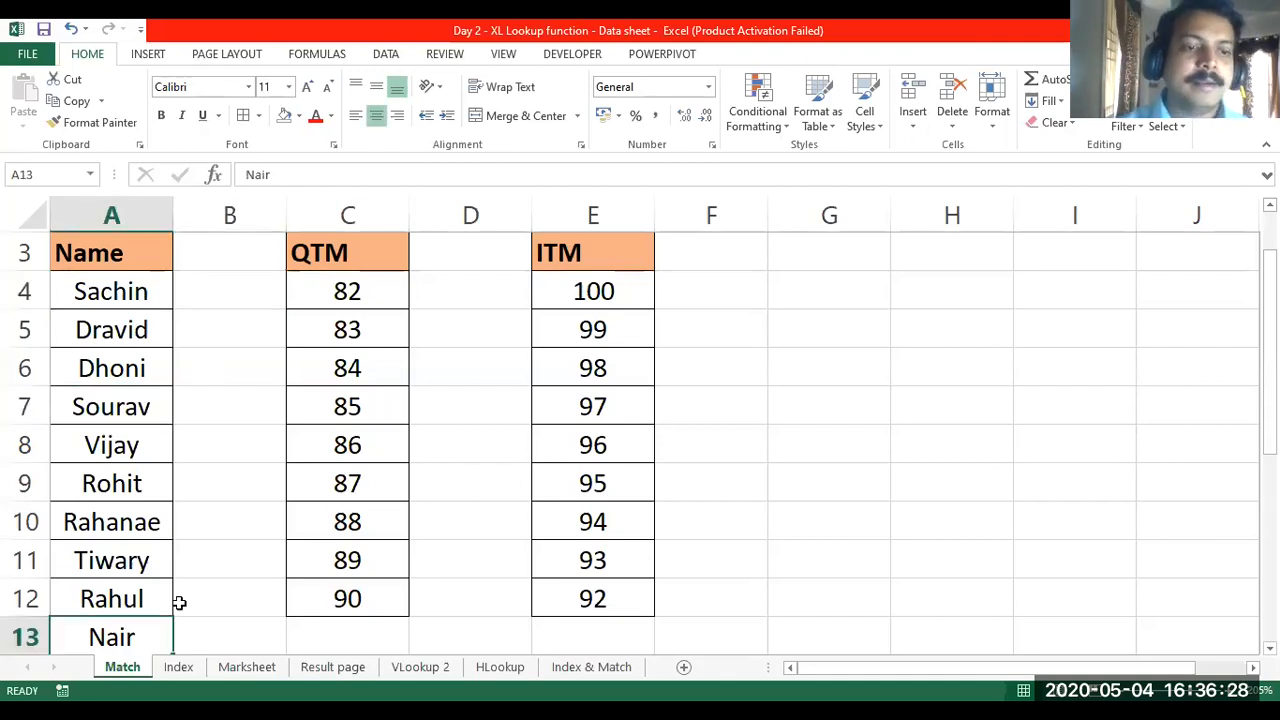
pyautogui.scroll(-1, 177, 600)
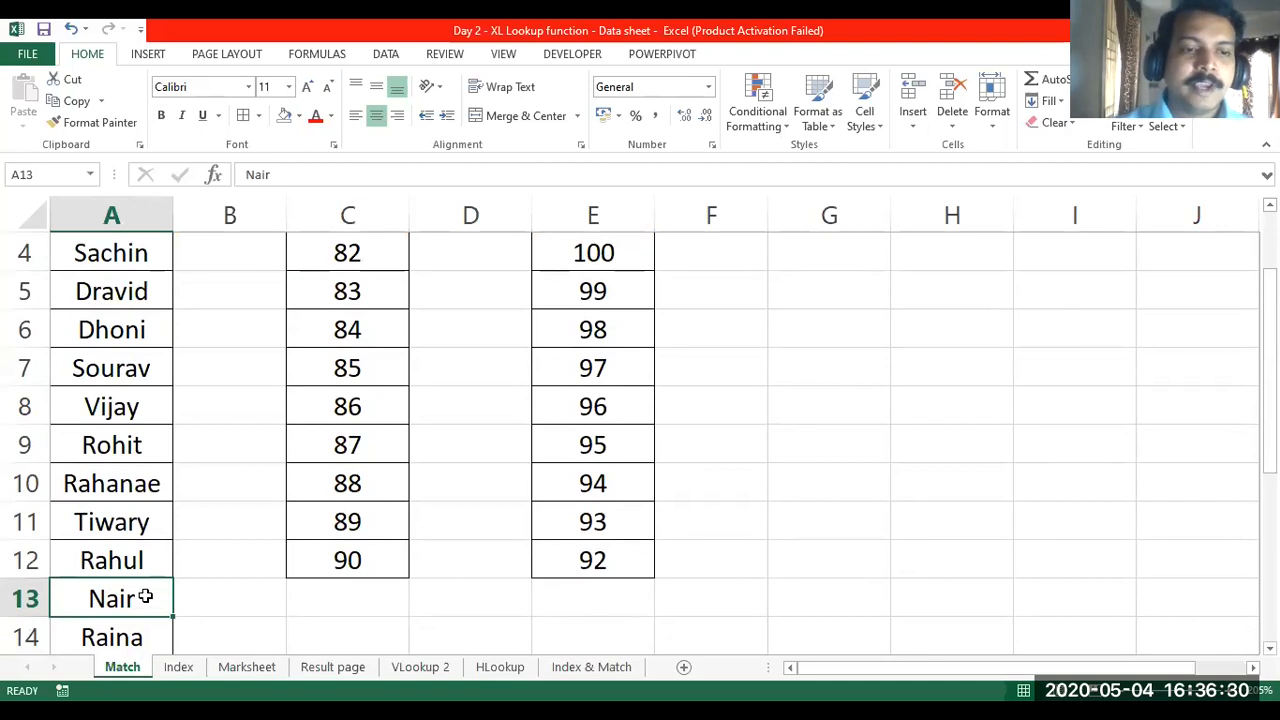
pyautogui.scroll(1, 145, 597)
pyautogui.scroll(2, 145, 597)
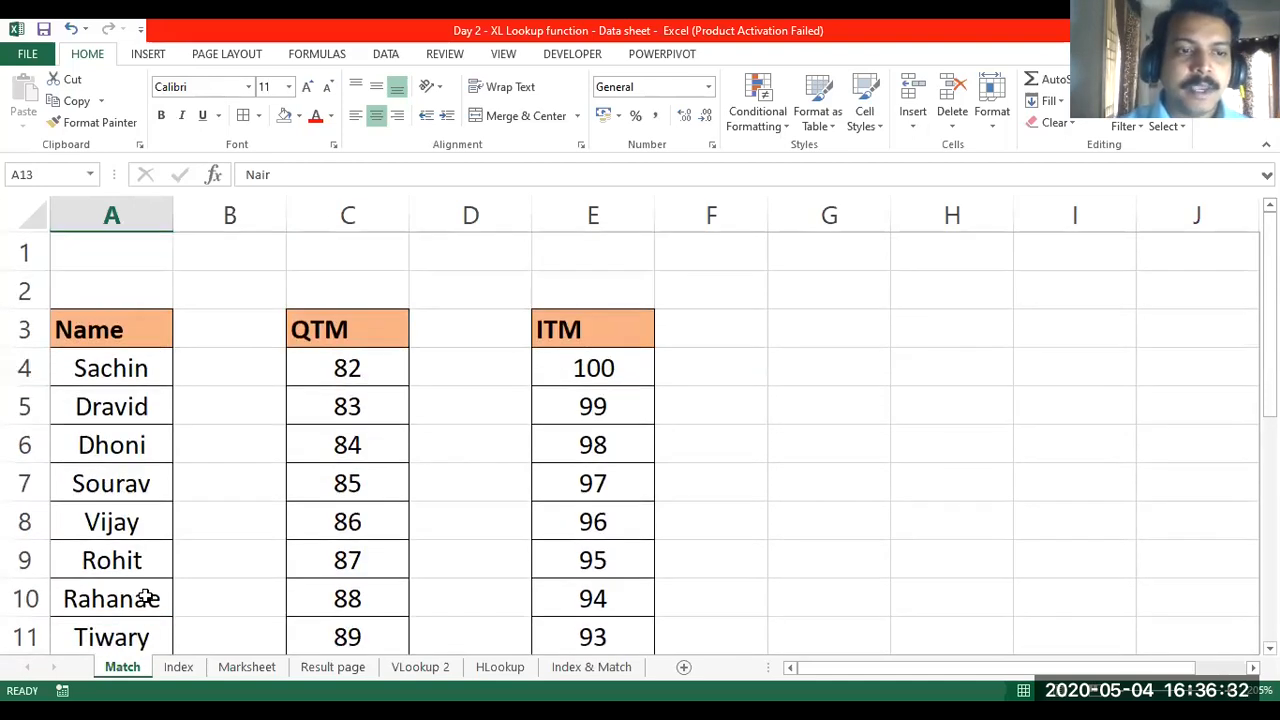
pyautogui.scroll(-4, 145, 597)
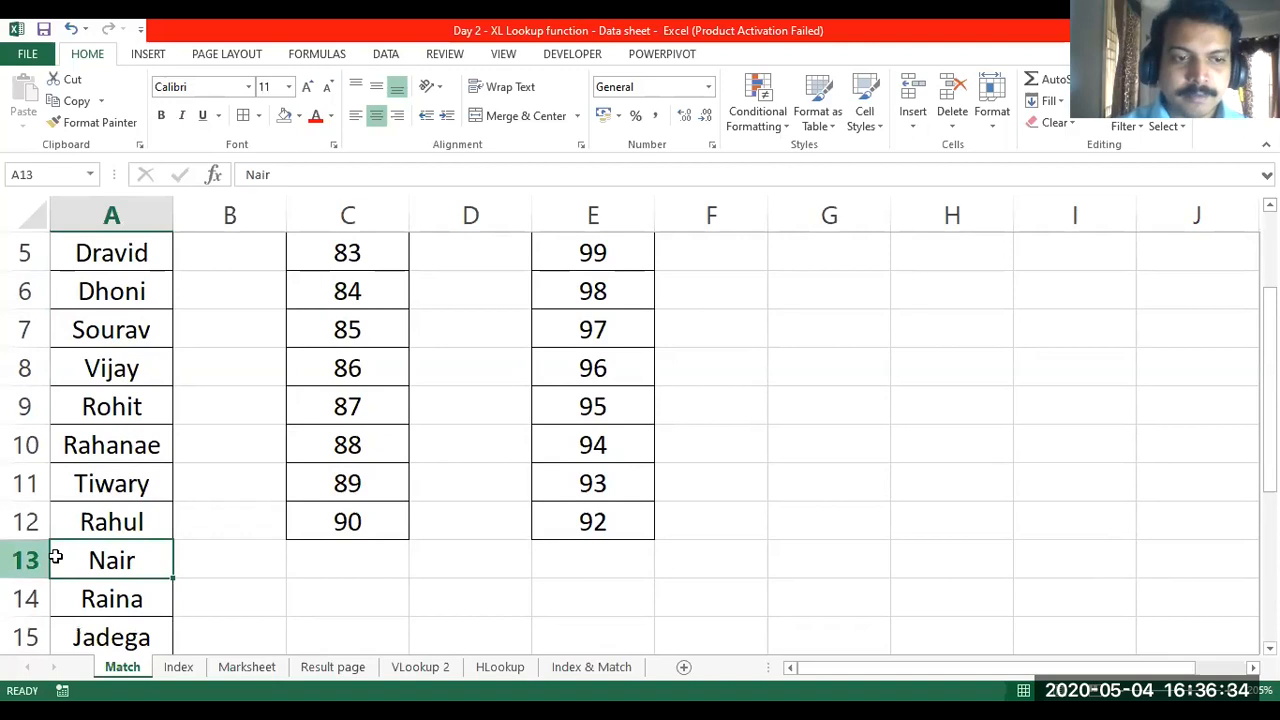
pyautogui.scroll(2, 117, 309)
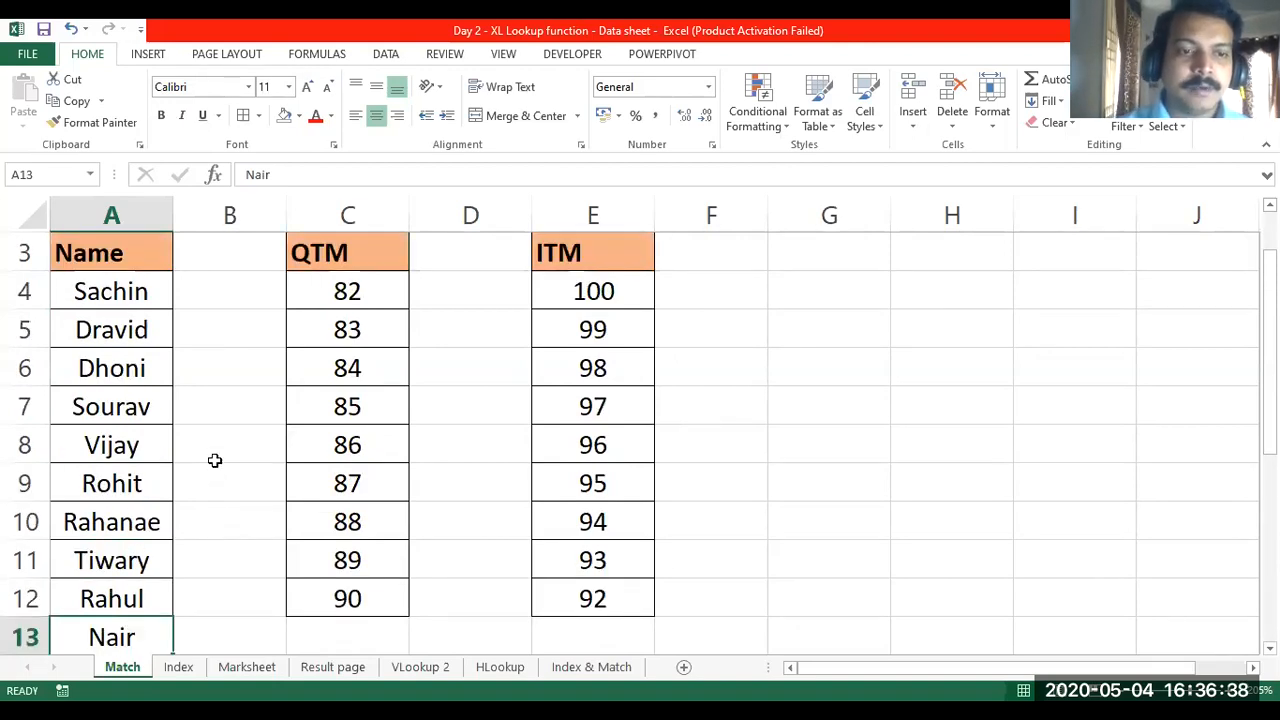
pyautogui.click(213, 375)
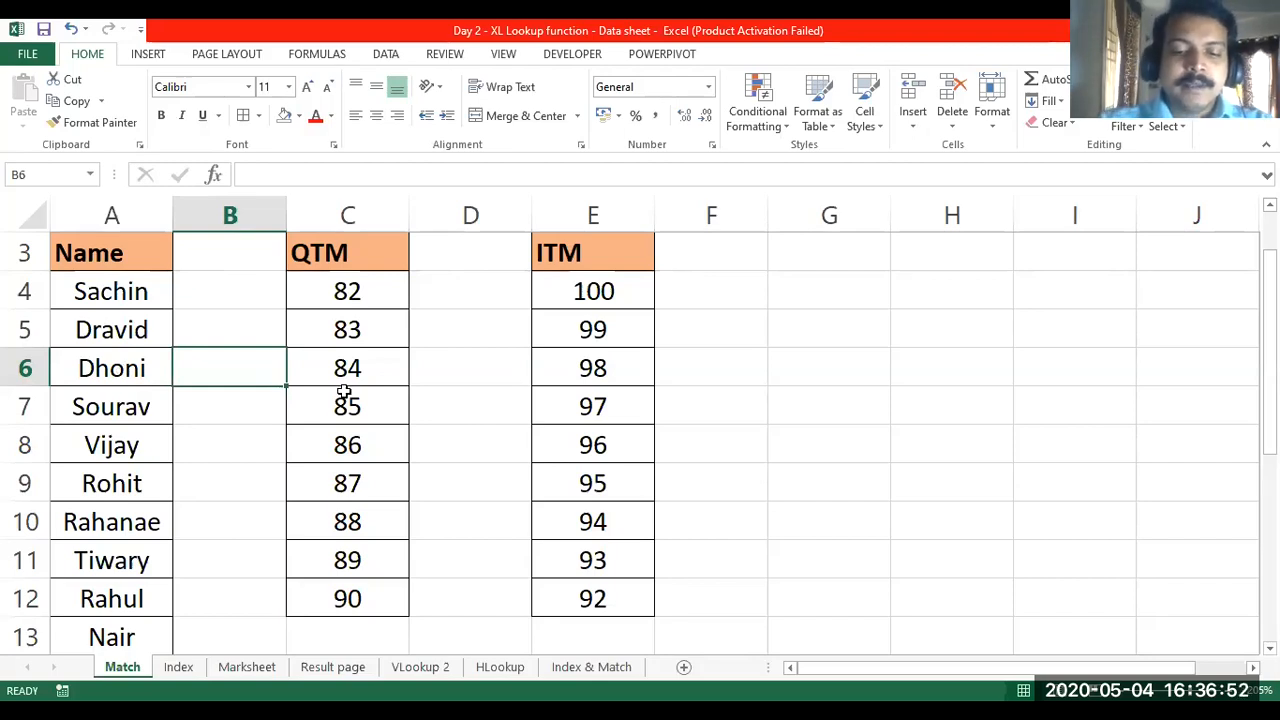
pyautogui.write('=')
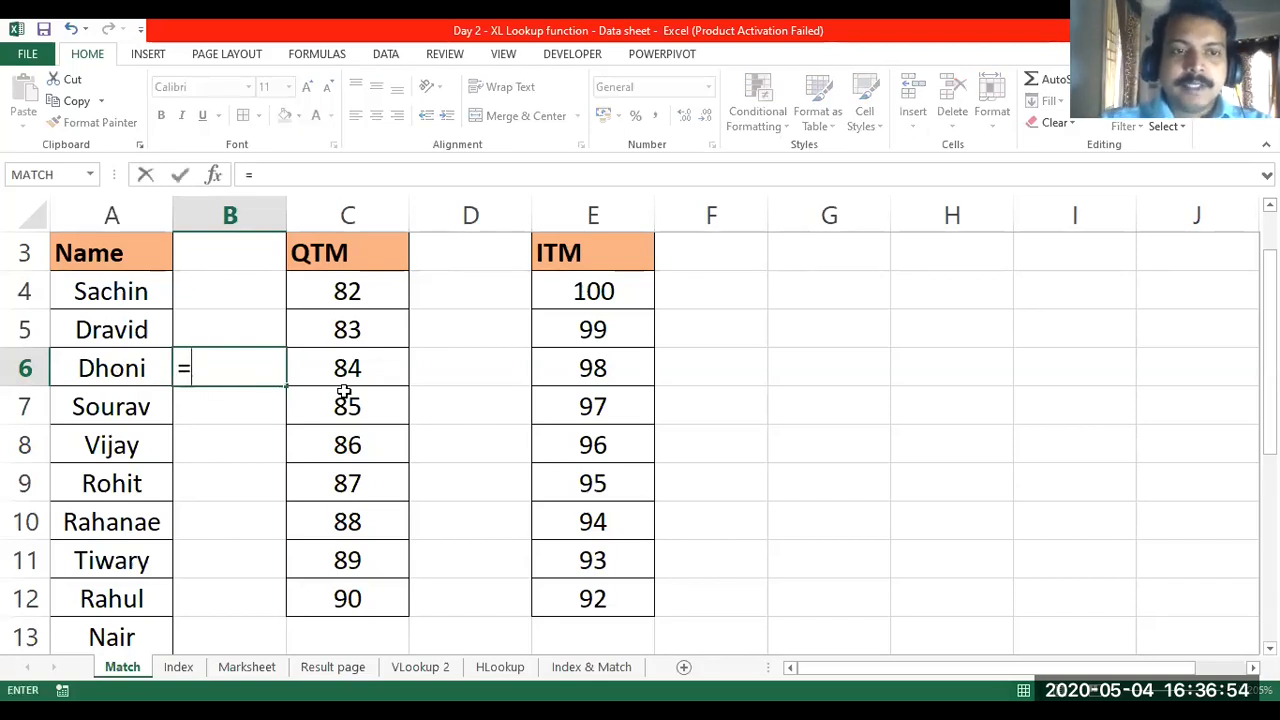
pyautogui.press('Escape')
# - Begin a MATCH formula in B7 with the name from A13 as the quoted lookup value
pyautogui.press('Down')
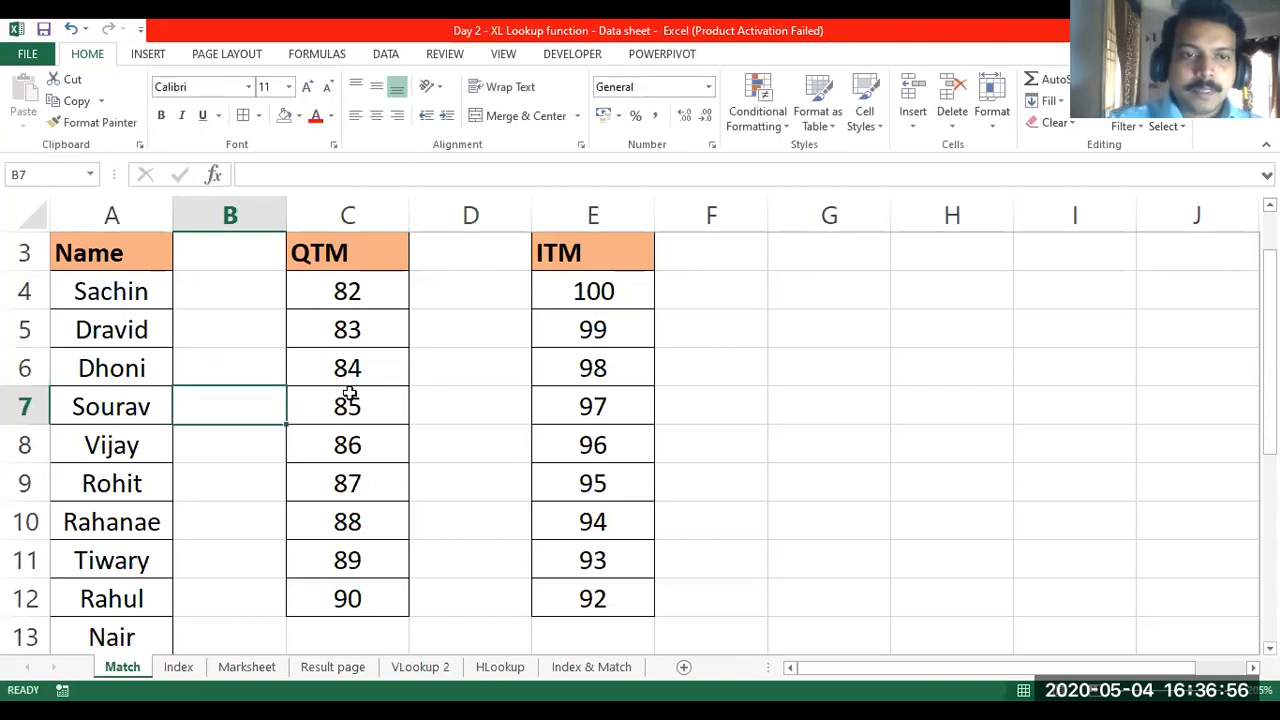
pyautogui.scroll(2, 349, 393)
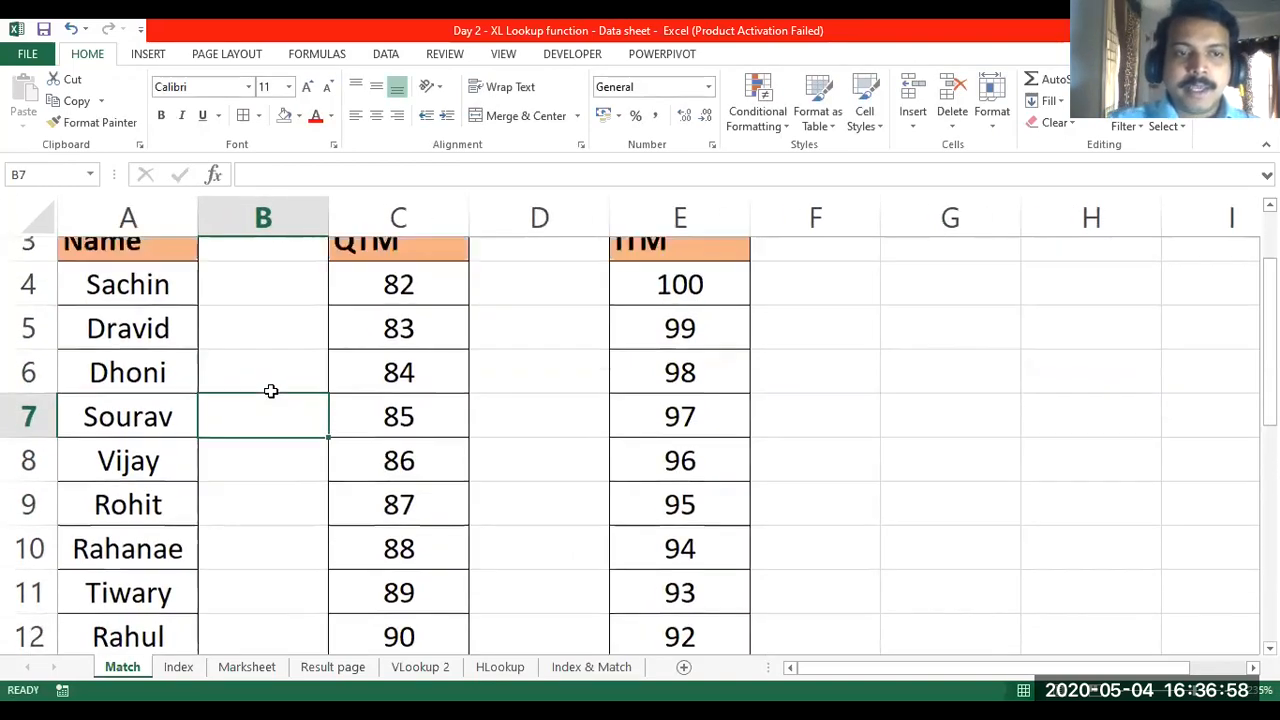
pyautogui.scroll(1, 270, 390)
pyautogui.scroll(1, 270, 390)
pyautogui.scroll(-1, 270, 390)
pyautogui.scroll(1, 270, 390)
pyautogui.scroll(-1, 270, 390)
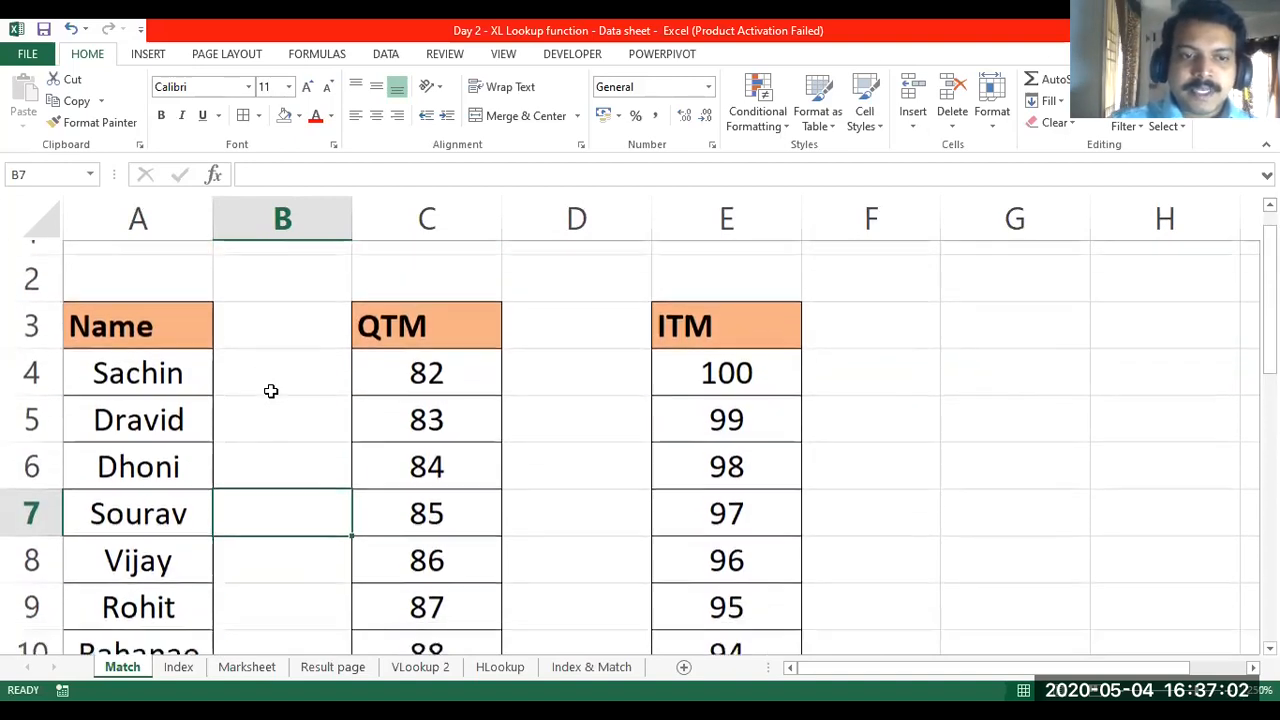
pyautogui.scroll(-1, 270, 390)
pyautogui.write('=m')
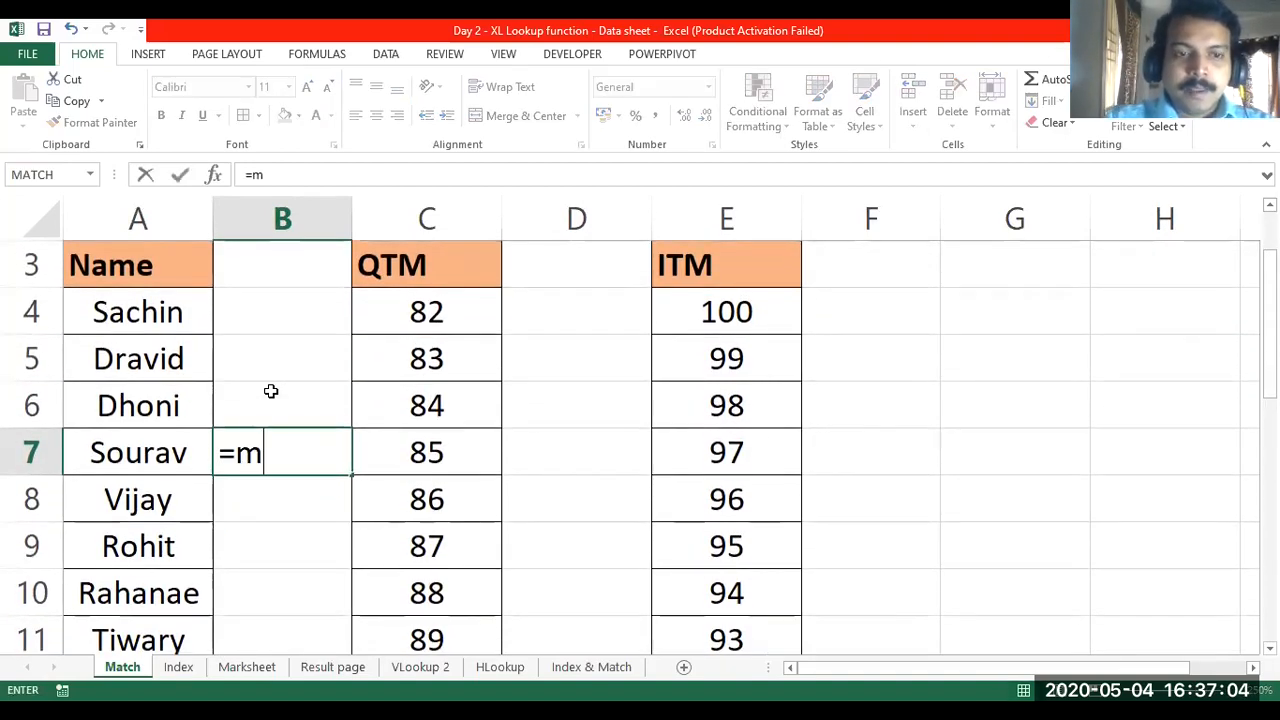
pyautogui.write('atch(')
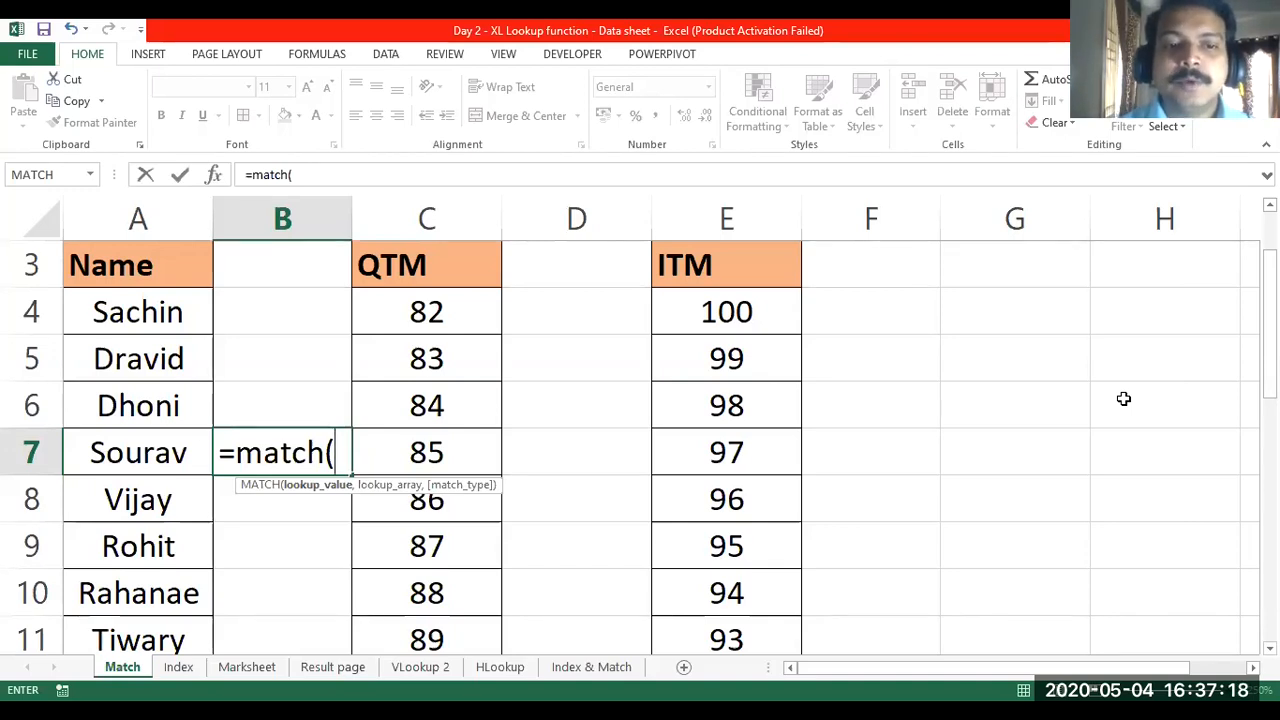
pyautogui.write('"')
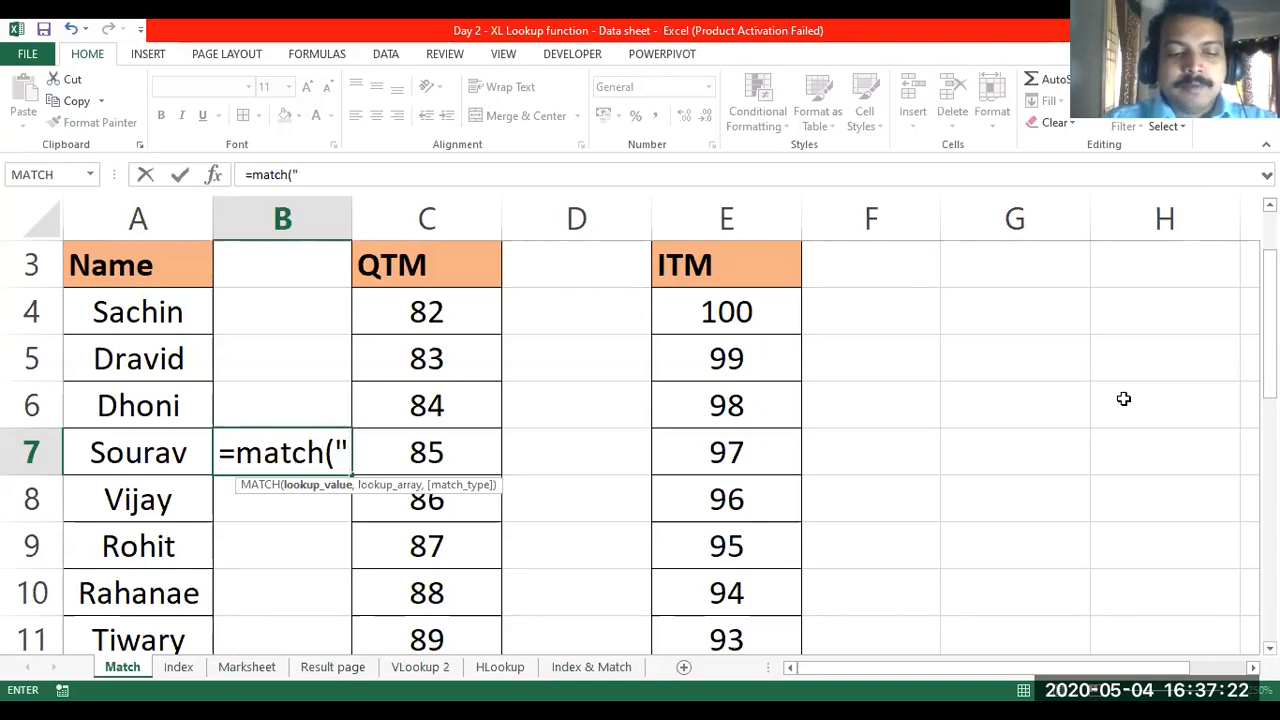
pyautogui.write('Nair')
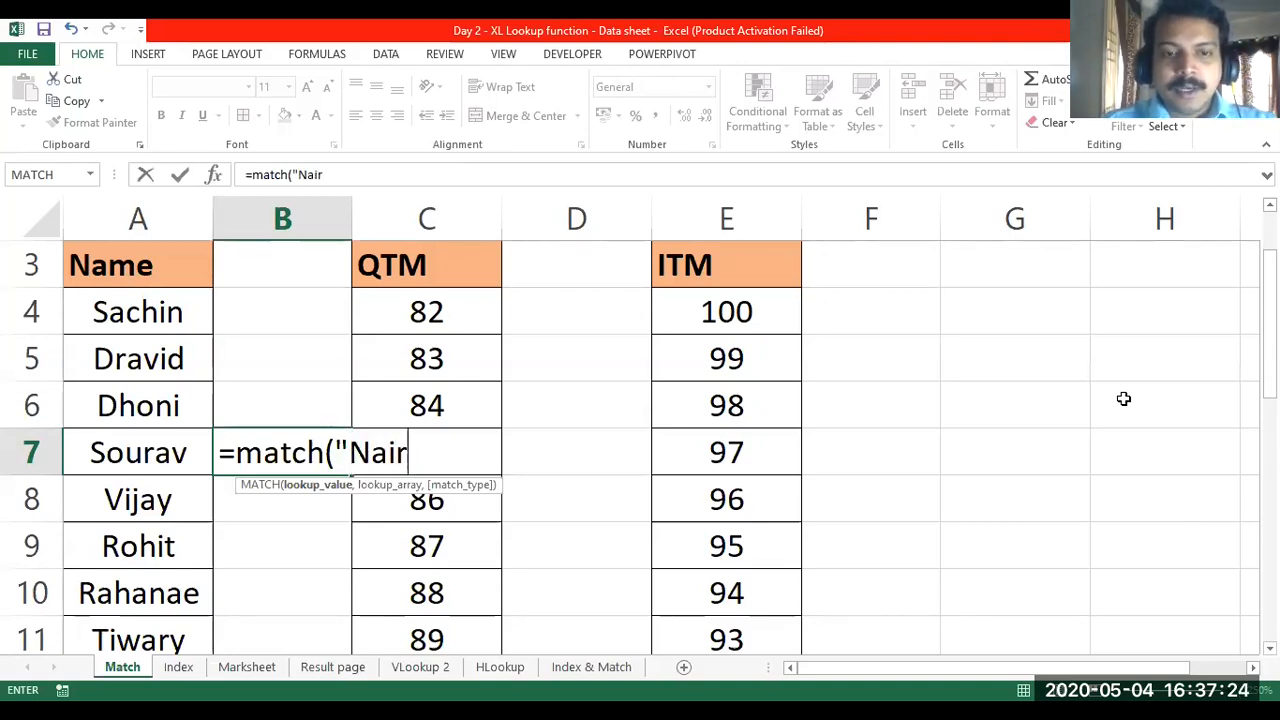
pyautogui.write('"')
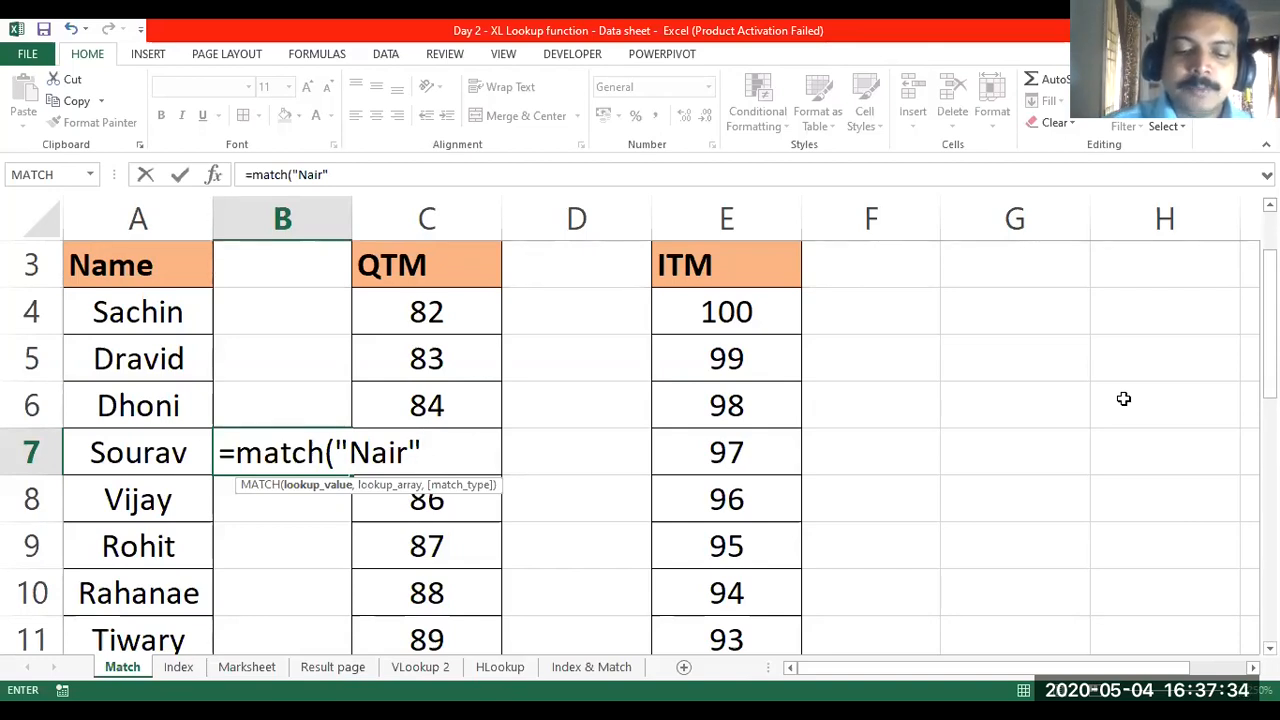
pyautogui.write(',')
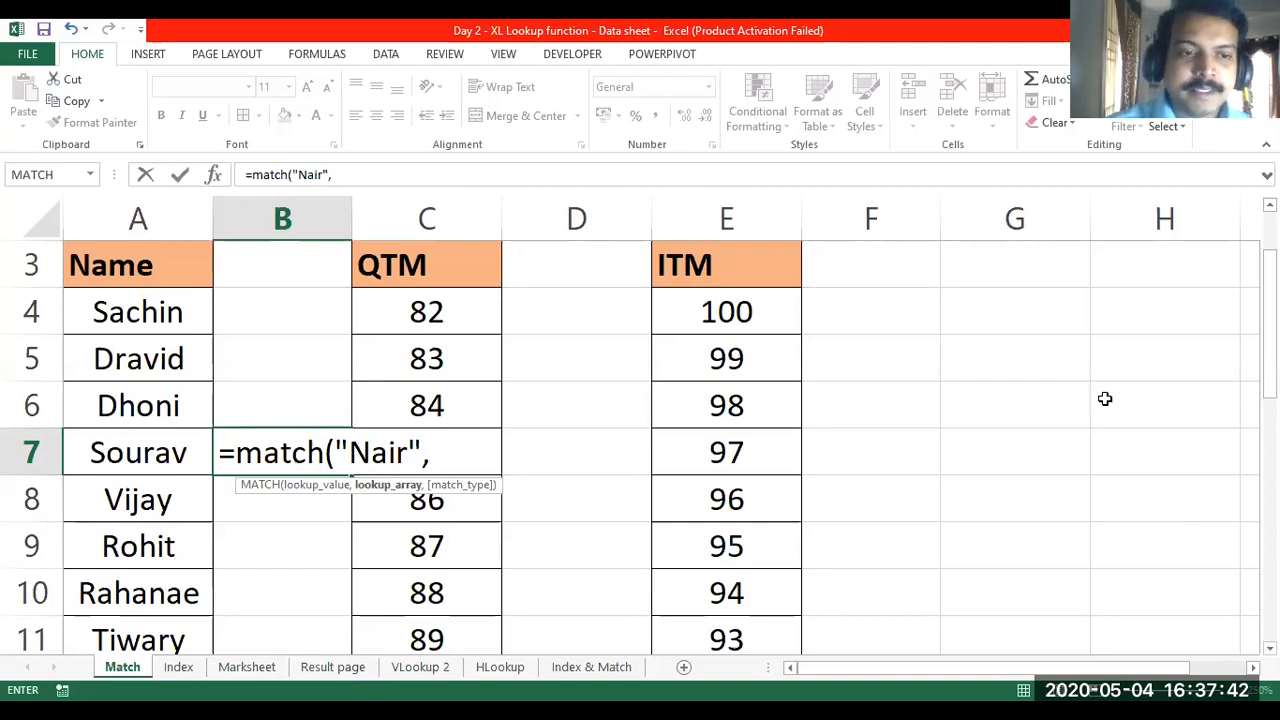
# - Complete the B7 MATCH formula with A7:A23 as the lookup array and match type 0 for an exact match
pyautogui.moveTo(120, 462); pyautogui.dragTo(145, 597)
pyautogui.scroll(2, 177, 523)
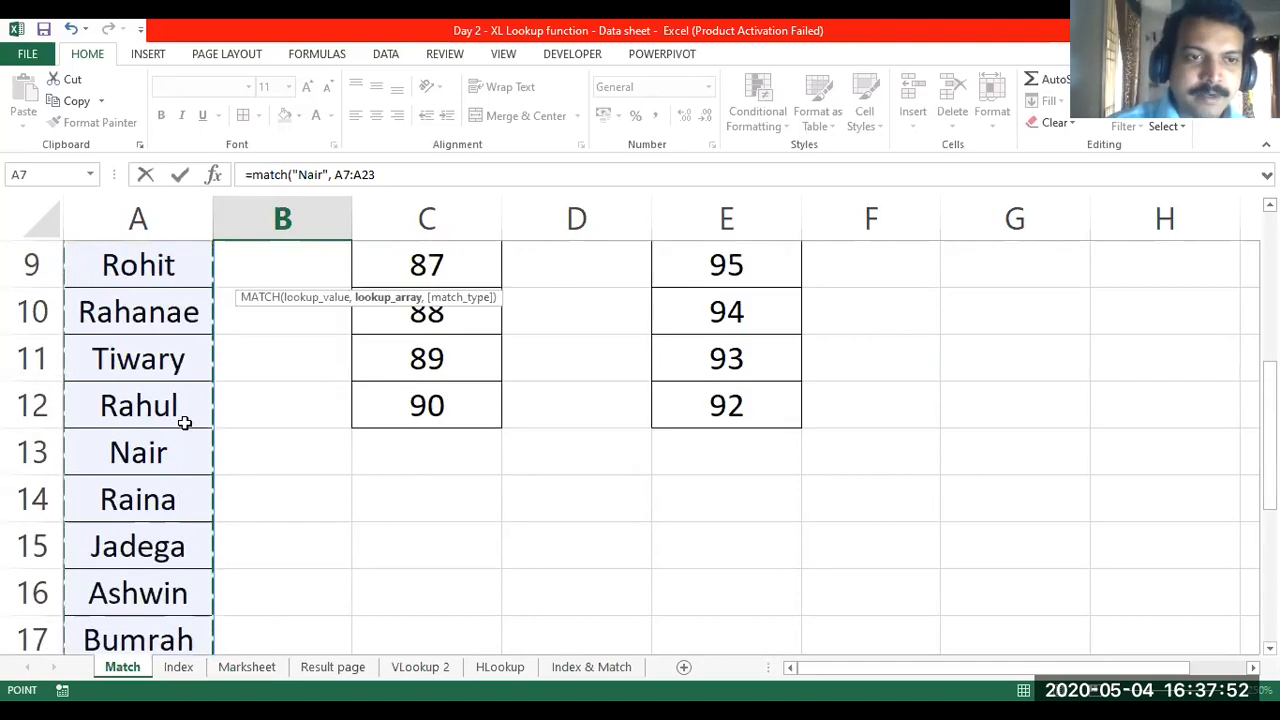
pyautogui.scroll(1, 185, 423)
pyautogui.scroll(-4, 186, 523)
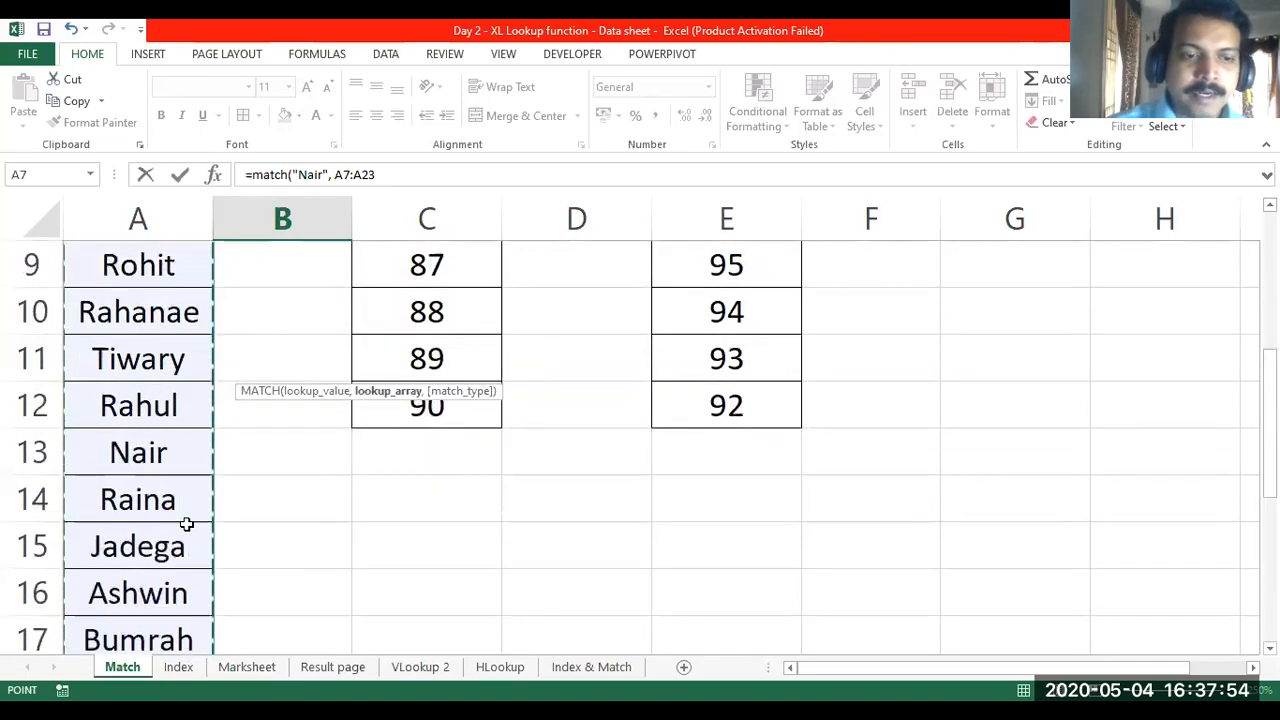
pyautogui.scroll(4, 186, 523)
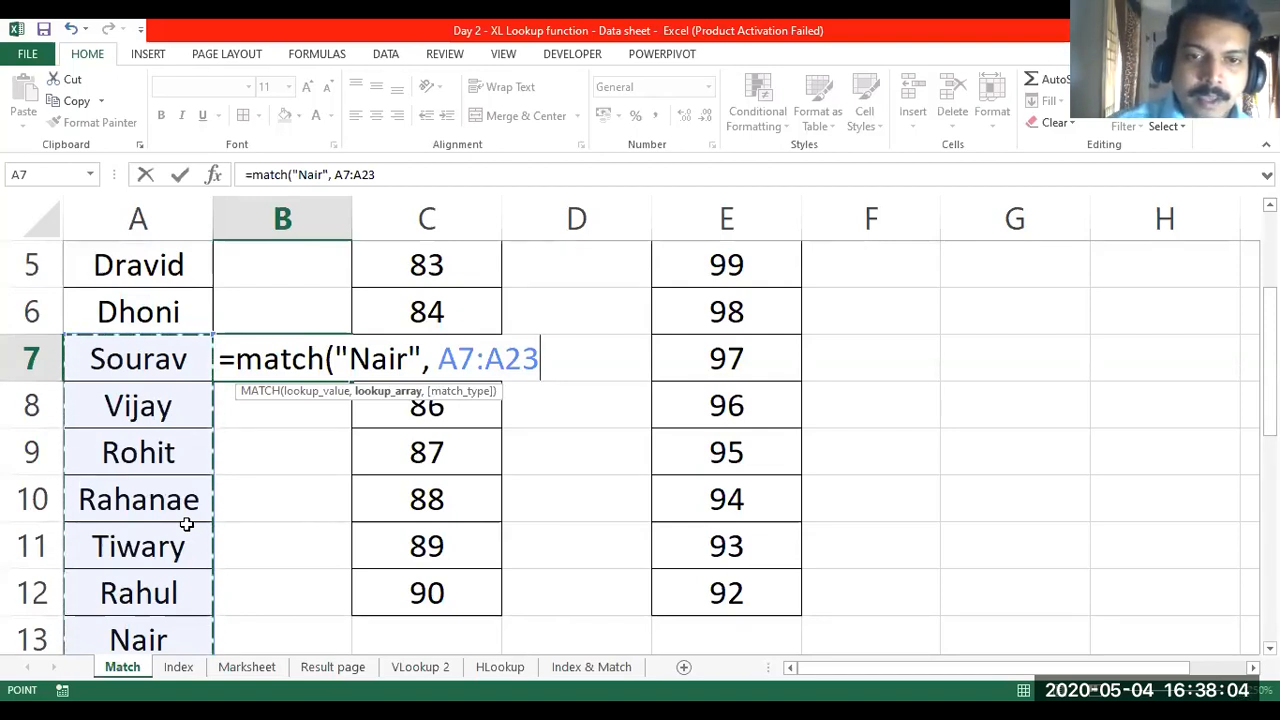
pyautogui.write(',')
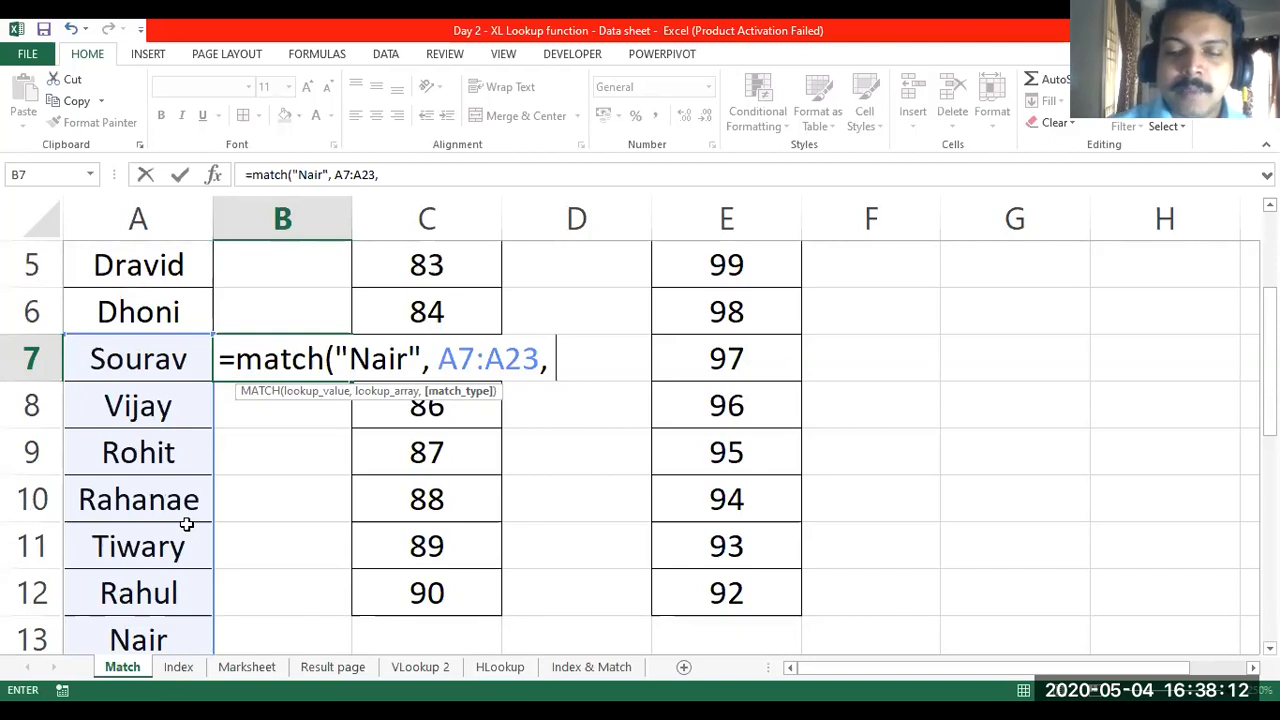
pyautogui.write('0')
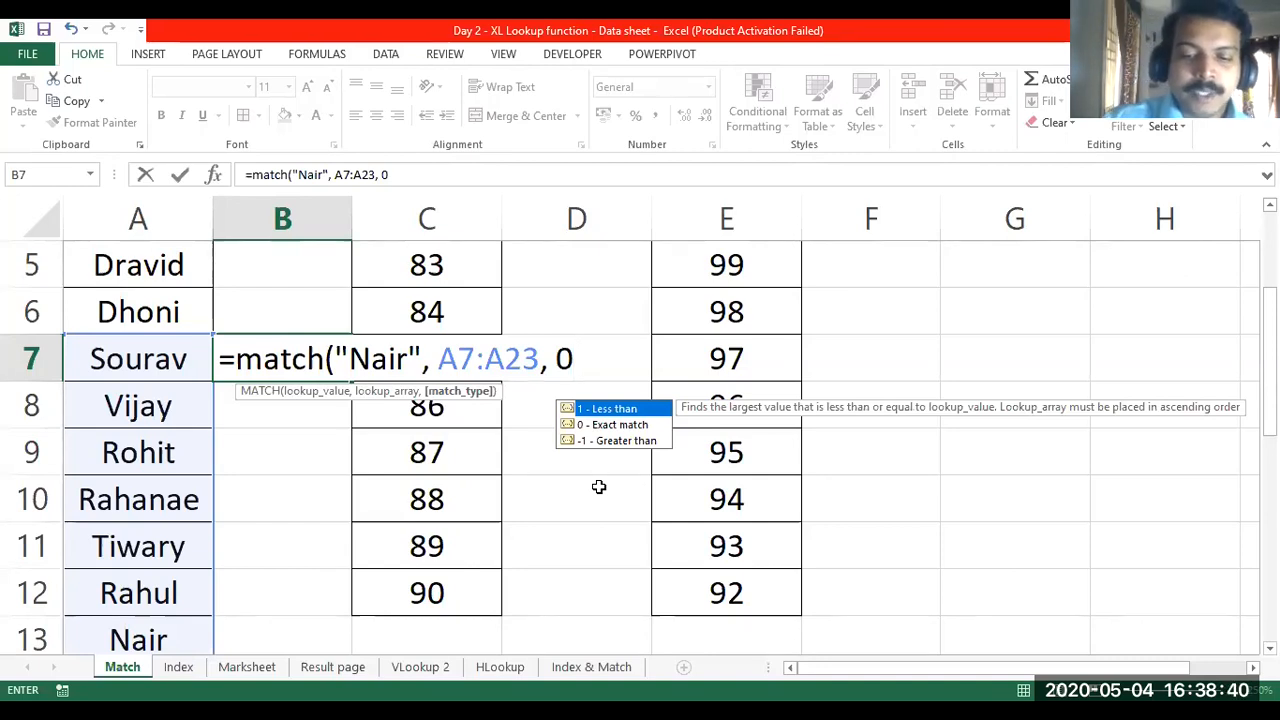
pyautogui.write(')')
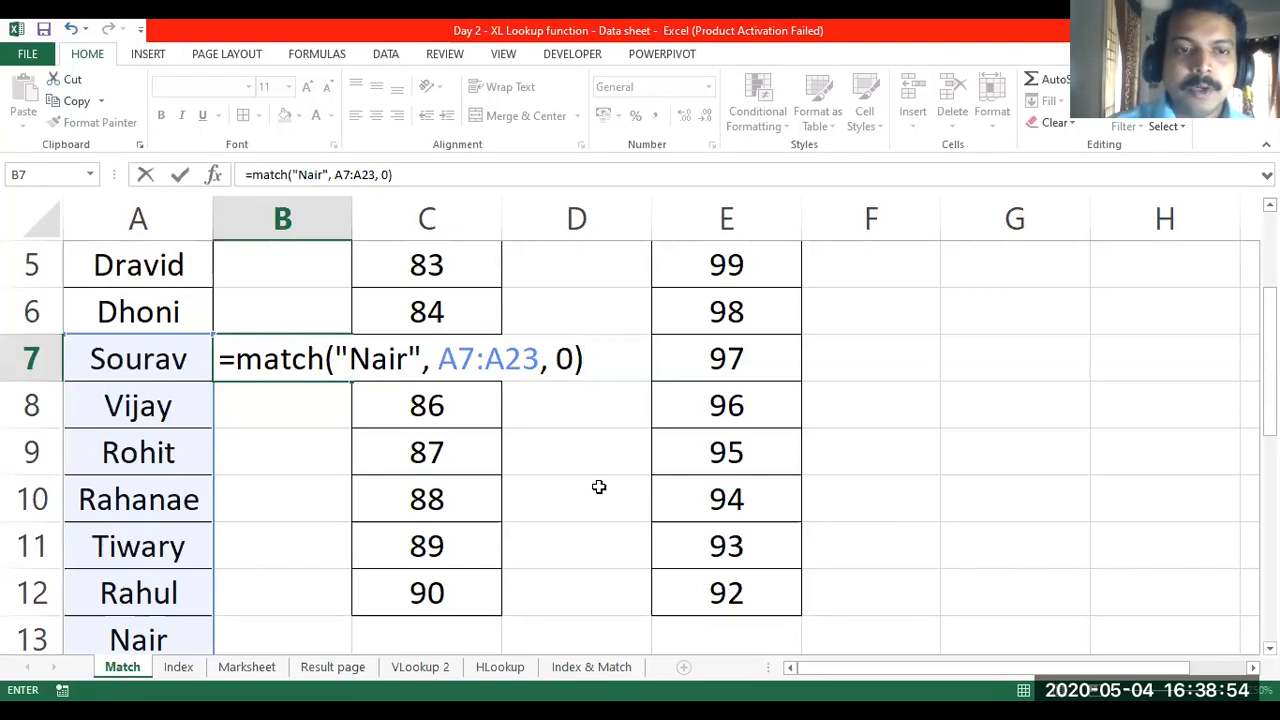
pyautogui.press('Return')
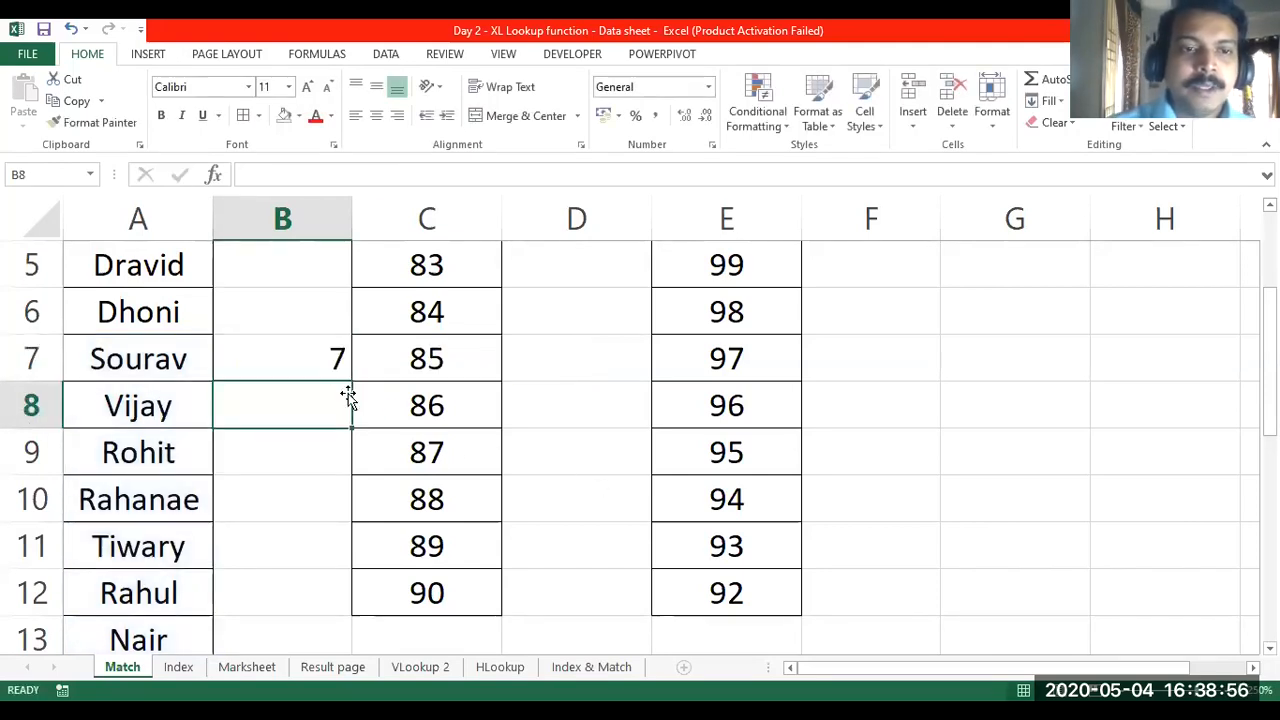
# - Count through the names from A7 to A13 to check the position that the MATCH formula in B7 returns
pyautogui.click(181, 363)
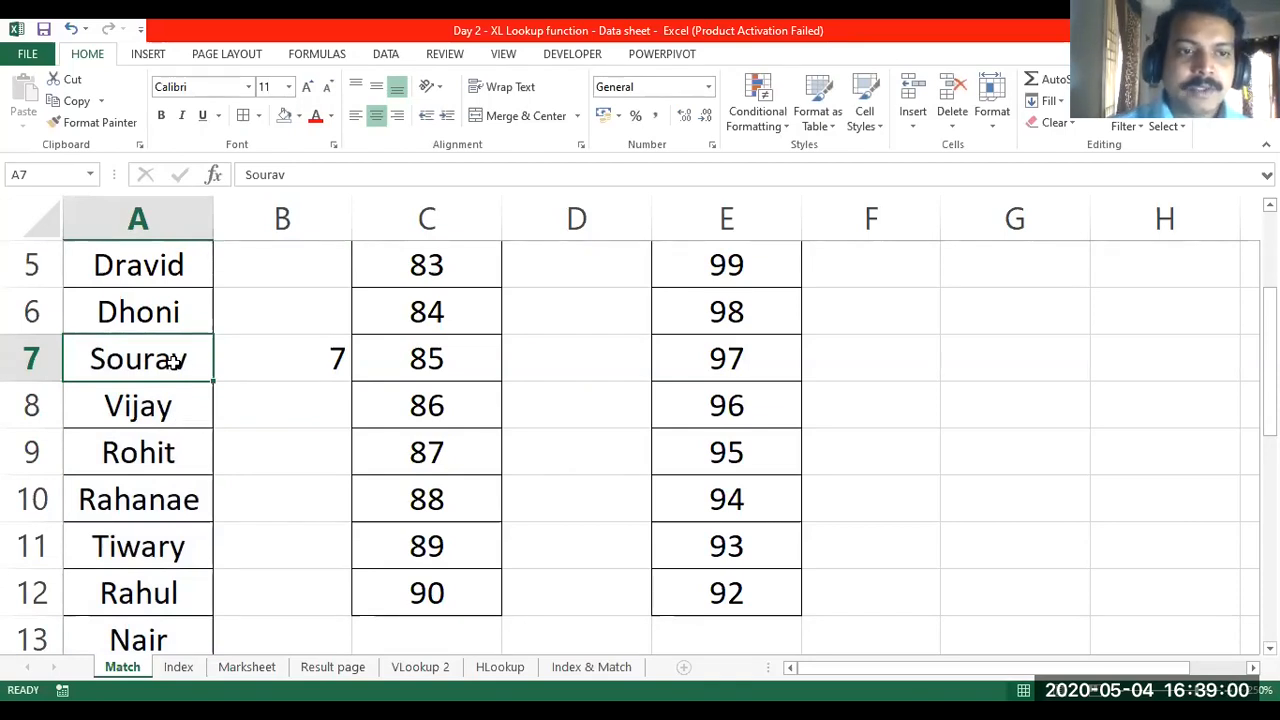
pyautogui.click(167, 400)
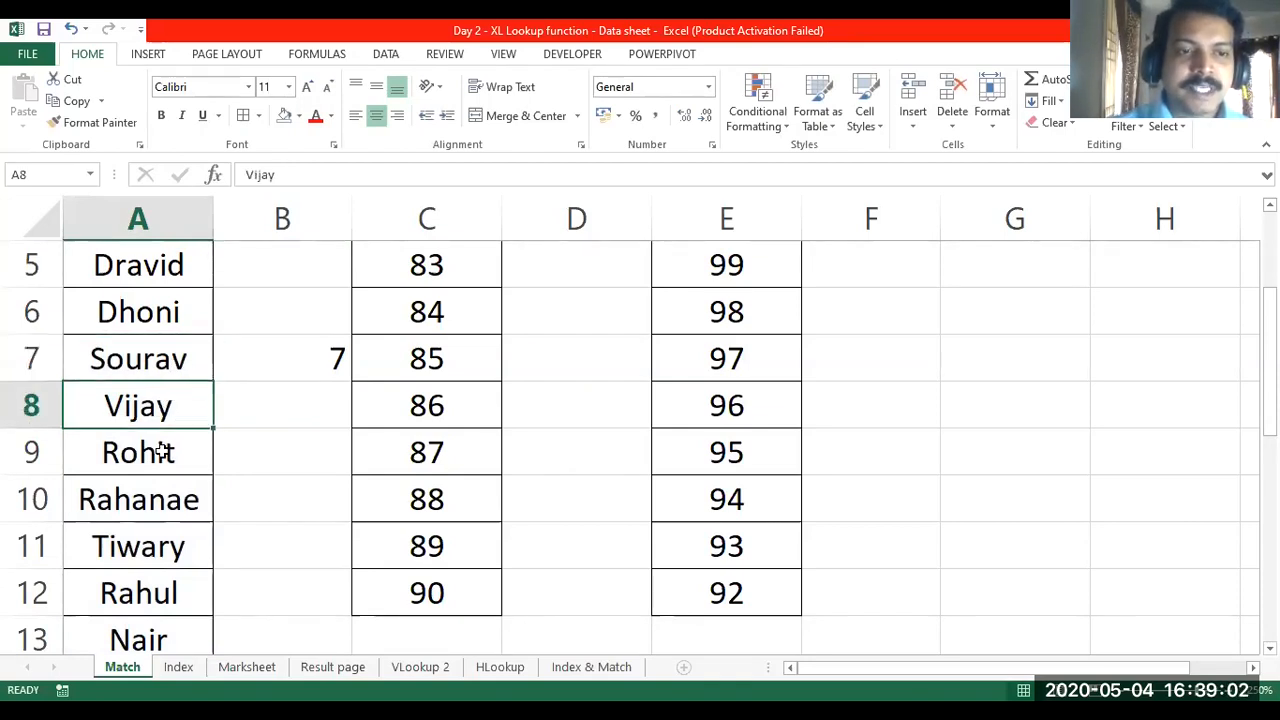
pyautogui.click(160, 452)
pyautogui.click(162, 487)
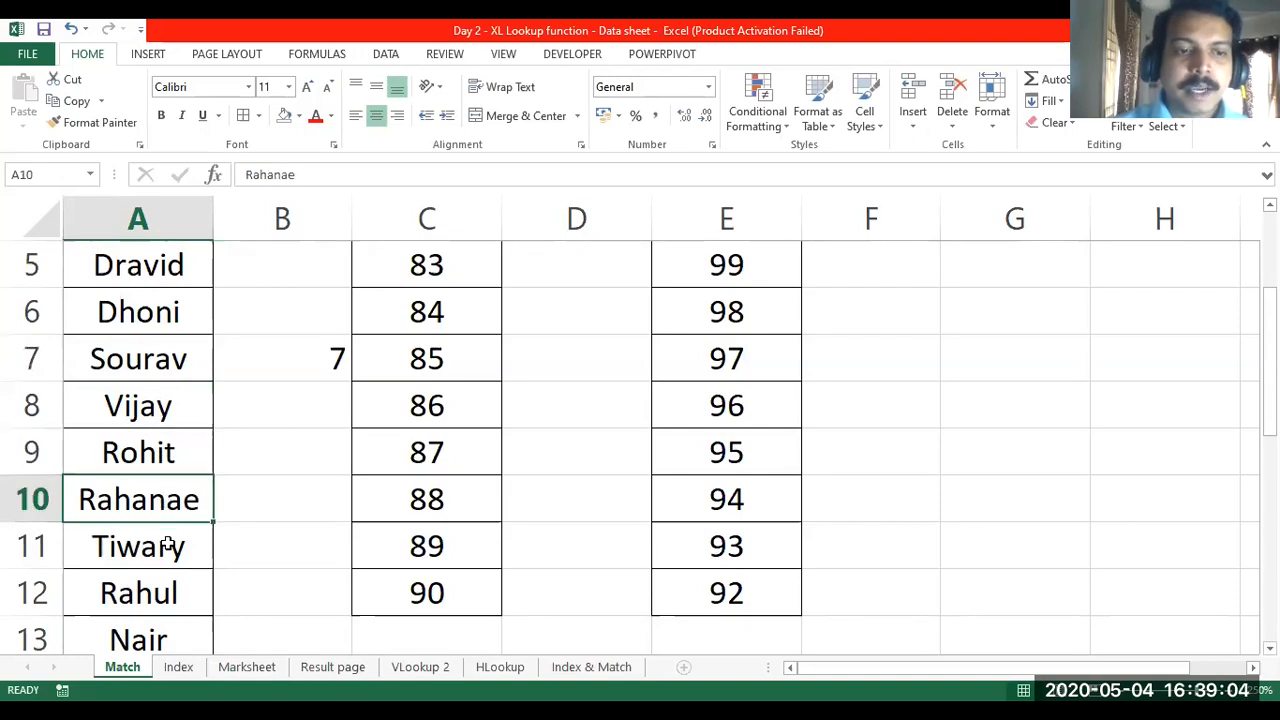
pyautogui.click(168, 543)
pyautogui.click(172, 594)
pyautogui.click(171, 642)
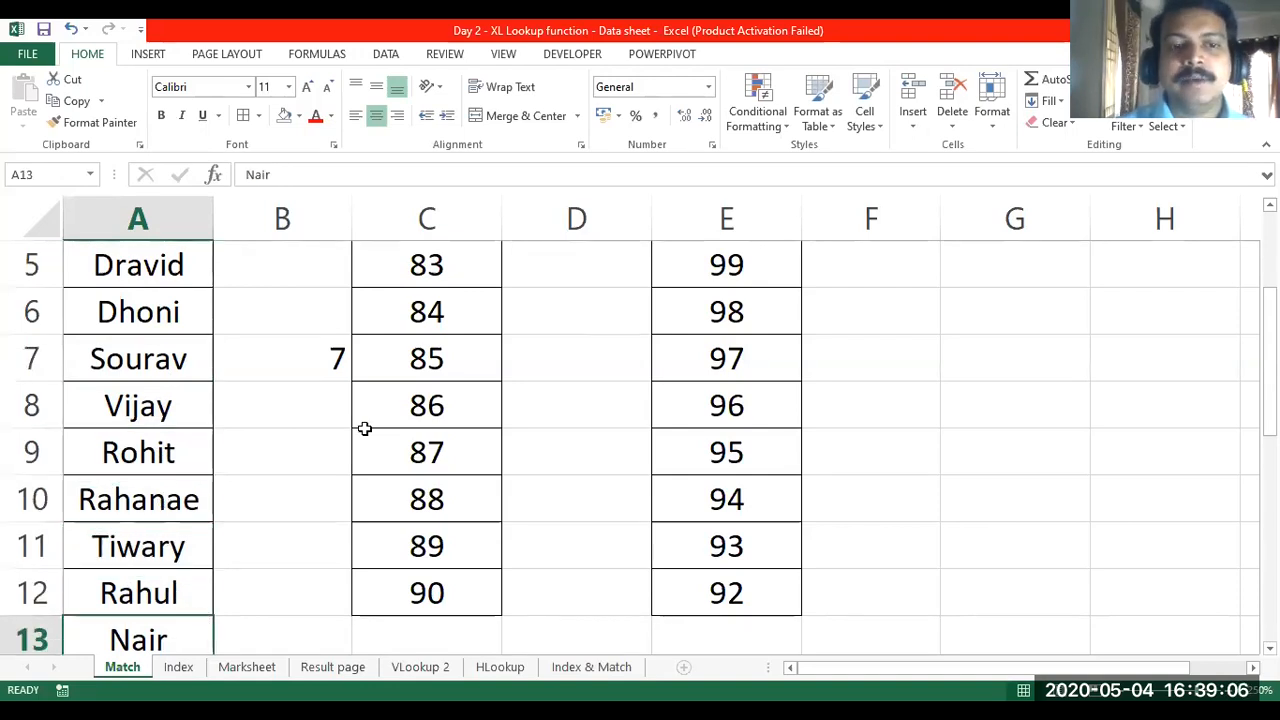
pyautogui.click(306, 359)
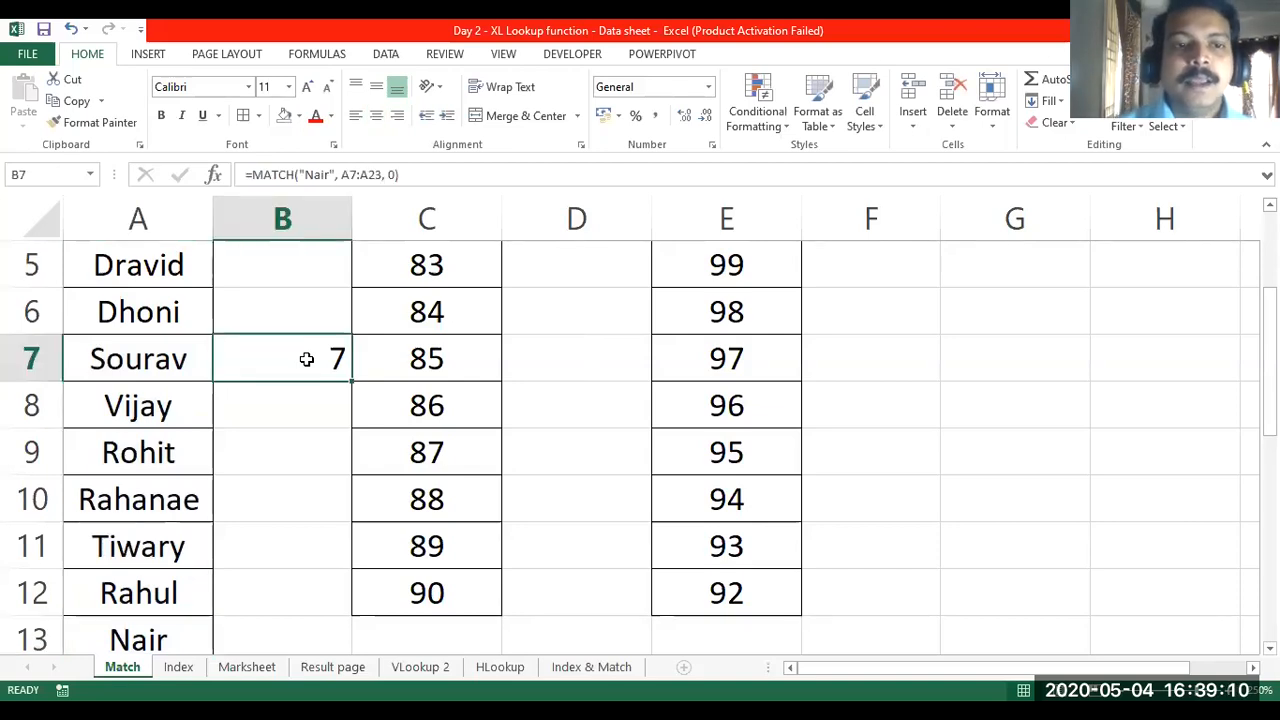
# - Begin a MATCH formula in B8 with the name from A13 as the quoted lookup value
pyautogui.click(306, 402)
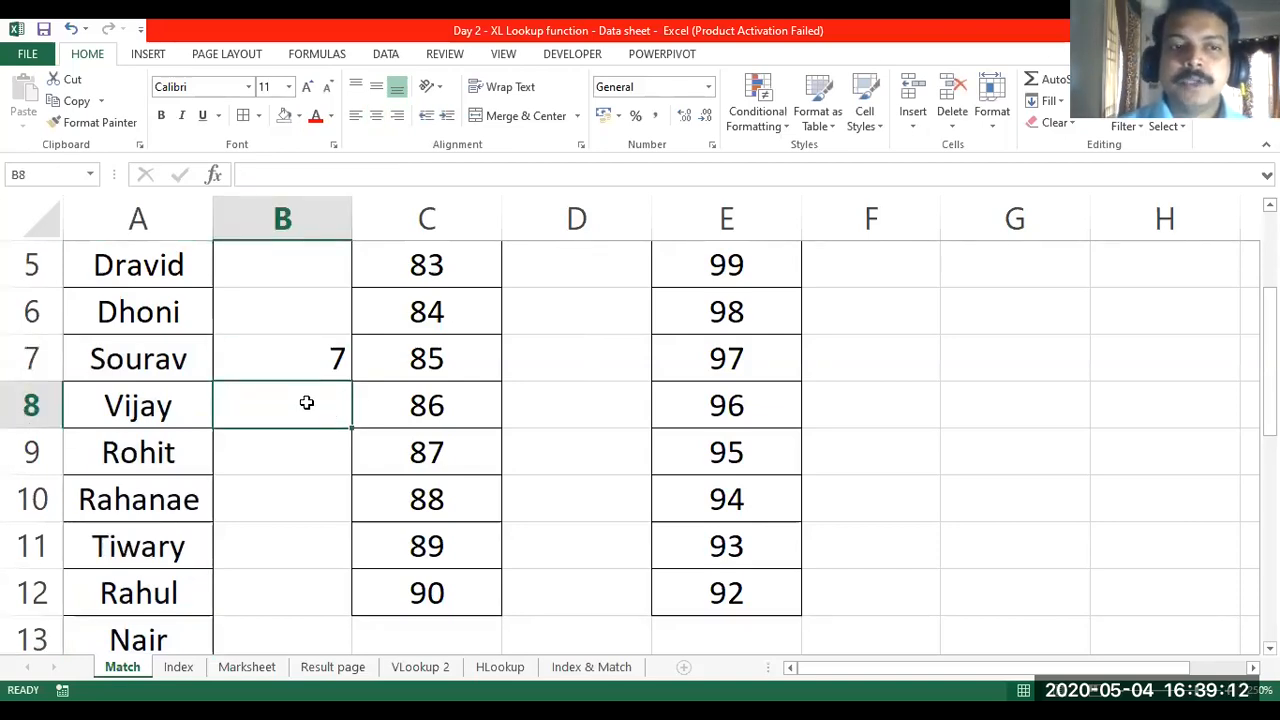
pyautogui.scroll(2, 306, 402)
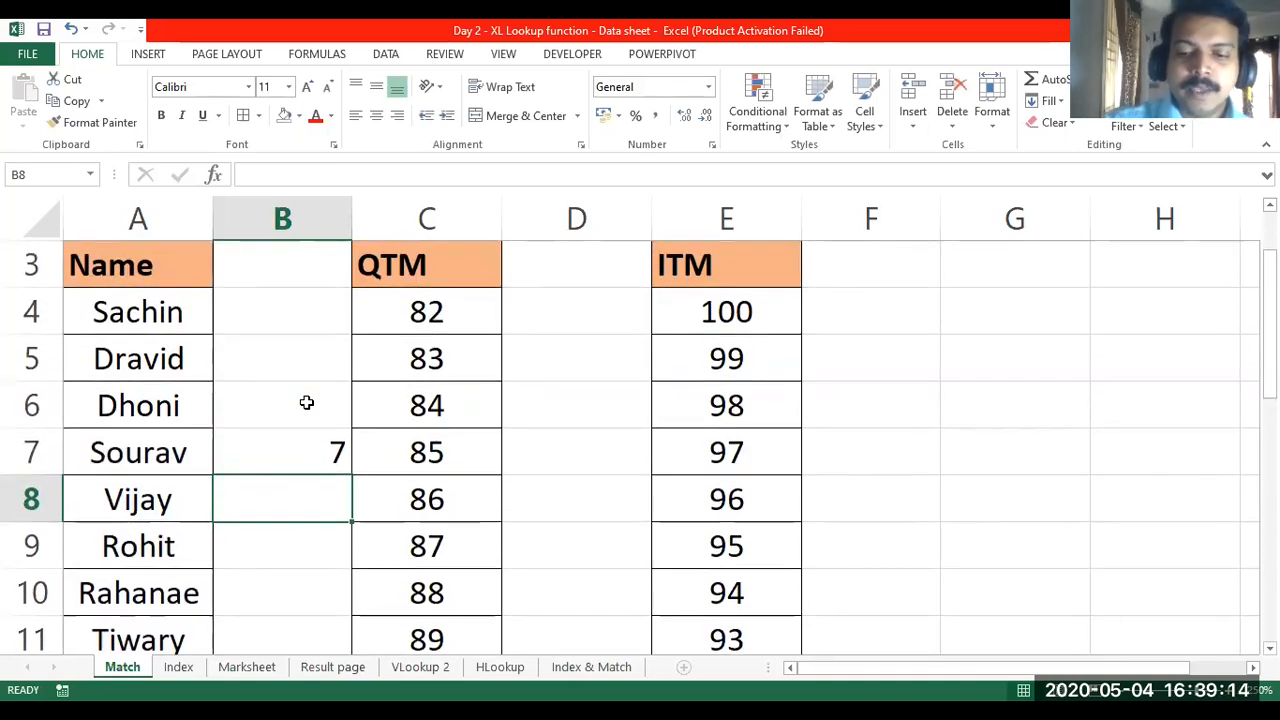
pyautogui.write('=')
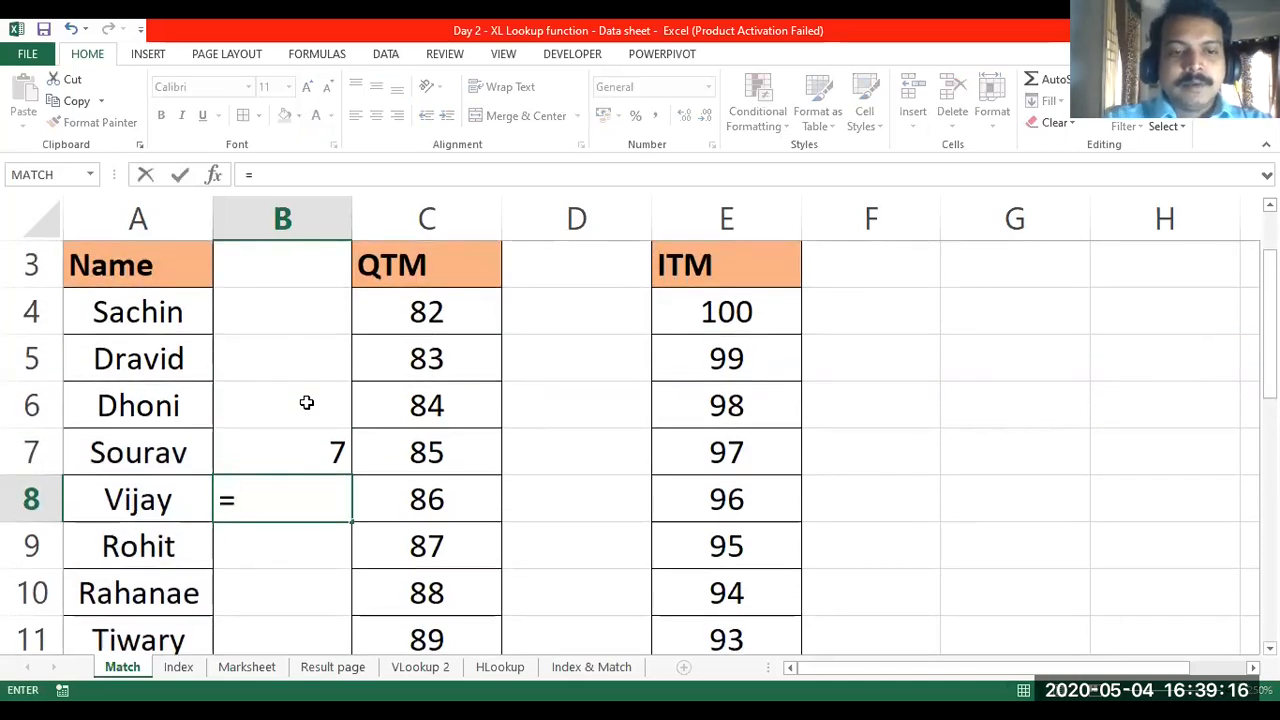
pyautogui.write('match(')
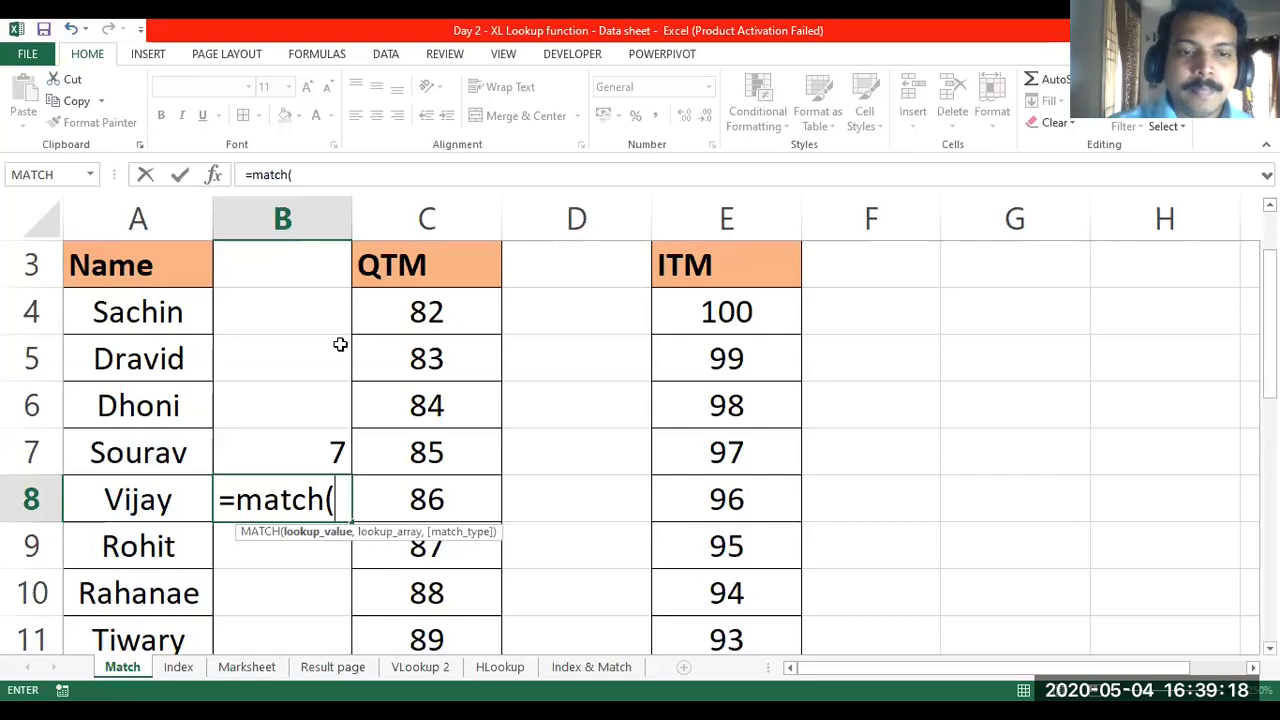
pyautogui.write('"')
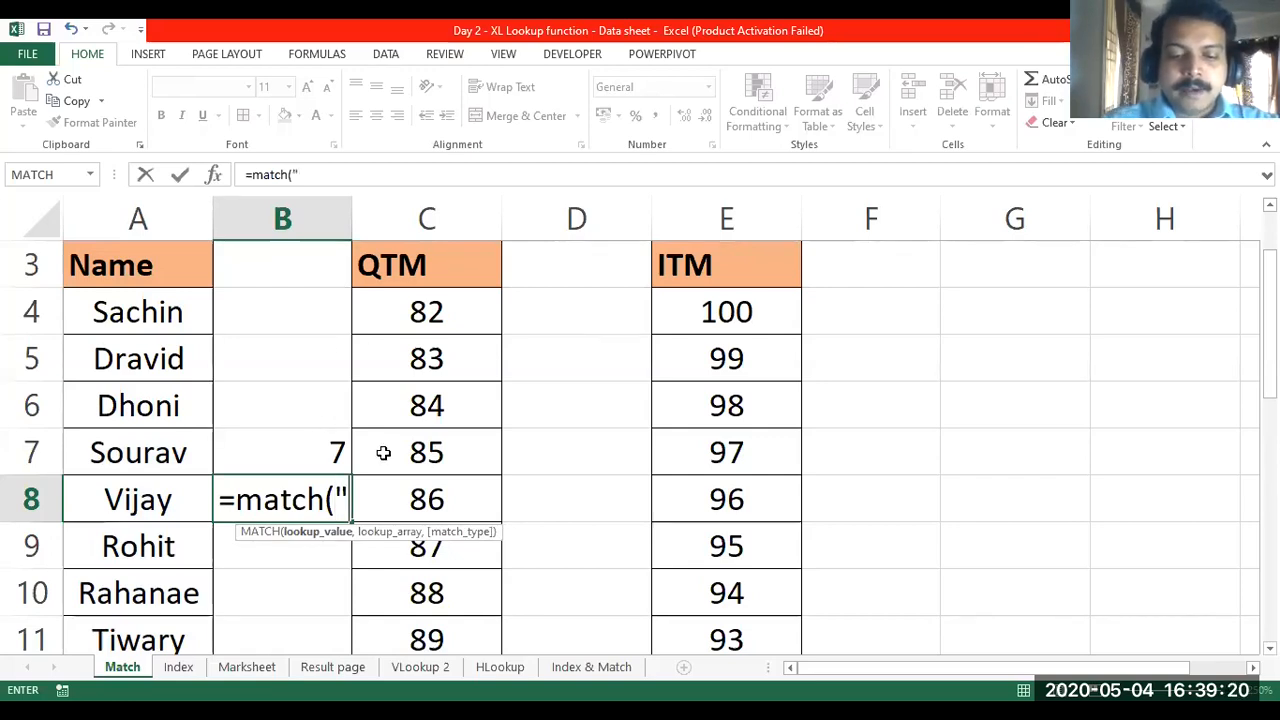
pyautogui.write('Nair",')
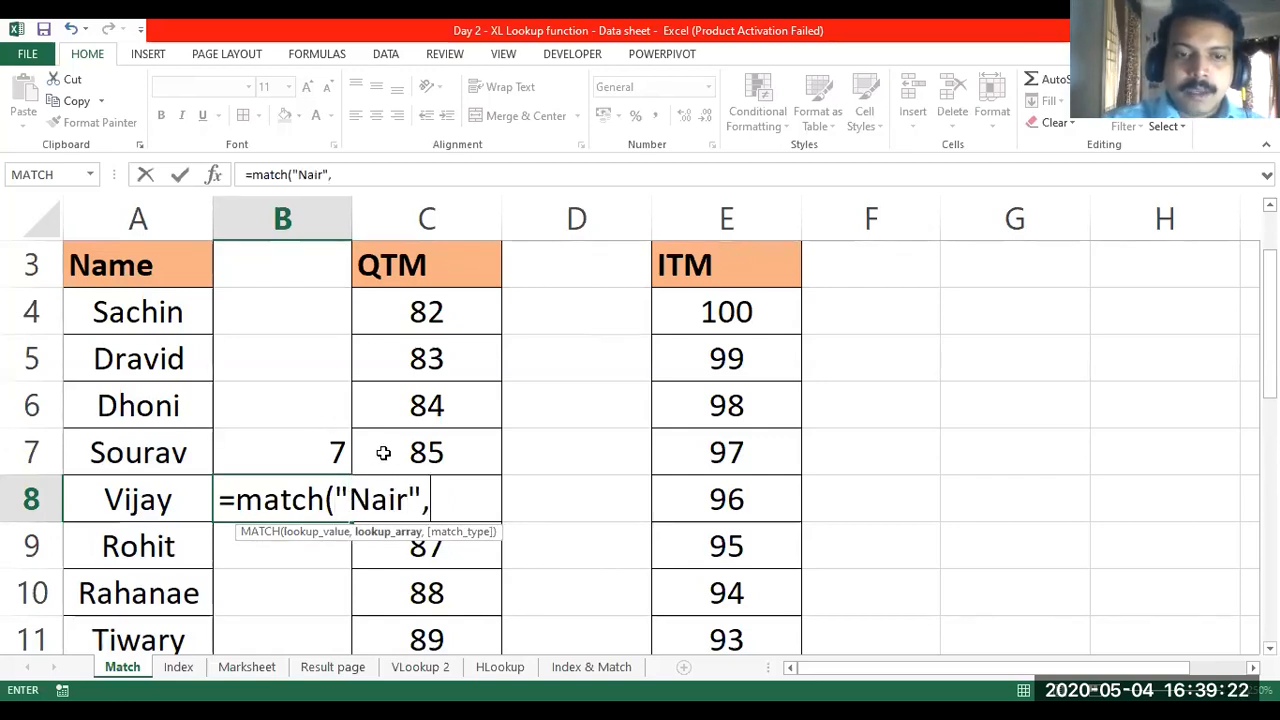
# - Complete the B8 MATCH formula with A4:A23 as the lookup array and match type 0 for an exact match
pyautogui.click(157, 313)
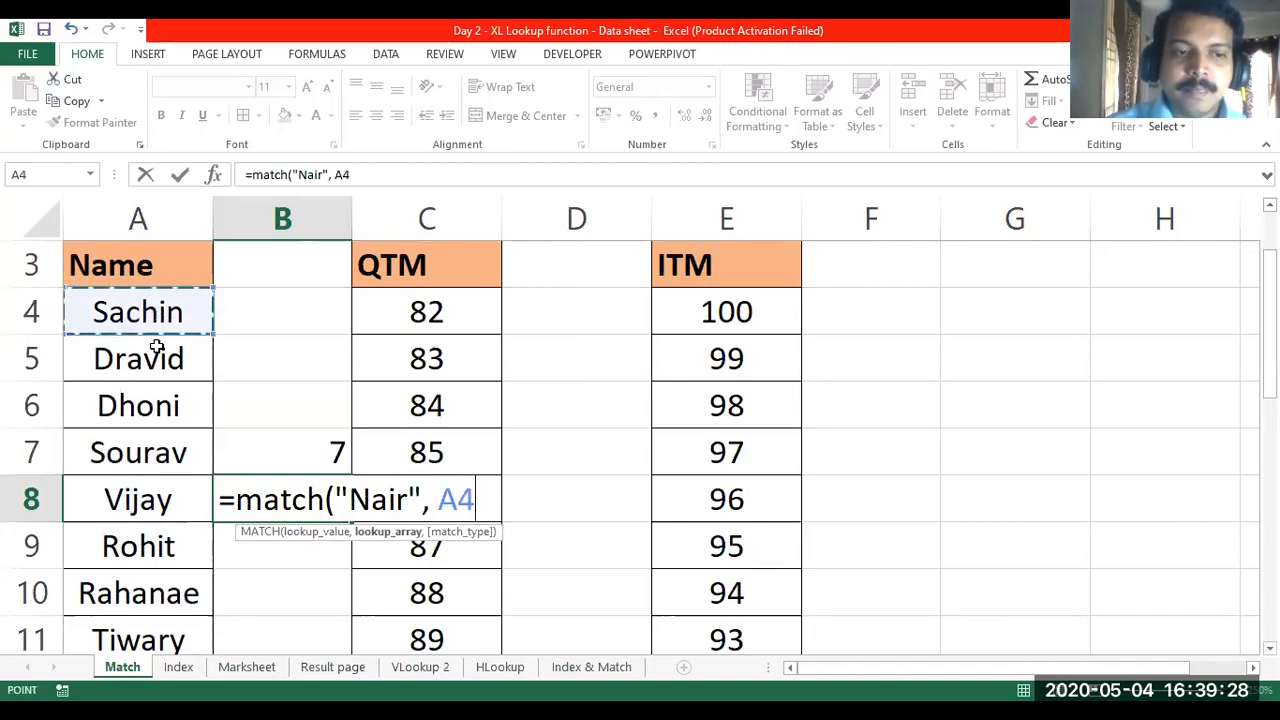
pyautogui.hotkey('ctrl', 'shift', 'Down')
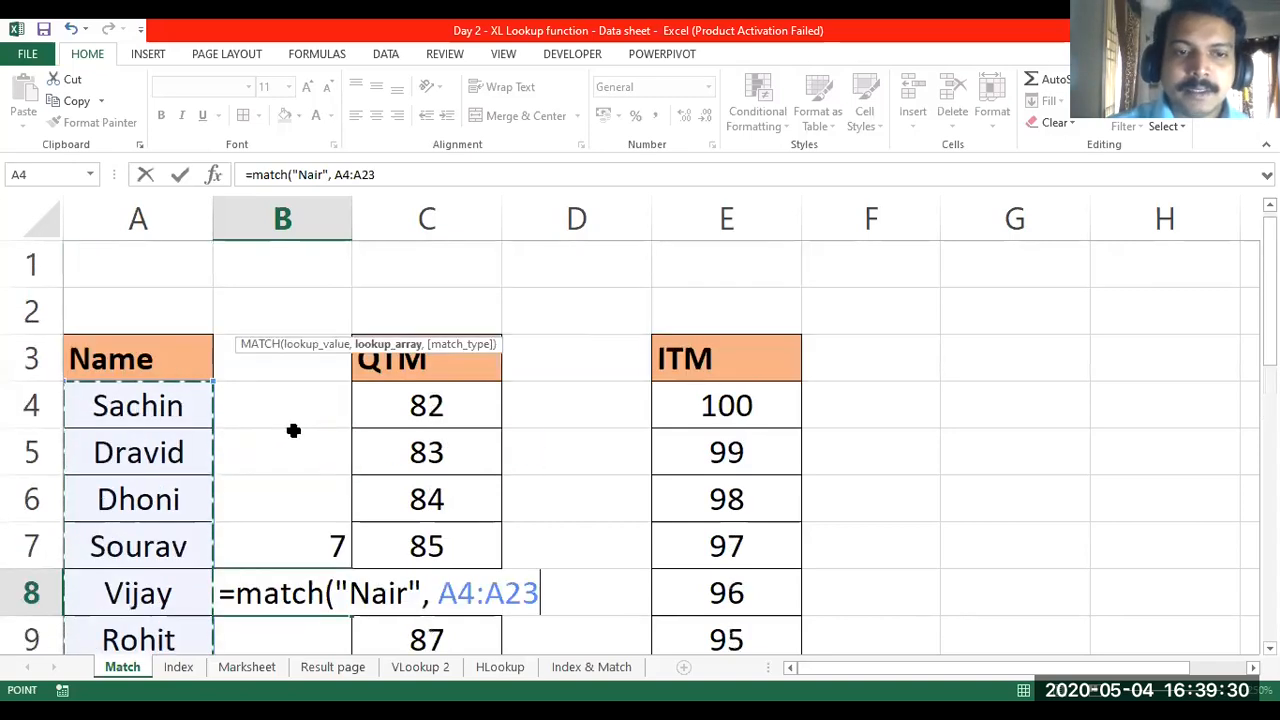
pyautogui.write(',')
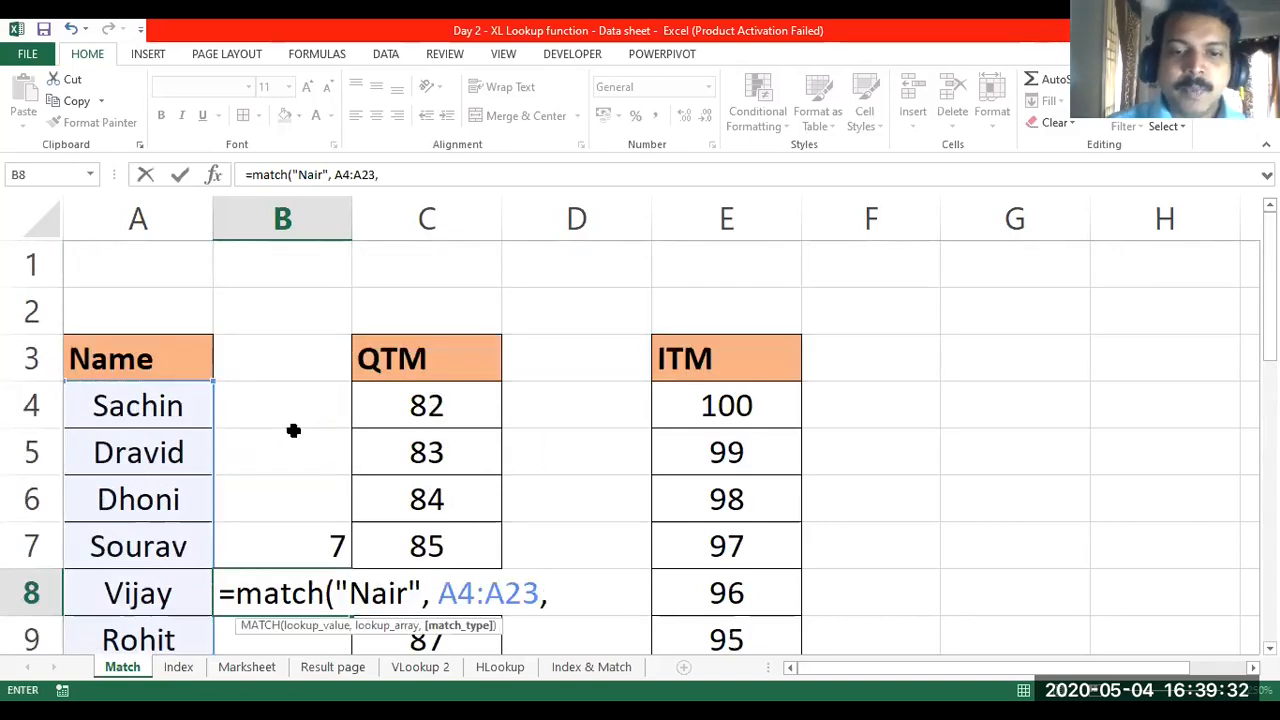
pyautogui.write('0')
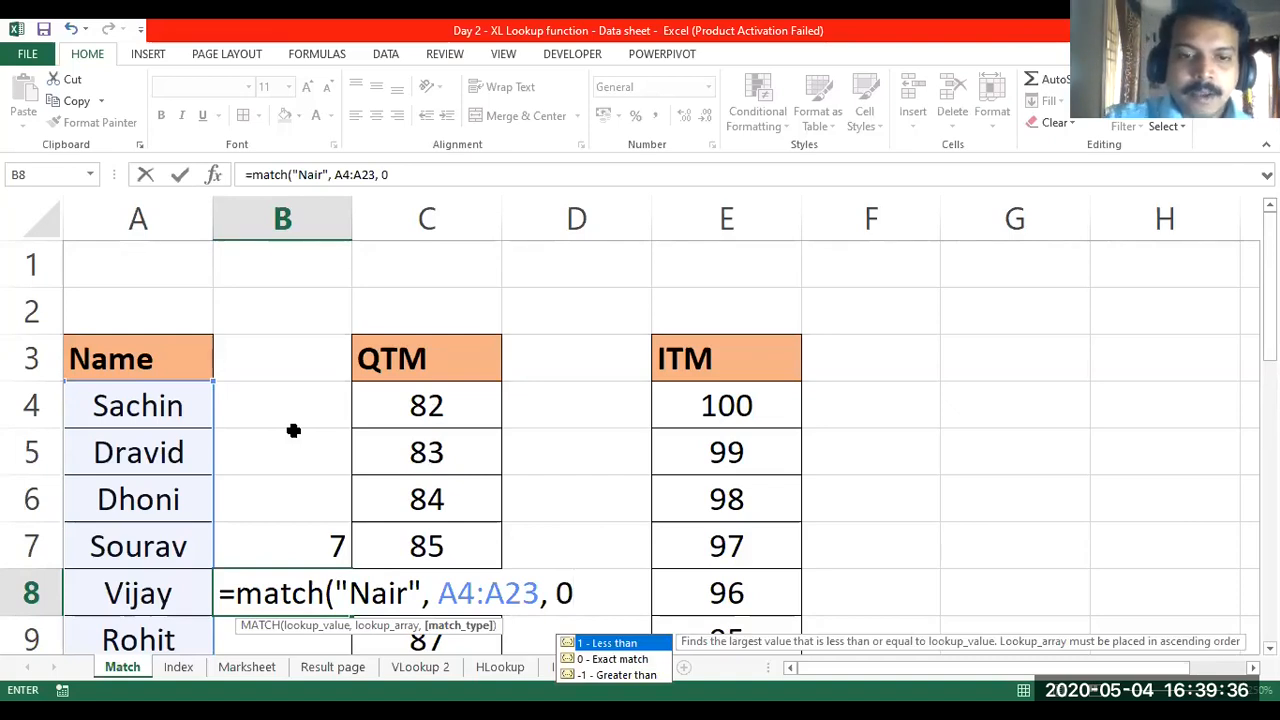
pyautogui.write(')')
pyautogui.press('Return')
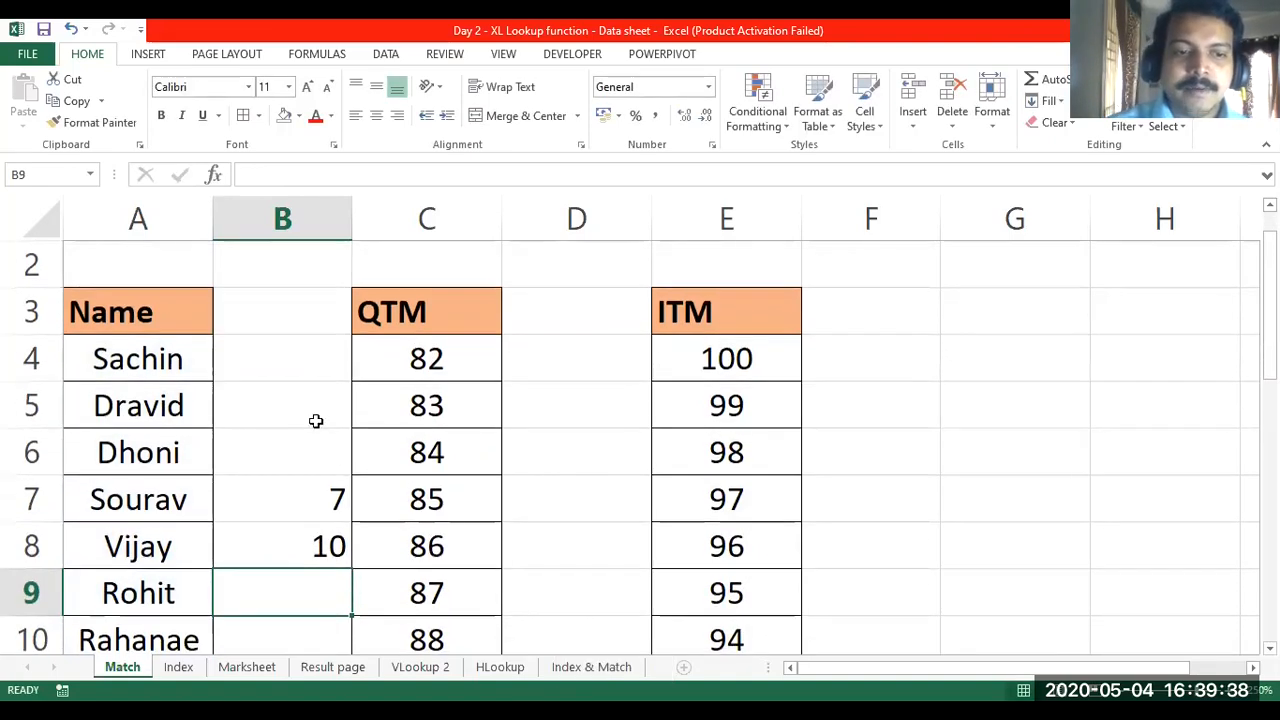
pyautogui.click(319, 553)
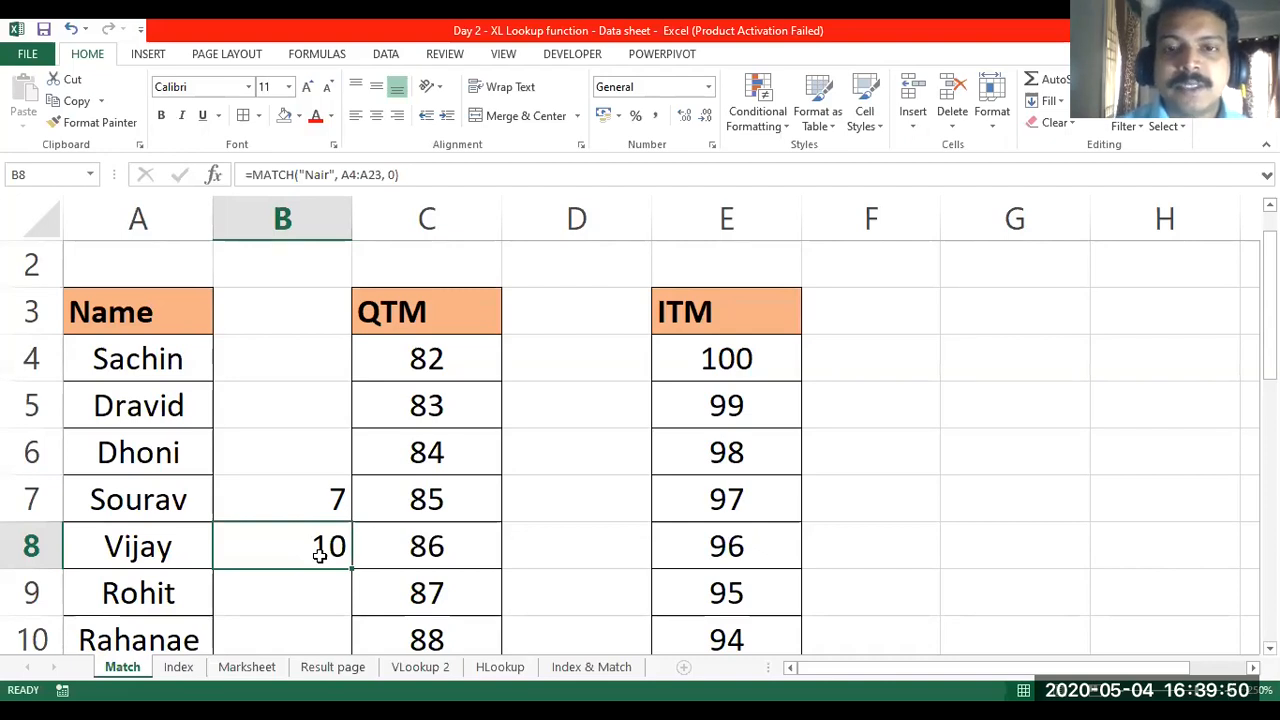
# - Examine how the values are ordered in the QTM column from C4 down and in the ITM column from E4 down
pyautogui.click(572, 511)
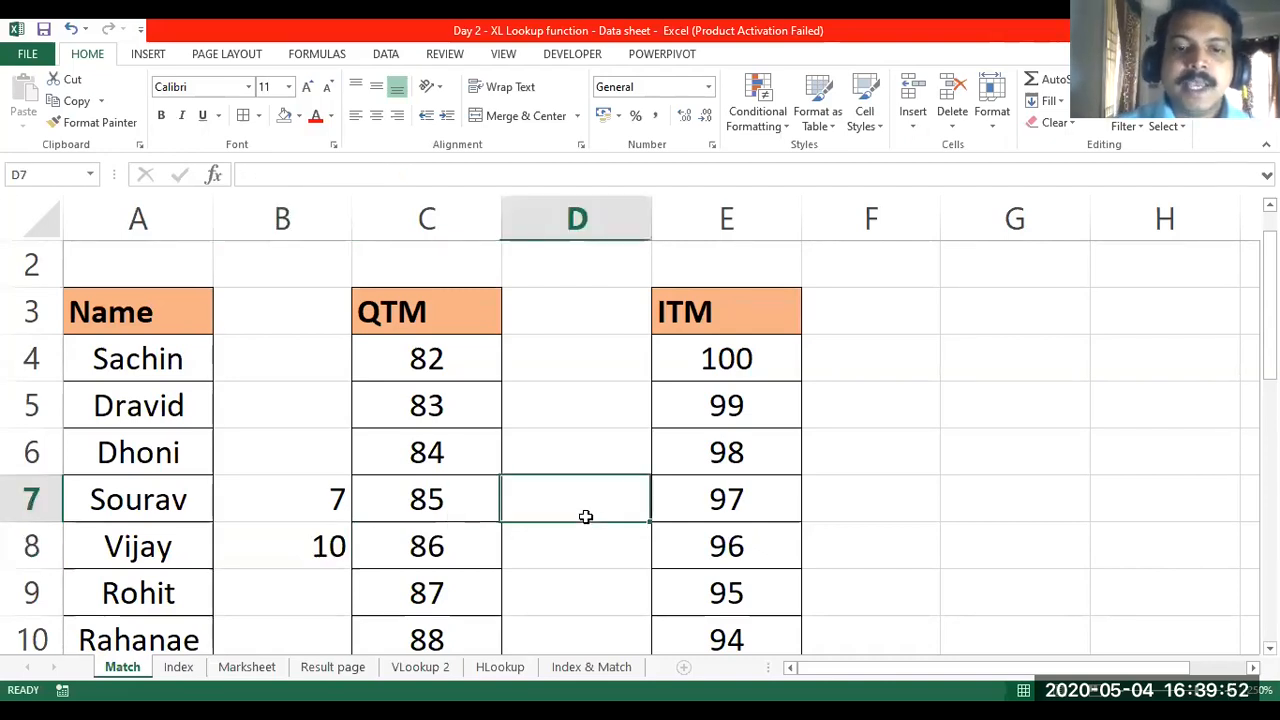
pyautogui.scroll(-1, 572, 511)
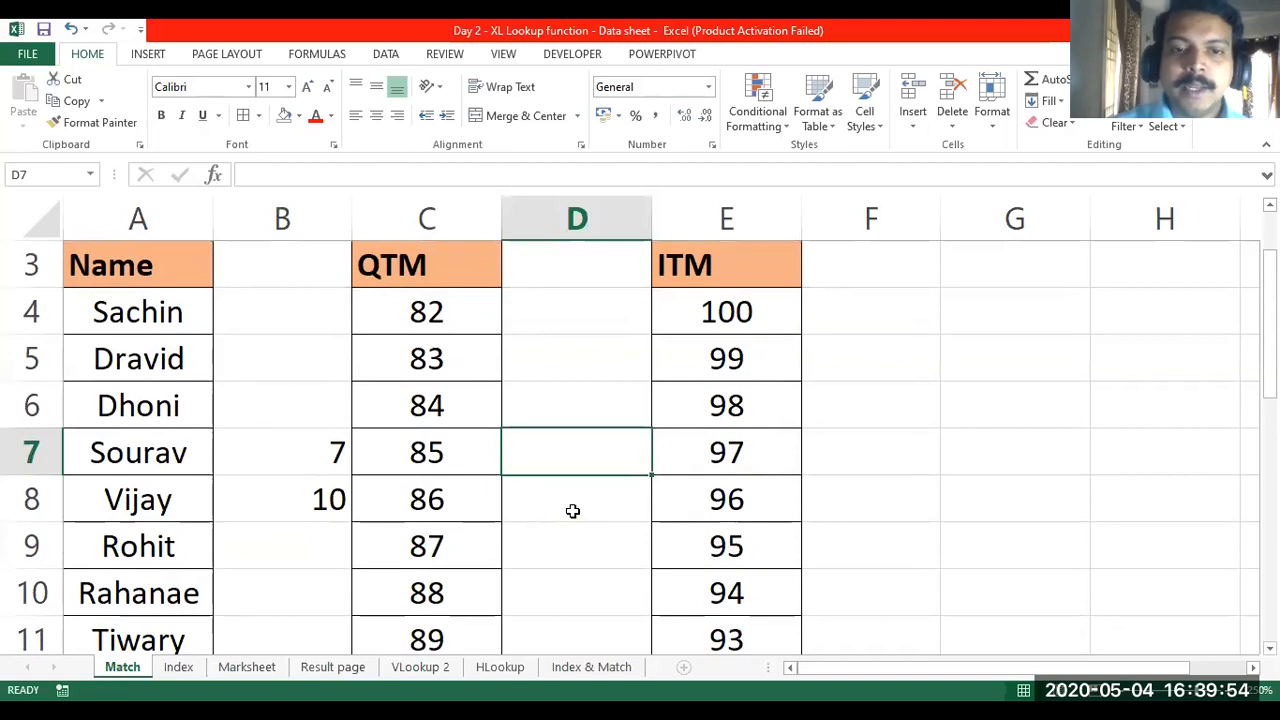
pyautogui.scroll(1, 572, 511)
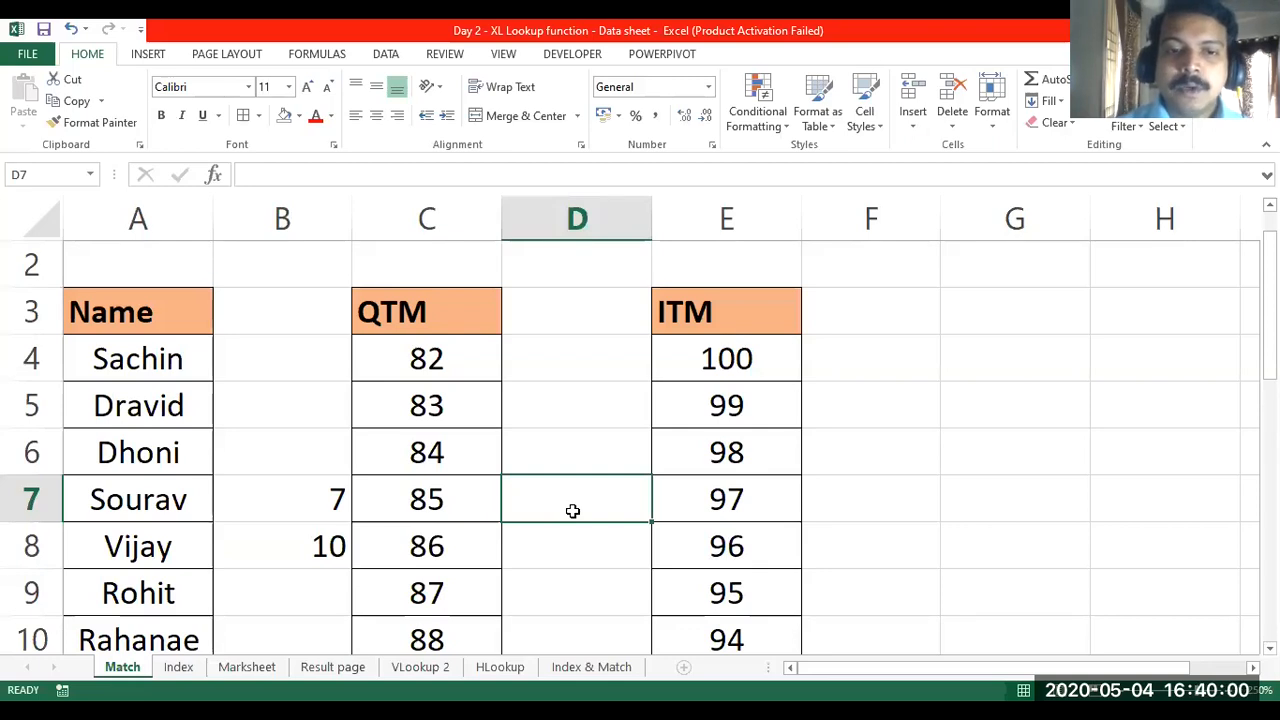
pyautogui.click(572, 462)
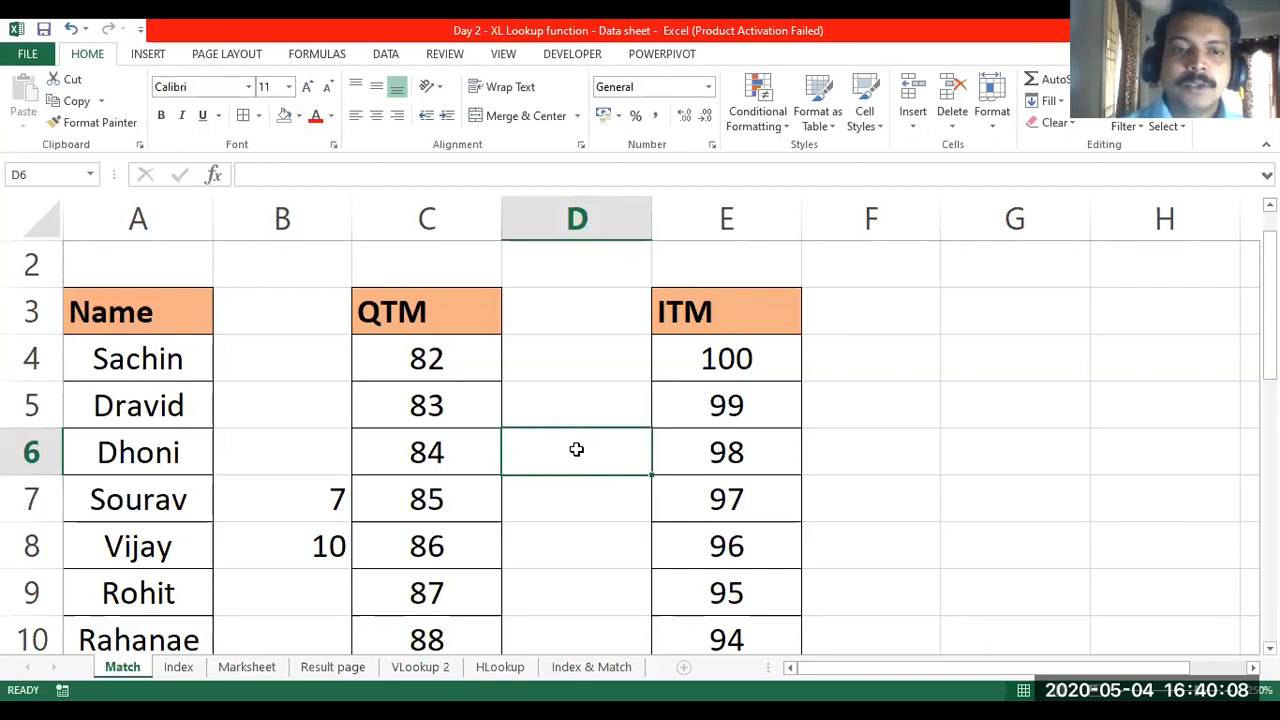
pyautogui.click(430, 318)
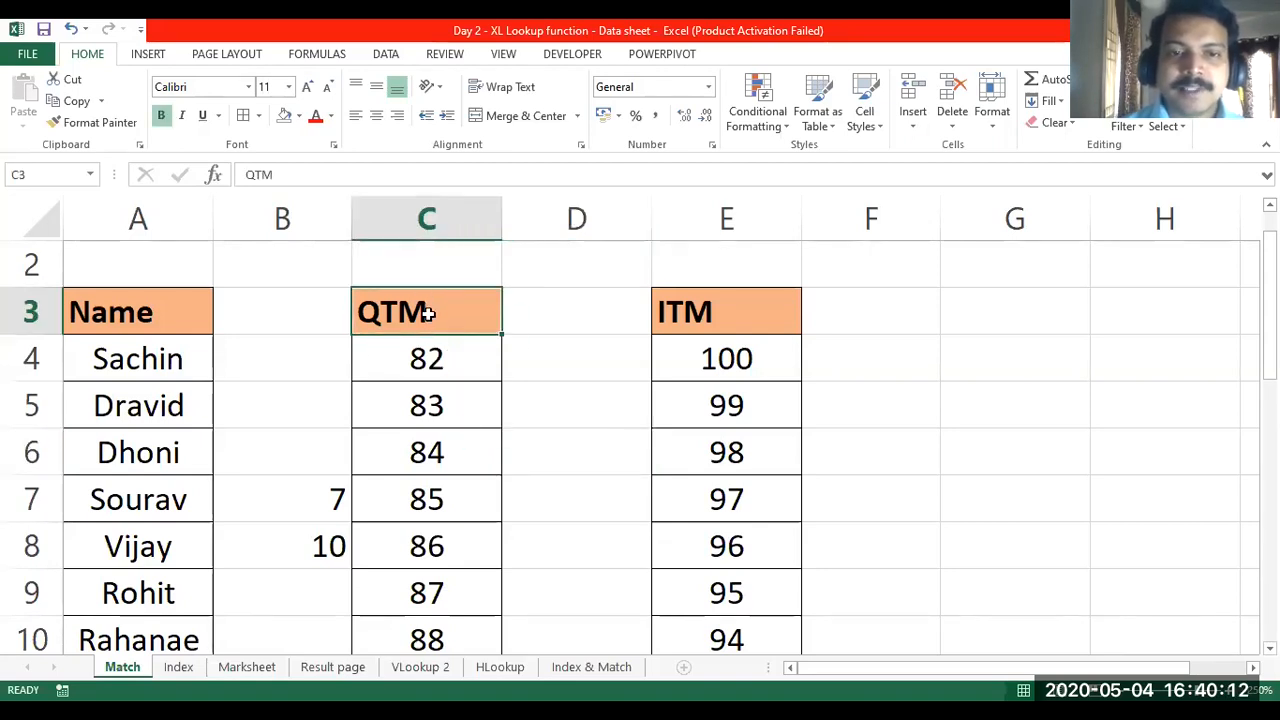
pyautogui.click(466, 361)
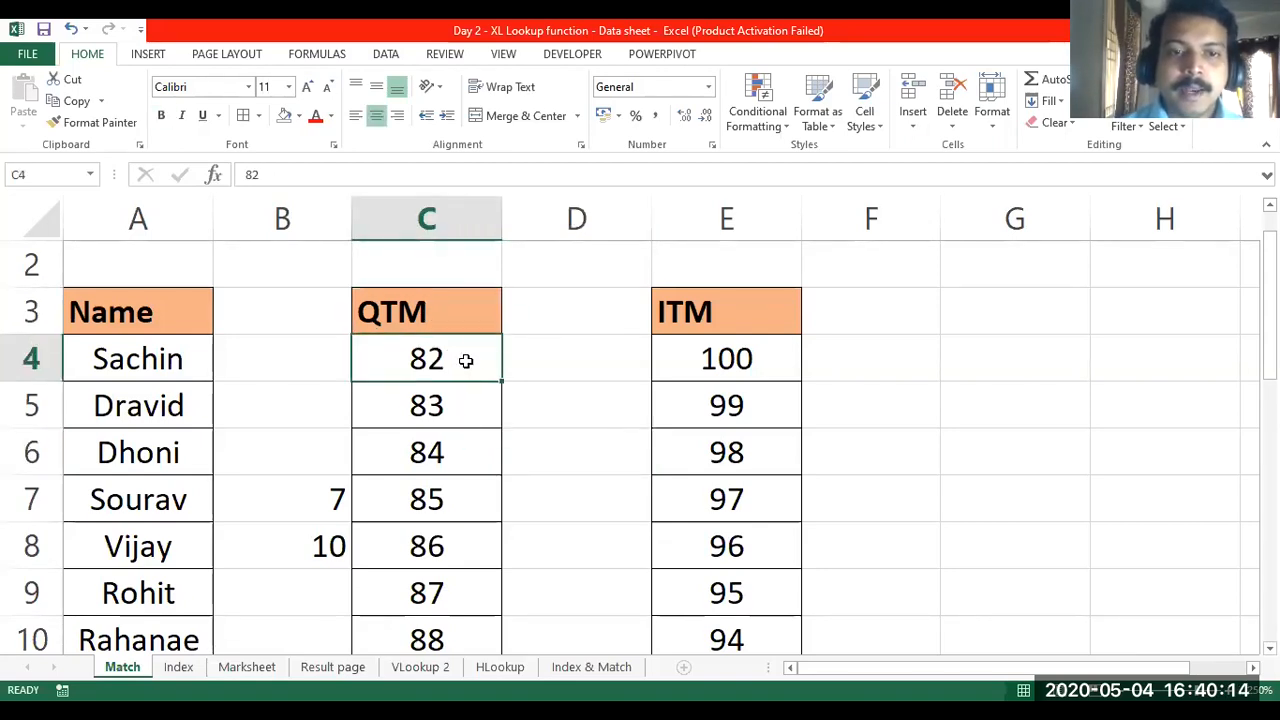
pyautogui.click(558, 451)
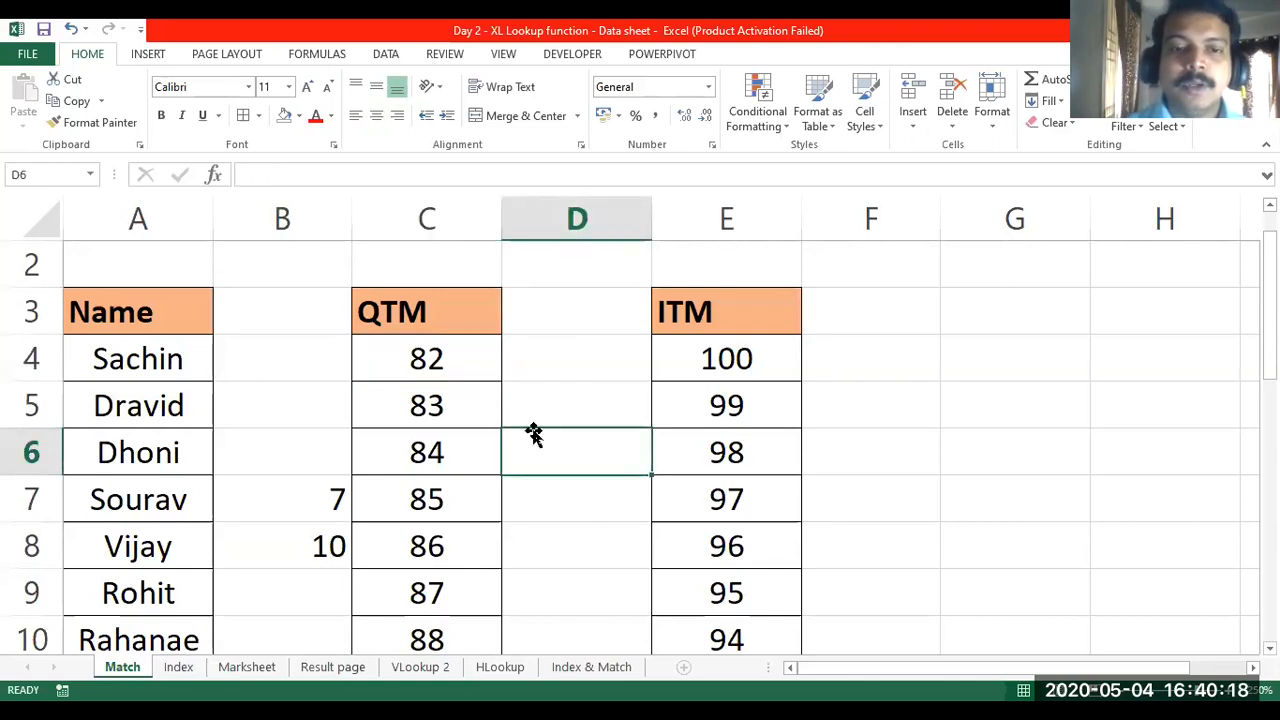
pyautogui.moveTo(468, 360); pyautogui.dragTo(440, 370)
pyautogui.scroll(4, 600, 369)
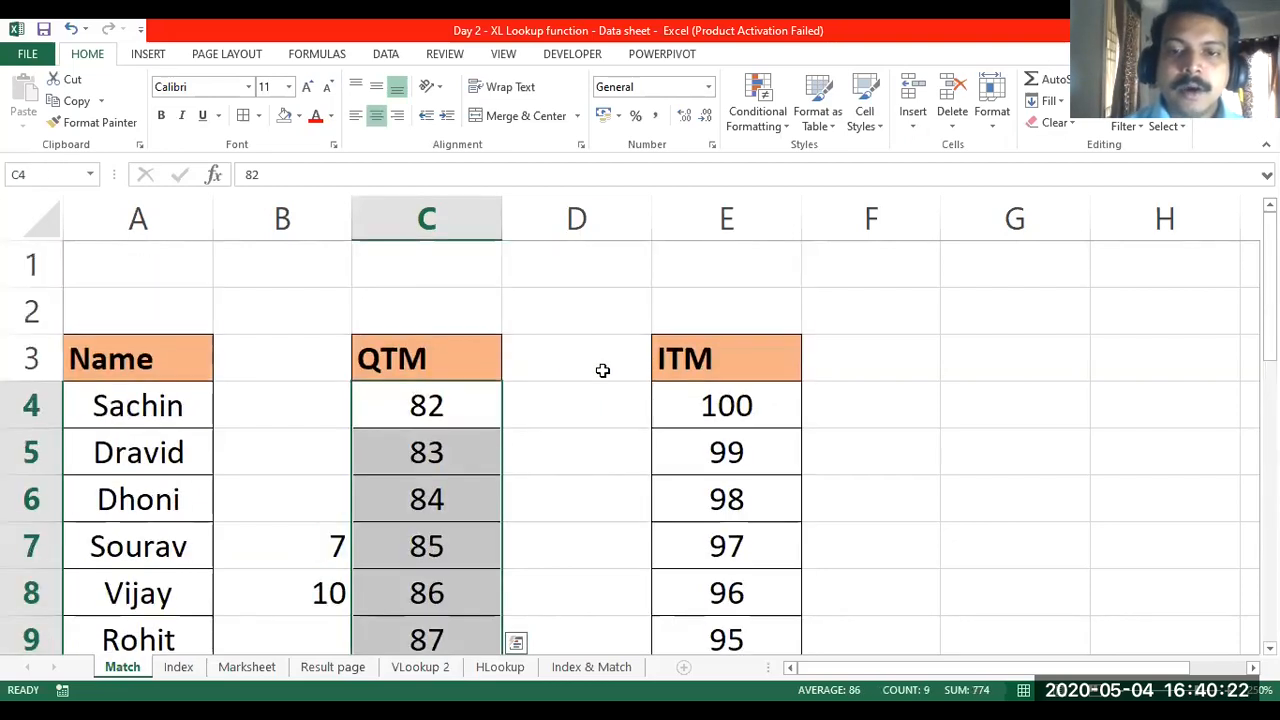
pyautogui.click(712, 392)
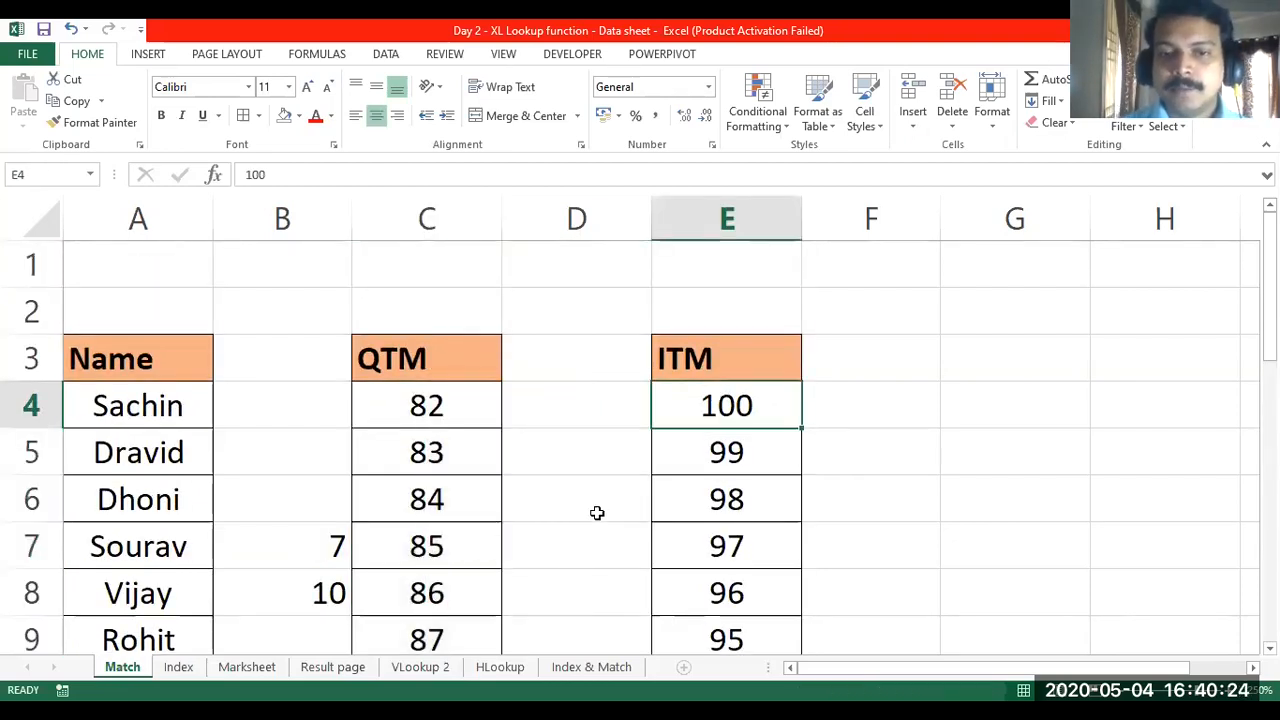
pyautogui.scroll(-1, 590, 505)
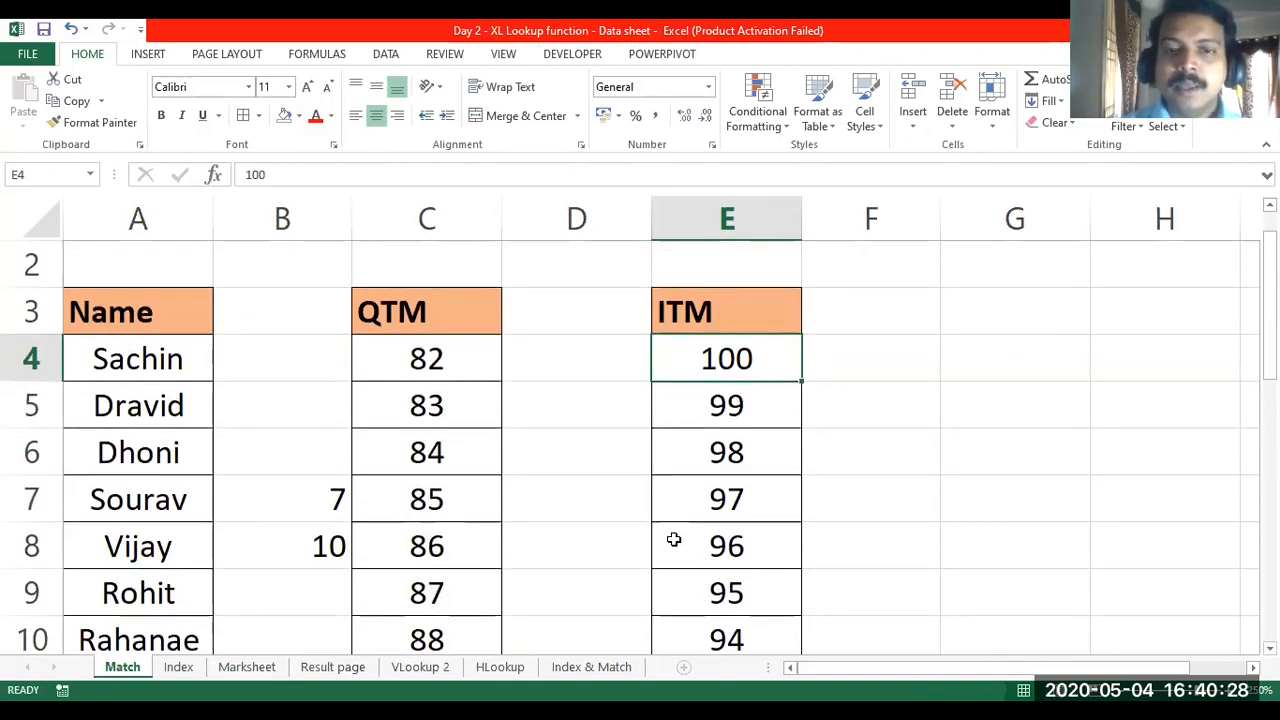
# - Begin a MATCH formula in D5 with 87 as the lookup value
pyautogui.click(570, 424)
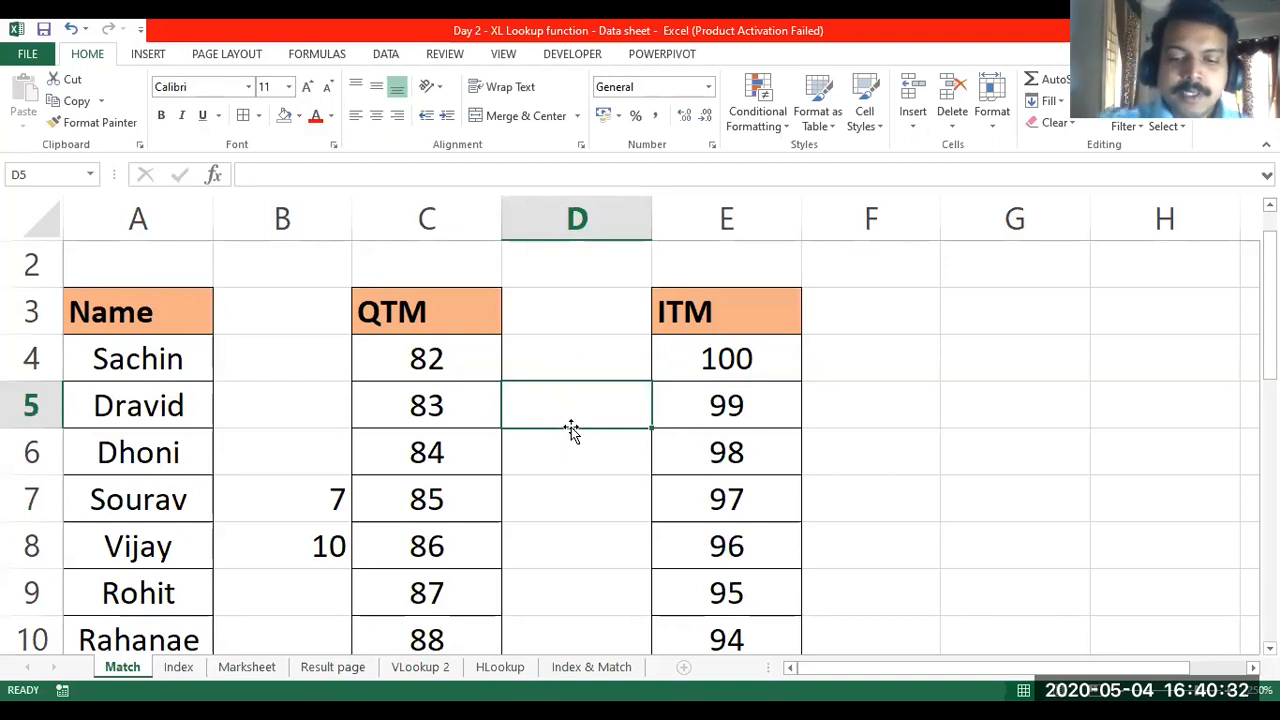
pyautogui.write('=')
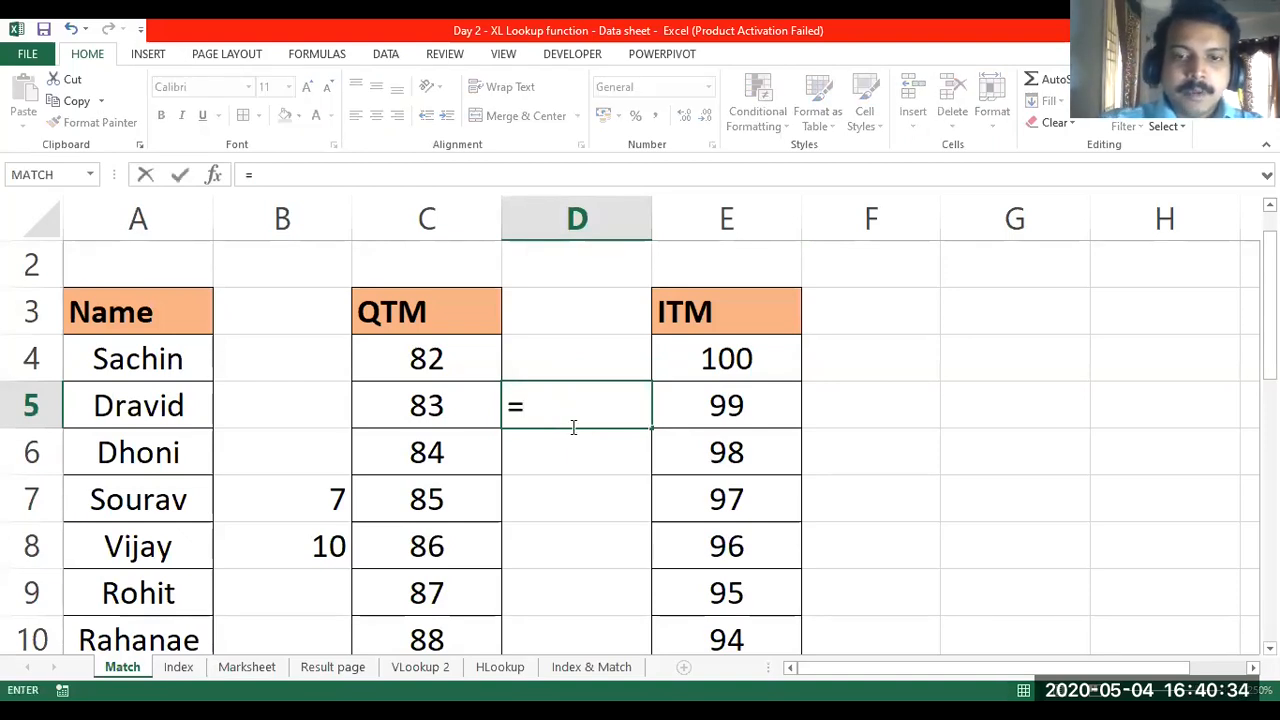
pyautogui.write('match')
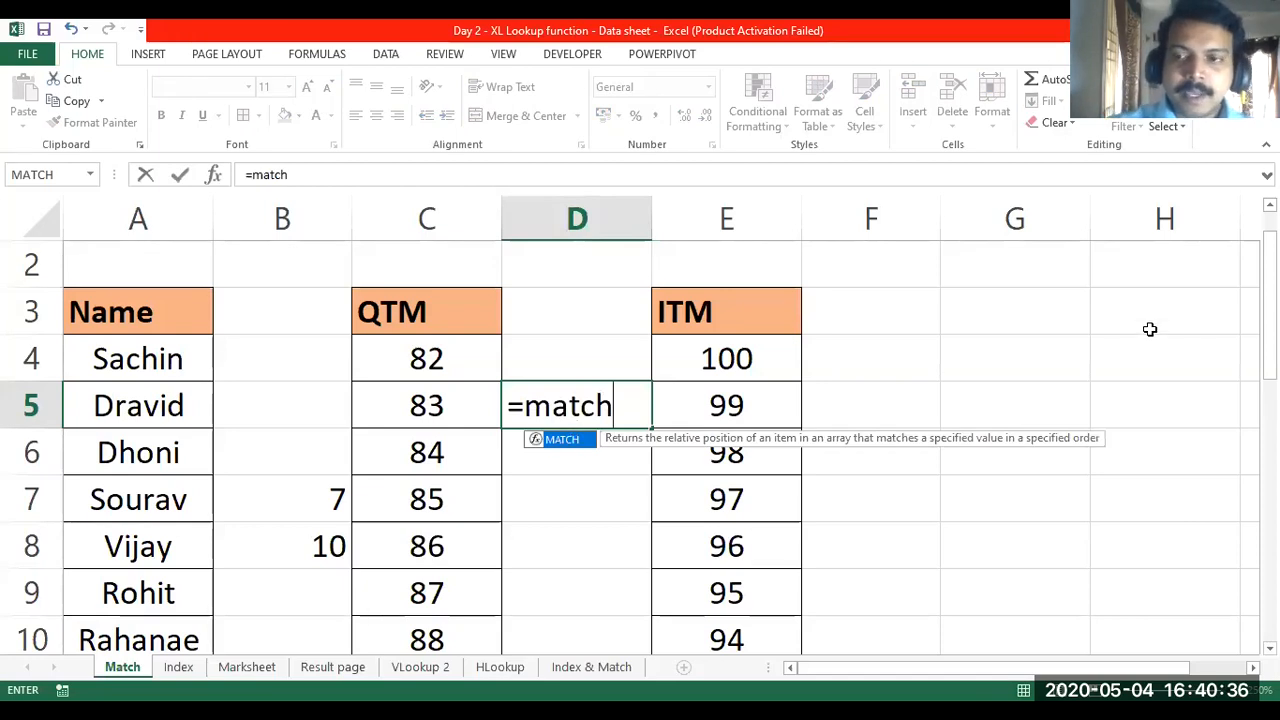
pyautogui.write('(')
pyautogui.moveTo(1270, 347); pyautogui.dragTo(1270, 378)
pyautogui.write('87')
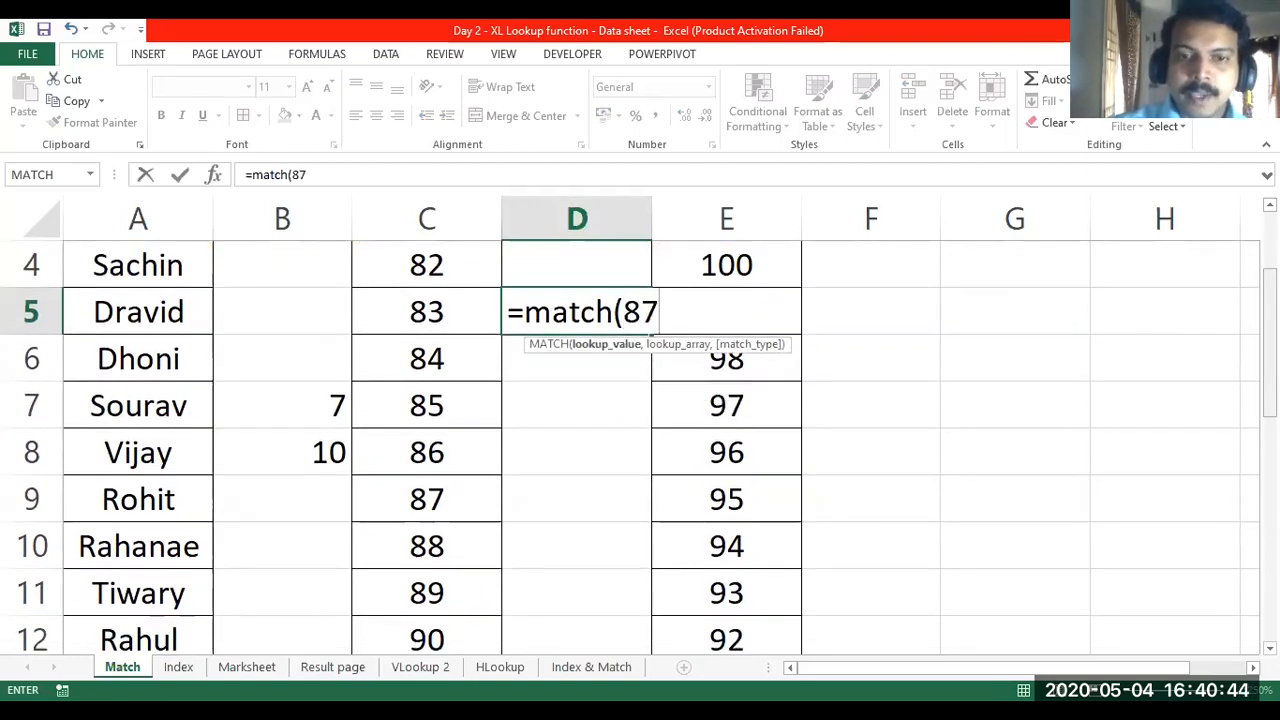
pyautogui.write(',')
# - Complete the D5 MATCH formula with C4:C7 as the lookup array and match type 1 for less than
pyautogui.moveTo(1270, 398); pyautogui.dragTo(1270, 387)
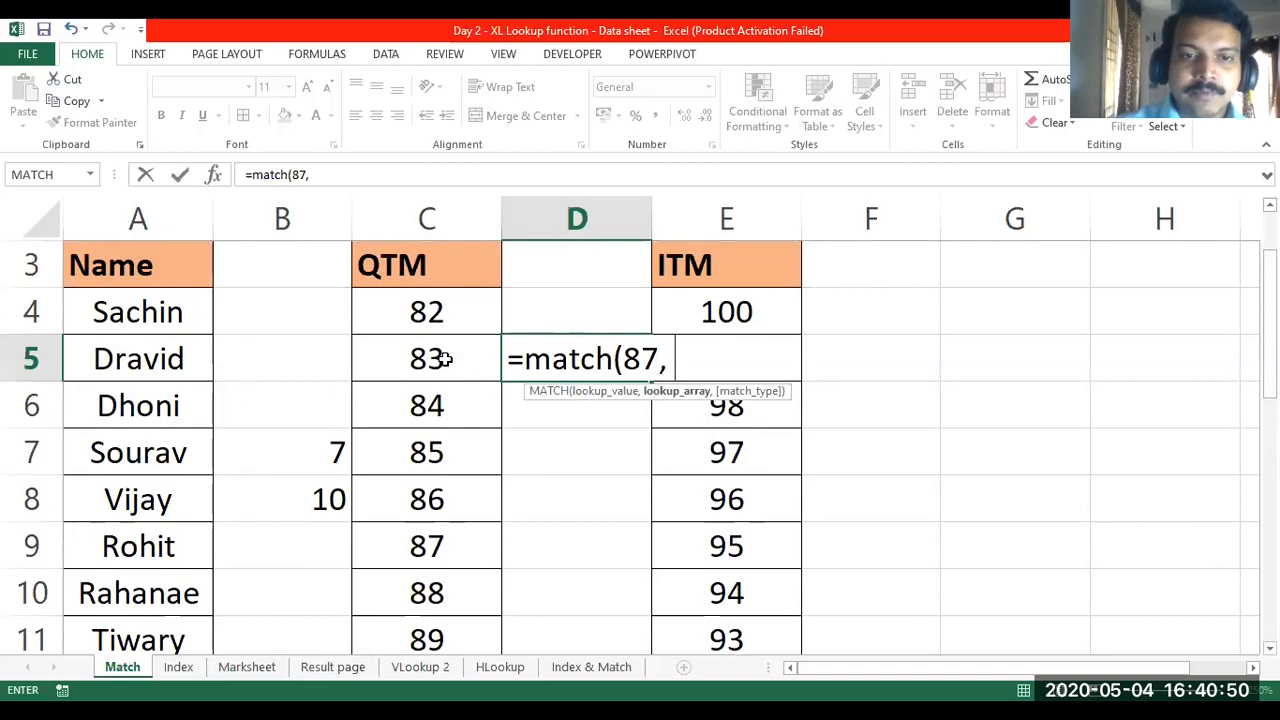
pyautogui.click(409, 308)
pyautogui.hotkey('shift', 'Down')
pyautogui.hotkey('shift', 'Down')
pyautogui.hotkey('shift', 'Down')
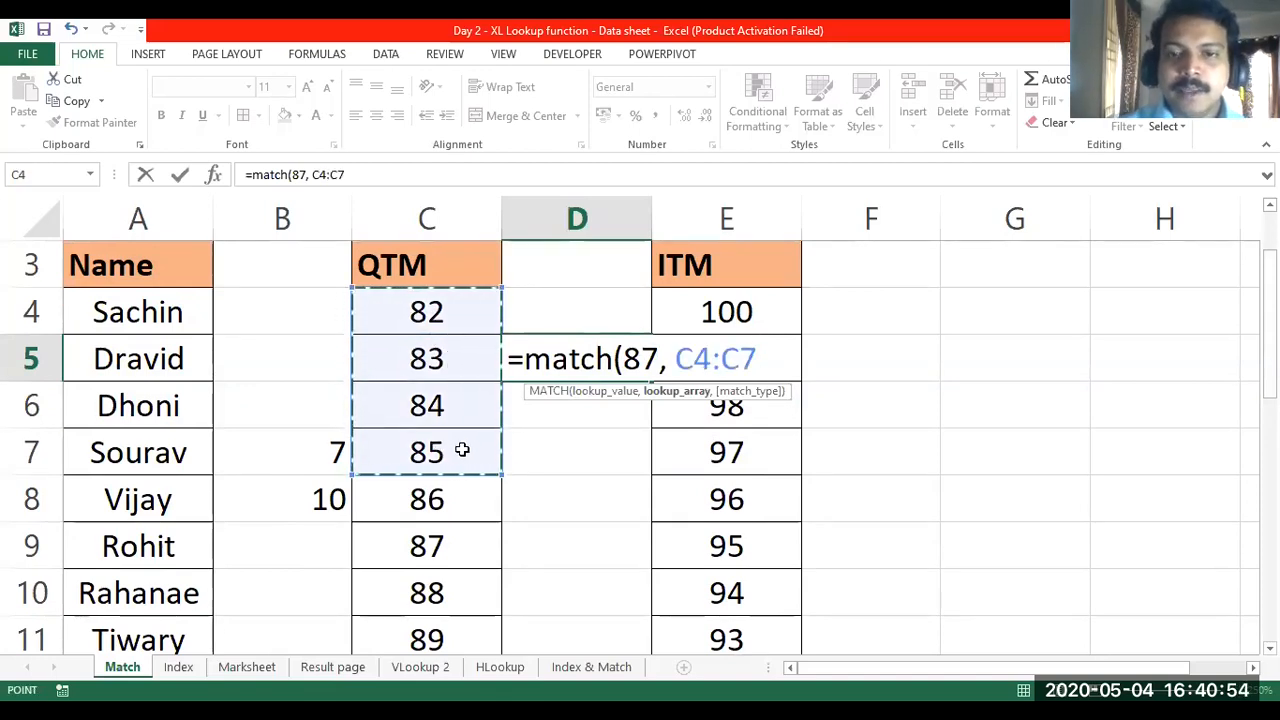
pyautogui.write(',')
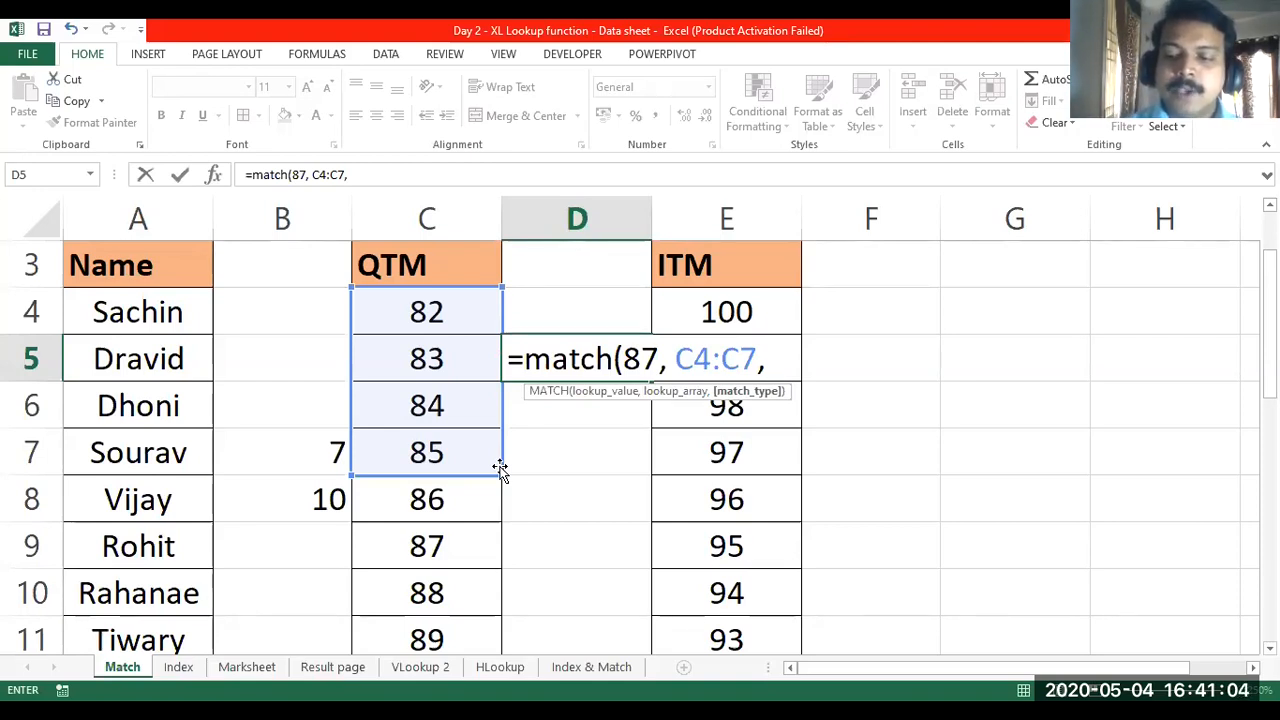
pyautogui.write('1')
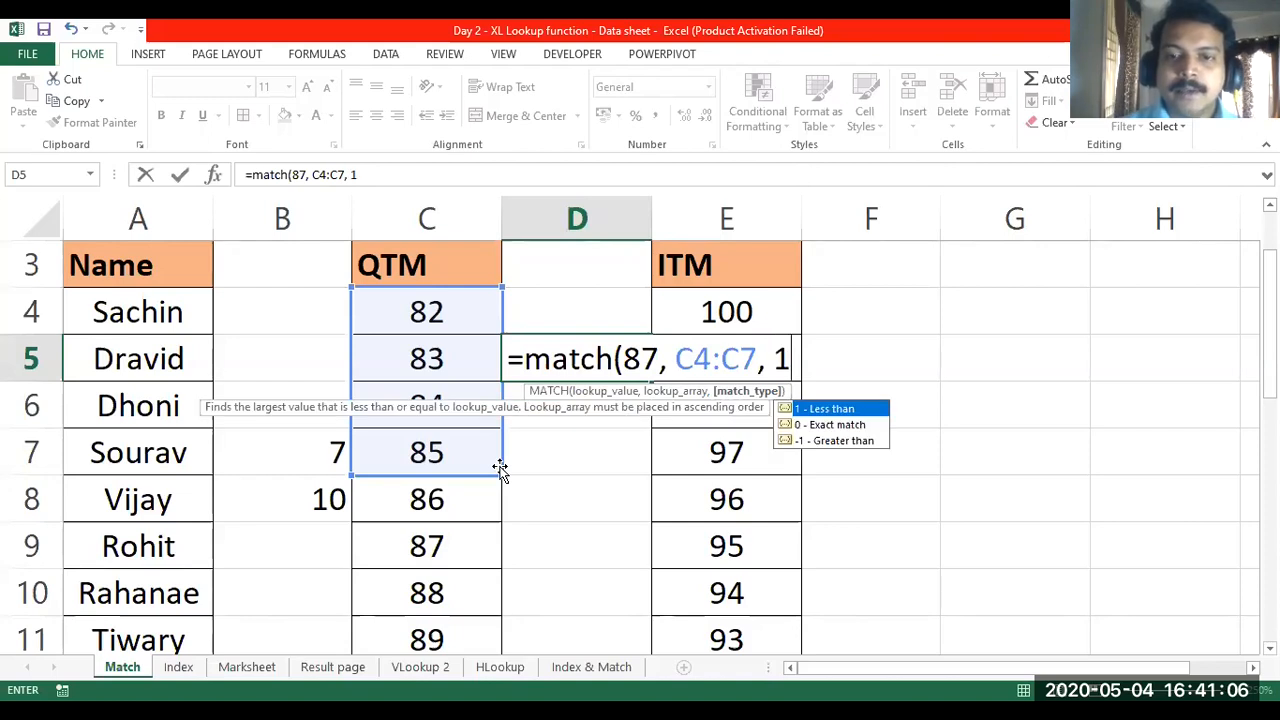
pyautogui.click(586, 340)
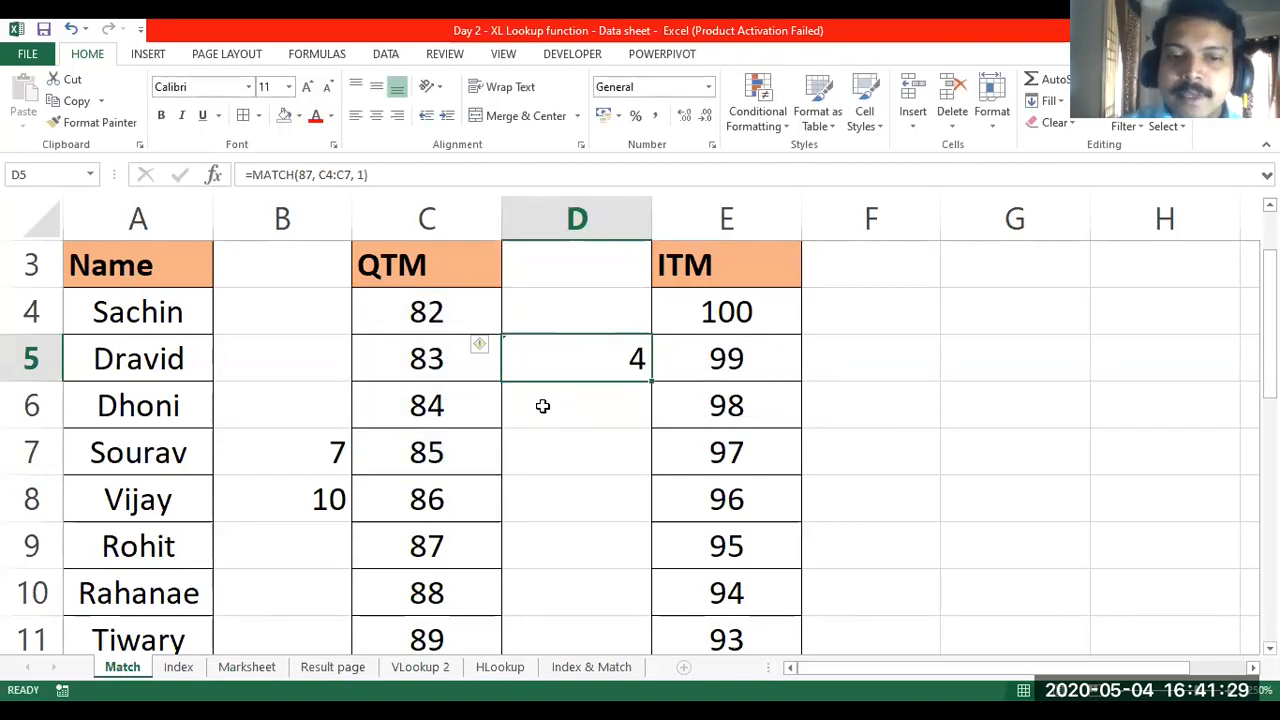
# - Compare the lookup value in C9 with the searched range C4:C7 to check the position that D5 returns
pyautogui.click(449, 546)
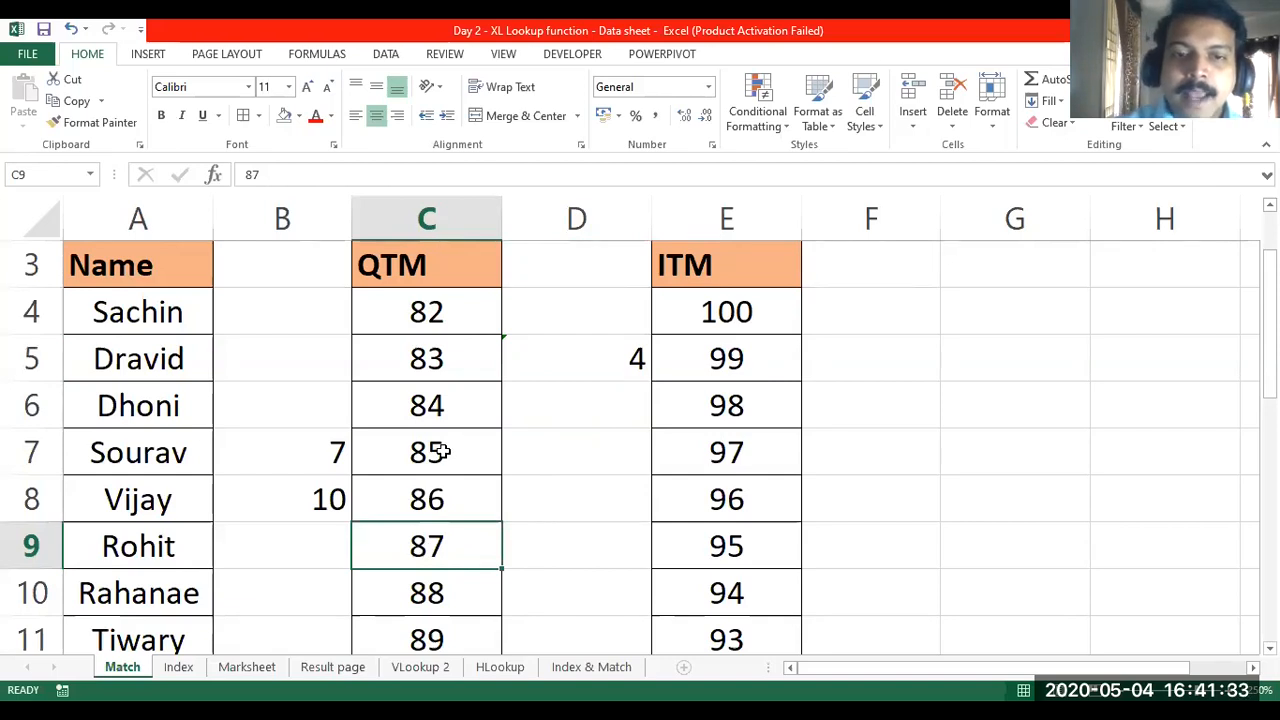
pyautogui.moveTo(414, 316); pyautogui.dragTo(441, 453)
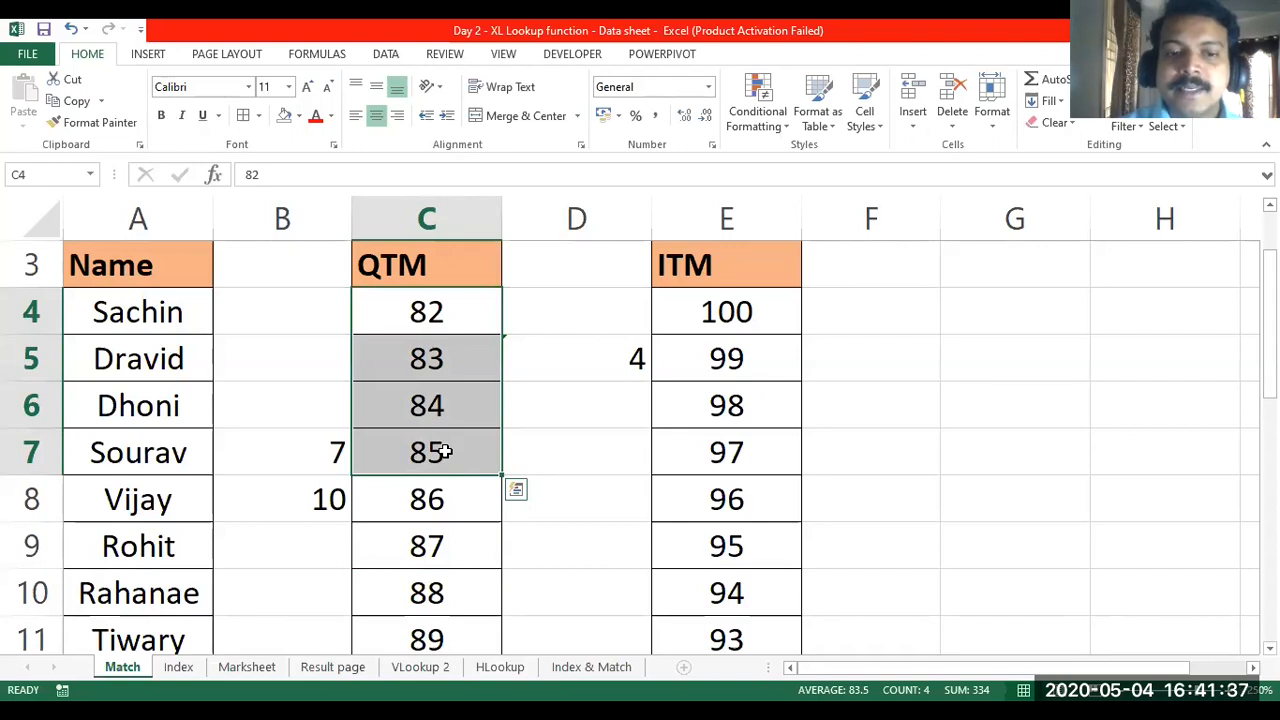
pyautogui.click(446, 540)
pyautogui.click(448, 452)
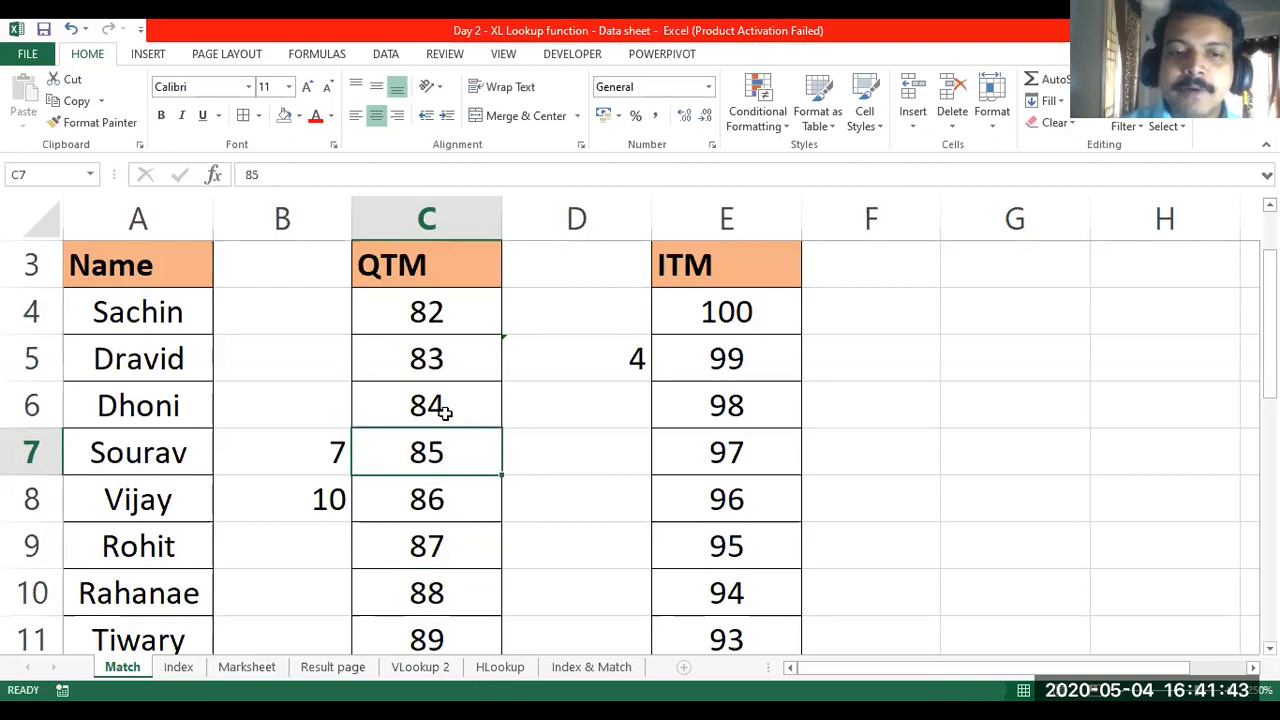
pyautogui.click(568, 366)
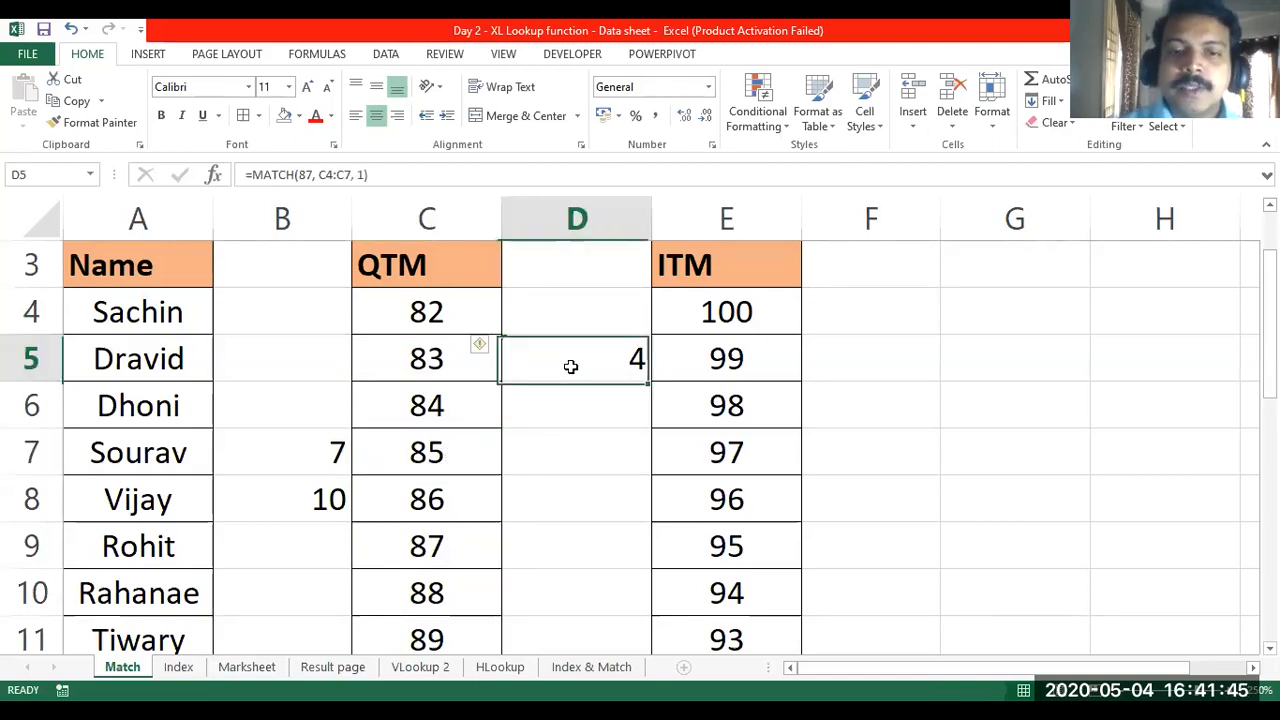
# - Begin a MATCH formula in D7 with 89 as the lookup value
pyautogui.click(574, 468)
pyautogui.write('=match')
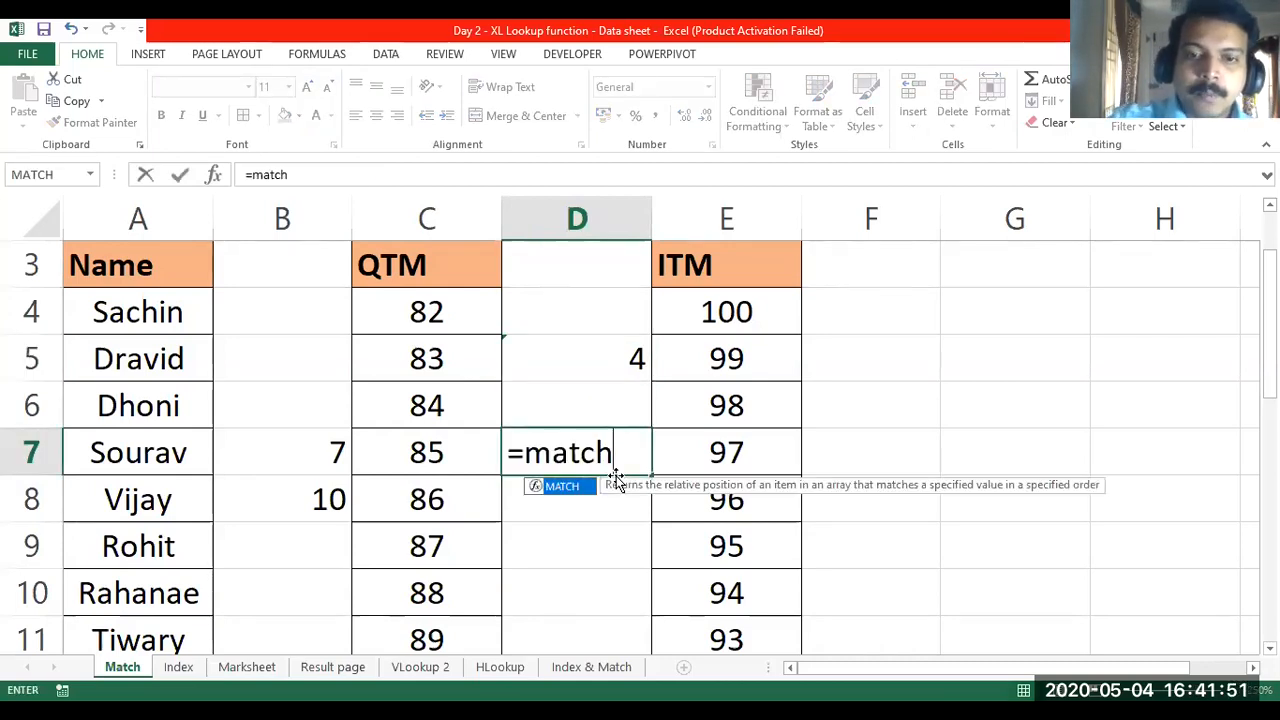
pyautogui.write('(')
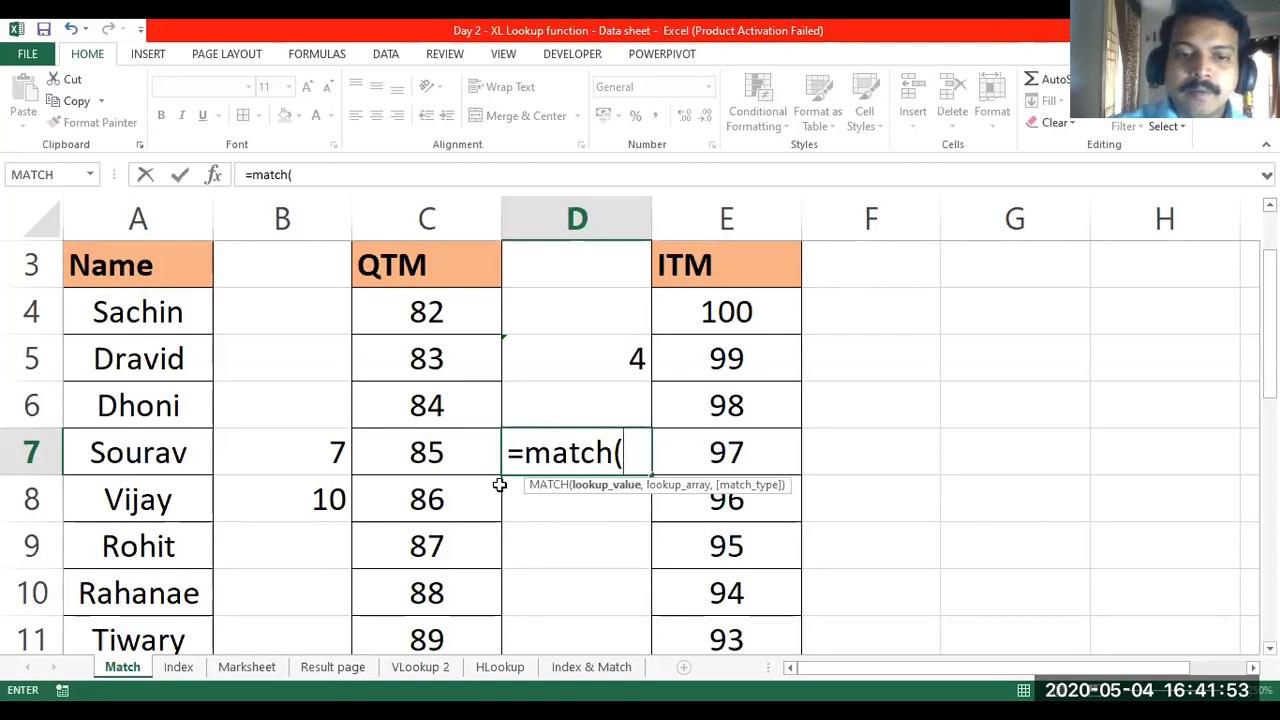
pyautogui.scroll(-1, 499, 485)
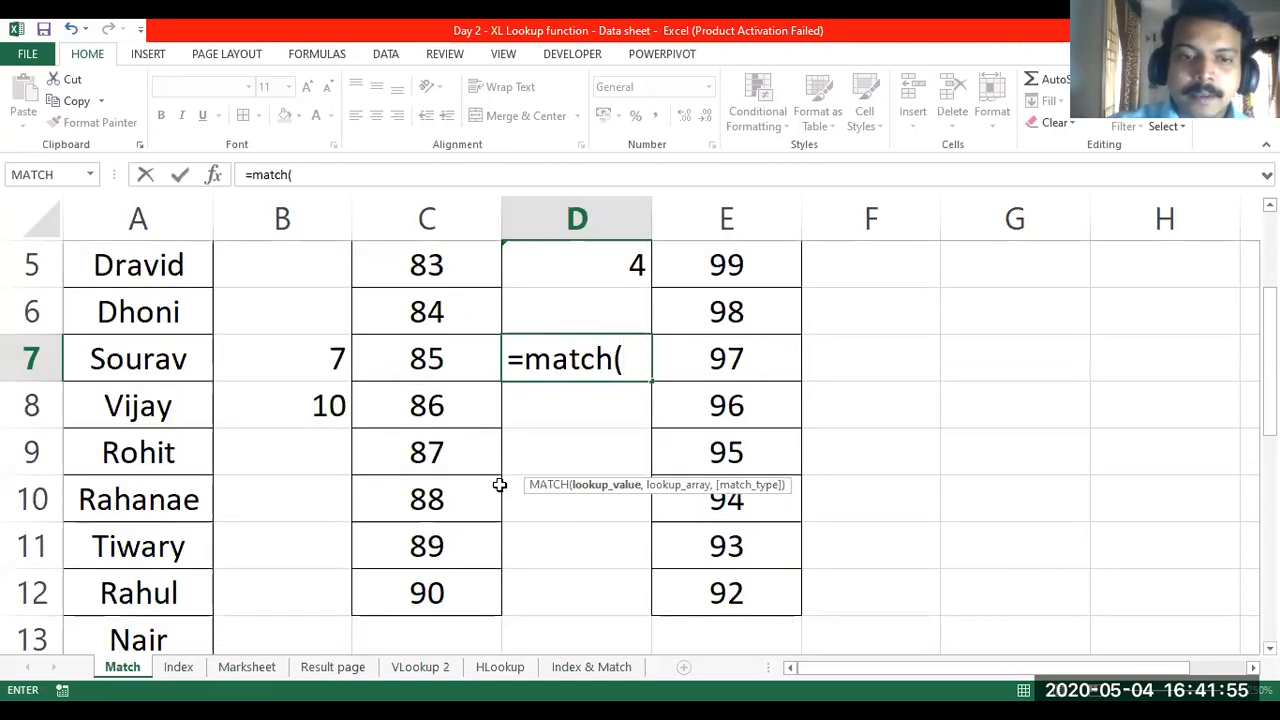
pyautogui.write('89,')
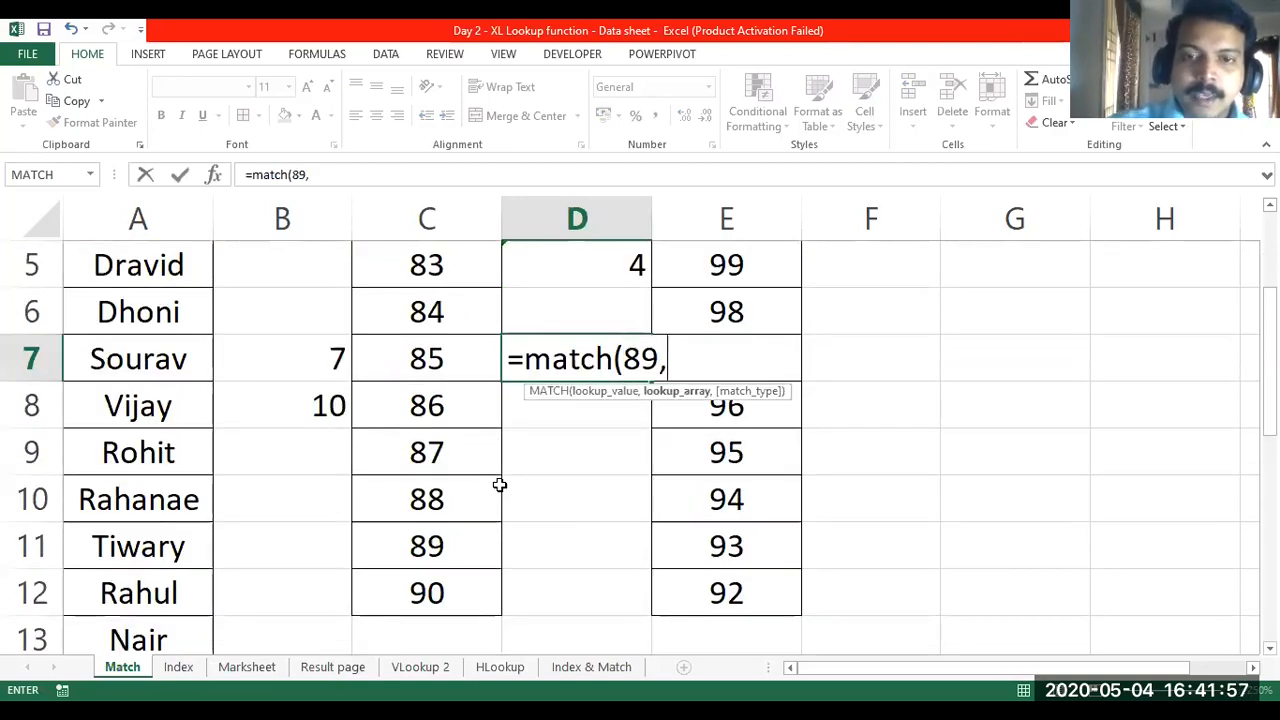
# - Complete the D7 MATCH formula with C4:C8 as the lookup array and match type 1 for less than
pyautogui.scroll(1, 319, 501)
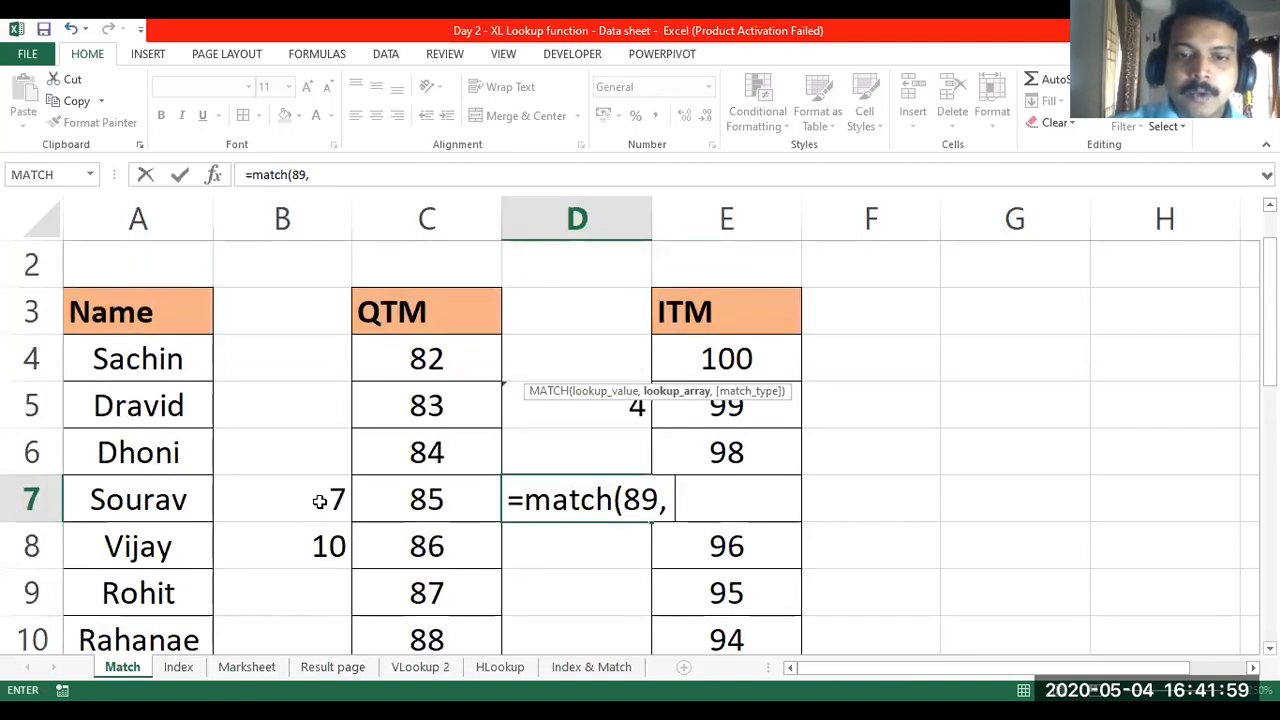
pyautogui.scroll(-1, 323, 500)
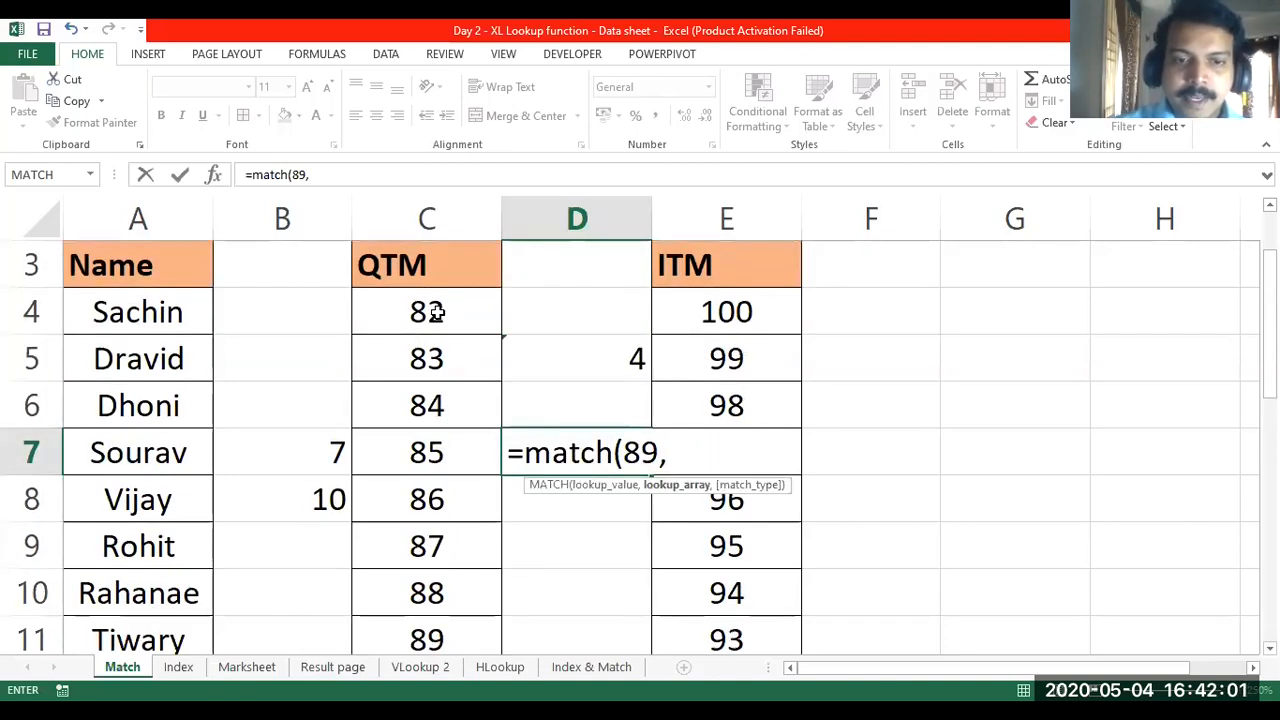
pyautogui.click(438, 314)
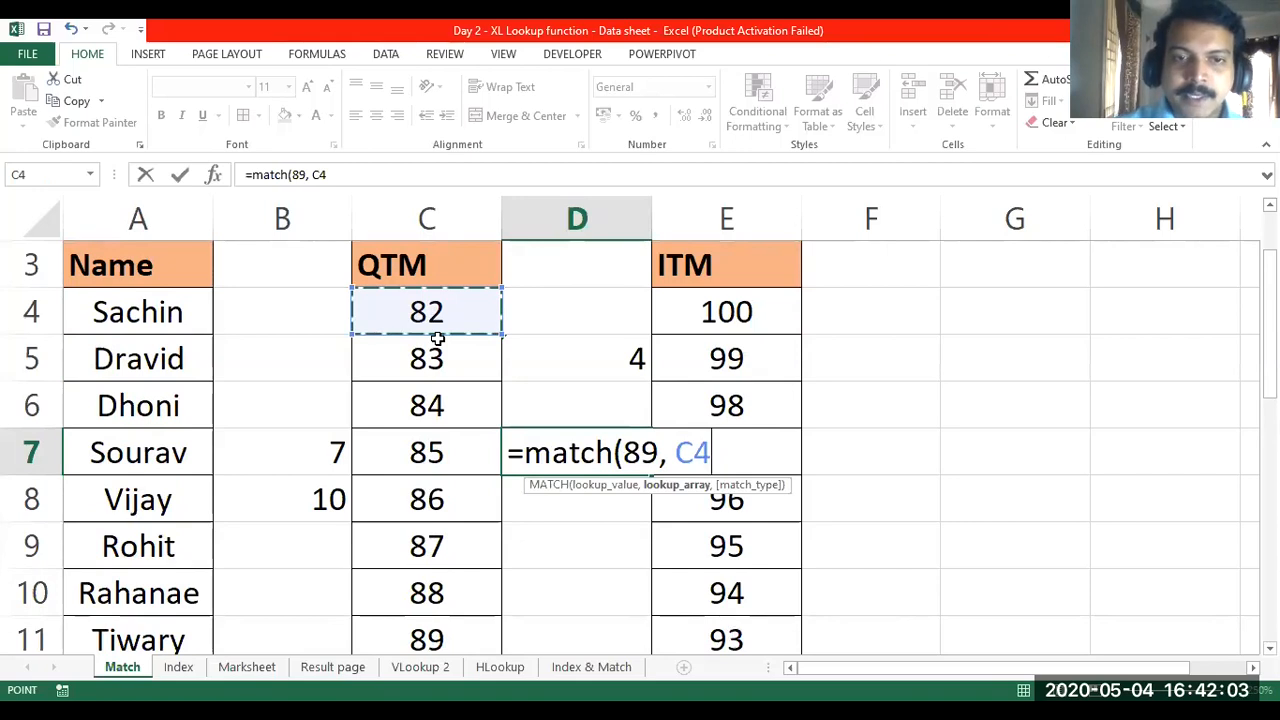
pyautogui.moveTo(438, 340); pyautogui.dragTo(440, 508)
pyautogui.write(', ')
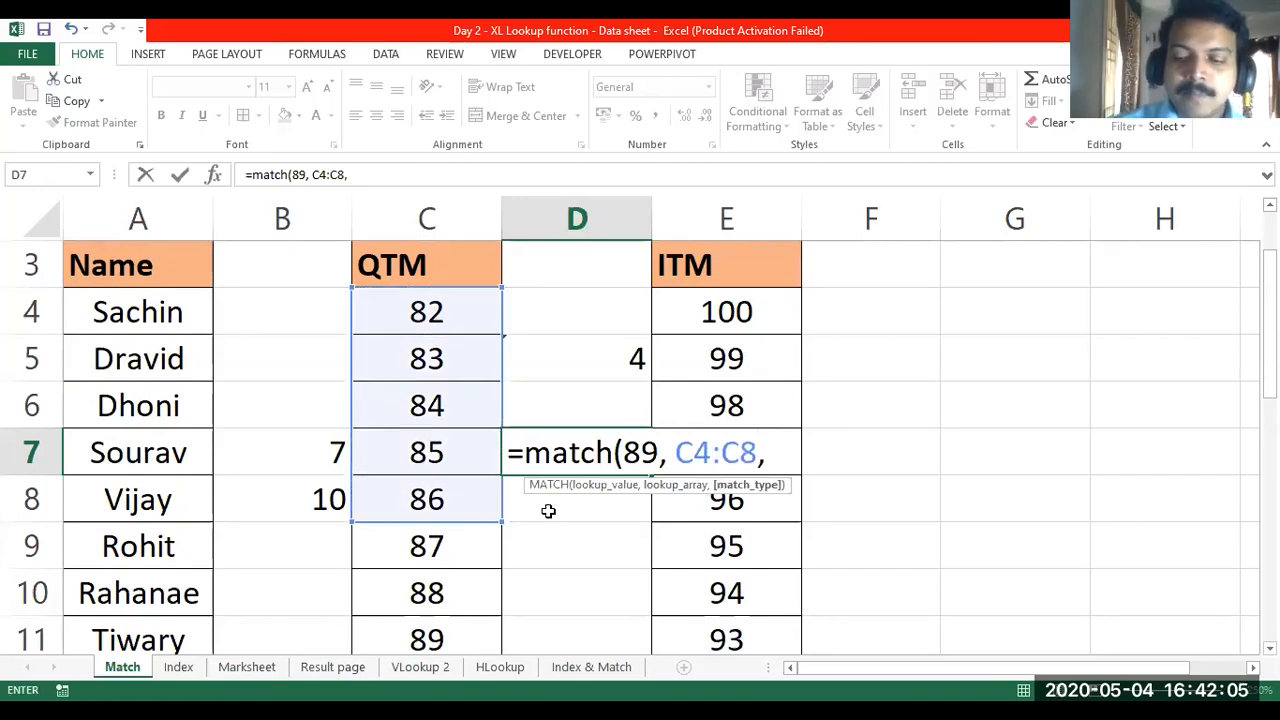
pyautogui.write('1')
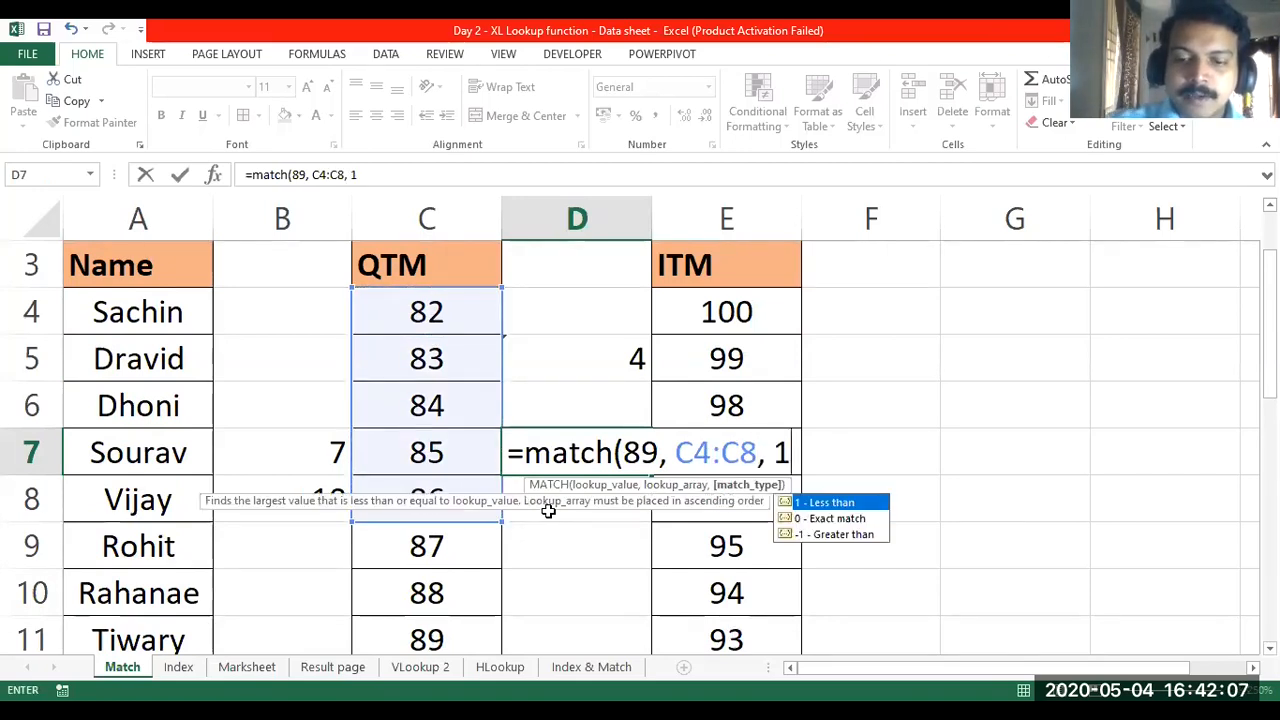
pyautogui.write(')')
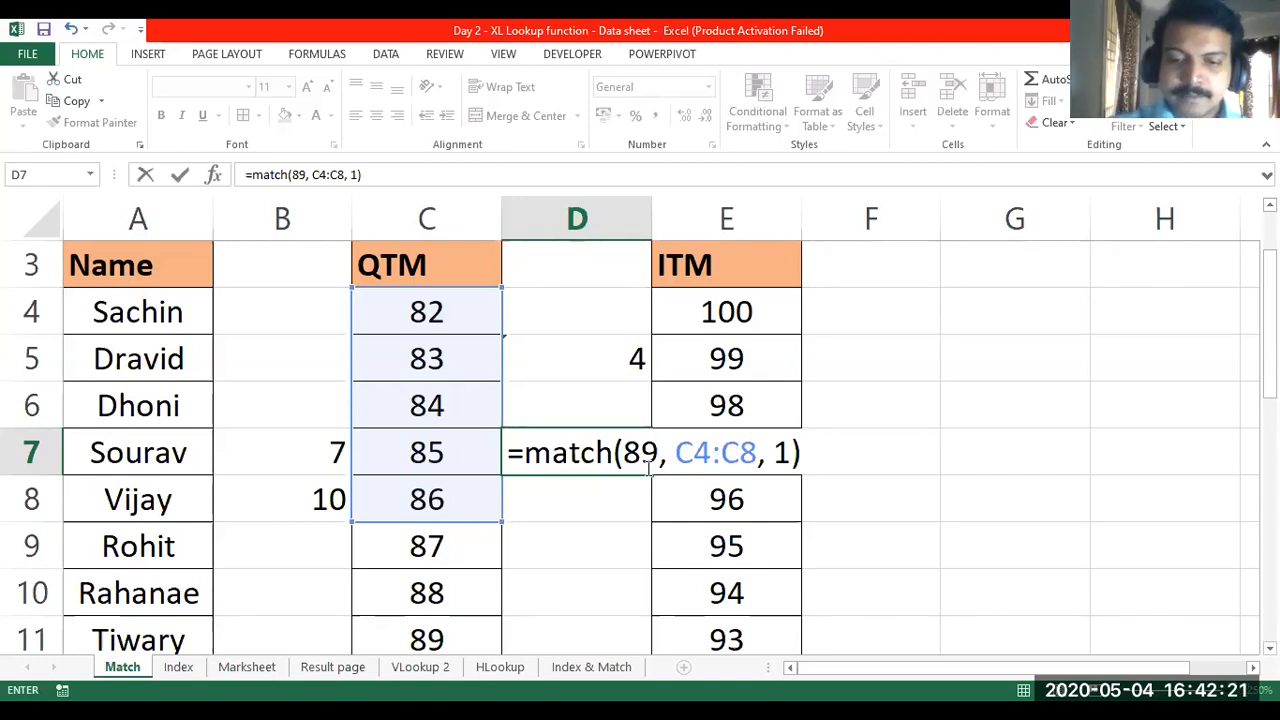
pyautogui.press('Return')
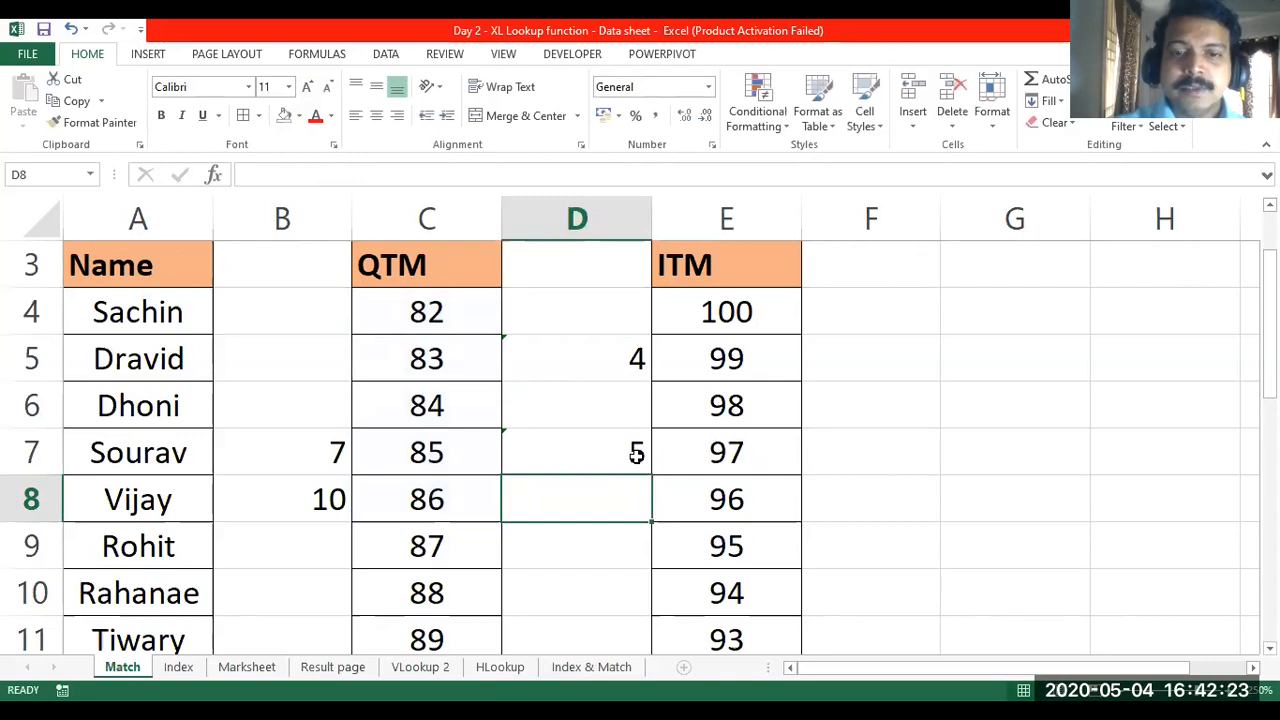
# - Compare the MATCH results in D7 and D5 with the QTM scores in C4:C8 and C4:C11
pyautogui.click(626, 456)
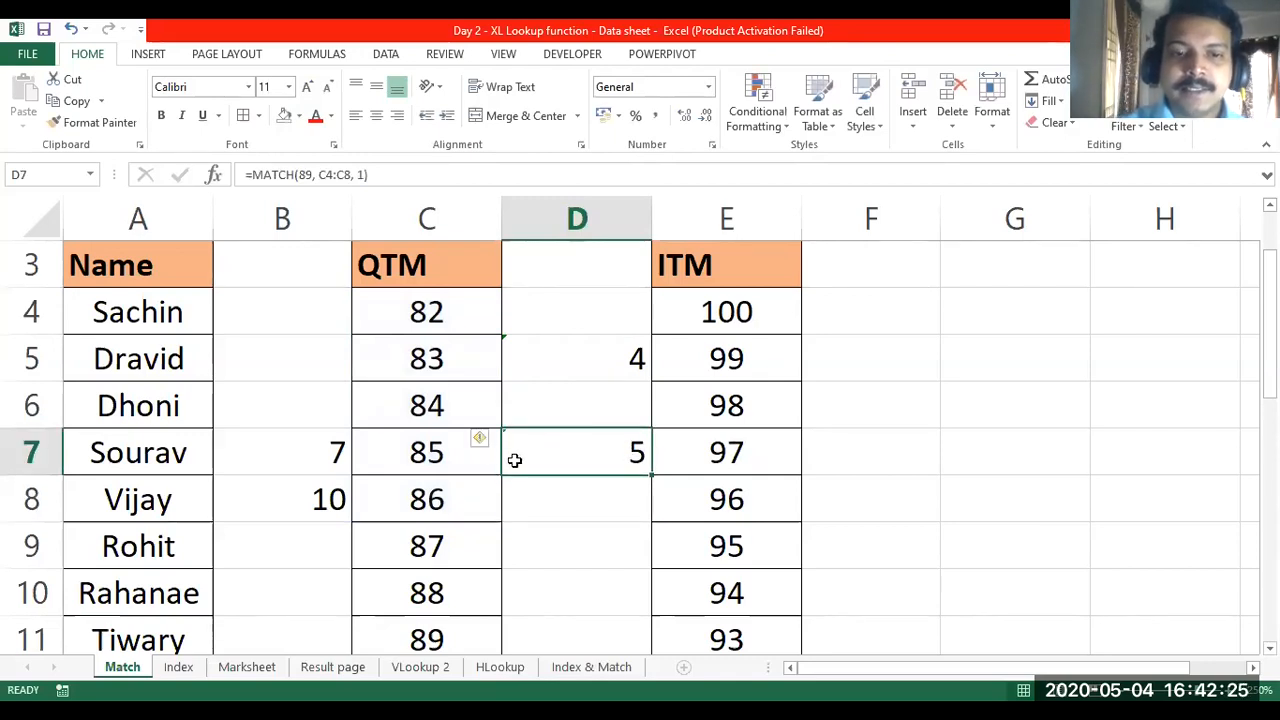
pyautogui.moveTo(448, 316); pyautogui.dragTo(449, 488)
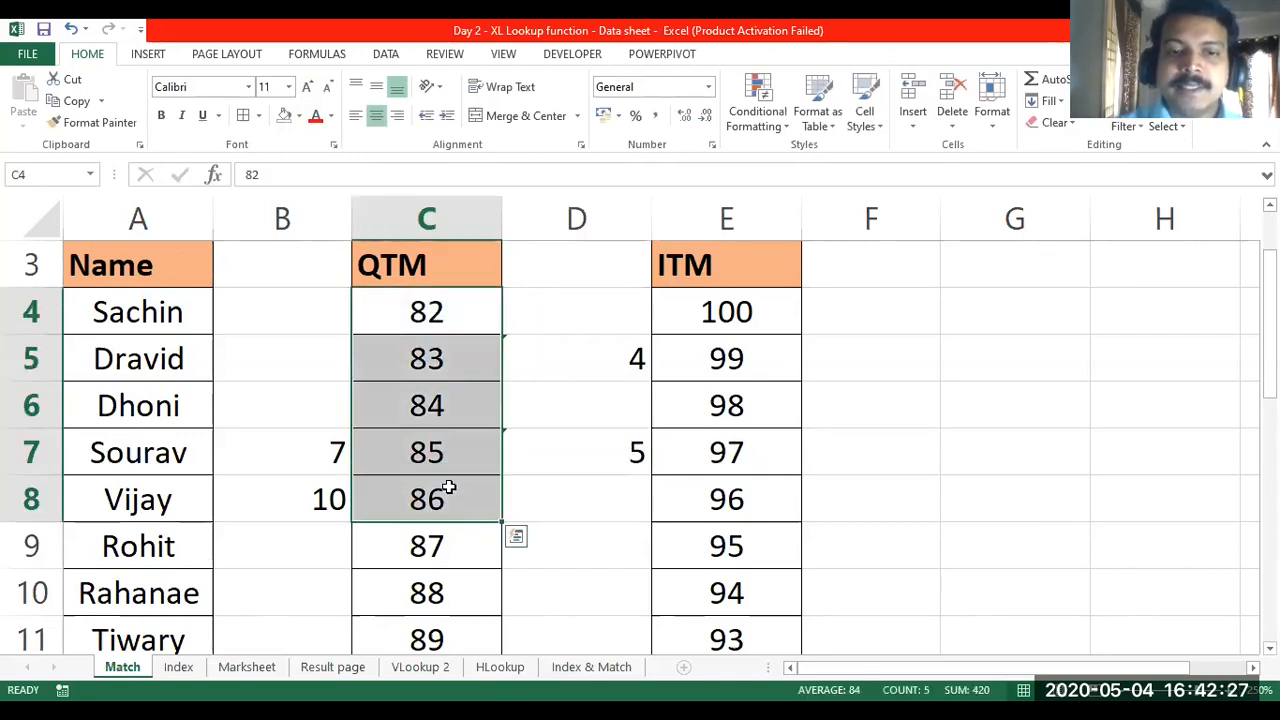
pyautogui.click(574, 448)
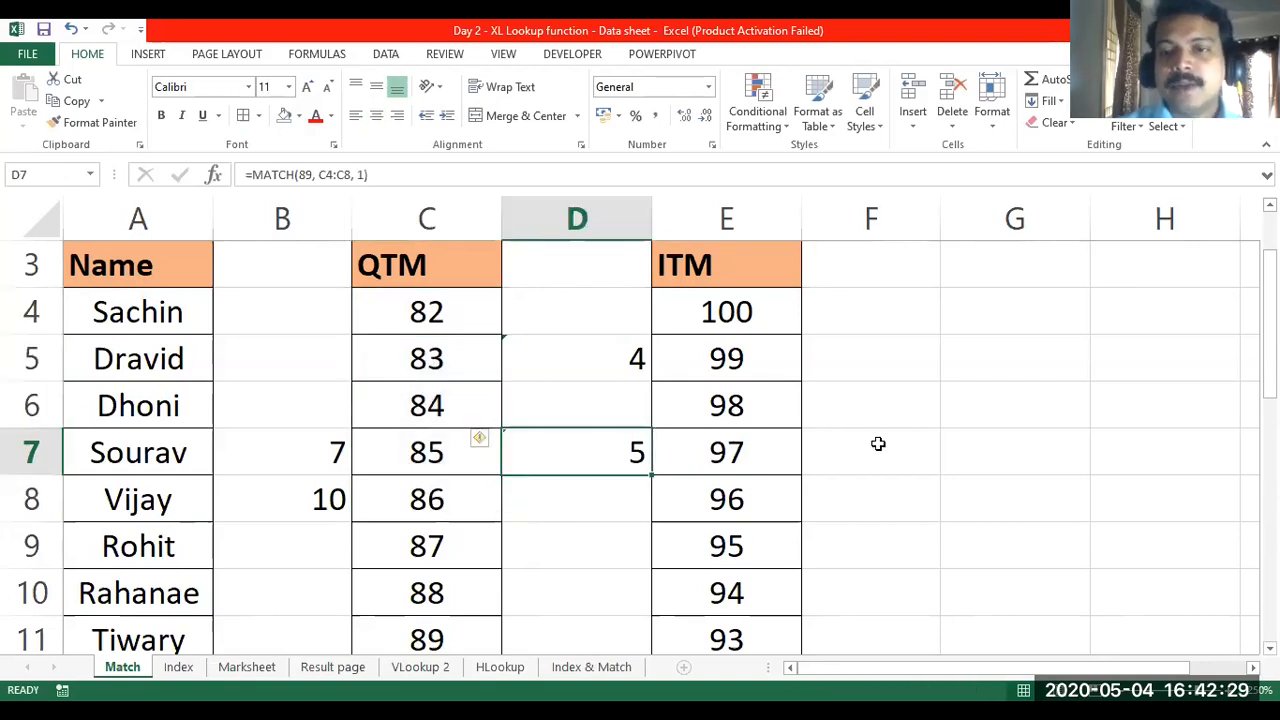
pyautogui.click(917, 406)
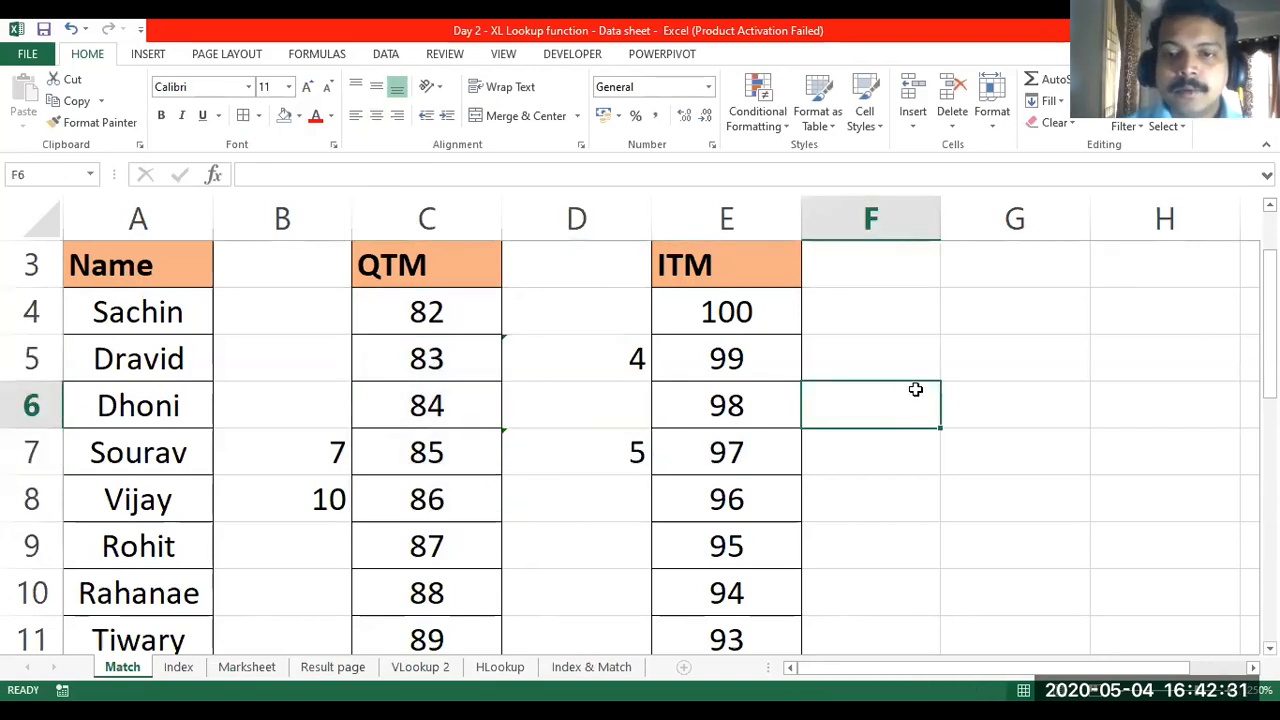
pyautogui.click(979, 400)
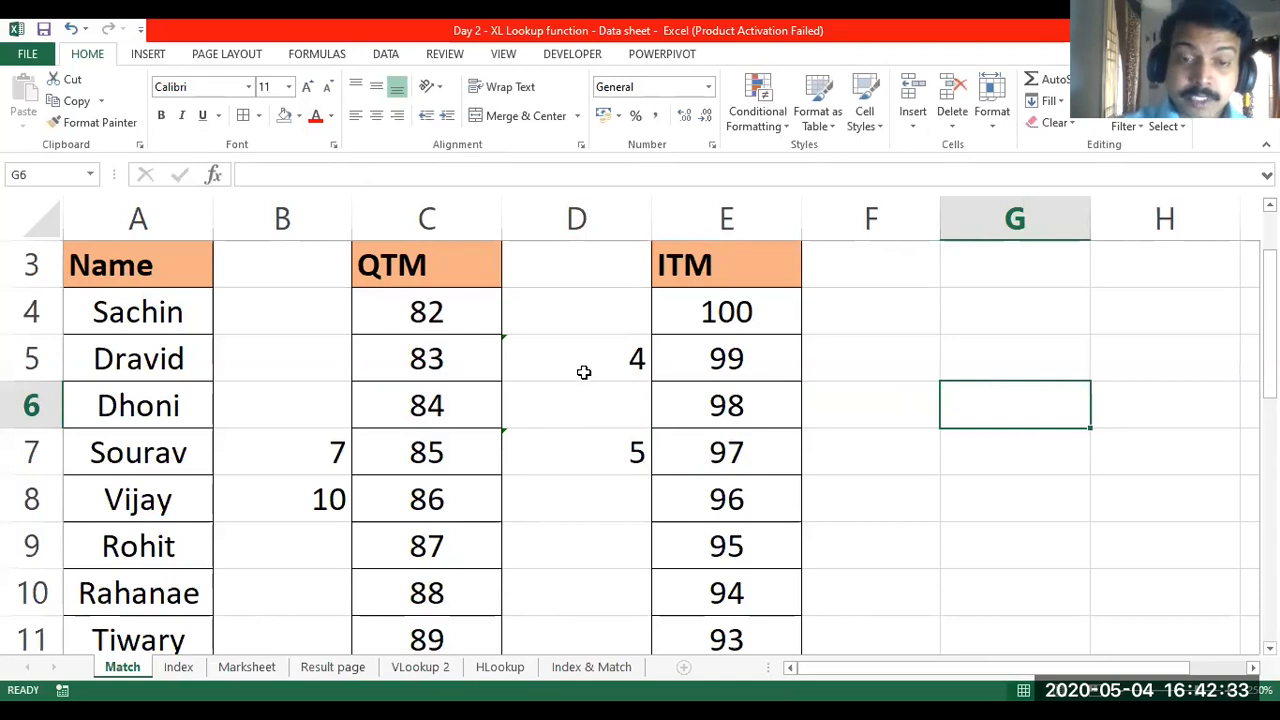
pyautogui.click(583, 368)
pyautogui.moveTo(449, 311); pyautogui.dragTo(444, 641)
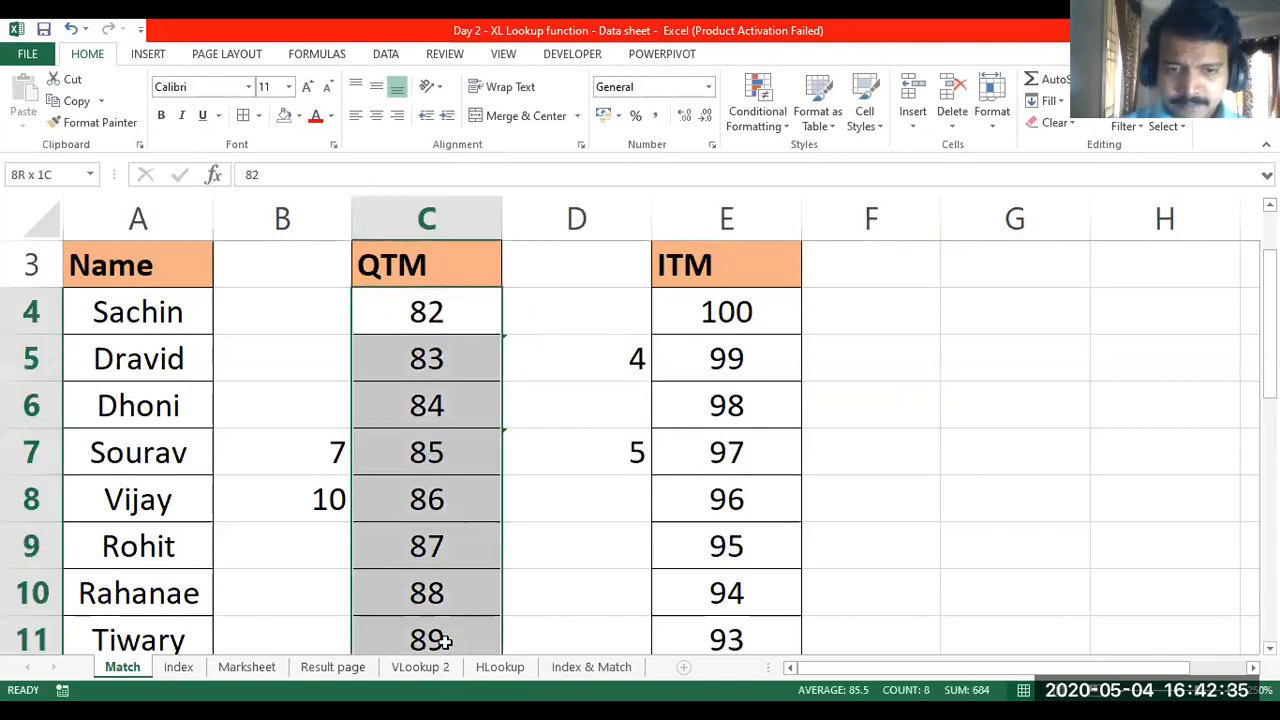
pyautogui.click(561, 503)
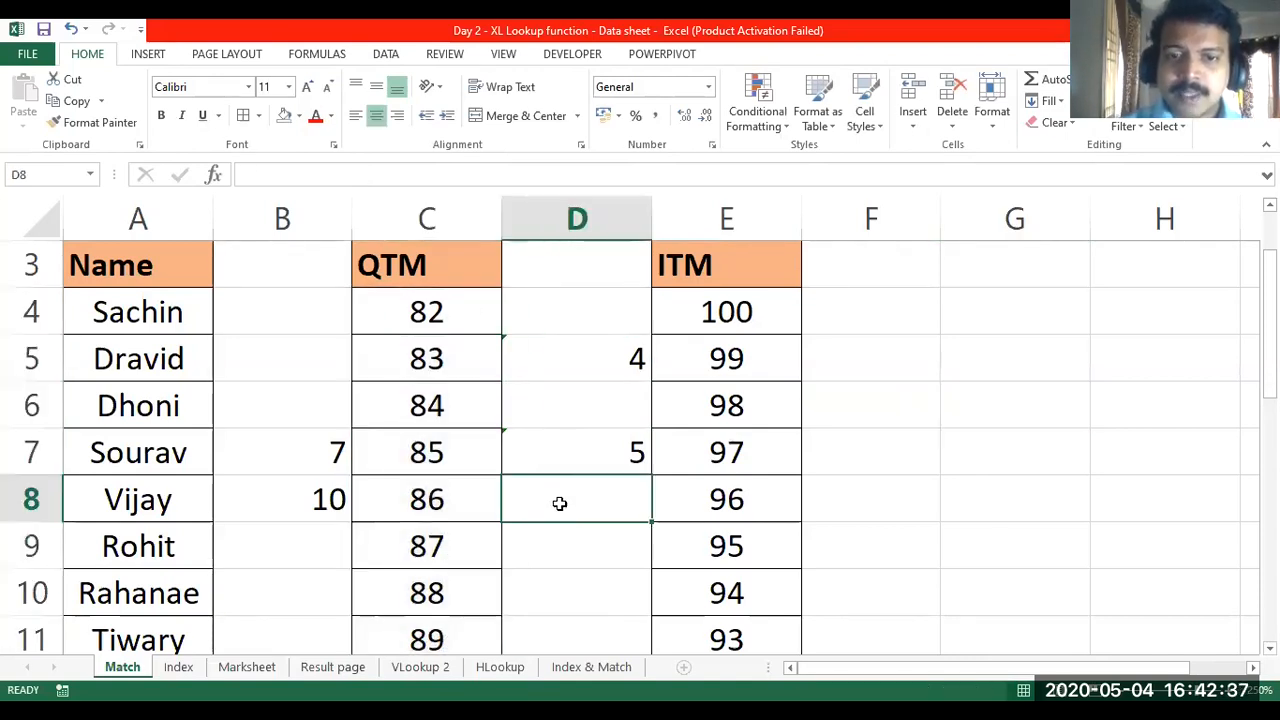
# - Begin a MATCH formula in F6 with 94 as the lookup value
pyautogui.click(843, 400)
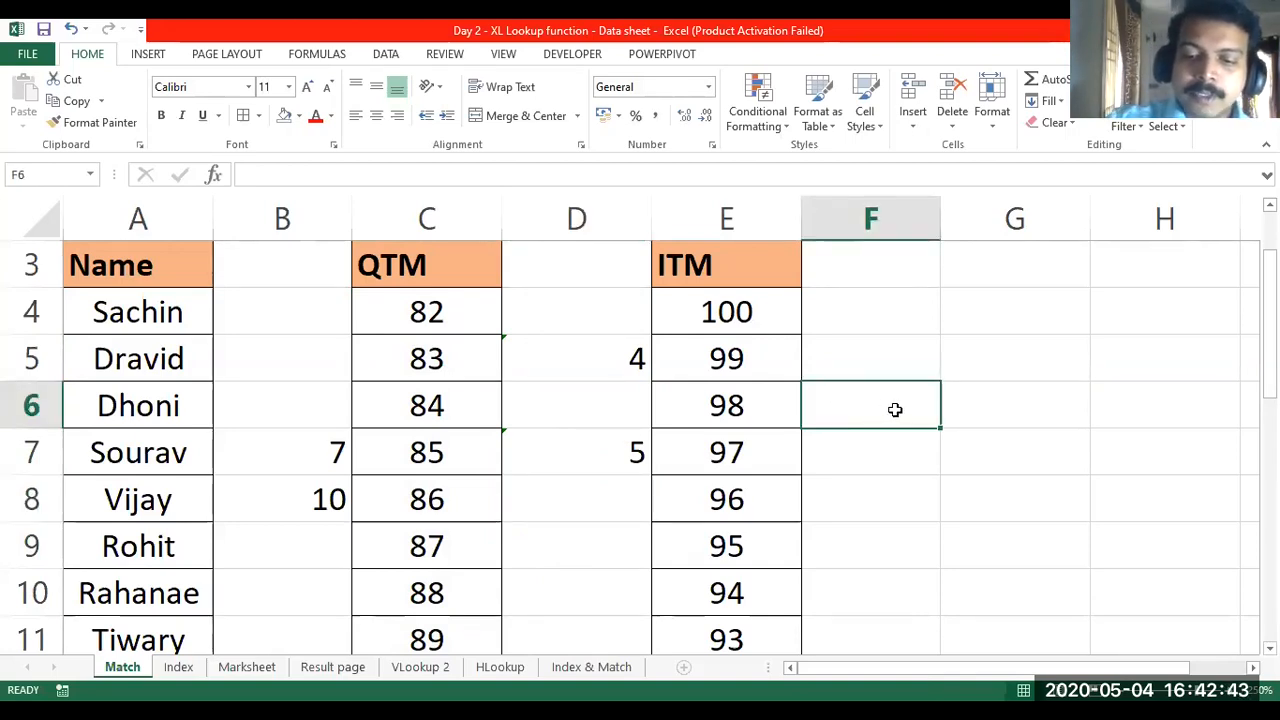
pyautogui.write('=')
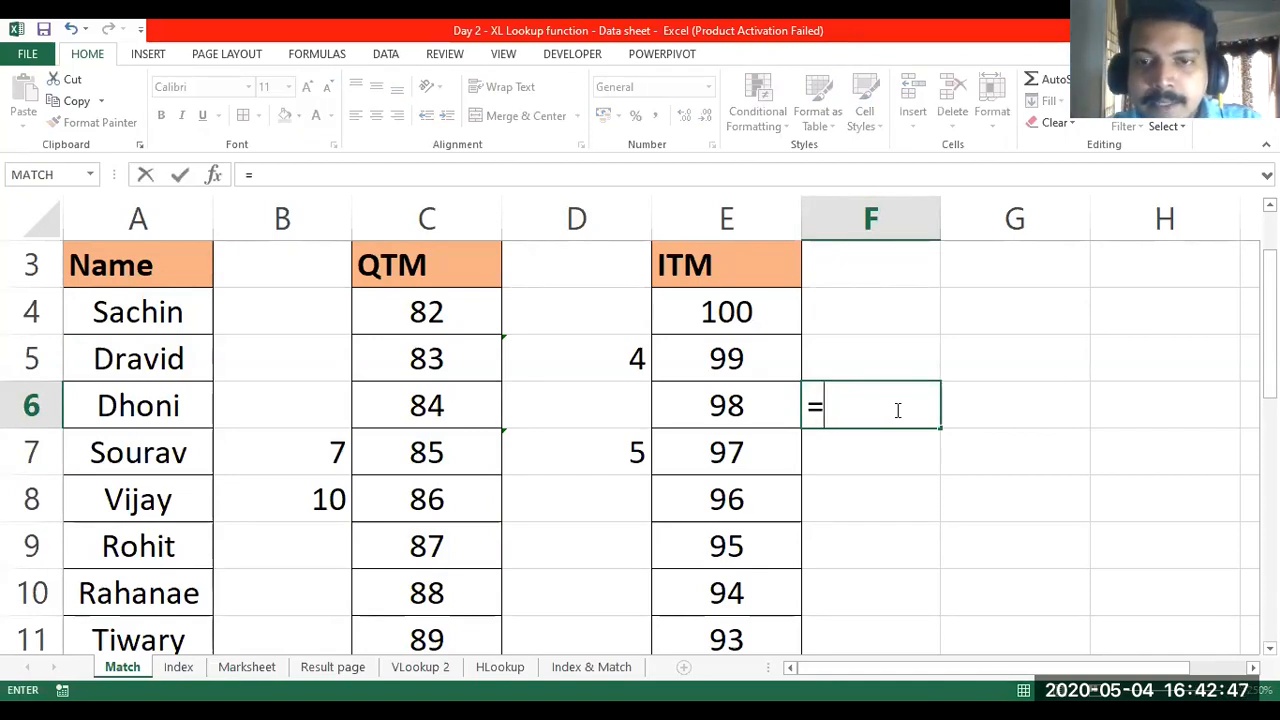
pyautogui.write('matc')
pyautogui.press('BackSpace')
pyautogui.write('tch')
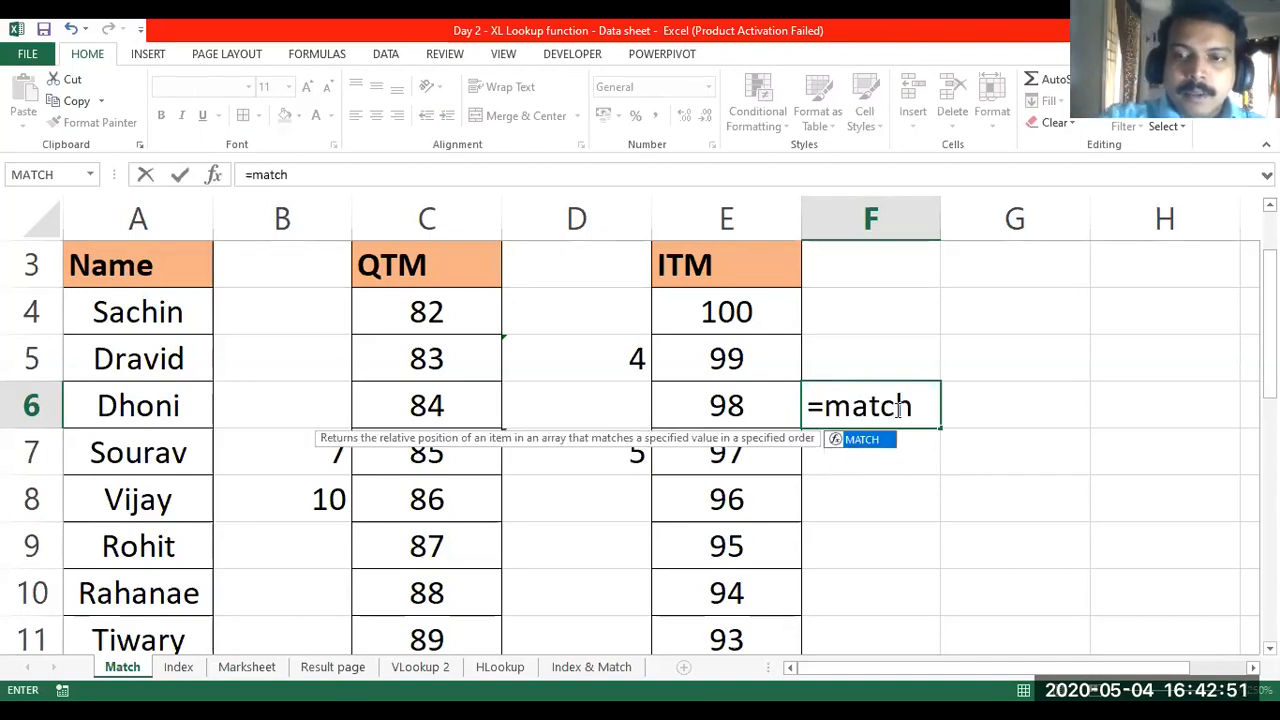
pyautogui.write('(')
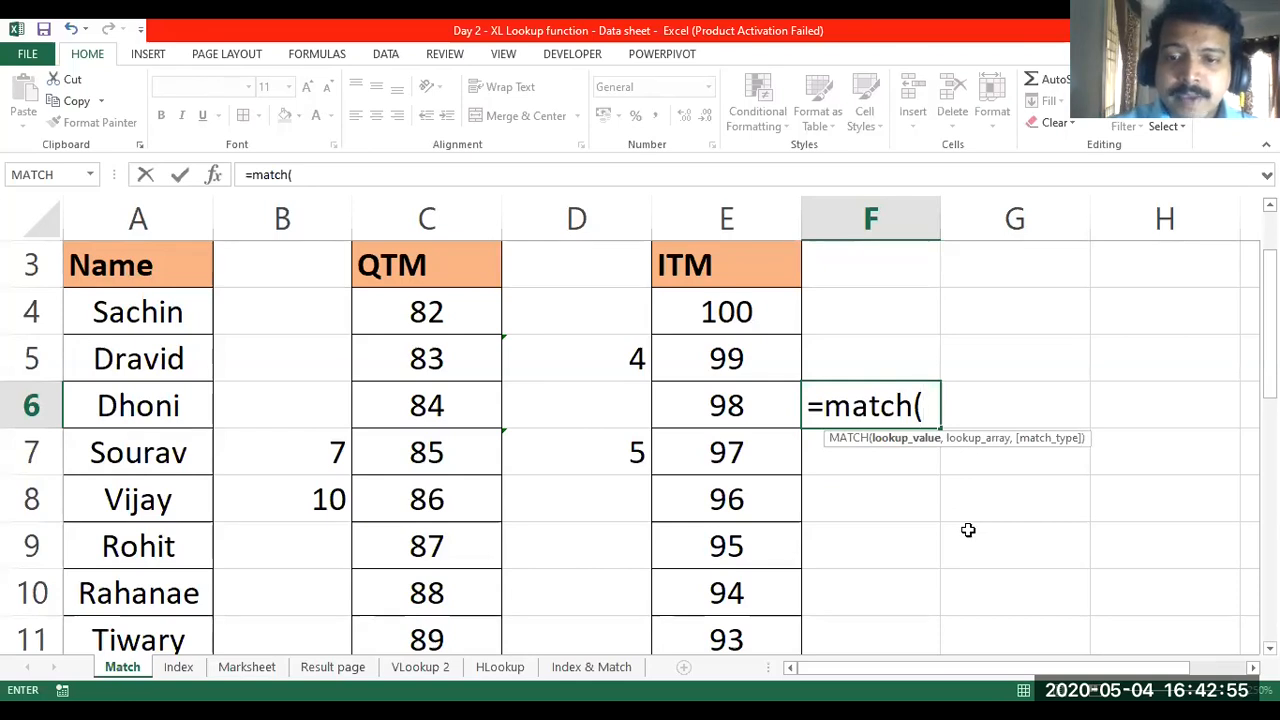
pyautogui.scroll(-1, 968, 530)
pyautogui.scroll(1, 968, 530)
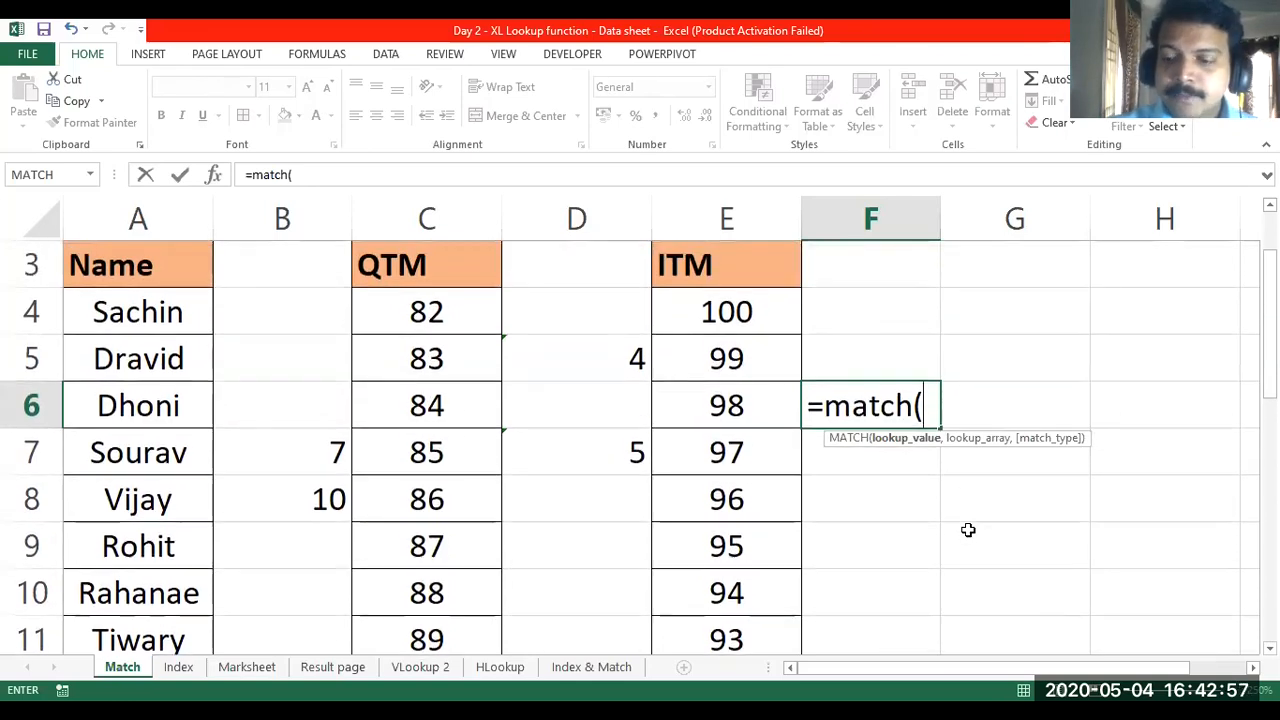
pyautogui.write('94,')
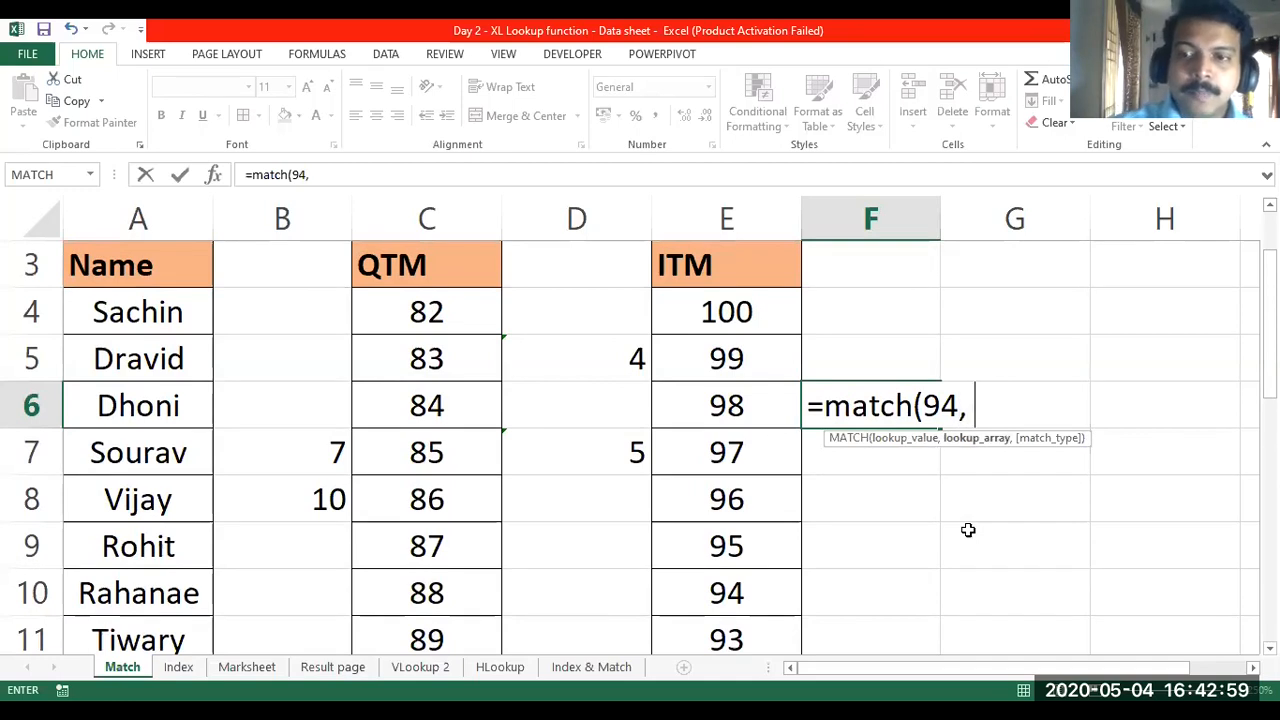
# - Complete the F6 MATCH formula with E4:E7 as the lookup array and match type -1 for greater than
pyautogui.click(758, 310)
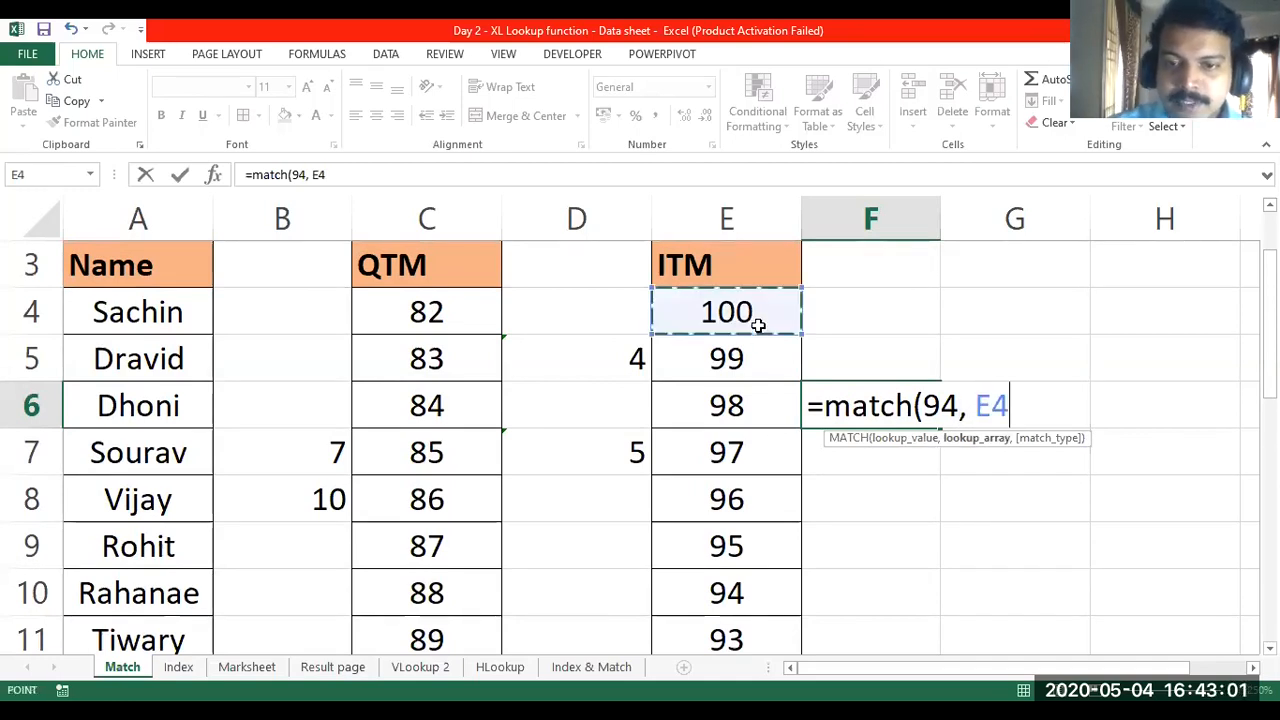
pyautogui.moveTo(758, 332); pyautogui.dragTo(758, 452)
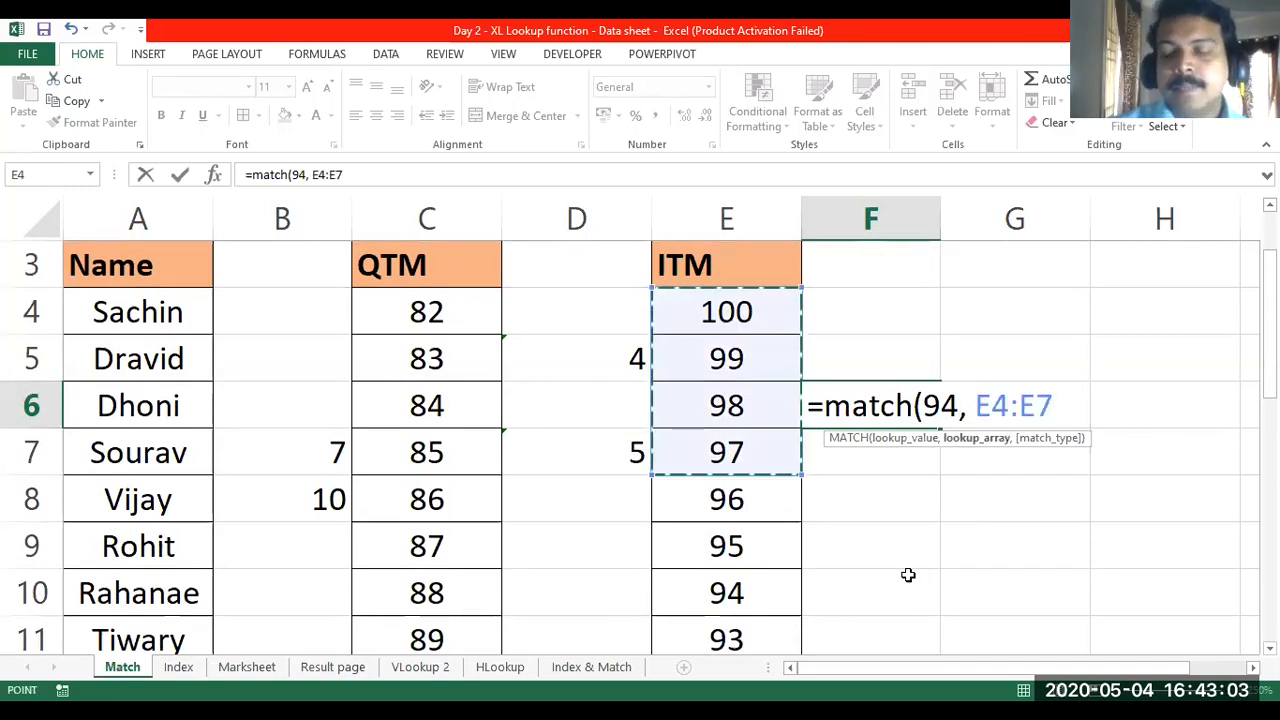
pyautogui.write(',')
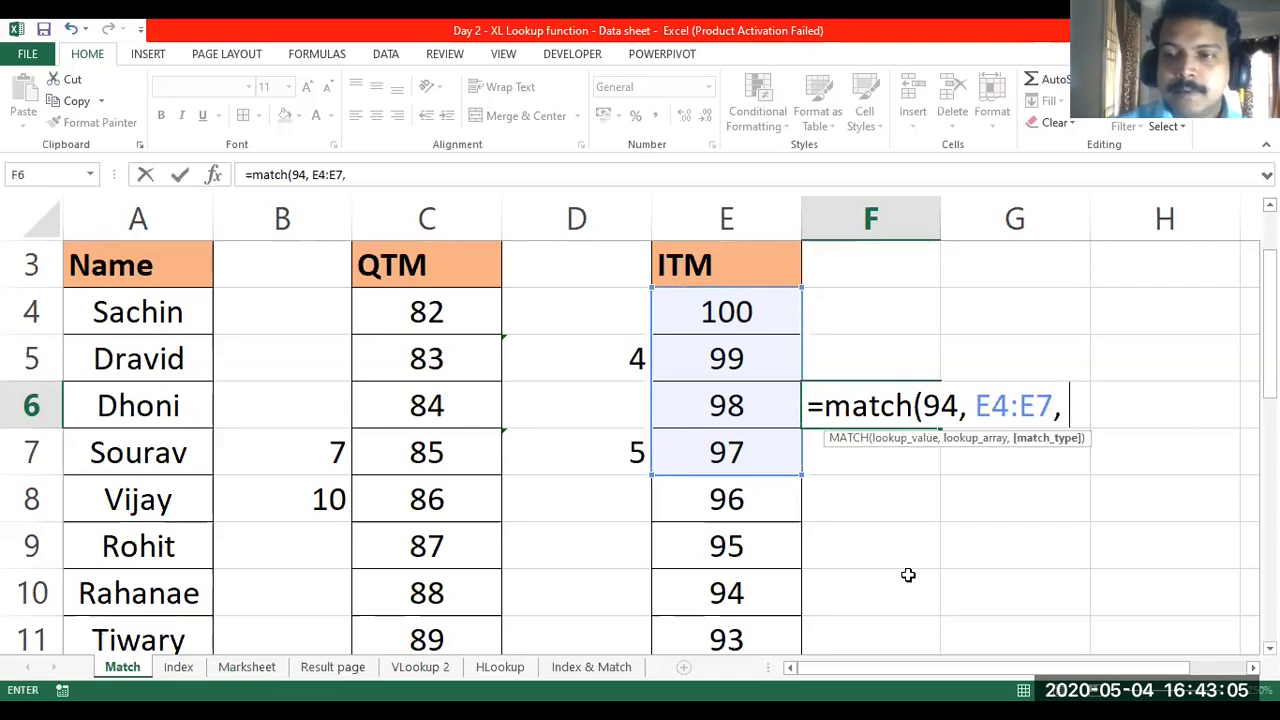
pyautogui.write(' 1')
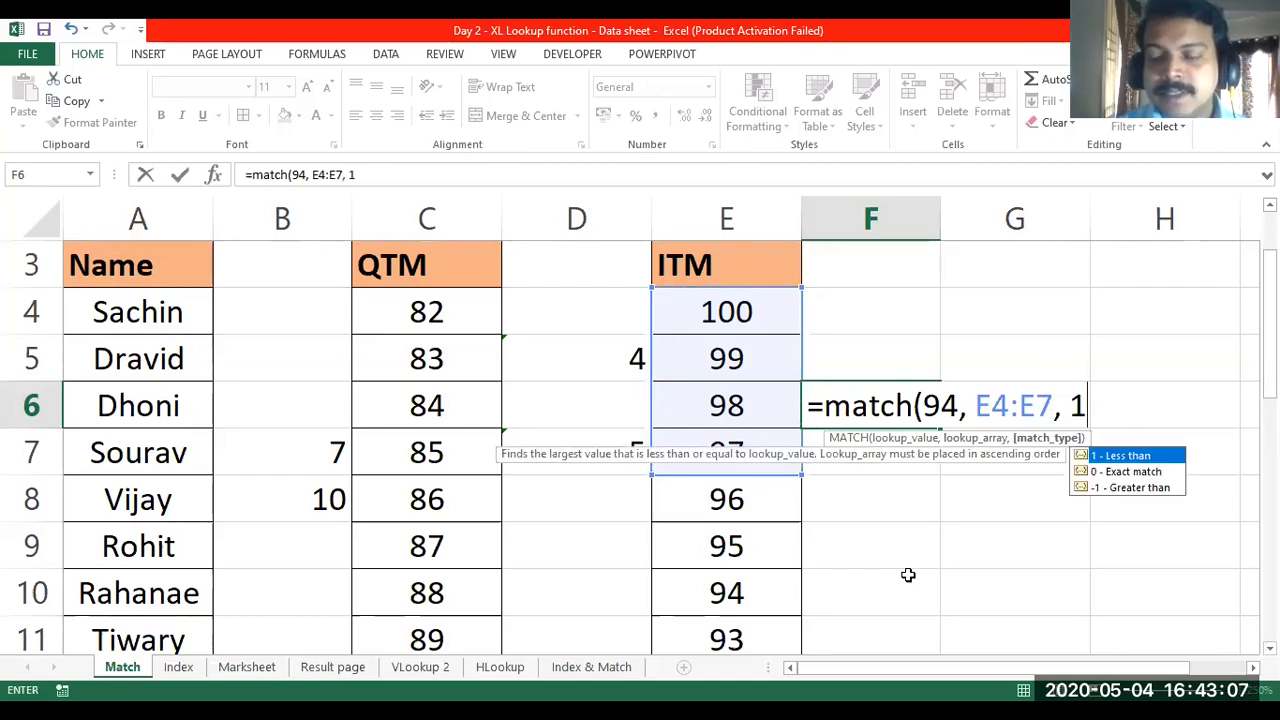
pyautogui.press('BackSpace')
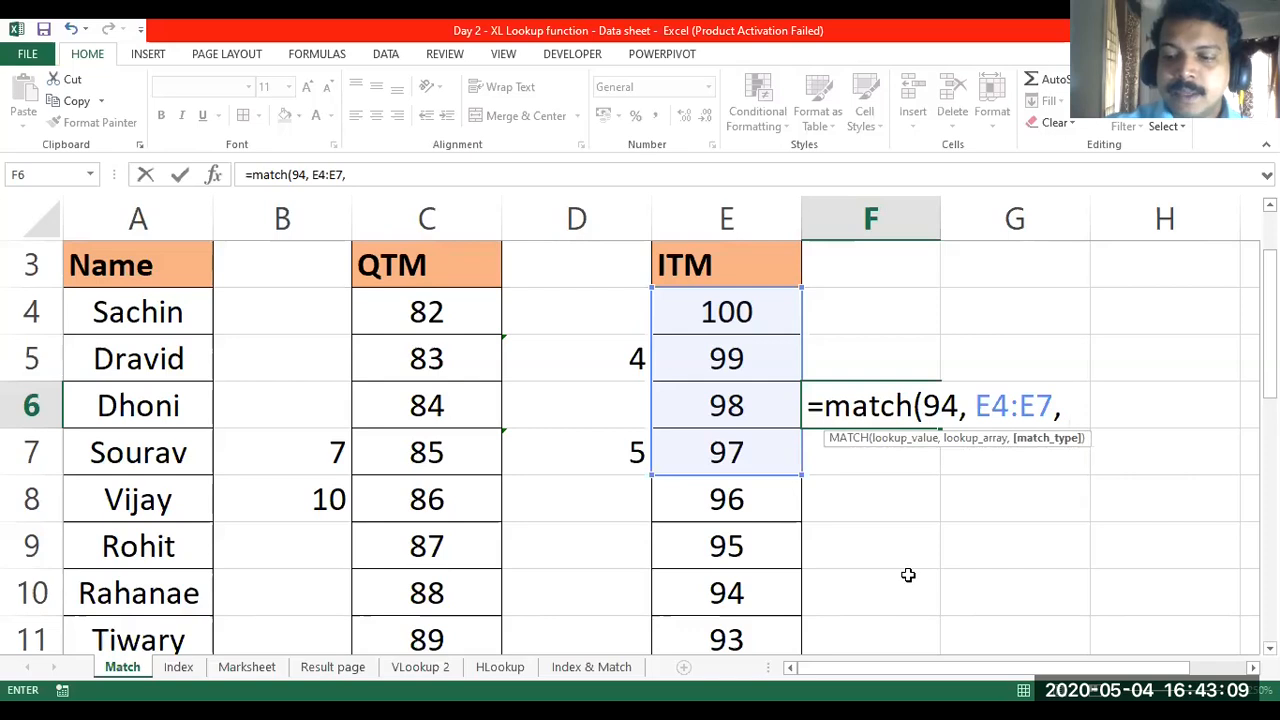
pyautogui.write('-1)')
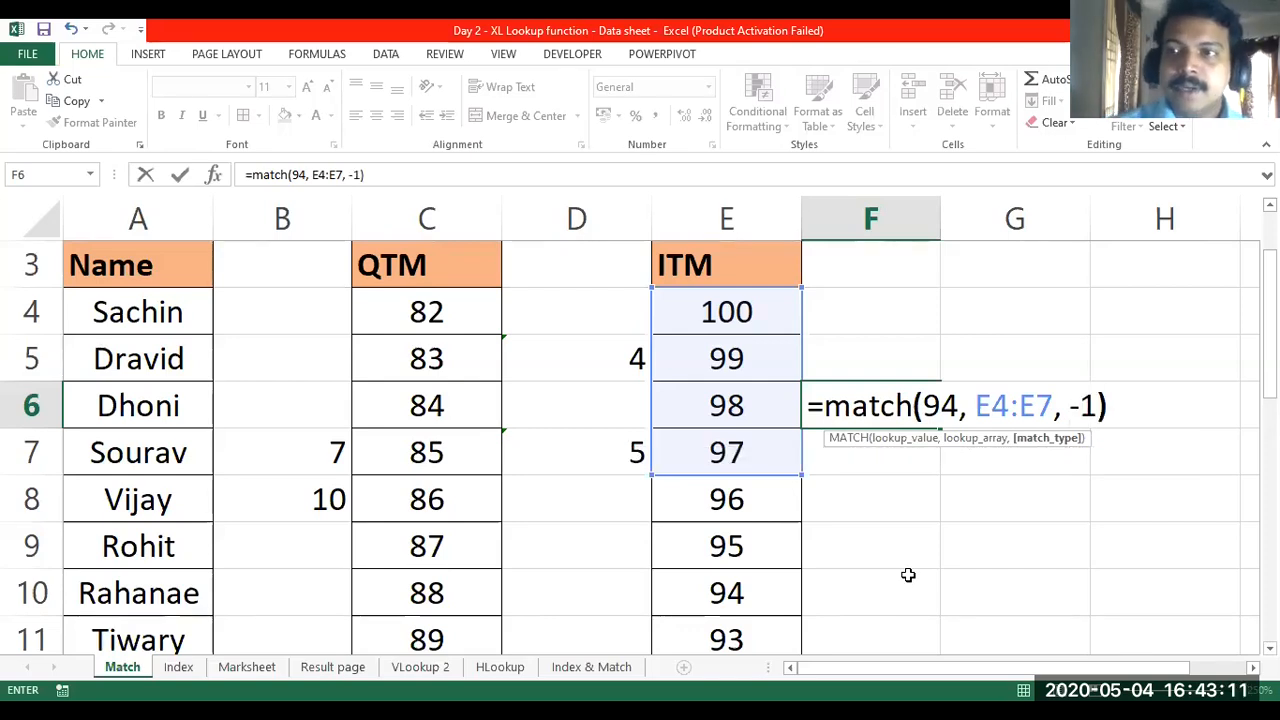
pyautogui.click(957, 418)
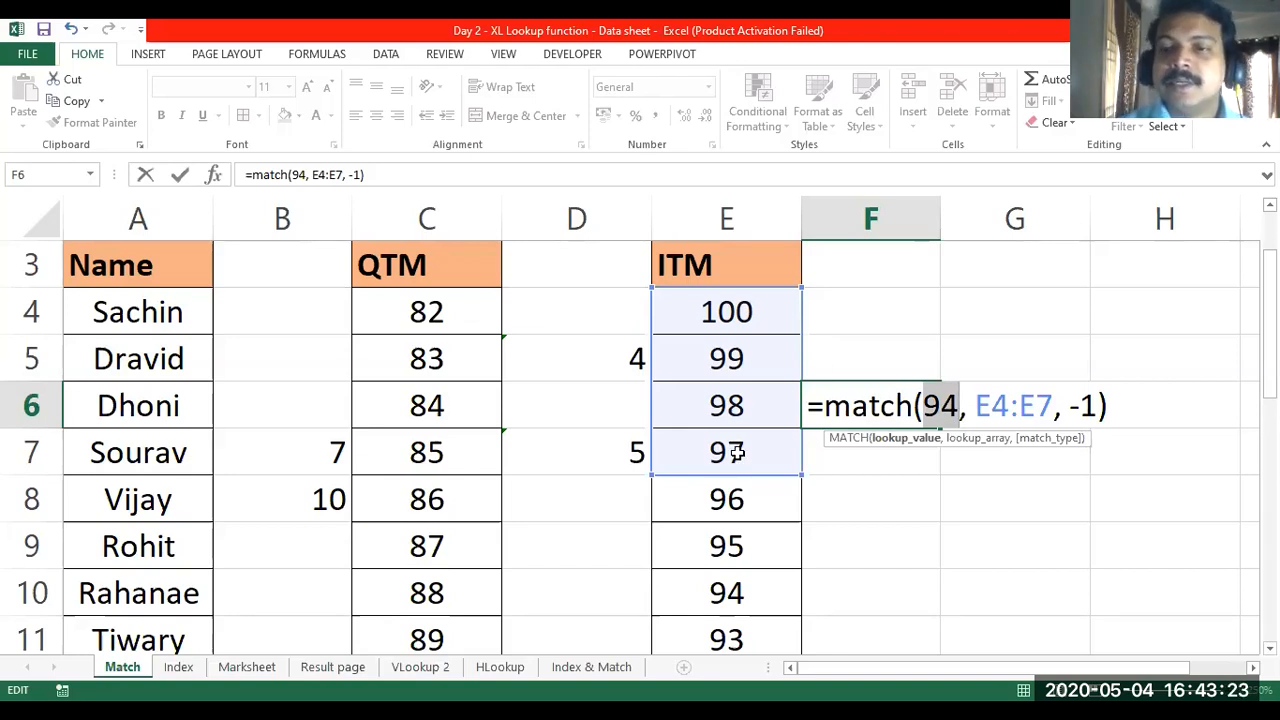
pyautogui.press('Return')
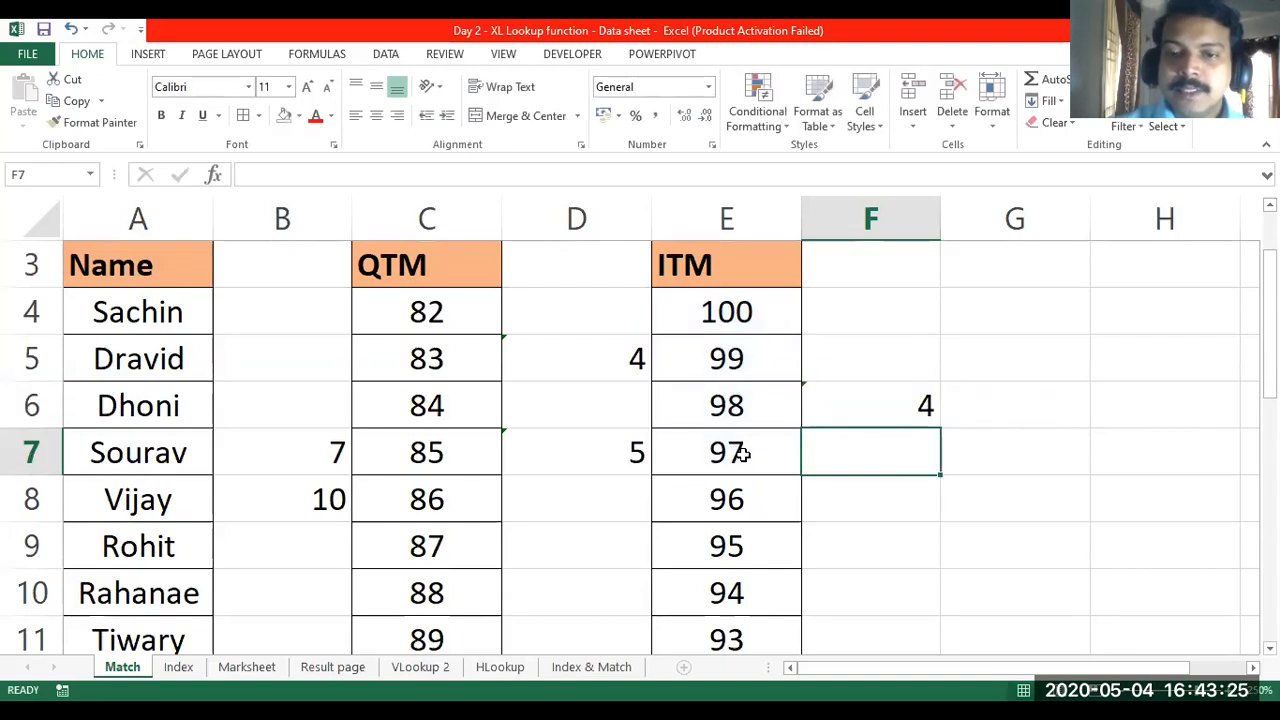
# - Check the ITM score in E7 against the arguments of the MATCH formula in F6
pyautogui.click(742, 452)
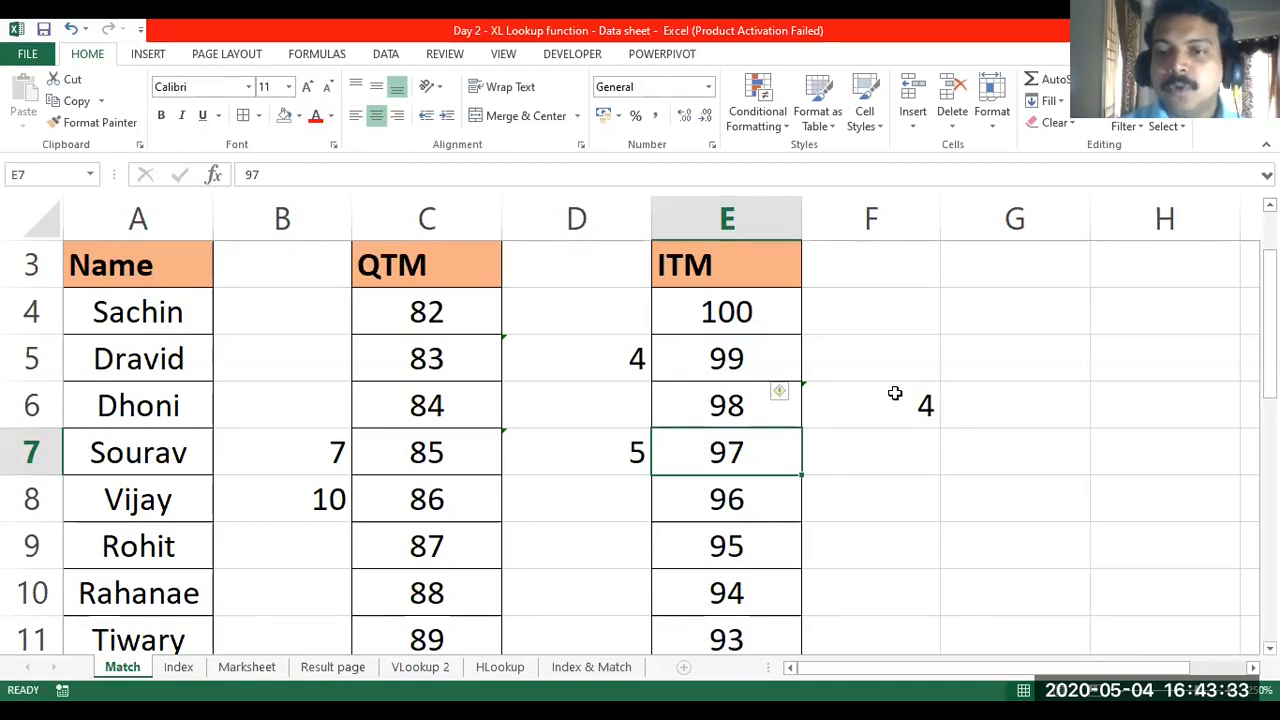
pyautogui.doubleClick(895, 395)
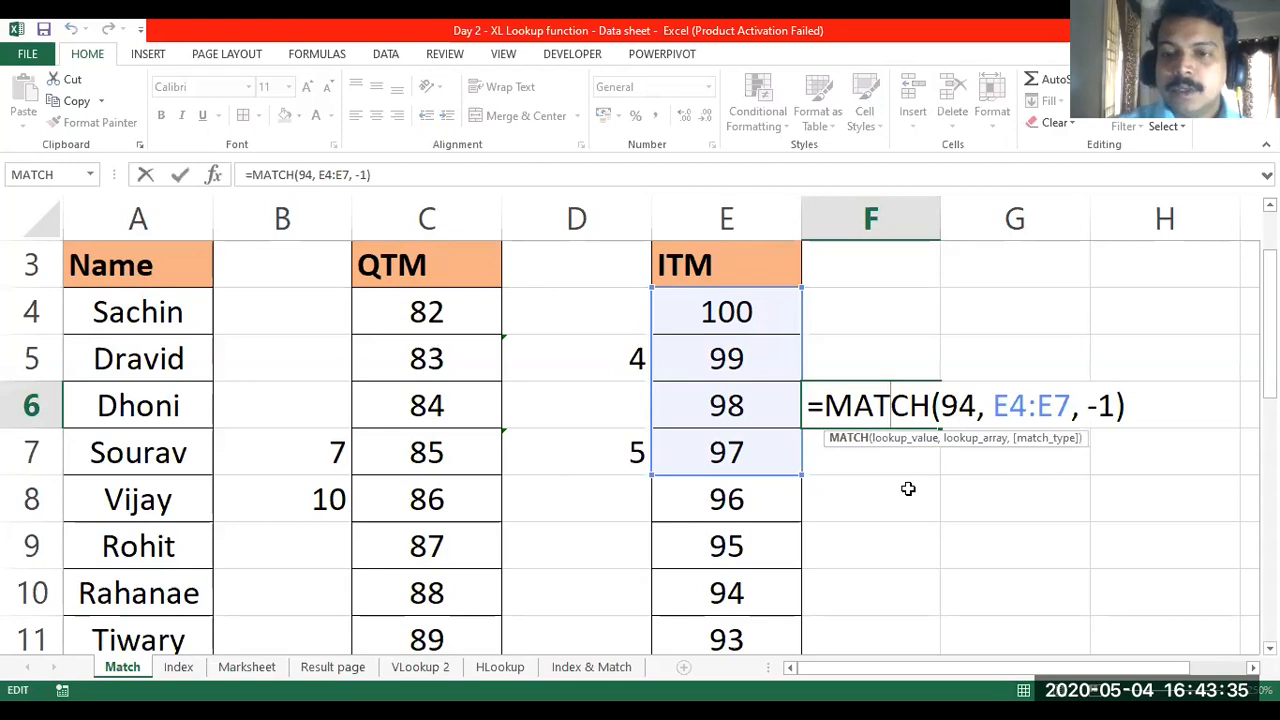
pyautogui.press('Return')
# - Enter a MATCH formula in F7 that looks up 92 in E6:E10 with match type -1 for greater than
pyautogui.write('=mt')
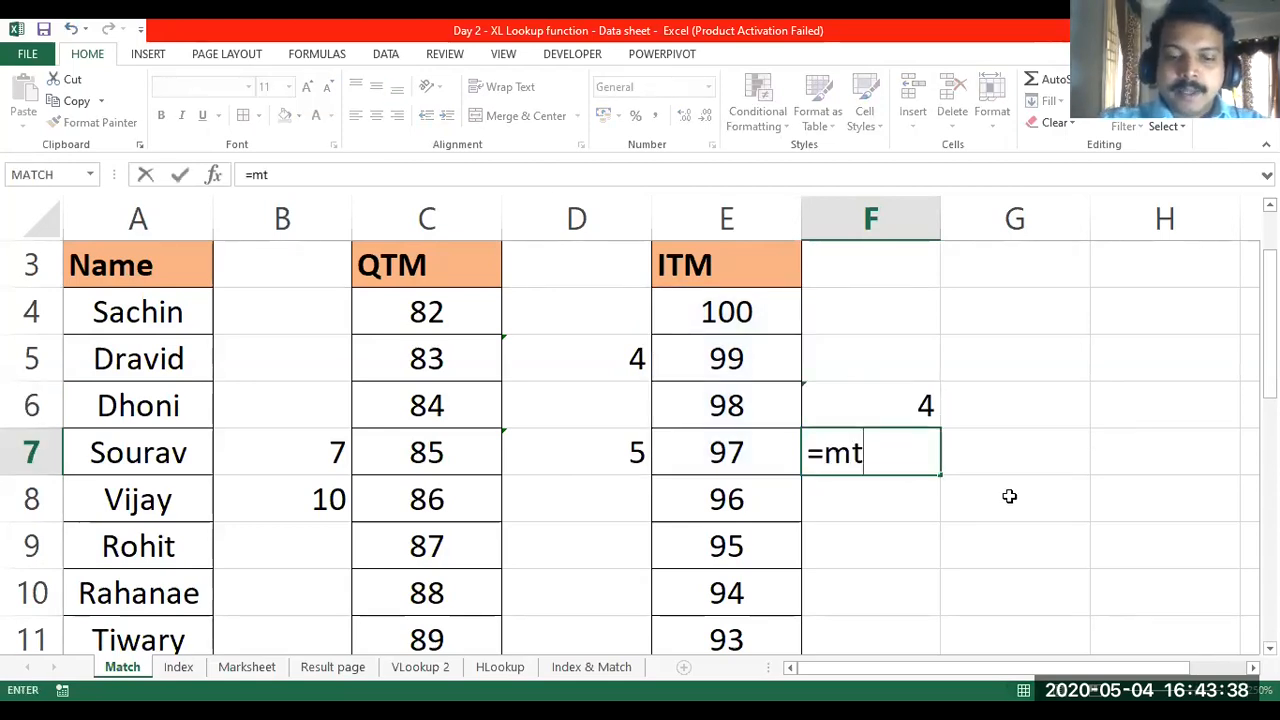
pyautogui.press('BackSpace')
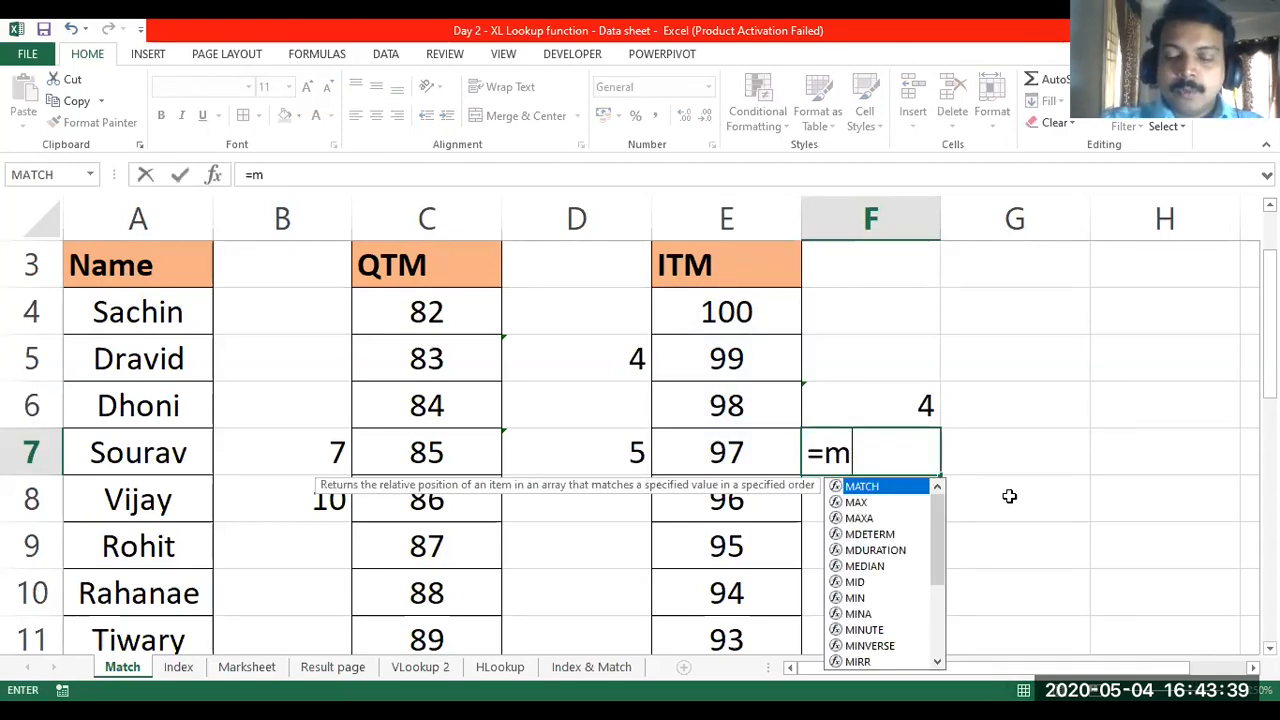
pyautogui.write('atch(')
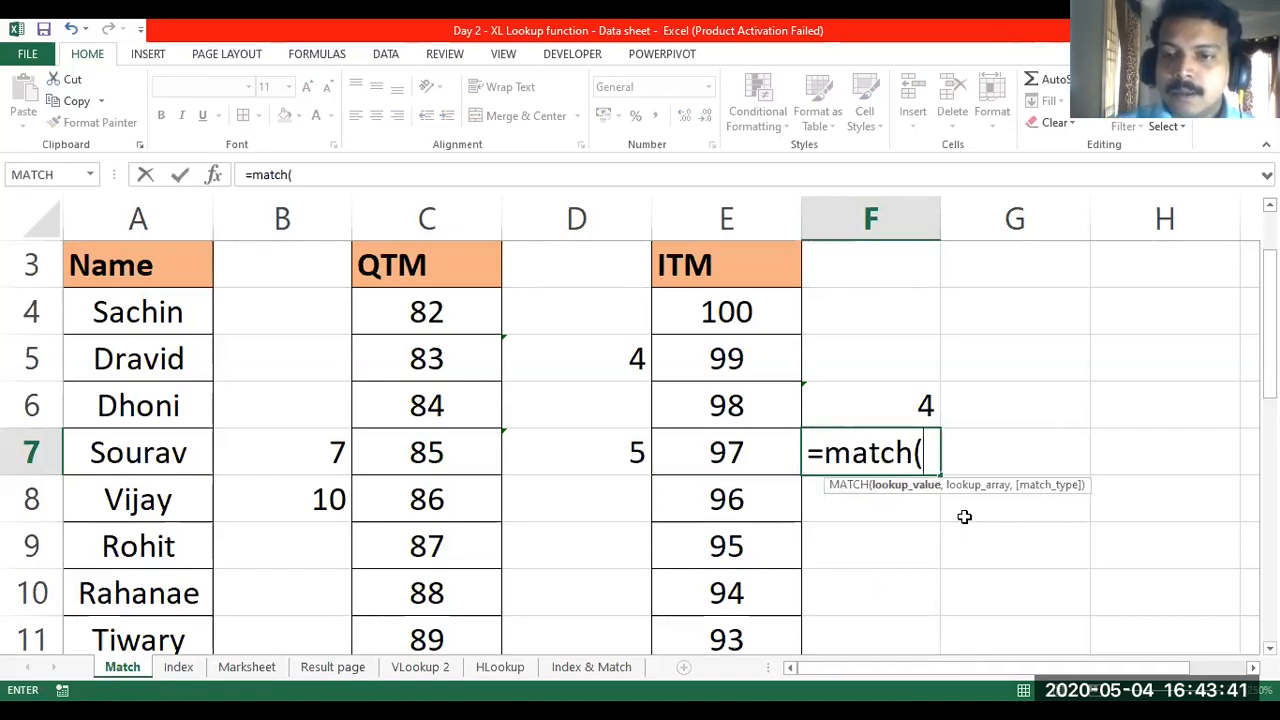
pyautogui.scroll(-1, 900, 528)
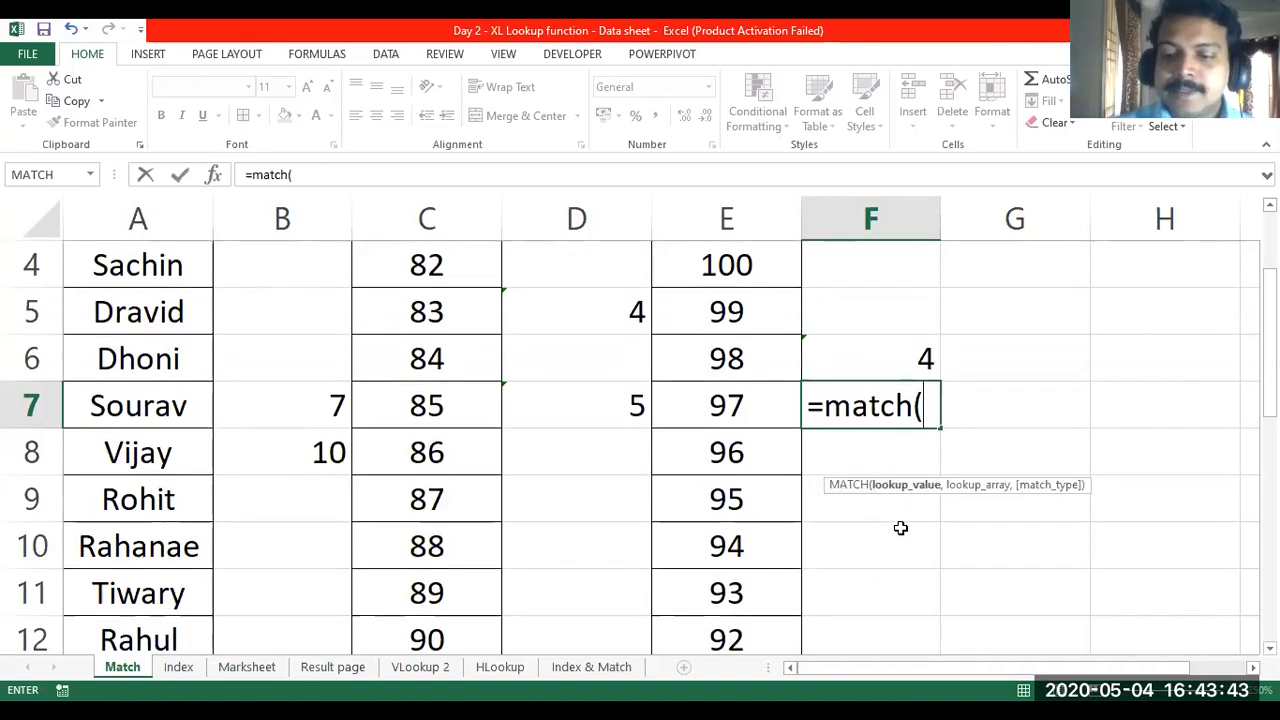
pyautogui.write('92,')
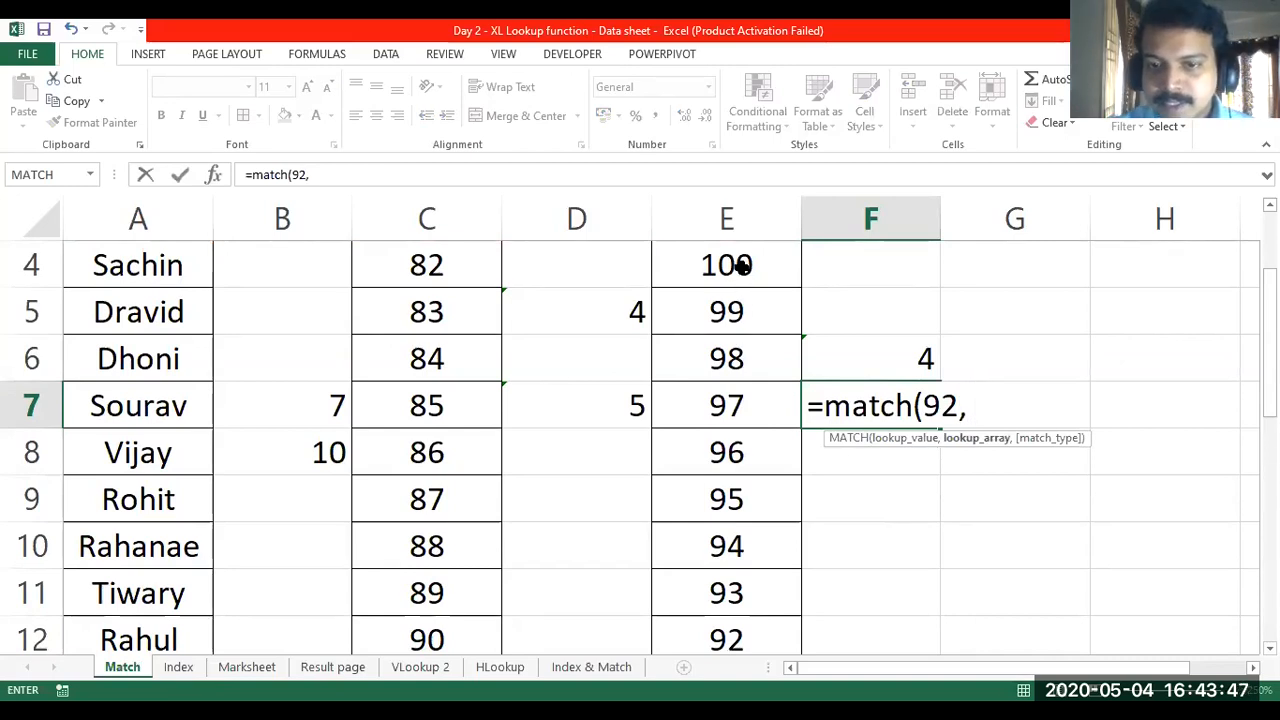
pyautogui.click(728, 362)
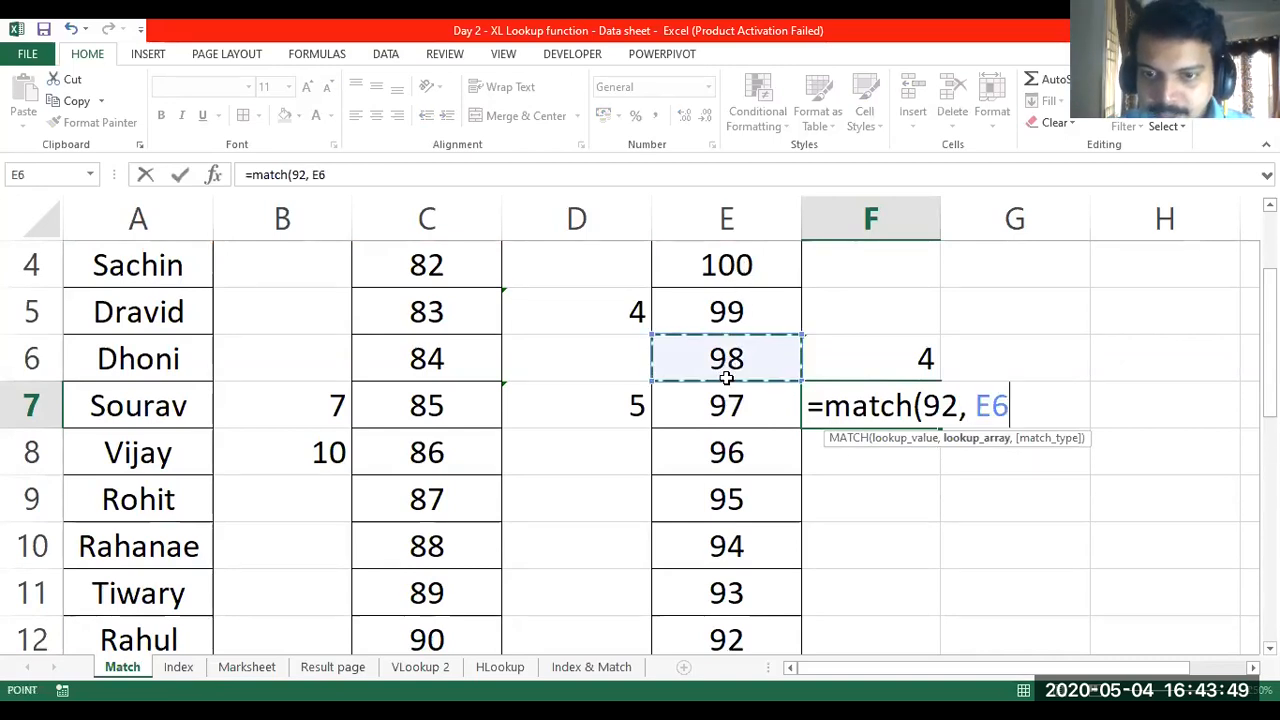
pyautogui.moveTo(727, 377); pyautogui.dragTo(727, 545)
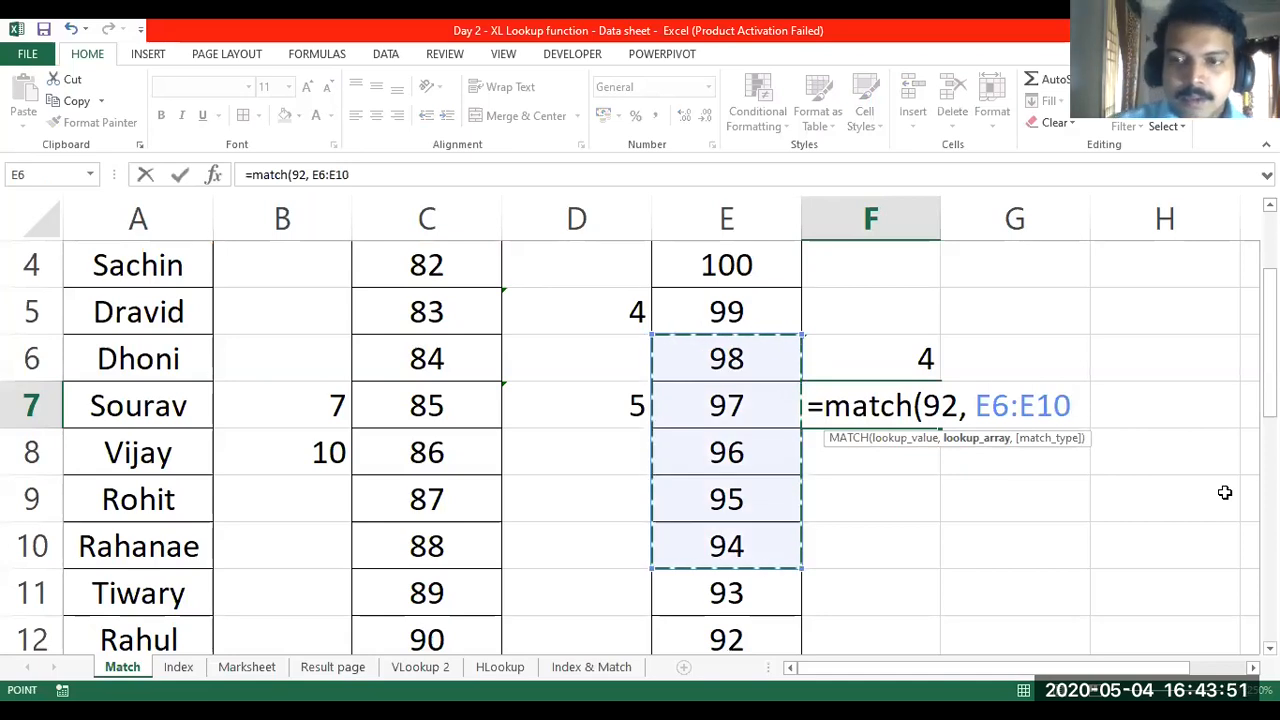
pyautogui.write(', -1')
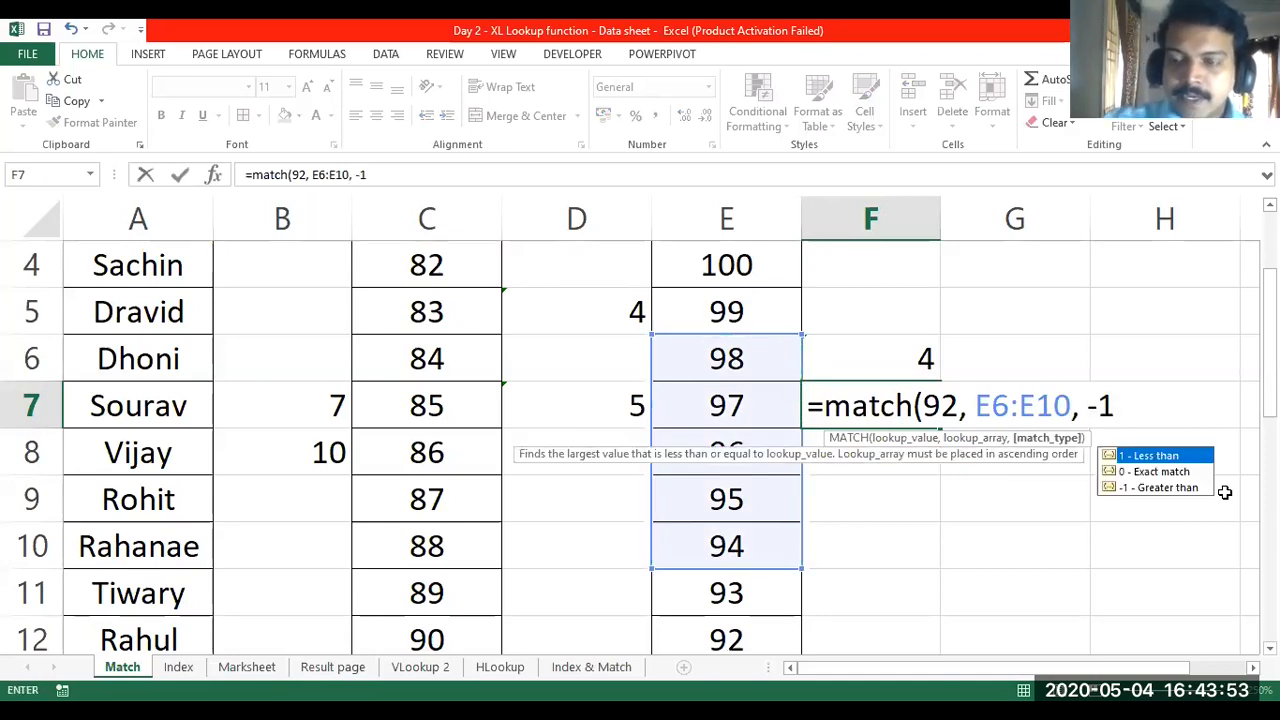
pyautogui.write(')')
pyautogui.press('Return')
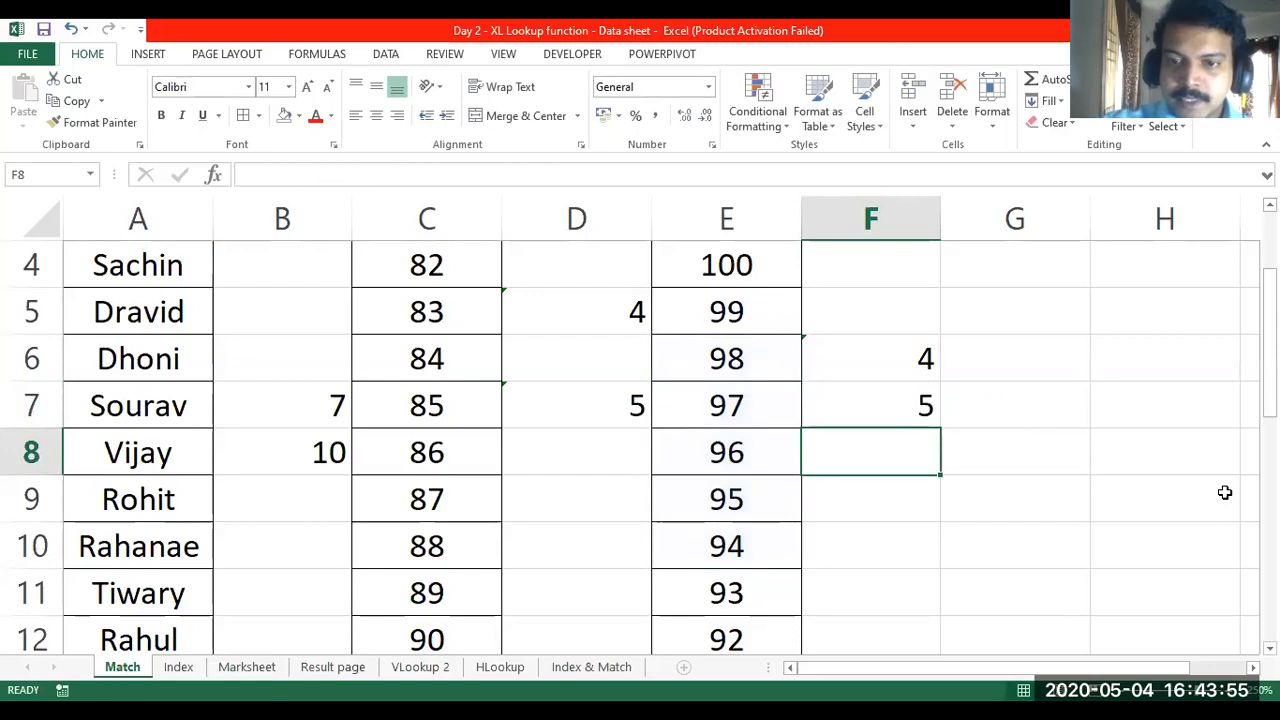
# - Check the MATCH result in F7 against the ITM scores in E6:E10
pyautogui.click(903, 401)
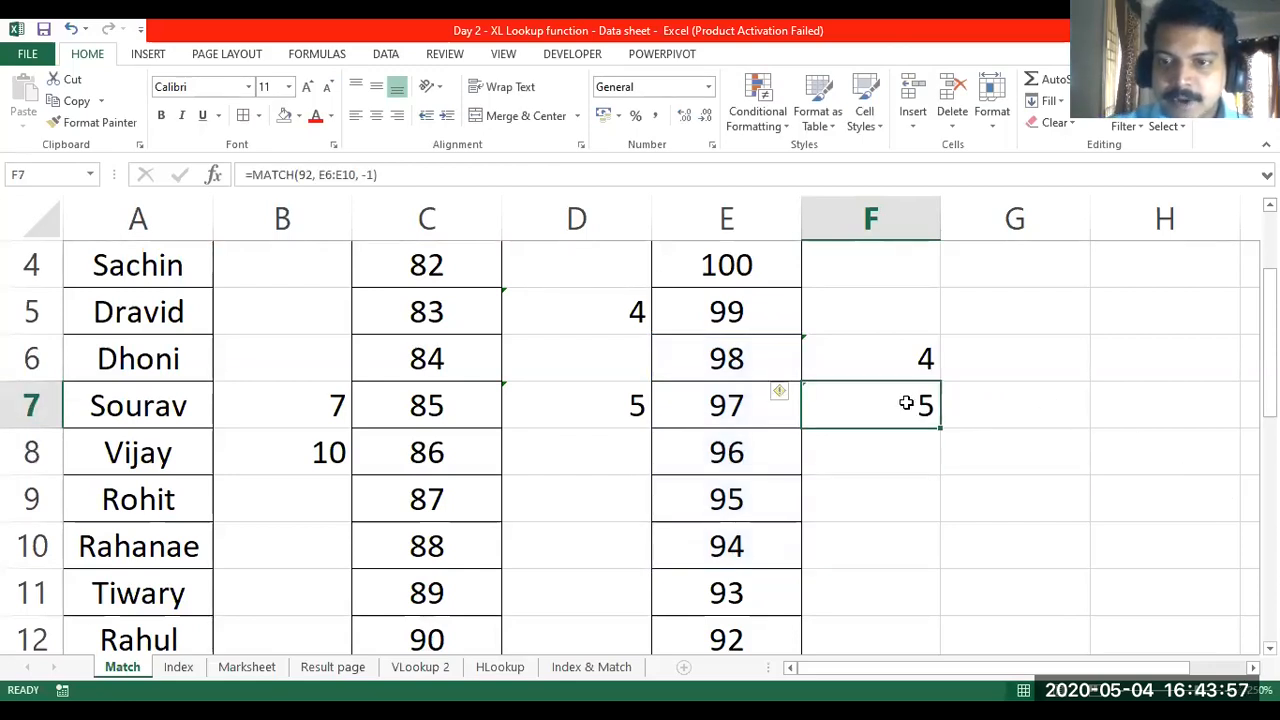
pyautogui.moveTo(769, 356); pyautogui.dragTo(758, 537)
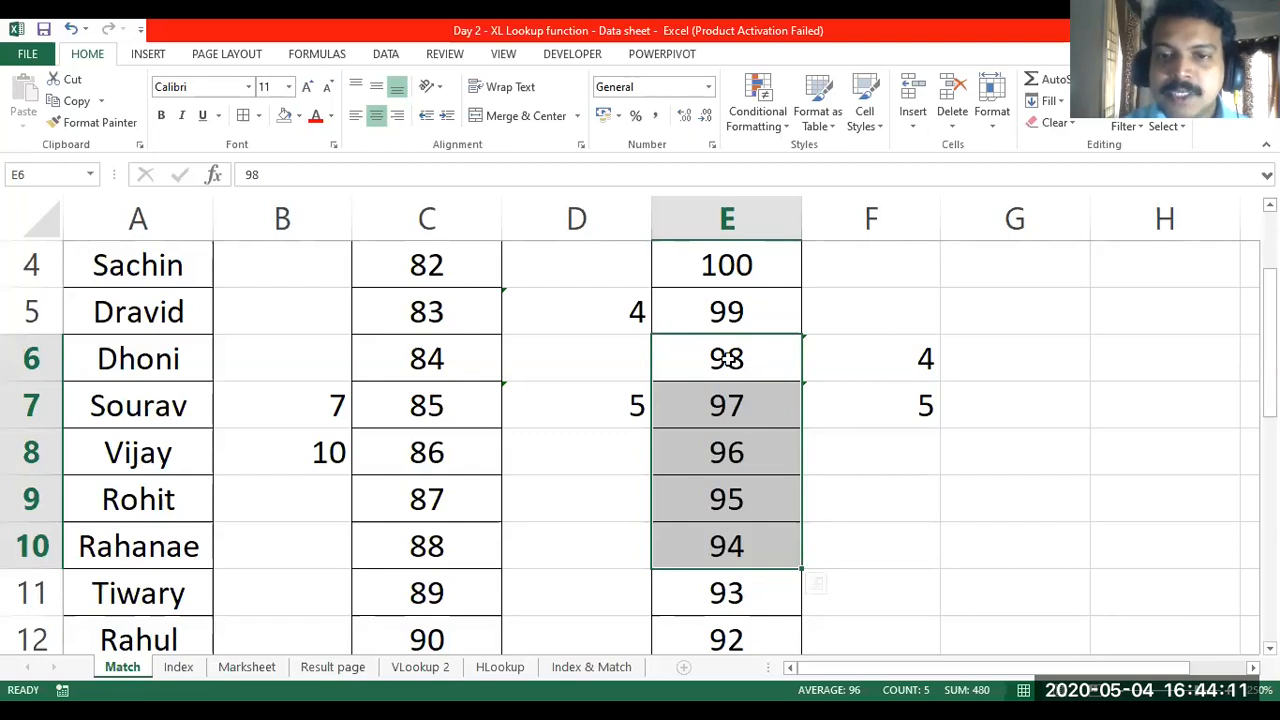
pyautogui.click(895, 410)
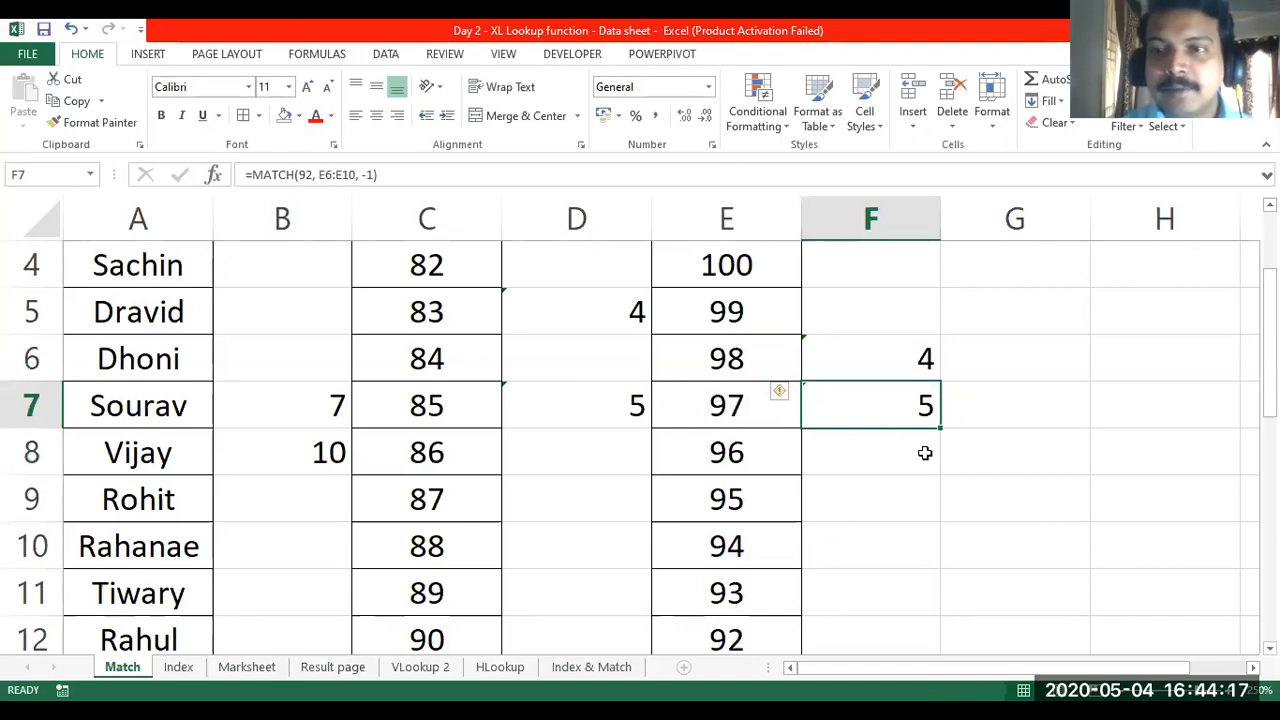
pyautogui.scroll(1, 597, 314)
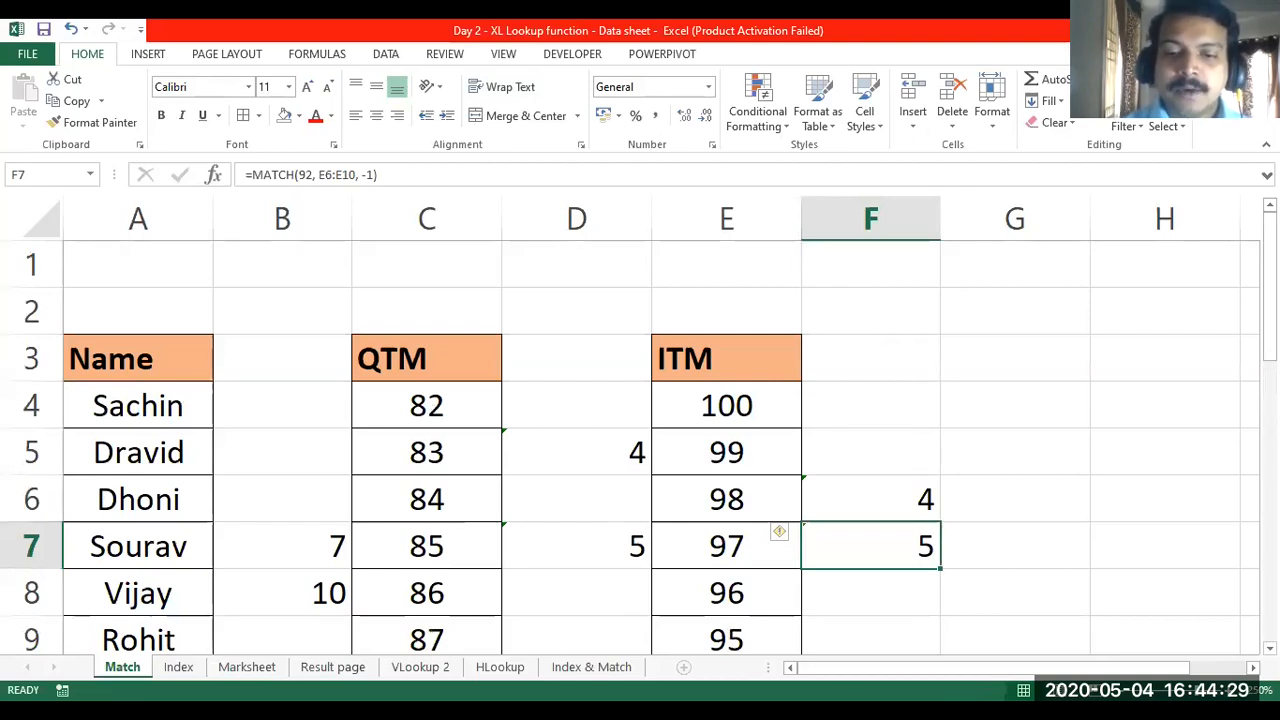
# - Switch to the slide presentation and reveal the INDEX function's syntax
pyautogui.click(391, 108)
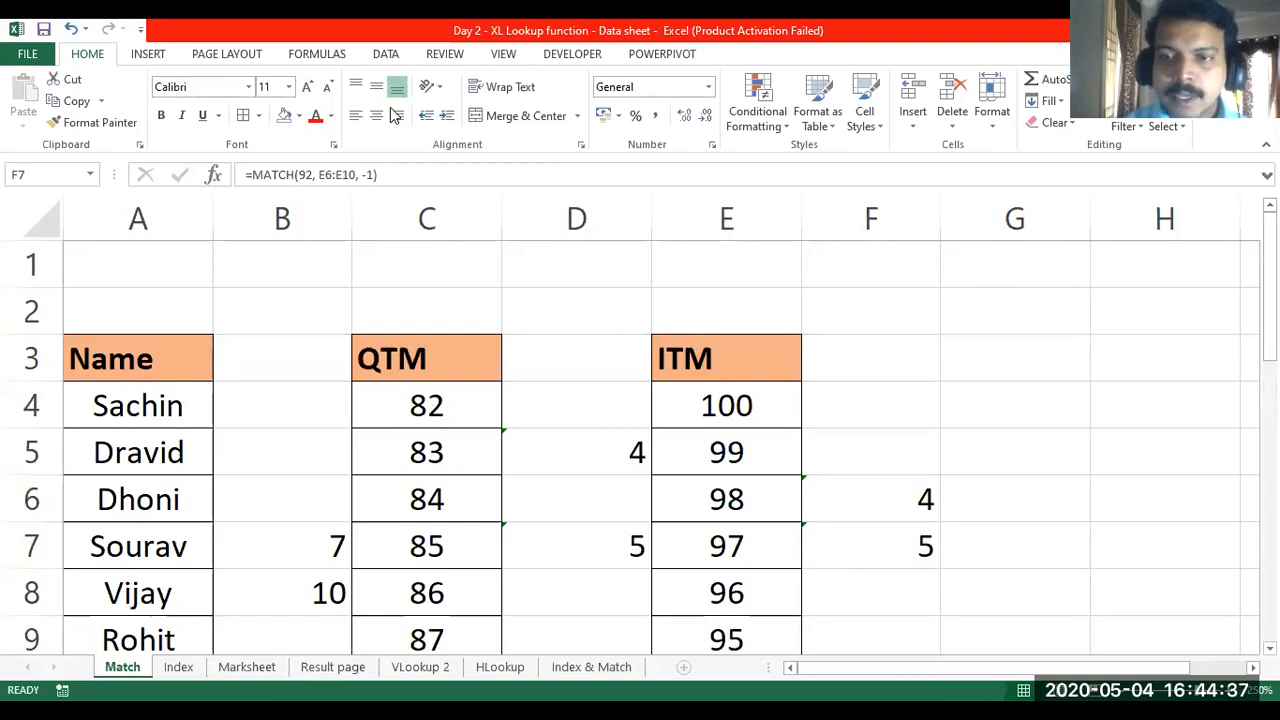
pyautogui.hotkey('alt', 'Tab')
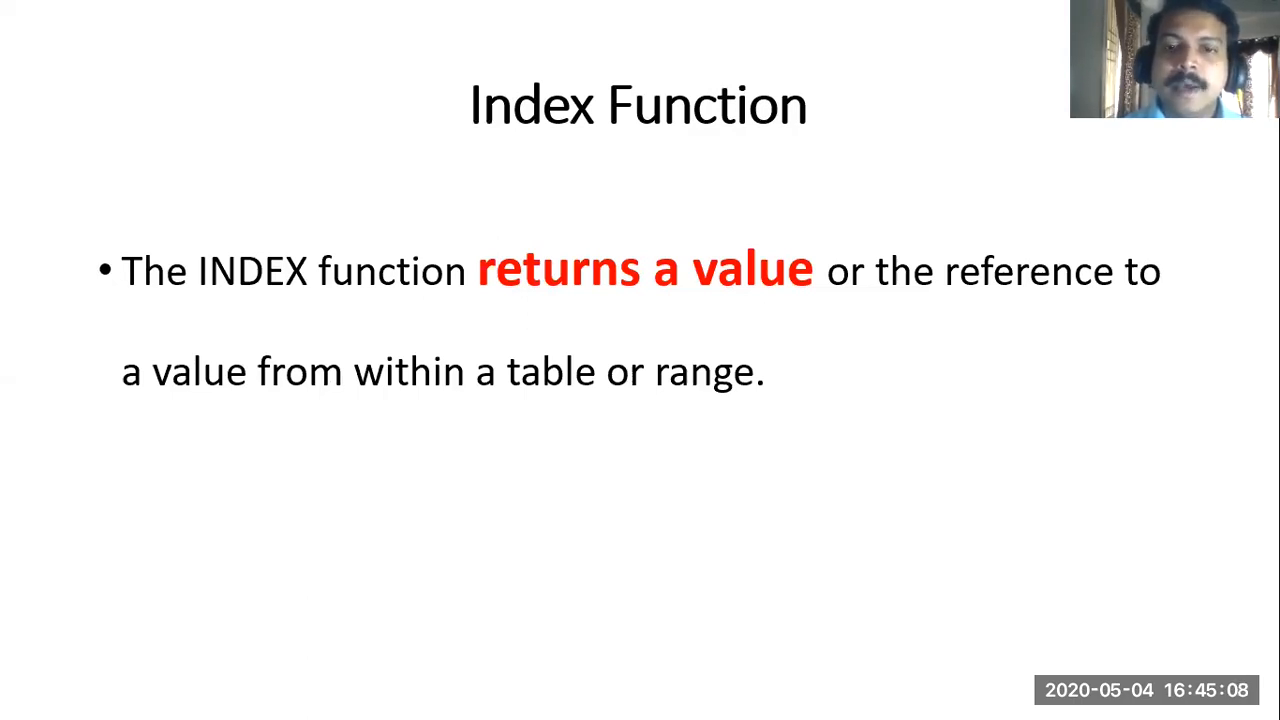
pyautogui.press('Right')
pyautogui.press('Right')
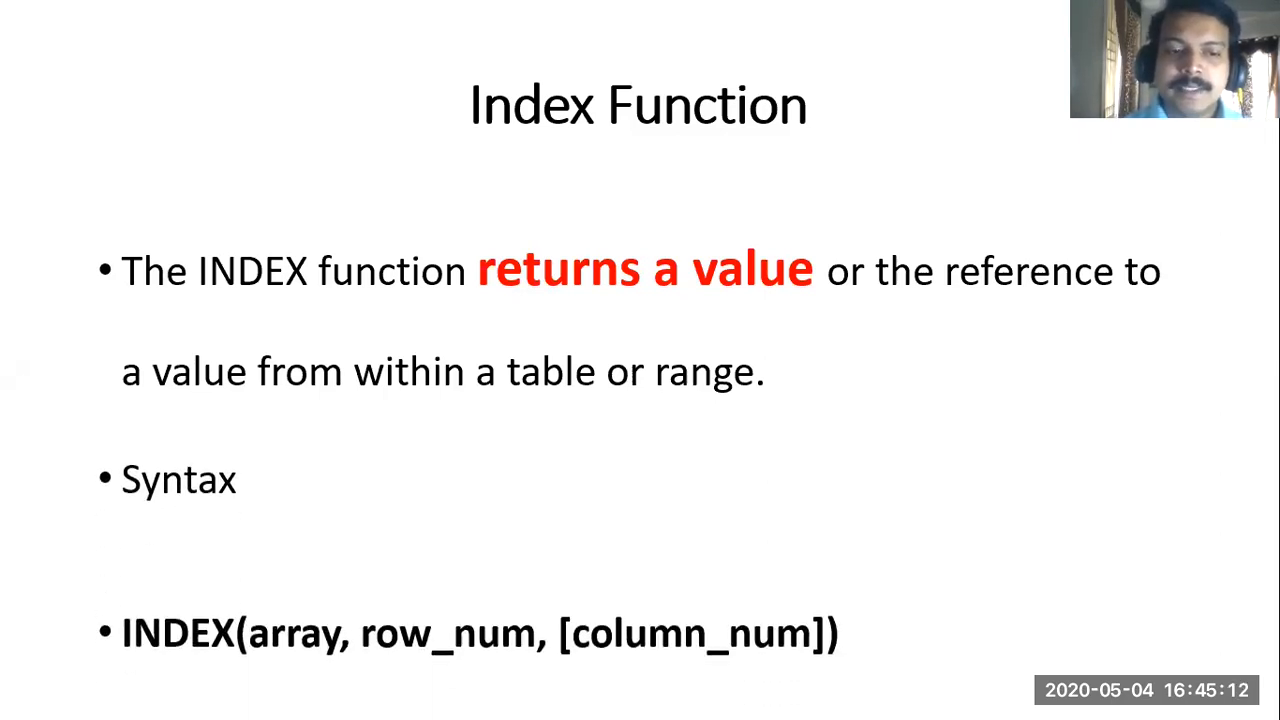
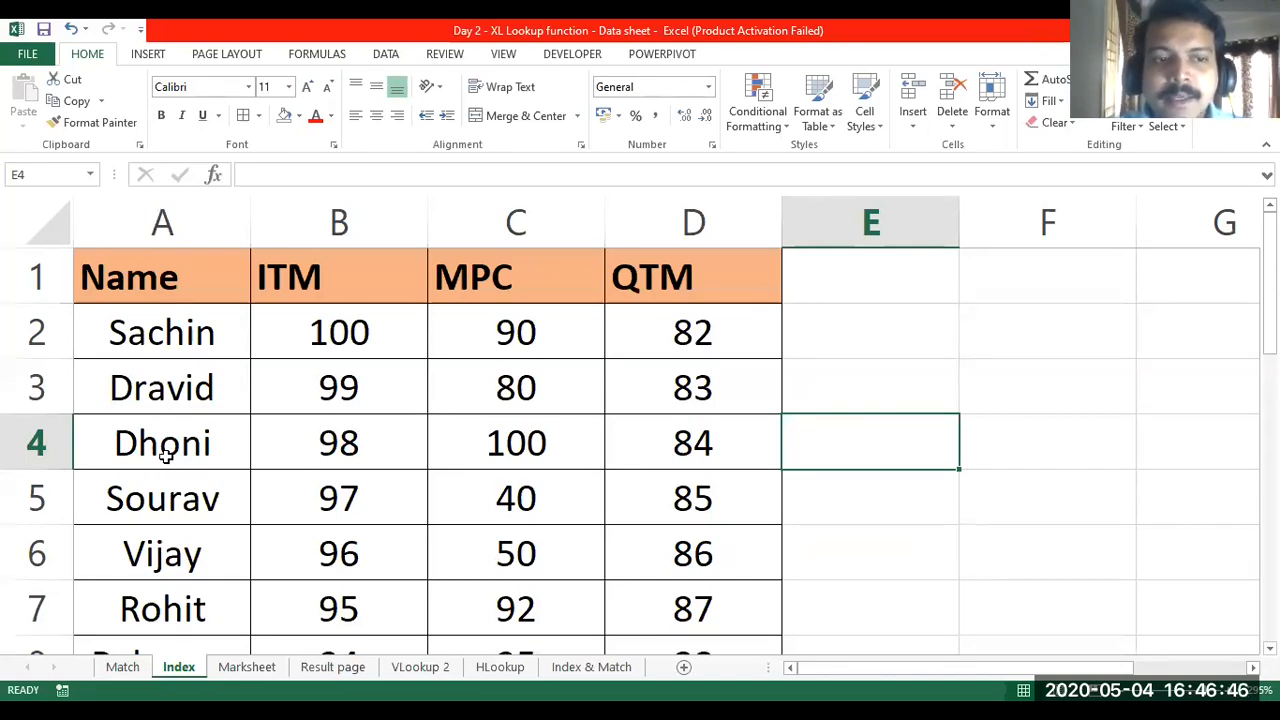
# - Examine the names in A2:A7 on the Index sheet, including the entry in A5
pyautogui.moveTo(163, 335); pyautogui.dragTo(163, 604)
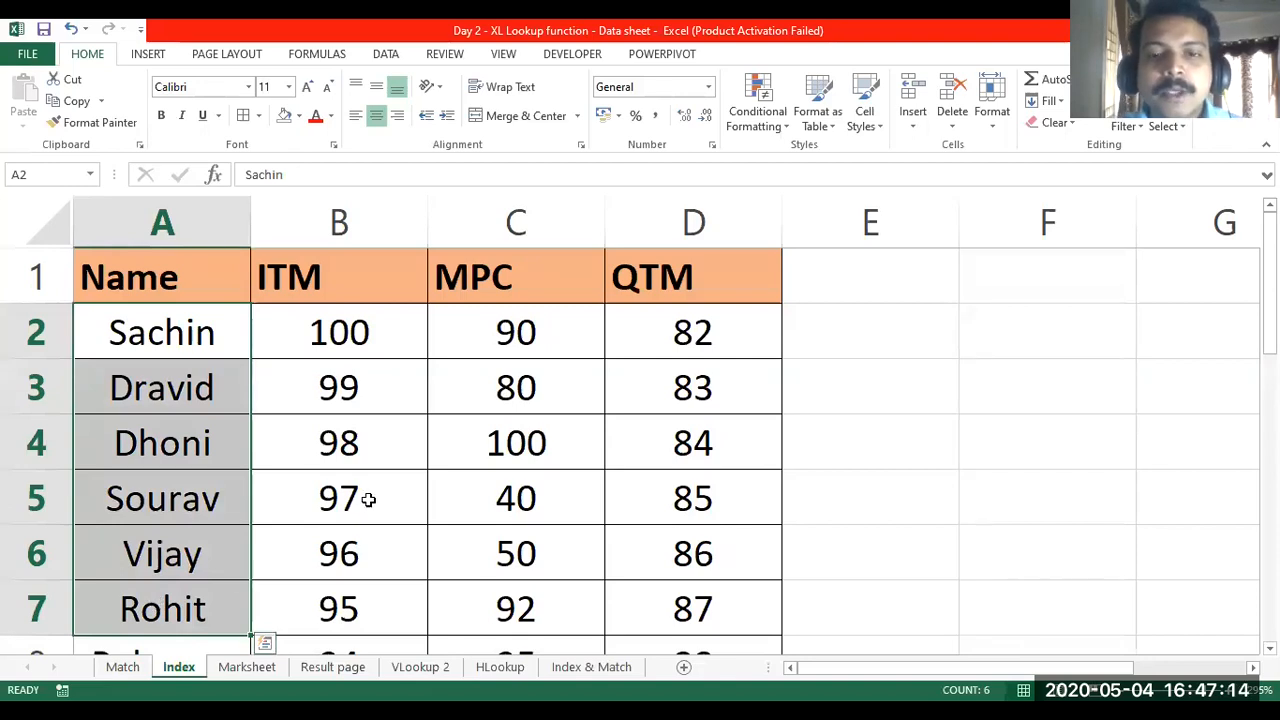
pyautogui.click(844, 423)
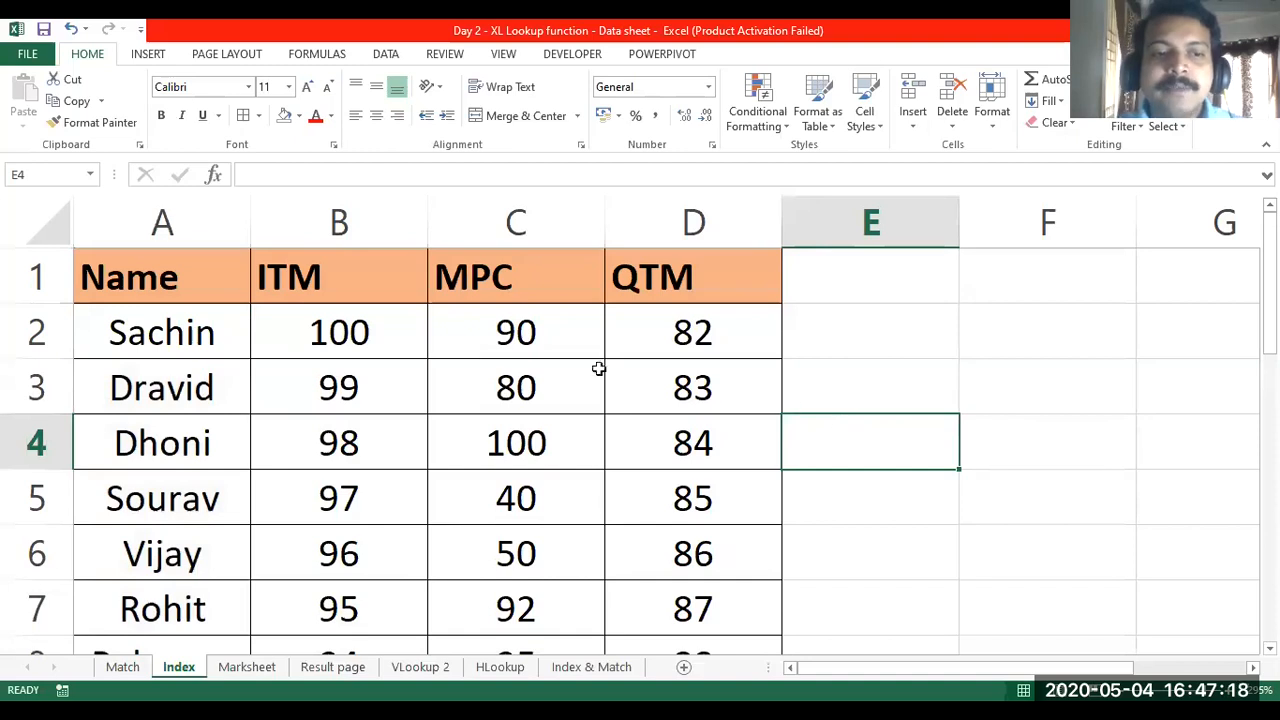
pyautogui.click(193, 472)
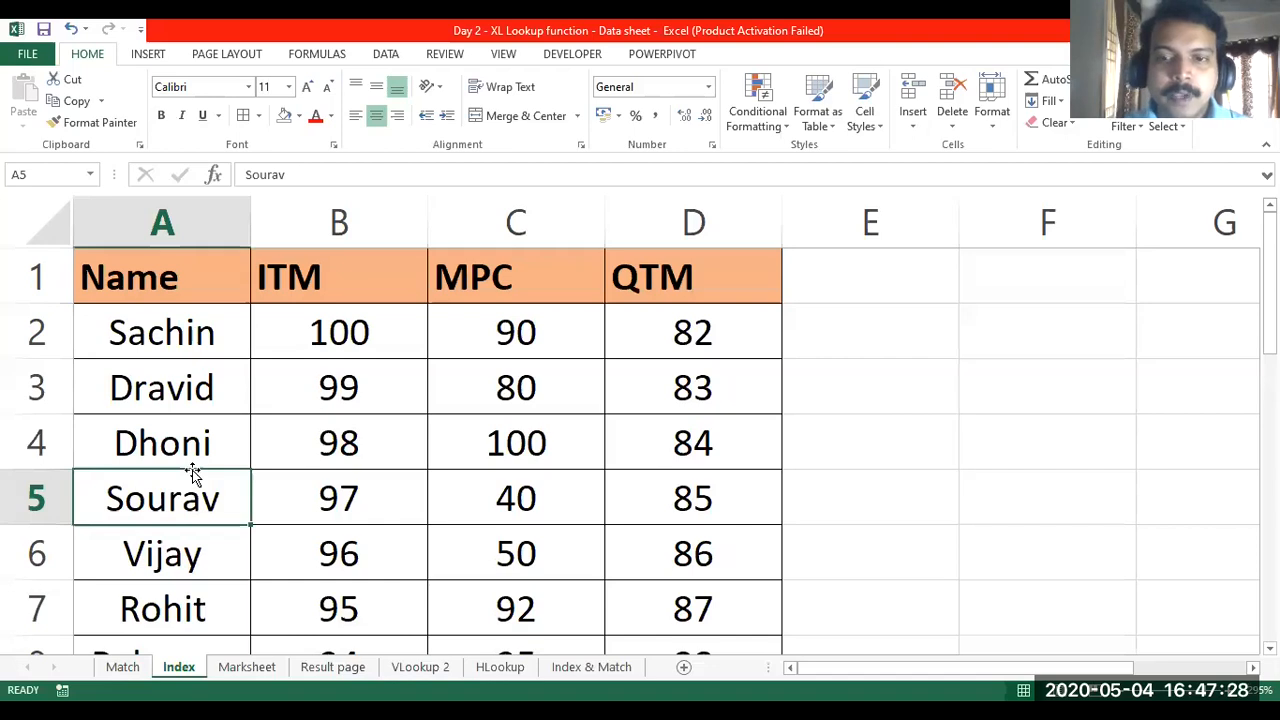
# - Enter an INDEX formula in E4 that returns row 3 of A4:A8, and check it against that range
pyautogui.click(852, 453)
pyautogui.write('=')
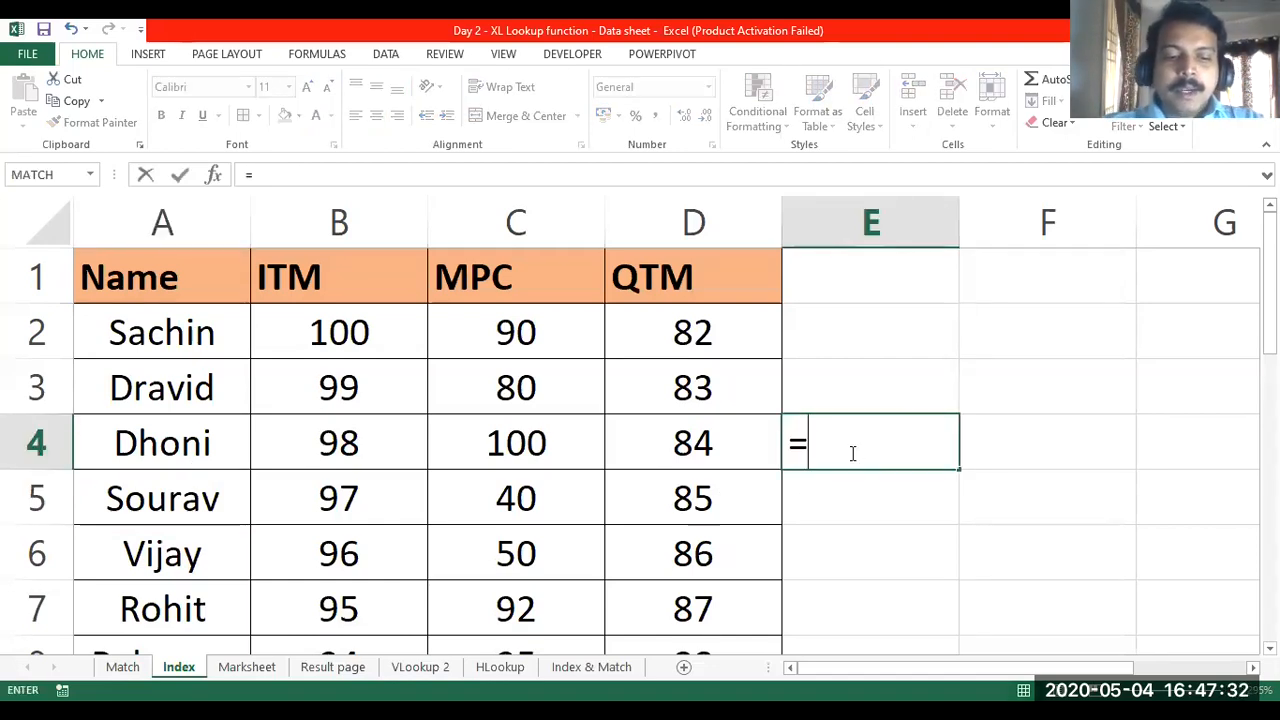
pyautogui.write('index')
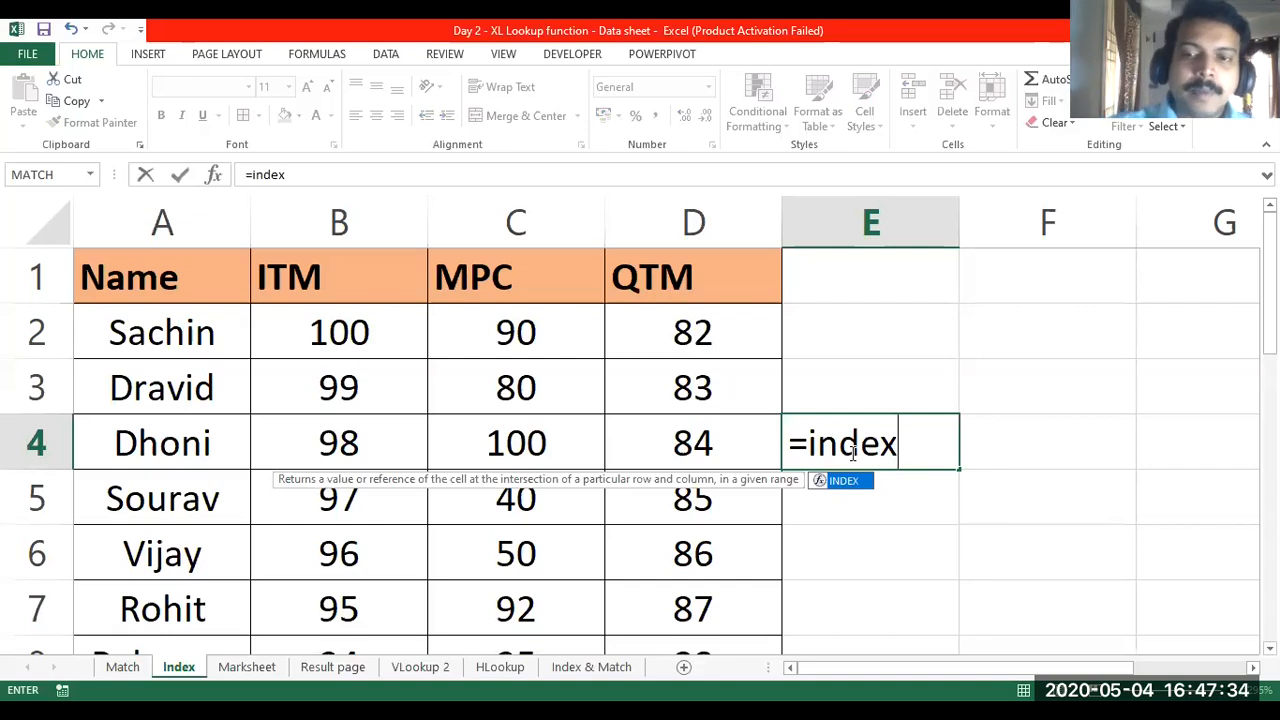
pyautogui.write('(')
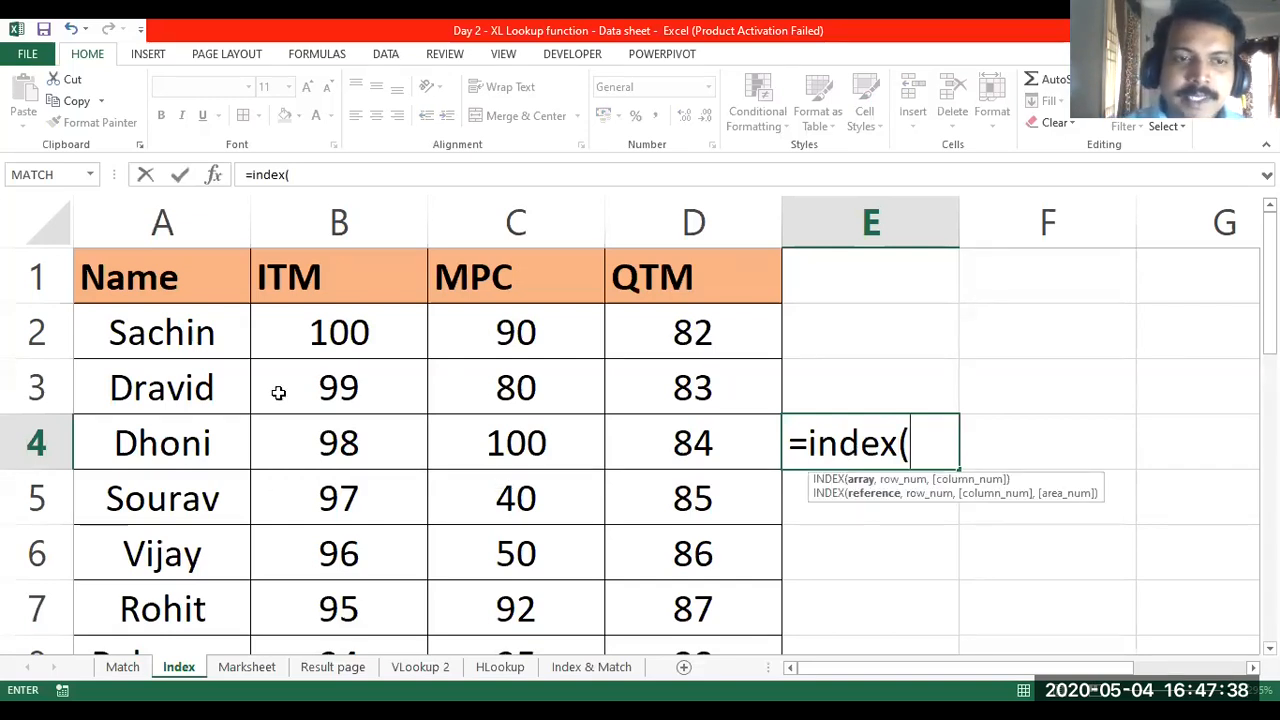
pyautogui.scroll(-1, 183, 447)
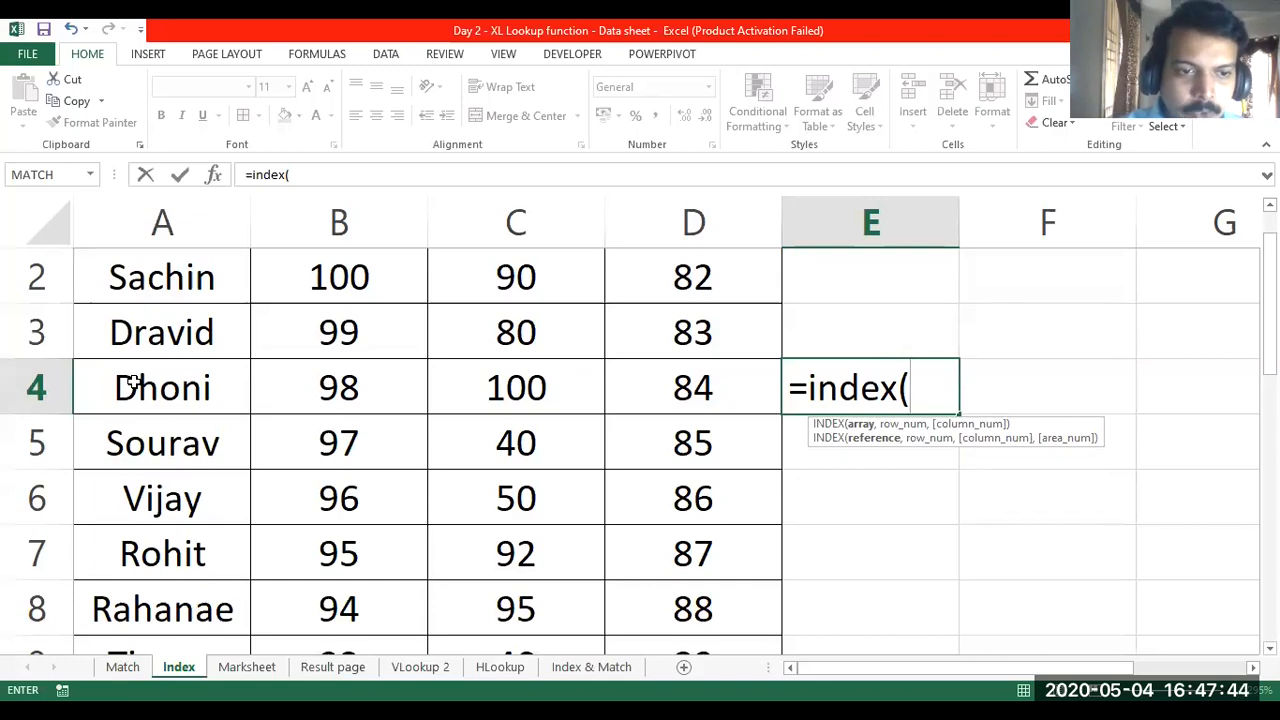
pyautogui.click(133, 387)
pyautogui.moveTo(147, 462); pyautogui.dragTo(160, 601)
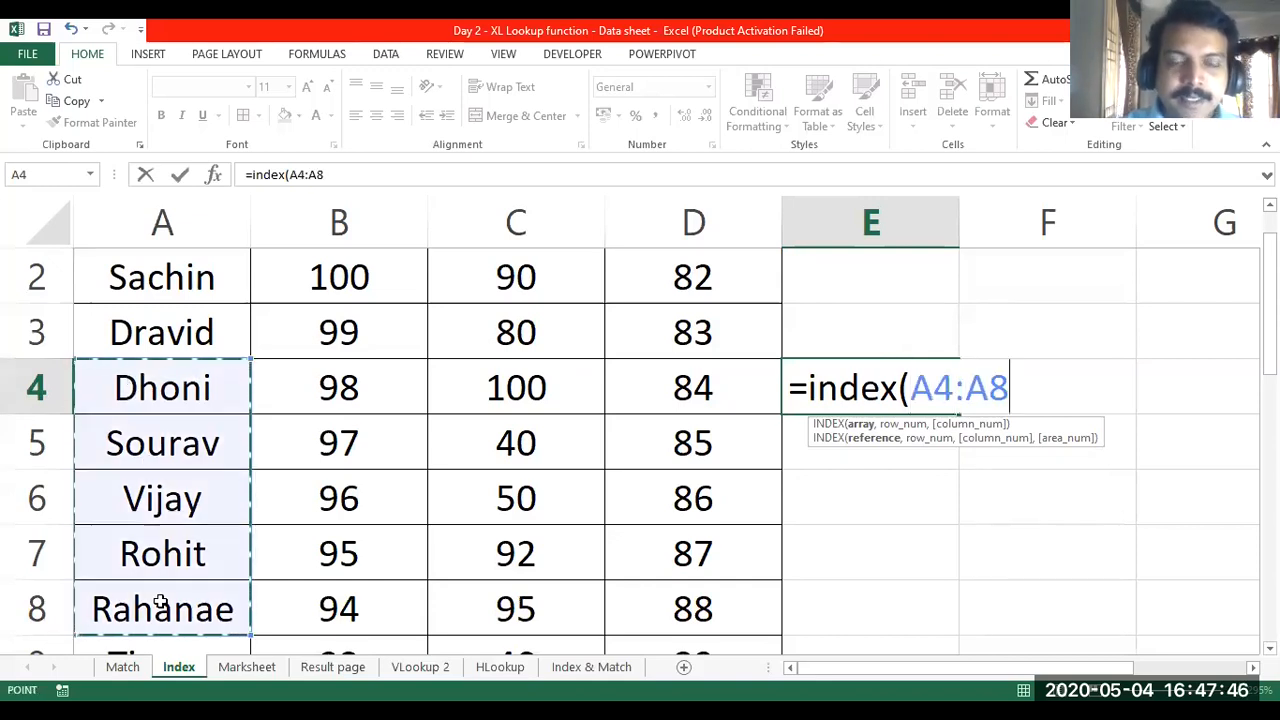
pyautogui.write(',')
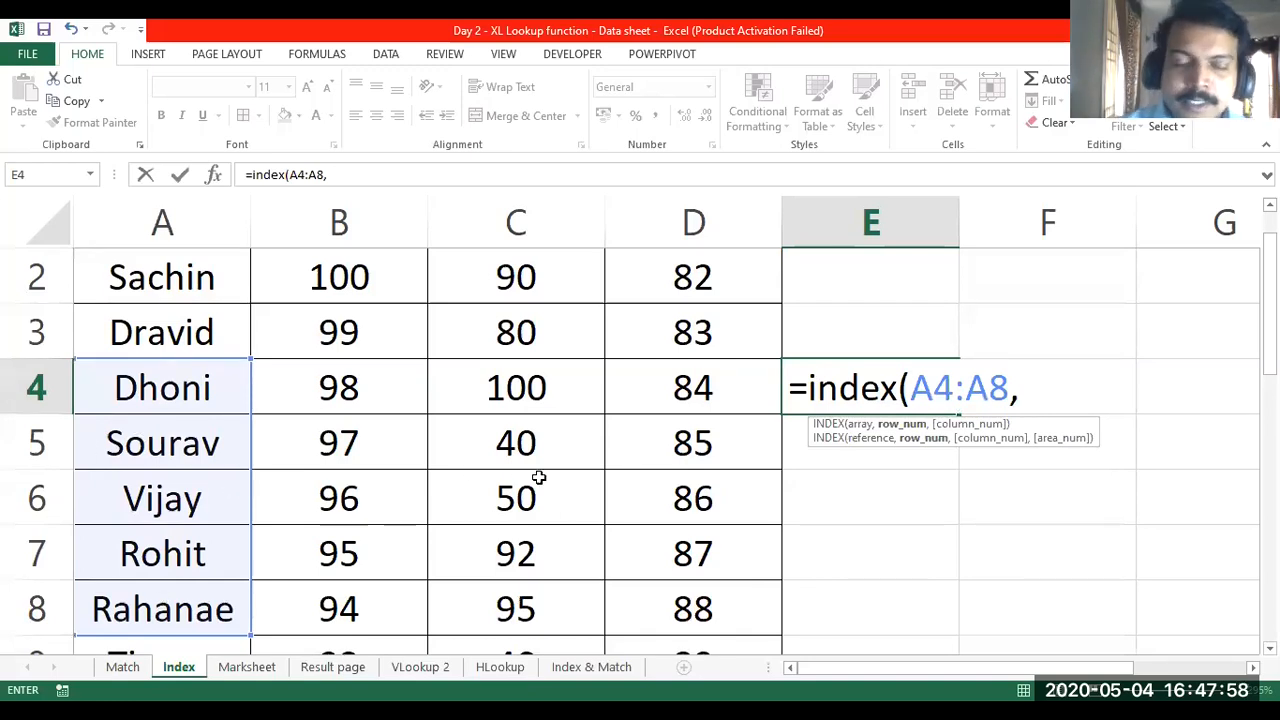
pyautogui.write('3)')
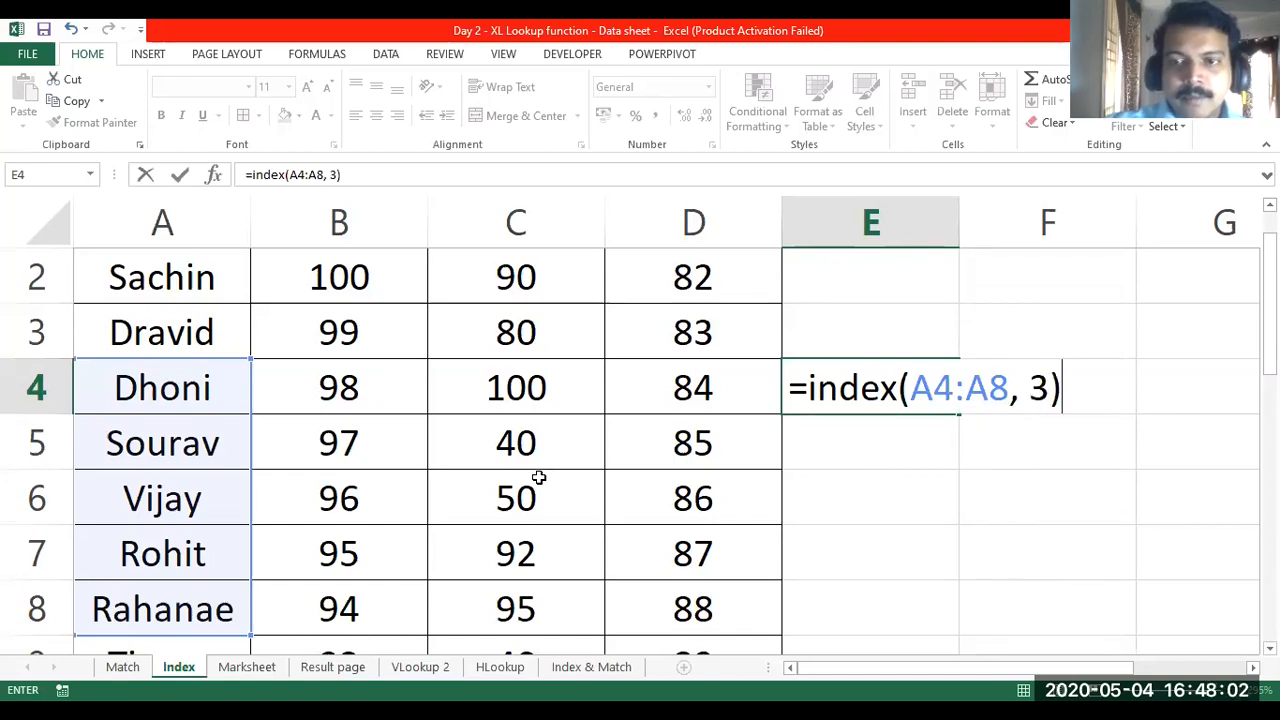
pyautogui.press('Return')
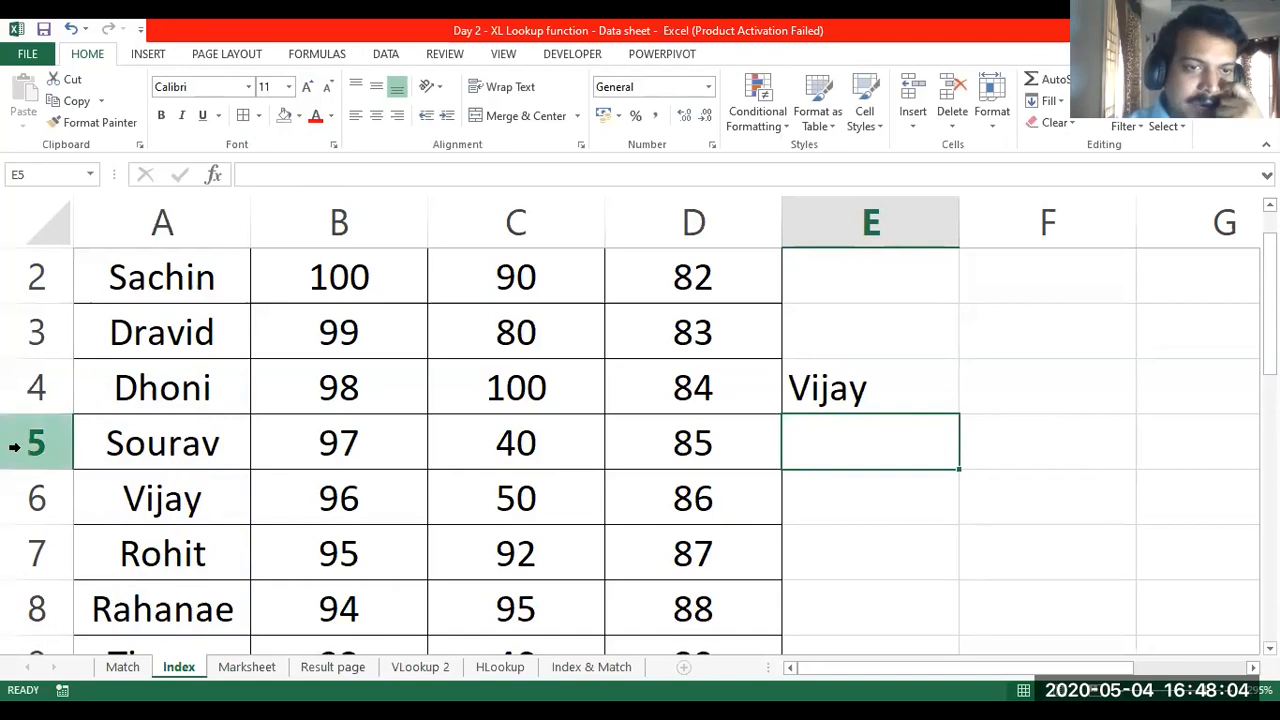
pyautogui.moveTo(135, 385); pyautogui.dragTo(145, 592)
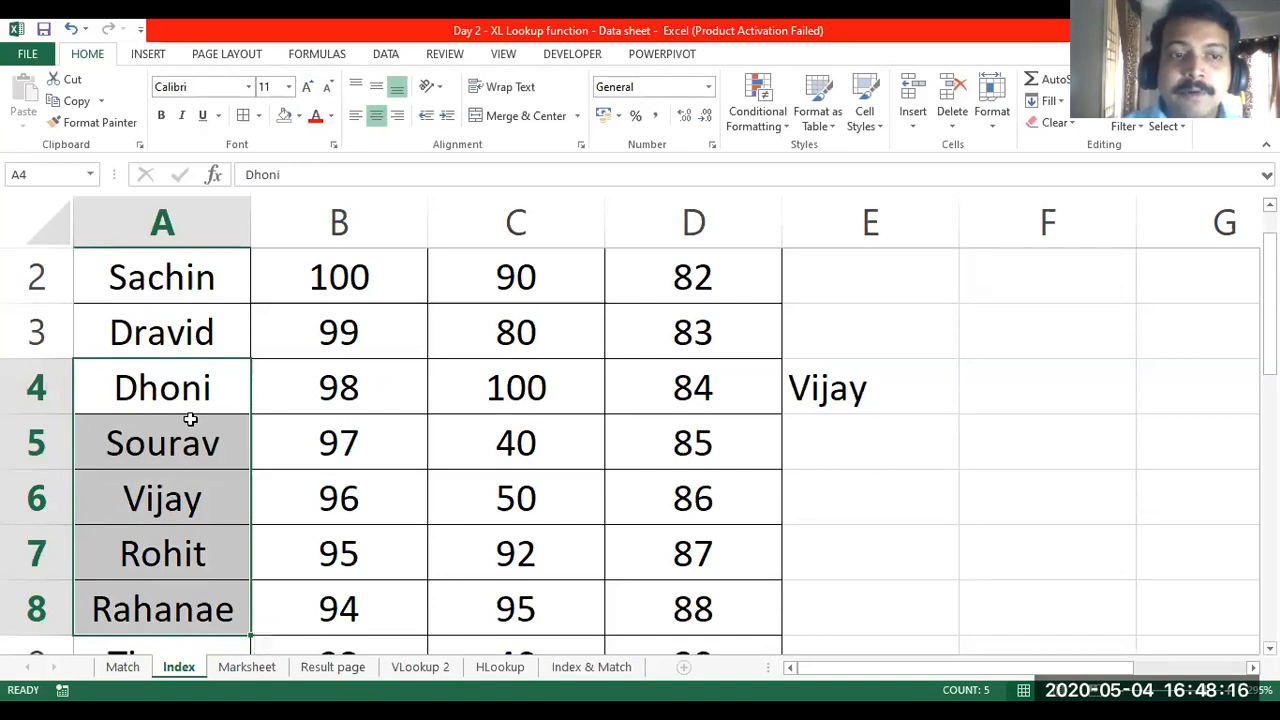
# - Enter an INDEX formula in E5 that returns row 3 of the names in A2:A8
pyautogui.click(853, 453)
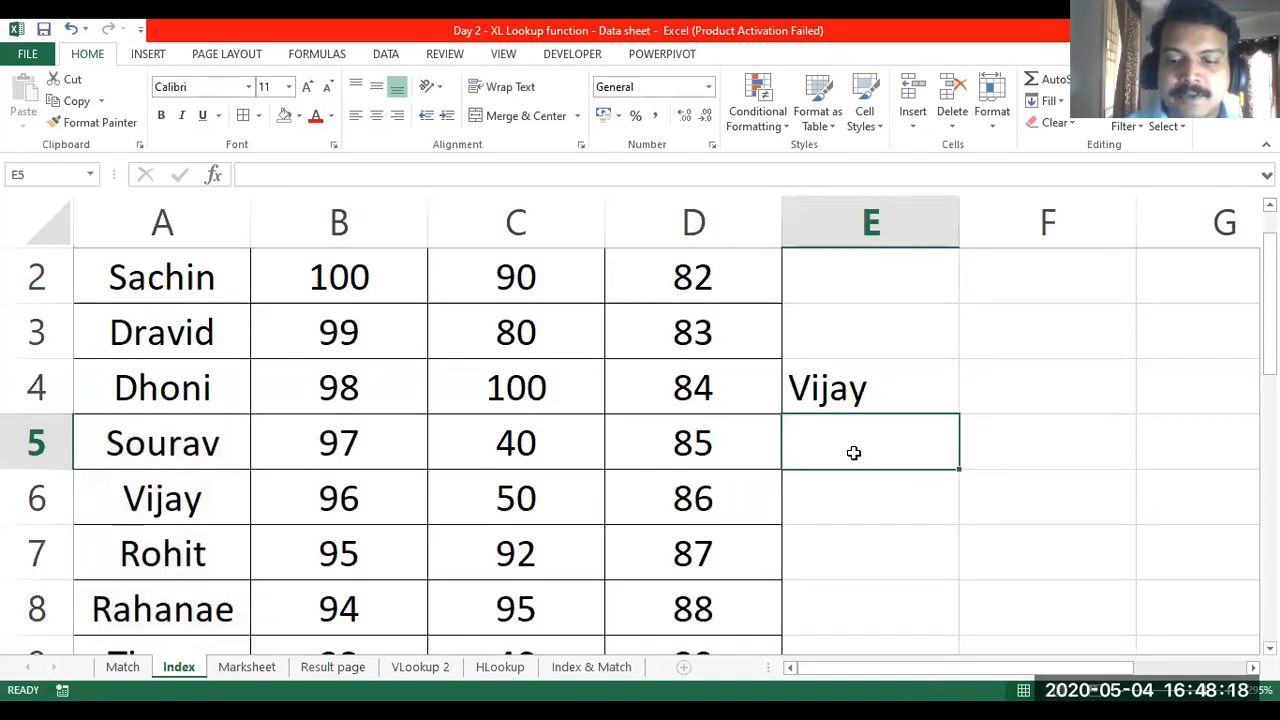
pyautogui.write('=')
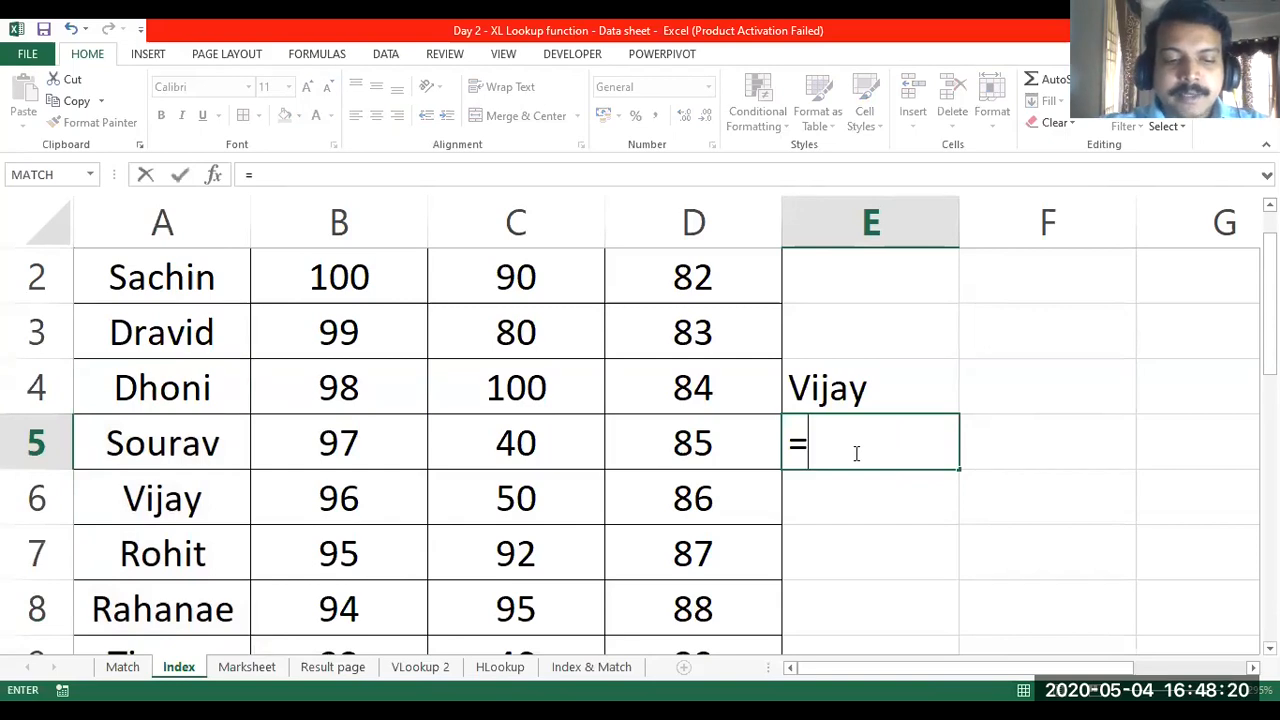
pyautogui.write('index(')
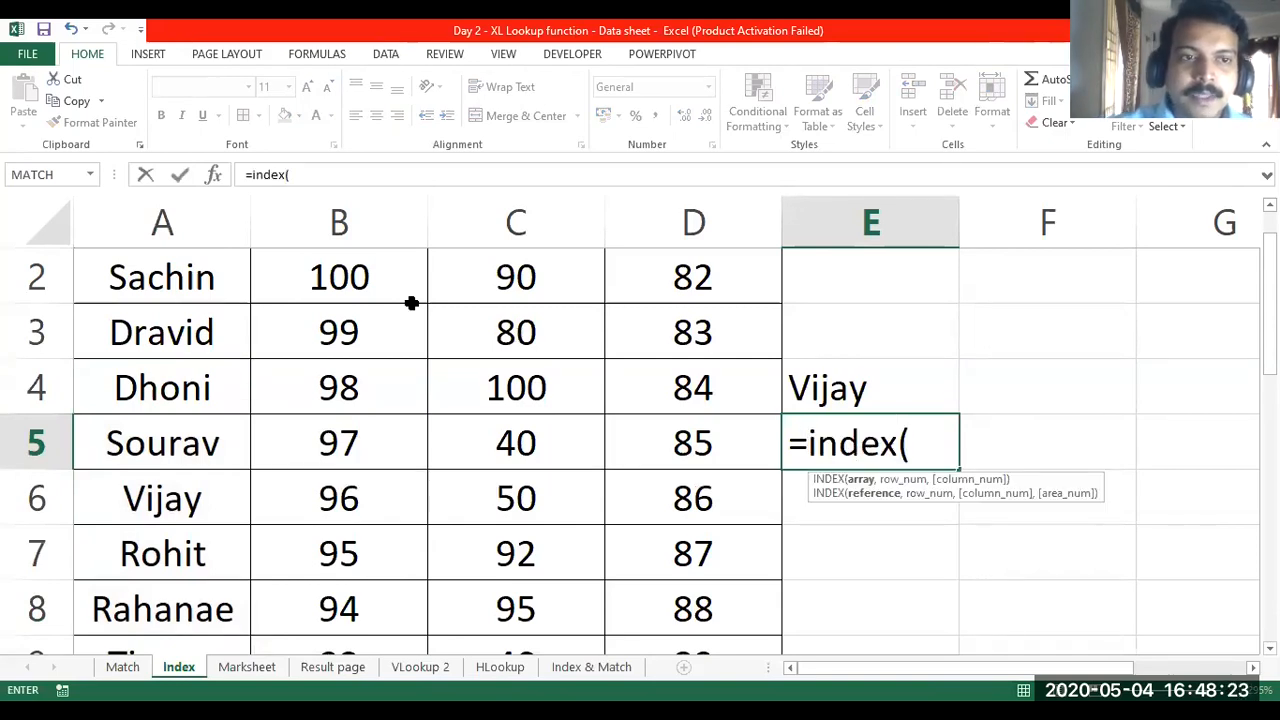
pyautogui.click(200, 291)
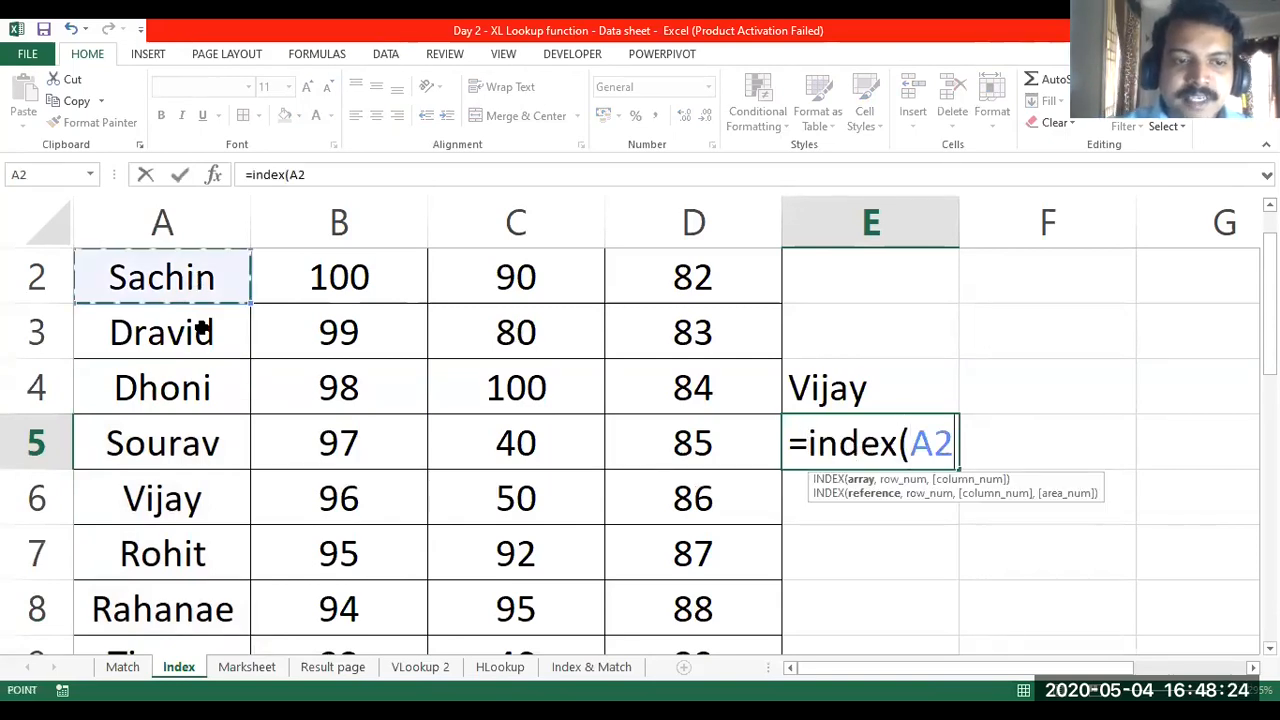
pyautogui.moveTo(203, 330); pyautogui.dragTo(214, 606)
pyautogui.write(', 3')
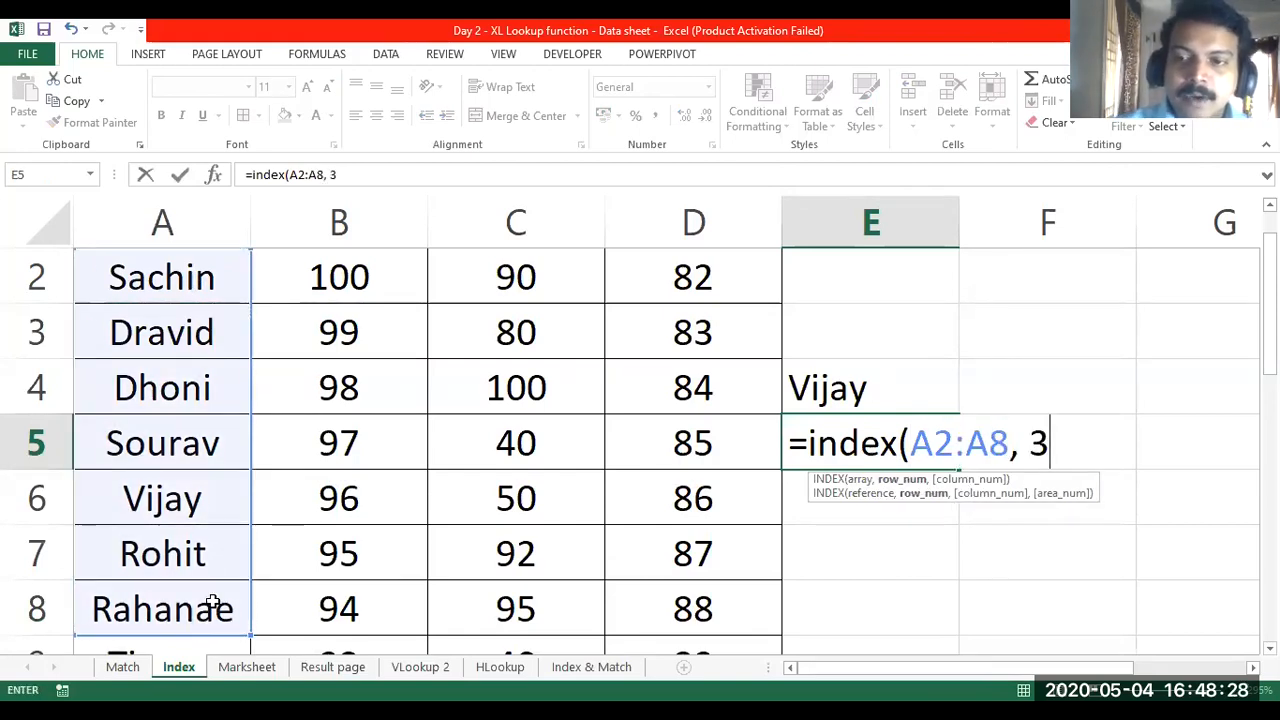
pyautogui.write(')')
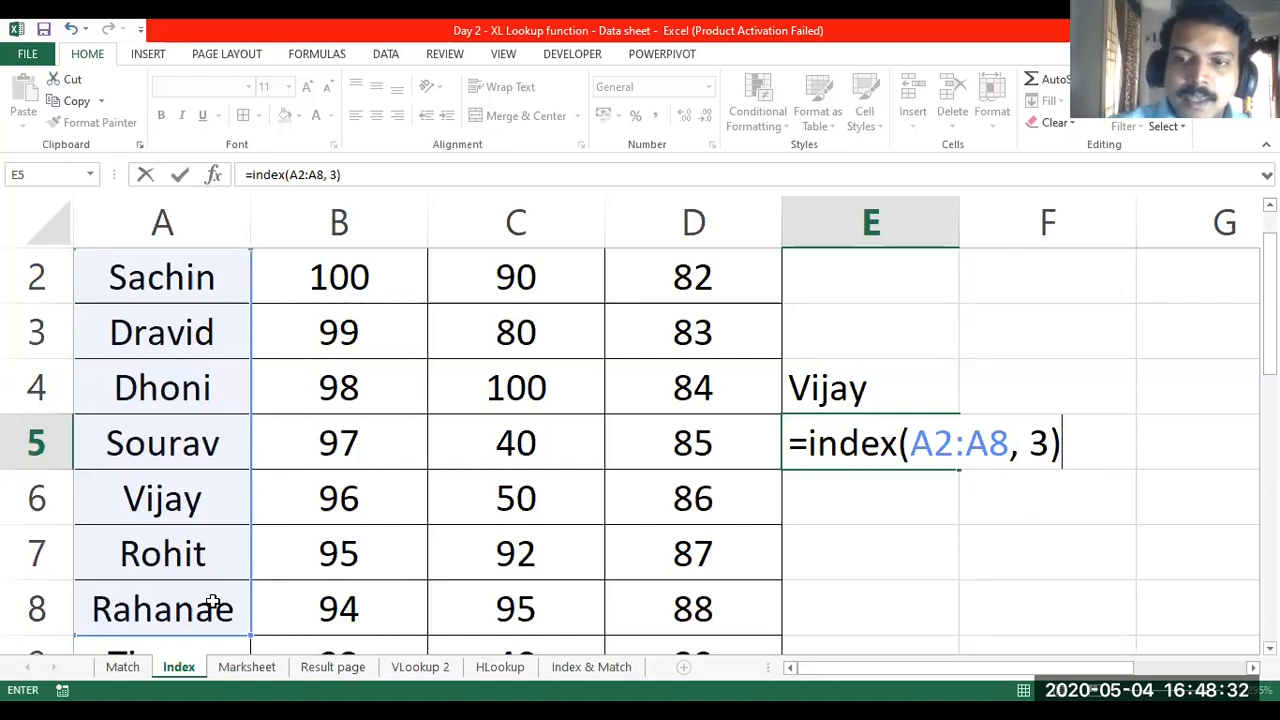
pyautogui.press('Return')
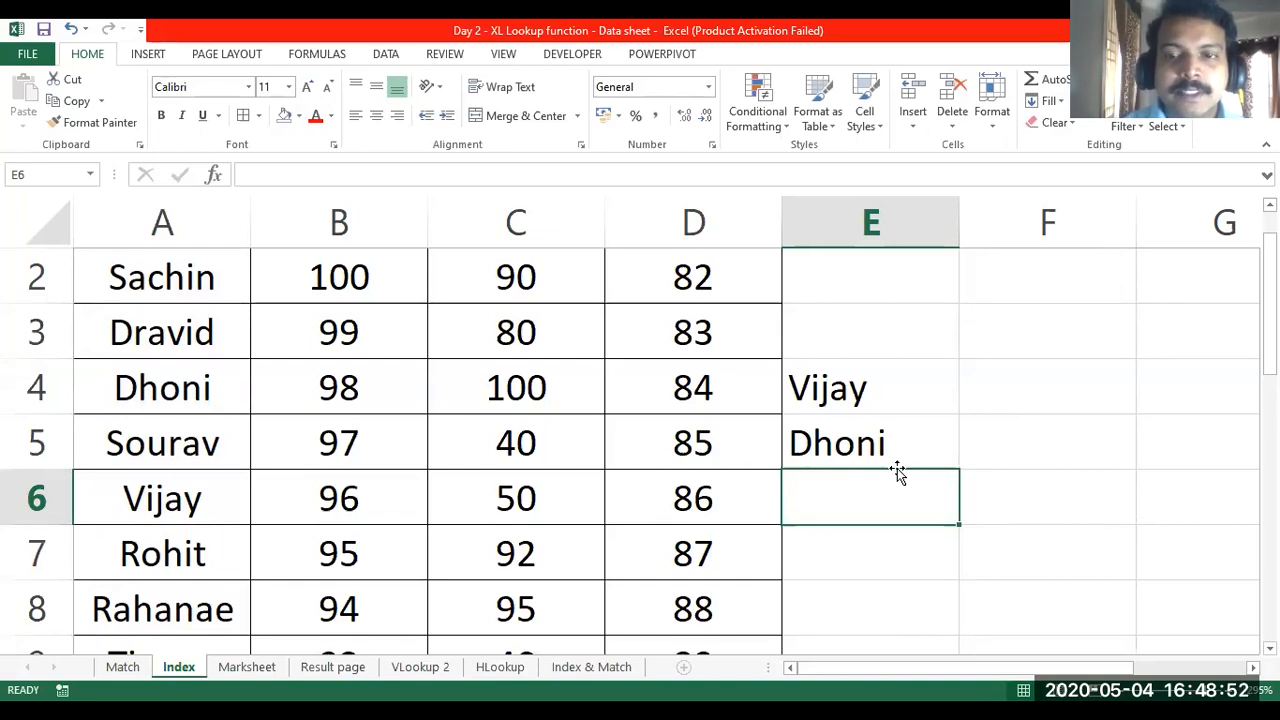
# - Enter an INDEX formula in E6 that returns row 2, column 4 of A2:D7, and check it against the QTM score in D3
pyautogui.scroll(1, 895, 472)
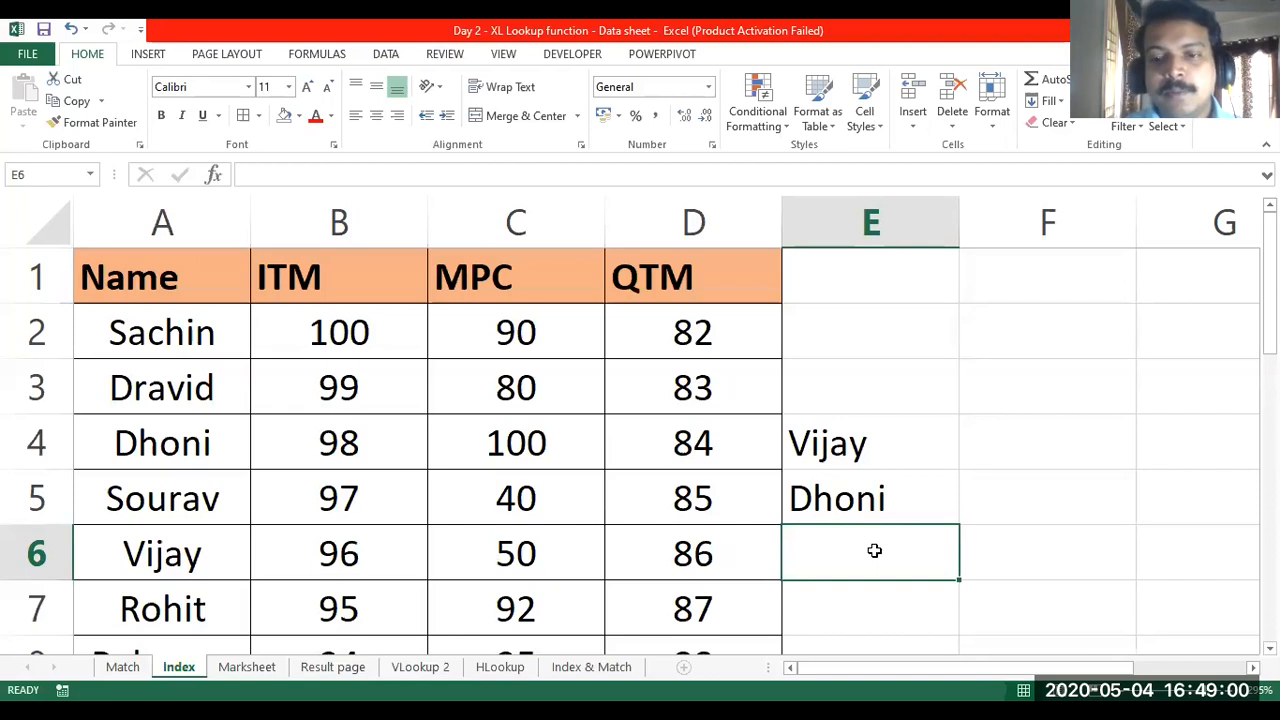
pyautogui.write('=')
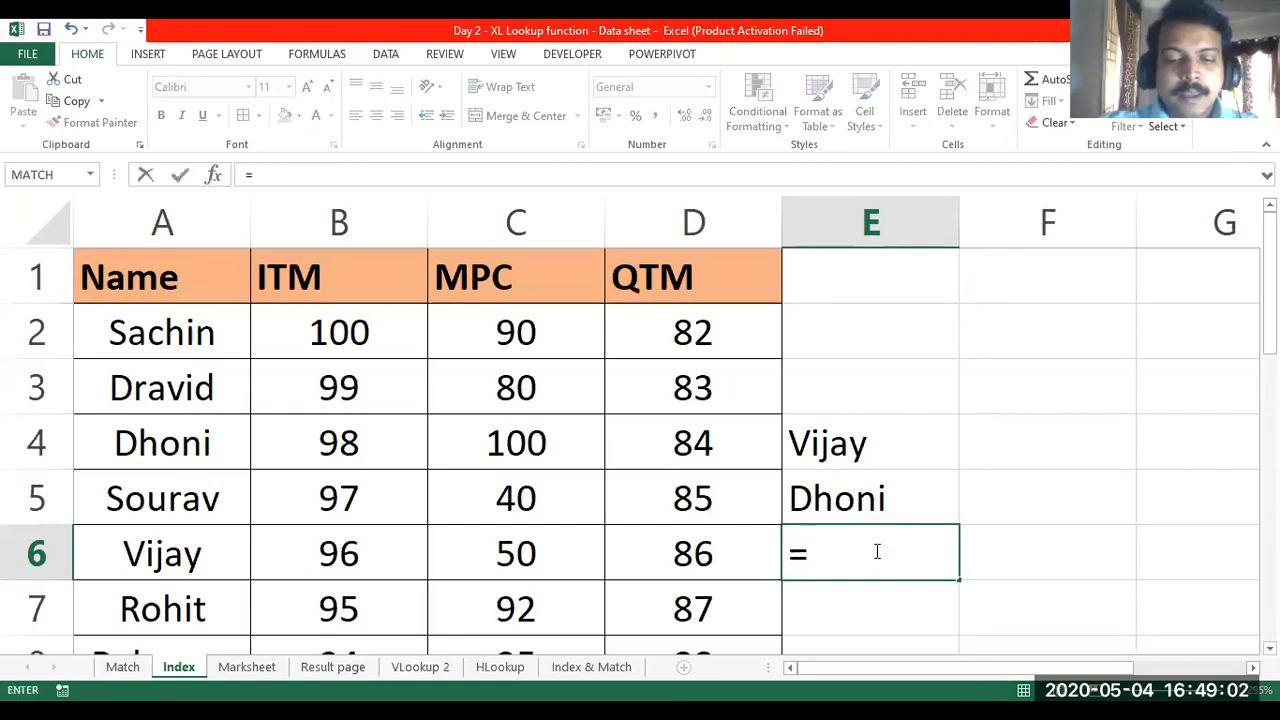
pyautogui.write('in')
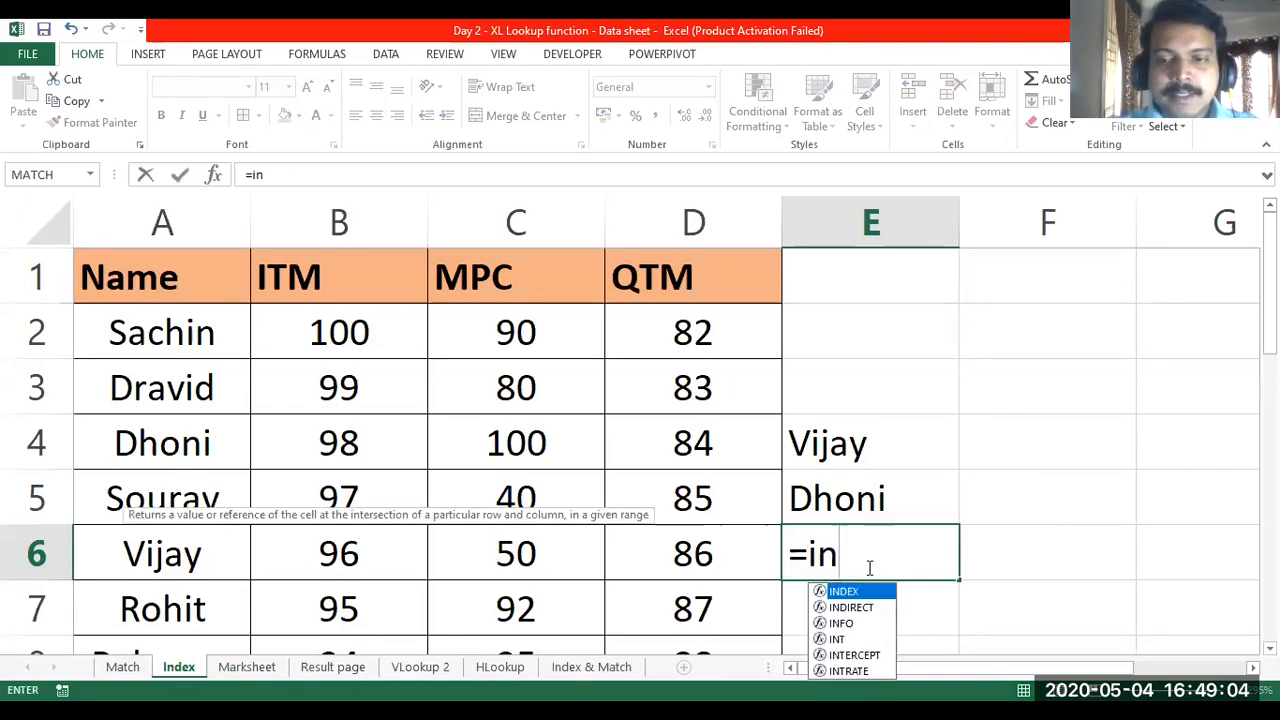
pyautogui.doubleClick(848, 597)
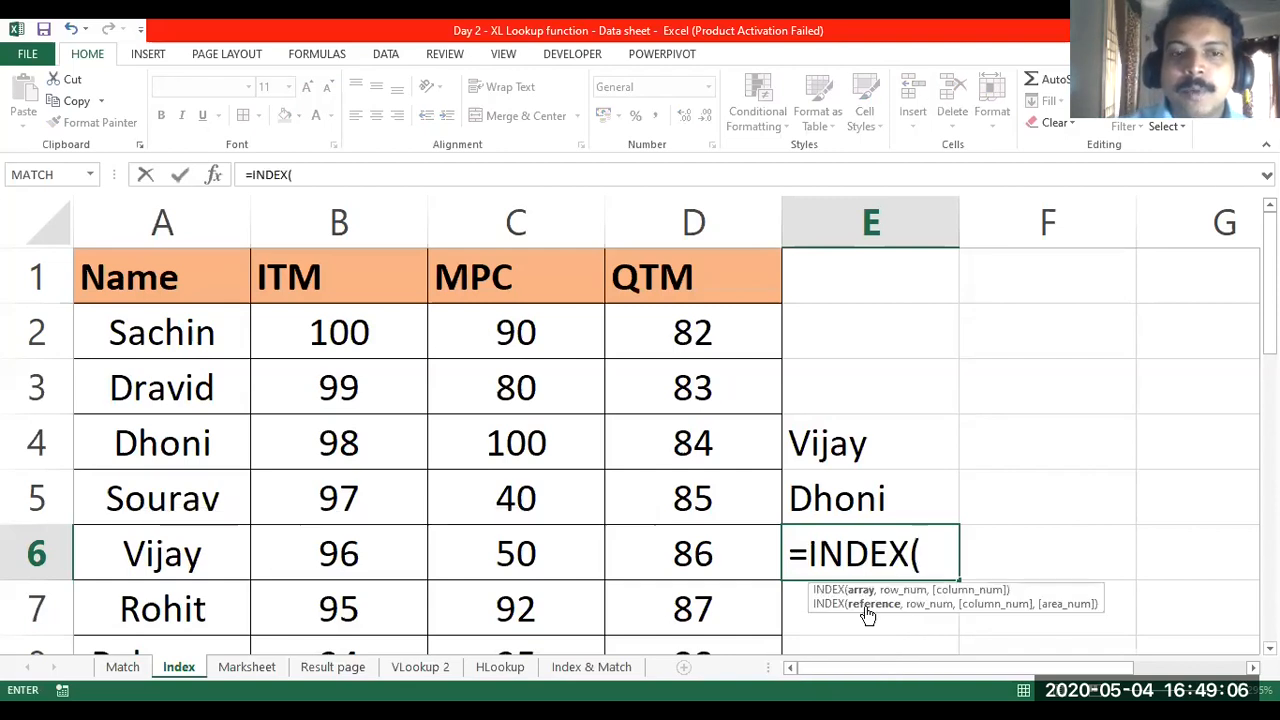
pyautogui.click(180, 342)
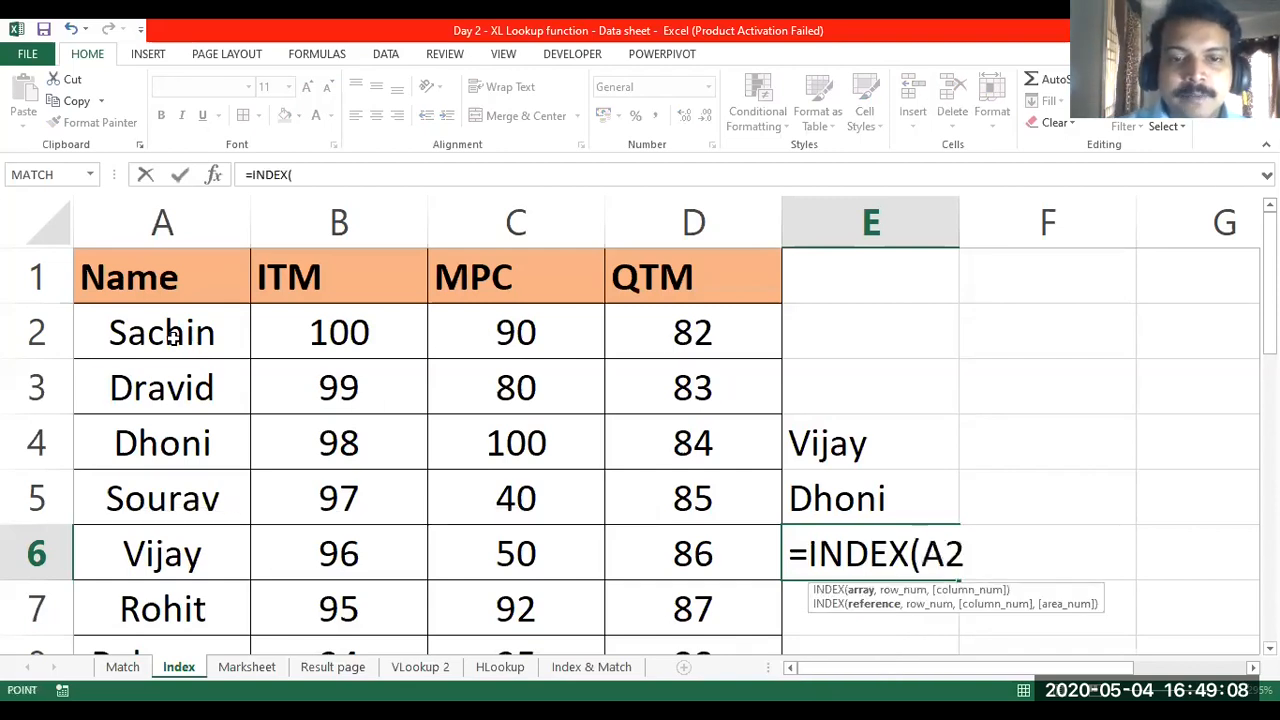
pyautogui.moveTo(192, 342); pyautogui.dragTo(649, 597)
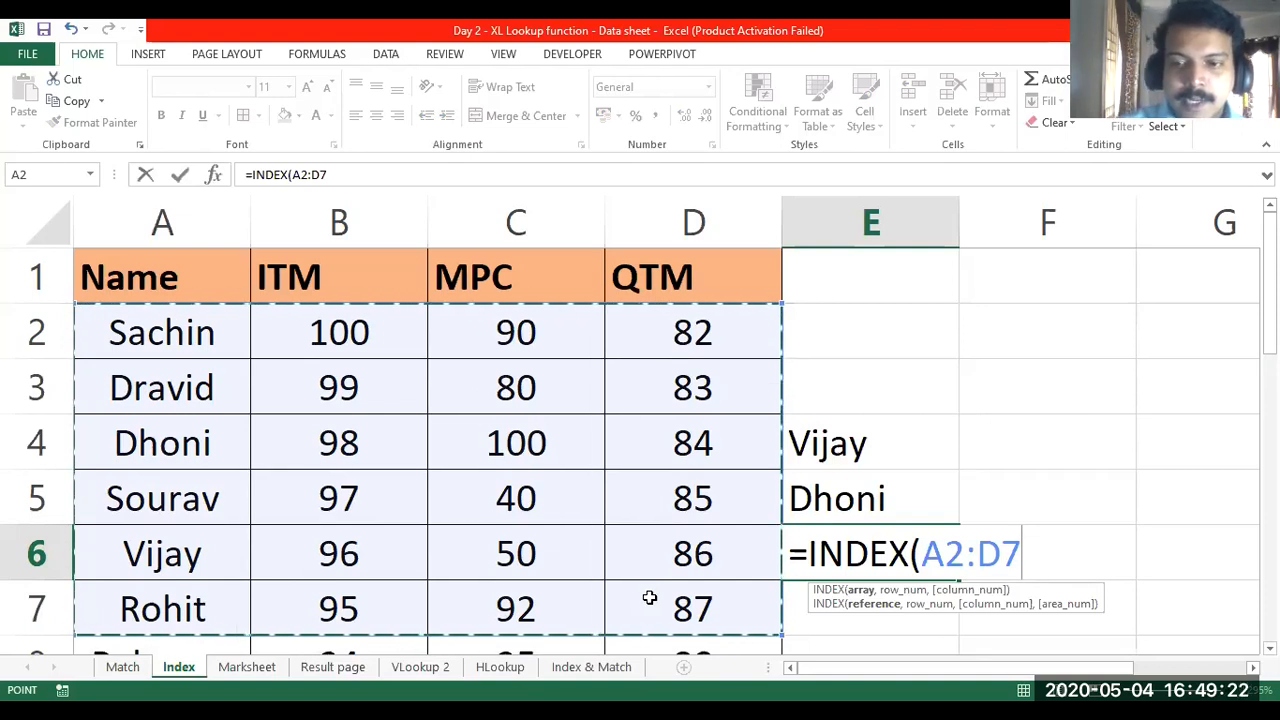
pyautogui.write(',')
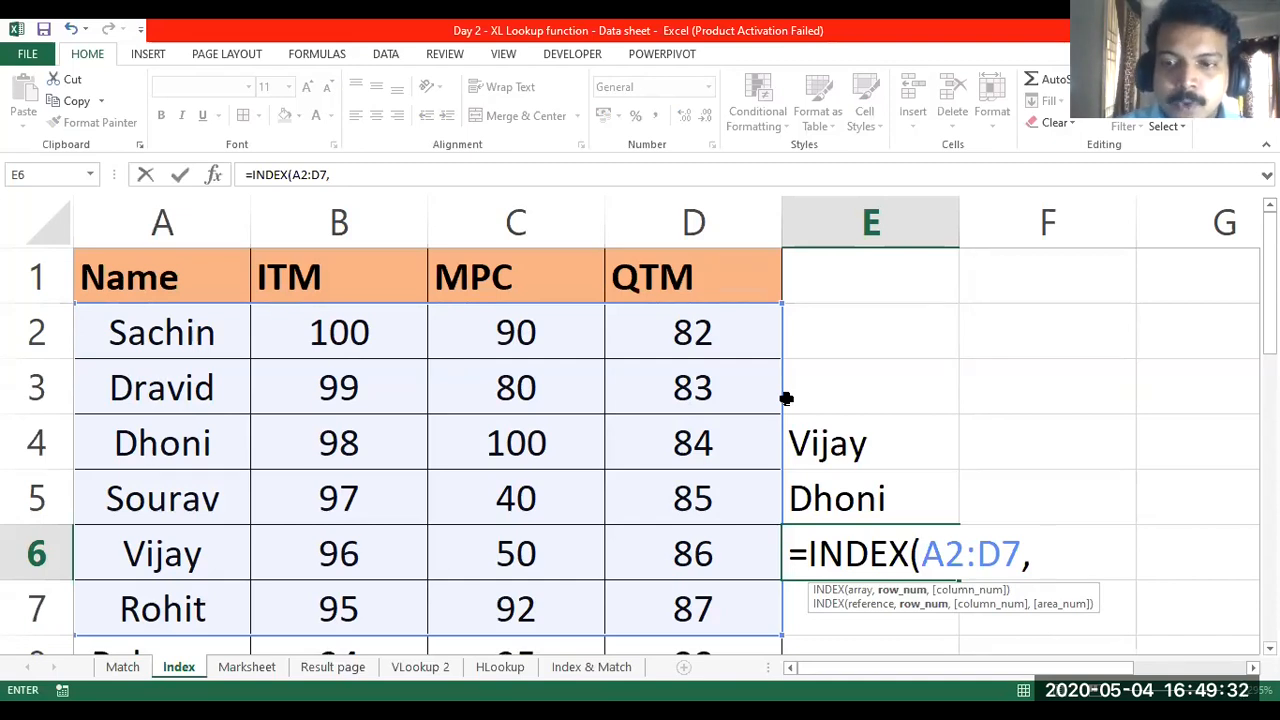
pyautogui.write('2')
pyautogui.write(',')
pyautogui.write(' 4')
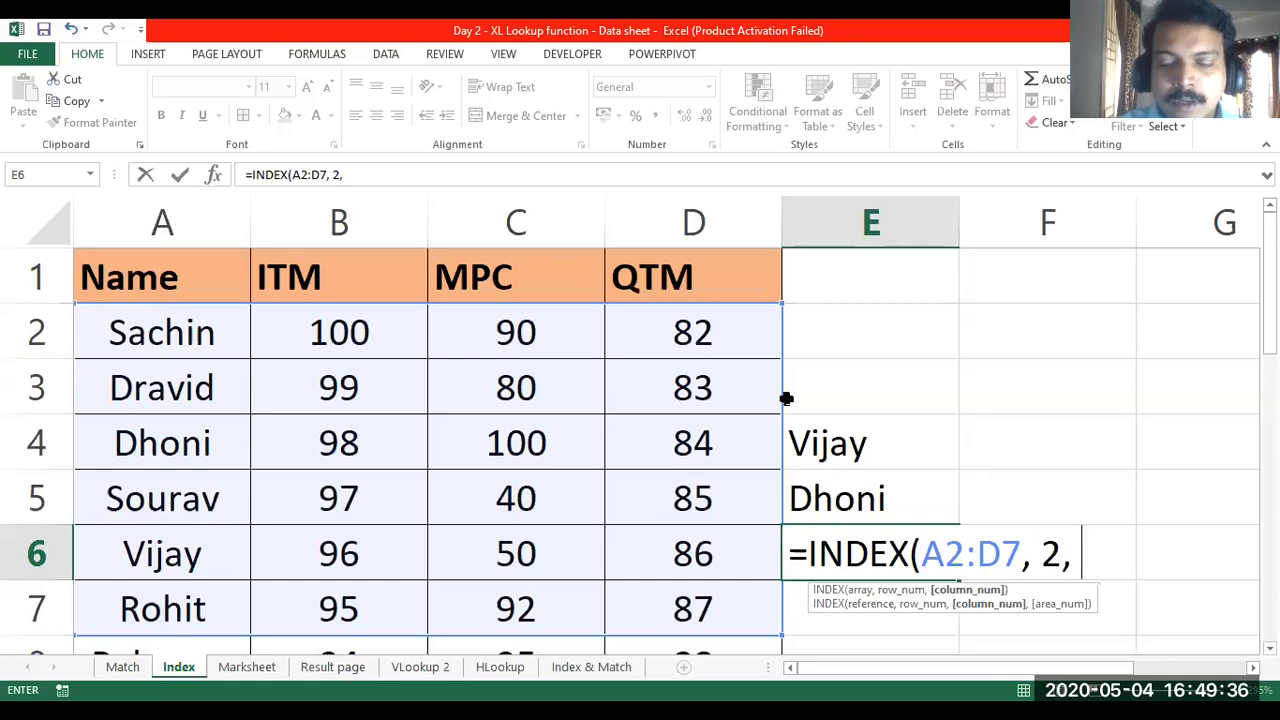
pyautogui.write(')')
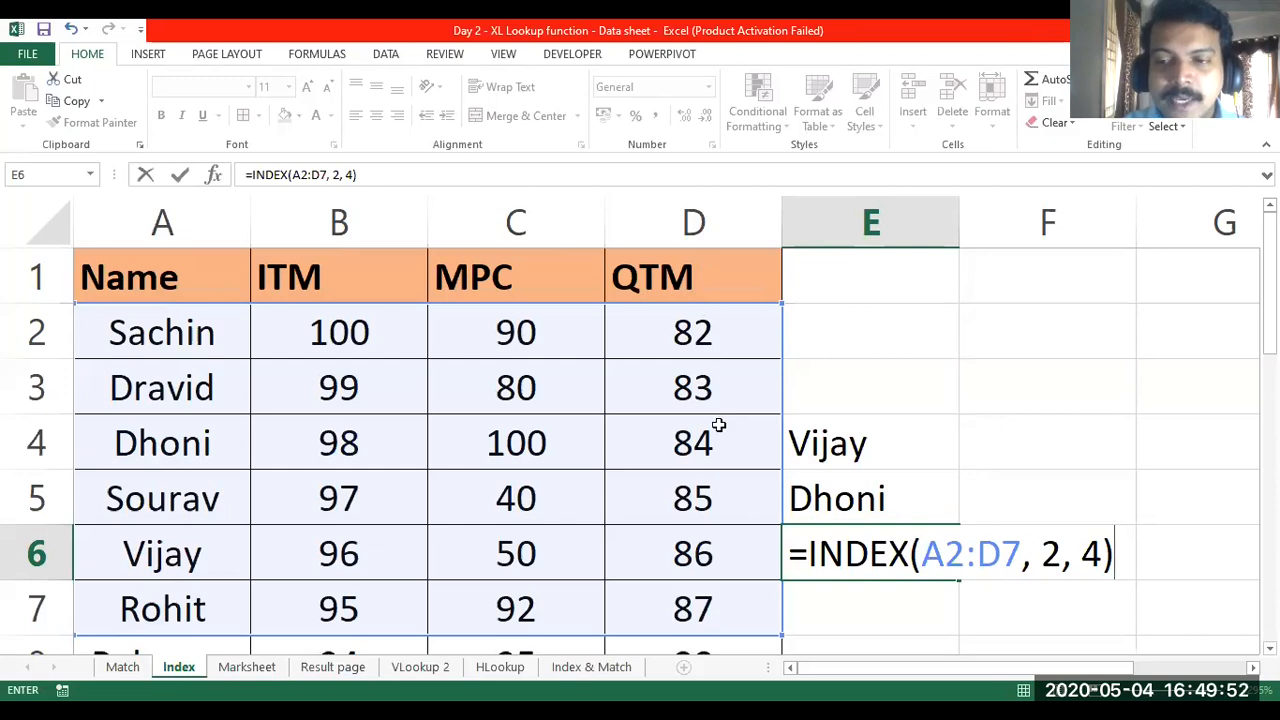
pyautogui.press('Return')
pyautogui.click(921, 552)
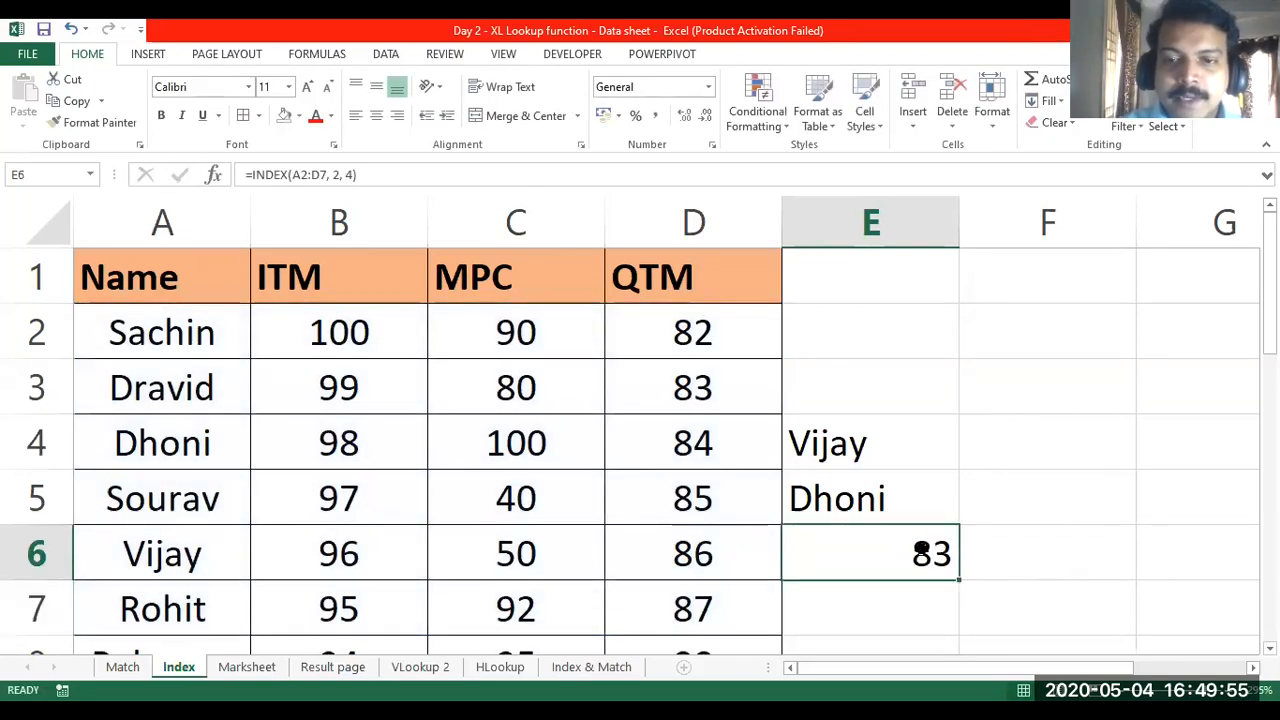
pyautogui.click(737, 402)
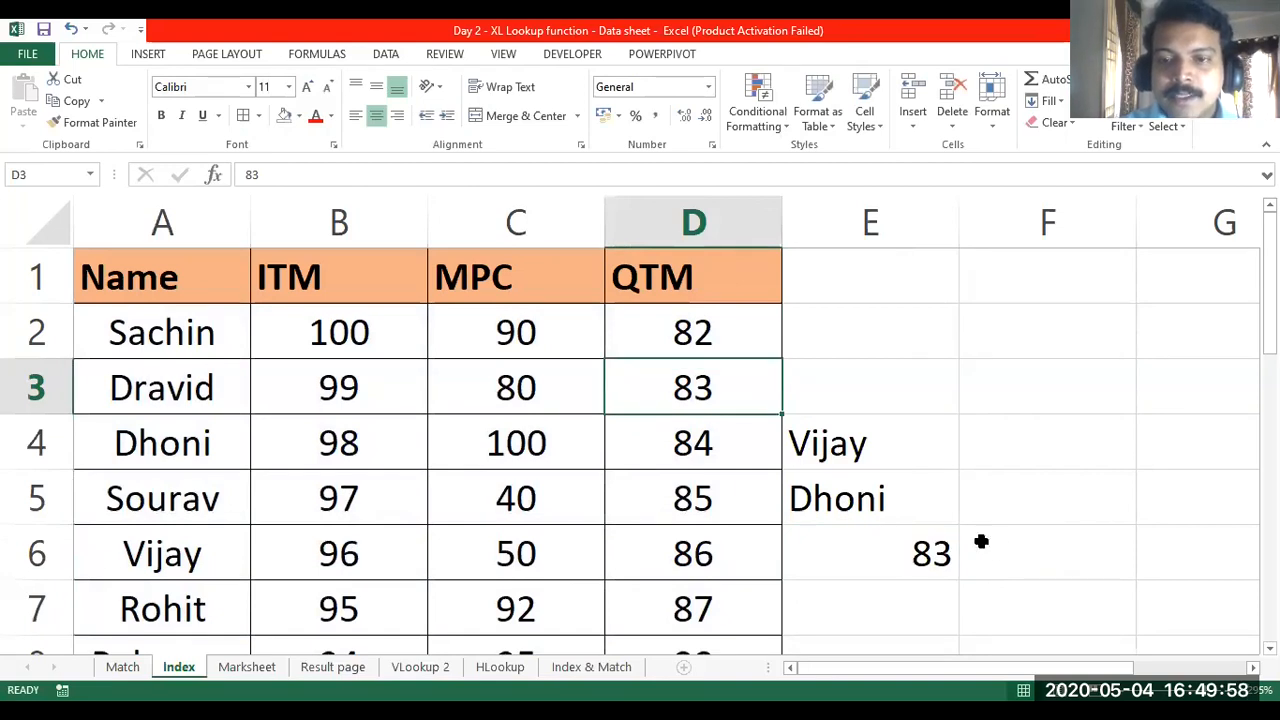
pyautogui.click(900, 551)
# - Enter an INDEX formula in F6 that returns row 2, column 3 of the score range B2:D7
pyautogui.click(990, 555)
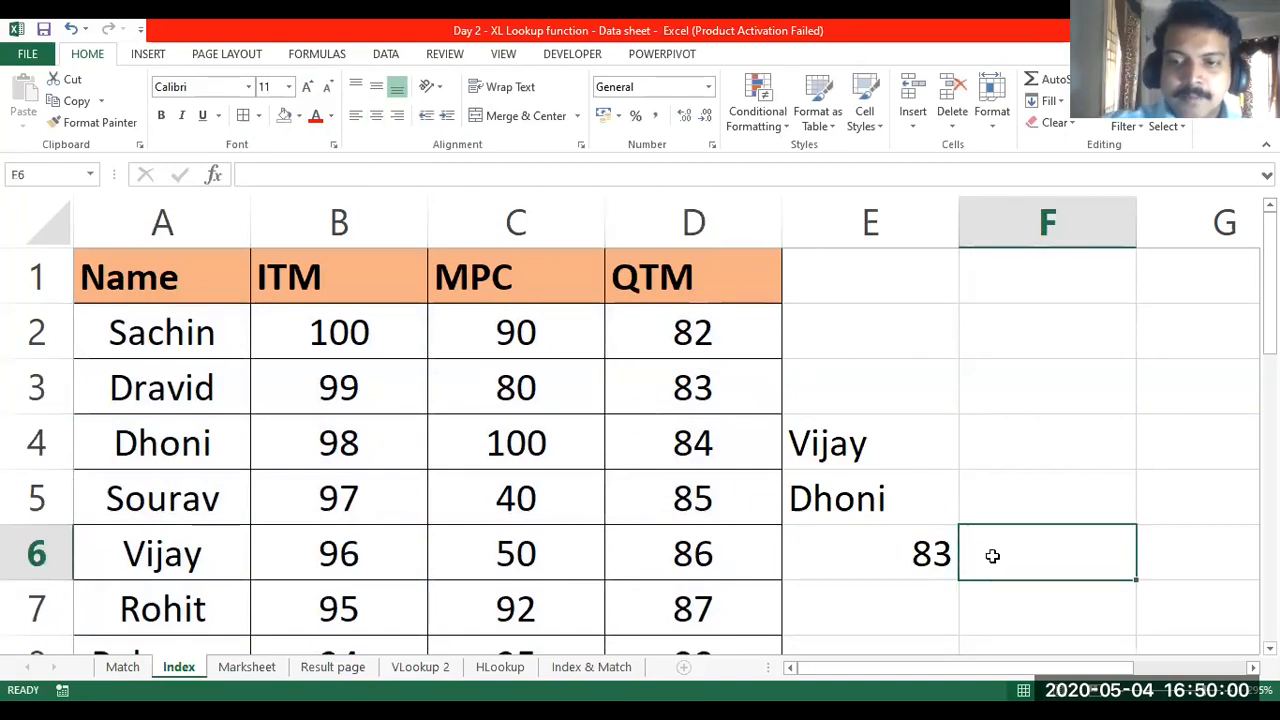
pyautogui.write('=')
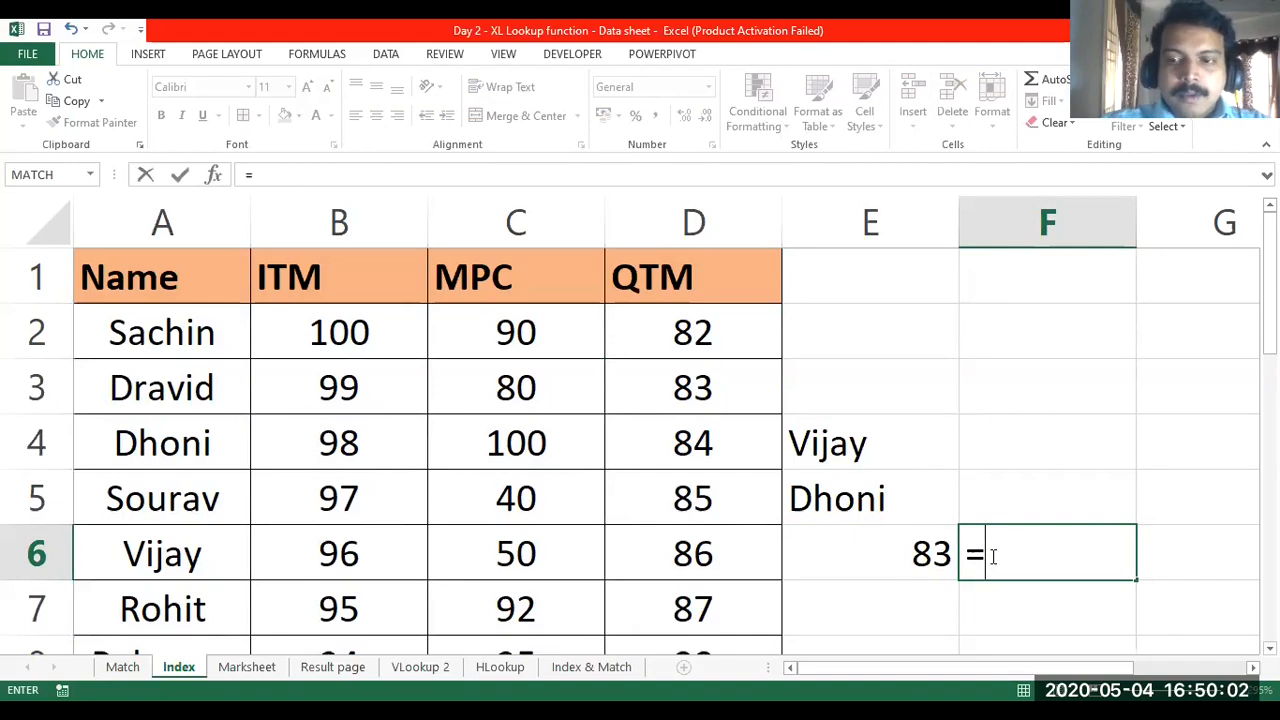
pyautogui.write('index(')
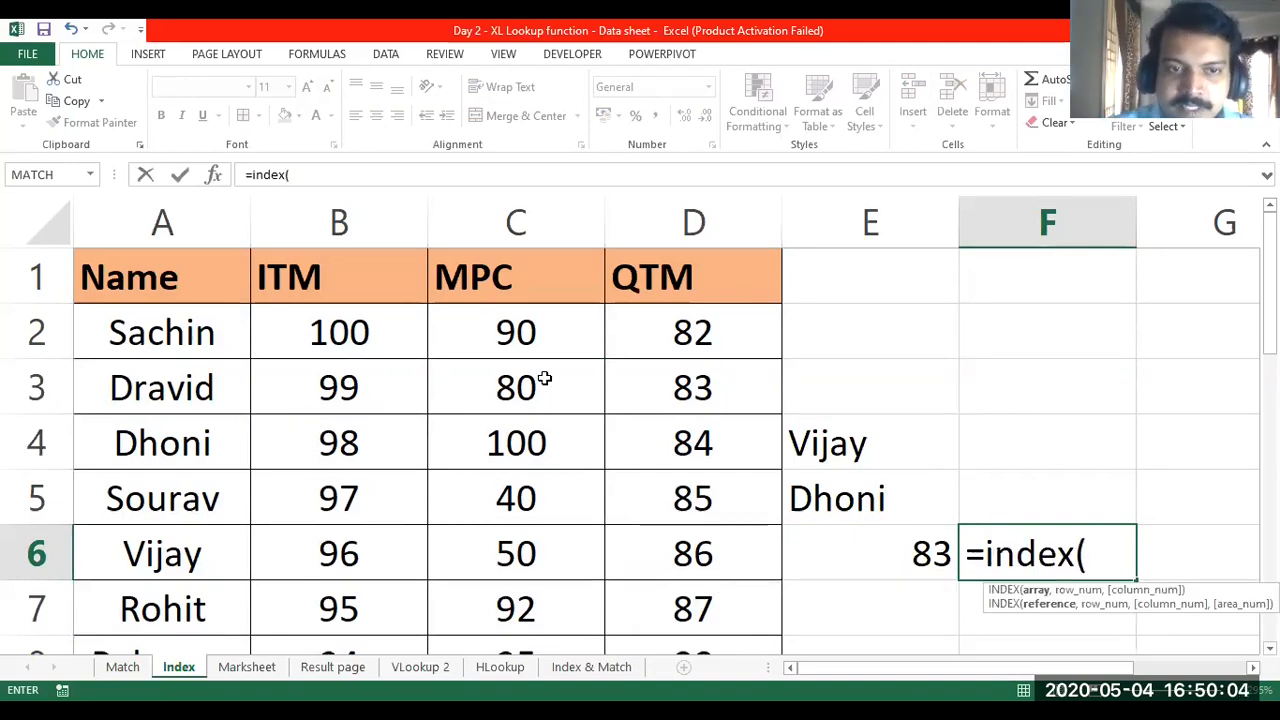
pyautogui.click(349, 330)
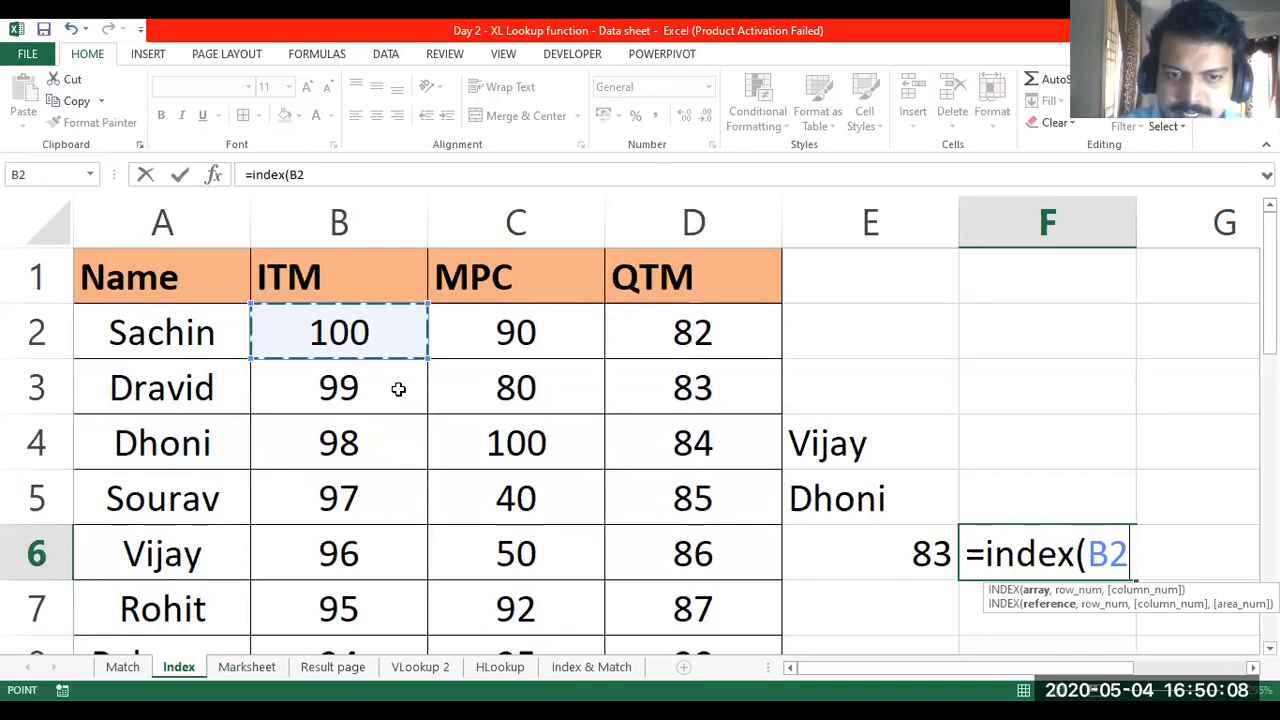
pyautogui.hotkey('shift', 'Right')
pyautogui.hotkey('shift', 'Right')
pyautogui.hotkey('shift', 'Down')
pyautogui.hotkey('shift', 'Down')
pyautogui.hotkey('shift', 'Down')
pyautogui.hotkey('shift', 'Down')
pyautogui.hotkey('shift', 'Down')
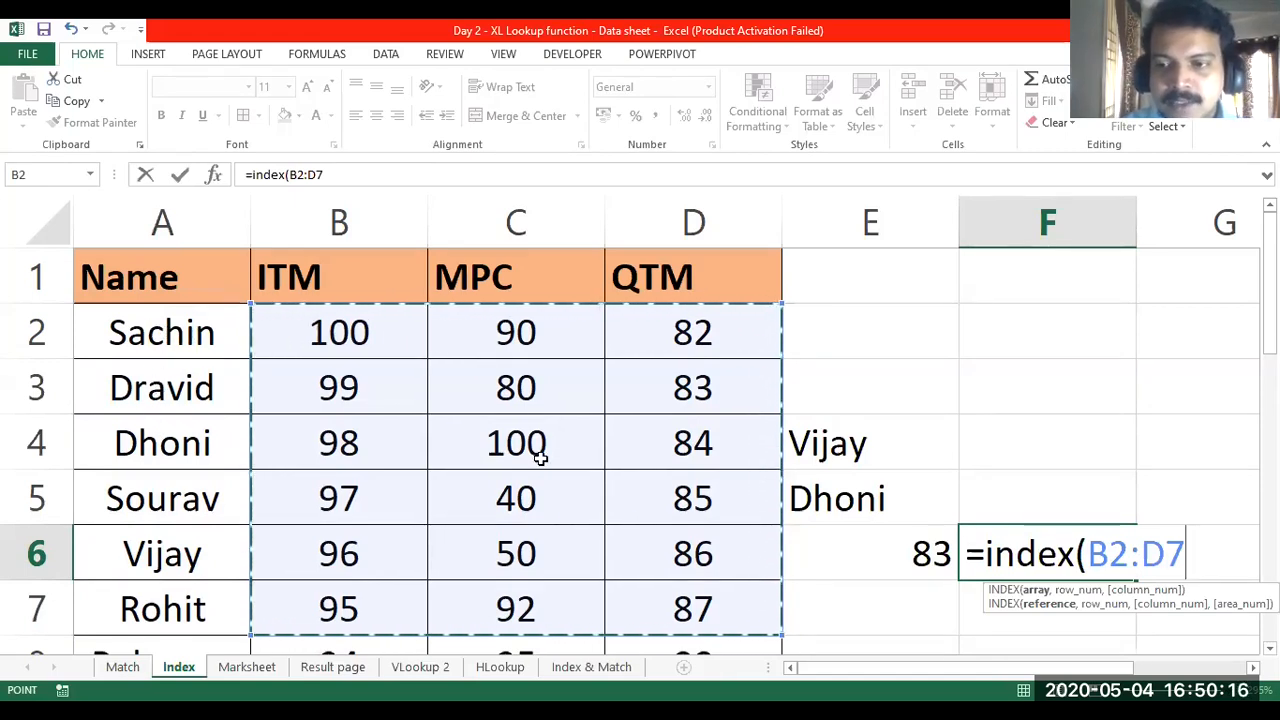
pyautogui.write(',')
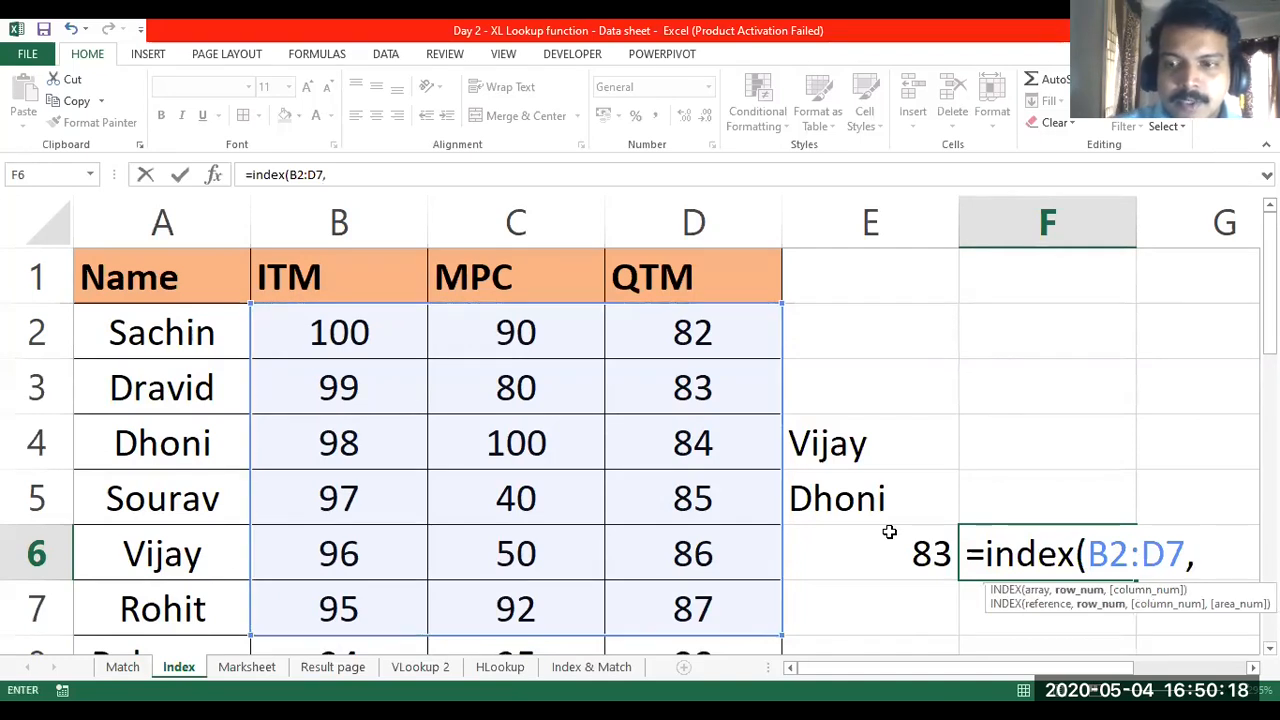
pyautogui.write(' 2,')
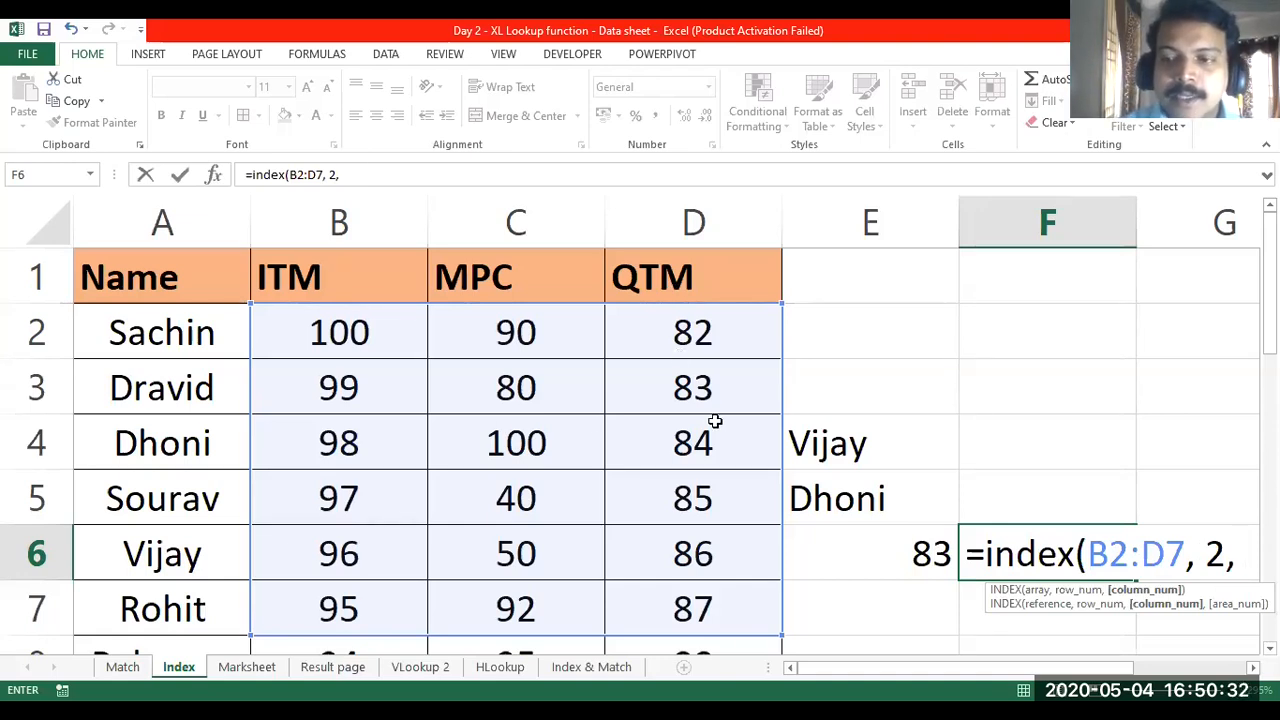
pyautogui.write('3)')
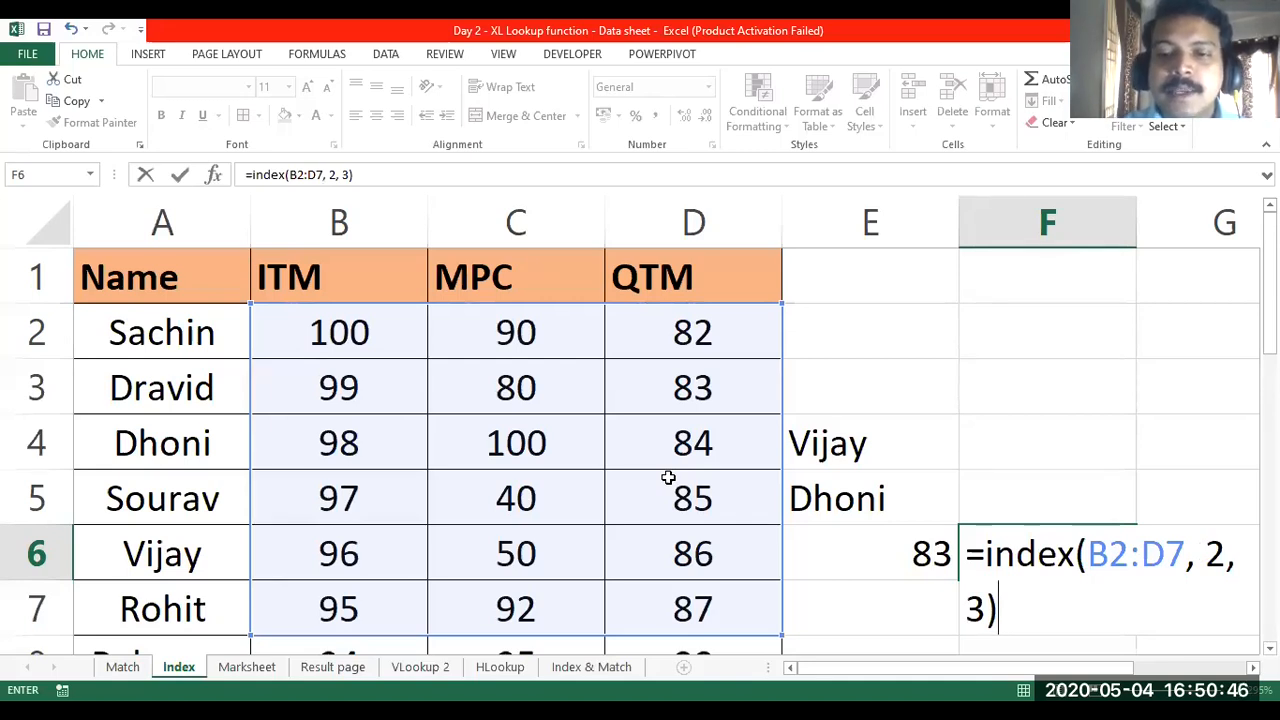
pyautogui.press('Return')
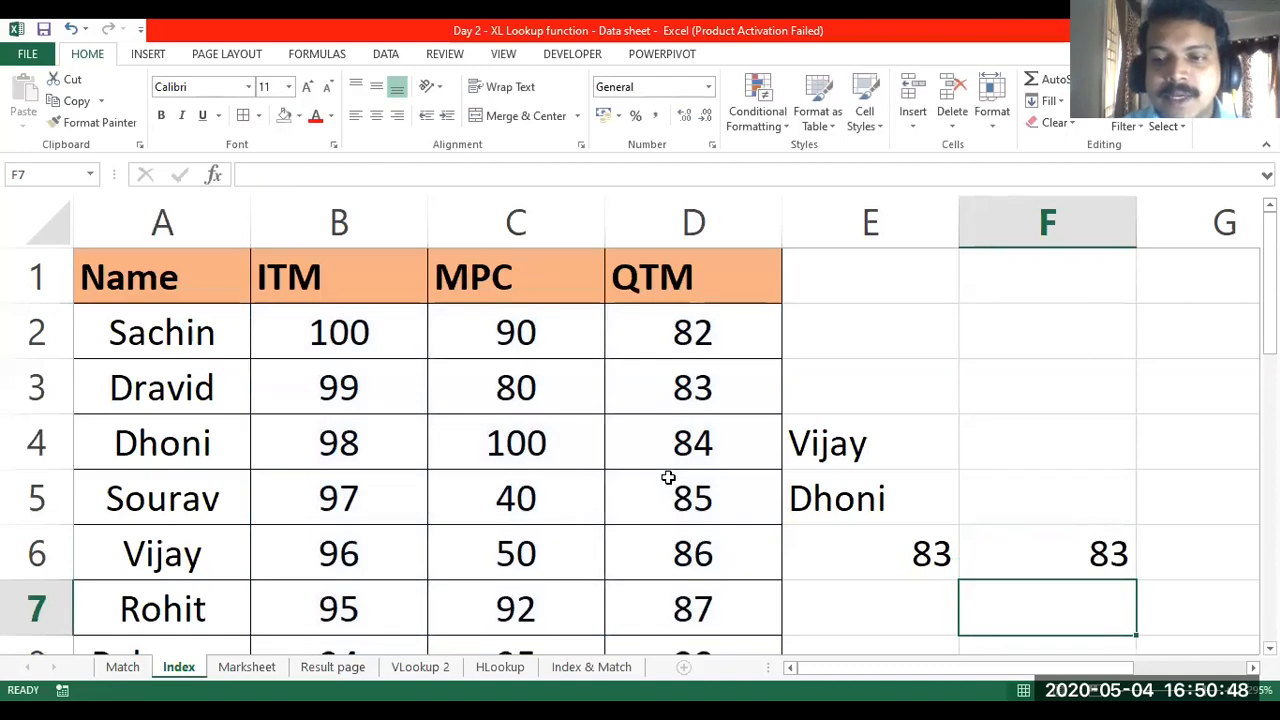
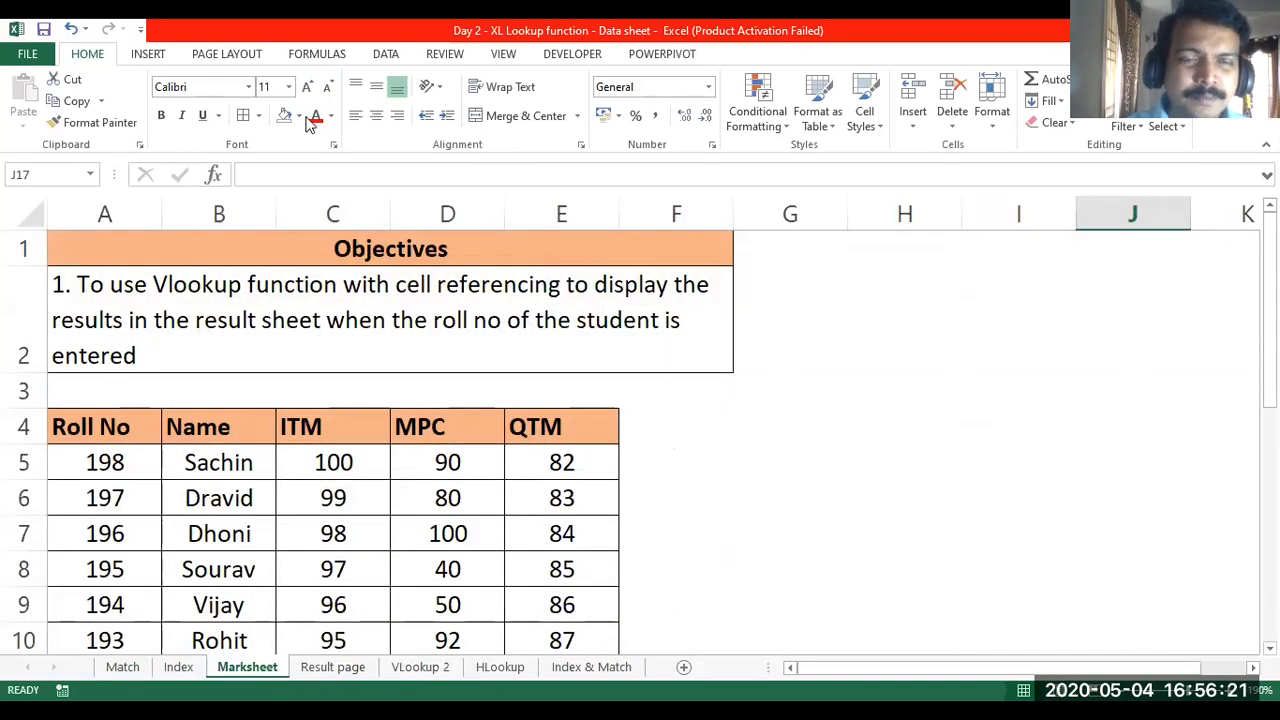
# - Examine the Marksheet table's Roll No column and the student records in rows 5 to 8
pyautogui.click(219, 498)
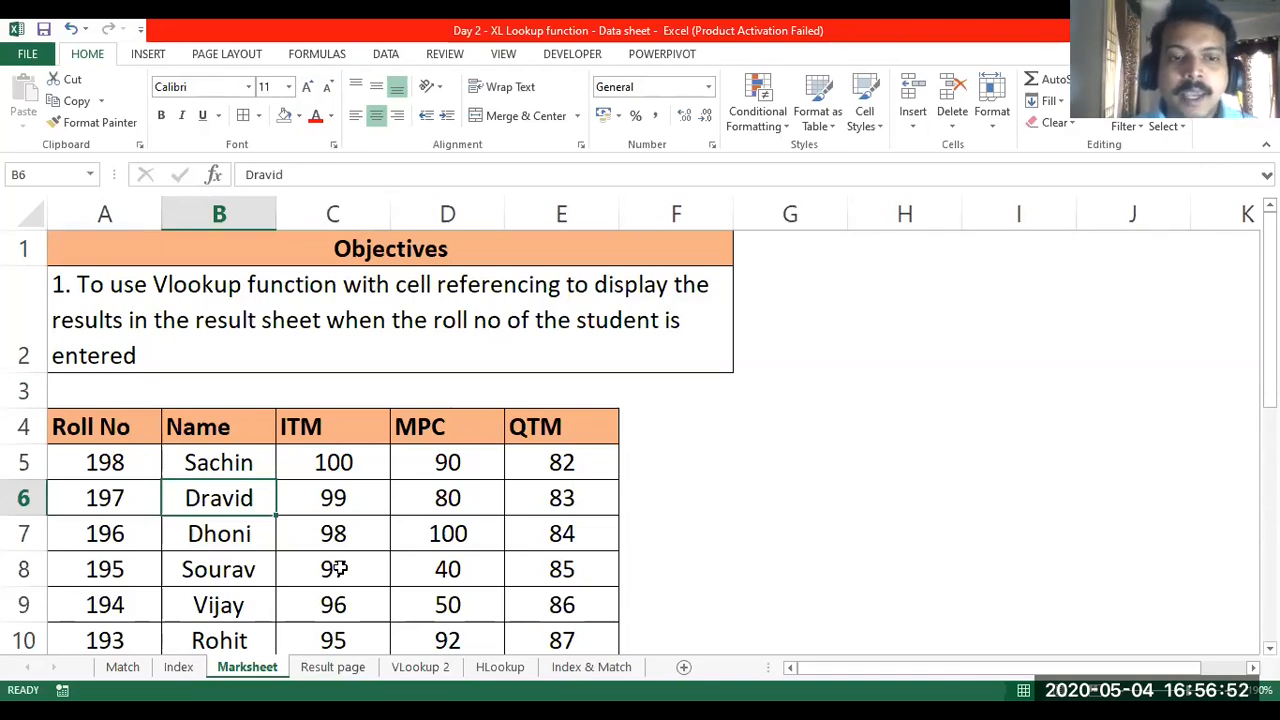
pyautogui.scroll(-1, 317, 483)
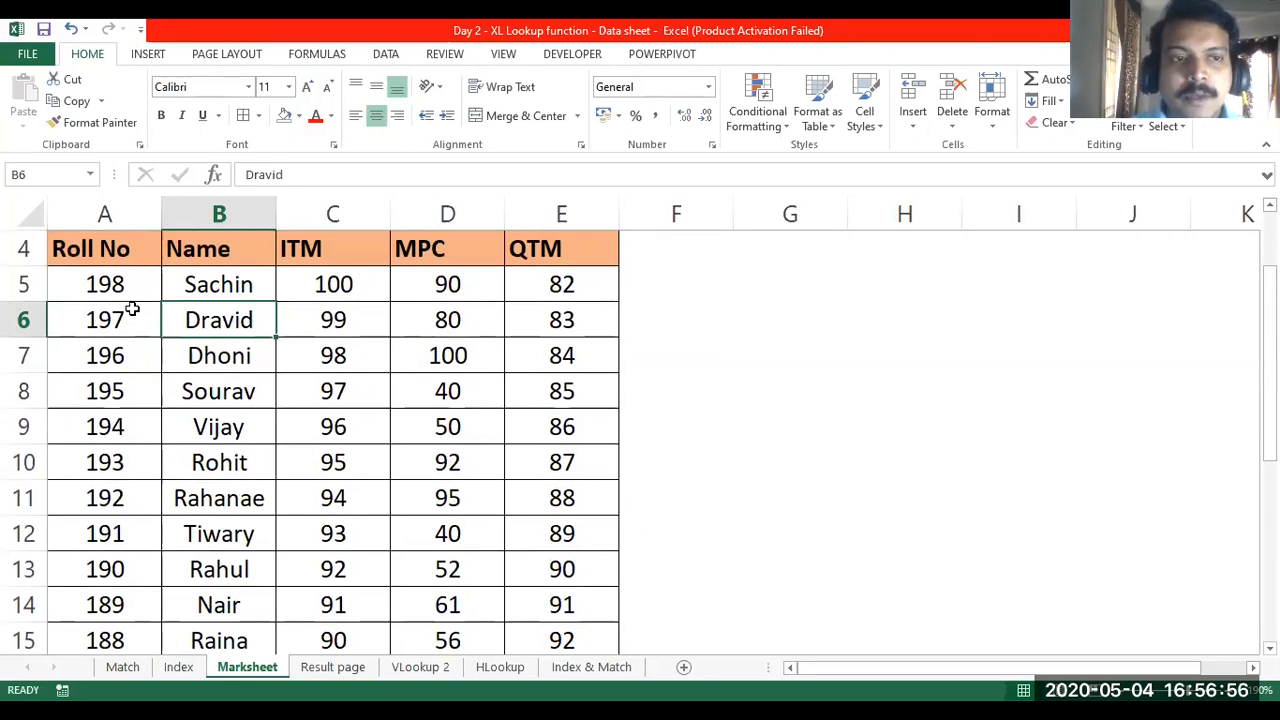
pyautogui.click(100, 249)
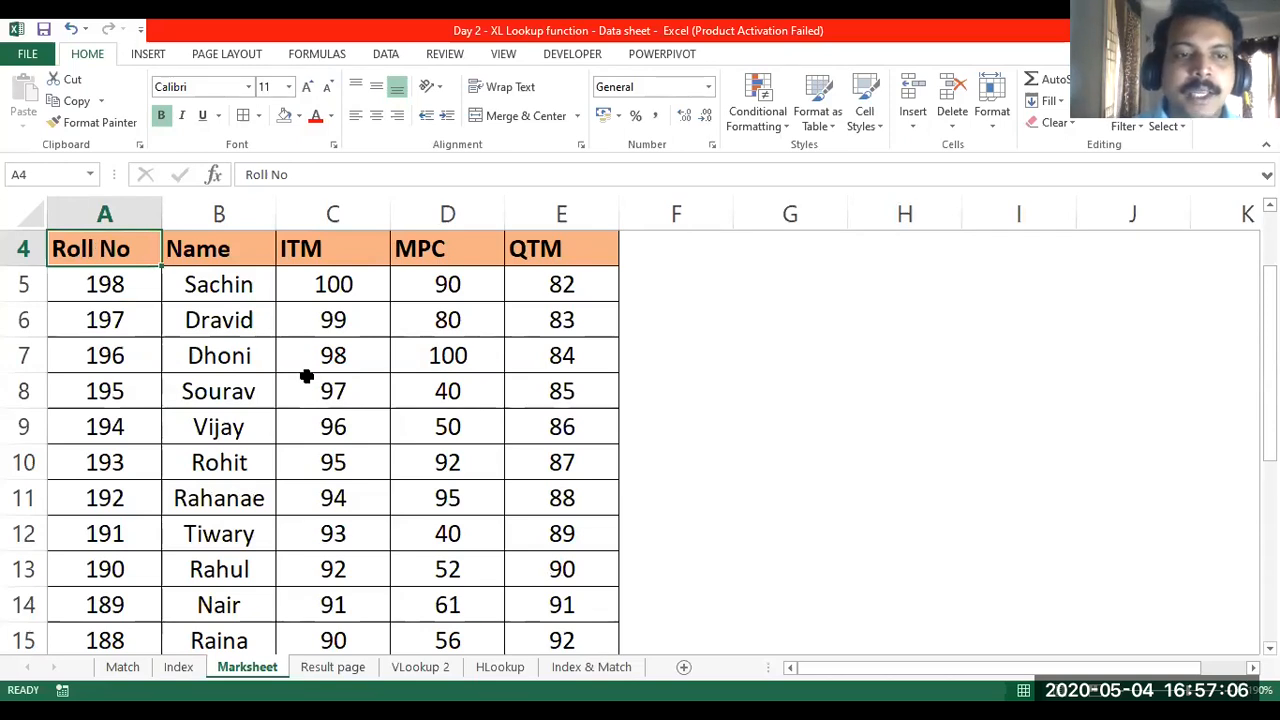
pyautogui.scroll(3, 250, 362)
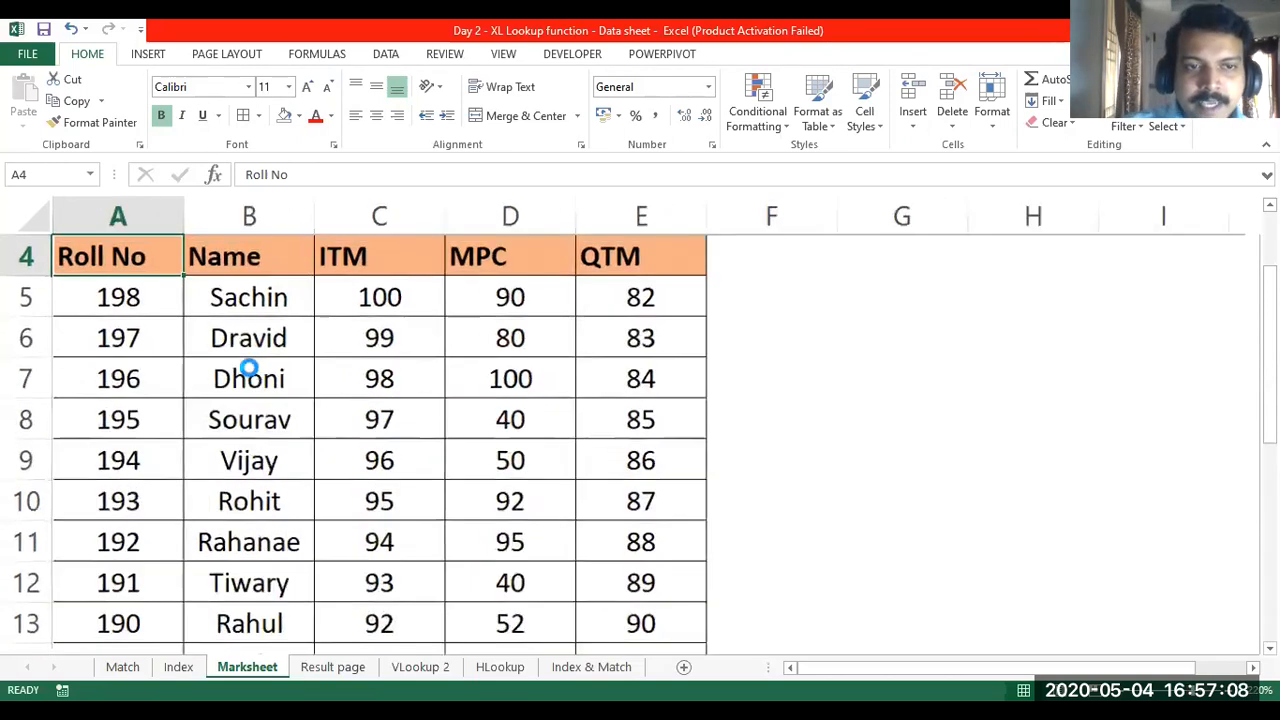
pyautogui.scroll(1, 250, 365)
pyautogui.scroll(-1, 250, 365)
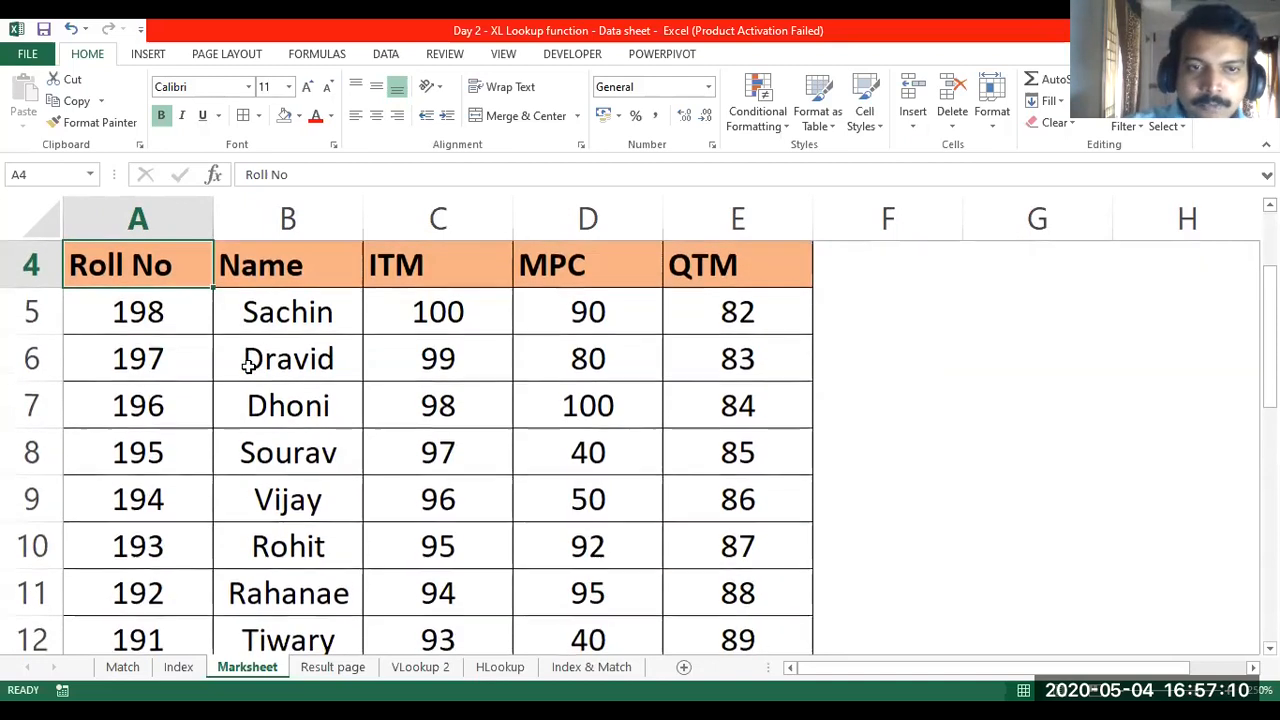
pyautogui.click(23, 310)
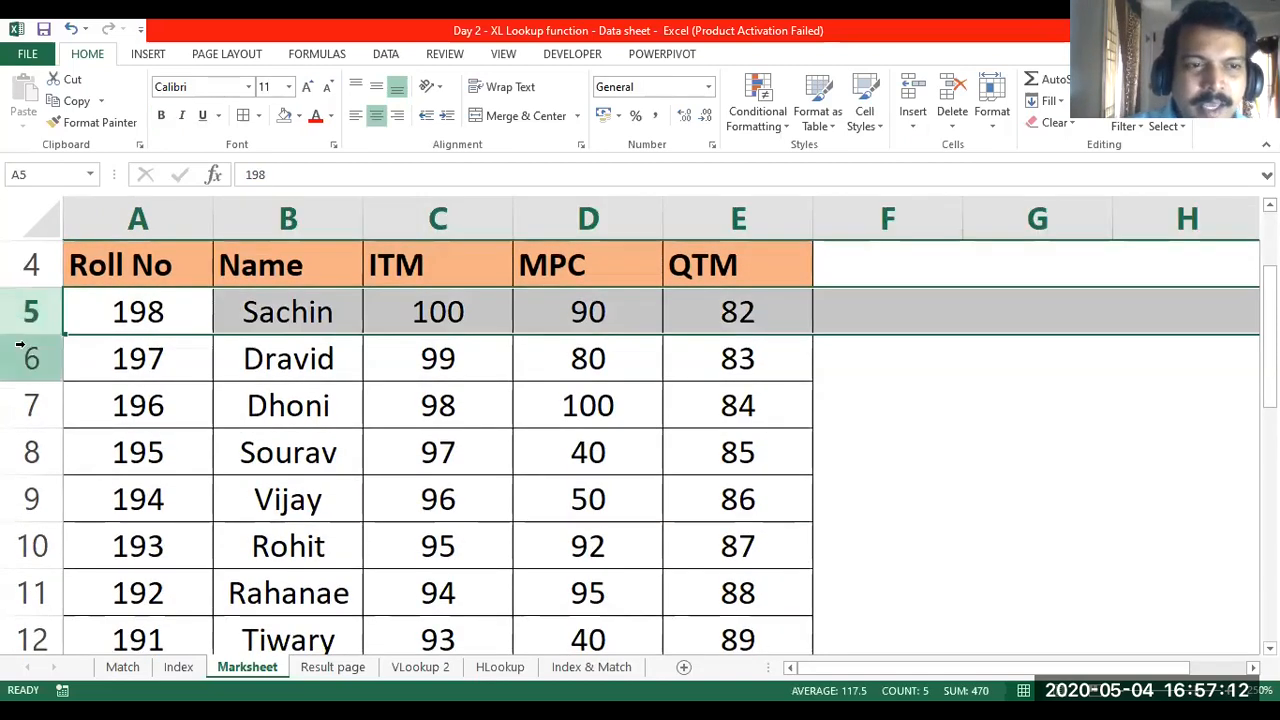
pyautogui.click(28, 358)
pyautogui.click(34, 404)
pyautogui.click(34, 452)
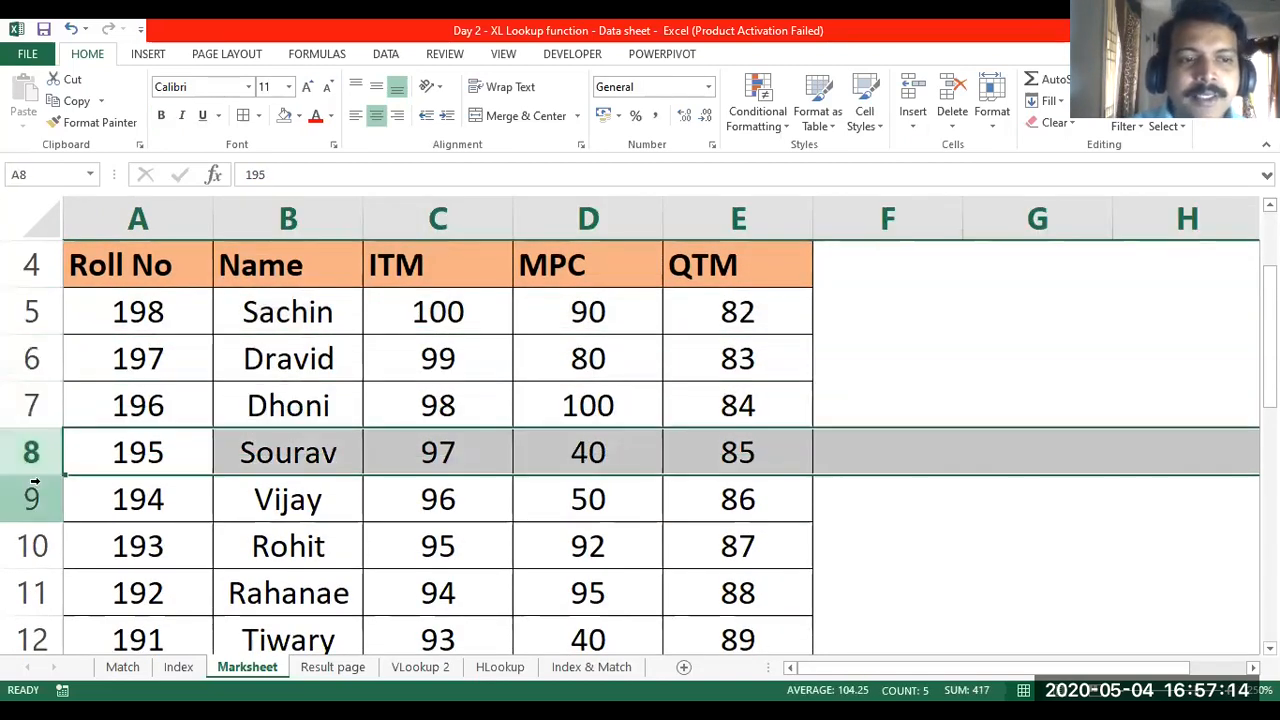
# - Examine the Marksheet student records in rows 5 to 9 and the Roll No column
pyautogui.click(33, 490)
pyautogui.click(34, 310)
pyautogui.click(33, 370)
pyautogui.click(32, 402)
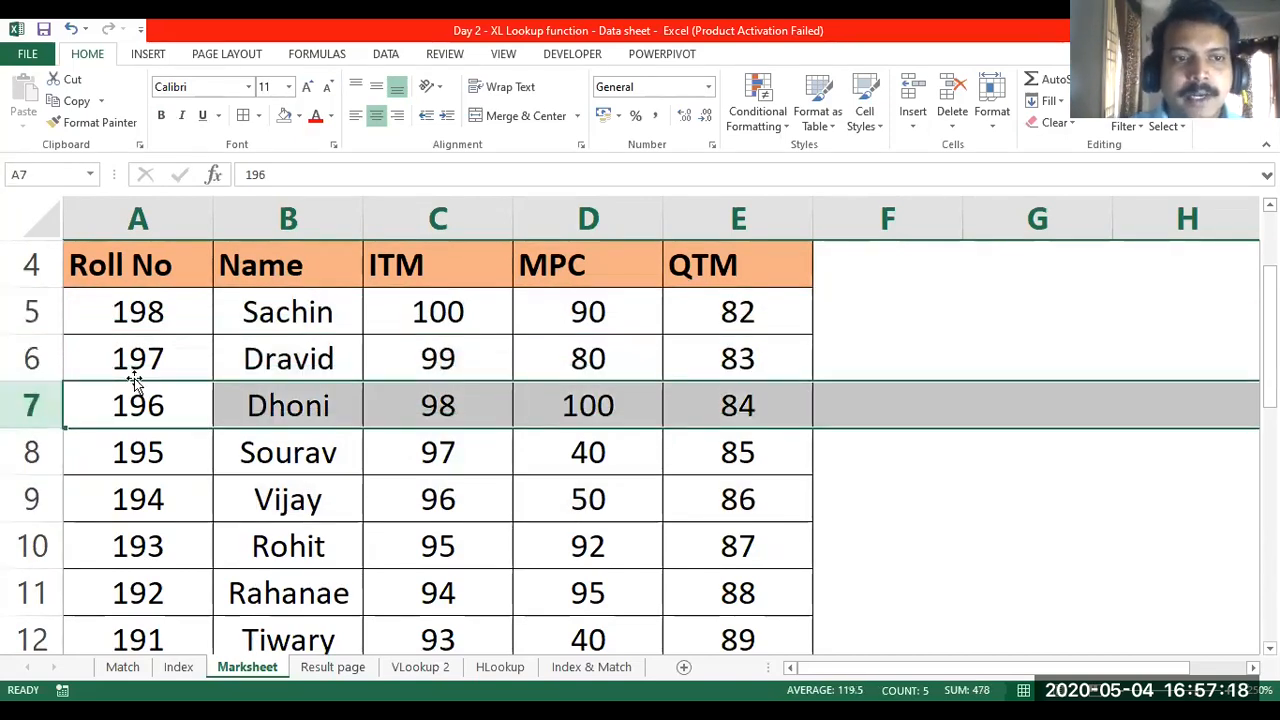
pyautogui.click(116, 322)
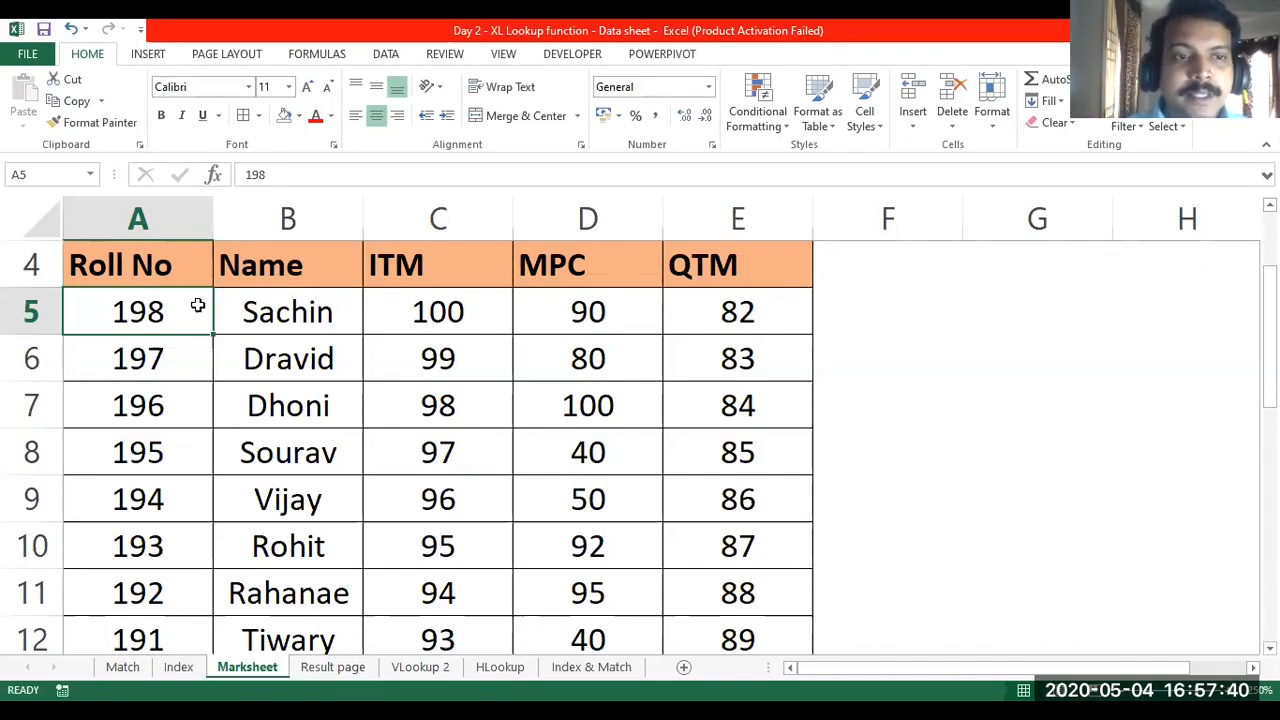
pyautogui.click(135, 219)
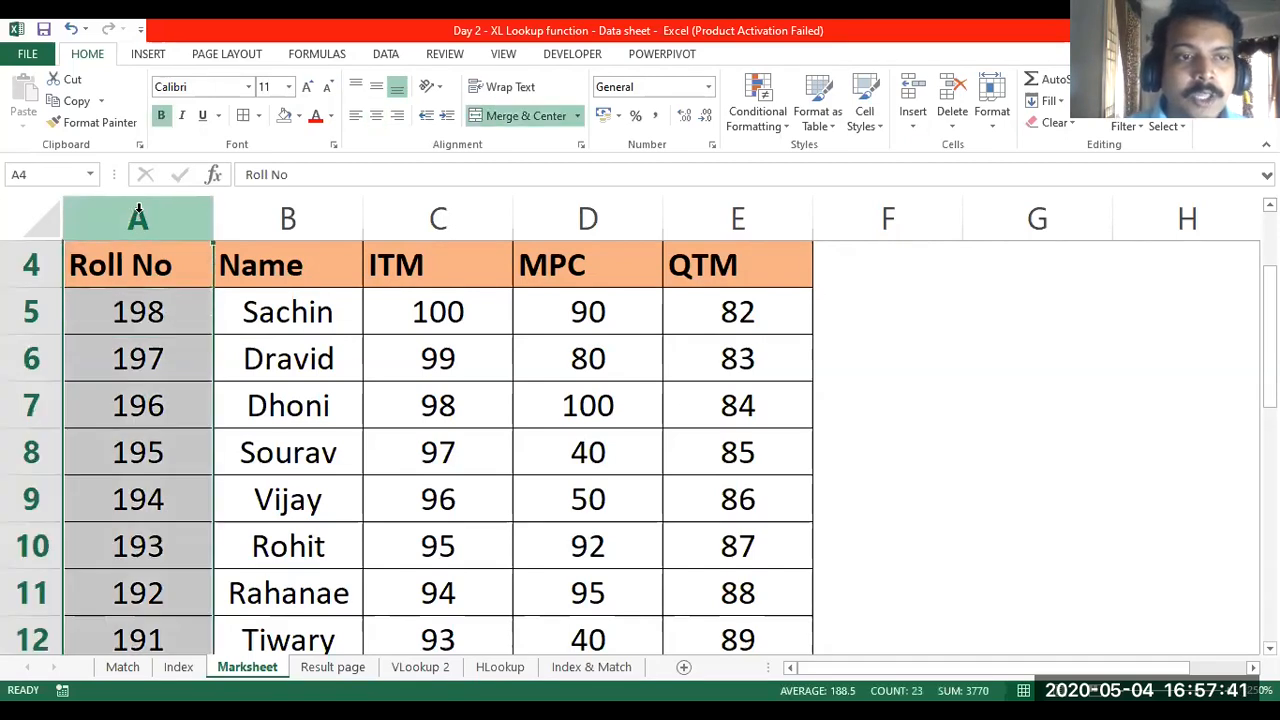
pyautogui.click(146, 314)
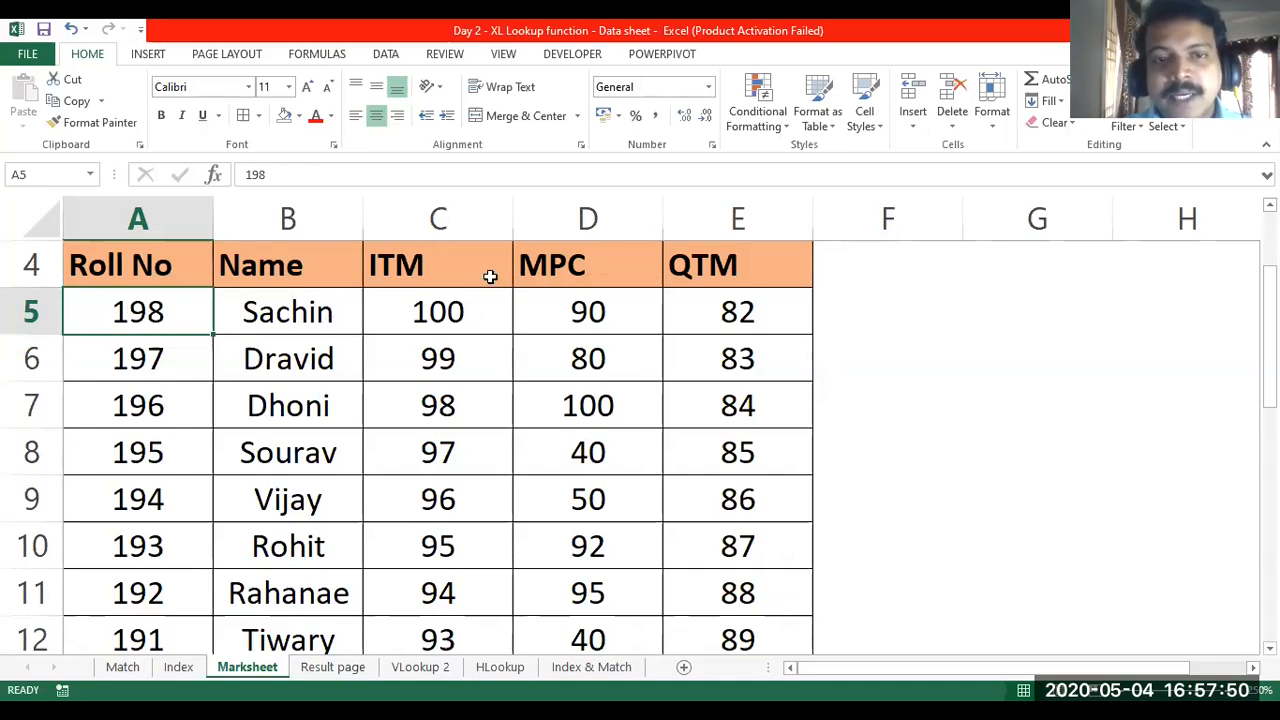
# - Examine the marks across row 5, the QTM column and the student record in row 6 of the Marksheet
pyautogui.click(728, 303)
pyautogui.moveTo(149, 323); pyautogui.dragTo(824, 321)
pyautogui.click(746, 209)
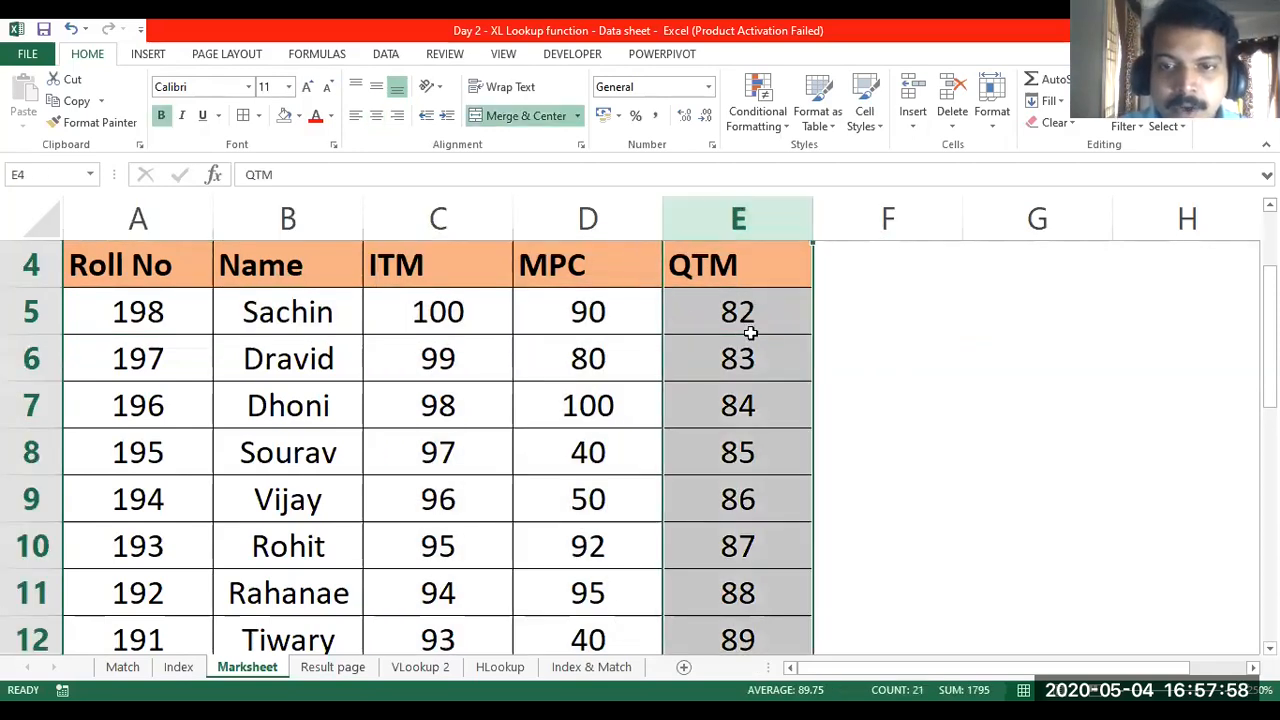
pyautogui.click(748, 323)
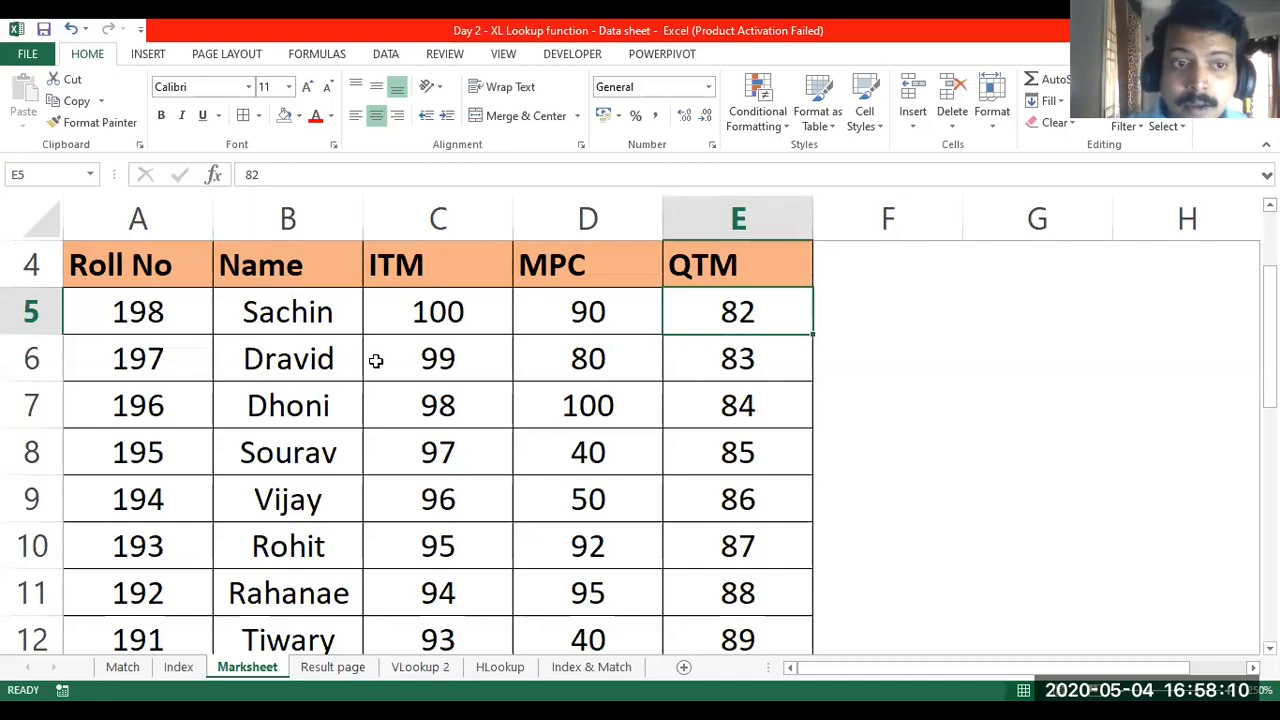
pyautogui.click(200, 366)
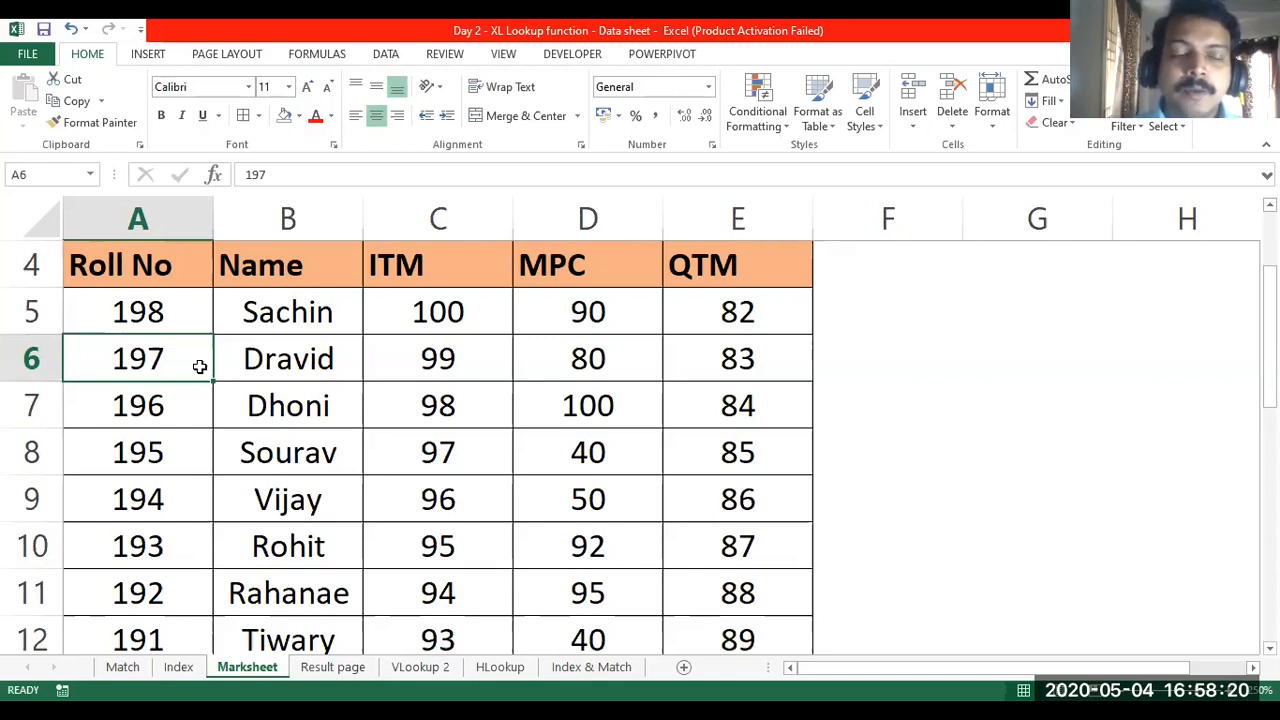
pyautogui.click(20, 358)
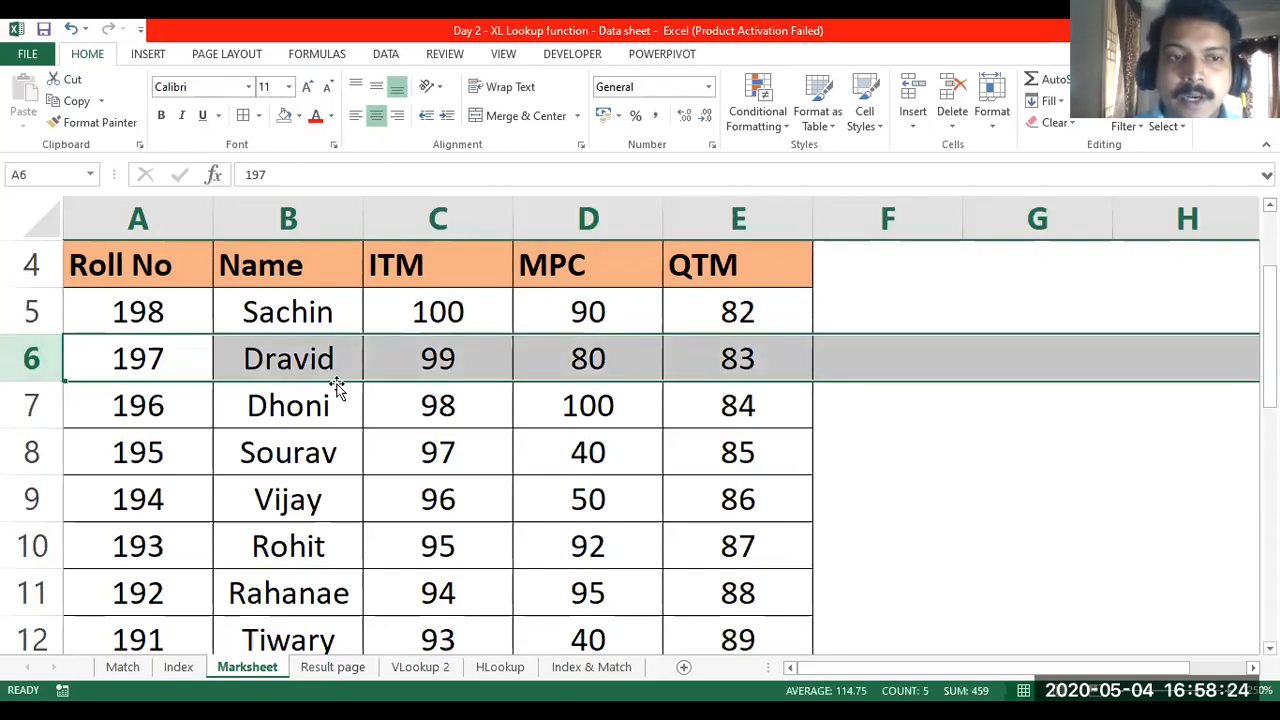
pyautogui.click(178, 328)
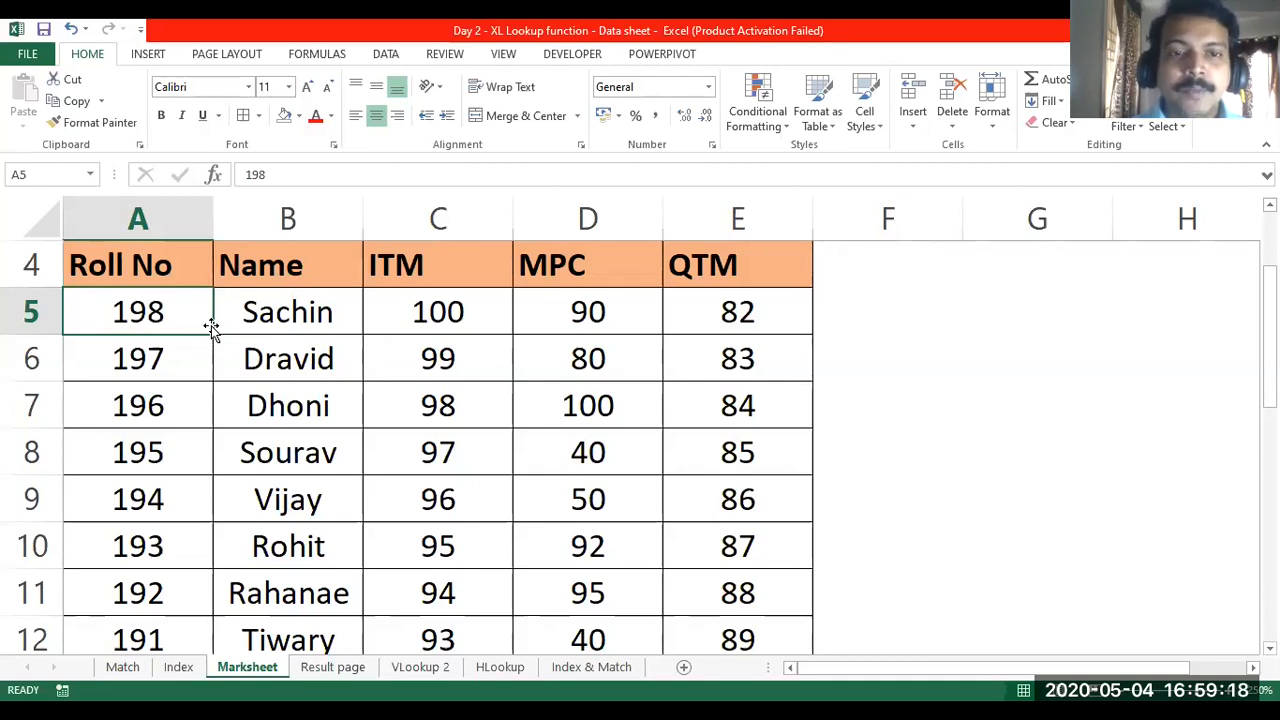
pyautogui.moveTo(430, 305); pyautogui.dragTo(649, 306)
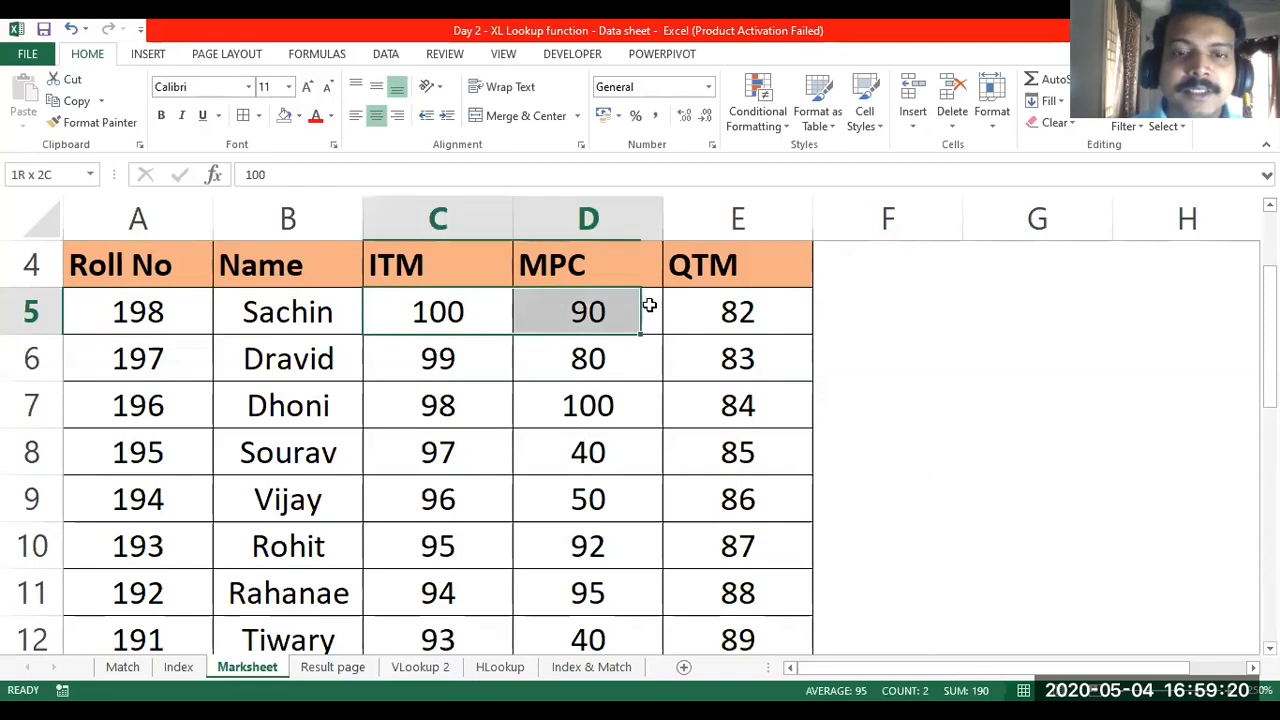
pyautogui.click(338, 292)
pyautogui.click(408, 311)
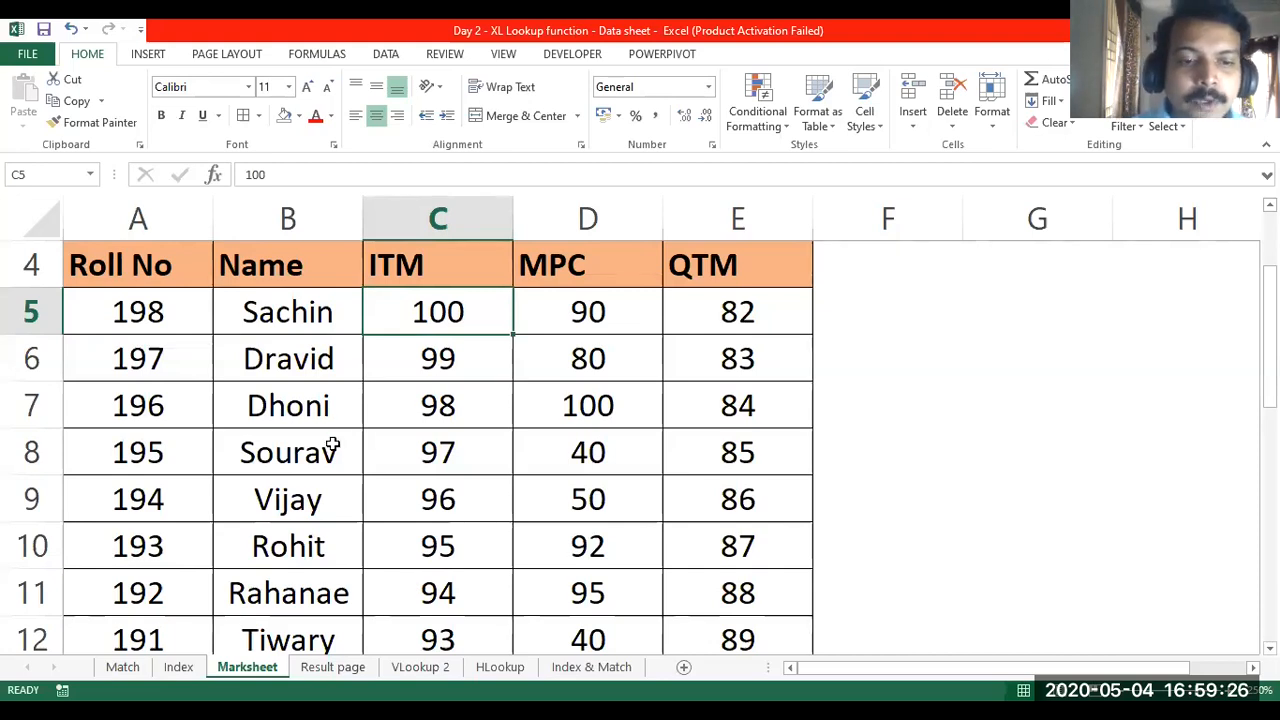
# - Review the Result page layout, with its roll number cell B1 and student name cell B2, against the Marksheet
pyautogui.click(313, 667)
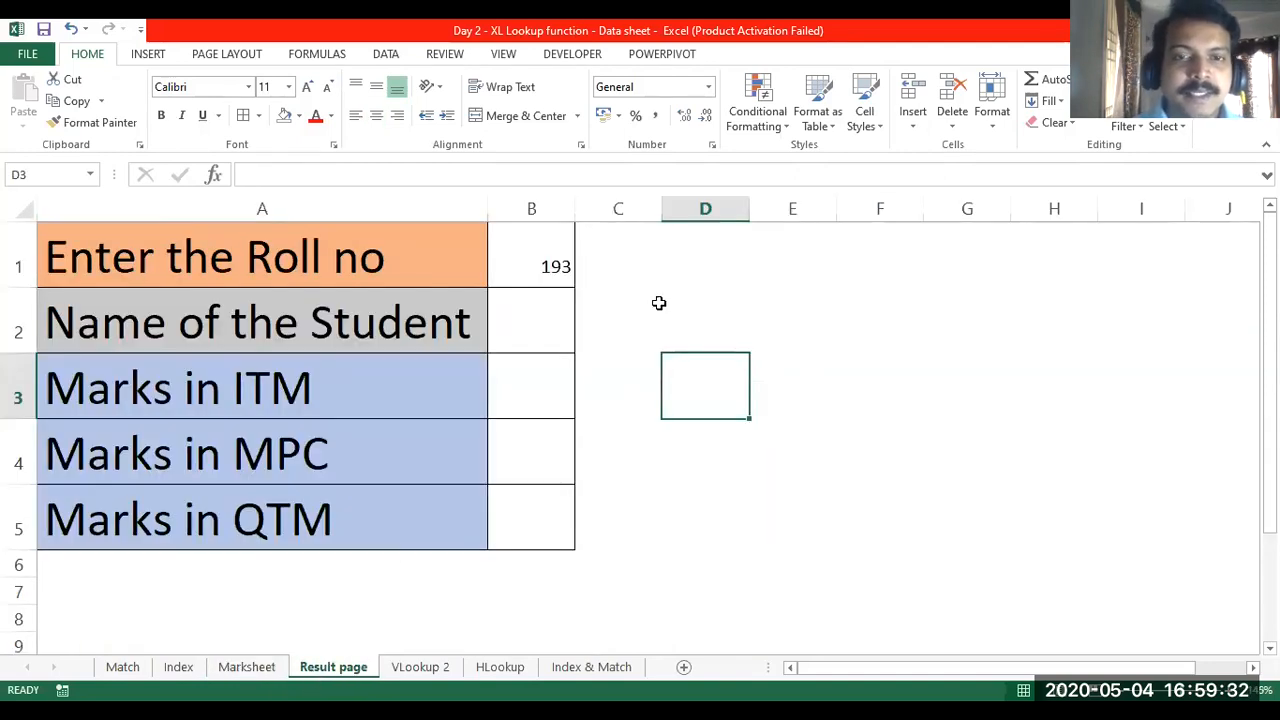
pyautogui.scroll(3, 586, 485)
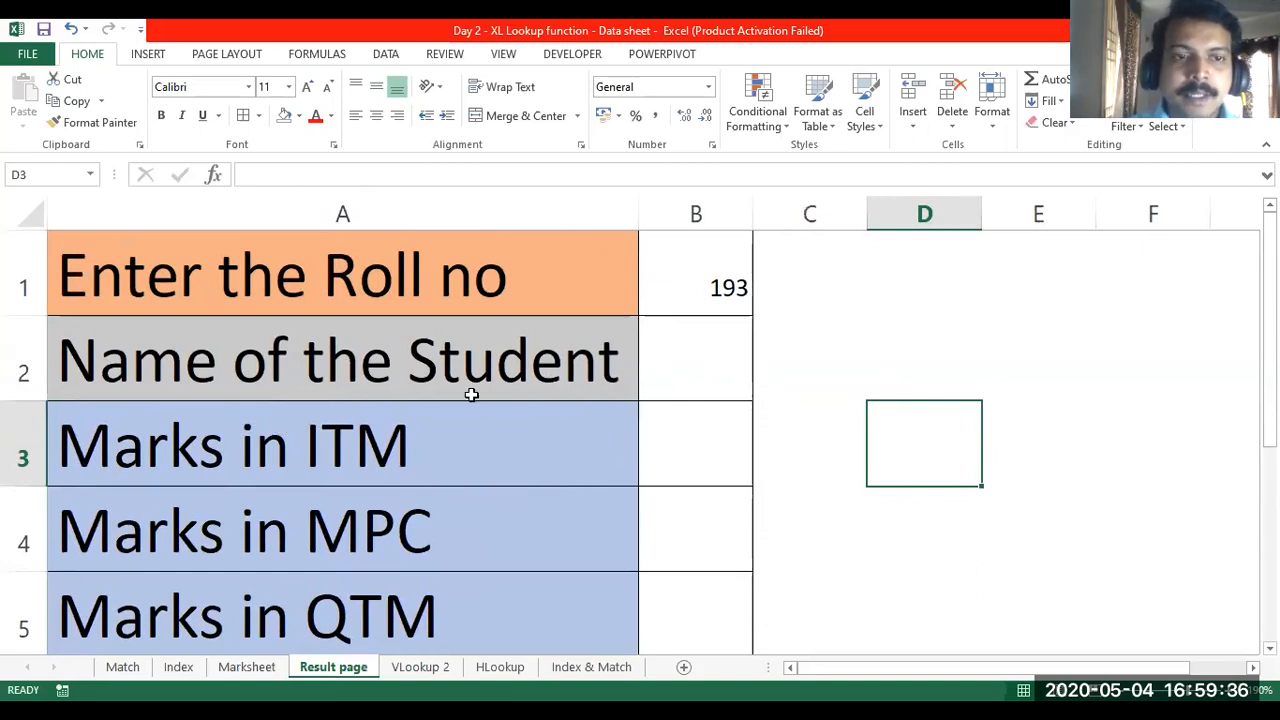
pyautogui.scroll(-1, 464, 441)
pyautogui.scroll(1, 464, 441)
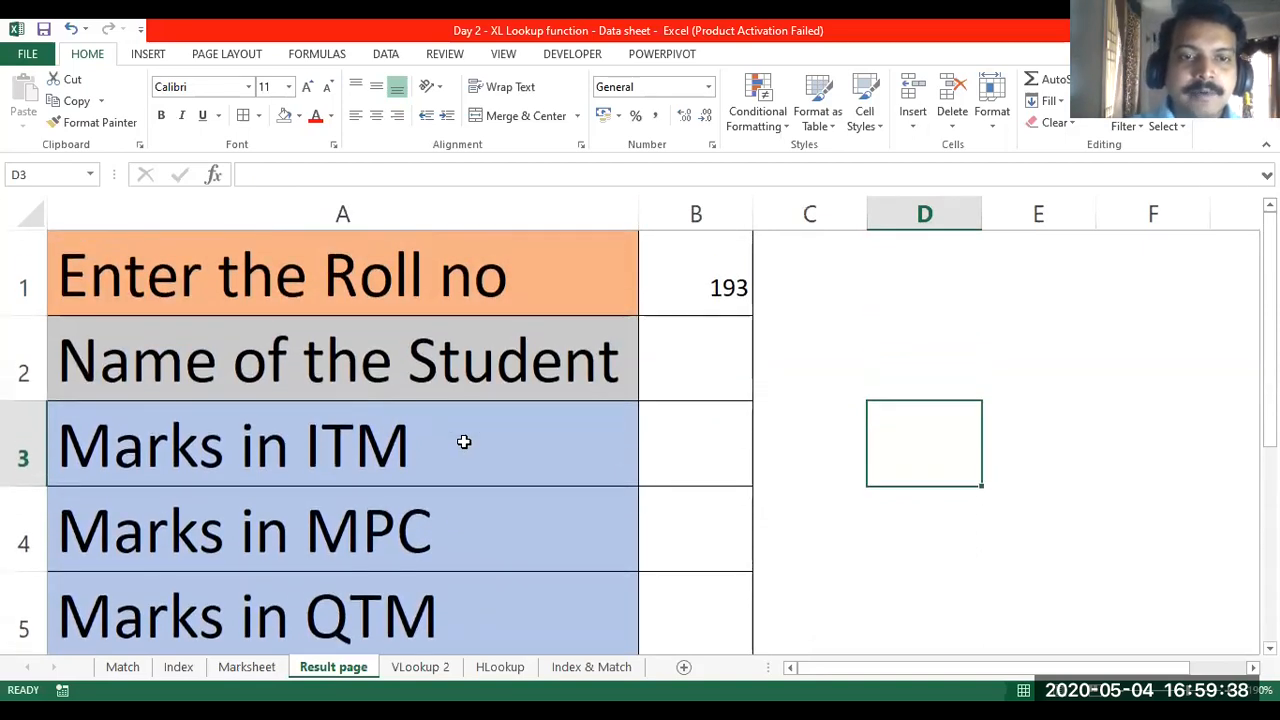
pyautogui.click(247, 666)
pyautogui.click(330, 668)
pyautogui.click(700, 289)
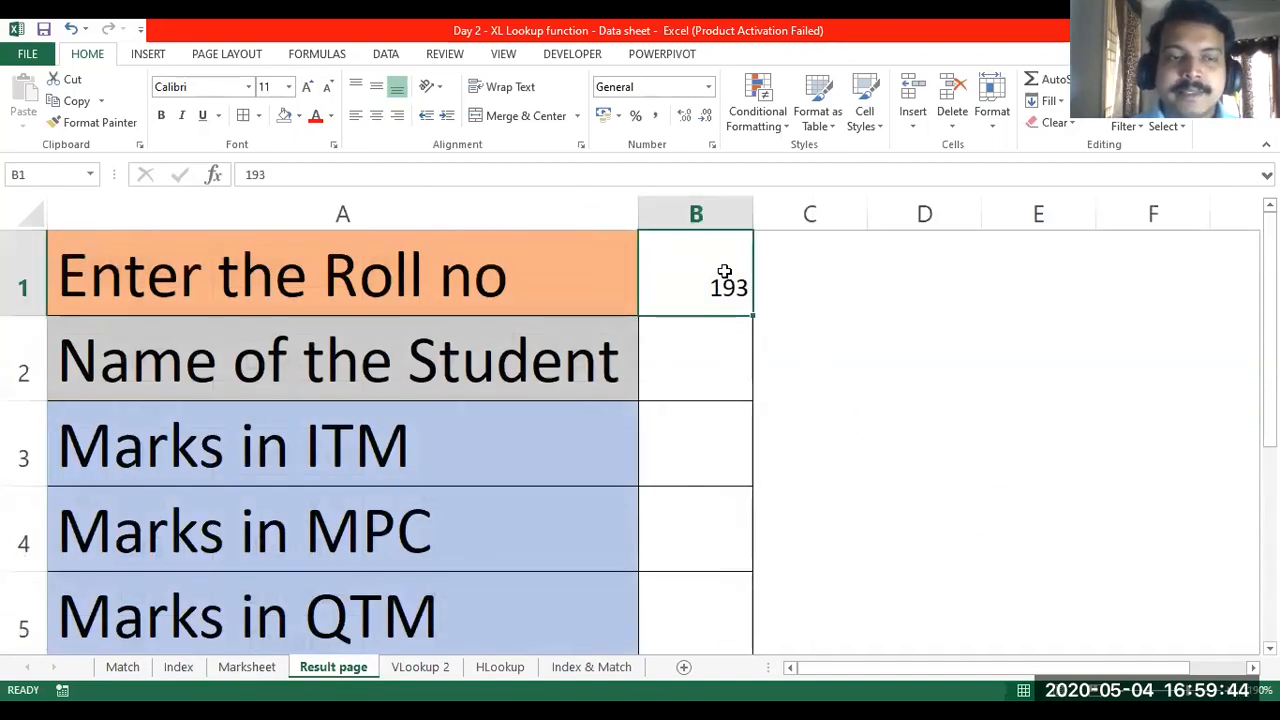
pyautogui.click(705, 349)
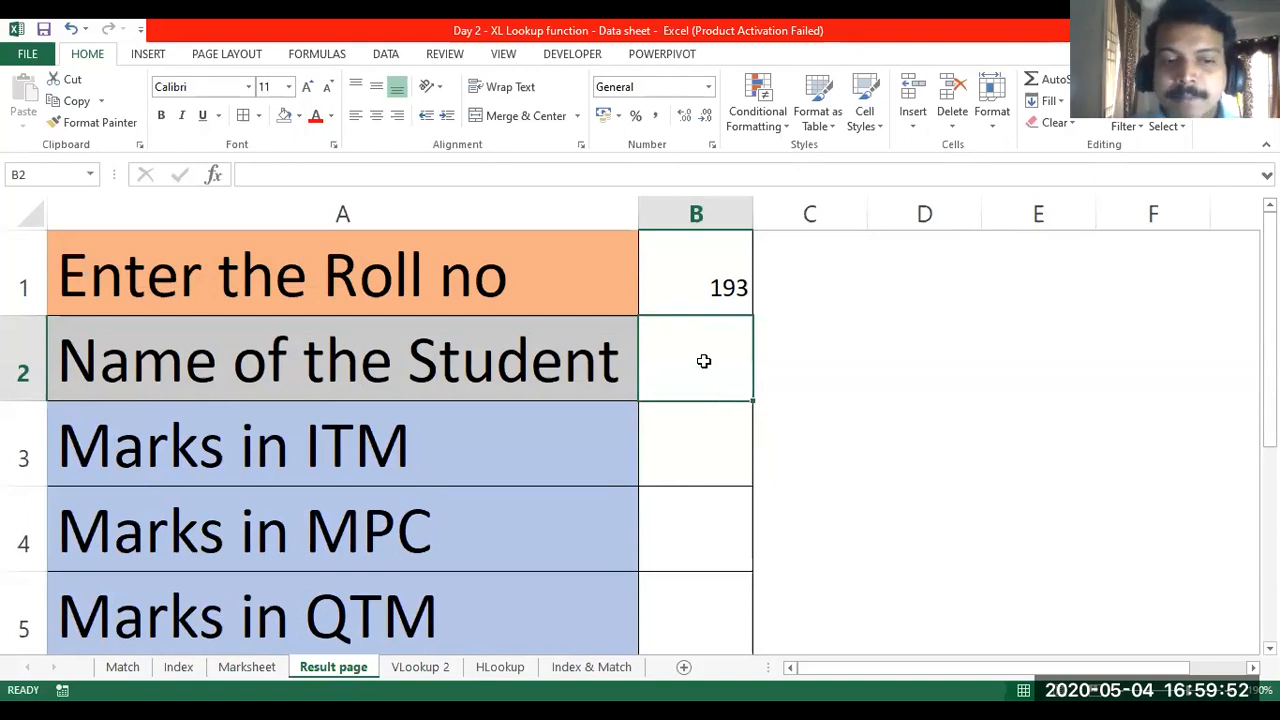
# - Trace the roll number in B1 of the Result page to its record and student name in the Marksheet
pyautogui.click(240, 667)
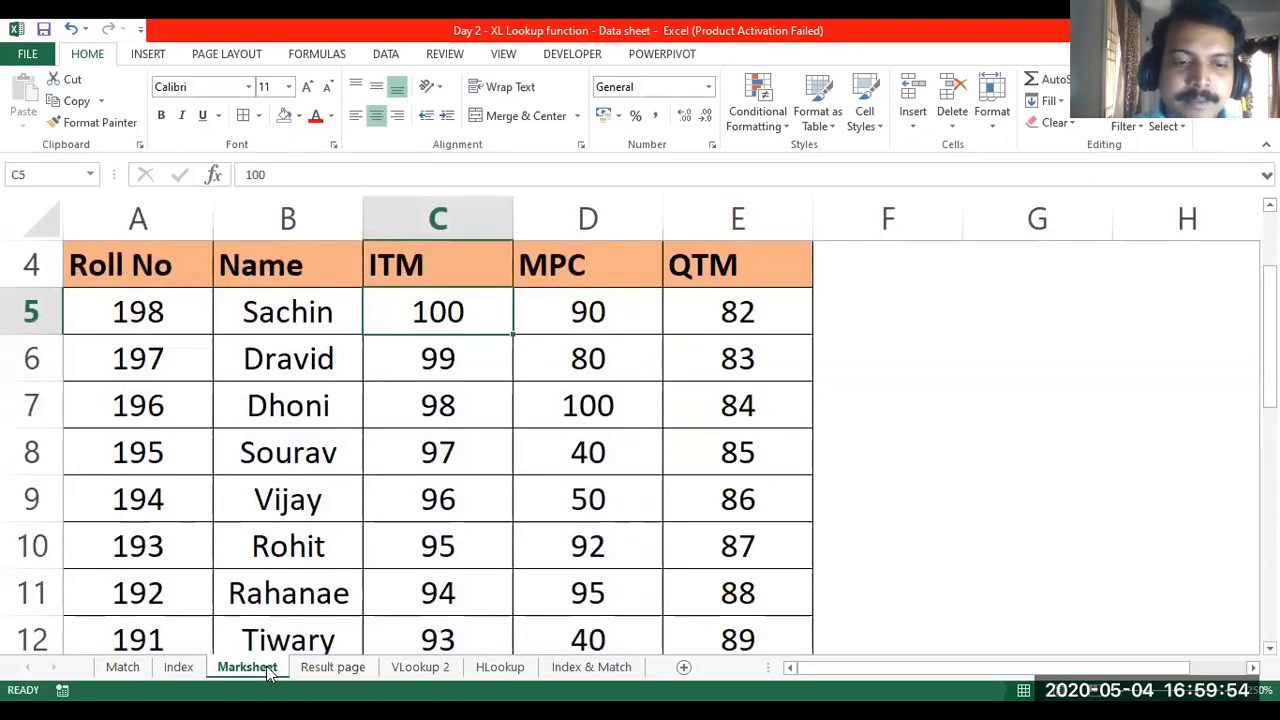
pyautogui.click(330, 667)
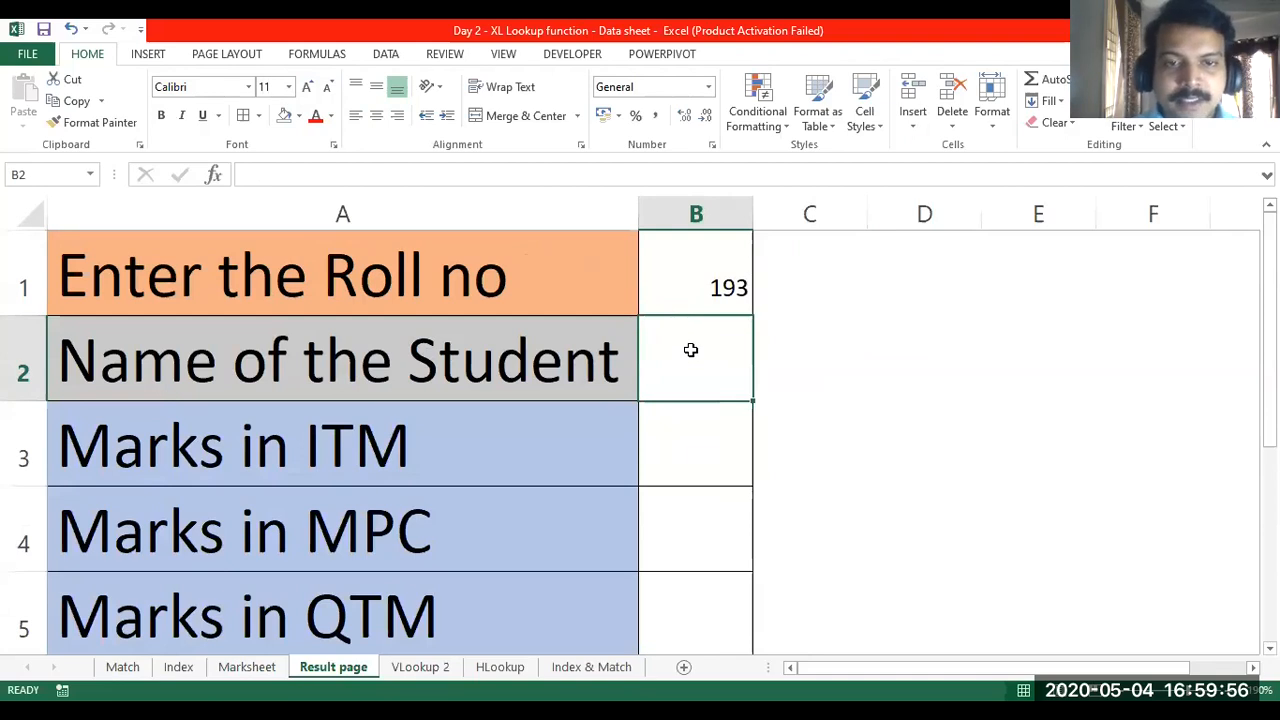
pyautogui.click(717, 288)
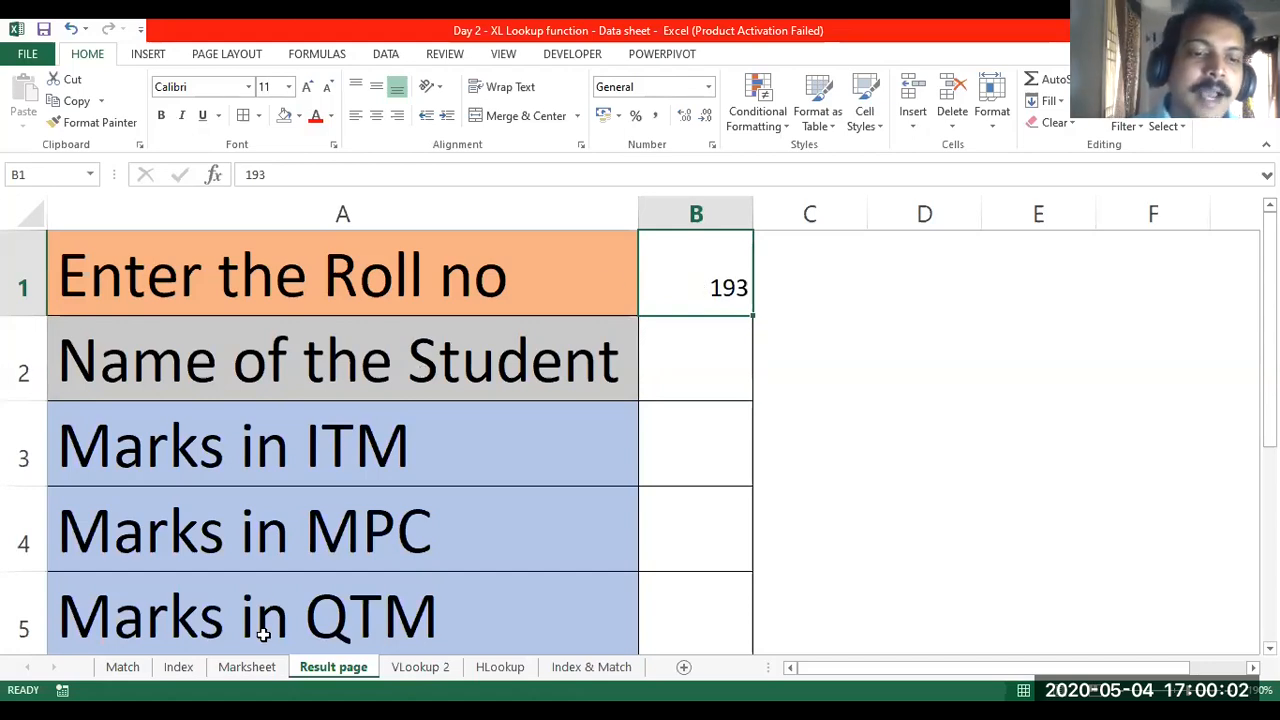
pyautogui.click(247, 667)
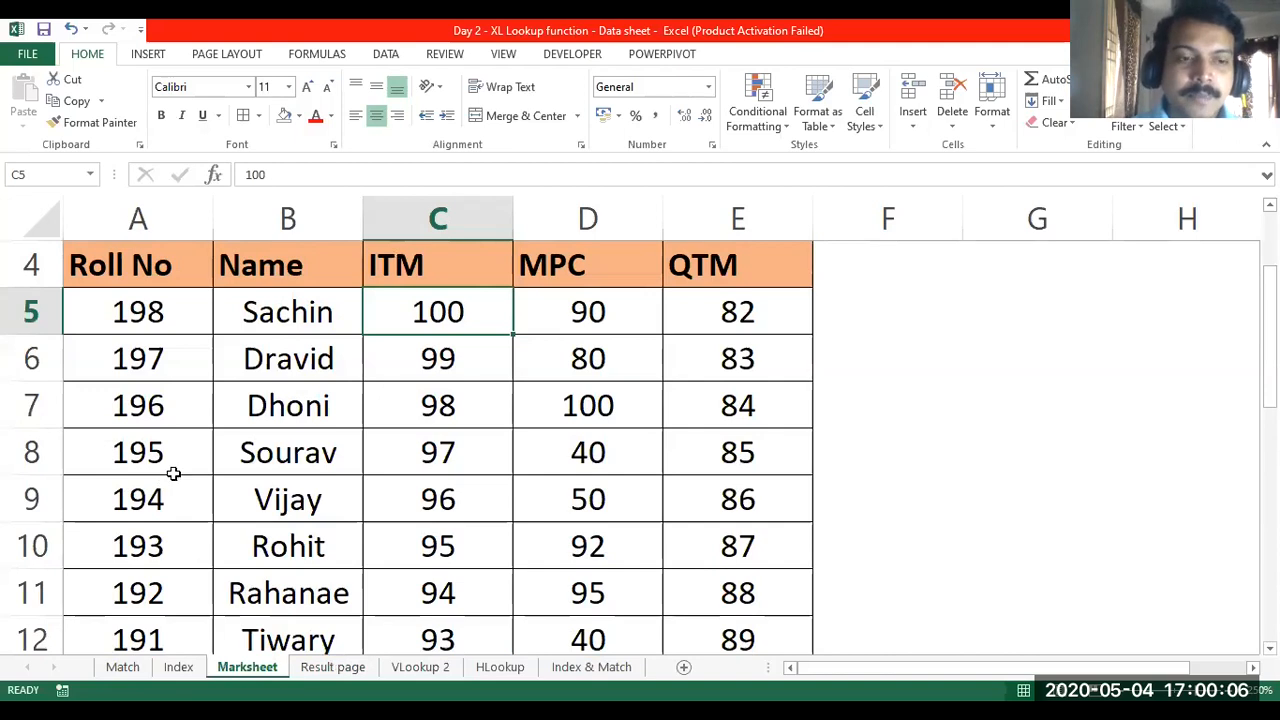
pyautogui.click(170, 545)
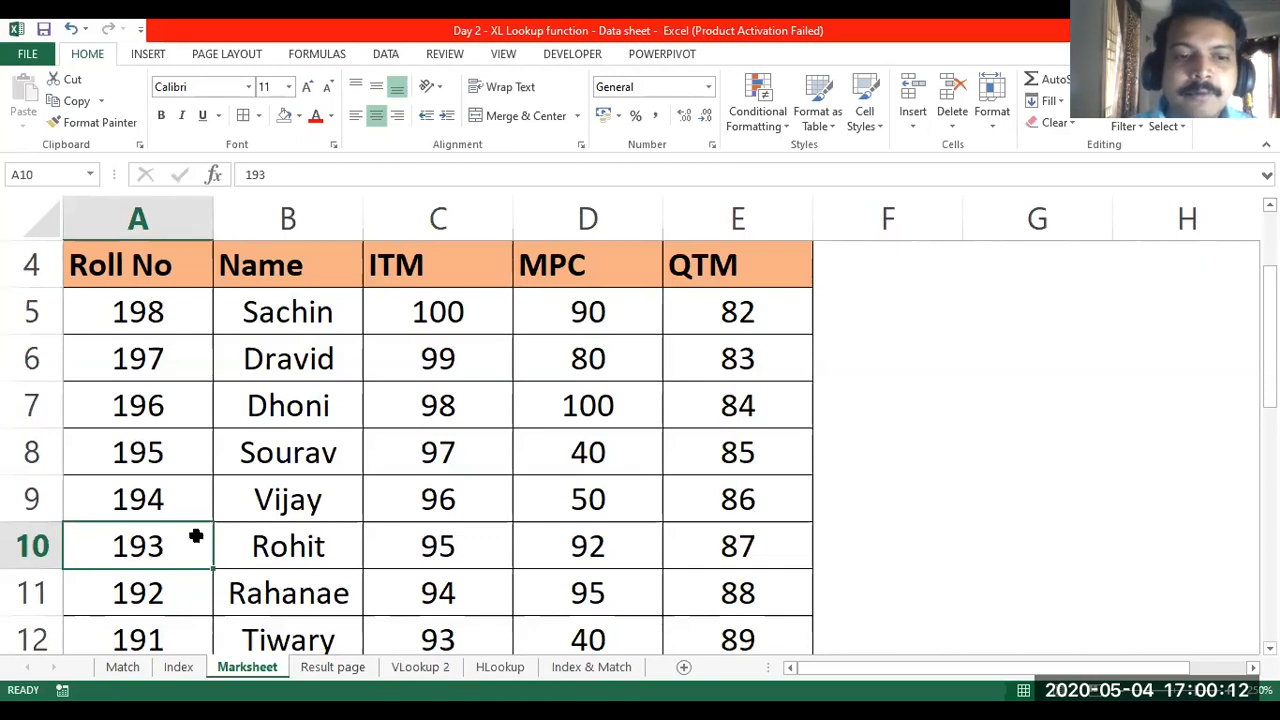
pyautogui.click(267, 540)
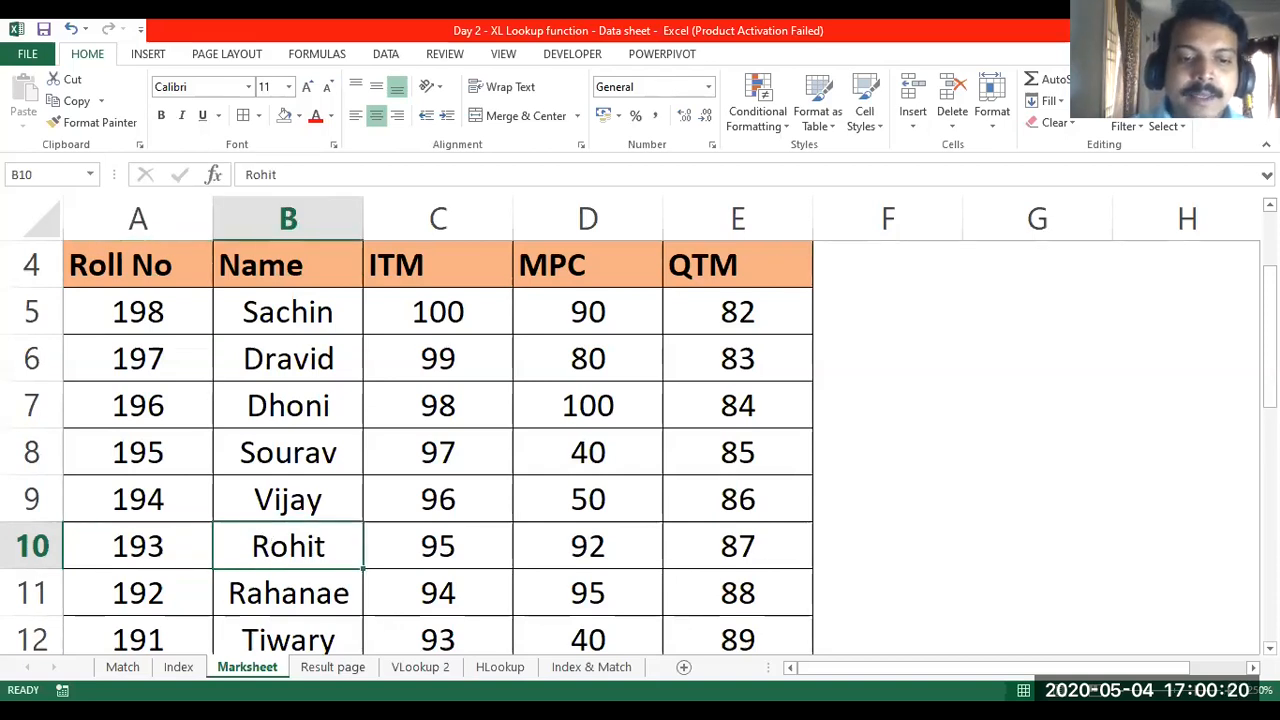
# - Start a VLOOKUP formula in B2 of the Result page with the roll number in B1 as the lookup value
pyautogui.click(333, 667)
pyautogui.click(667, 381)
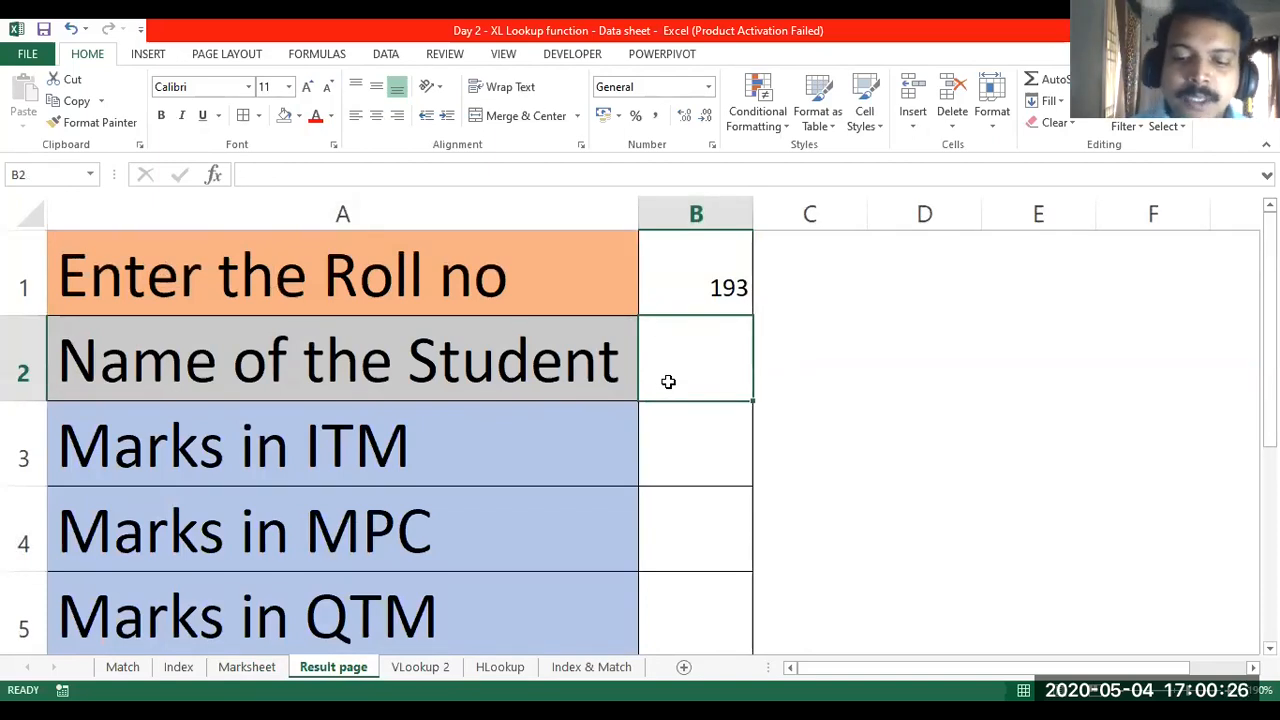
pyautogui.write('=')
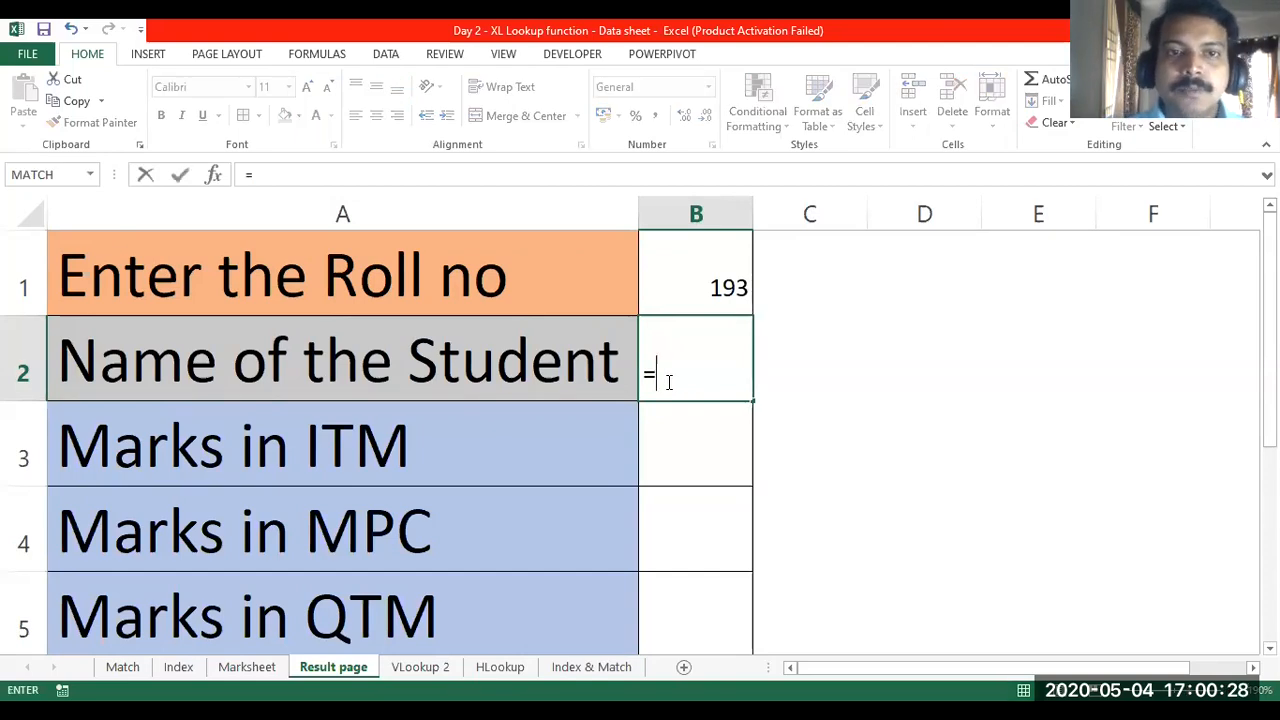
pyautogui.write('vl')
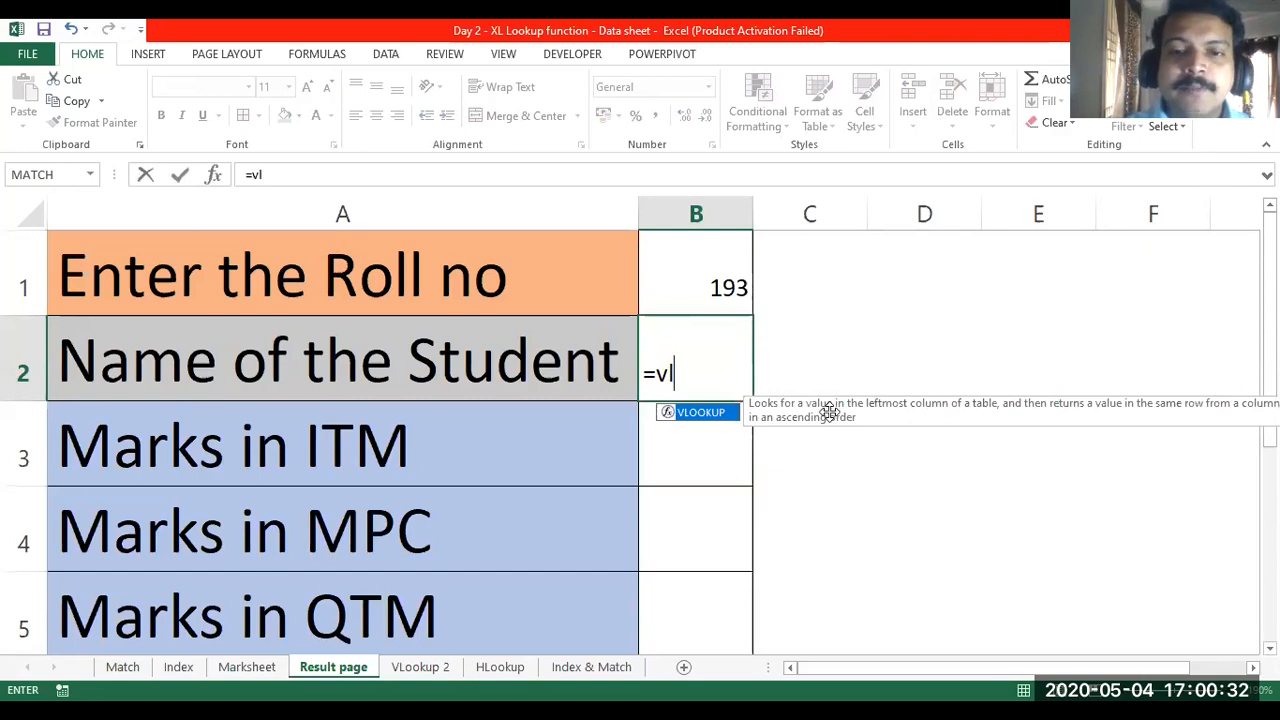
pyautogui.doubleClick(703, 418)
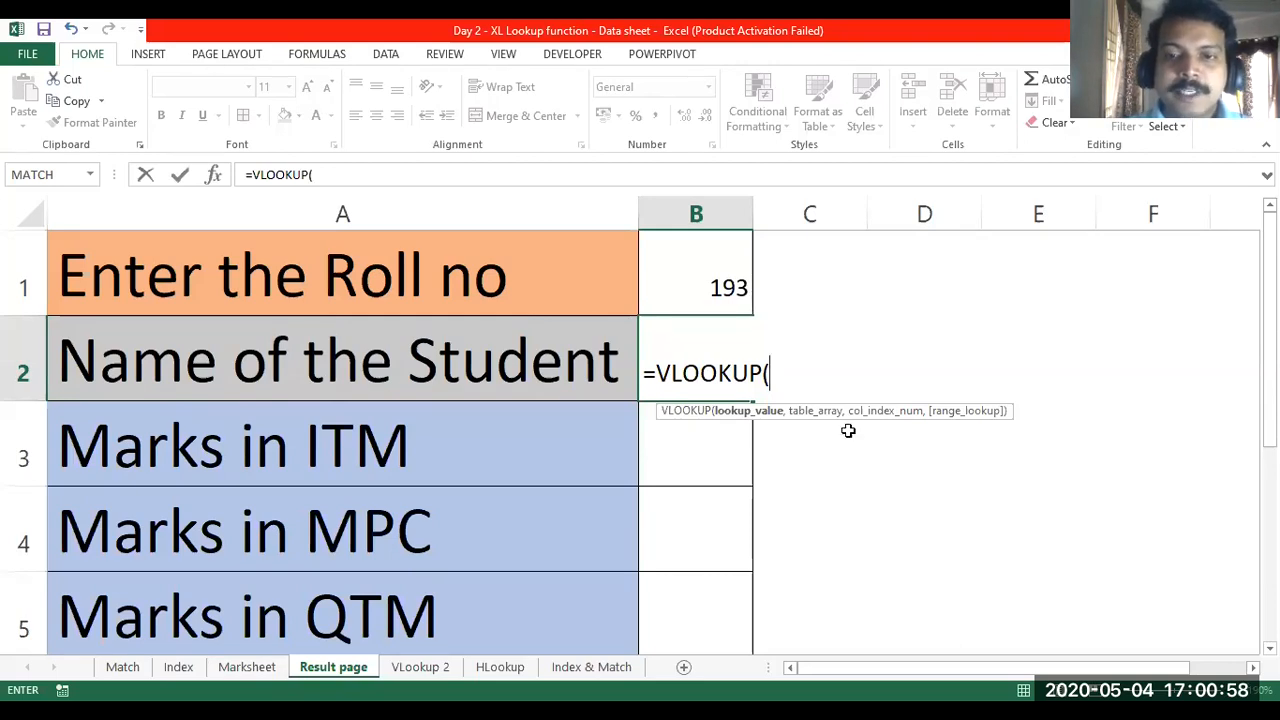
pyautogui.click(704, 276)
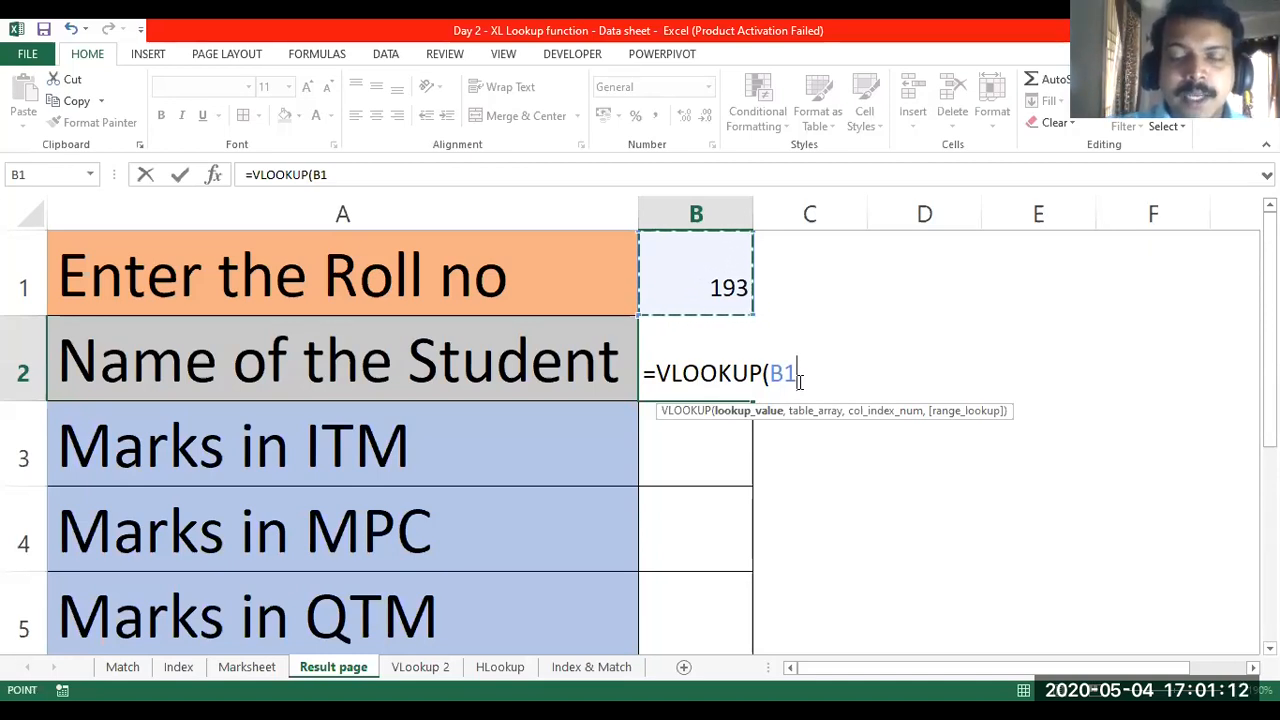
pyautogui.write(',')
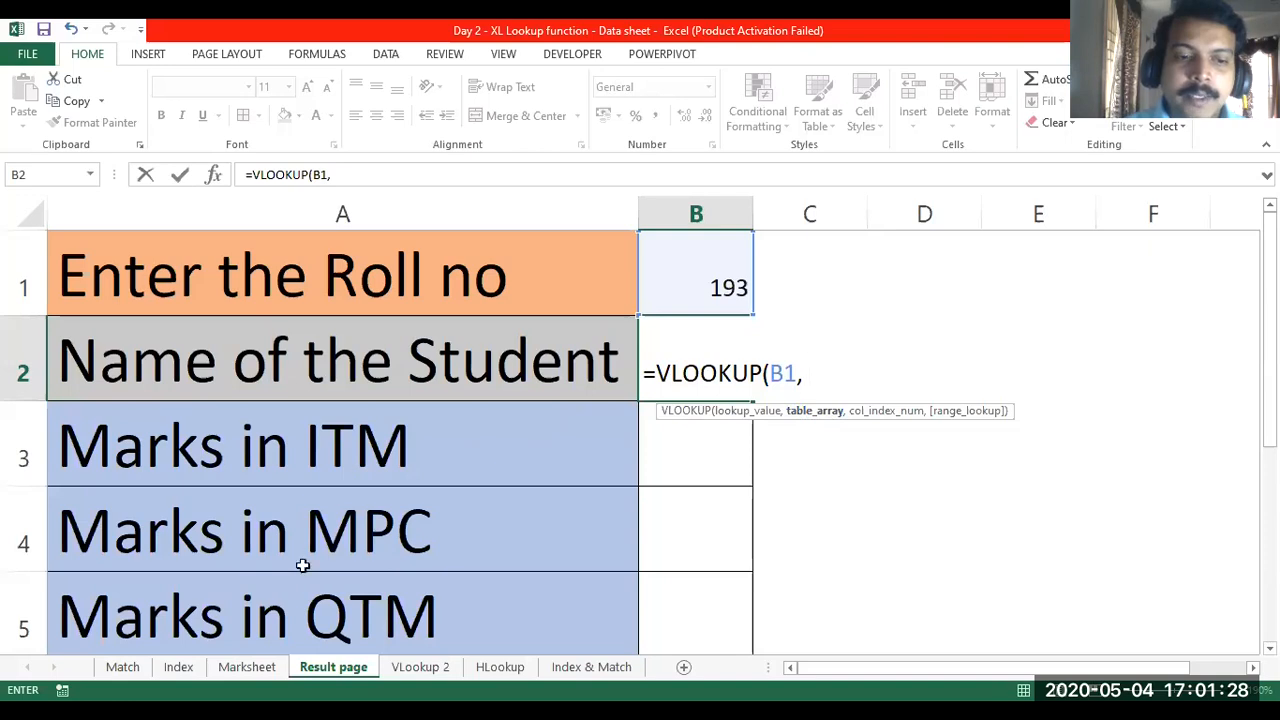
# - Continue the B2 VLOOKUP with Marksheet range A5:E24 as the table array and 2 as the column index number
pyautogui.click(250, 667)
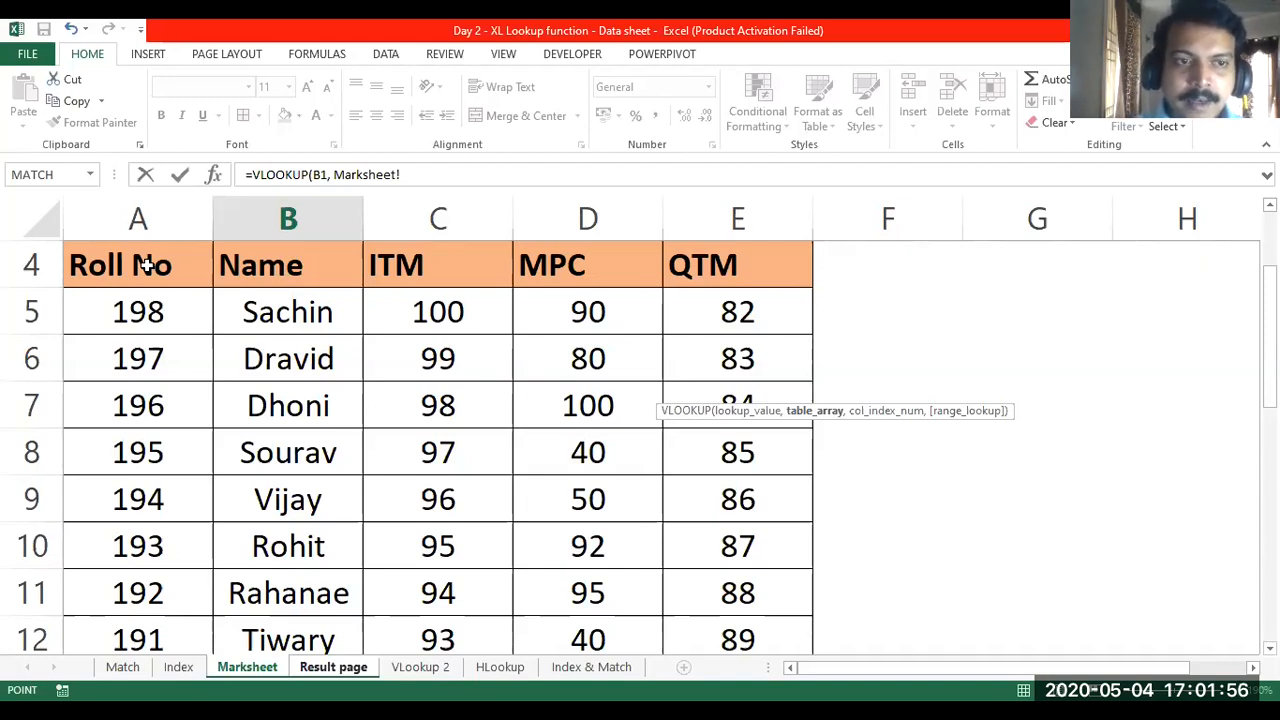
pyautogui.click(88, 306)
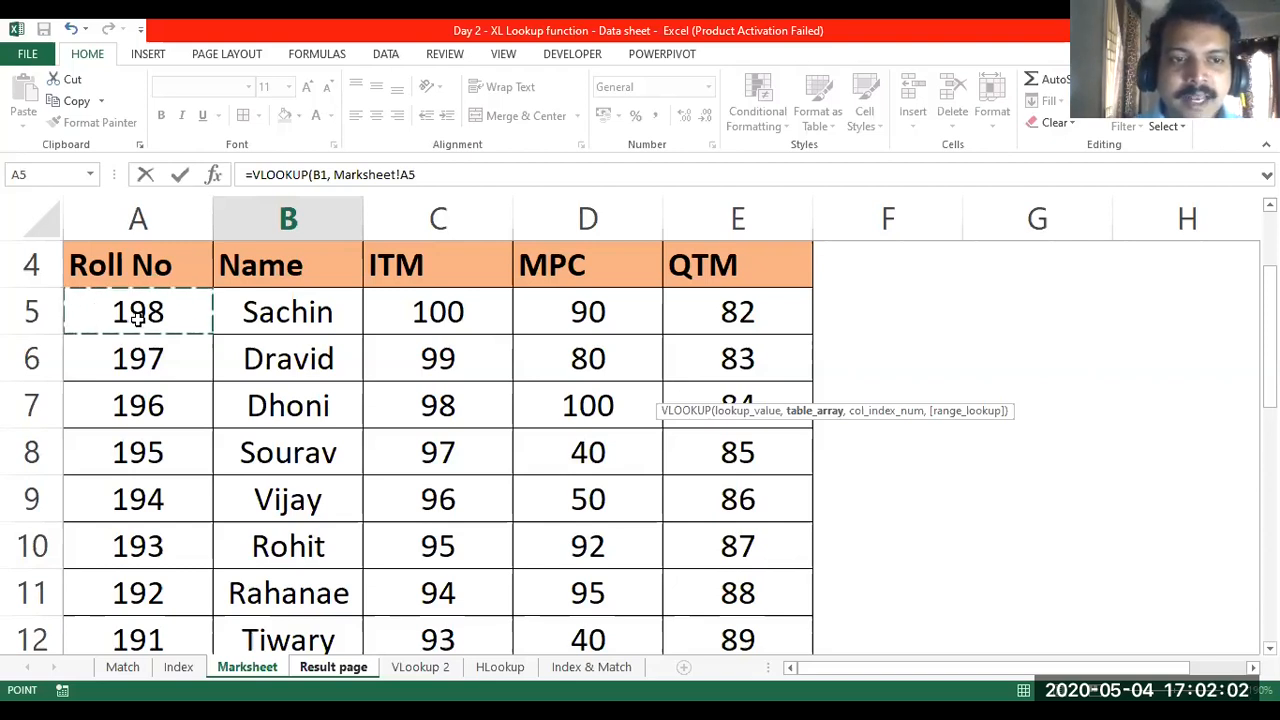
pyautogui.moveTo(220, 318); pyautogui.dragTo(720, 632)
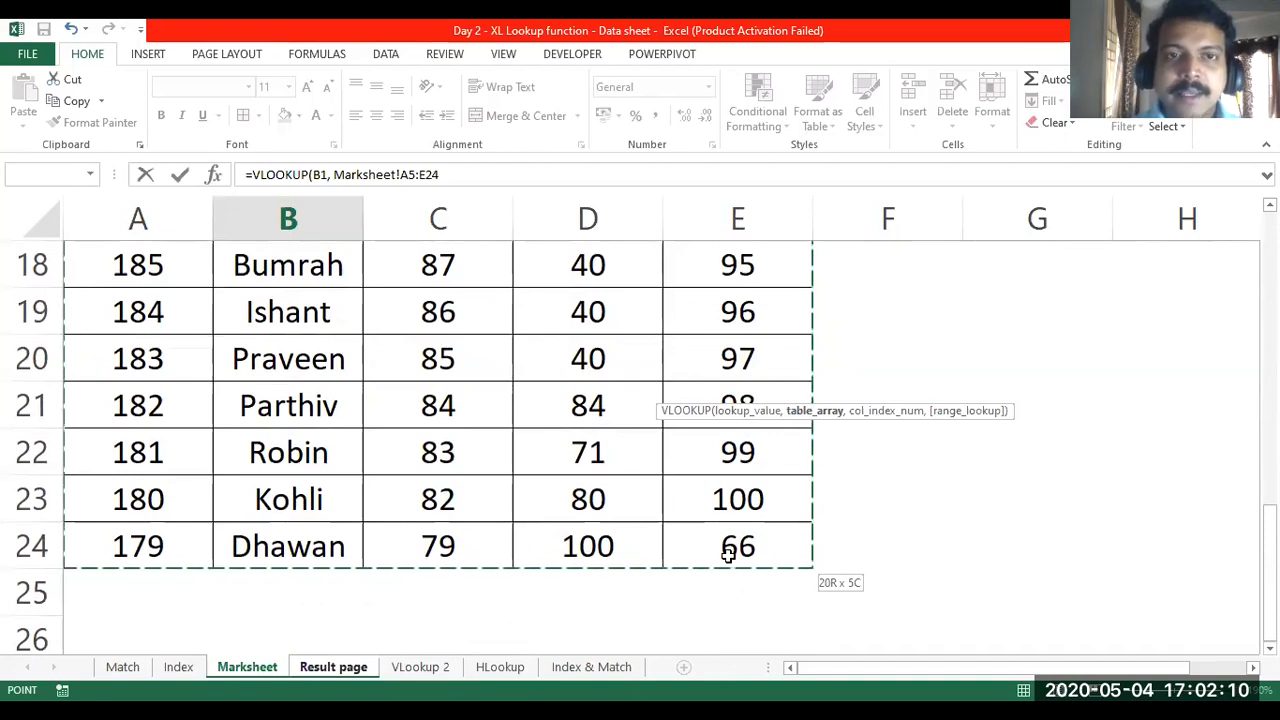
pyautogui.scroll(6, 624, 511)
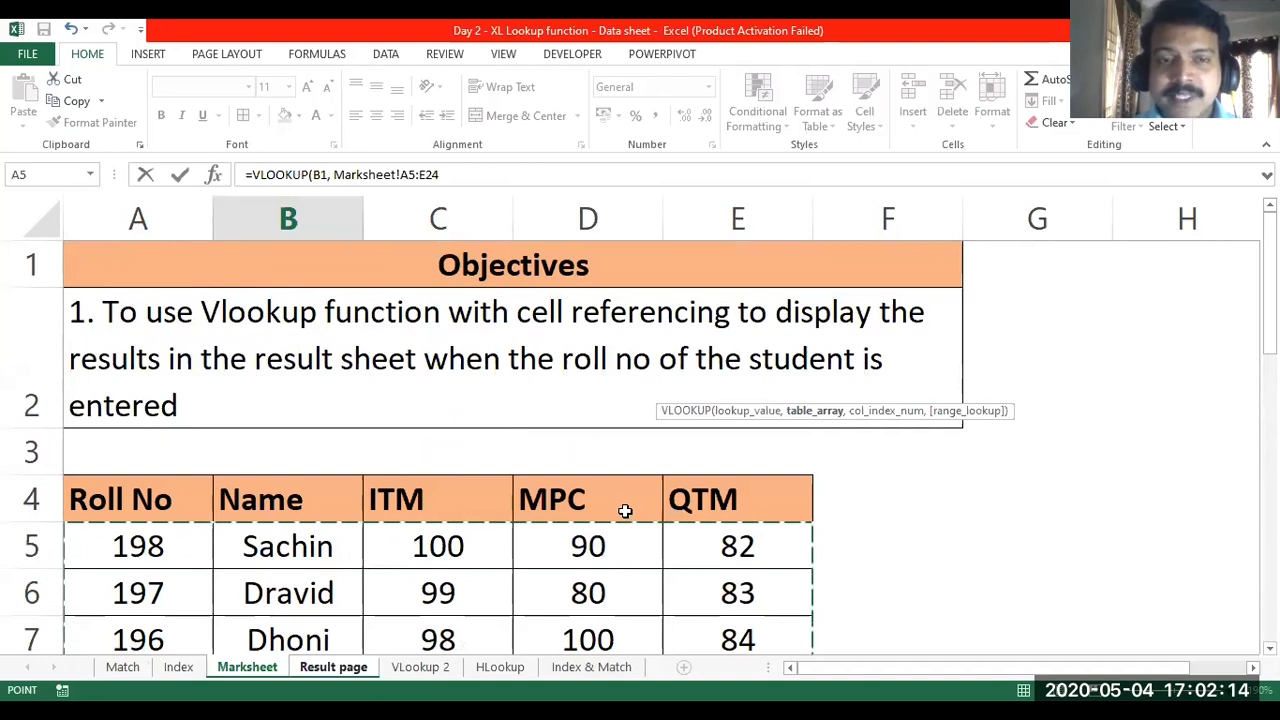
pyautogui.click(444, 174)
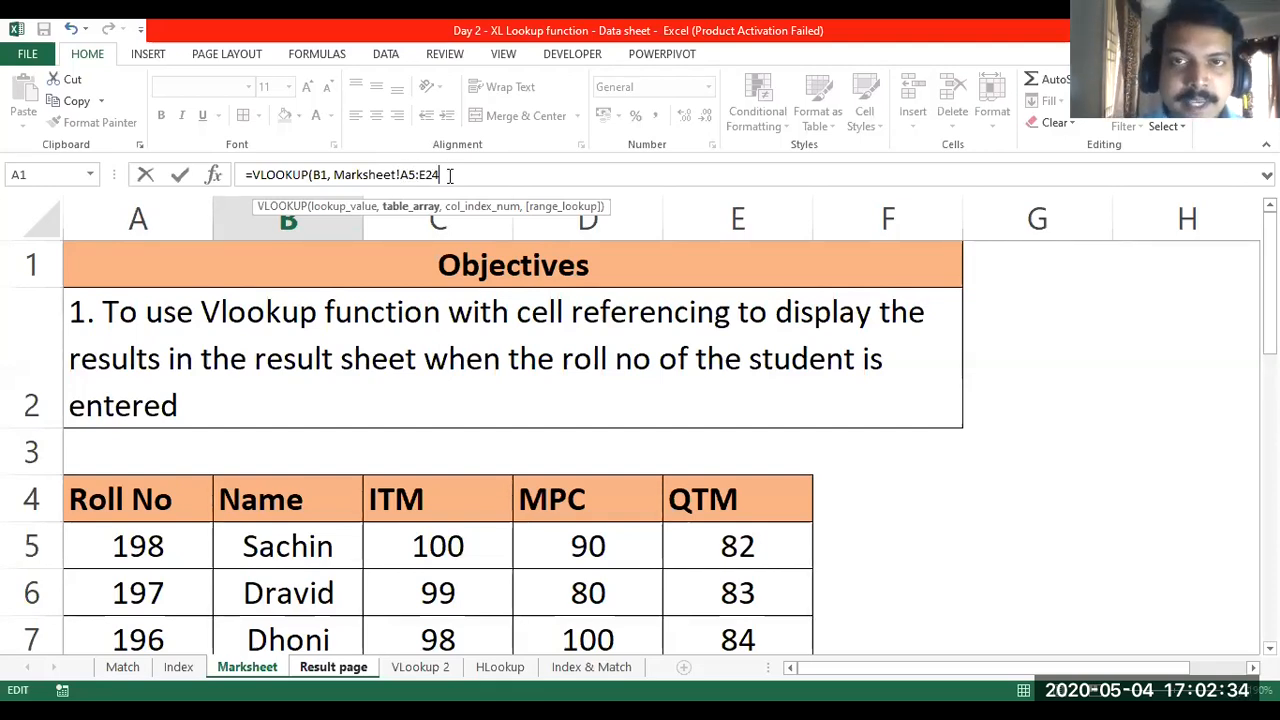
pyautogui.write(',')
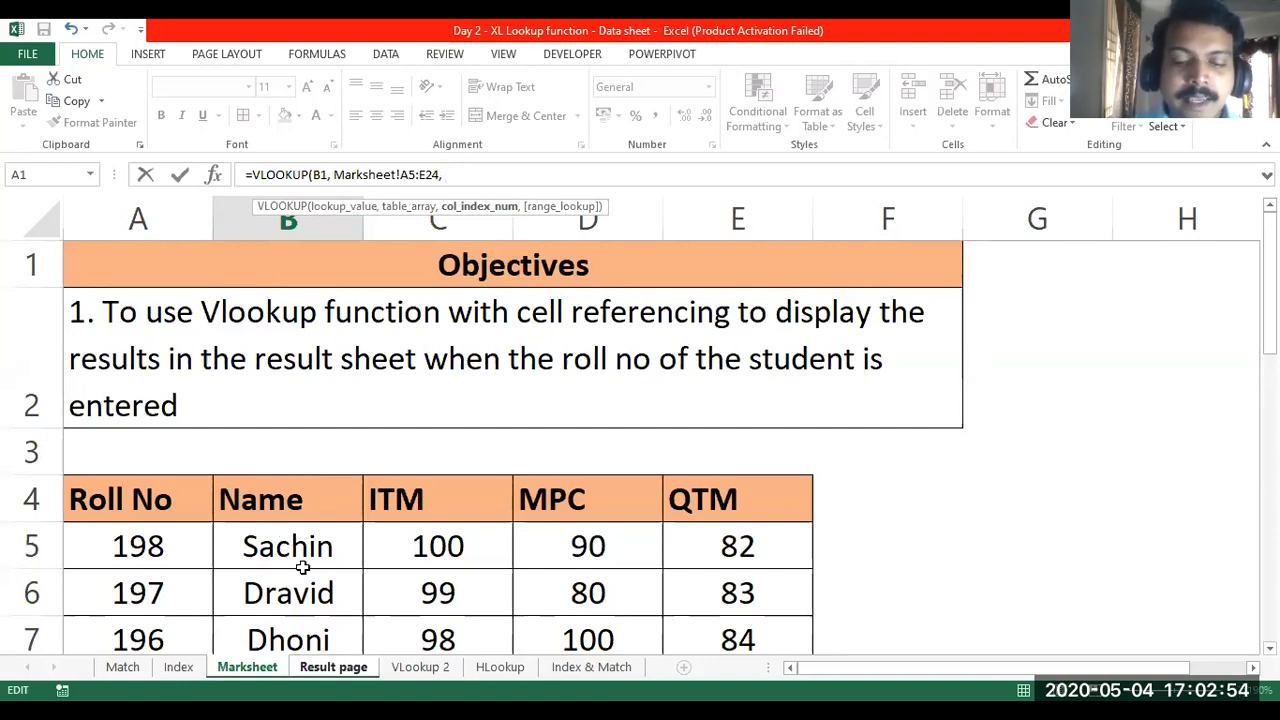
pyautogui.write('2')
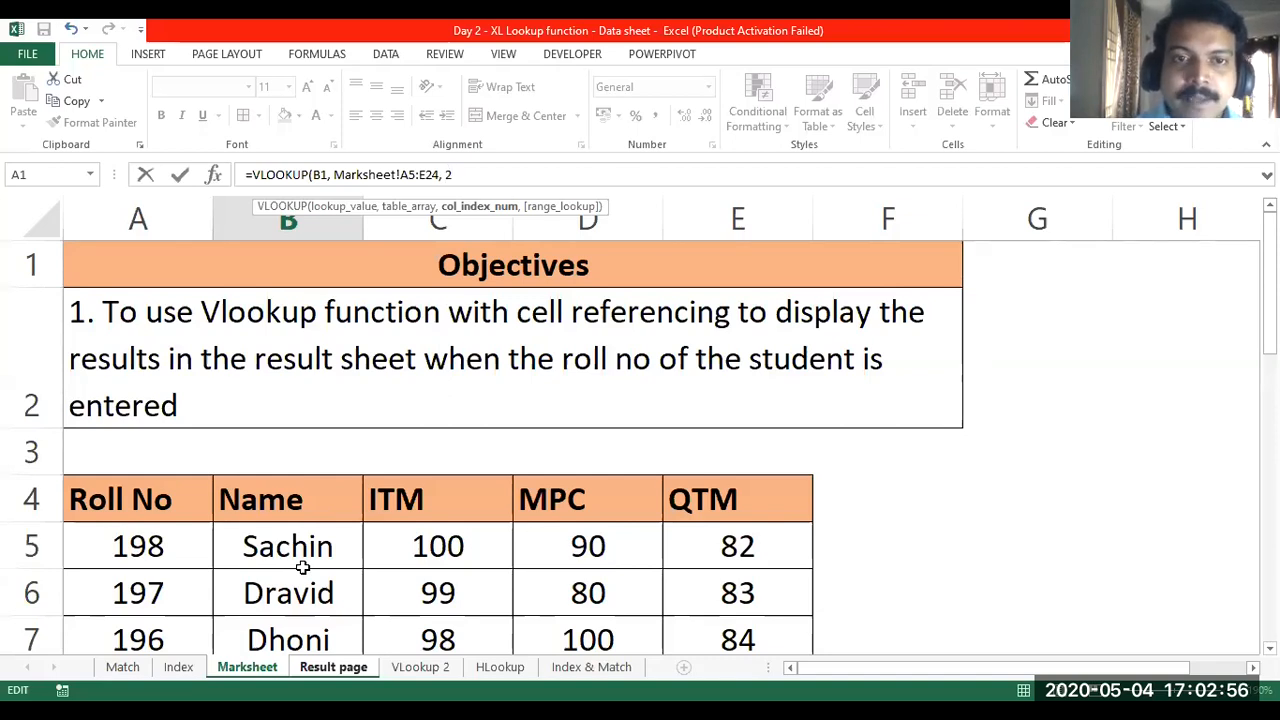
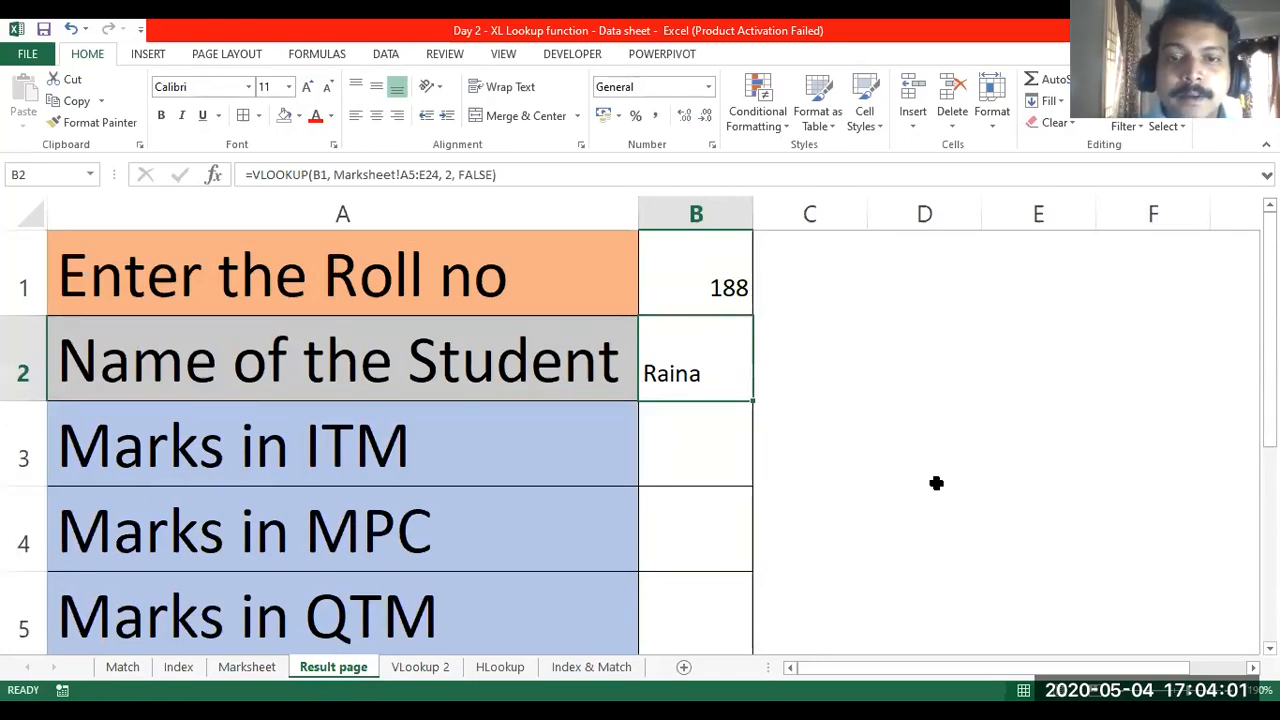
# - Review the cells B3 to B5 of the Result page reserved for the ITM, MPC and QTM marks
pyautogui.click(670, 432)
pyautogui.click(673, 515)
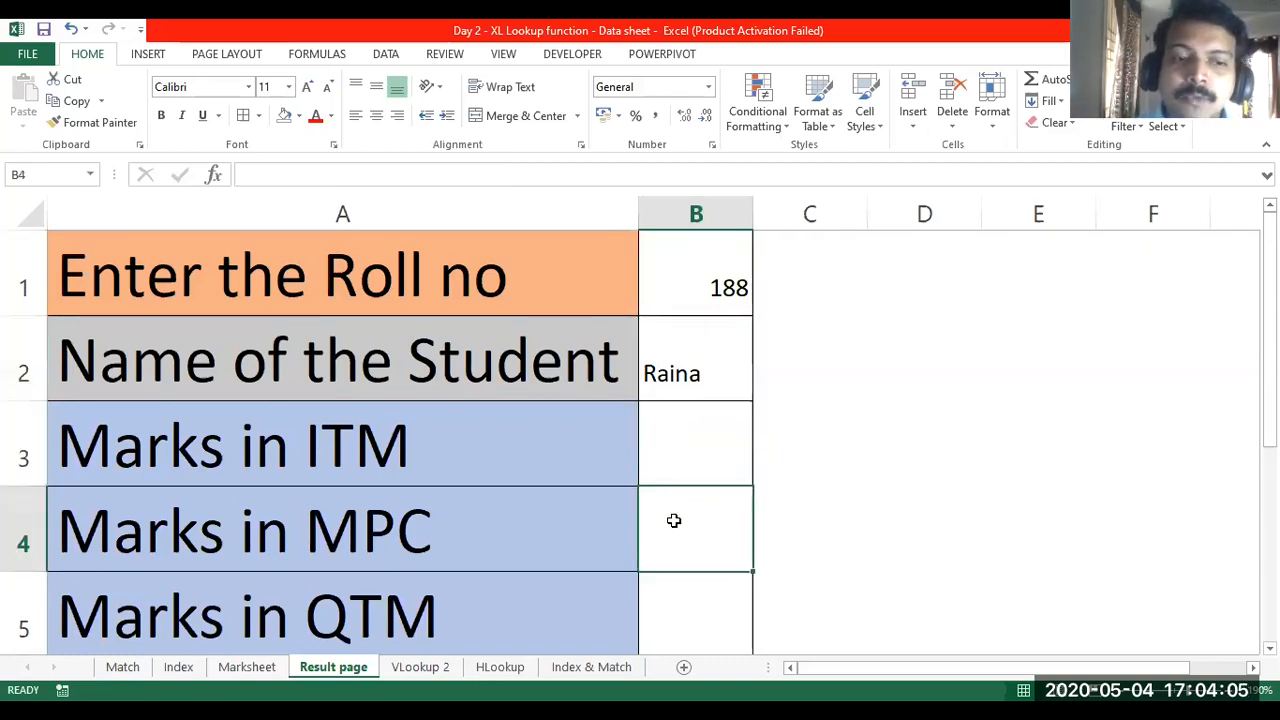
pyautogui.click(681, 596)
pyautogui.click(676, 460)
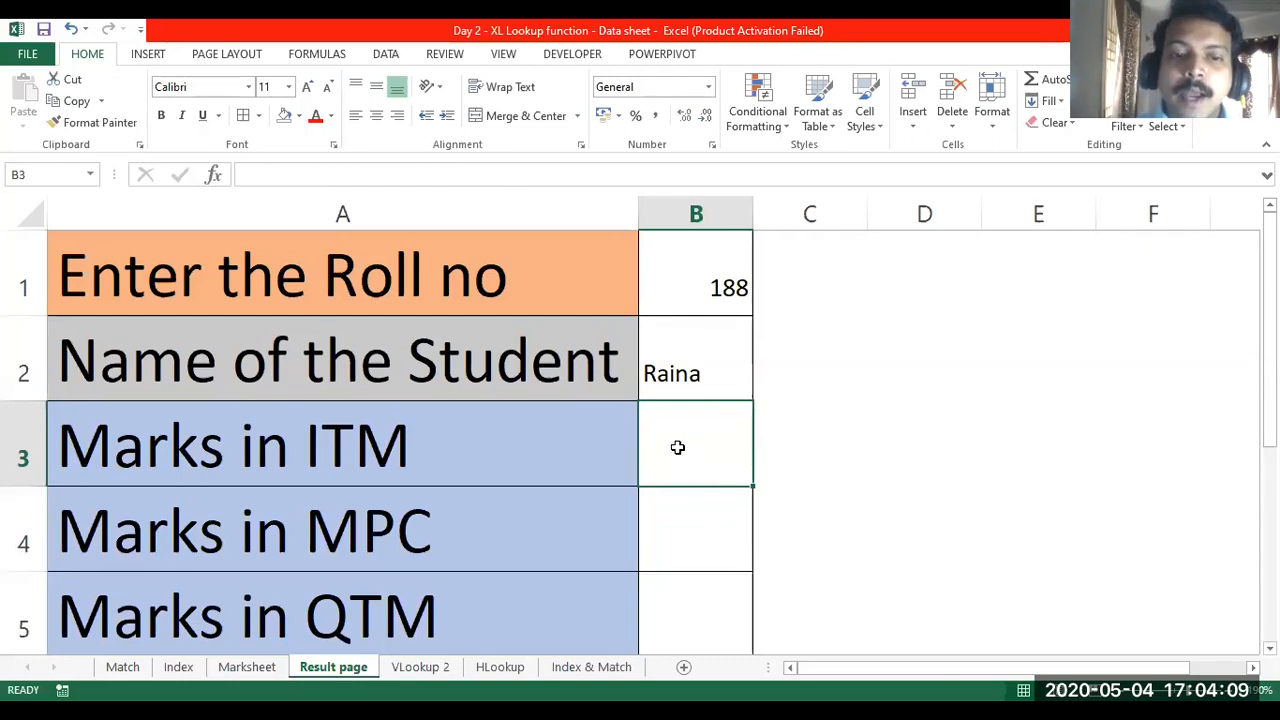
pyautogui.click(687, 526)
pyautogui.click(689, 590)
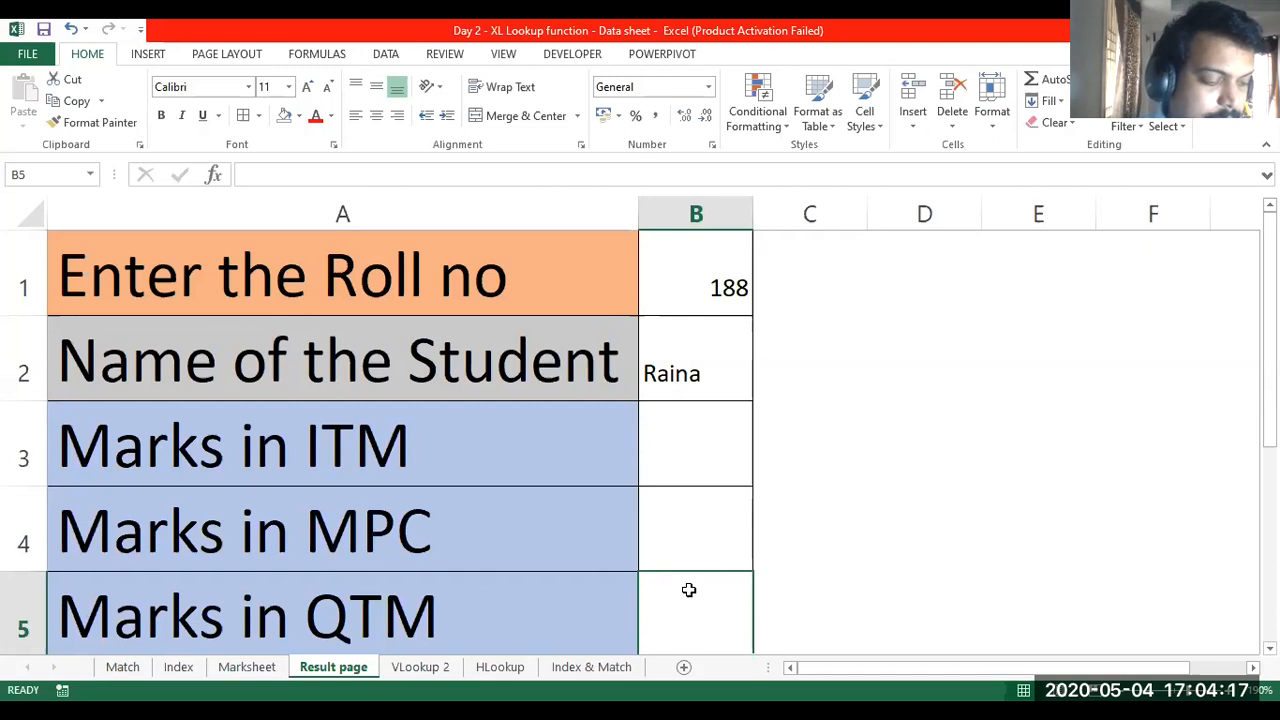
pyautogui.click(694, 434)
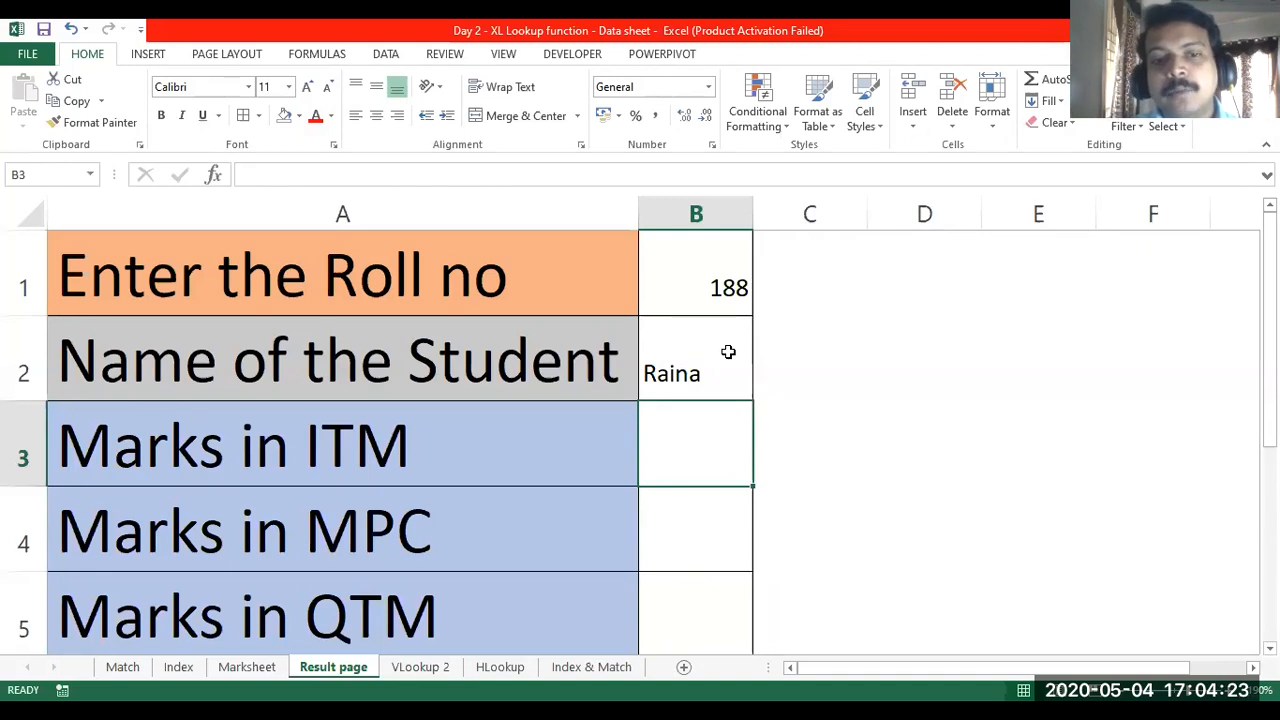
# - Try filling the student name VLOOKUP from B2 down through B5, and undo the fill
pyautogui.click(728, 352)
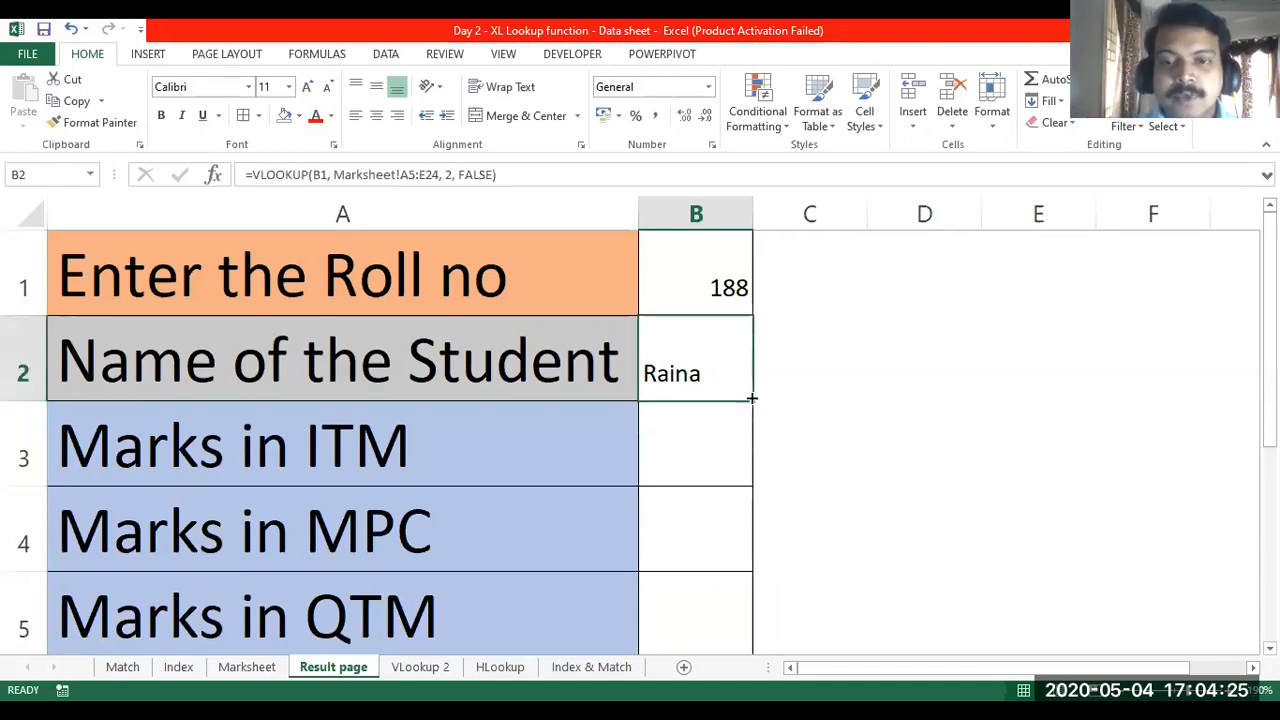
pyautogui.moveTo(752, 399); pyautogui.dragTo(716, 400)
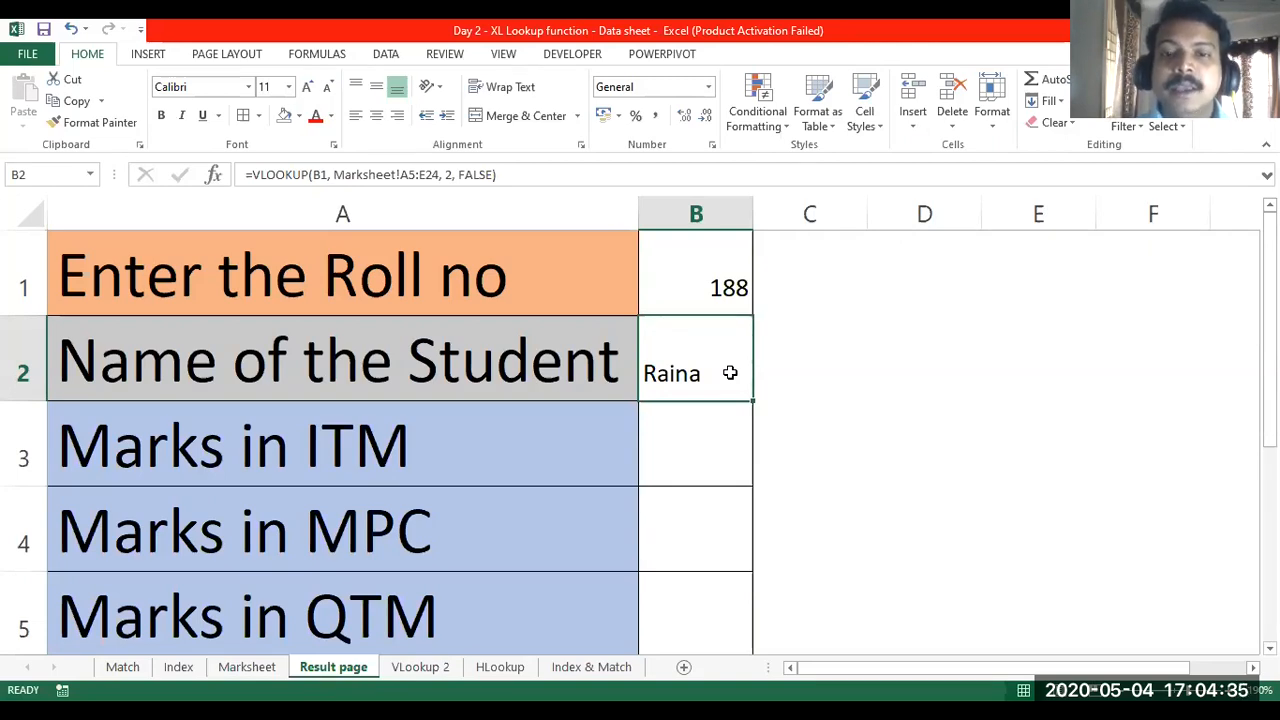
pyautogui.moveTo(752, 400); pyautogui.dragTo(728, 646)
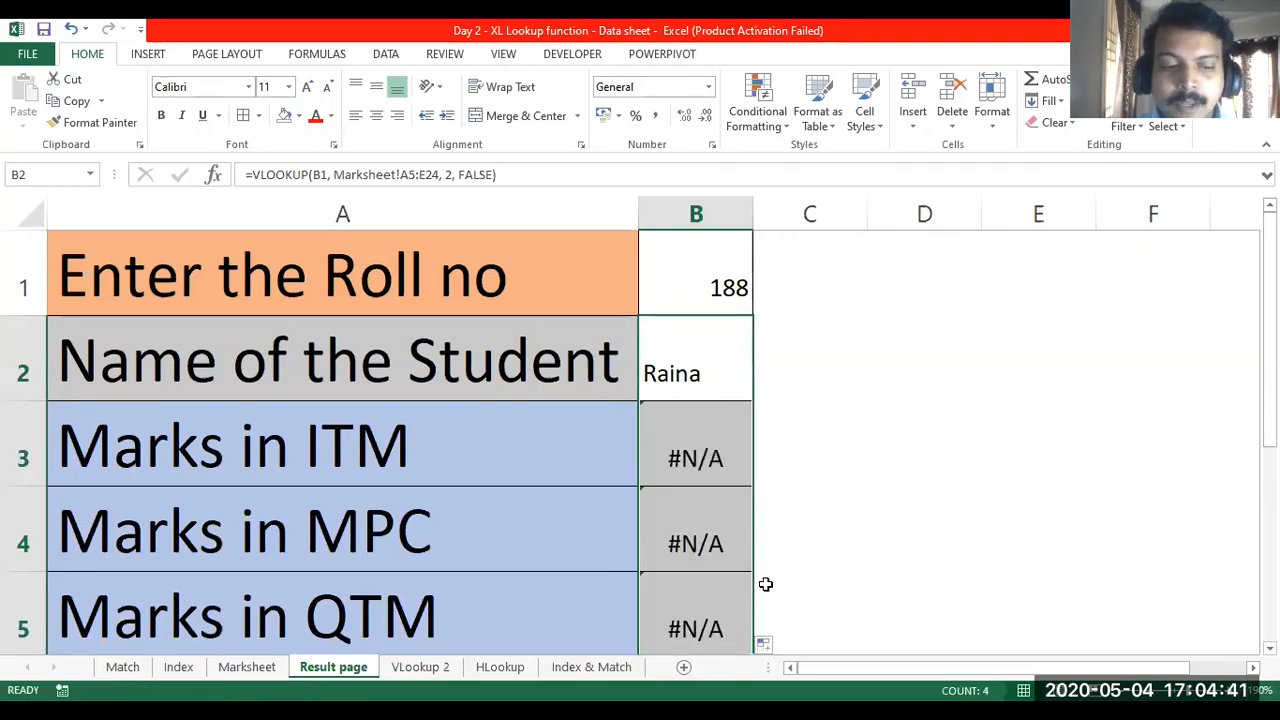
pyautogui.hotkey('ctrl', 'z')
# - Inspect the lookup value and table array references in the student name formula in B2
pyautogui.click(700, 449)
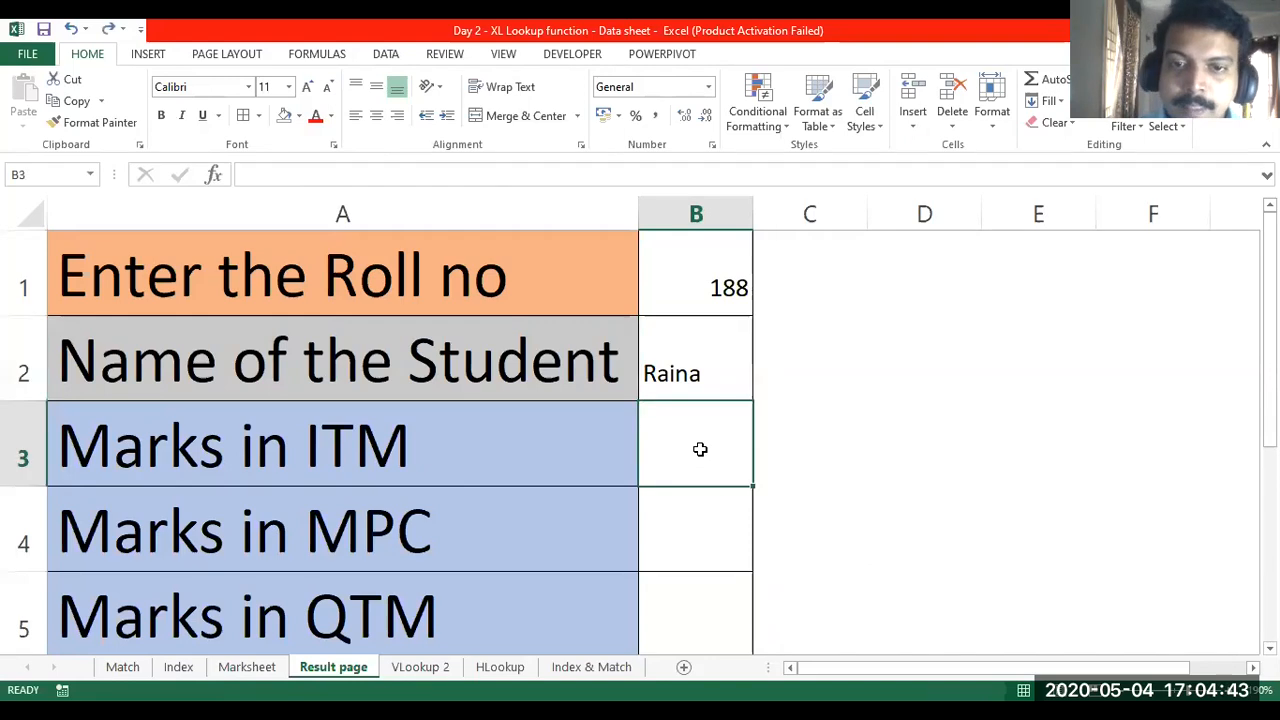
pyautogui.click(697, 382)
pyautogui.doubleClick(697, 382)
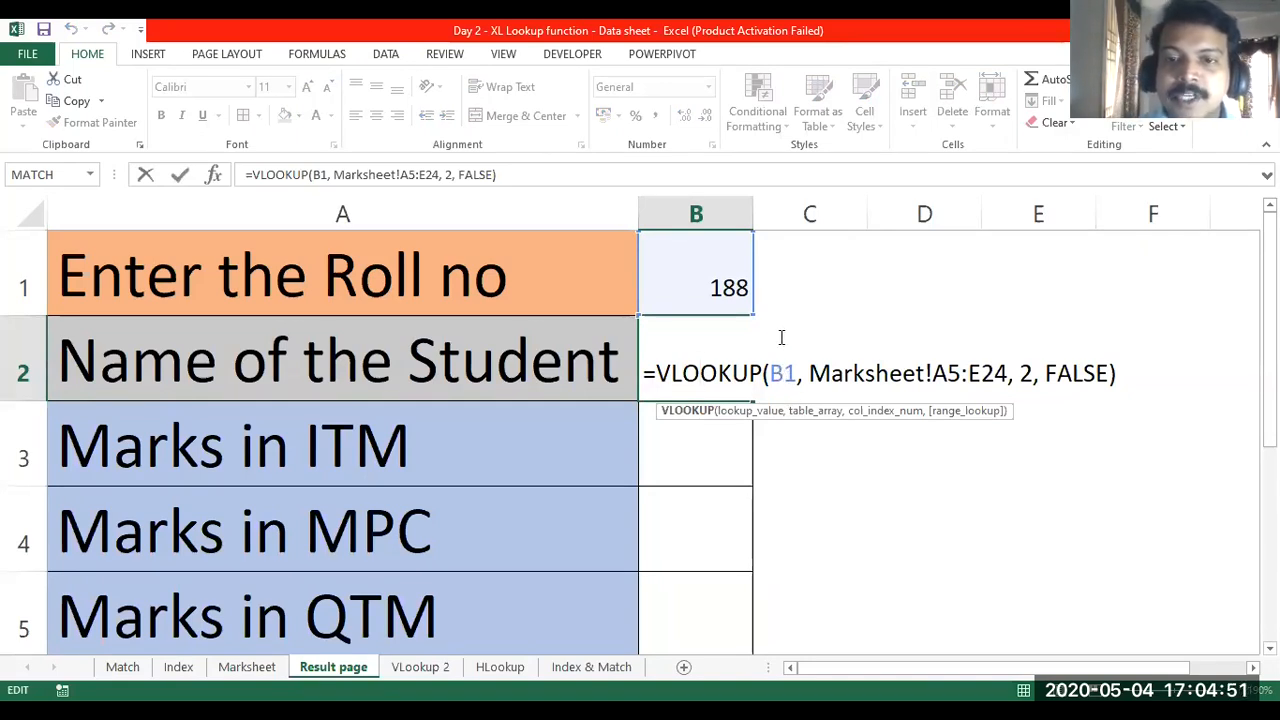
pyautogui.press('Return')
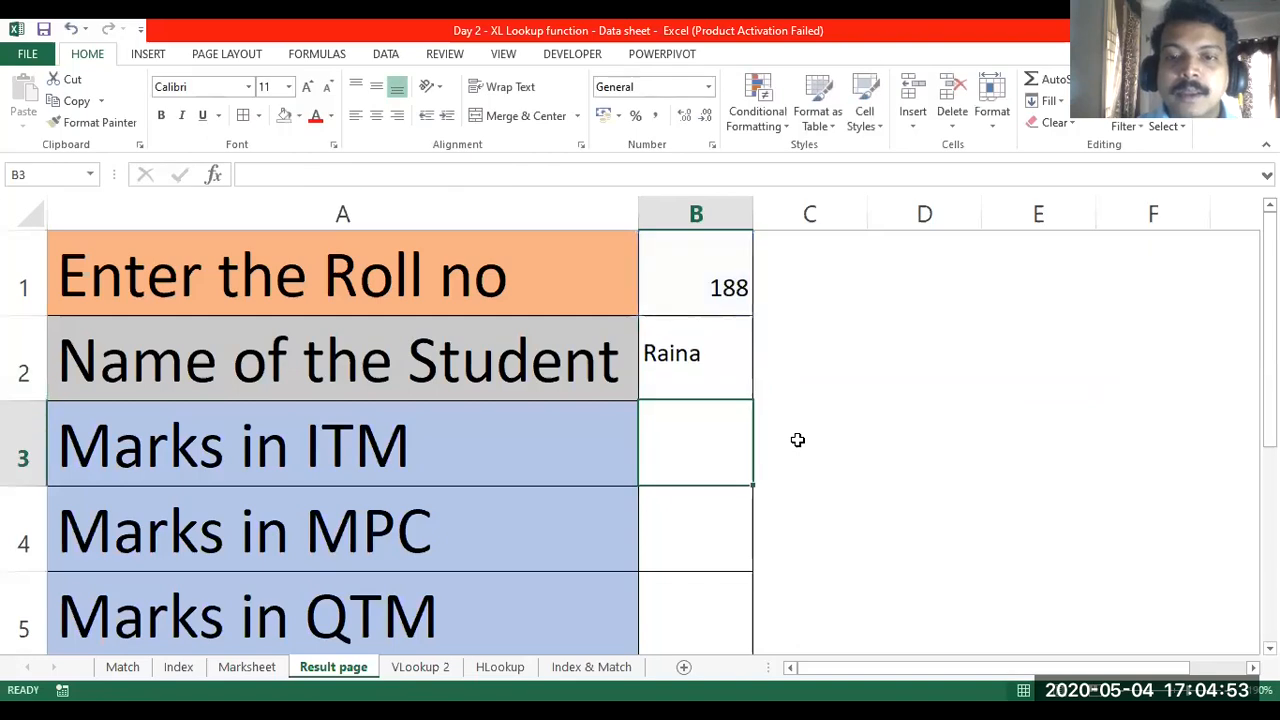
# - Fill the VLOOKUP from B2 down to B3 only and inspect the references in the copied formula
pyautogui.click(718, 350)
pyautogui.moveTo(752, 401); pyautogui.dragTo(749, 456)
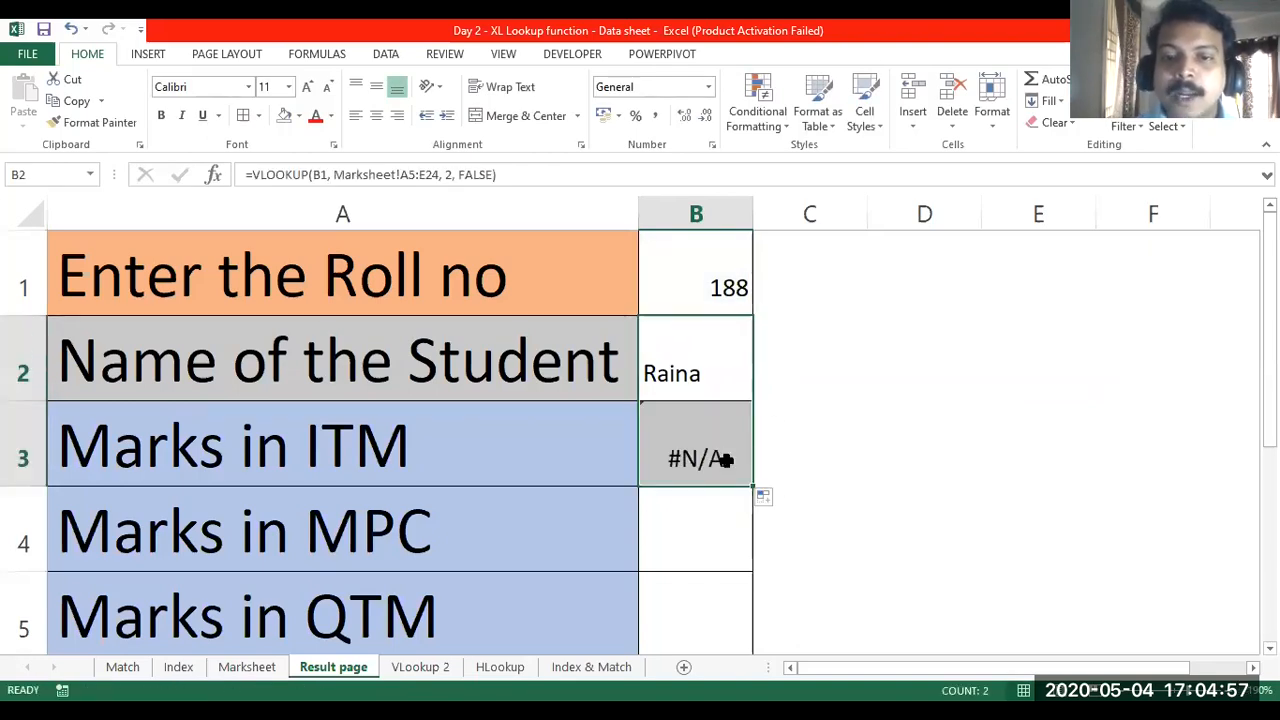
pyautogui.click(724, 457)
pyautogui.doubleClick(717, 441)
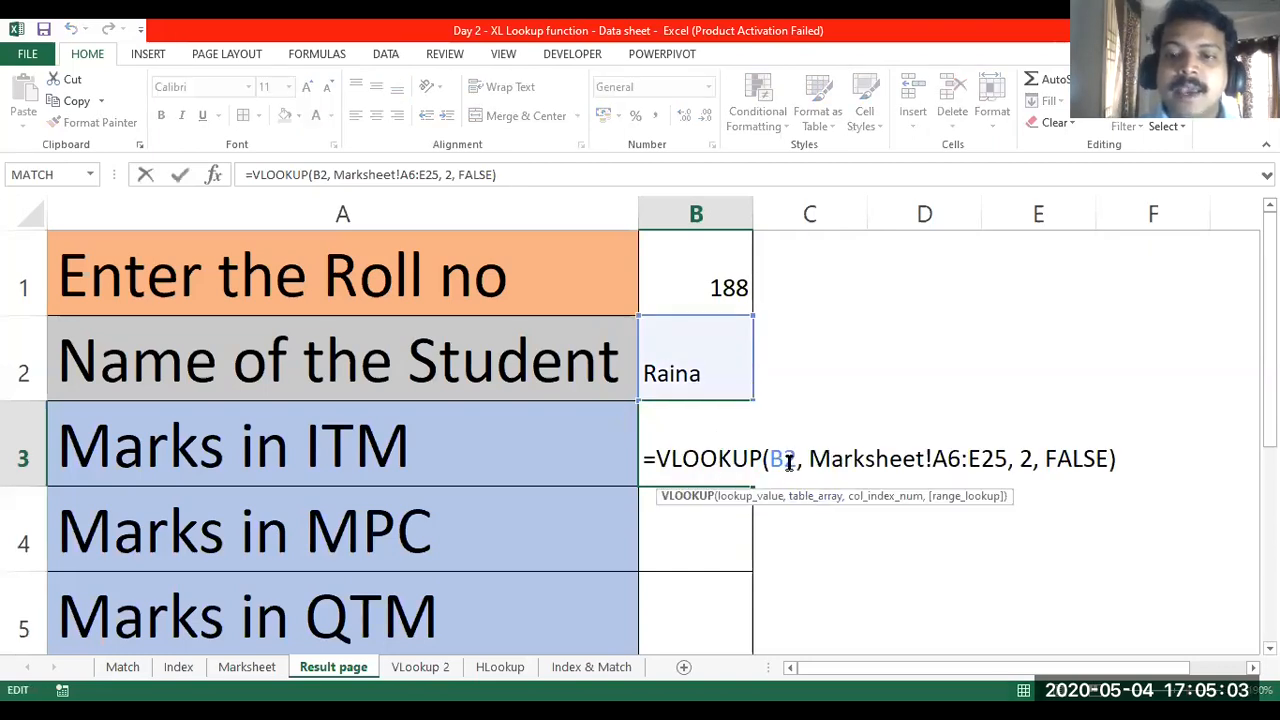
pyautogui.press('Return')
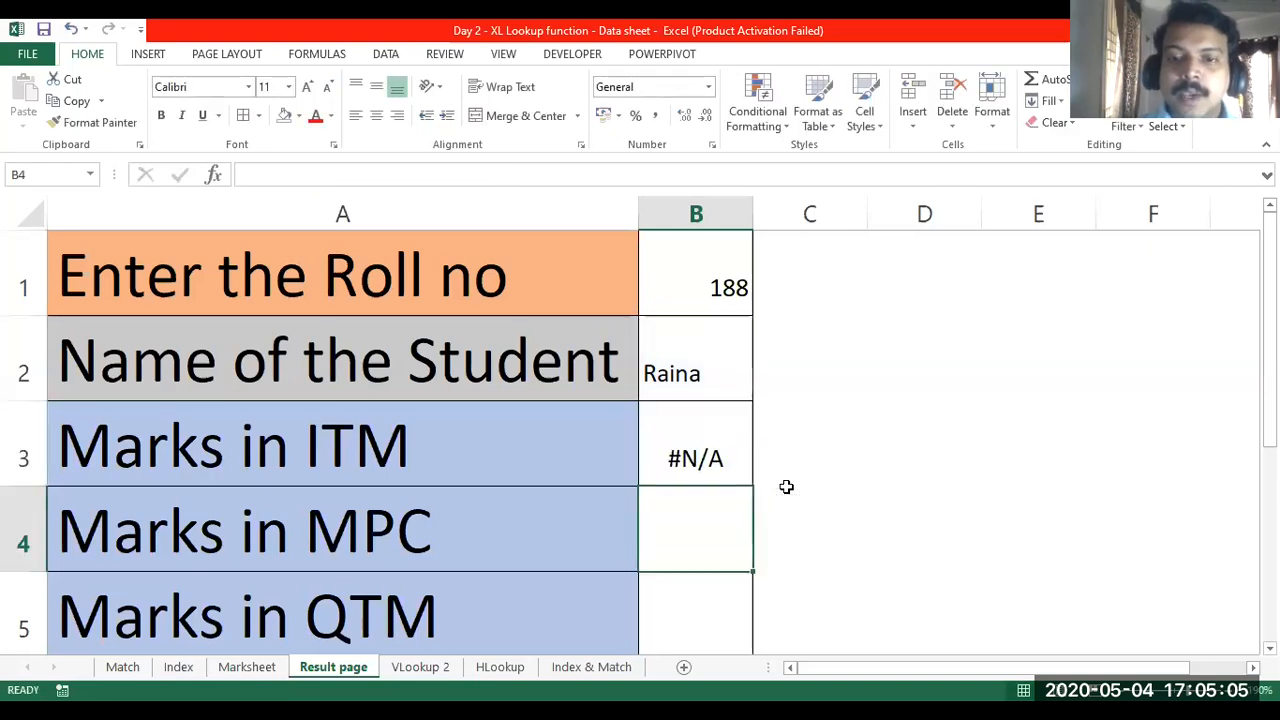
# - Compare the table array references of the original formula in B2 with those of the copy in B3
pyautogui.click(713, 352)
pyautogui.doubleClick(713, 352)
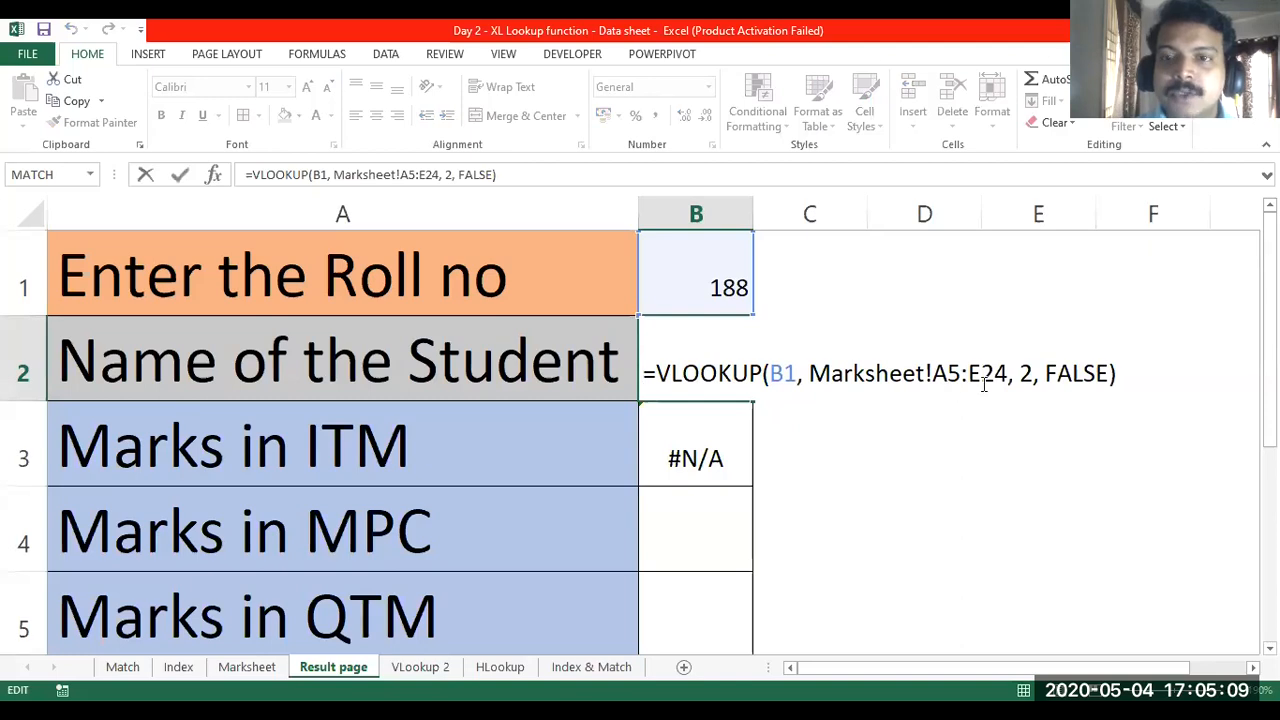
pyautogui.press('Escape')
pyautogui.press('Return')
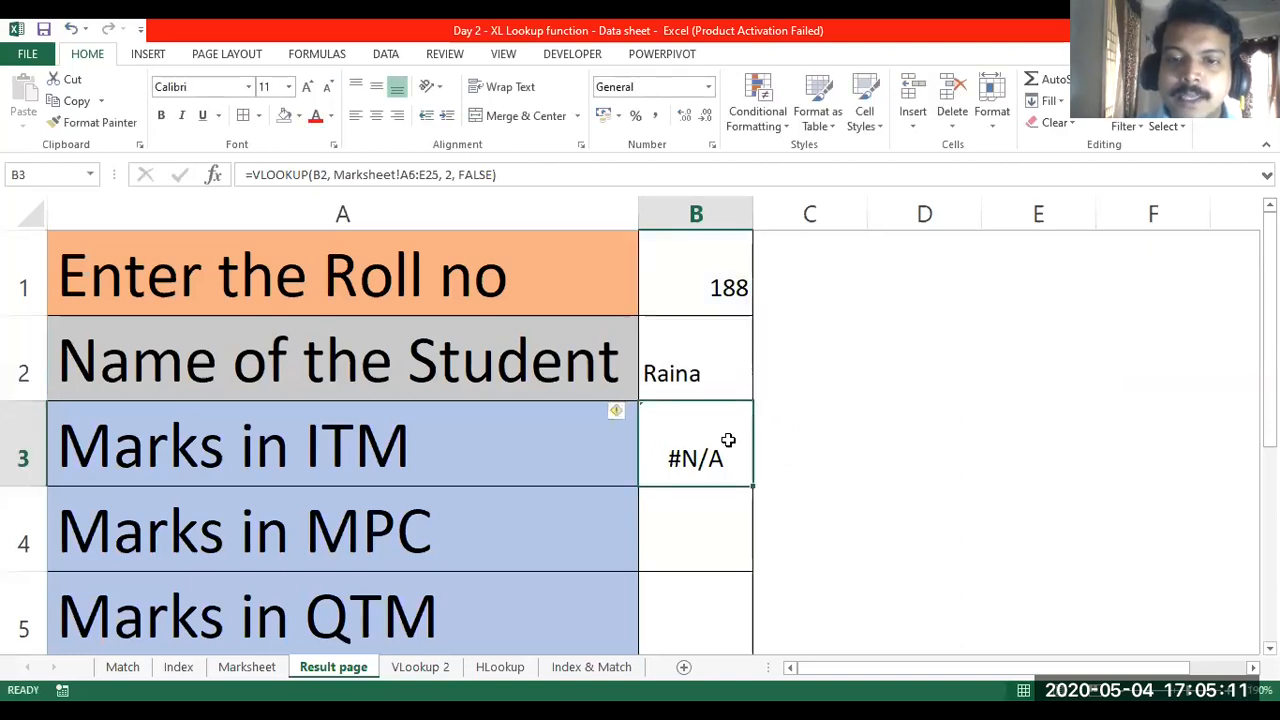
pyautogui.doubleClick(728, 440)
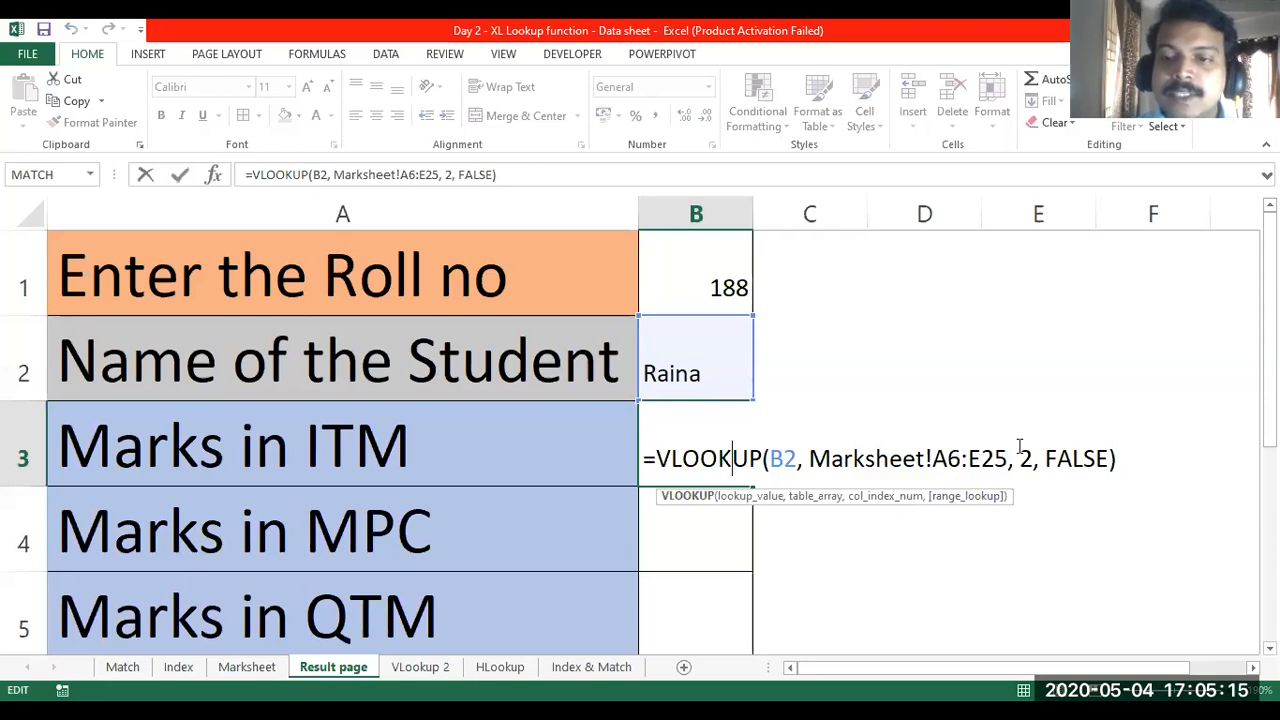
pyautogui.press('Return')
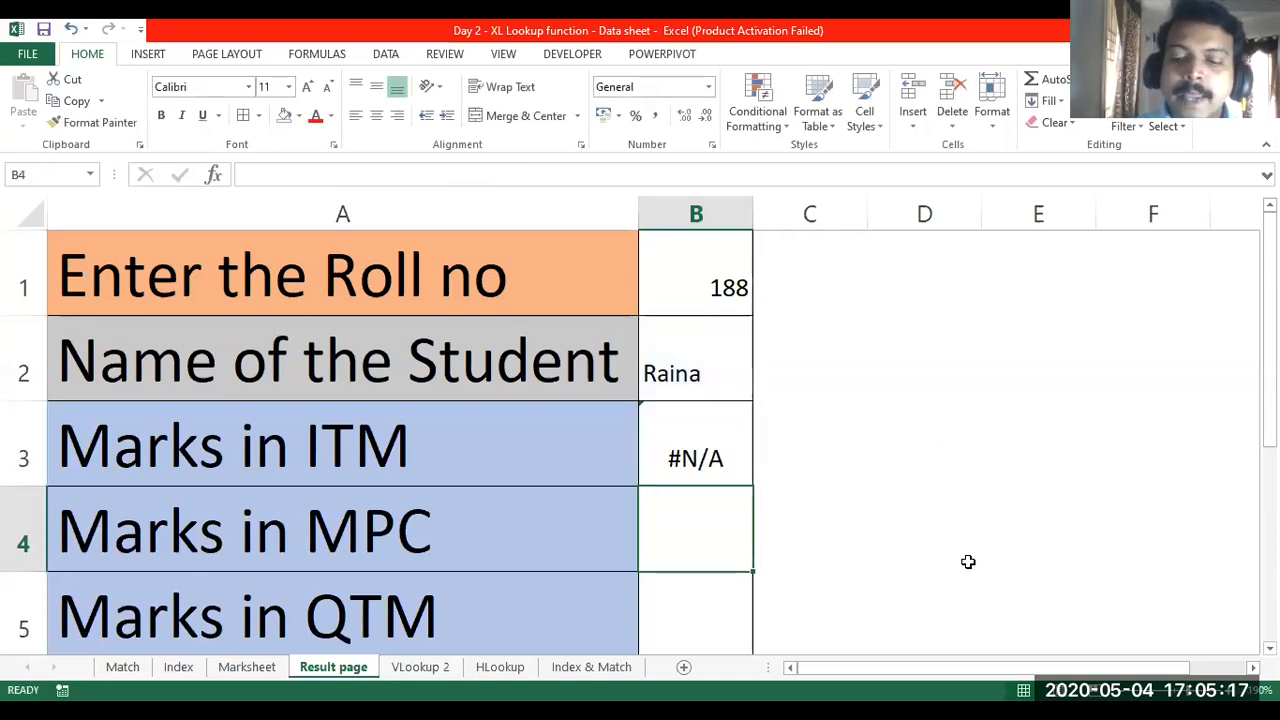
pyautogui.press('Up')
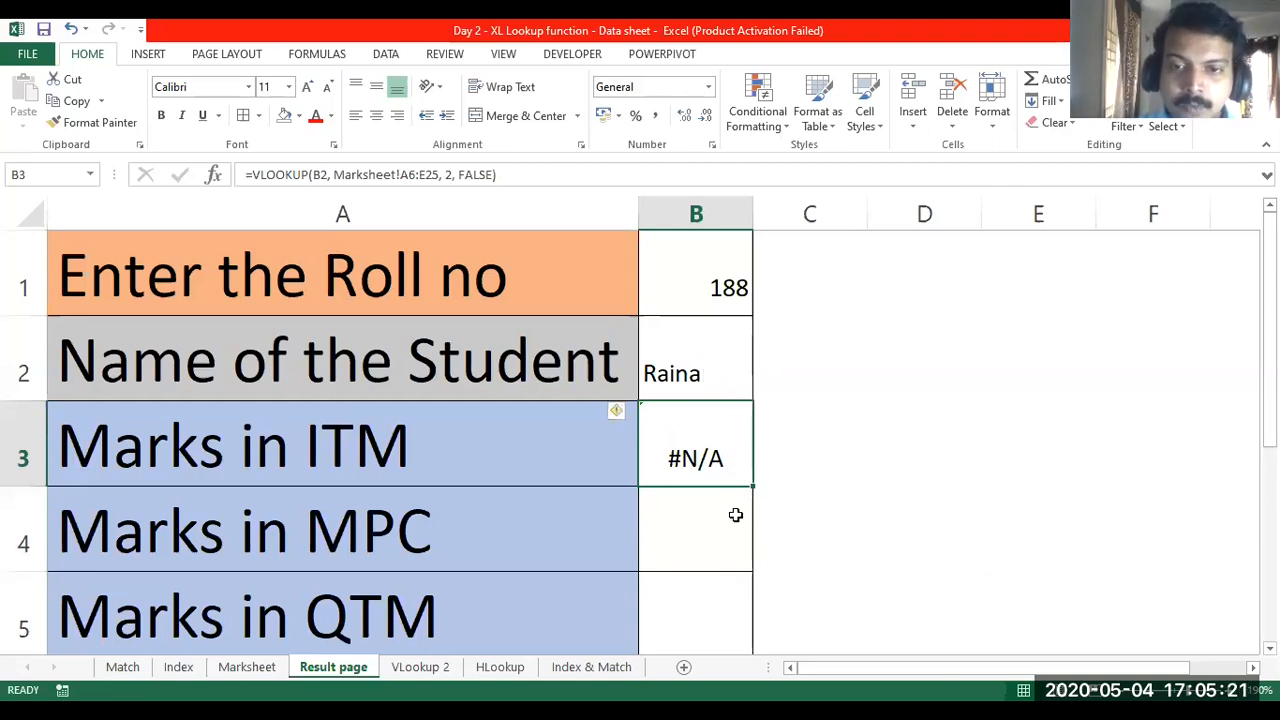
# - Examine the lookup value B2 and the table range A6:E25 inside the copied VLOOKUP in B3
pyautogui.click(705, 345)
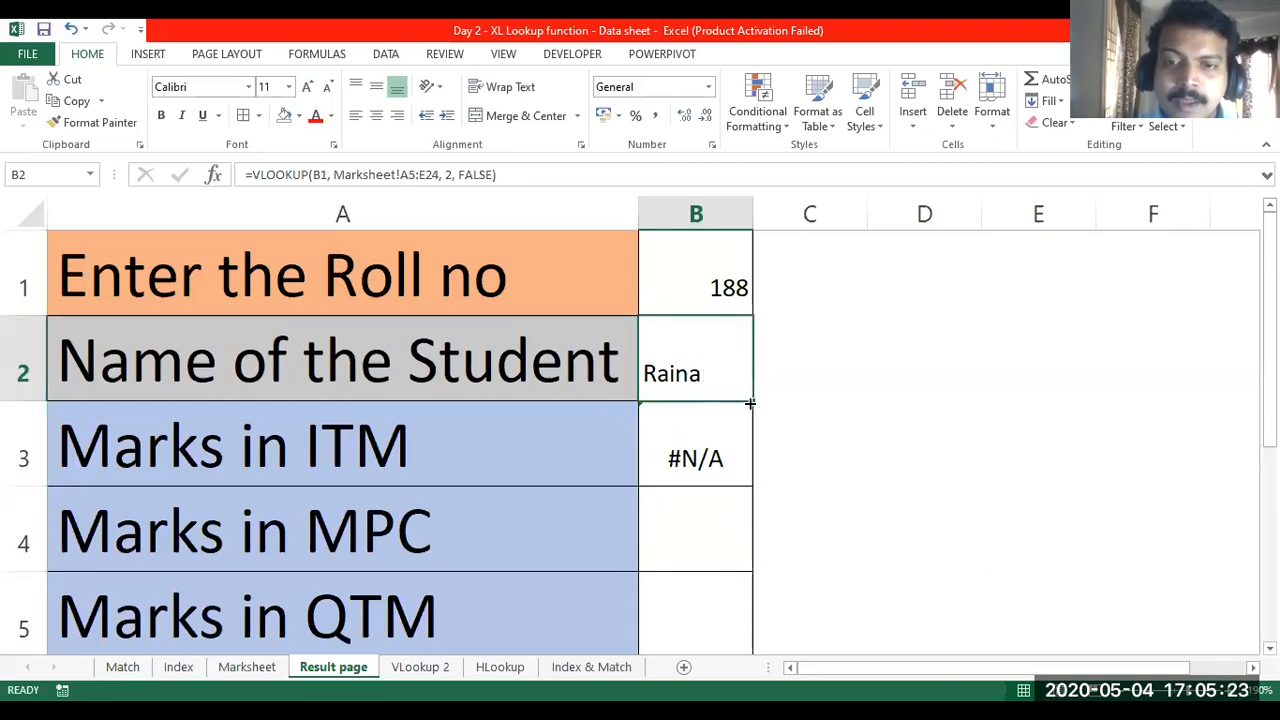
pyautogui.doubleClick(709, 450)
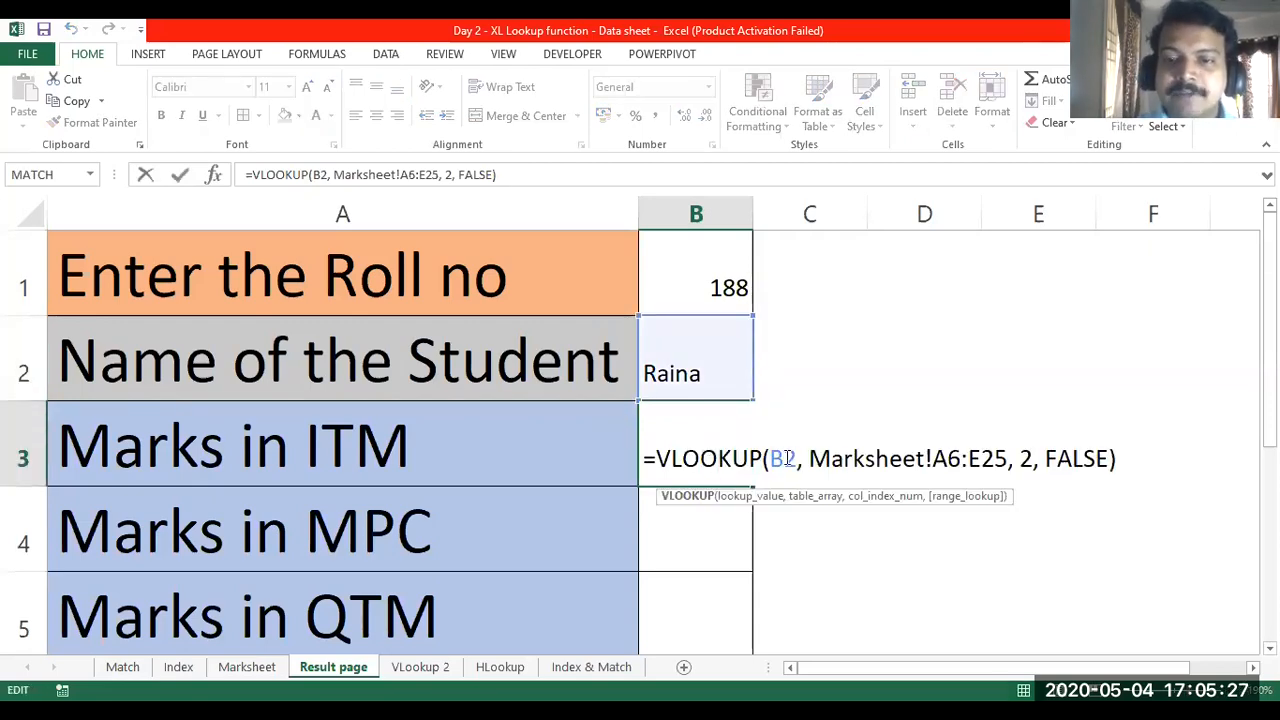
pyautogui.doubleClick(785, 458)
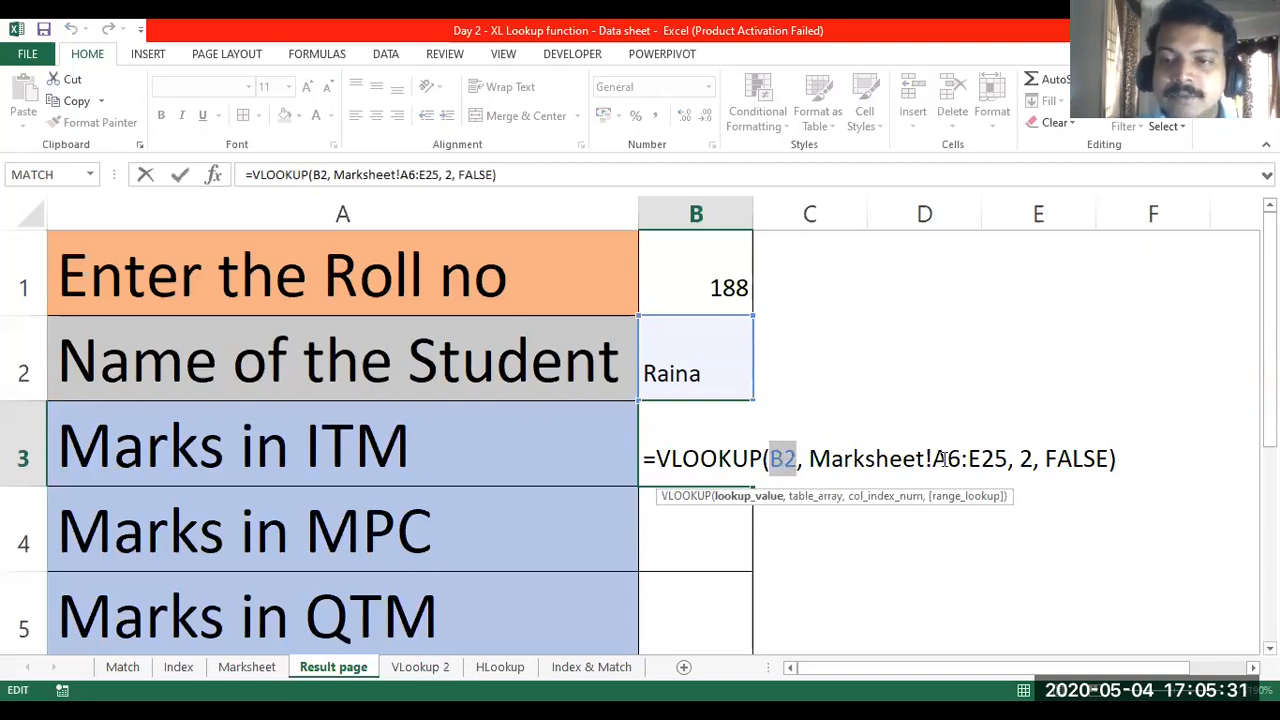
pyautogui.moveTo(934, 458); pyautogui.dragTo(1008, 458)
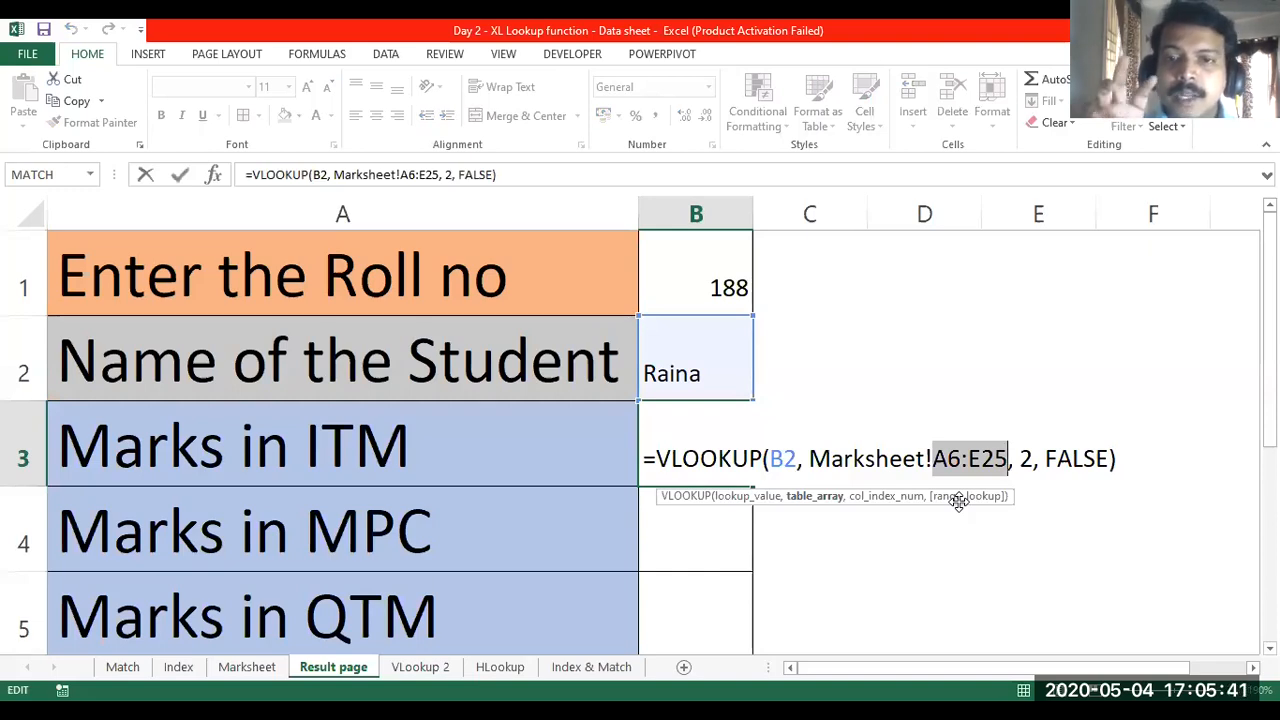
pyautogui.press('Return')
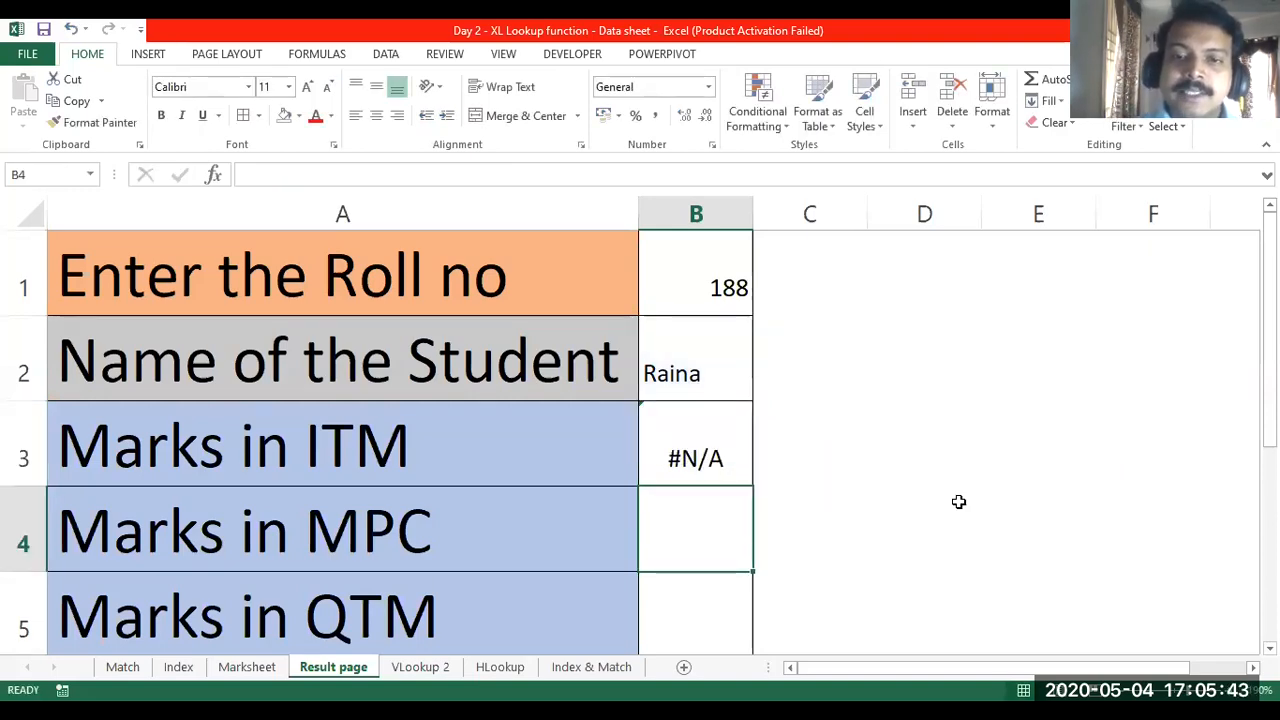
# - Fill the student name formula from B2 into the ITM marks cell B3 again
pyautogui.click(719, 374)
pyautogui.moveTo(752, 400); pyautogui.dragTo(740, 458)
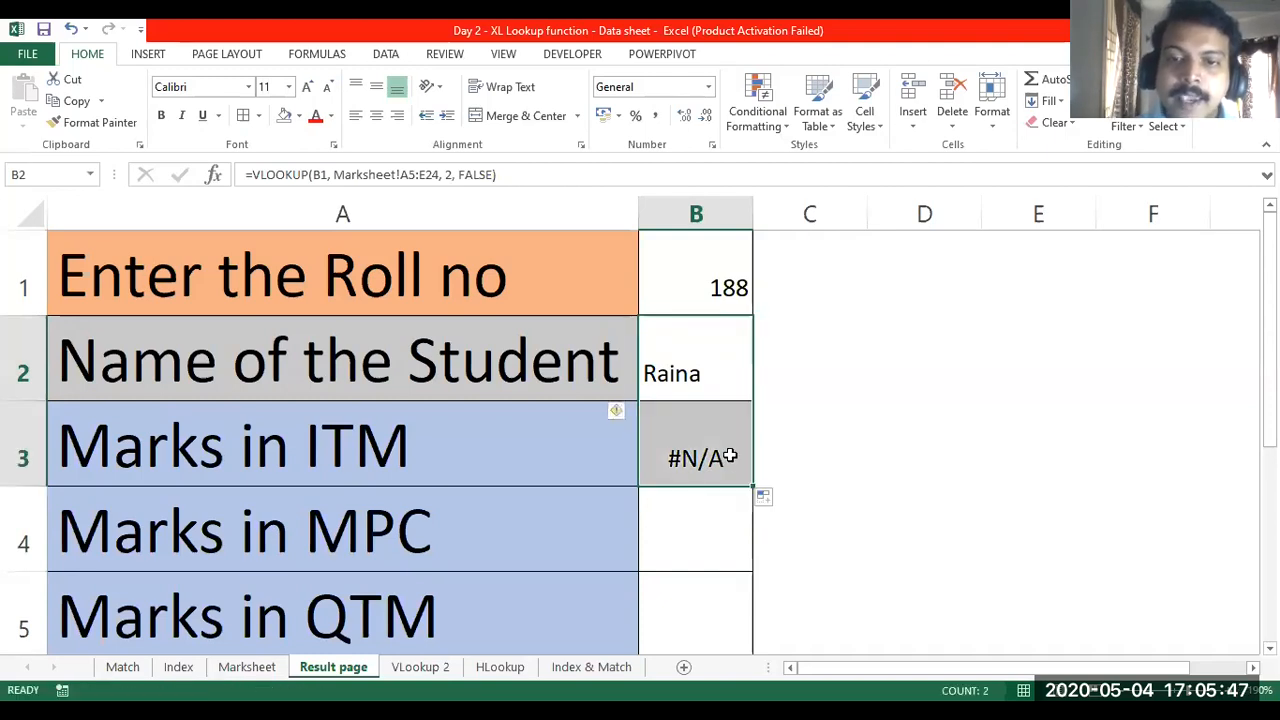
pyautogui.click(730, 456)
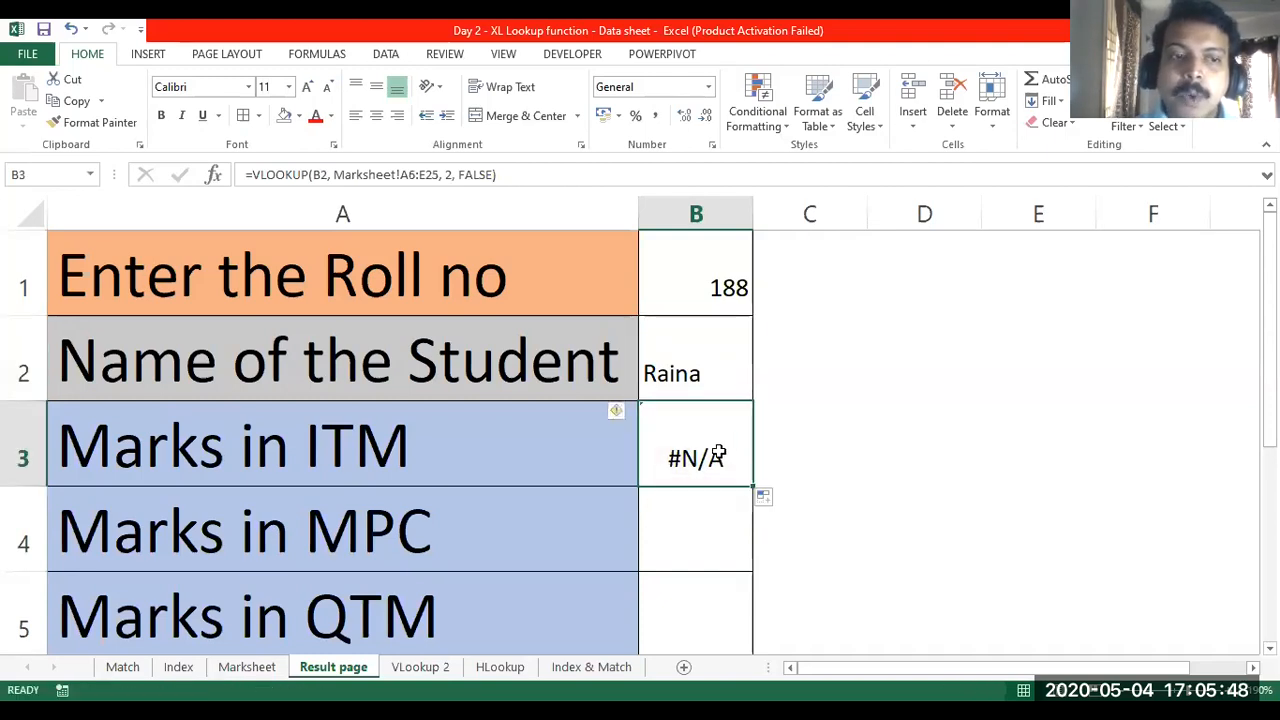
# - Highlight rows 2 and 3 in turn and examine the references in the VLOOKUP copied into the ITM marks cell B3
pyautogui.click(13, 352)
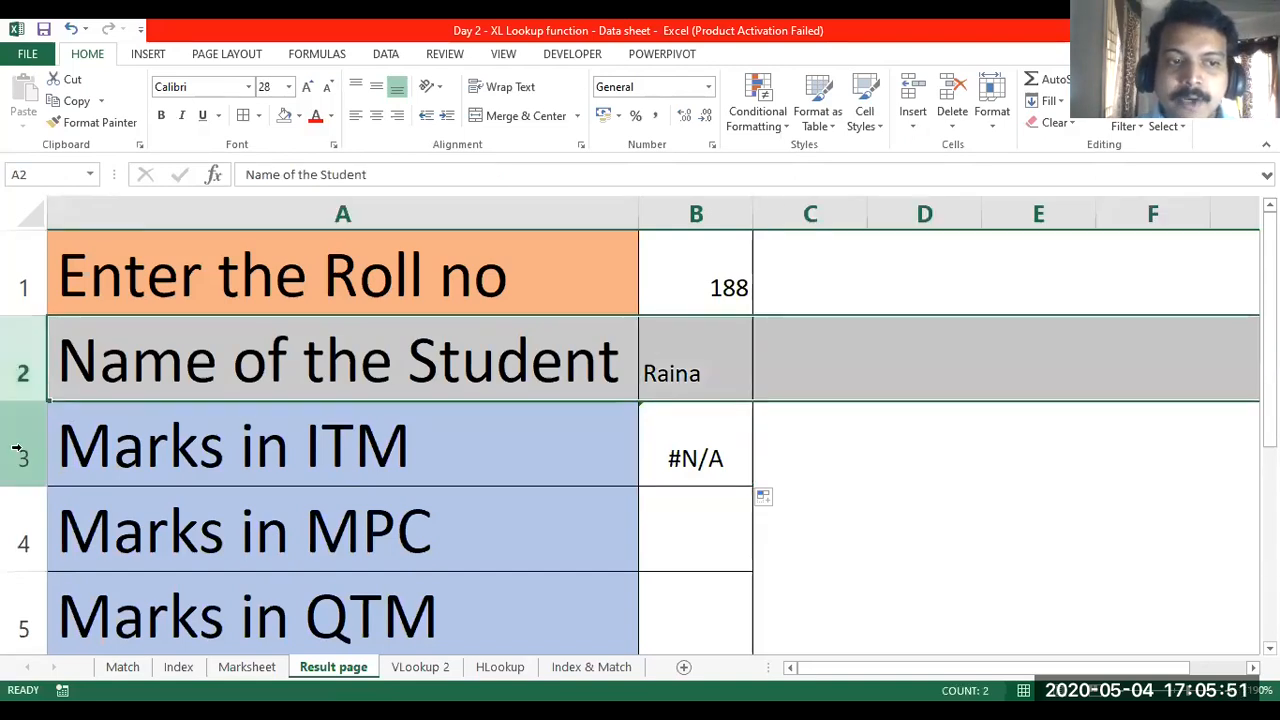
pyautogui.click(18, 448)
pyautogui.click(692, 452)
pyautogui.doubleClick(686, 450)
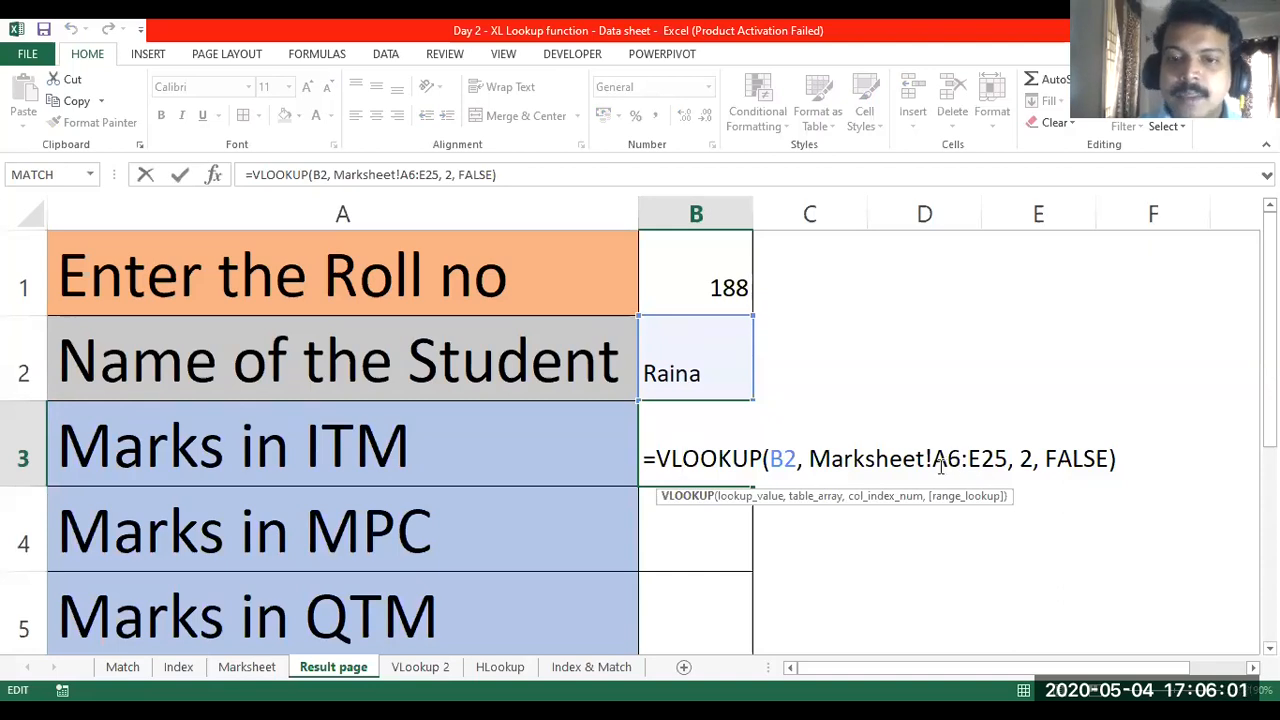
pyautogui.press('Return')
pyautogui.press('Up')
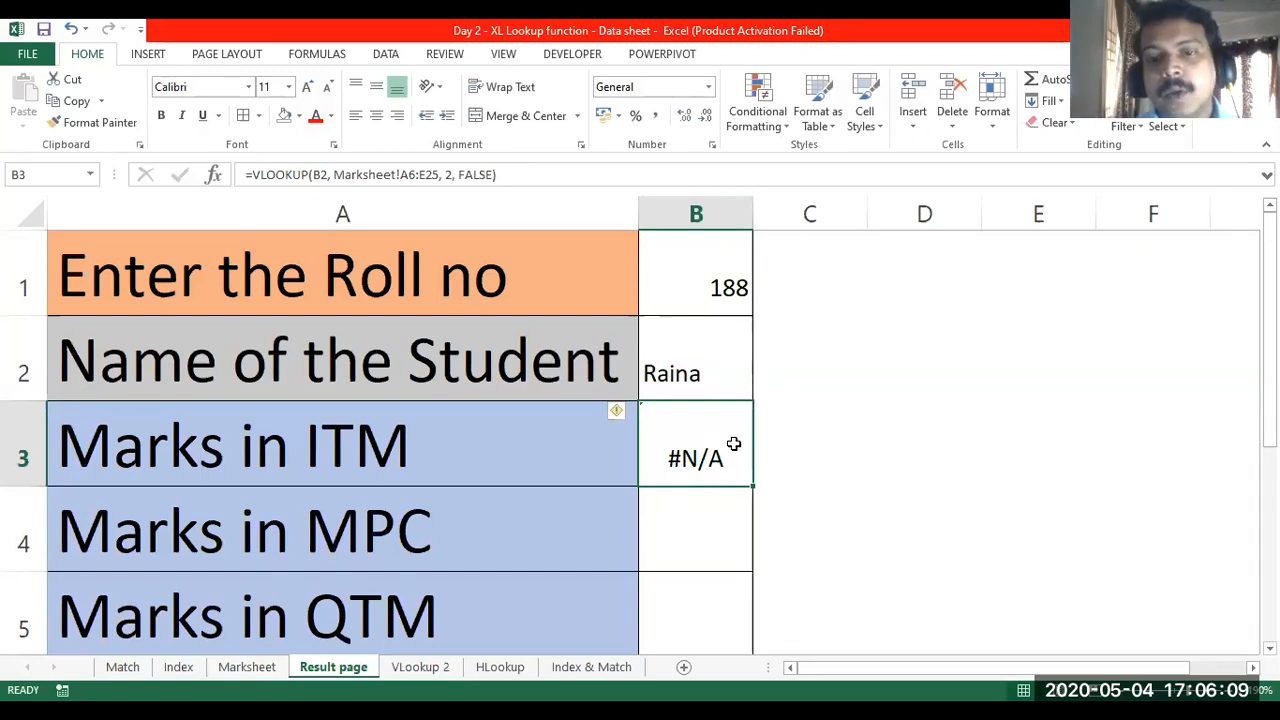
# - Inspect the lookup value and the column index argument in the student name formula in B2
pyautogui.click(697, 371)
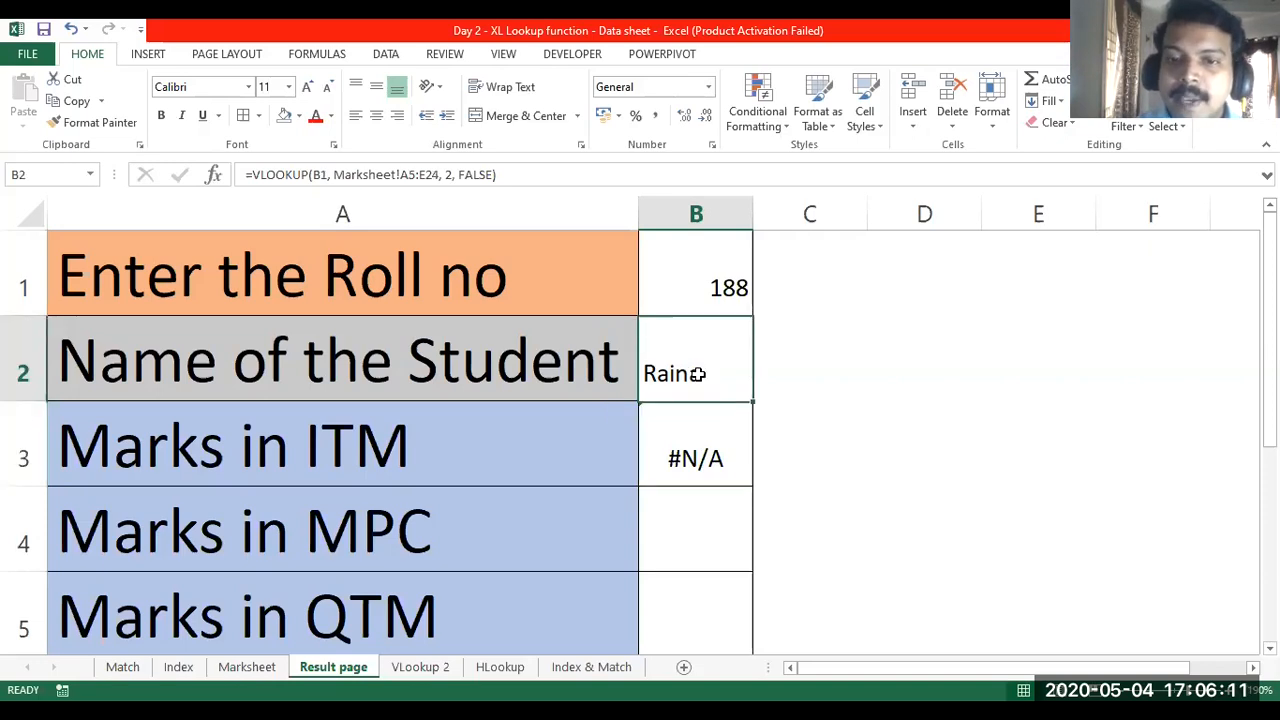
pyautogui.doubleClick(700, 372)
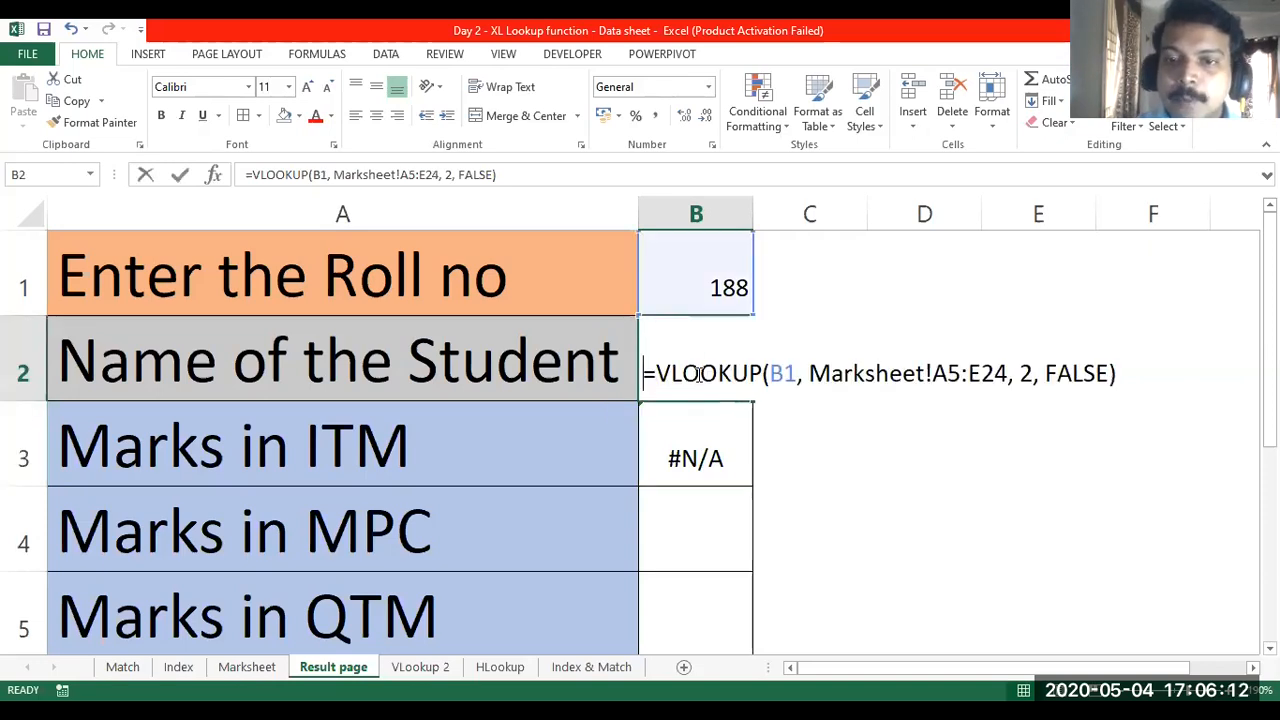
pyautogui.doubleClick(783, 374)
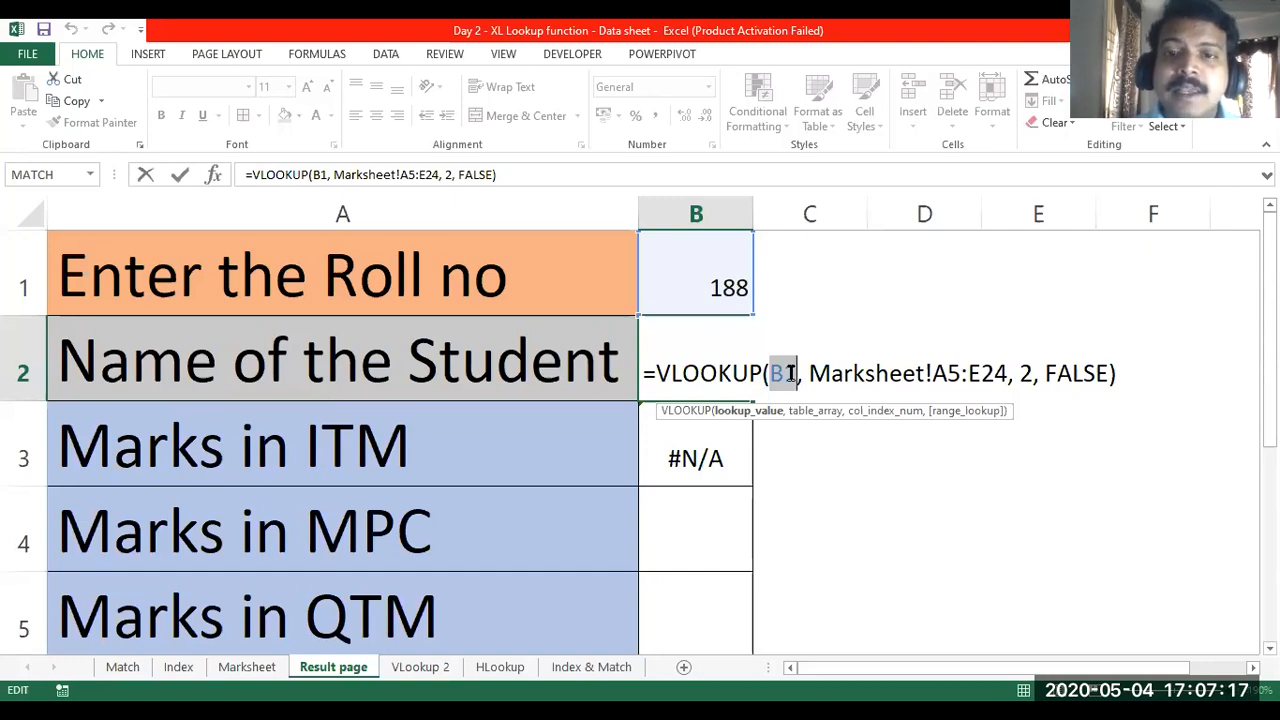
pyautogui.doubleClick(1028, 374)
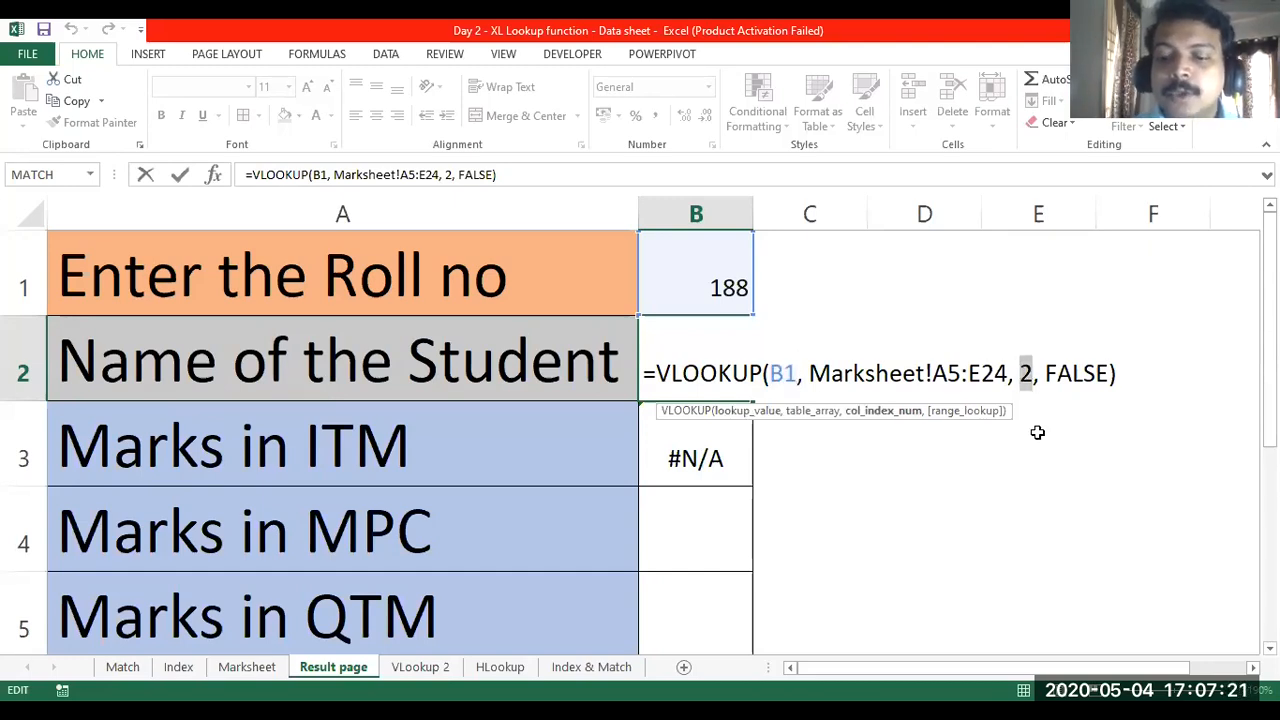
pyautogui.press('Return')
# - Inspect the column index, table array start and lookup value of the copied formula in B3 for comparison with B2
pyautogui.doubleClick(726, 438)
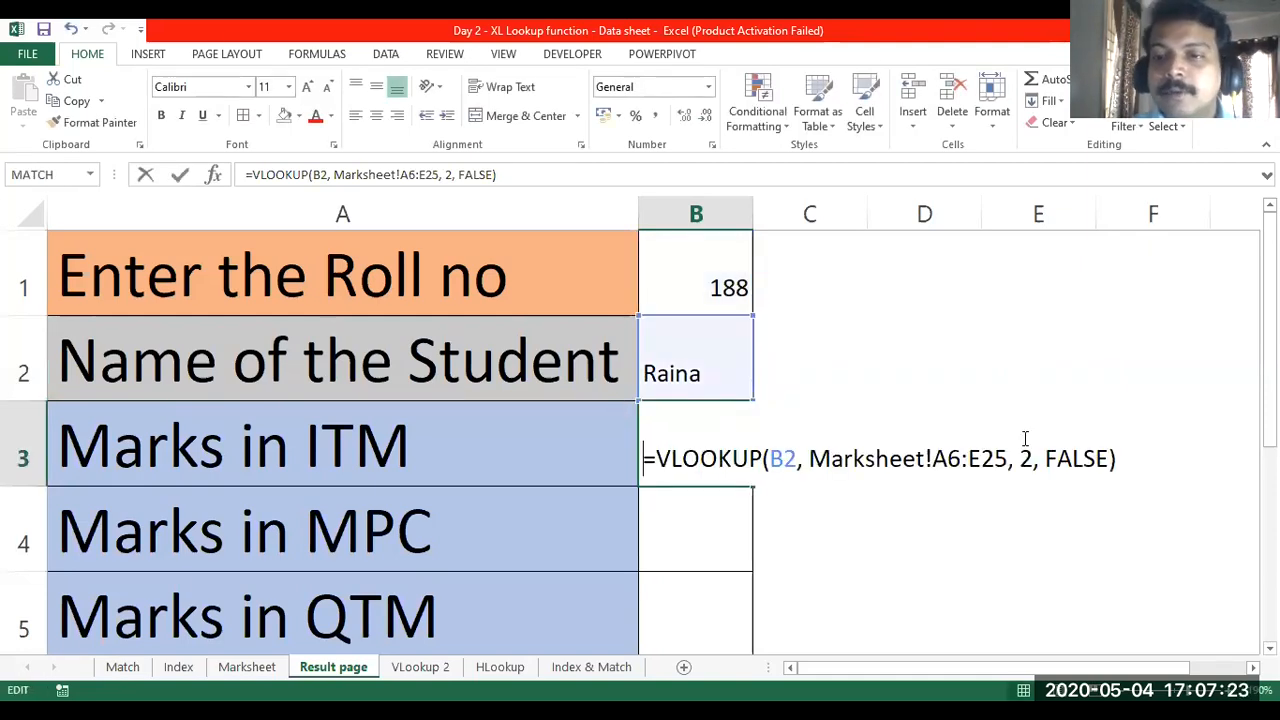
pyautogui.doubleClick(1027, 458)
pyautogui.moveTo(960, 460); pyautogui.dragTo(933, 460)
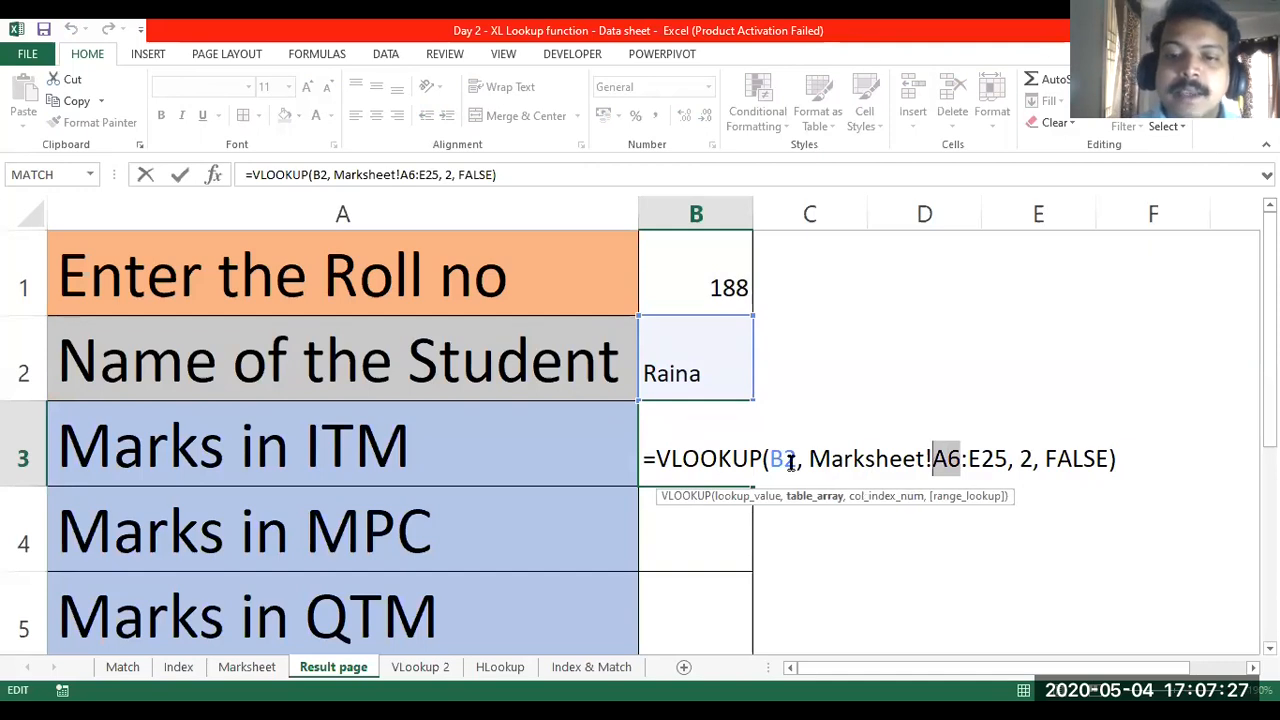
pyautogui.moveTo(792, 460); pyautogui.dragTo(770, 460)
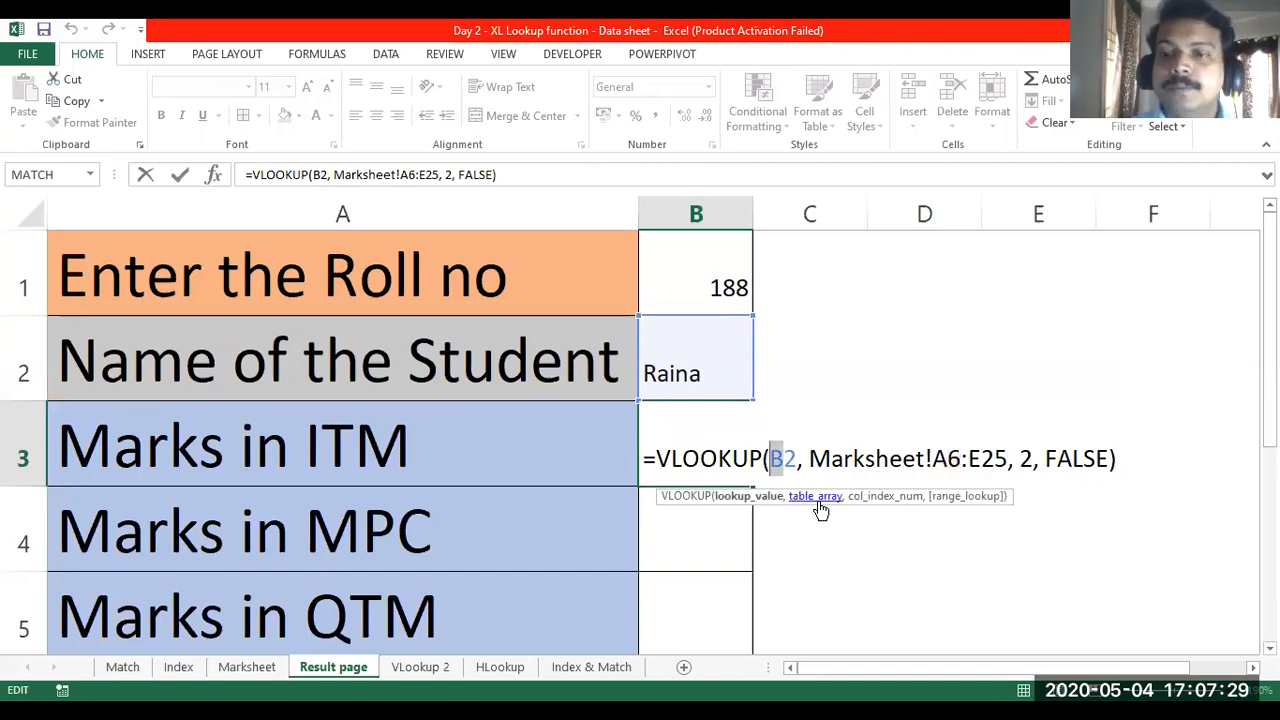
pyautogui.press('Return')
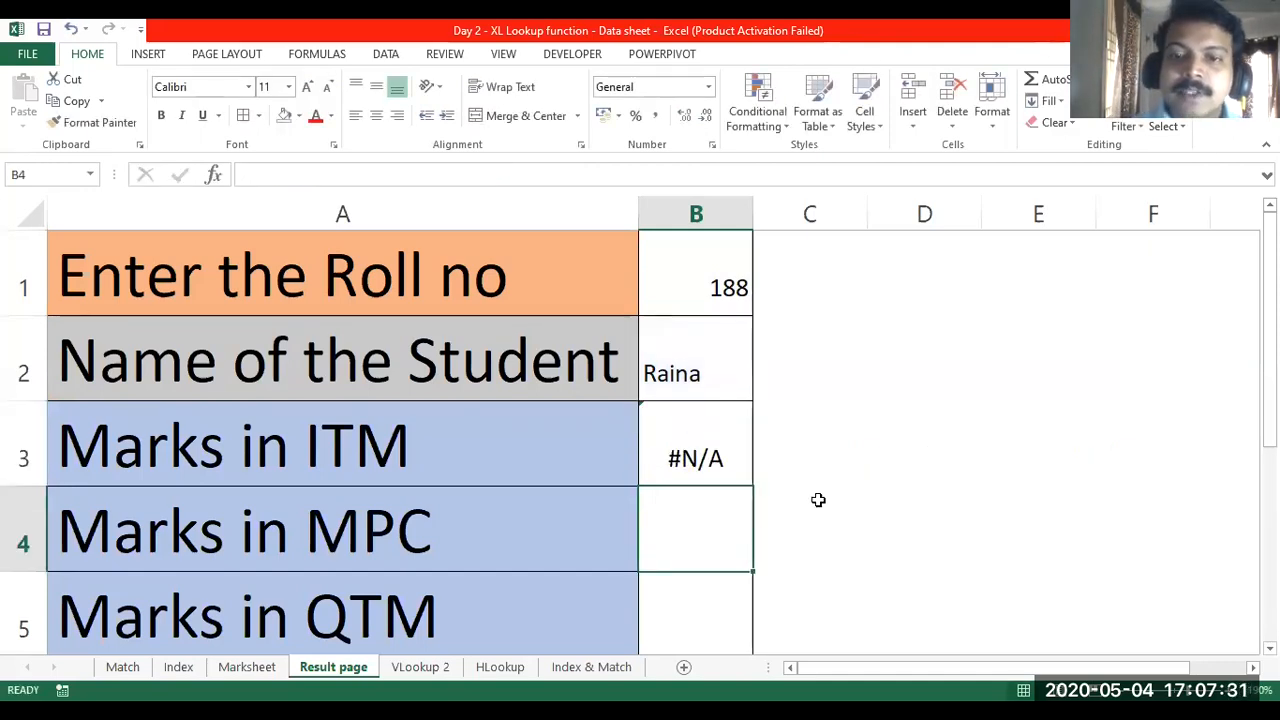
# - Make the lookup value in the student name formula in B2 an absolute reference, $B$1
pyautogui.click(697, 345)
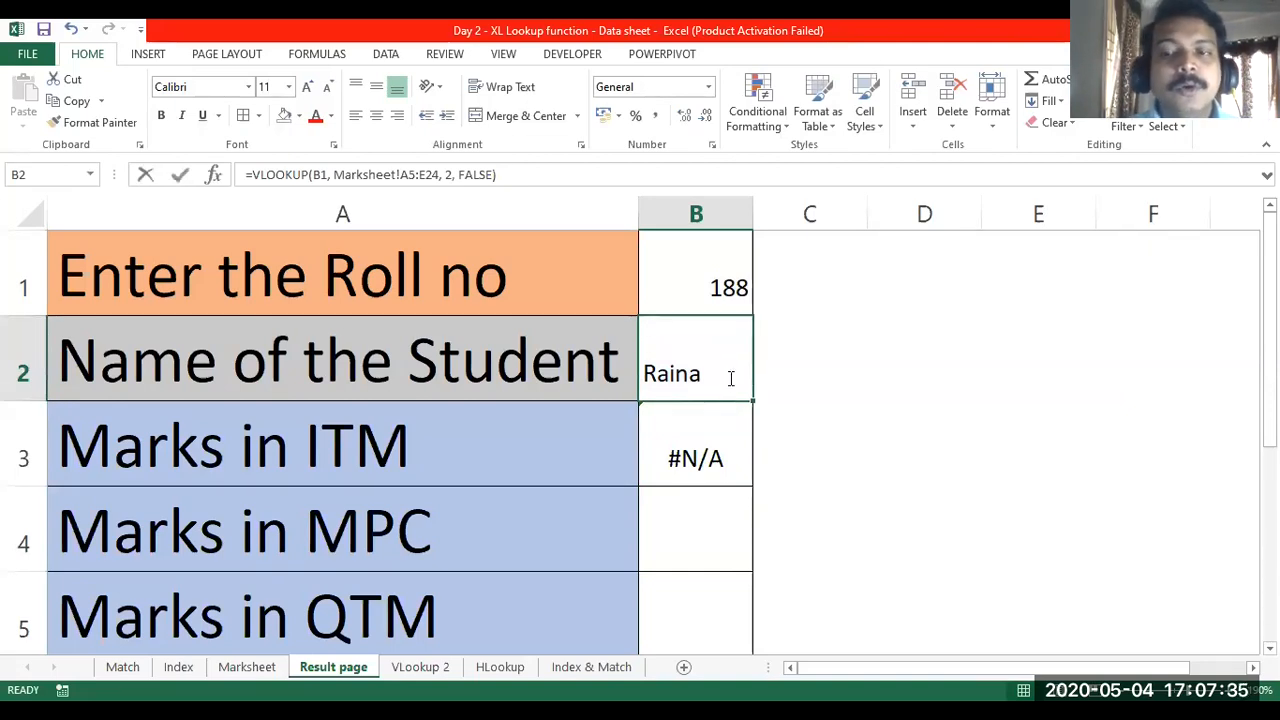
pyautogui.doubleClick(731, 378)
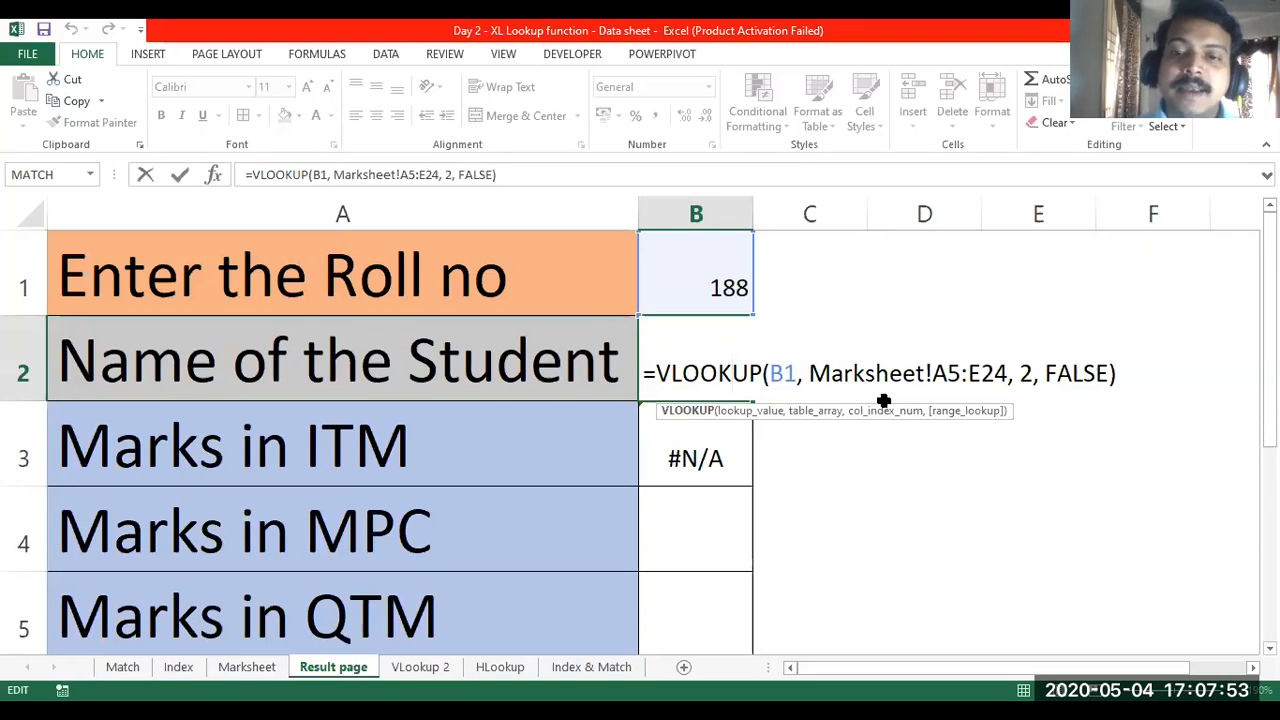
pyautogui.click(770, 373)
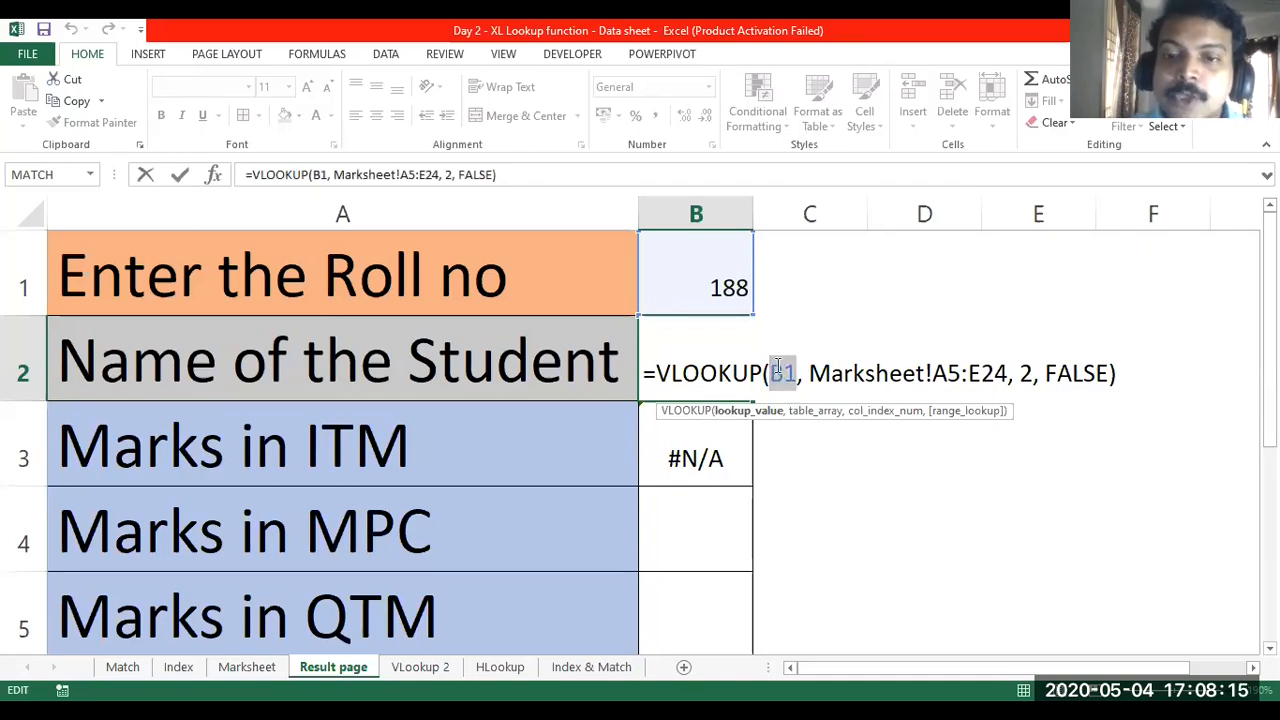
pyautogui.click(770, 372)
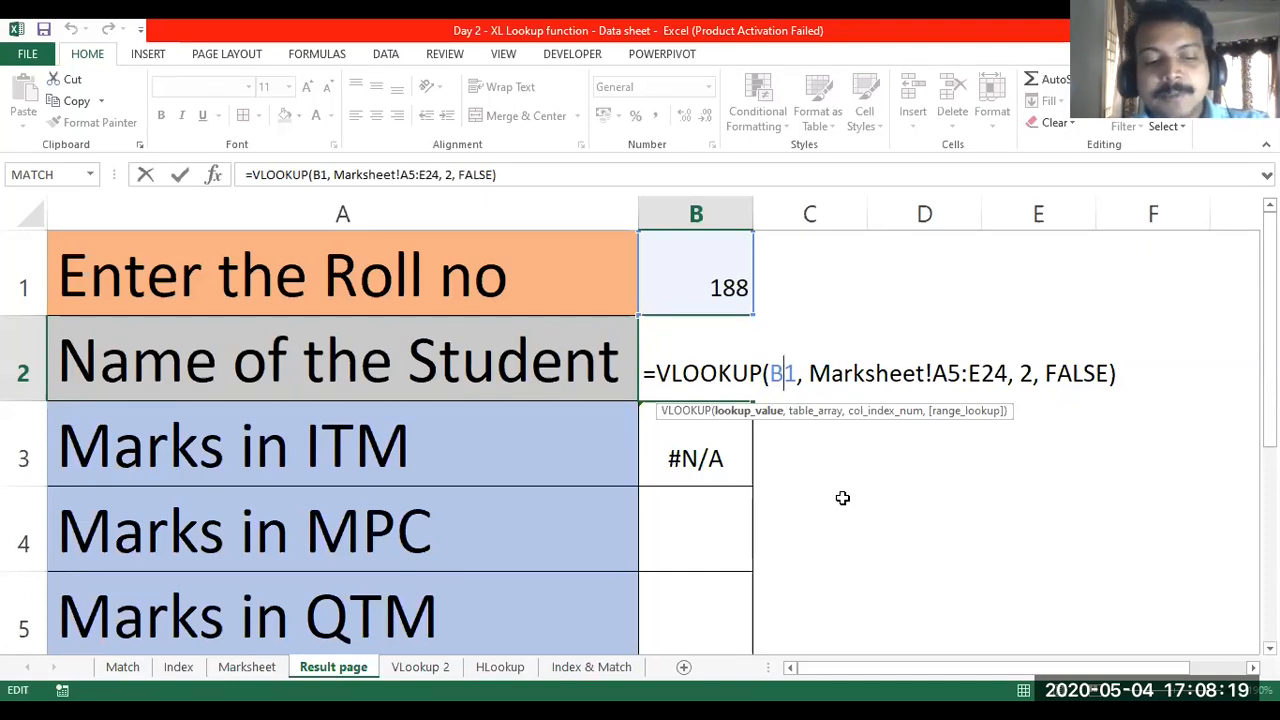
pyautogui.press('Left')
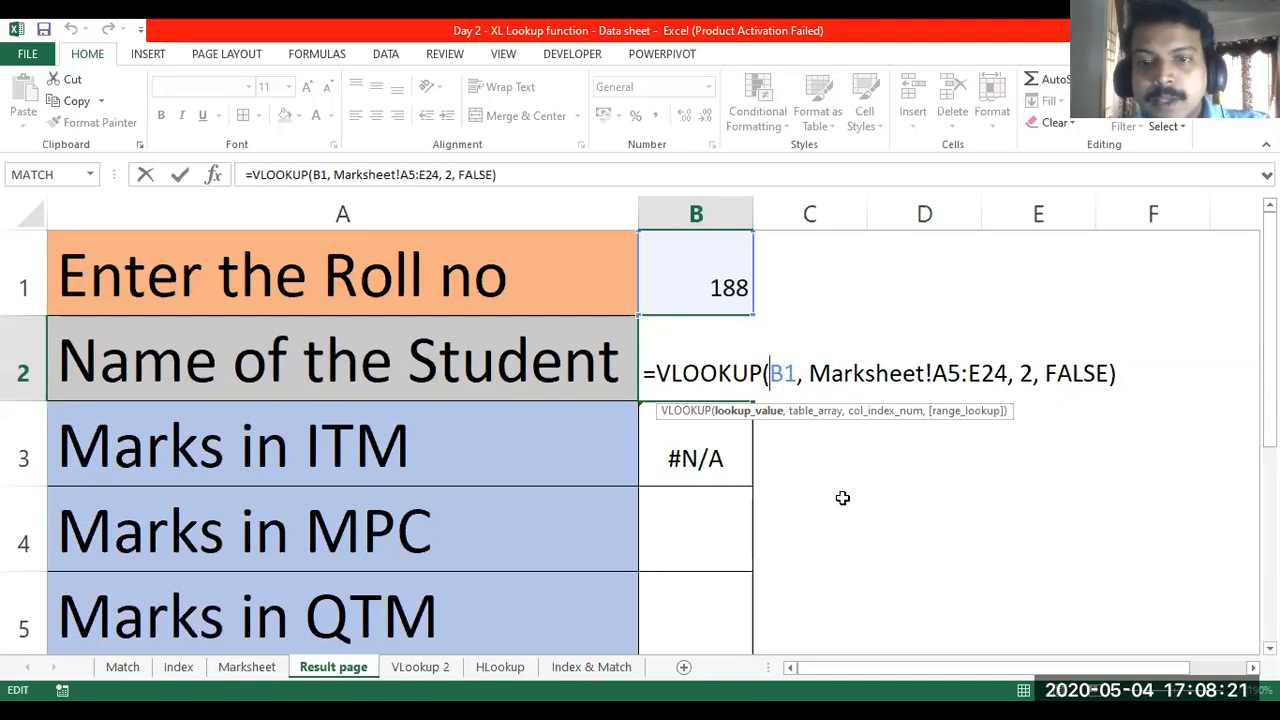
pyautogui.write('$B$')
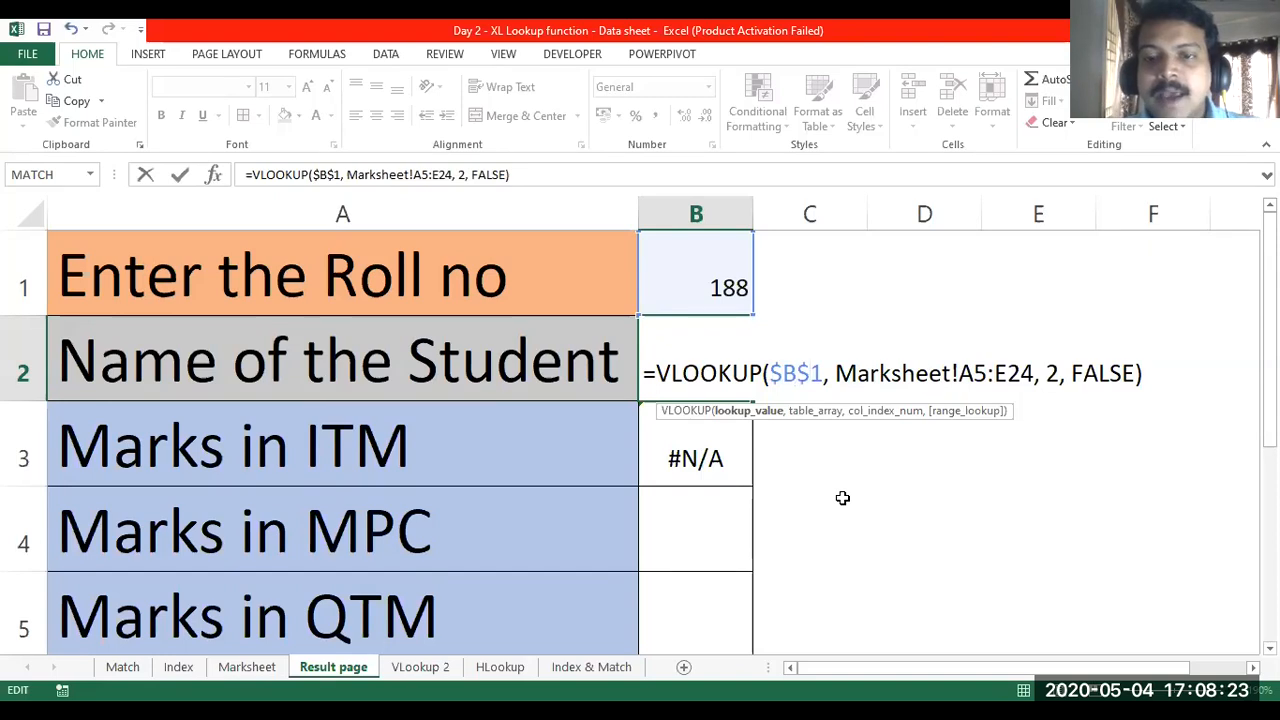
# - Make the table array in the B2 formula absolute as Marksheet!$A$5:$E$24 and commit the formula
pyautogui.click(962, 372)
pyautogui.write('$')
pyautogui.press('Right')
pyautogui.write('$')
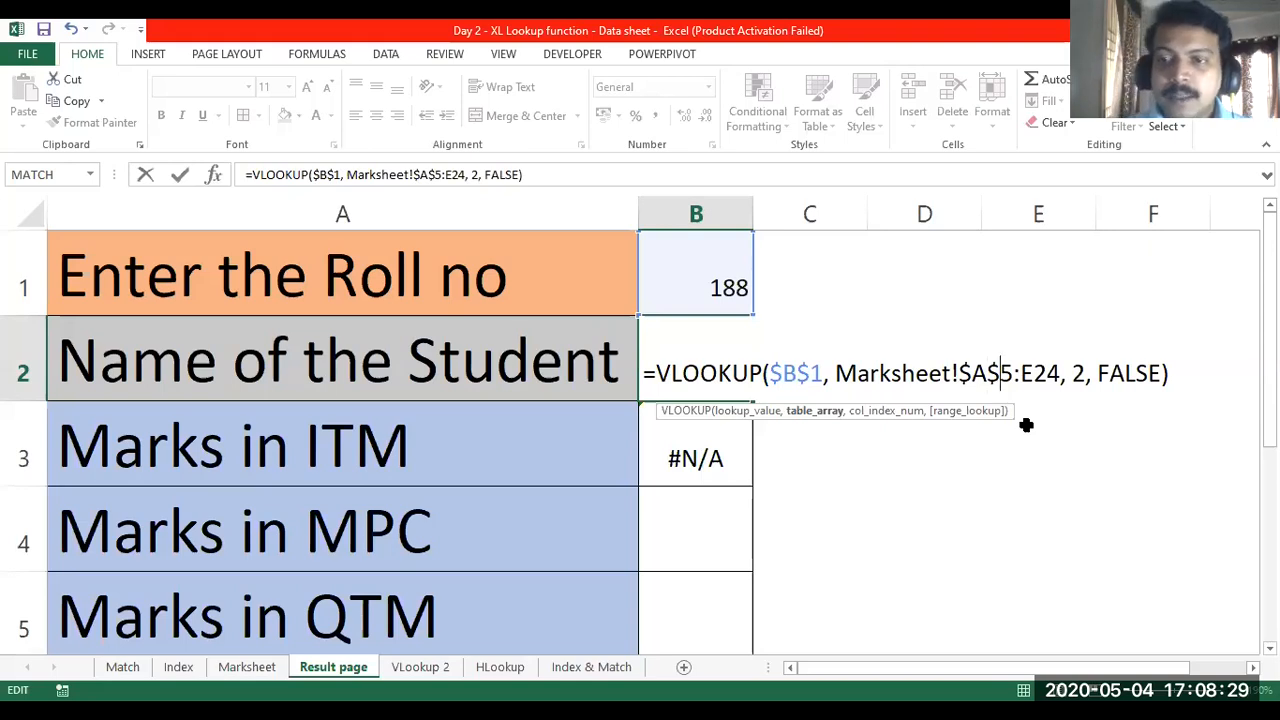
pyautogui.press('Right')
pyautogui.press('Right')
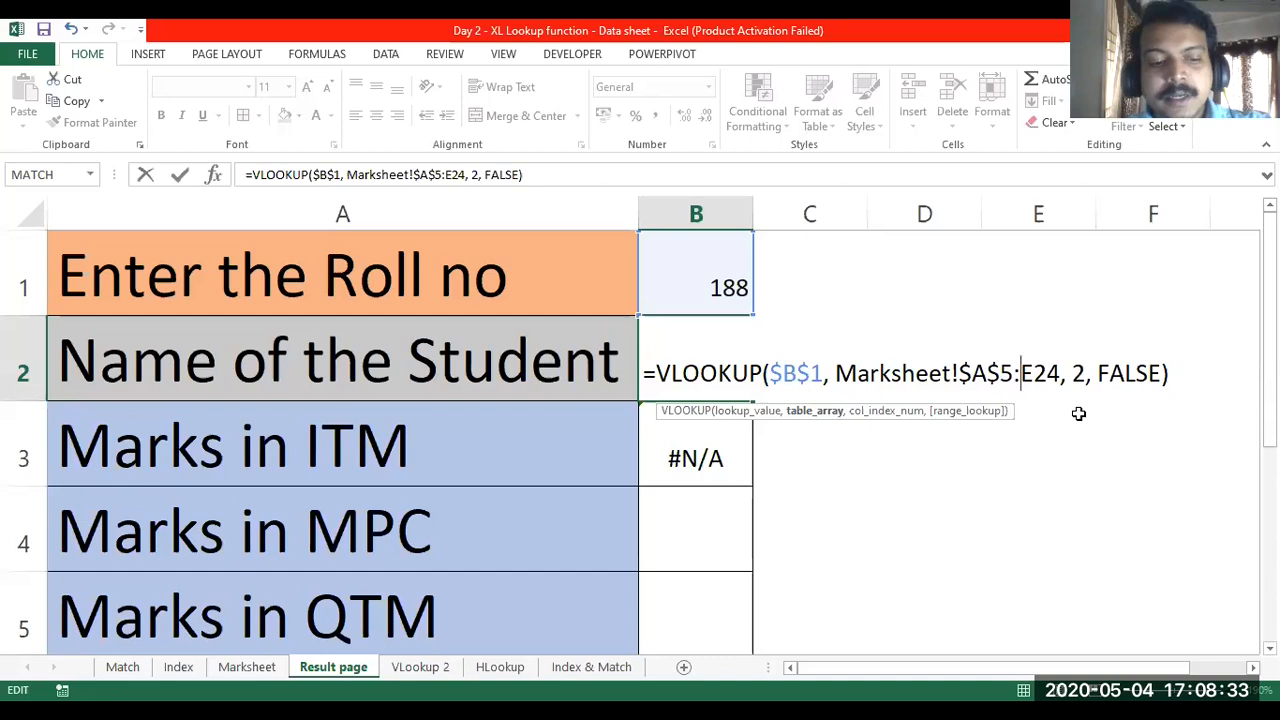
pyautogui.write('$')
pyautogui.press('Right')
pyautogui.write('$')
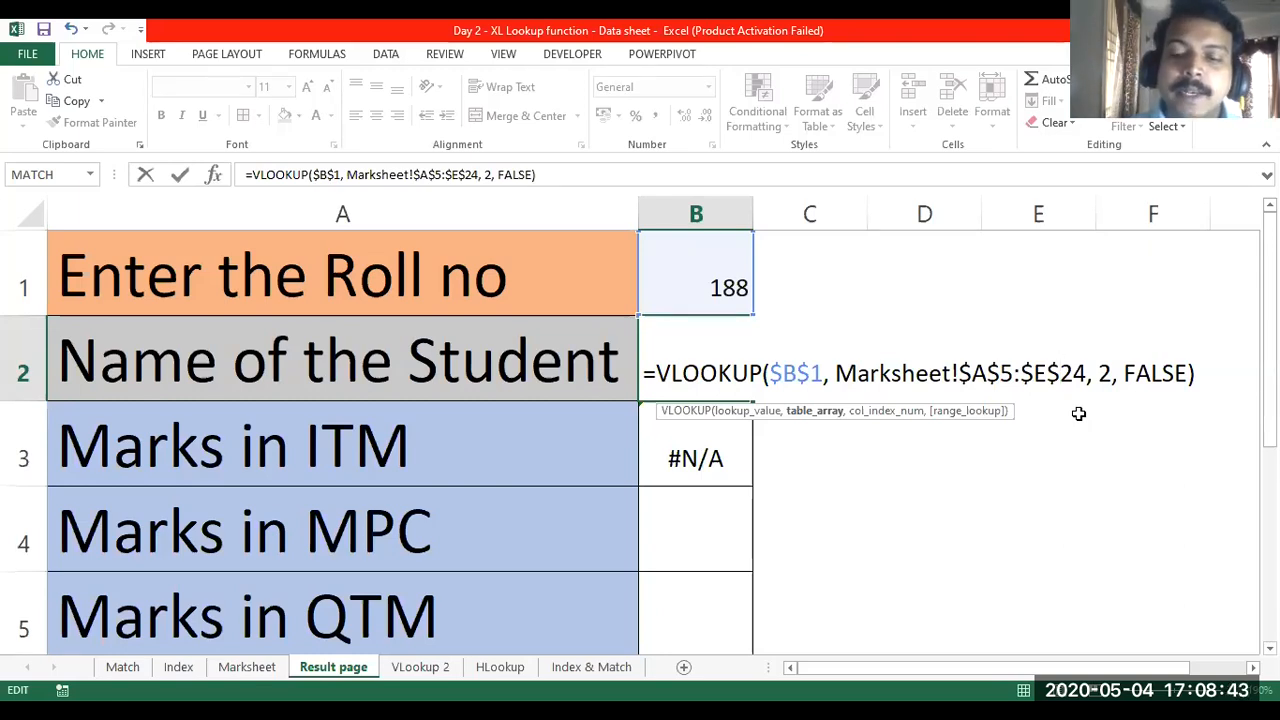
pyautogui.press('Return')
# - Fill the VLOOKUP with absolute references from B2 down through B5 and inspect the copied formula in B3
pyautogui.click(690, 366)
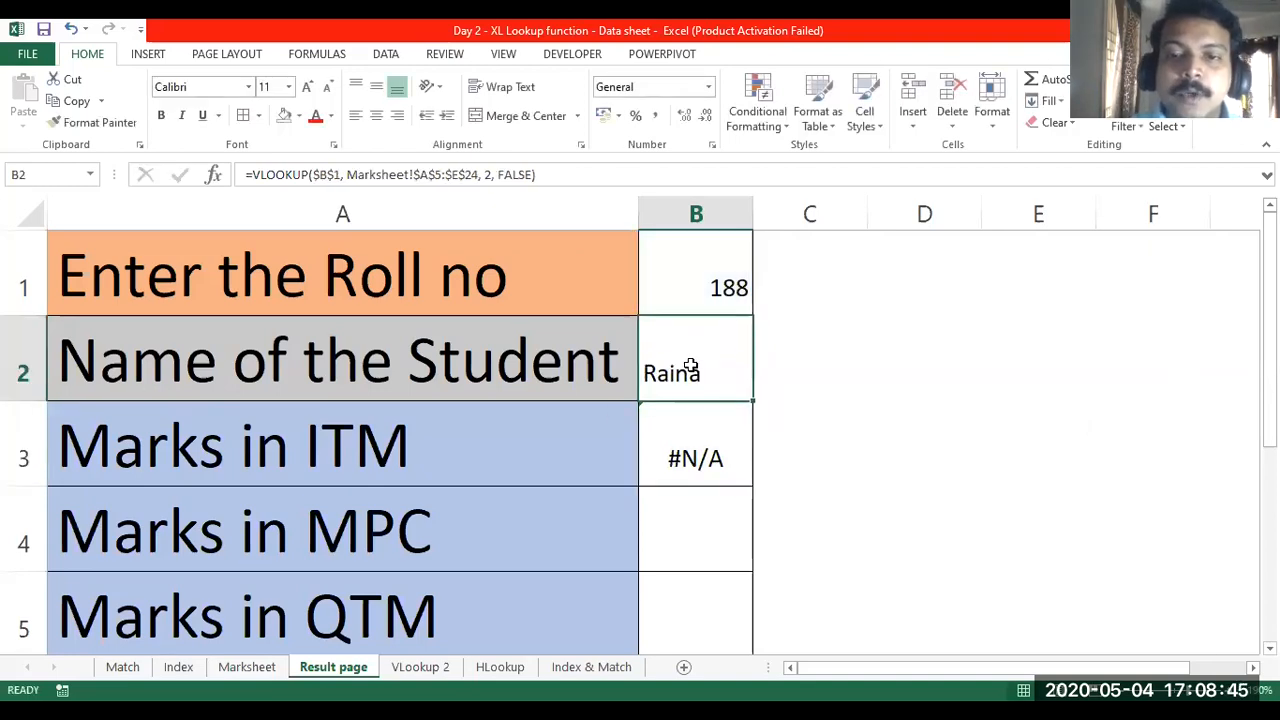
pyautogui.moveTo(752, 401); pyautogui.dragTo(735, 615)
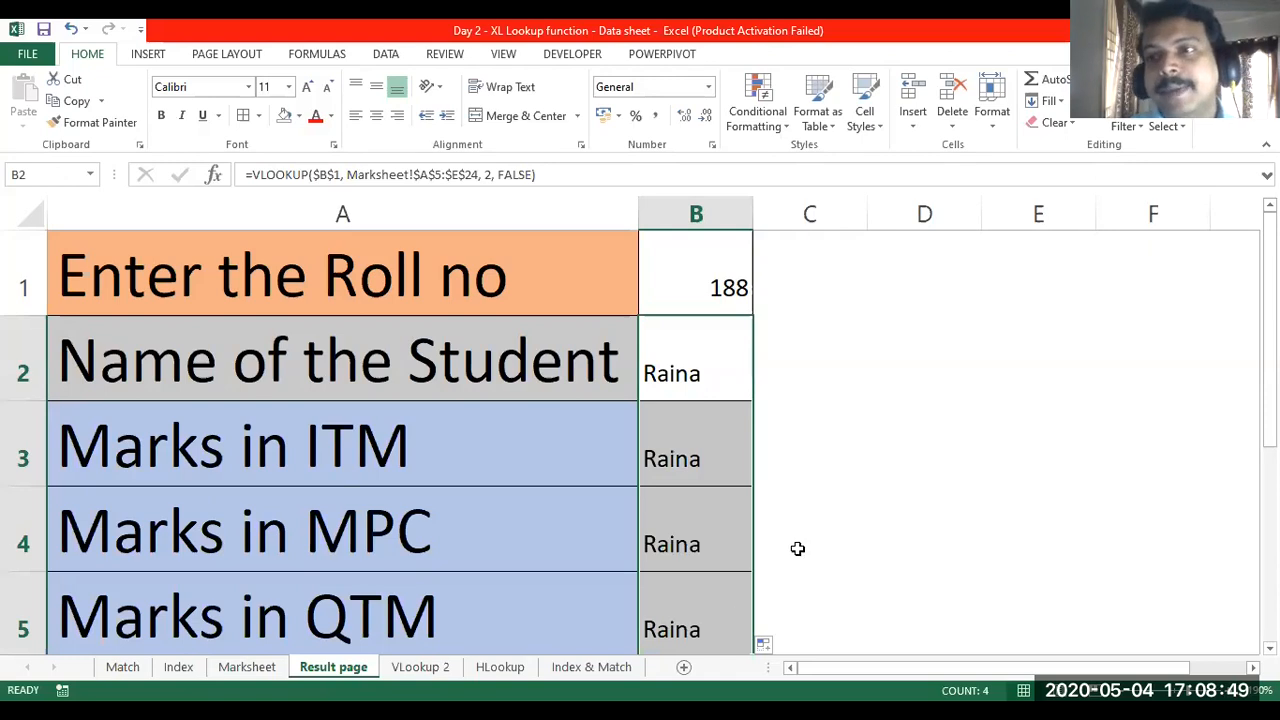
pyautogui.click(690, 464)
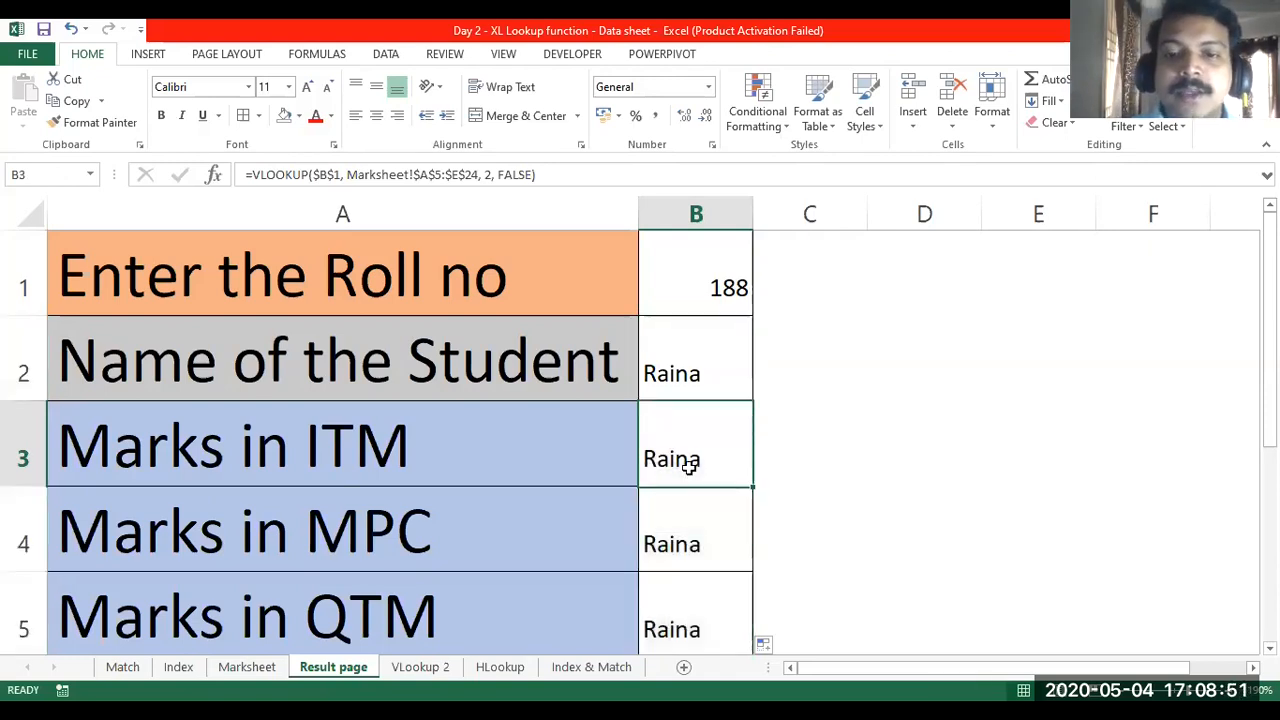
pyautogui.doubleClick(690, 458)
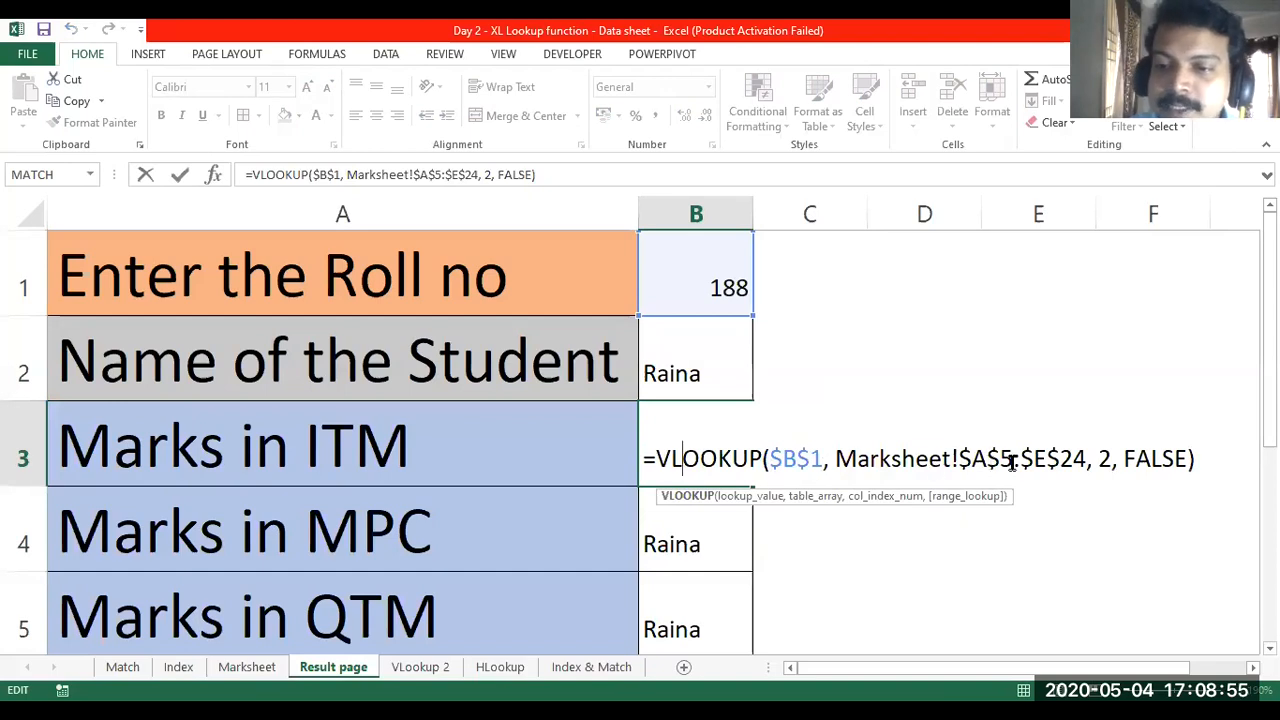
pyautogui.press('Return')
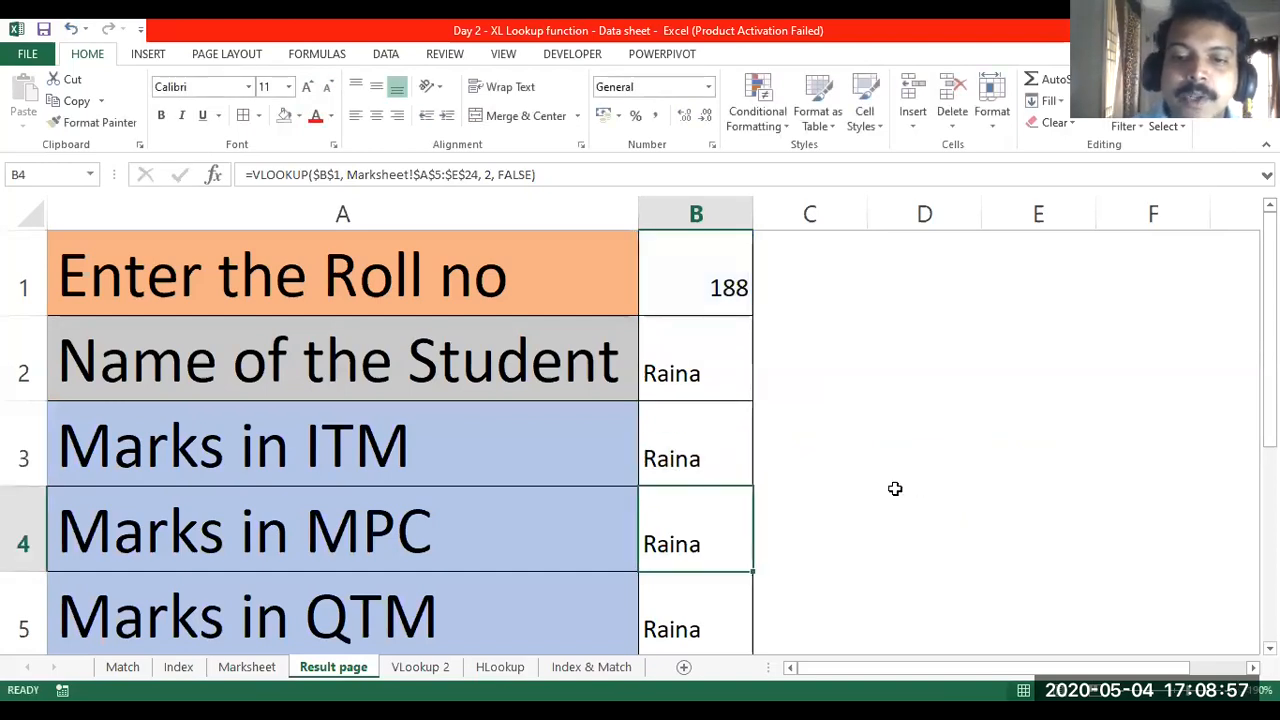
# - Check the references in the copied MPC and QTM marks formulas in B4 and B5, and return to the roll number cell B1
pyautogui.doubleClick(710, 534)
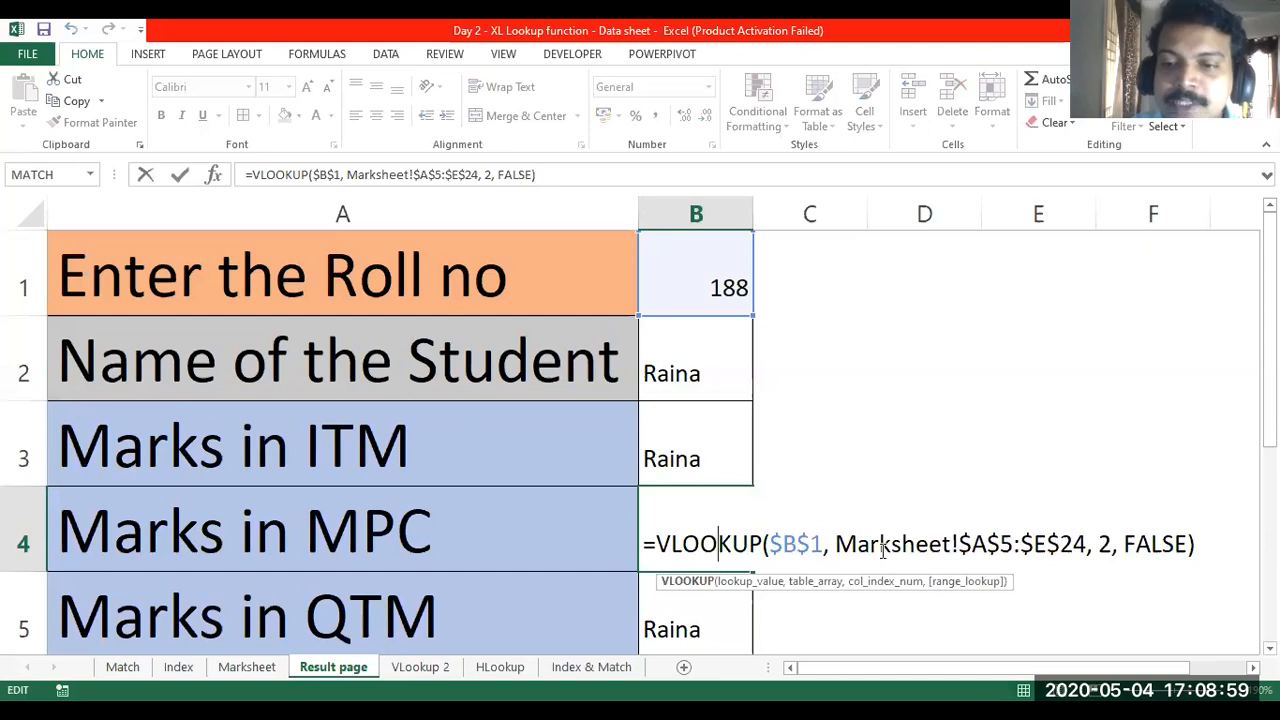
pyautogui.press('Return')
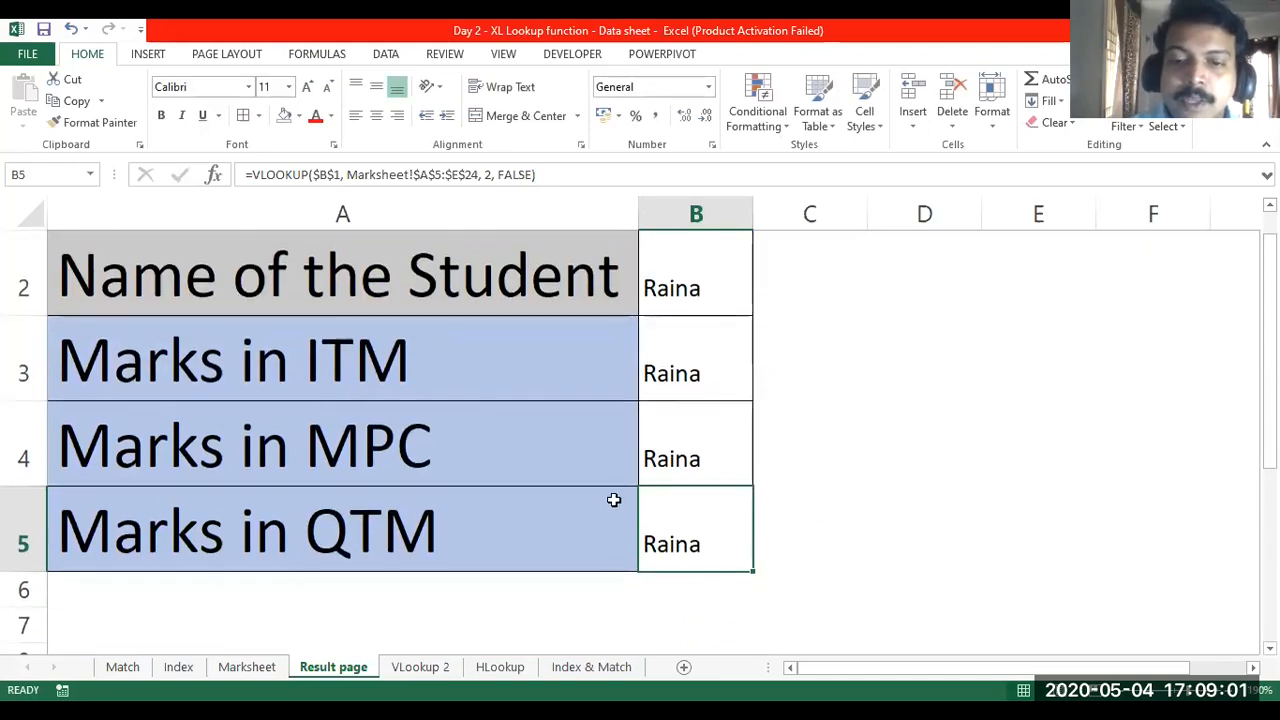
pyautogui.doubleClick(691, 526)
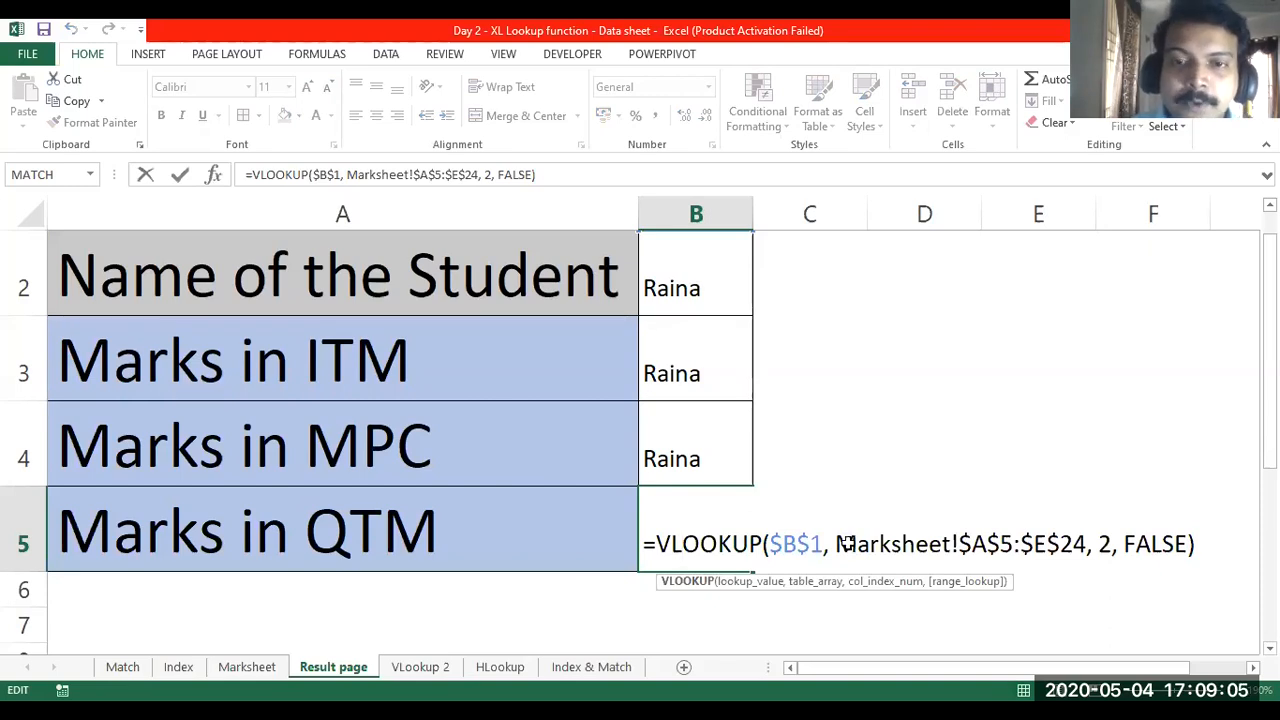
pyautogui.press('Escape')
pyautogui.press('Up')
pyautogui.press('Up')
pyautogui.press('Up')
pyautogui.press('Up')
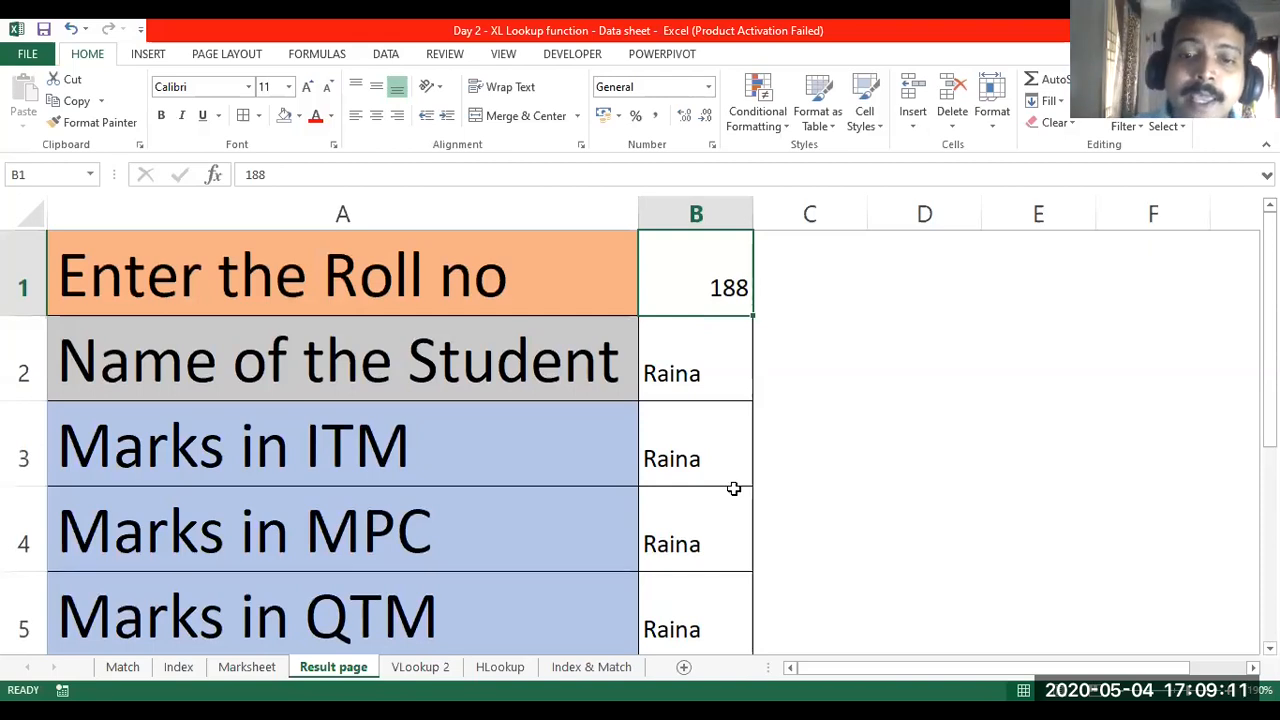
pyautogui.scroll(-1, 734, 488)
pyautogui.scroll(1, 734, 488)
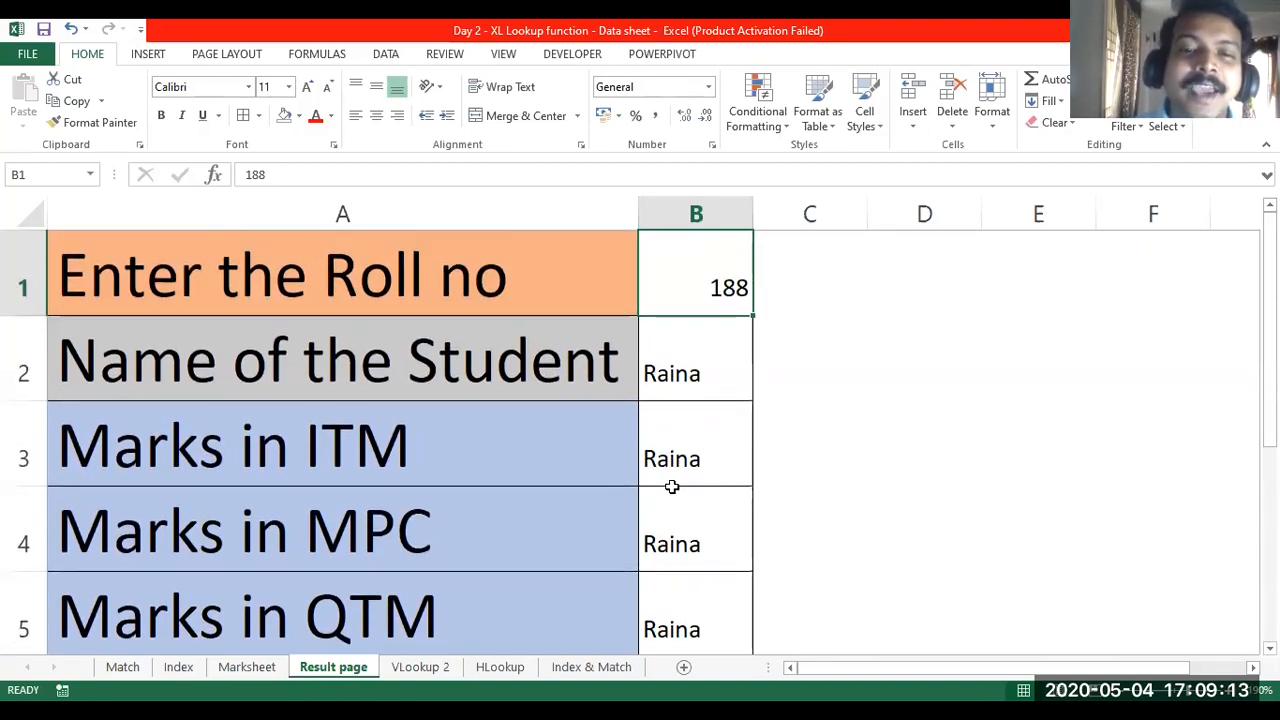
# - Review the column order of name, ITM, MPC and QTM in the Marksheet table and return to the Result page
pyautogui.click(246, 666)
pyautogui.scroll(1, 334, 471)
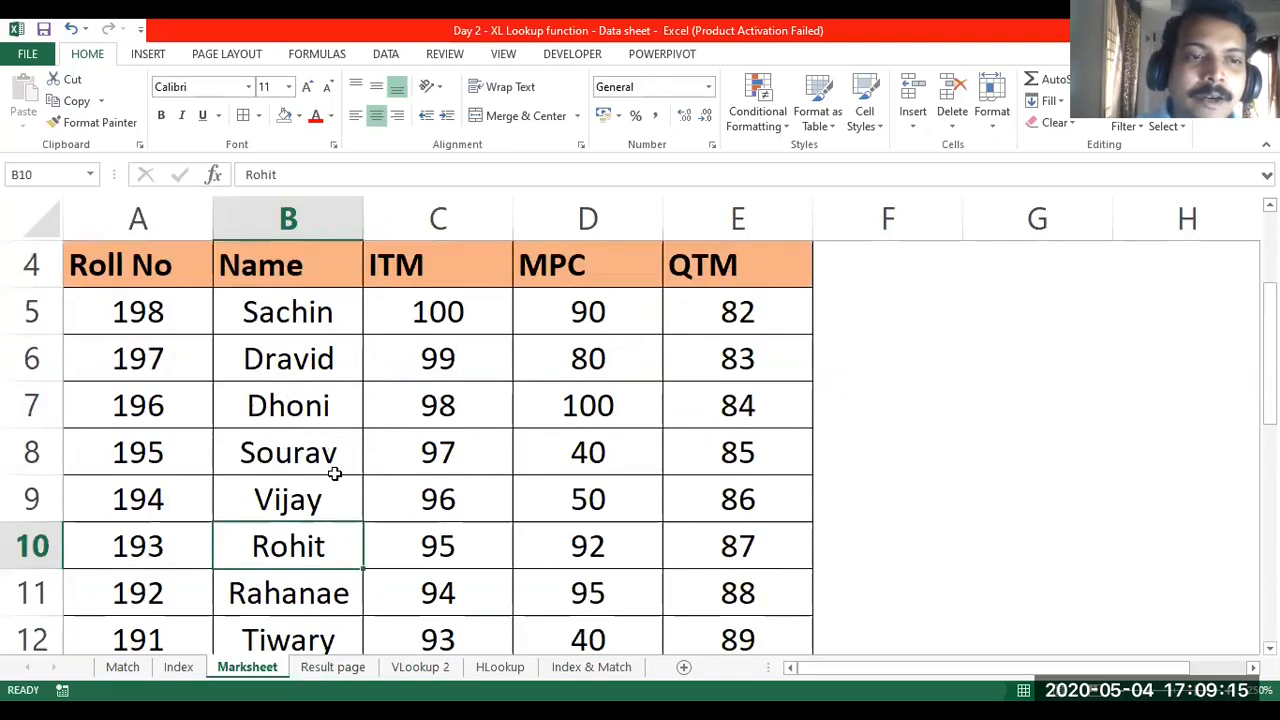
pyautogui.moveTo(172, 316); pyautogui.dragTo(737, 546)
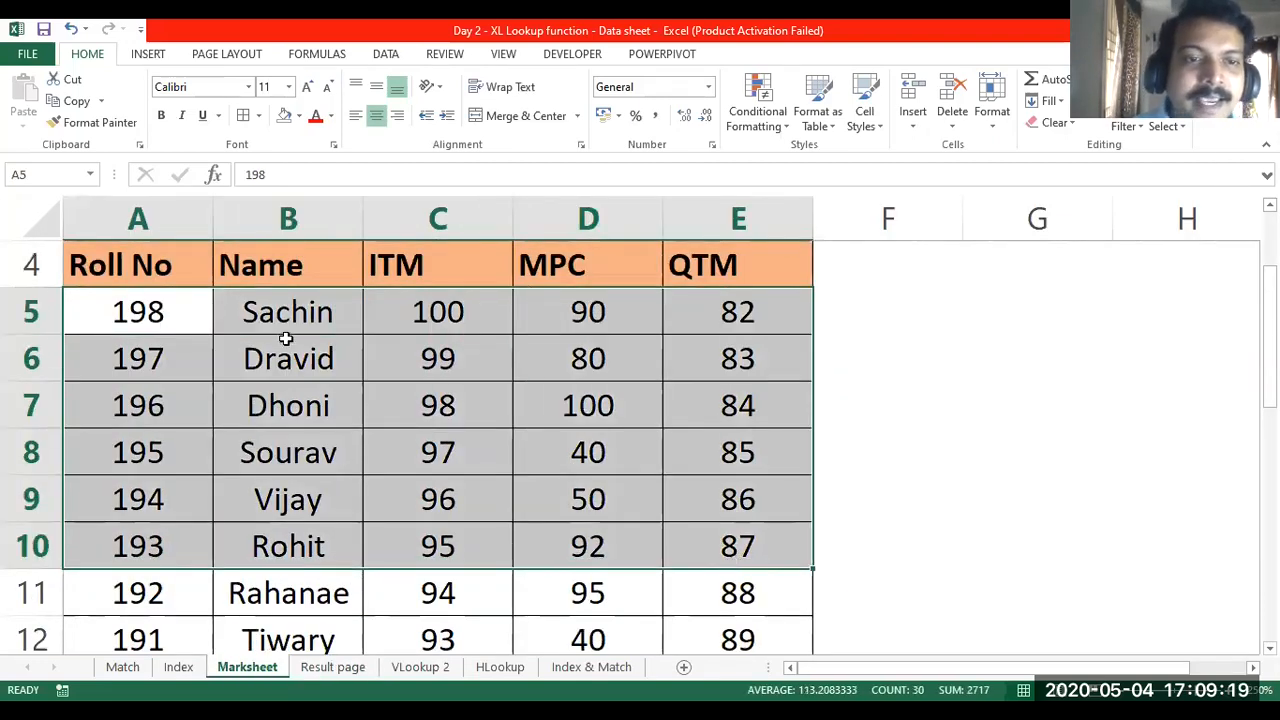
pyautogui.click(281, 313)
pyautogui.click(423, 310)
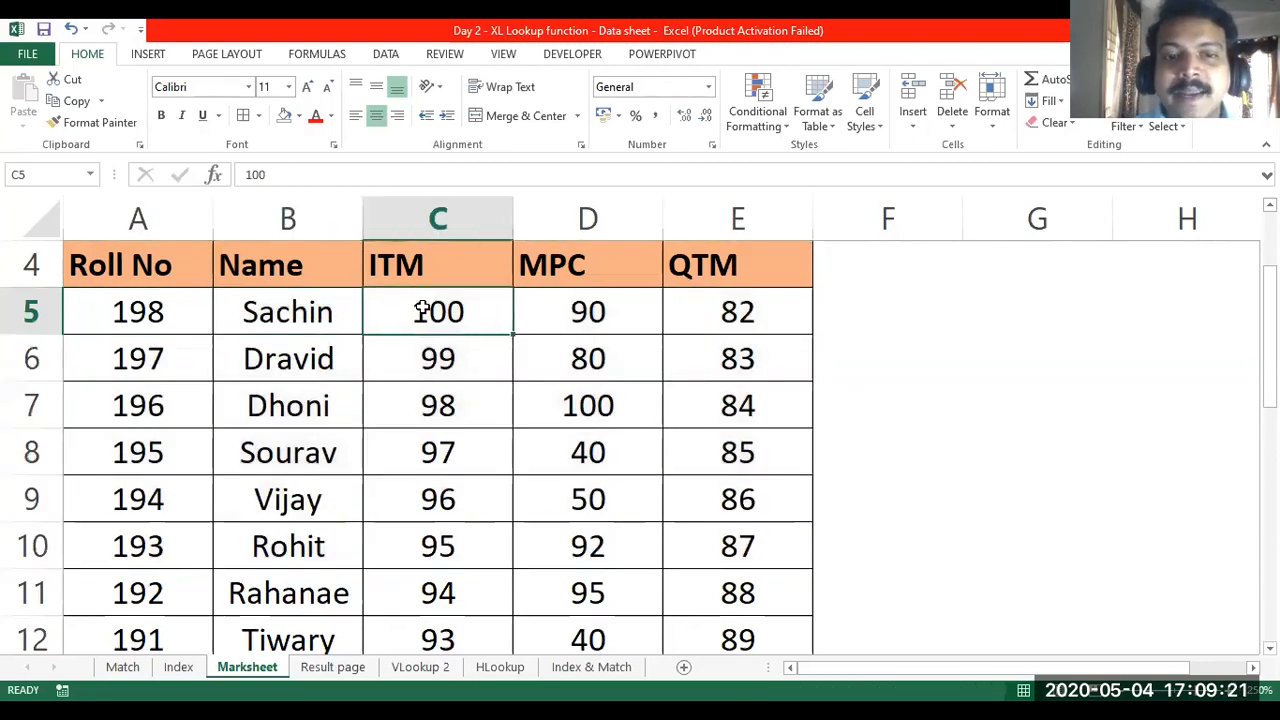
pyautogui.click(605, 313)
pyautogui.click(722, 314)
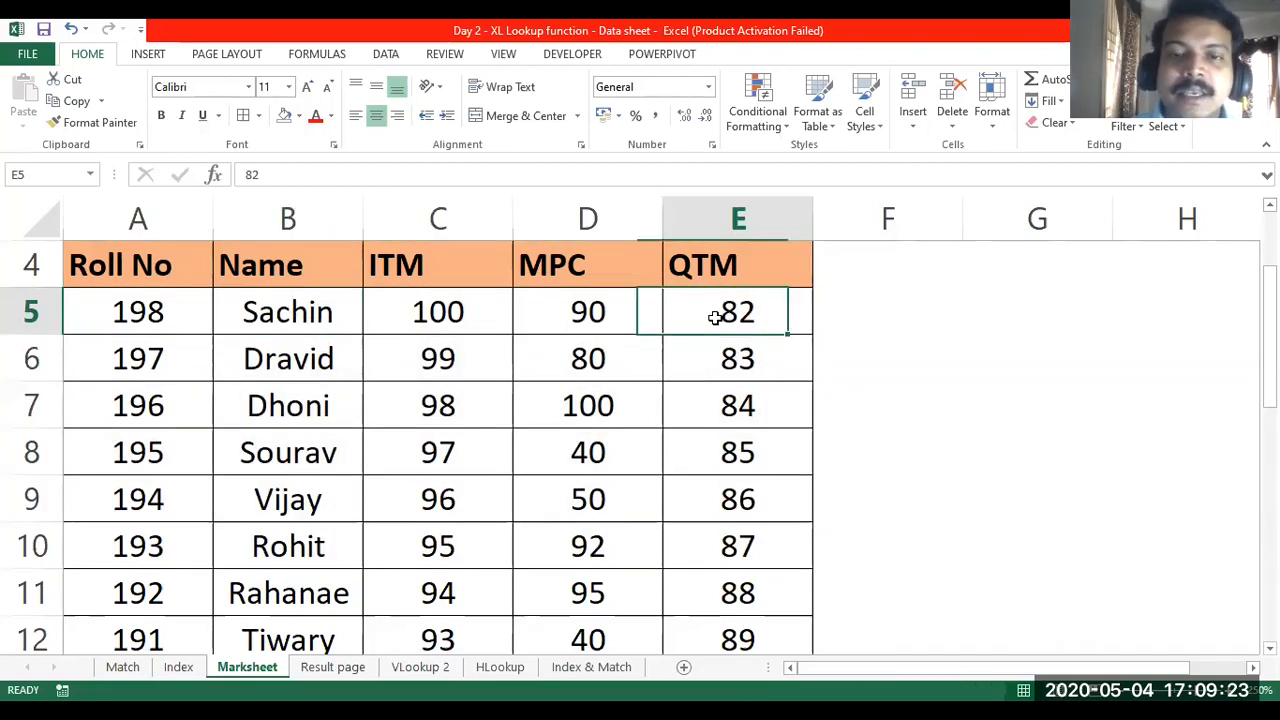
pyautogui.click(333, 667)
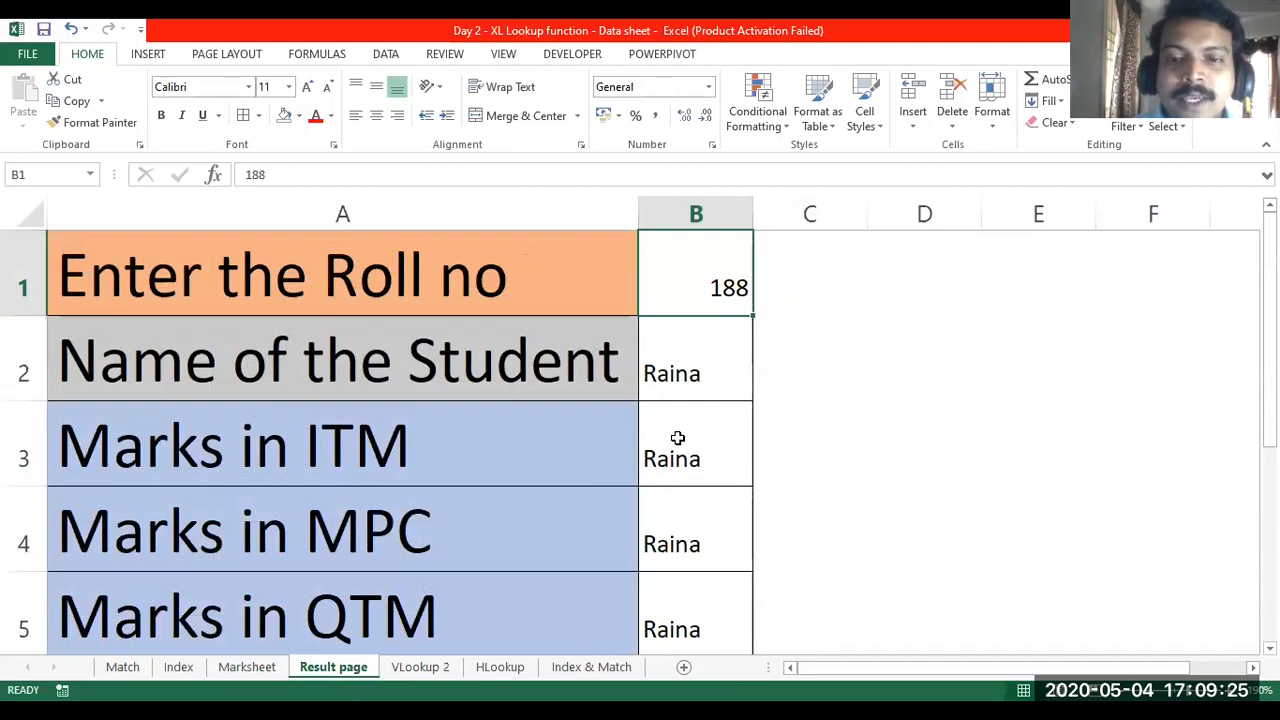
# - Check the column index in the name formula in B2 and set it to 3 in the ITM marks formula in B3
pyautogui.doubleClick(693, 378)
pyautogui.doubleClick(1106, 374)
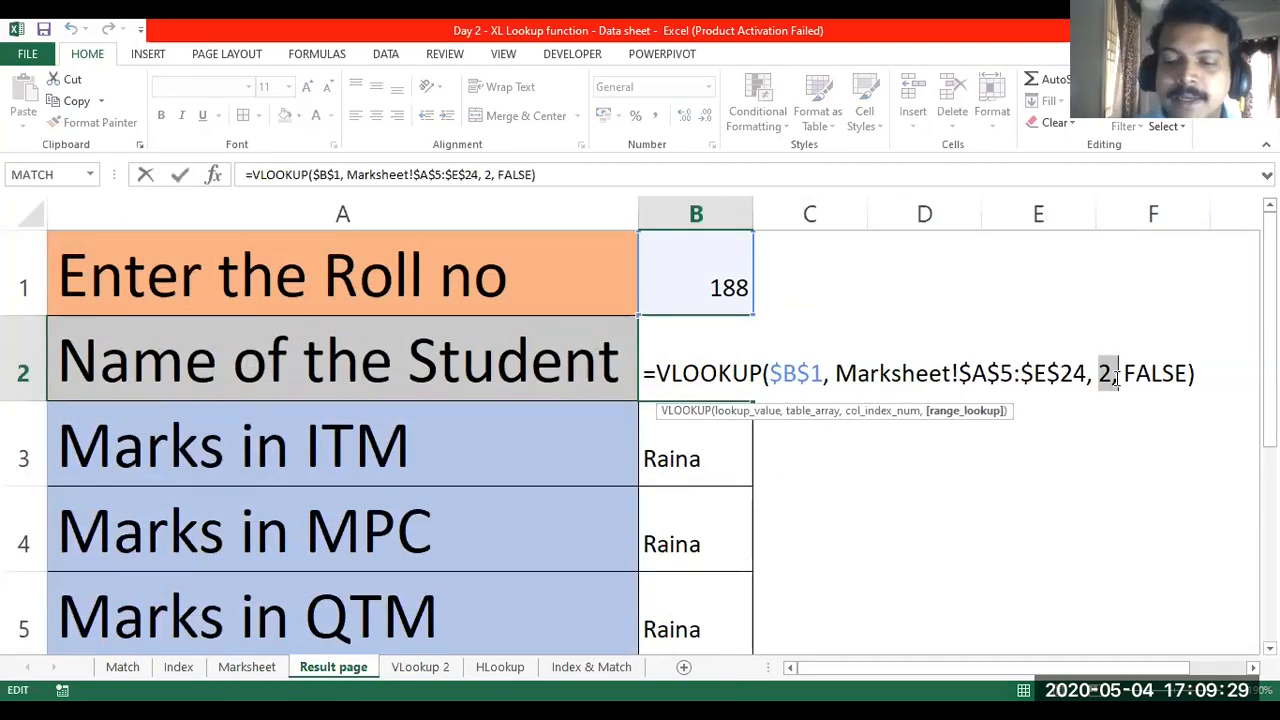
pyautogui.press('Return')
pyautogui.doubleClick(733, 431)
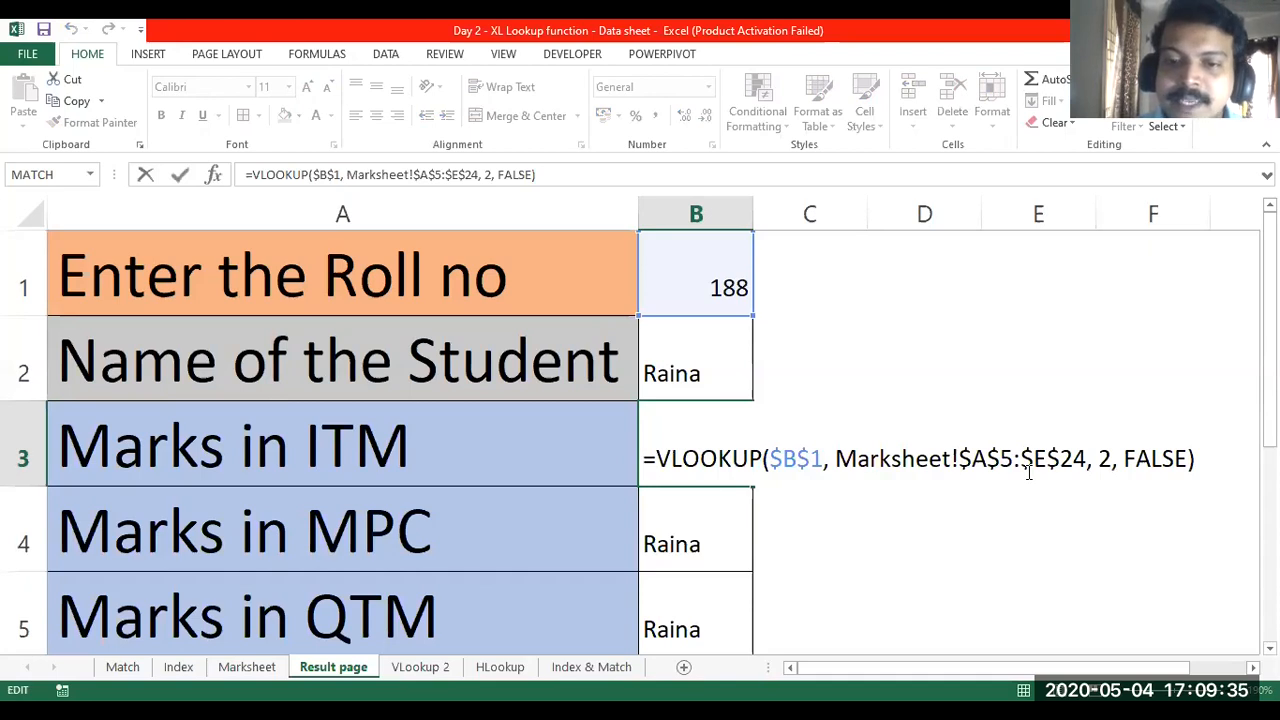
pyautogui.doubleClick(1104, 458)
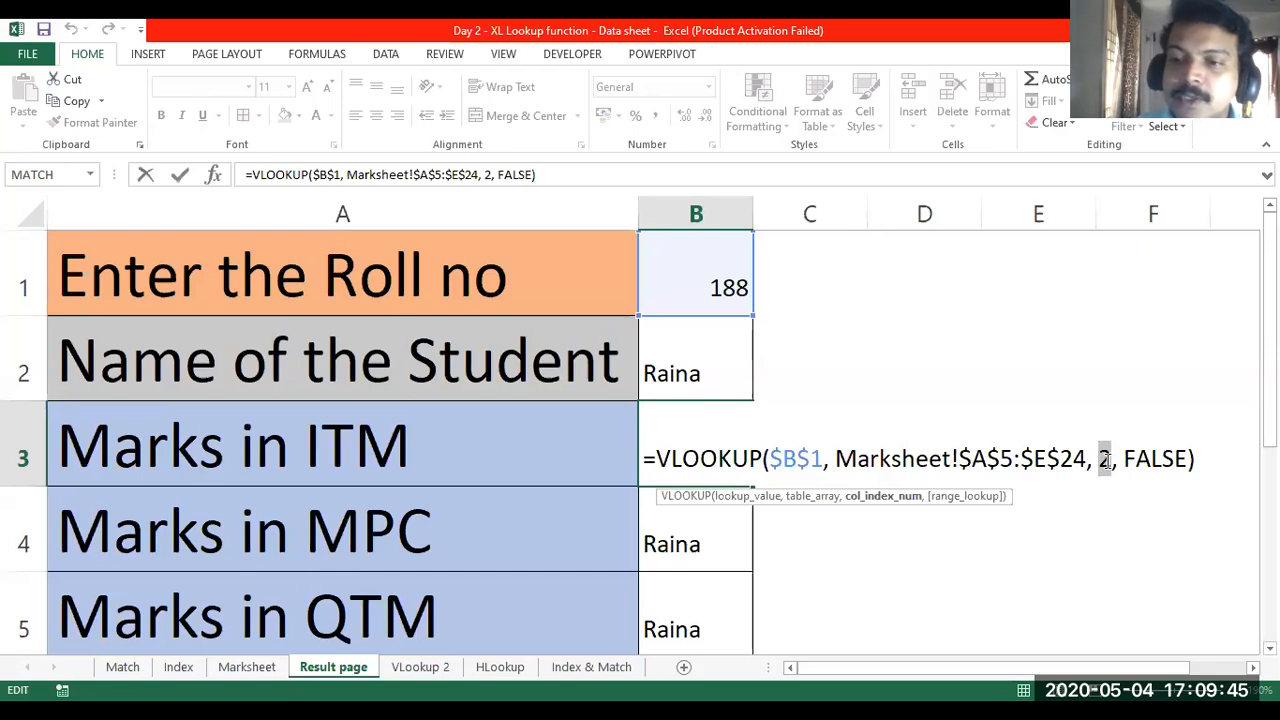
pyautogui.write('3')
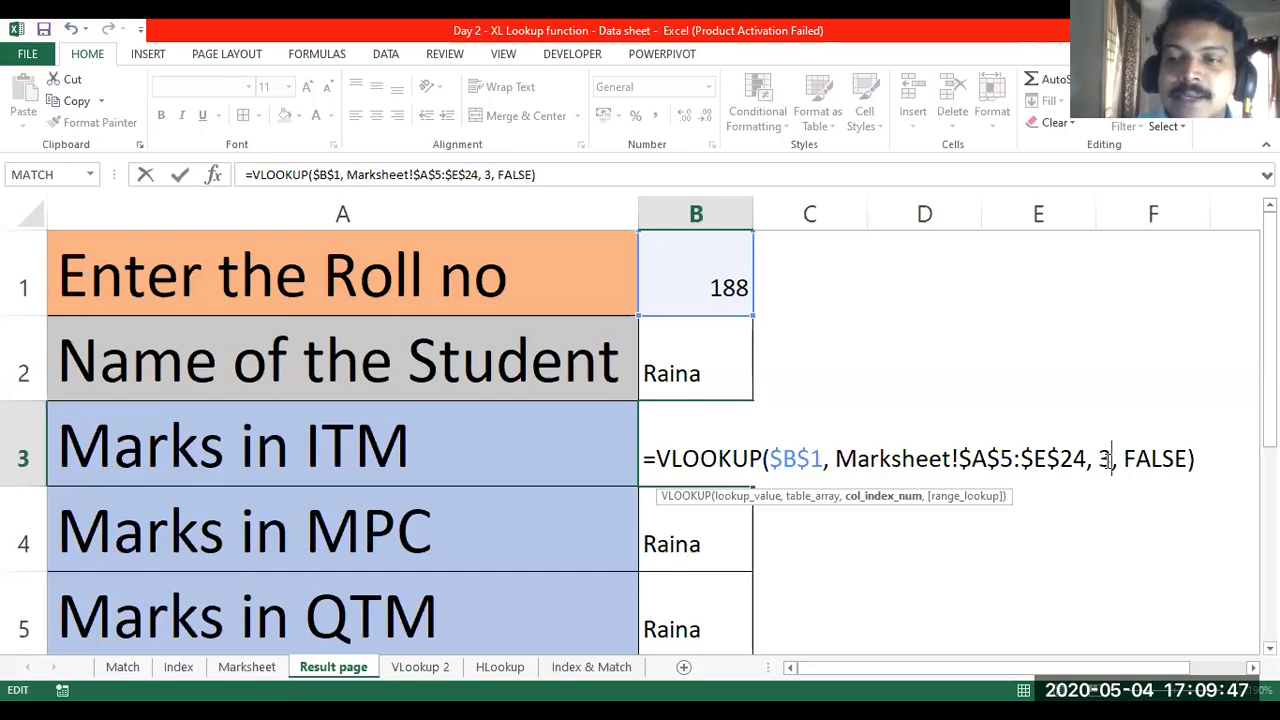
pyautogui.press('Return')
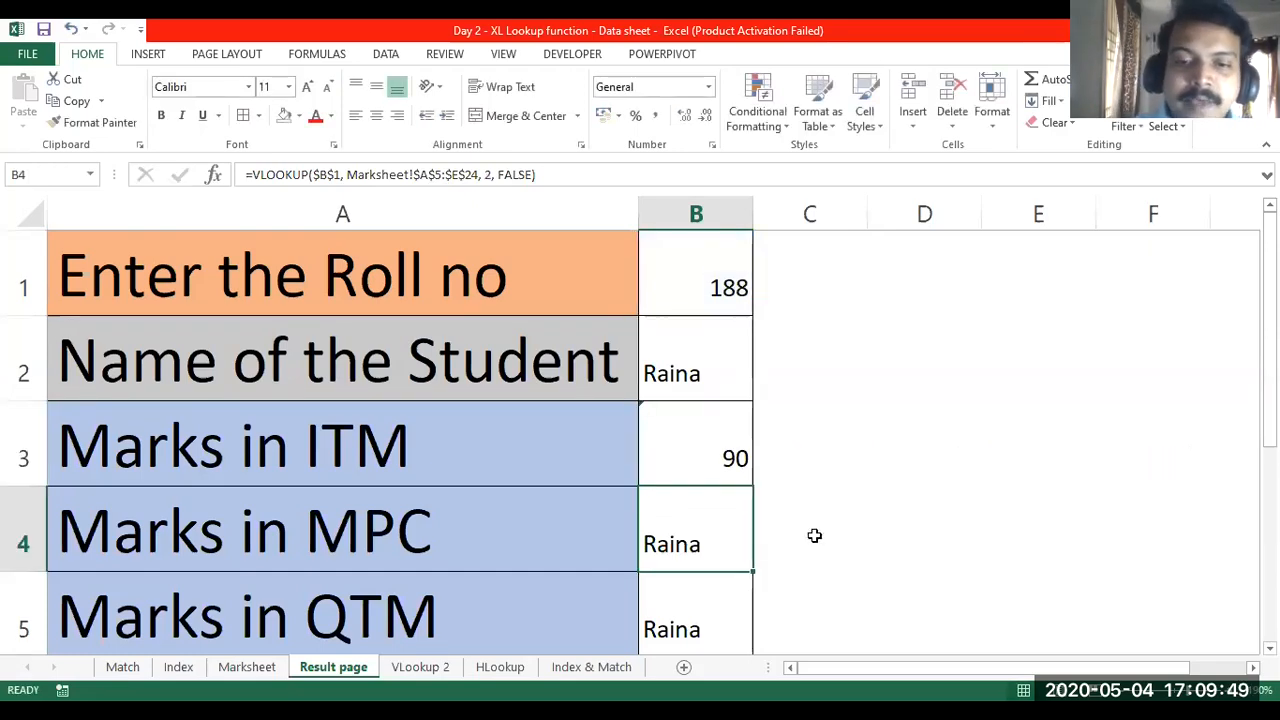
# - Set the VLOOKUP column index to 4 in the MPC marks formula in B4
pyautogui.doubleClick(712, 530)
pyautogui.click(1104, 541)
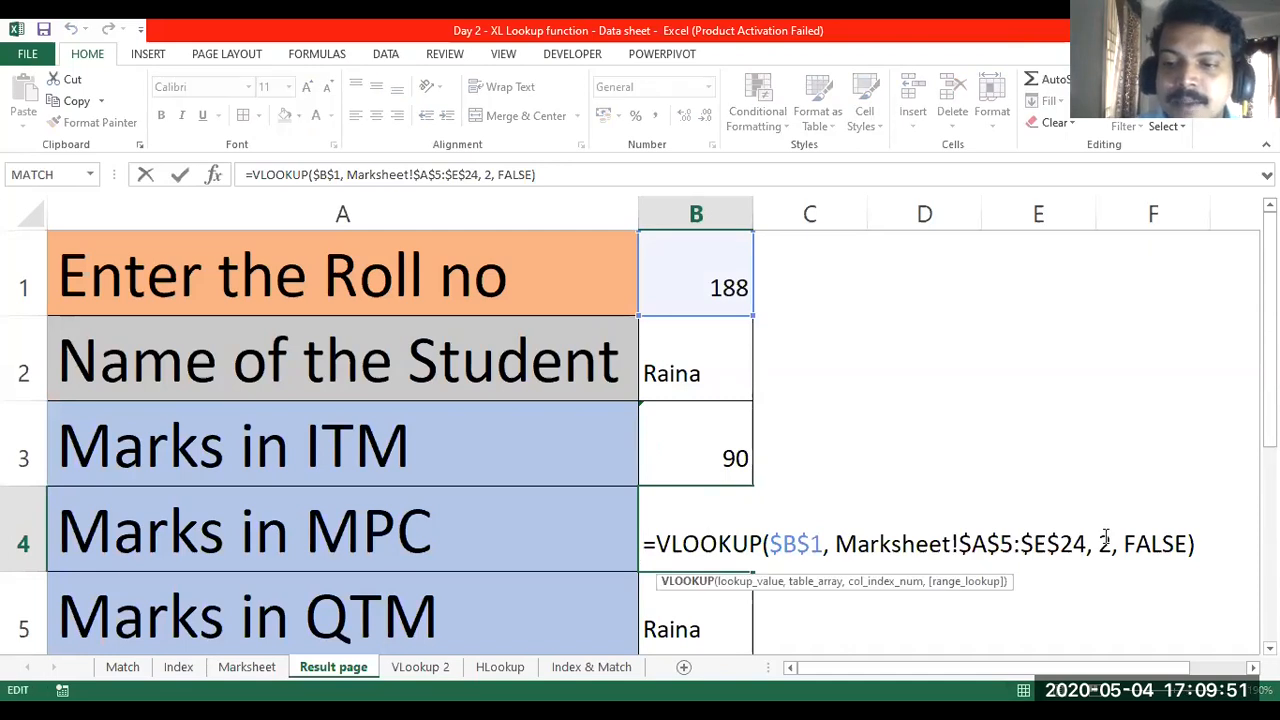
pyautogui.press('BackSpace')
pyautogui.write('4')
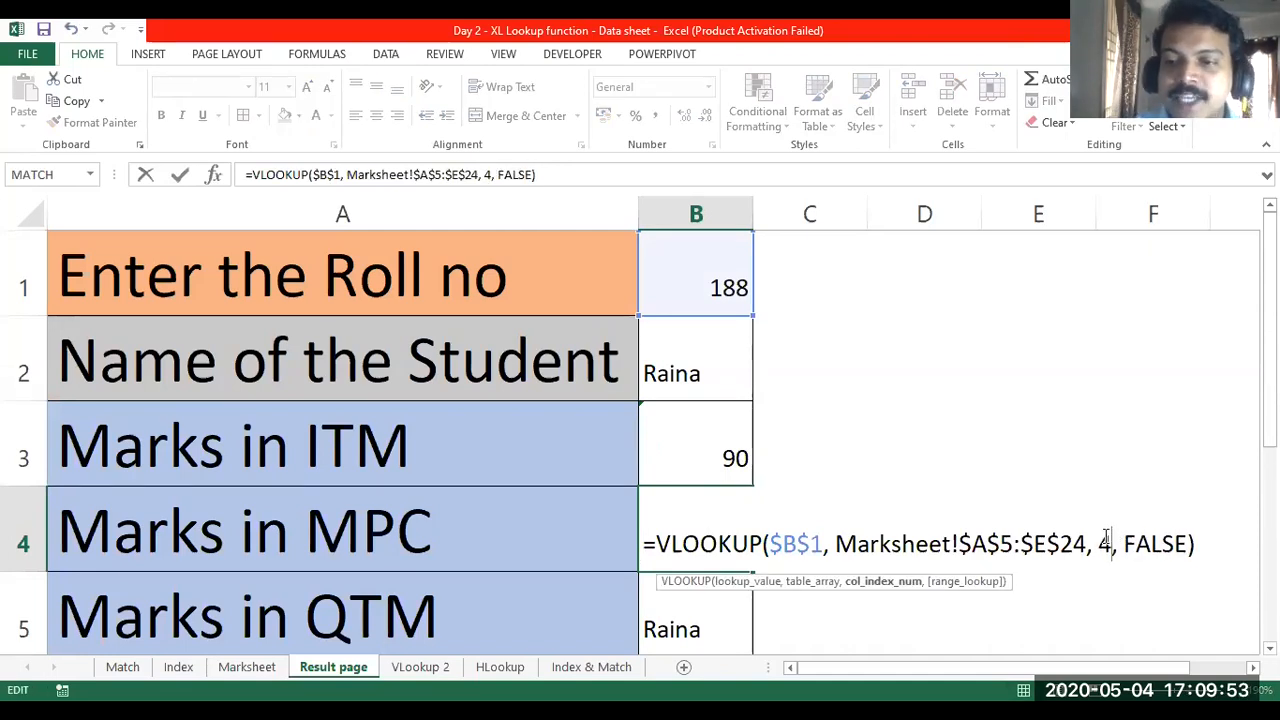
pyautogui.press('Return')
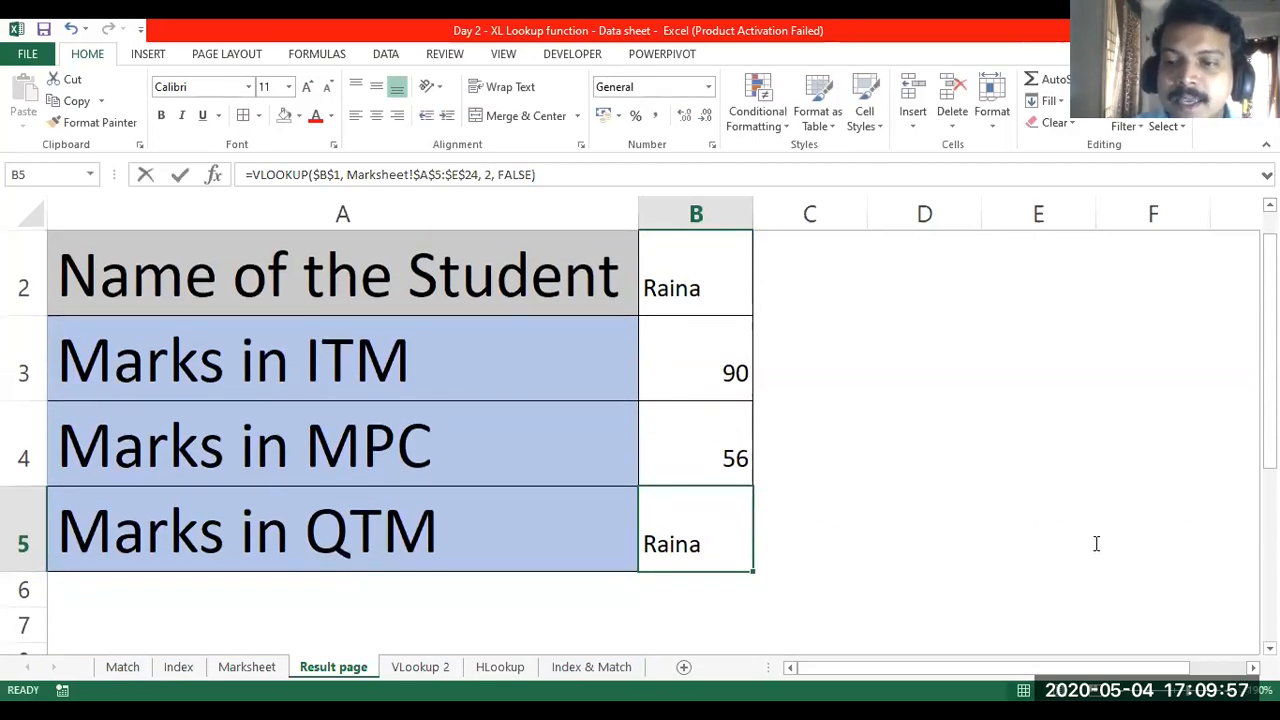
# - Set the VLOOKUP column index to 5 in the QTM marks formula in B5
pyautogui.press('F2')
pyautogui.click(1103, 540)
pyautogui.press('BackSpace')
pyautogui.write('5')
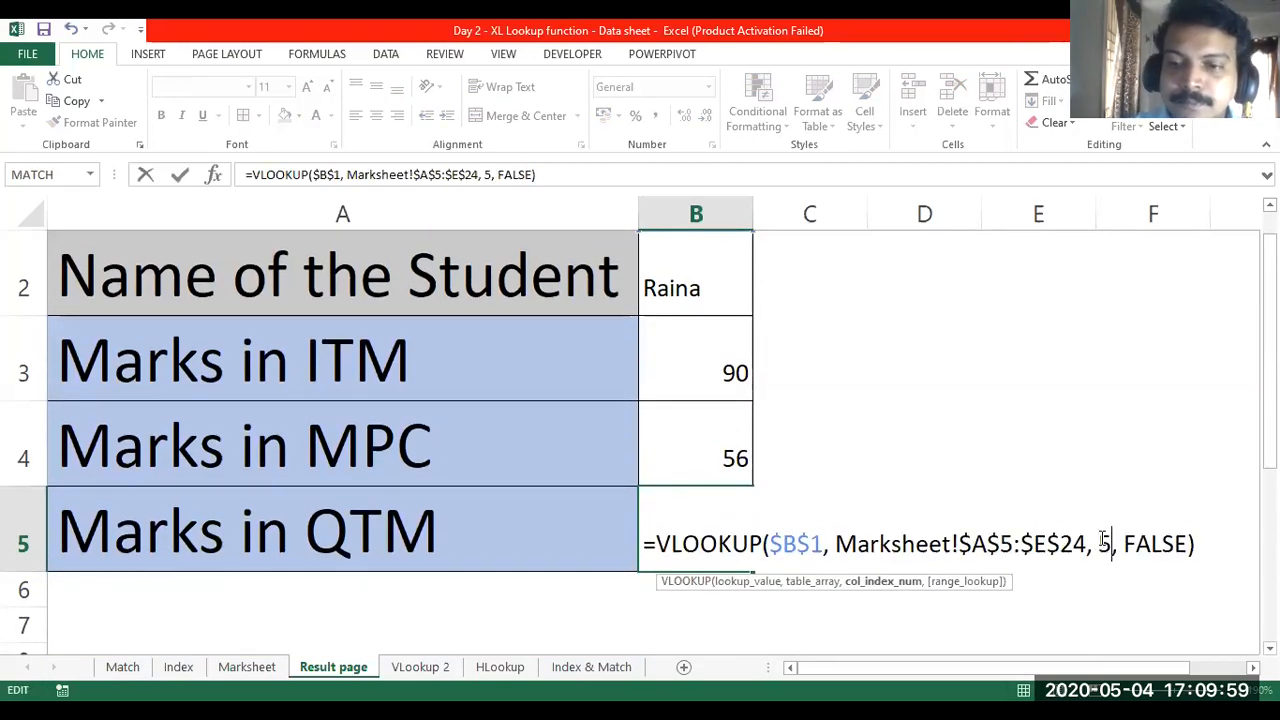
pyautogui.press('Return')
# - Inspect the edited ITM marks formula in B3 and leave it as it is
pyautogui.press('Up')
pyautogui.press('Up')
pyautogui.press('Up')
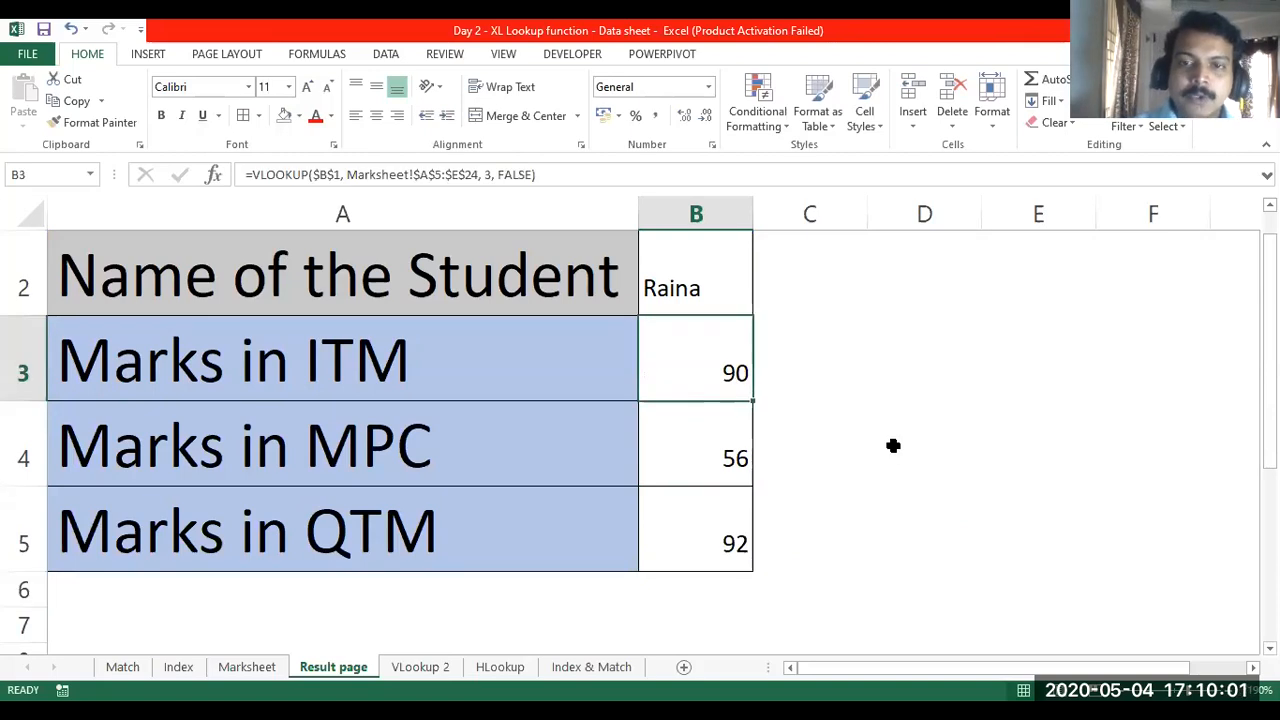
pyautogui.doubleClick(715, 358)
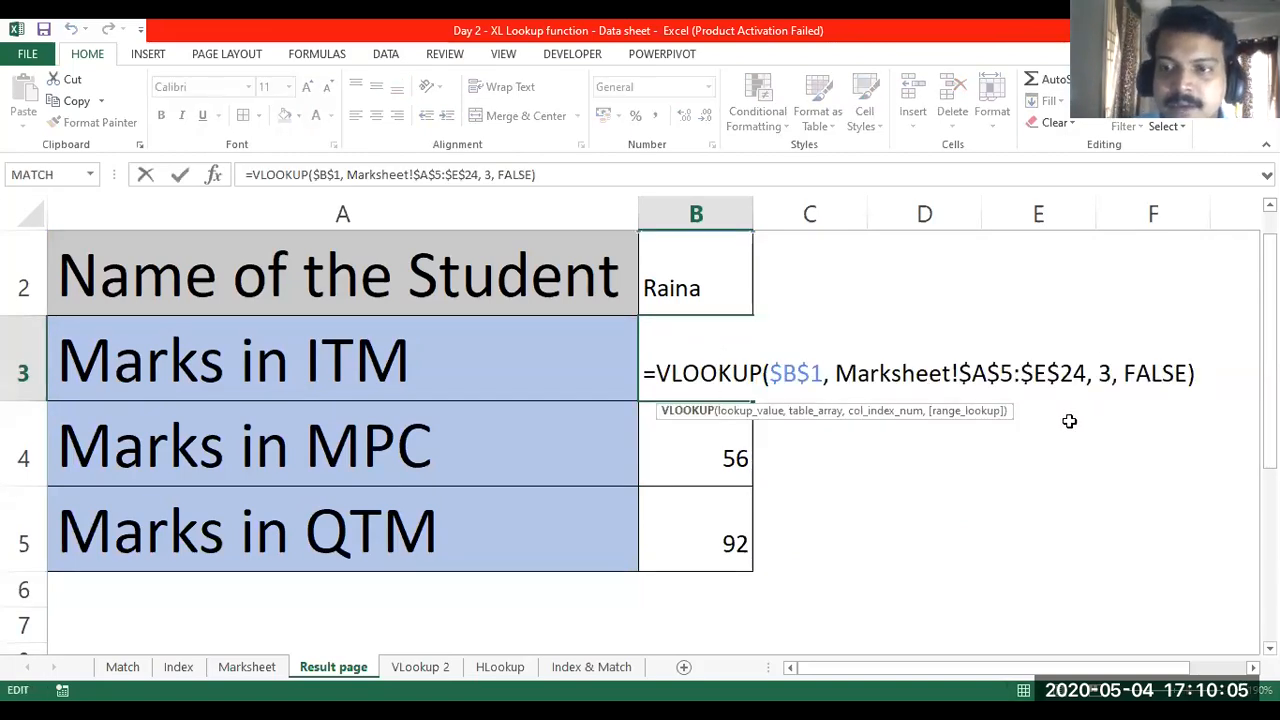
pyautogui.press('Return')
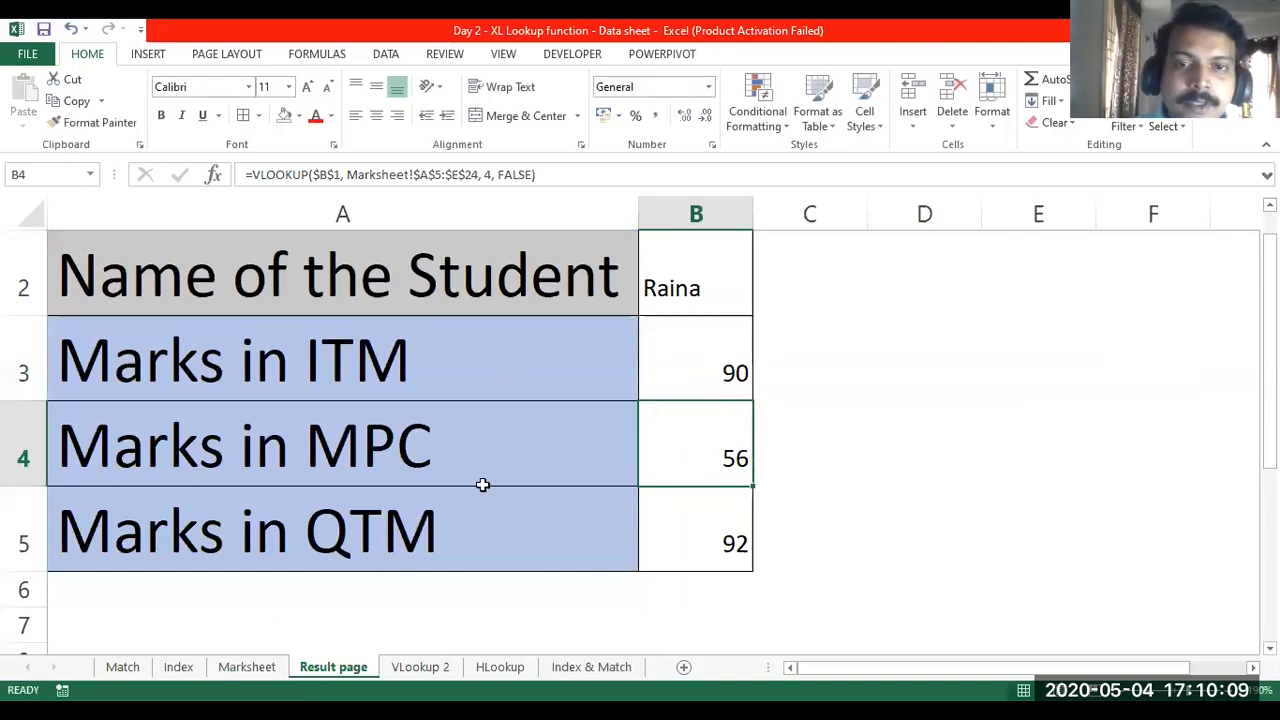
# - Check the name, ITM, MPC and QTM entries for roll number 188 in the Marksheet and return to the Result page
pyautogui.scroll(1, 482, 484)
pyautogui.click(247, 666)
pyautogui.scroll(-1, 250, 585)
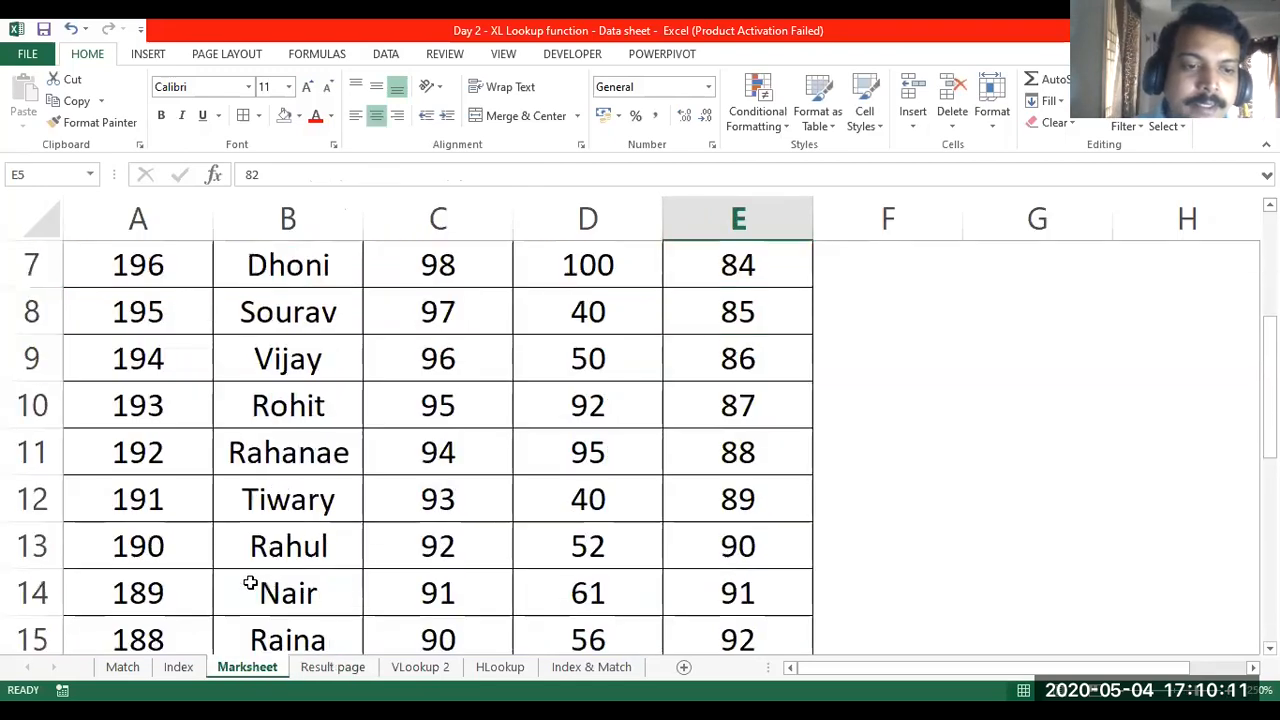
pyautogui.scroll(-1, 250, 585)
pyautogui.click(275, 594)
pyautogui.click(446, 626)
pyautogui.click(551, 602)
pyautogui.click(737, 603)
pyautogui.click(340, 667)
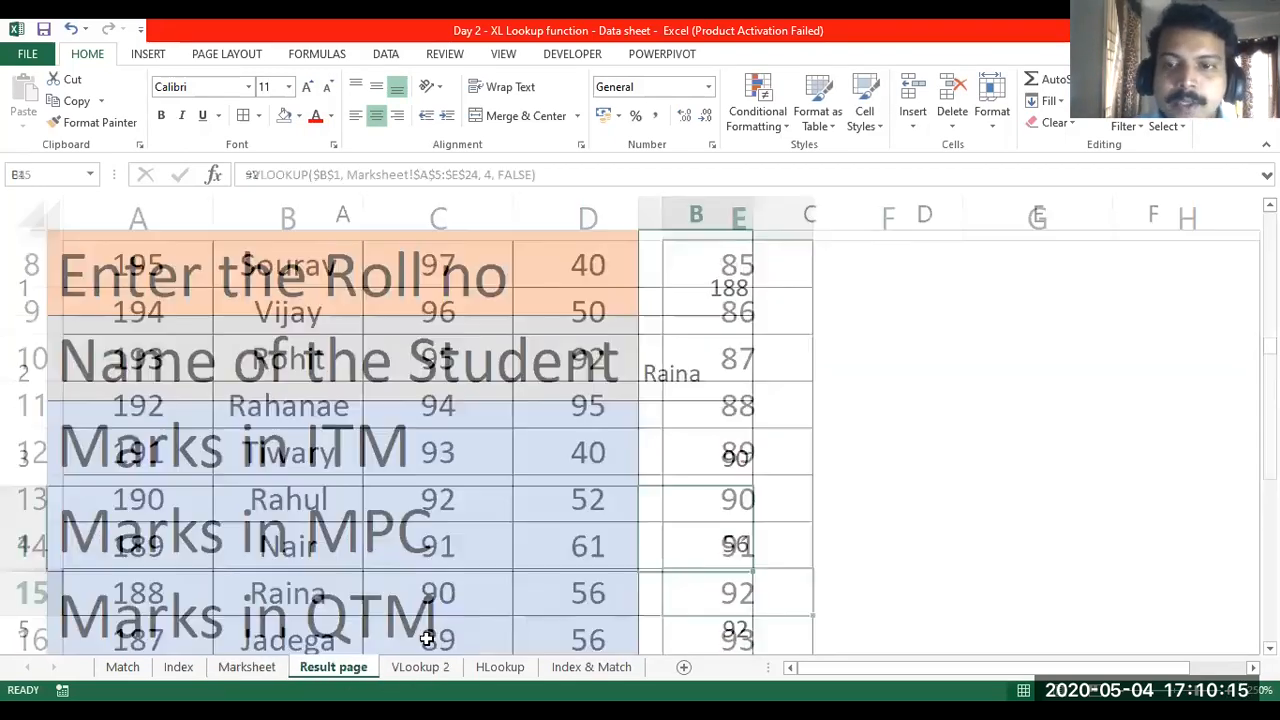
# - Enter roll number 194 in B1 and review the student name and marks looked up below it
pyautogui.click(718, 289)
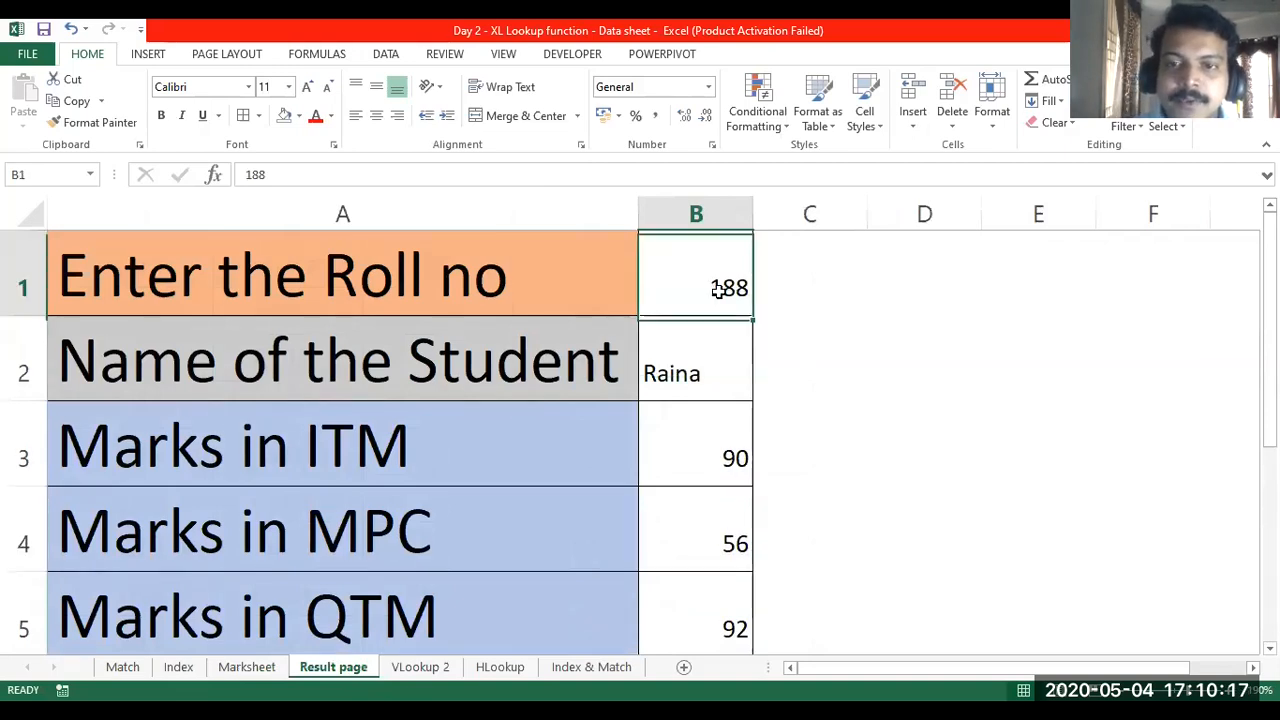
pyautogui.write('194')
pyautogui.press('Return')
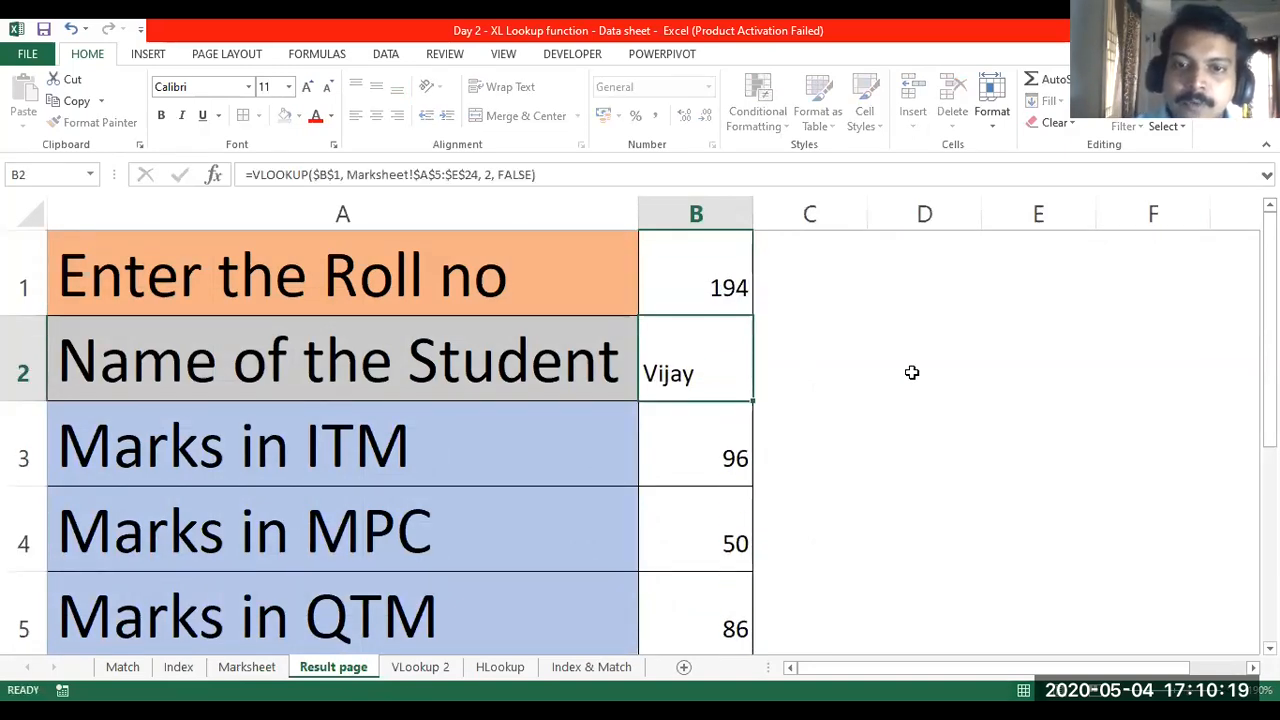
pyautogui.scroll(-1, 860, 403)
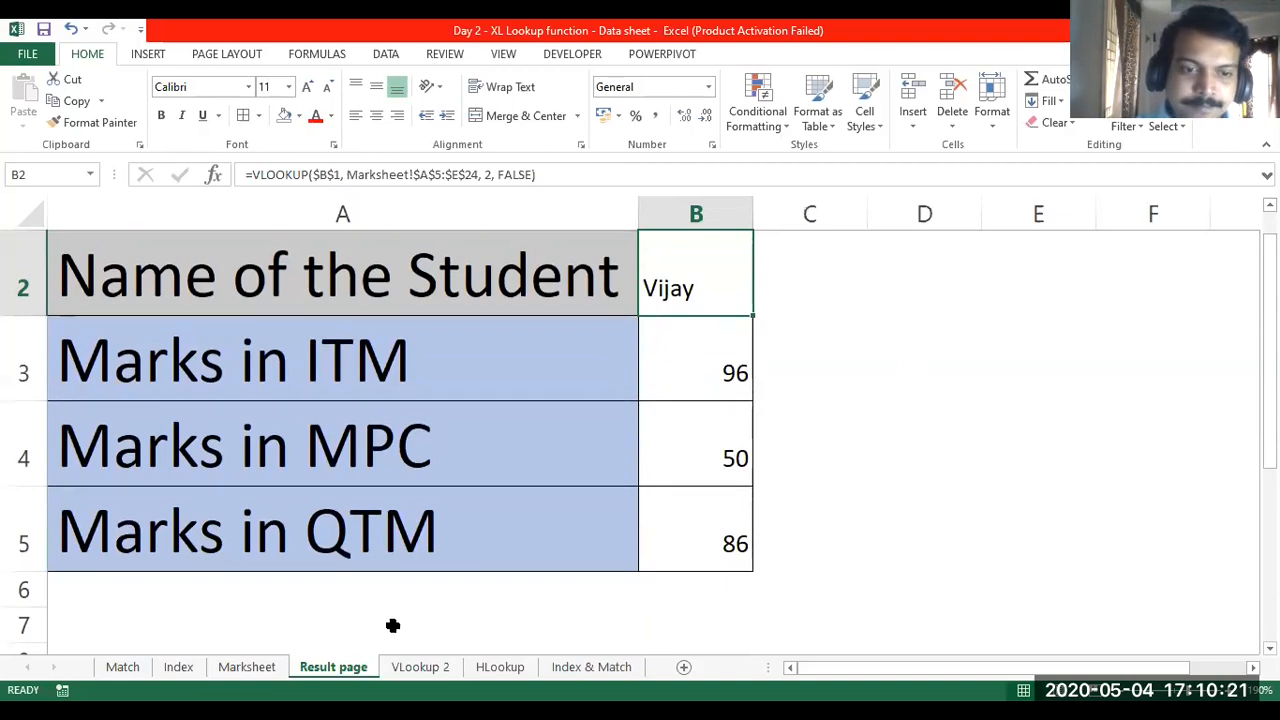
# - Verify the name and three subject marks for roll number 194 in the Marksheet and return to the Result page
pyautogui.click(247, 667)
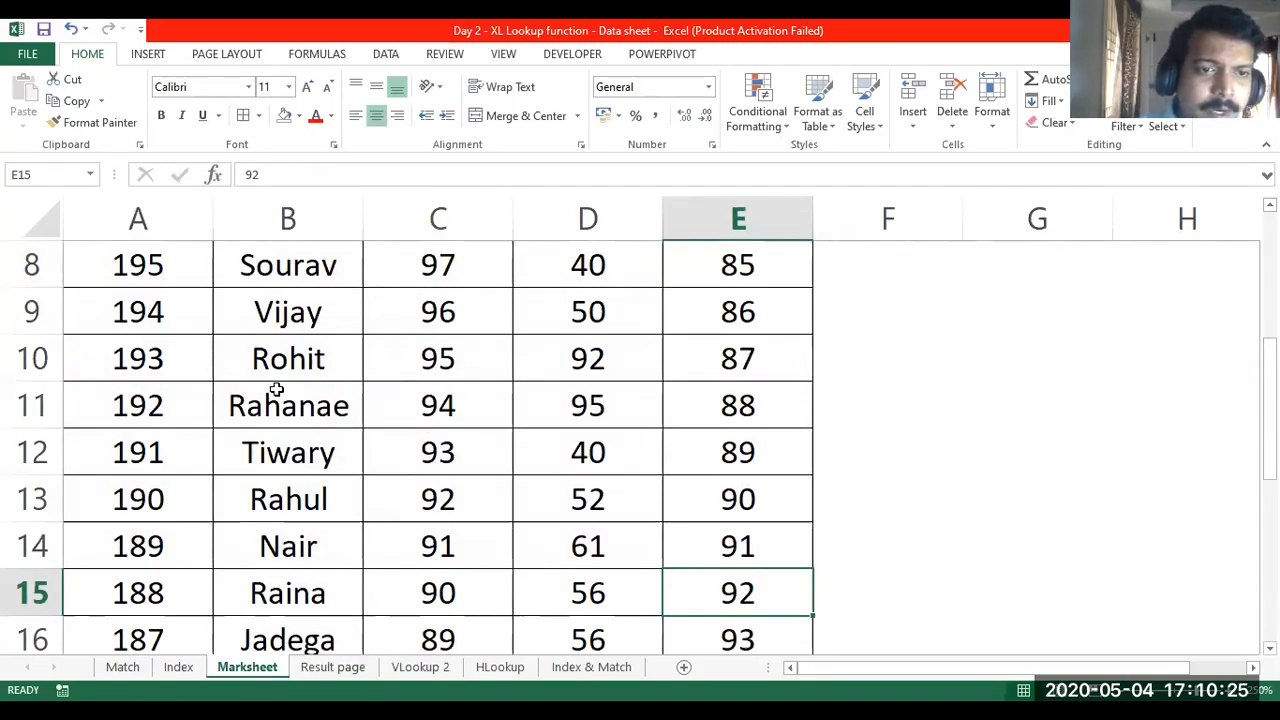
pyautogui.click(258, 316)
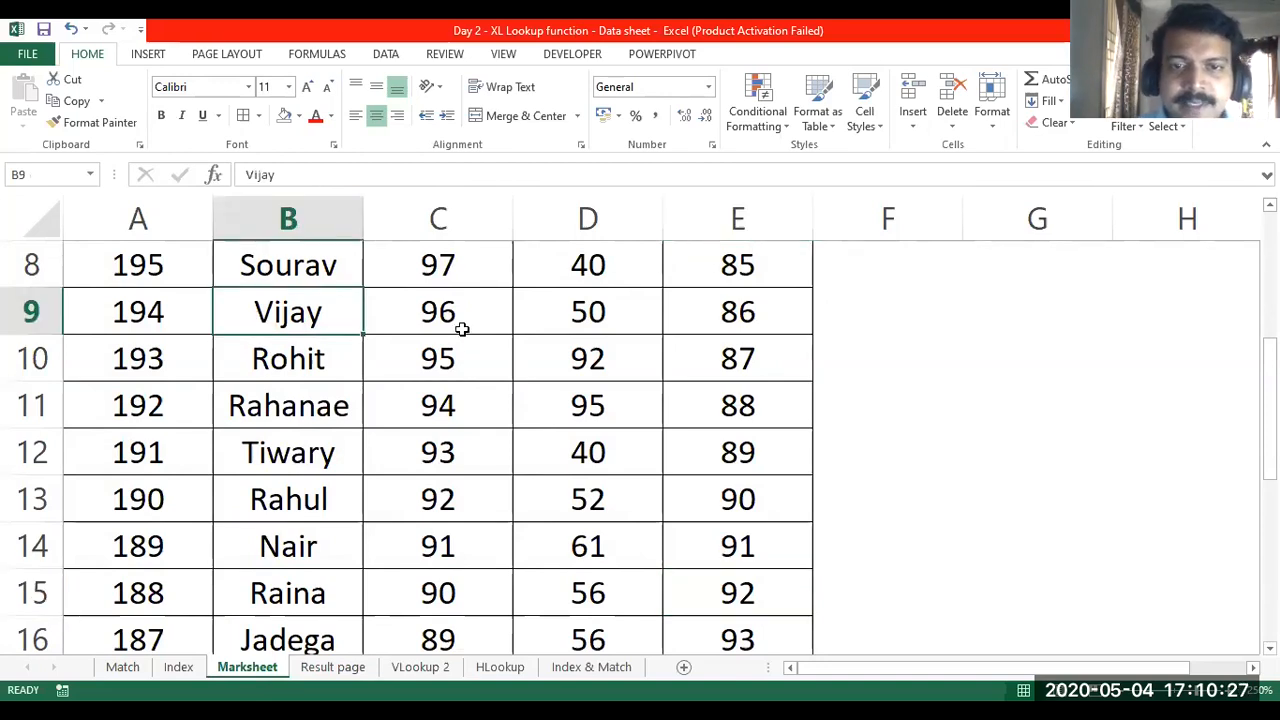
pyautogui.click(460, 330)
pyautogui.click(600, 314)
pyautogui.click(720, 327)
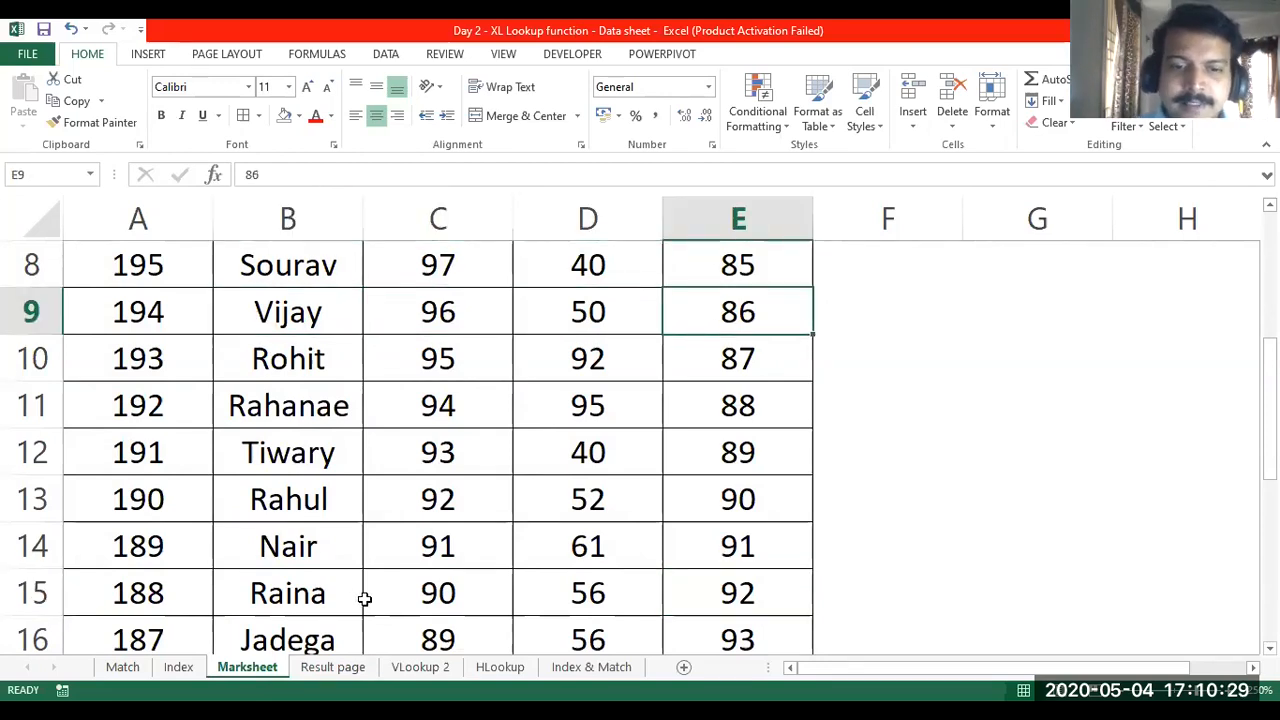
pyautogui.click(340, 670)
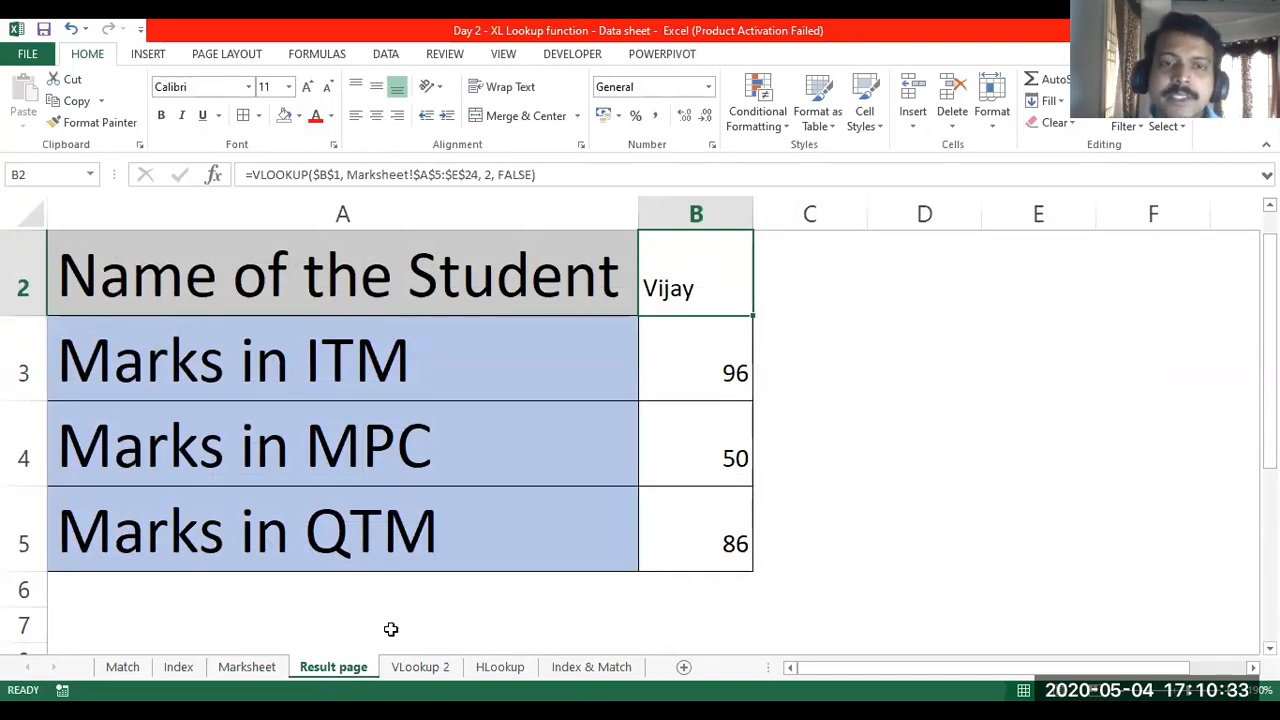
# - Review the roll number cell B1, the Marksheet source table and the VLOOKUP formula in B2 on the Result page
pyautogui.scroll(1, 874, 429)
pyautogui.scroll(-2, 874, 427)
pyautogui.scroll(2, 874, 427)
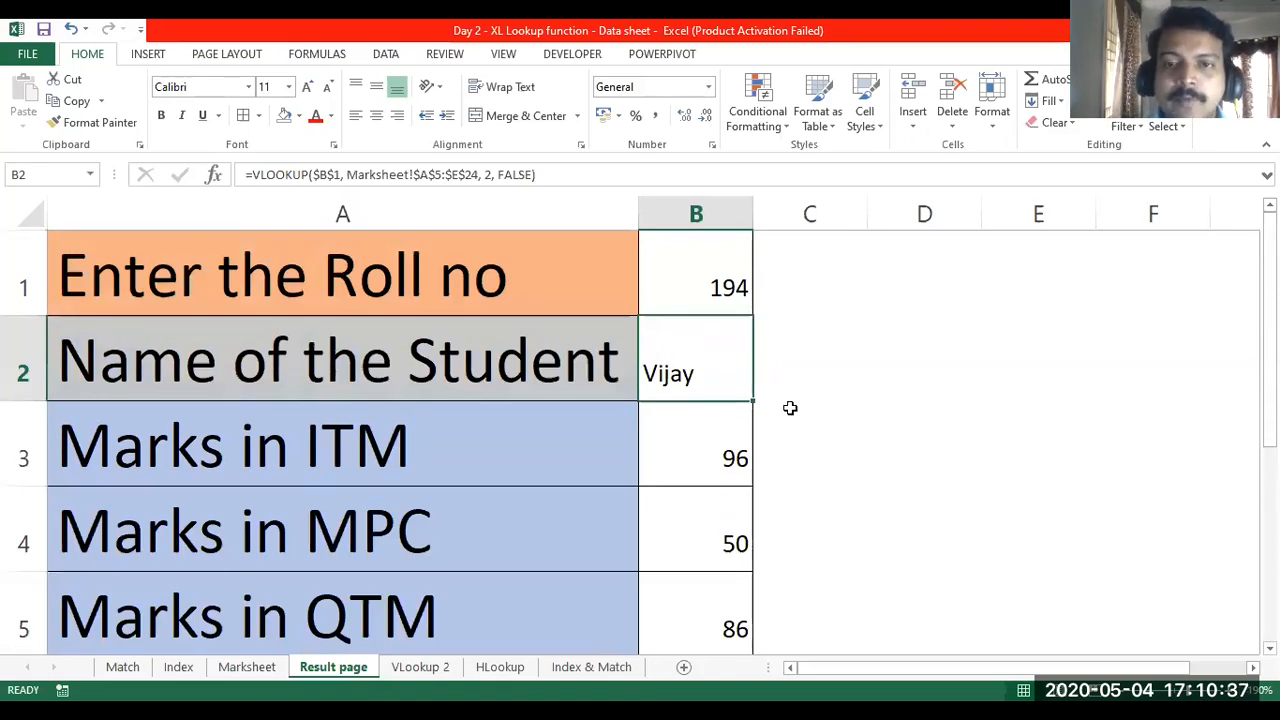
pyautogui.click(709, 267)
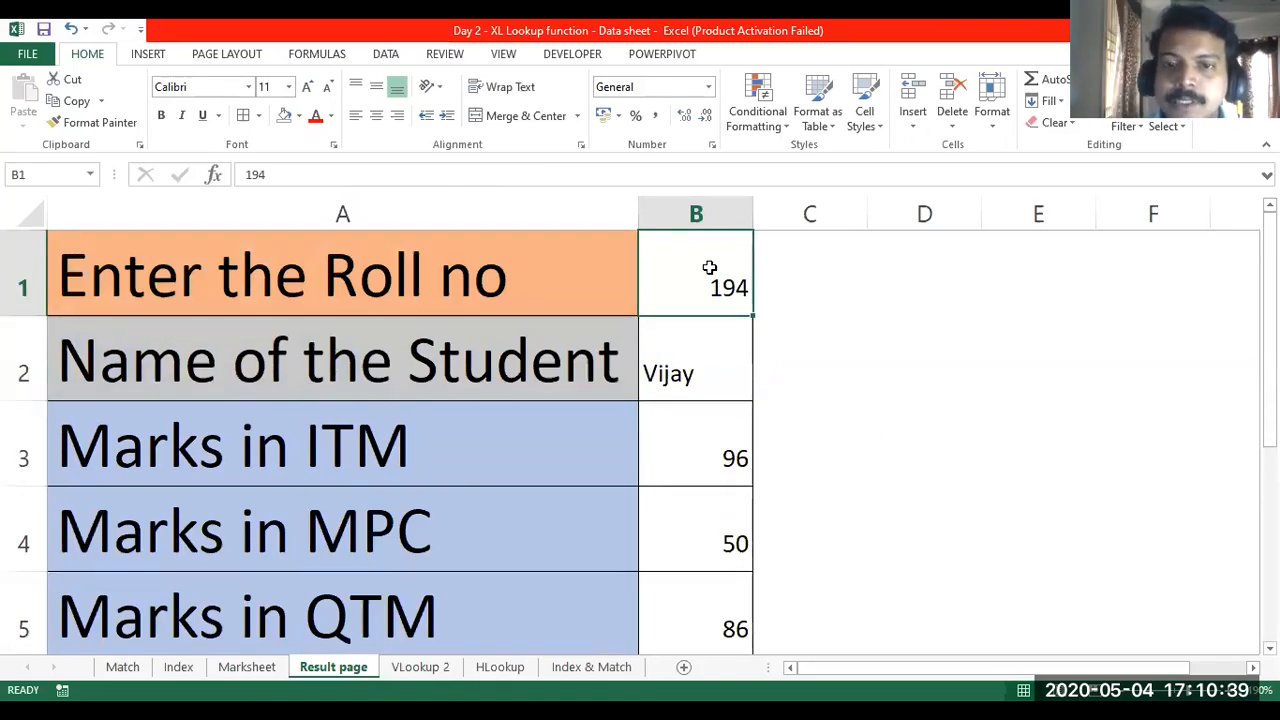
pyautogui.click(255, 666)
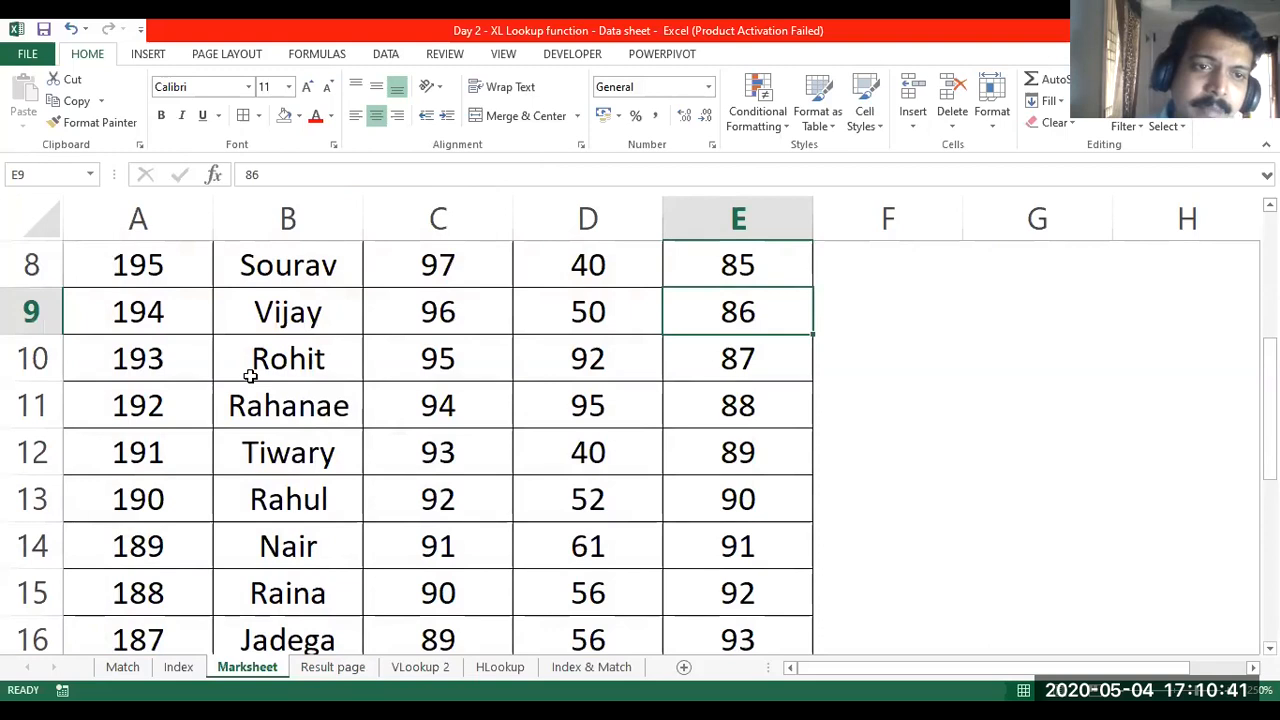
pyautogui.click(336, 670)
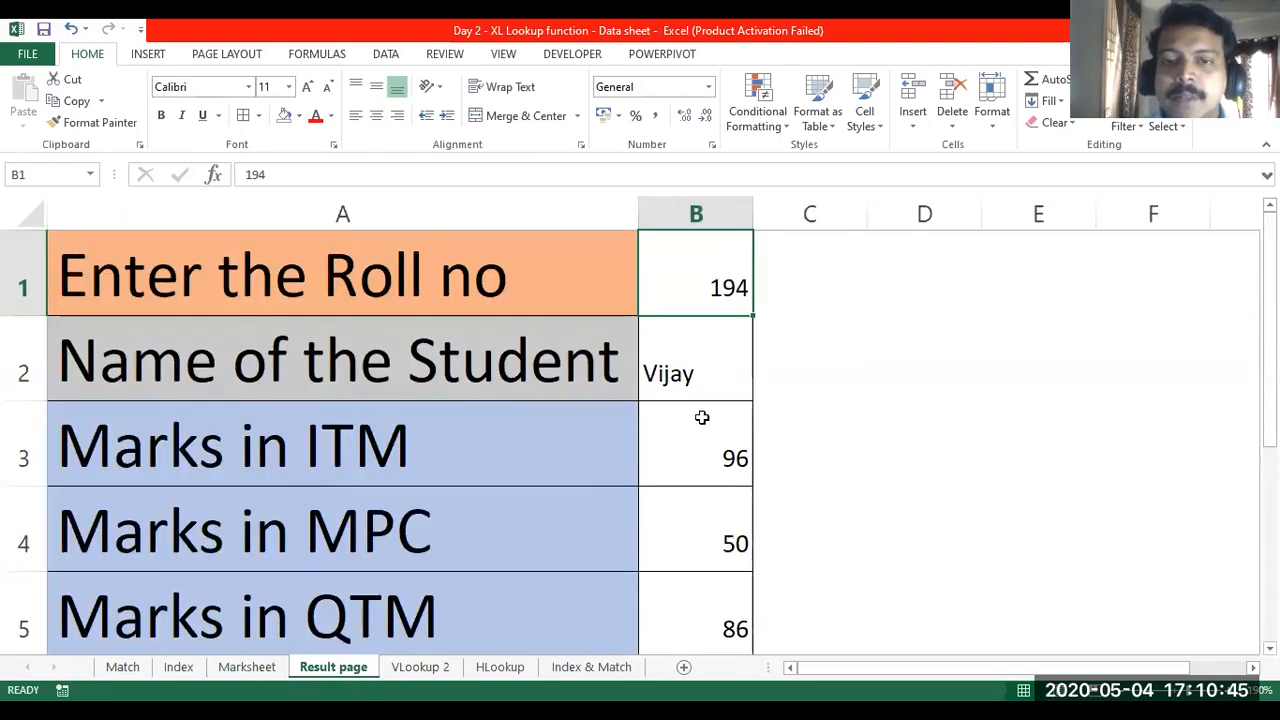
pyautogui.click(707, 353)
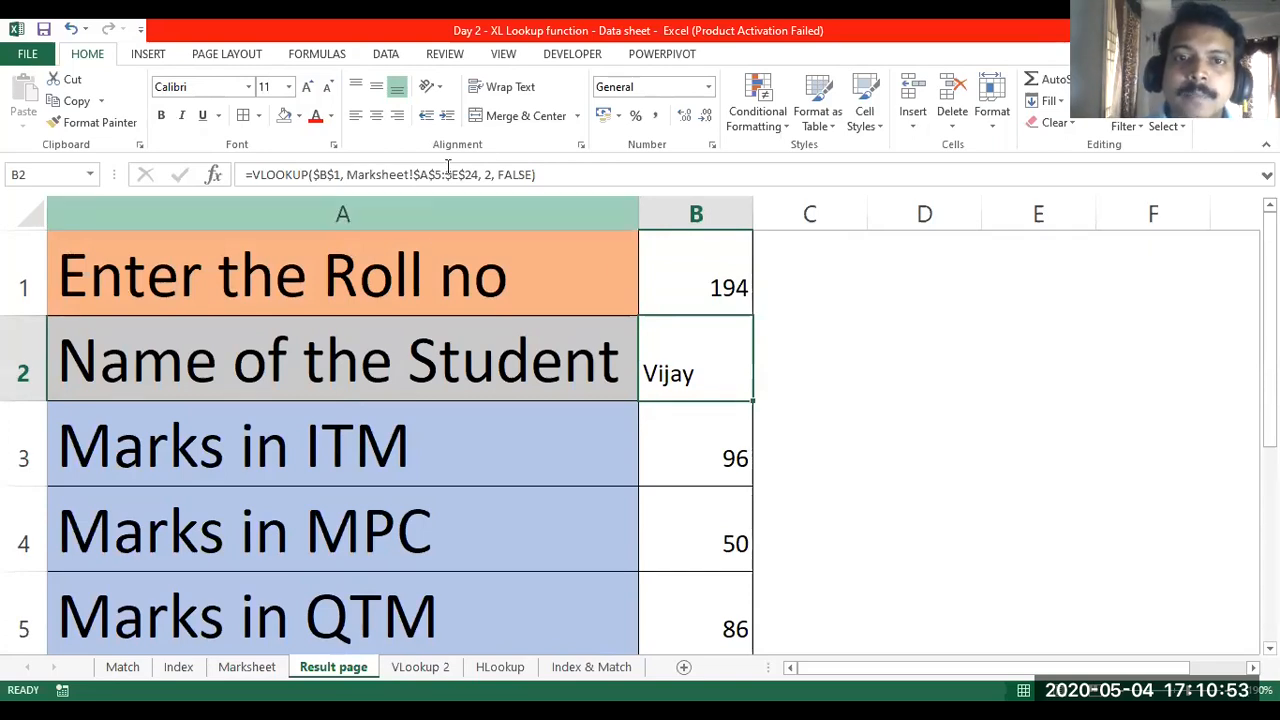
# - Examine the FALSE argument of the VLOOKUP formula in cell B2 on the Result page sheet
pyautogui.click(502, 174)
pyautogui.moveTo(502, 171); pyautogui.dragTo(531, 173)
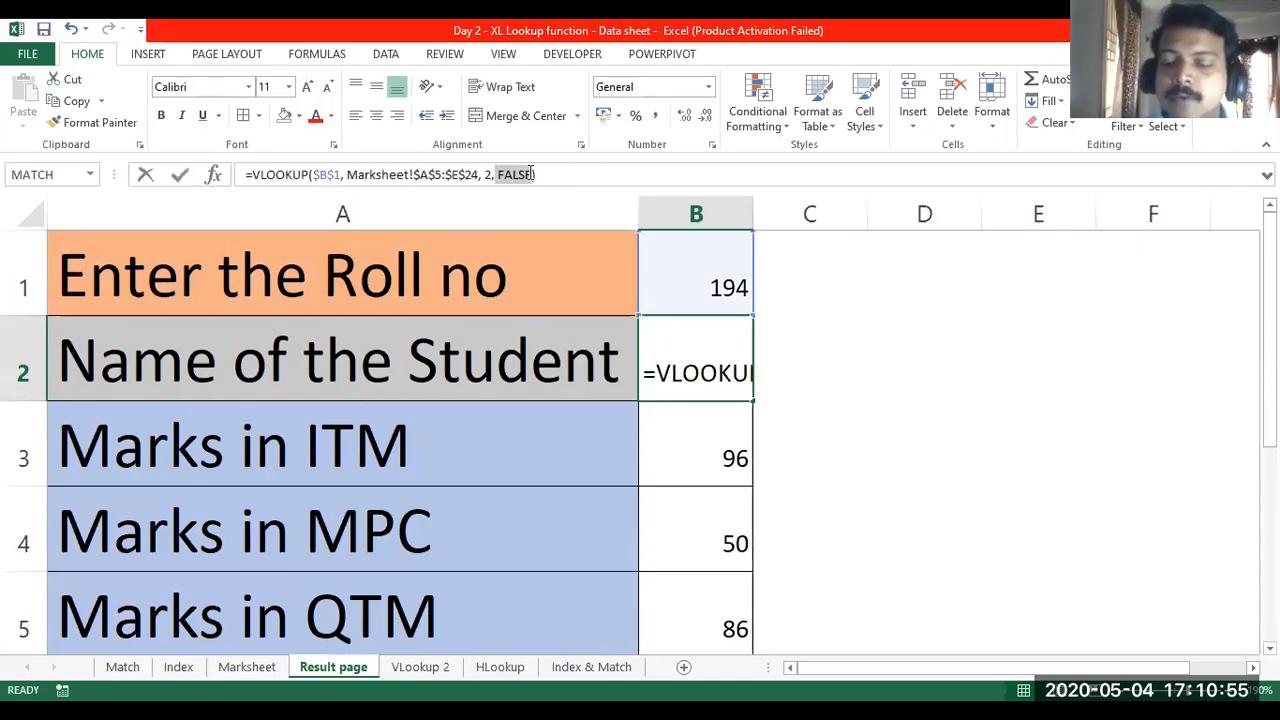
pyautogui.press('Return')
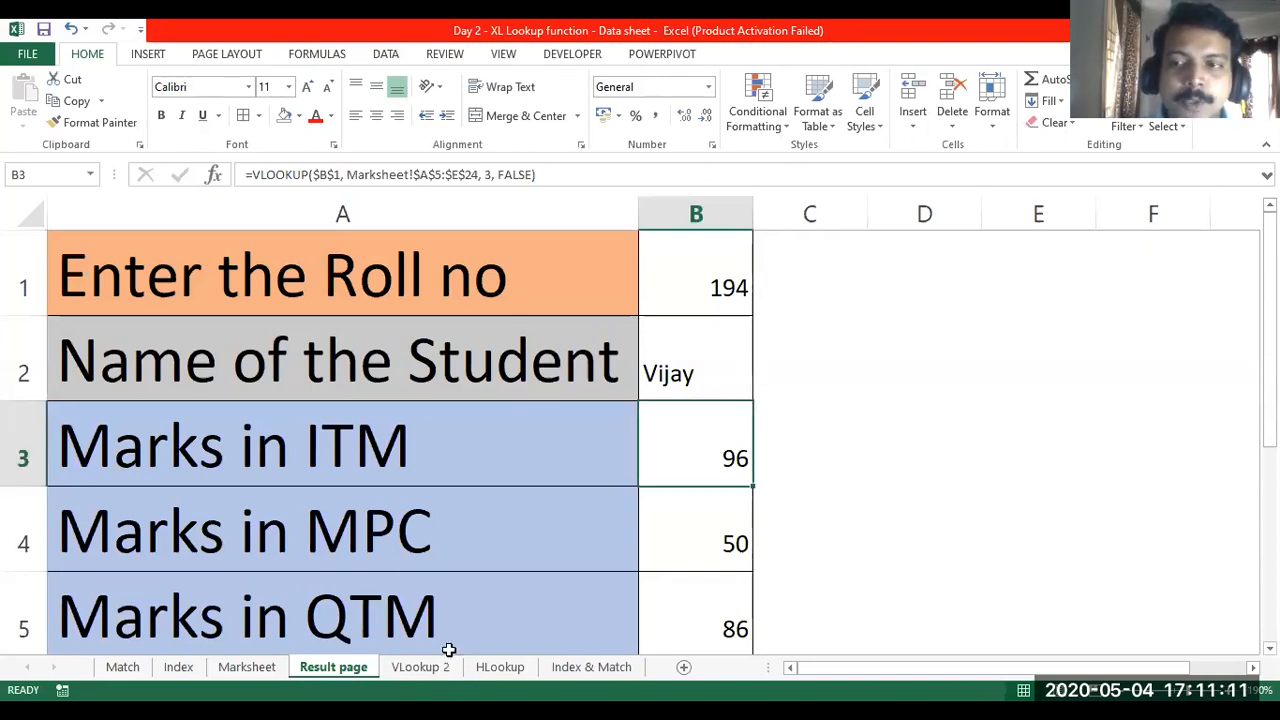
# - Open the VLookup 2 sheet and examine the SNO, Std_ID, Std_Name and UG columns of the student table
pyautogui.click(424, 667)
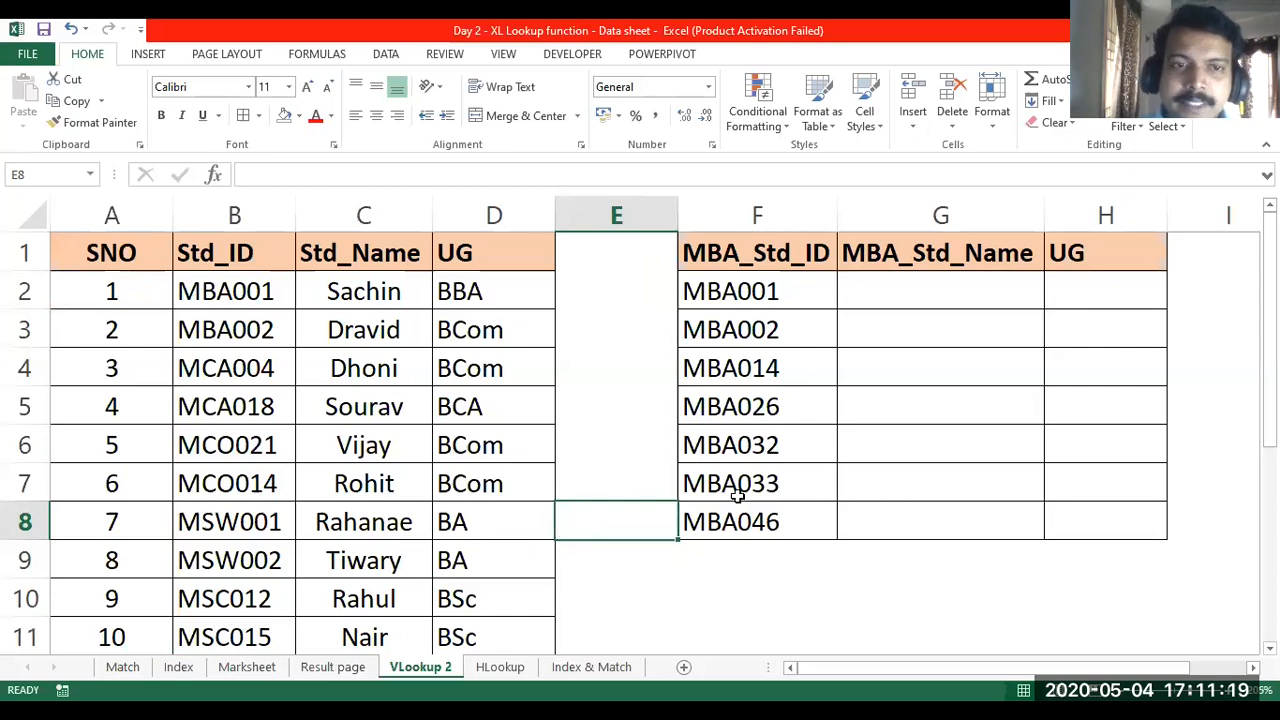
pyautogui.click(623, 346)
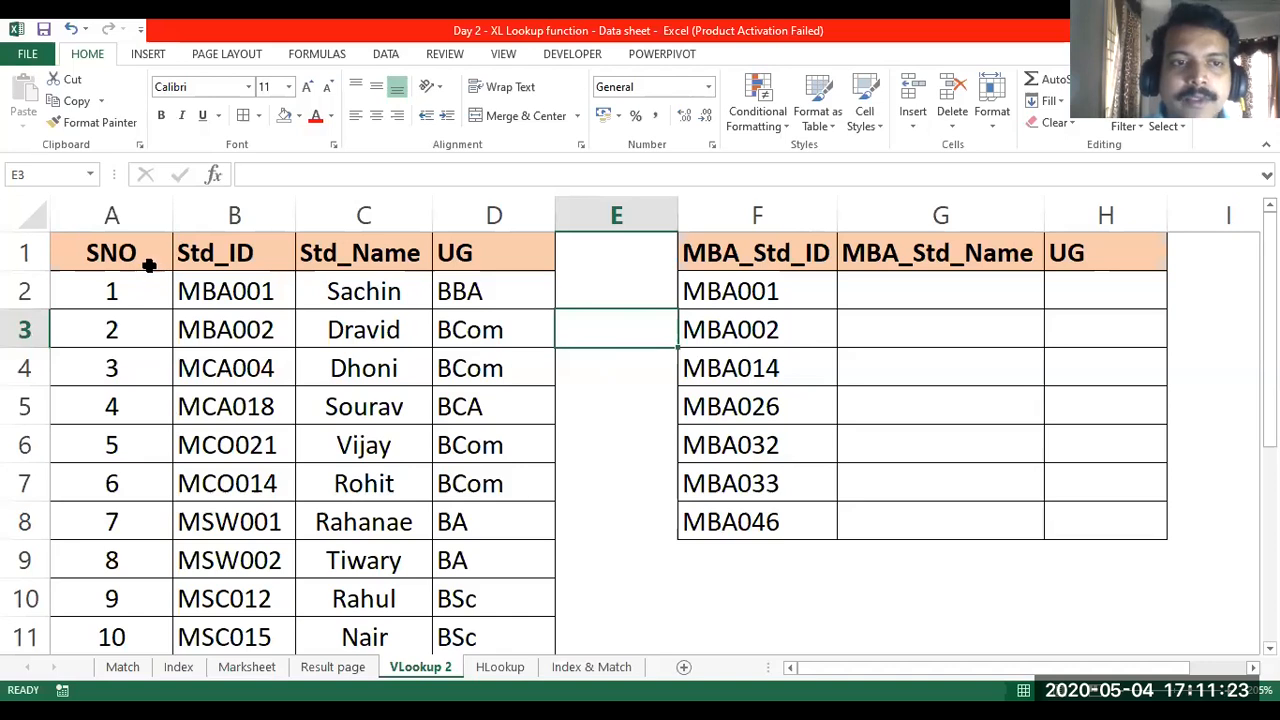
pyautogui.moveTo(148, 264); pyautogui.dragTo(445, 525)
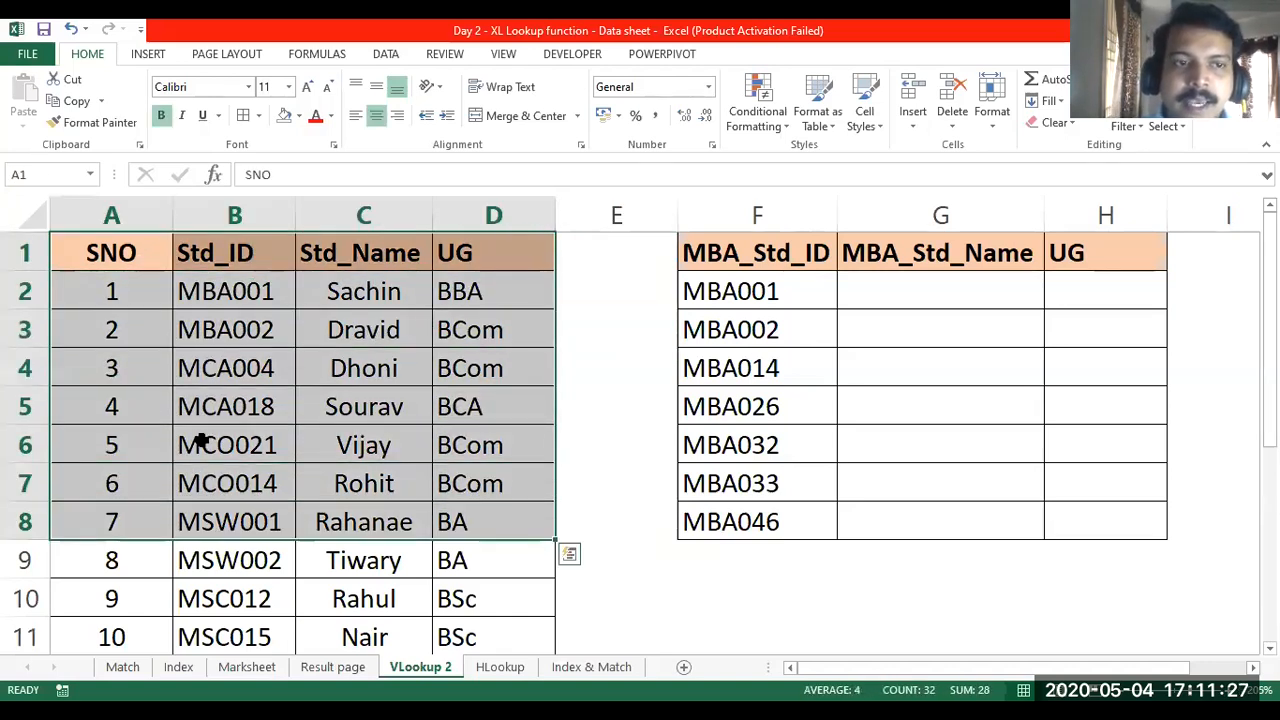
pyautogui.click(129, 294)
pyautogui.moveTo(220, 287); pyautogui.dragTo(229, 515)
pyautogui.click(355, 278)
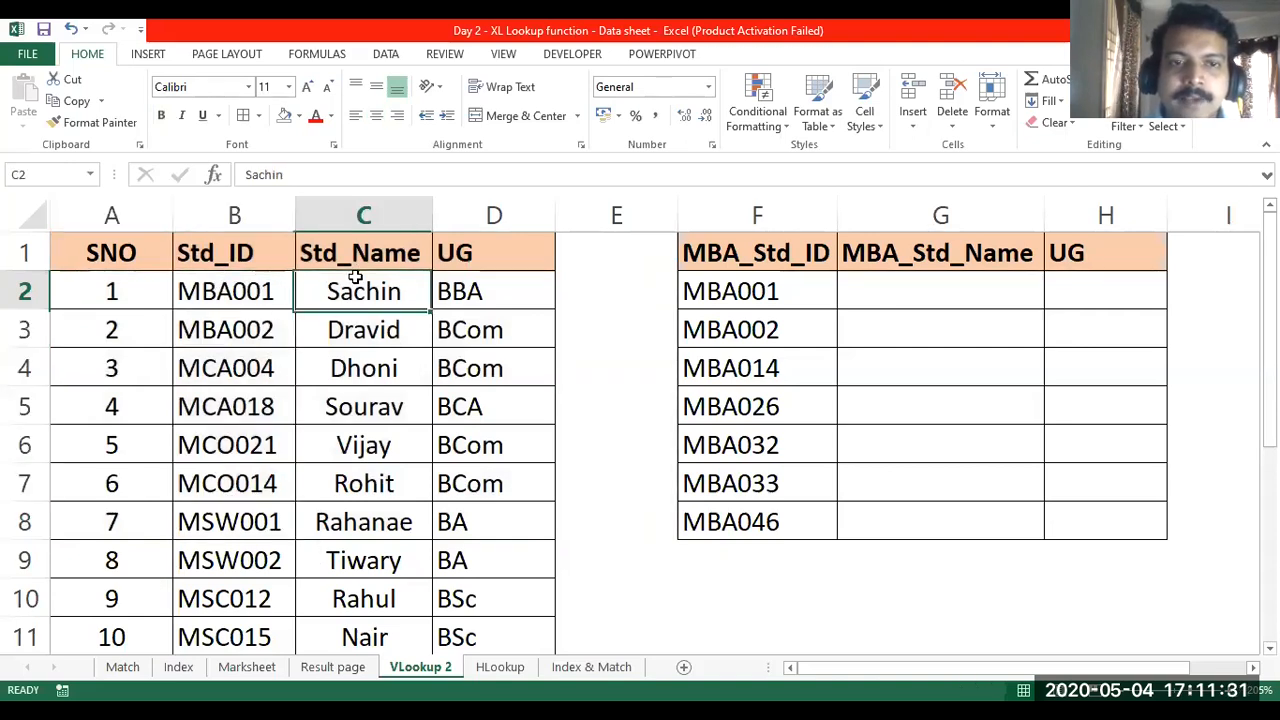
pyautogui.click(488, 252)
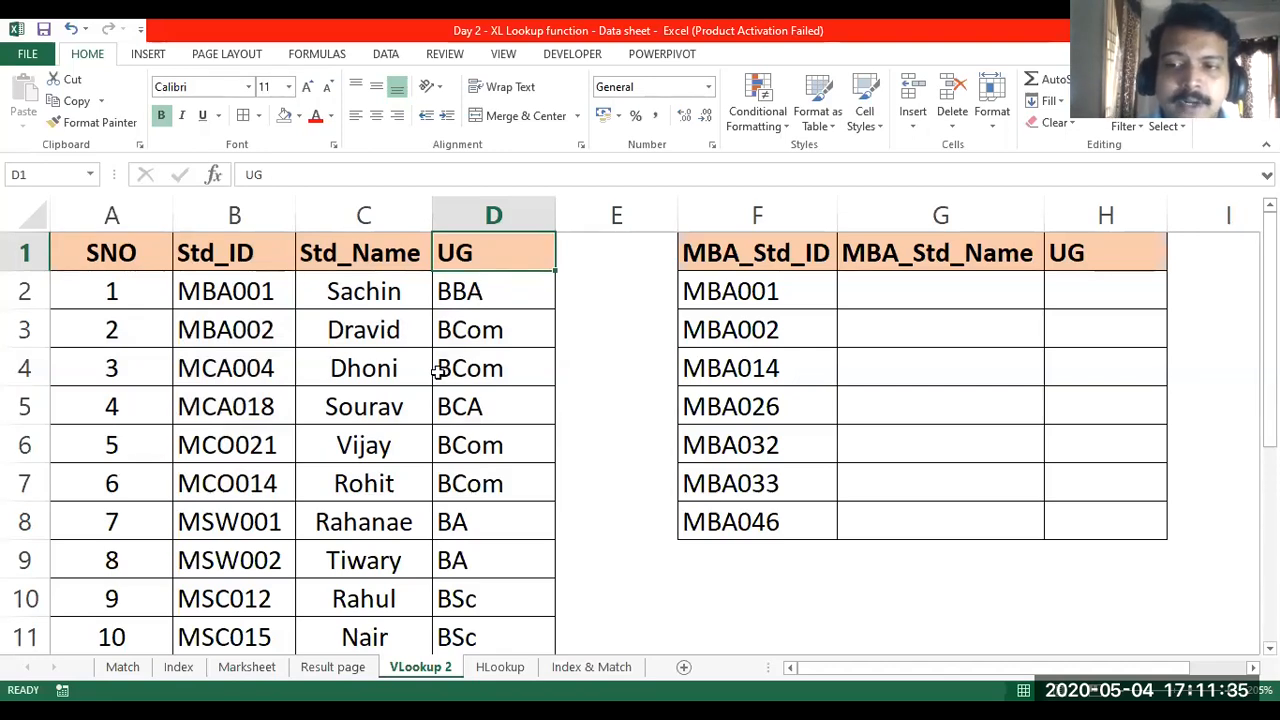
pyautogui.scroll(-1, 434, 371)
pyautogui.scroll(1, 432, 378)
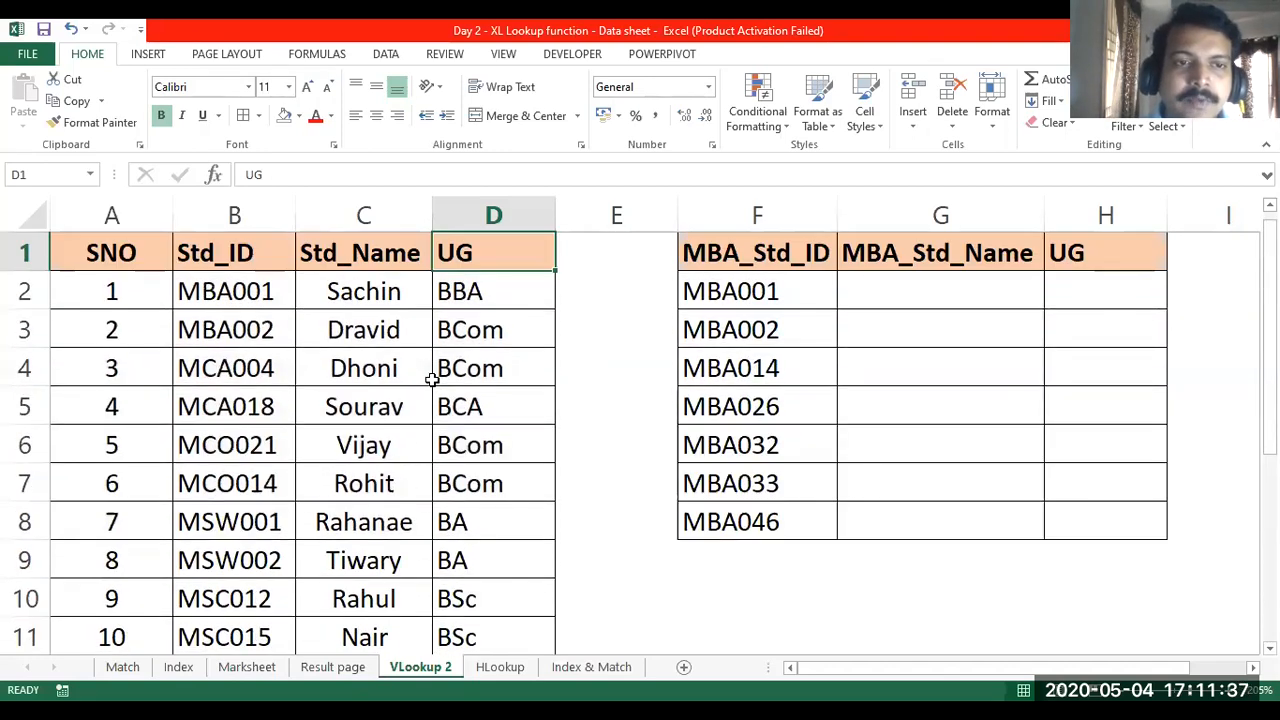
# - Examine the different course prefixes of the IDs in the student table's Std_ID column
pyautogui.click(202, 298)
pyautogui.click(216, 340)
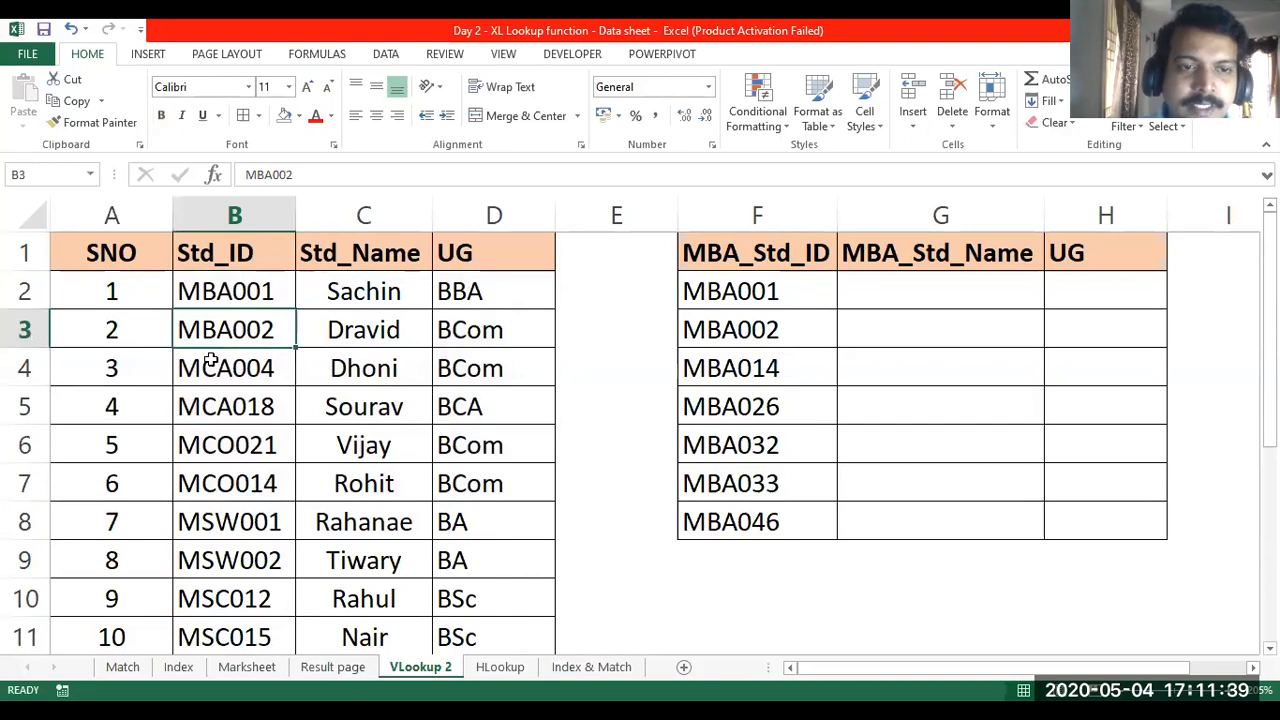
pyautogui.click(213, 368)
pyautogui.click(213, 442)
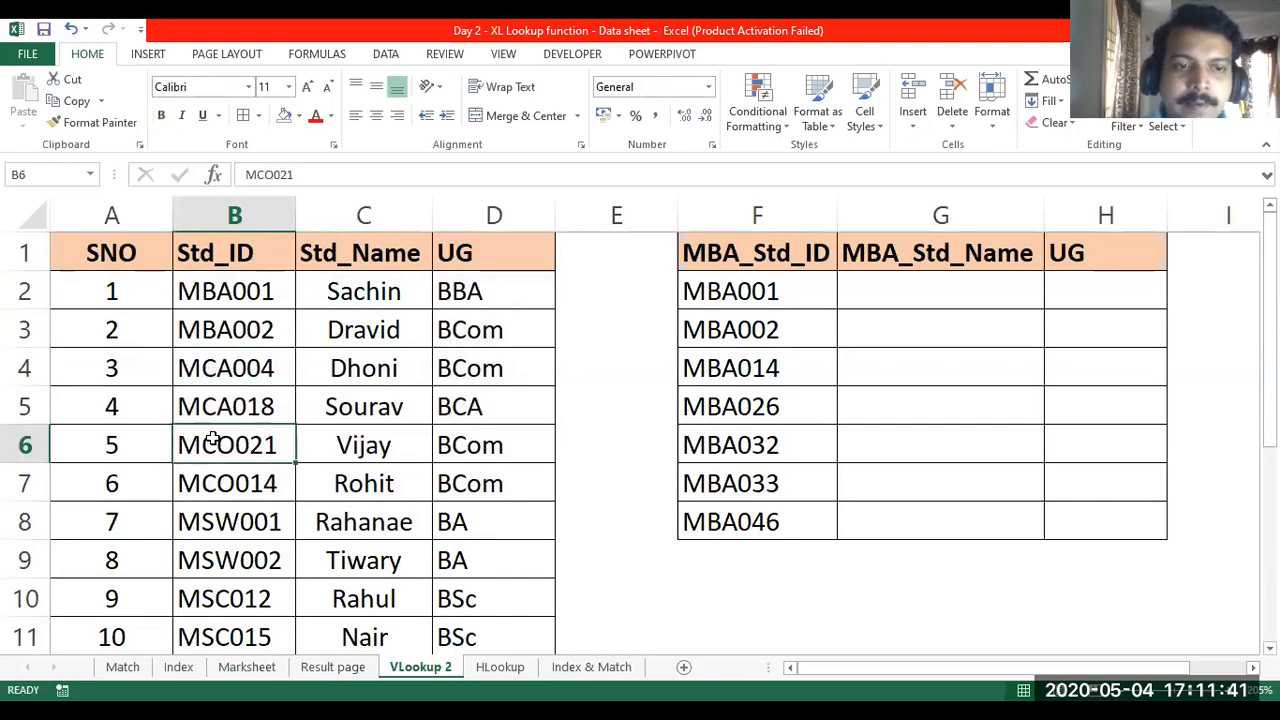
pyautogui.scroll(-1, 210, 438)
pyautogui.click(213, 448)
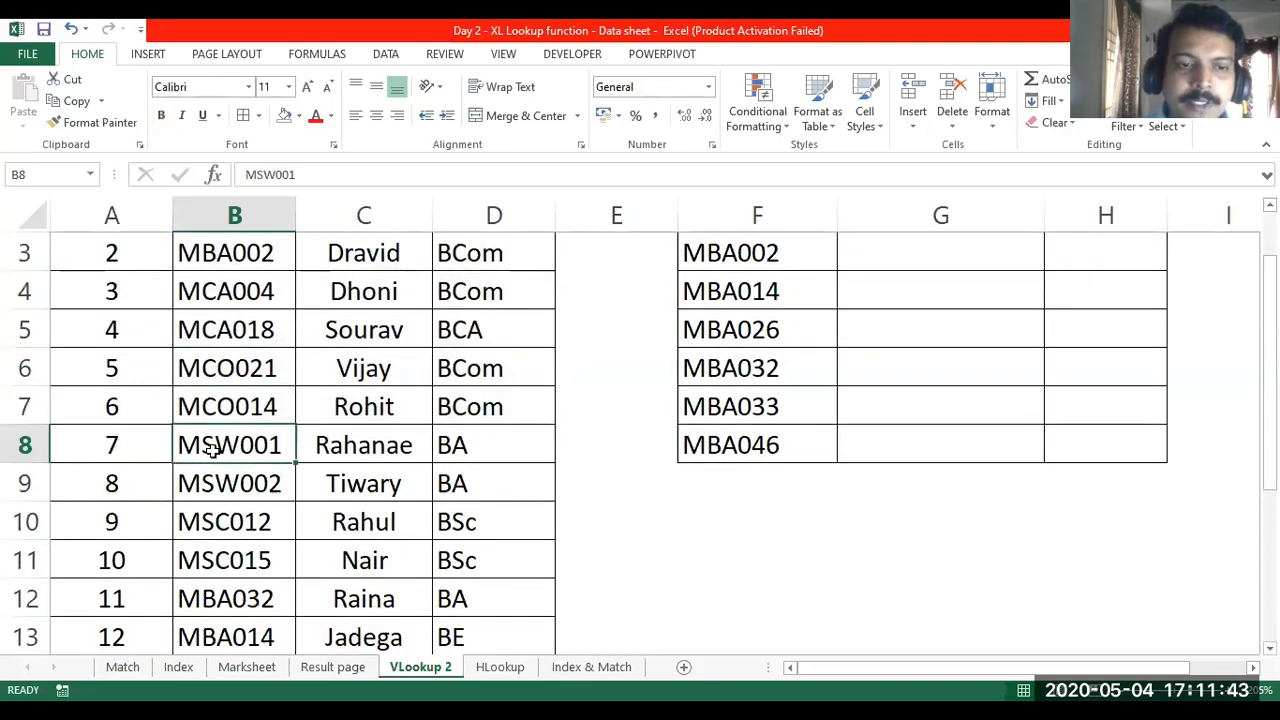
pyautogui.keyDown('ctrl'); pyautogui.scroll(2, 213, 450); pyautogui.keyUp('ctrl')
pyautogui.scroll(1, 213, 455)
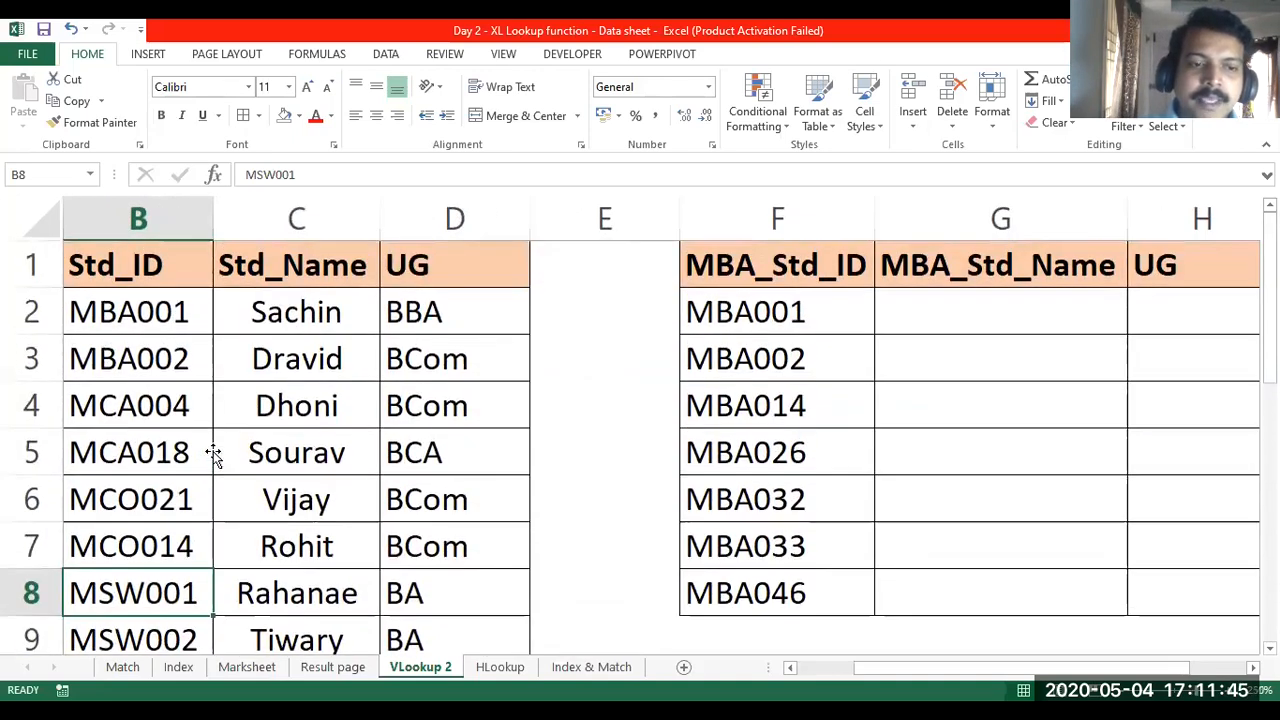
pyautogui.scroll(-2, 213, 455)
pyautogui.scroll(2, 213, 455)
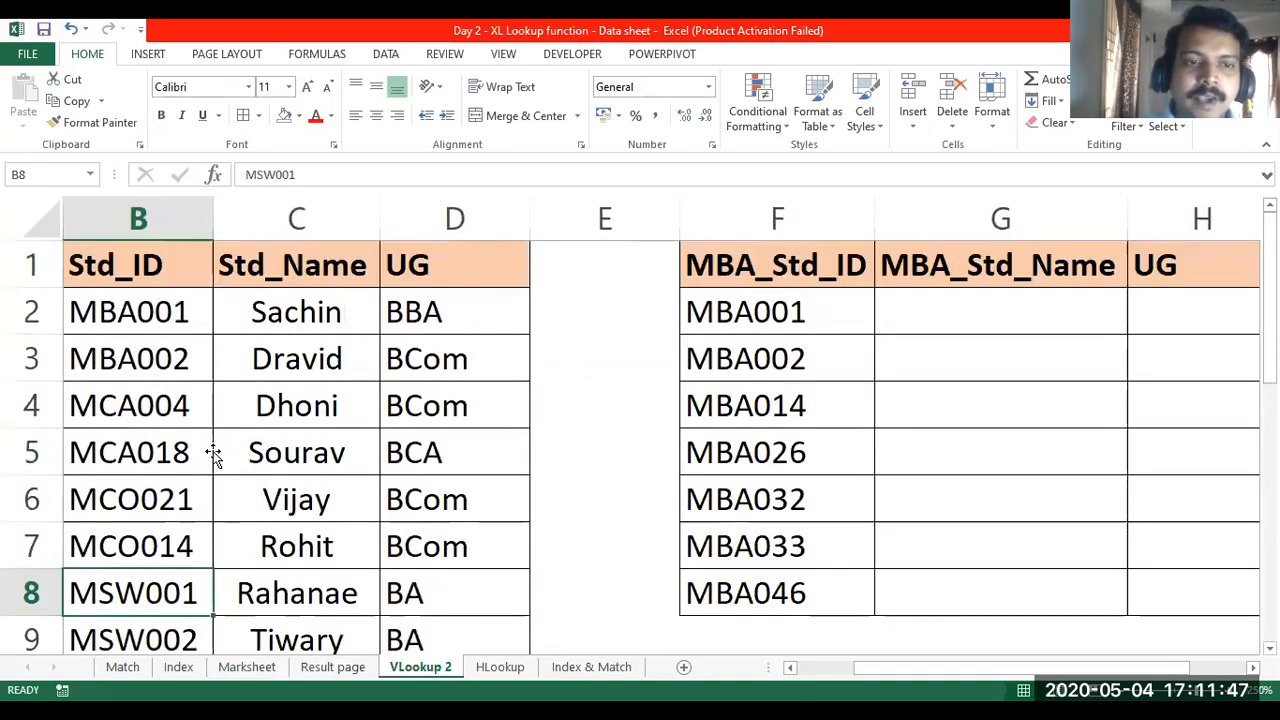
pyautogui.hscroll(-1, 213, 455)
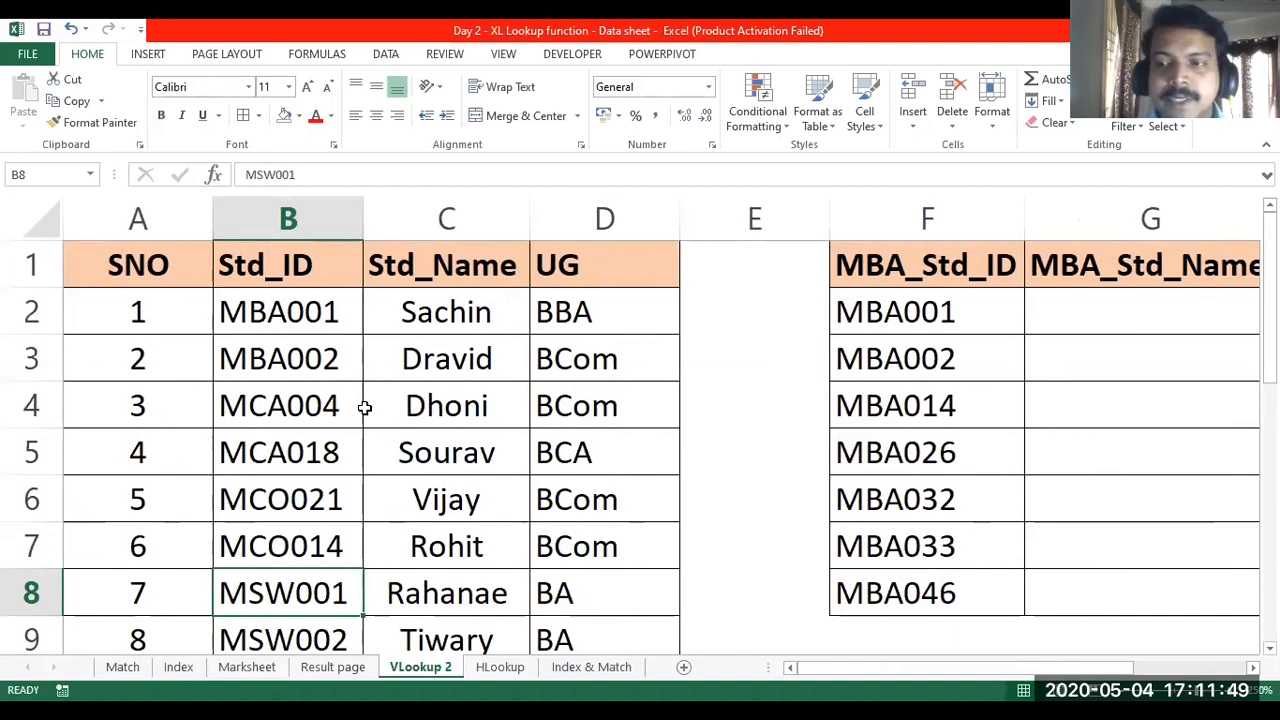
# - Review the MBA table's ID list in F2:F8 and its empty MBA_Std_Name and UG columns
pyautogui.hscroll(3, 365, 407)
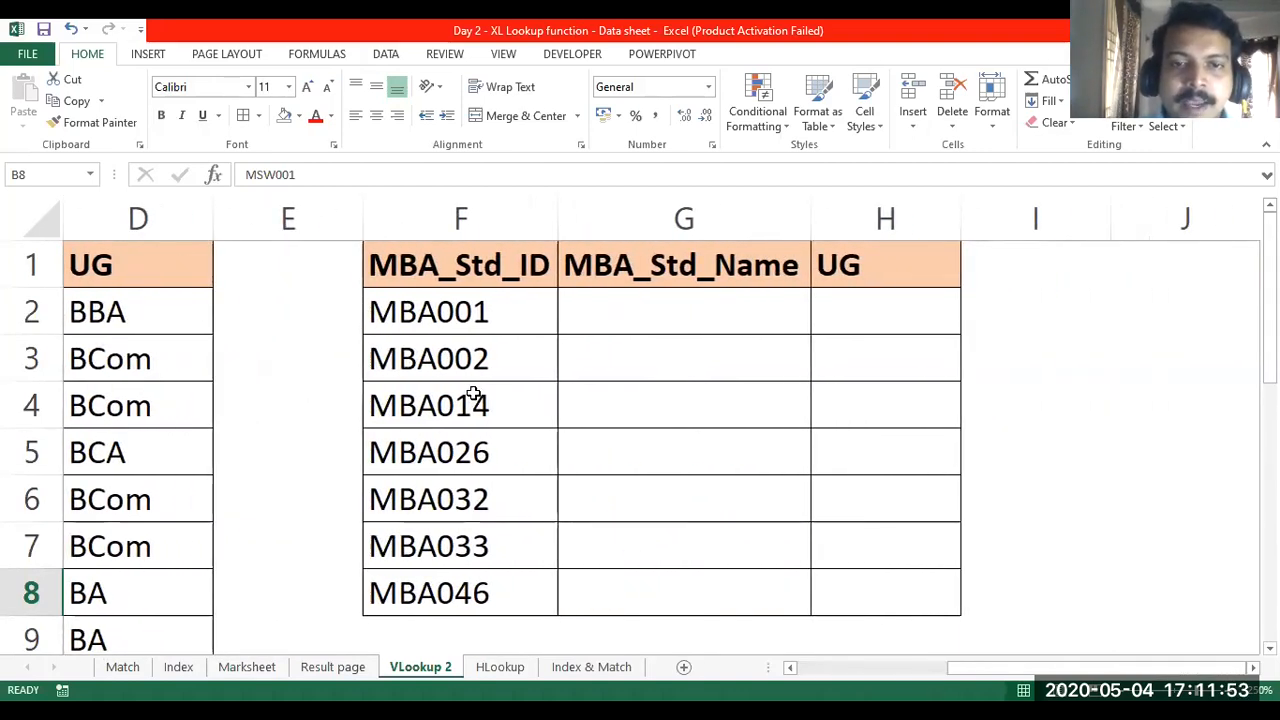
pyautogui.hscroll(3, 473, 393)
pyautogui.hscroll(-2, 473, 393)
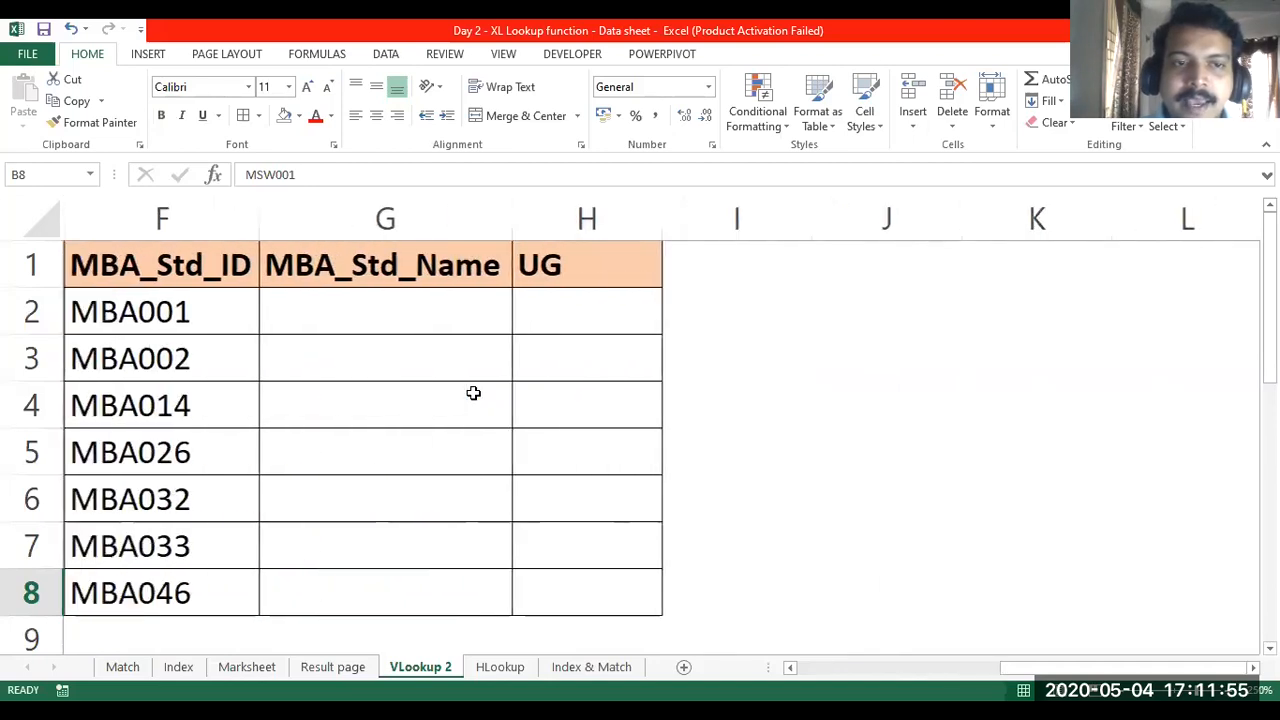
pyautogui.click(366, 273)
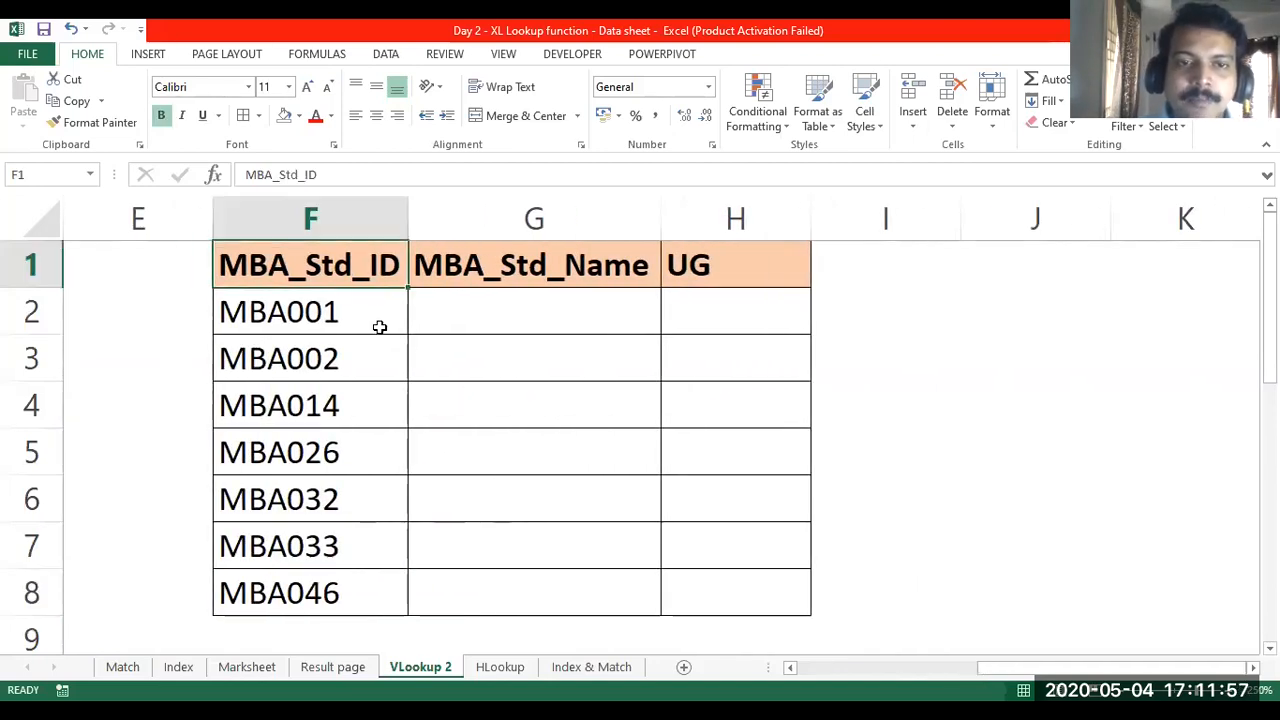
pyautogui.click(382, 326)
pyautogui.click(496, 316)
pyautogui.click(687, 313)
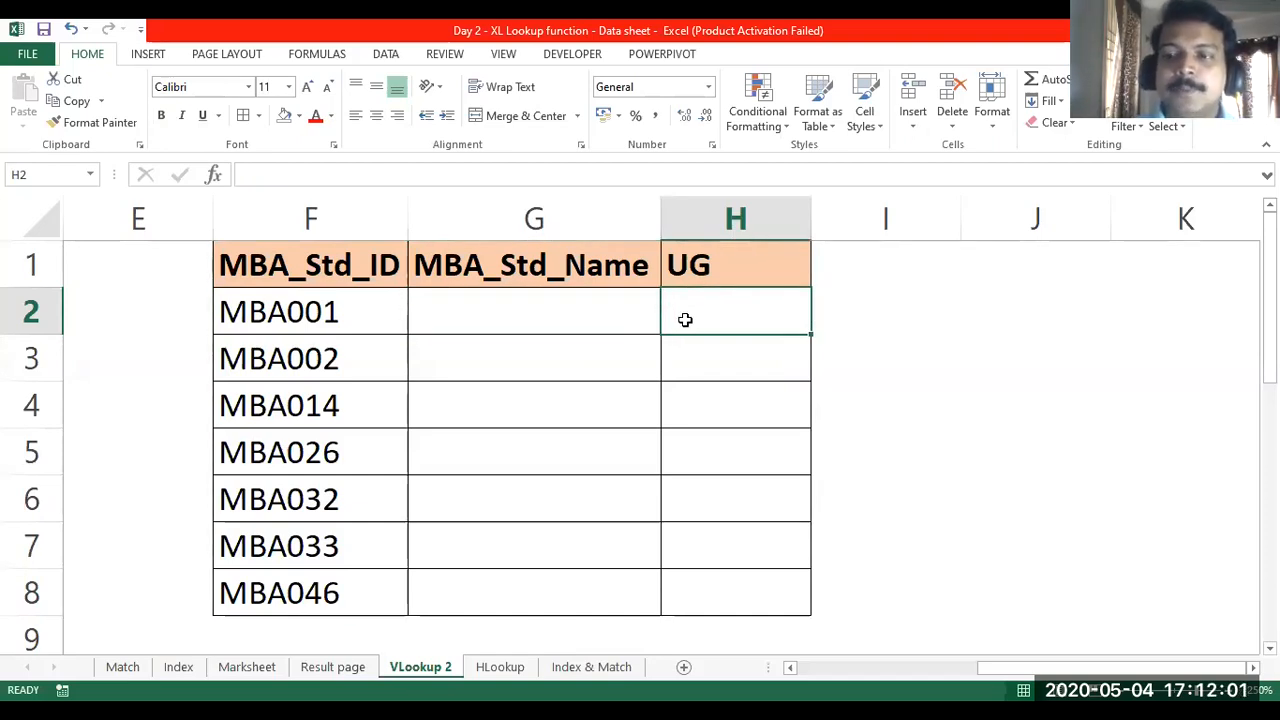
pyautogui.moveTo(373, 308); pyautogui.dragTo(347, 584)
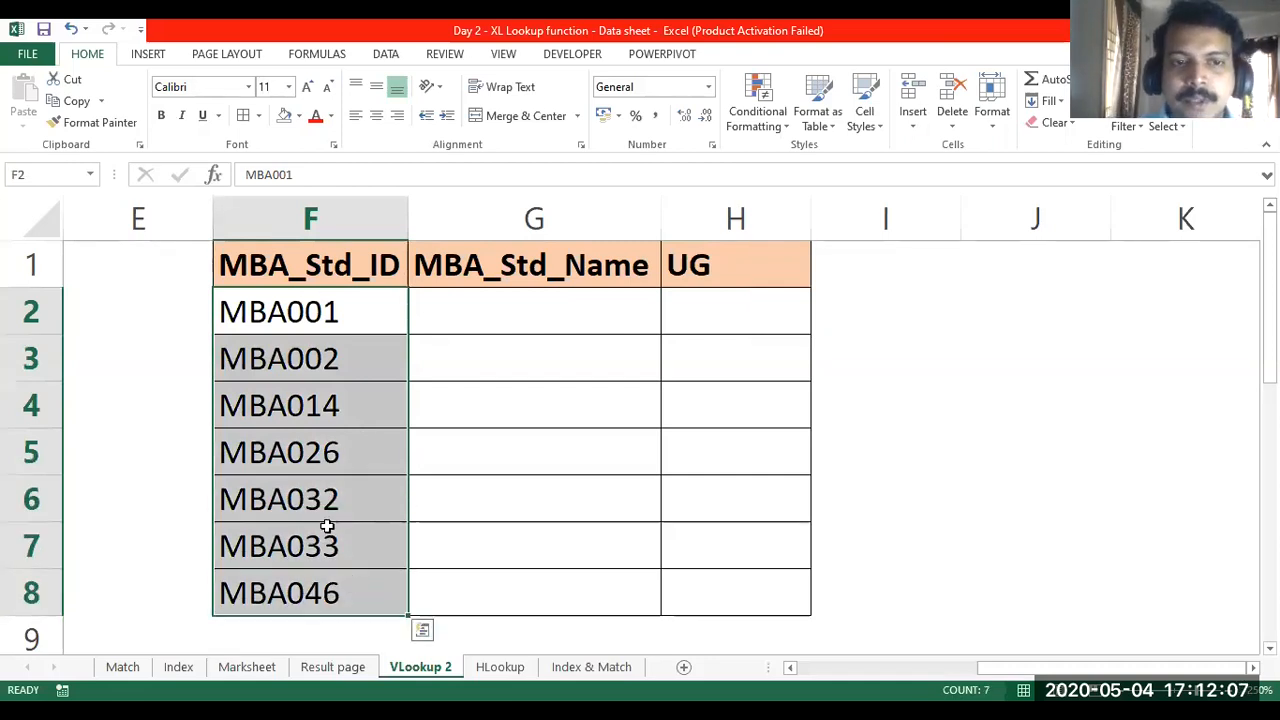
pyautogui.click(380, 463)
# - Compare the MBA ID in F2 and the empty name cell G2 with the student table in columns A to D
pyautogui.hscroll(-2, 377, 463)
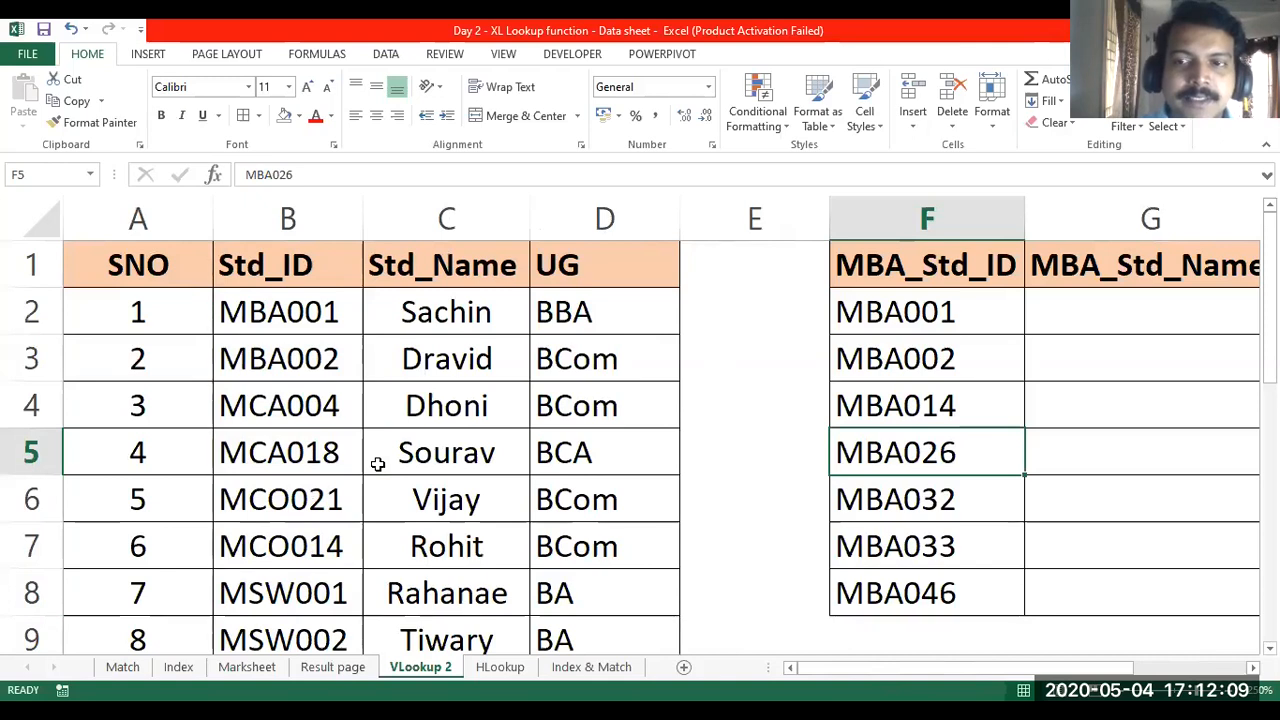
pyautogui.hscroll(3, 375, 465)
pyautogui.click(628, 319)
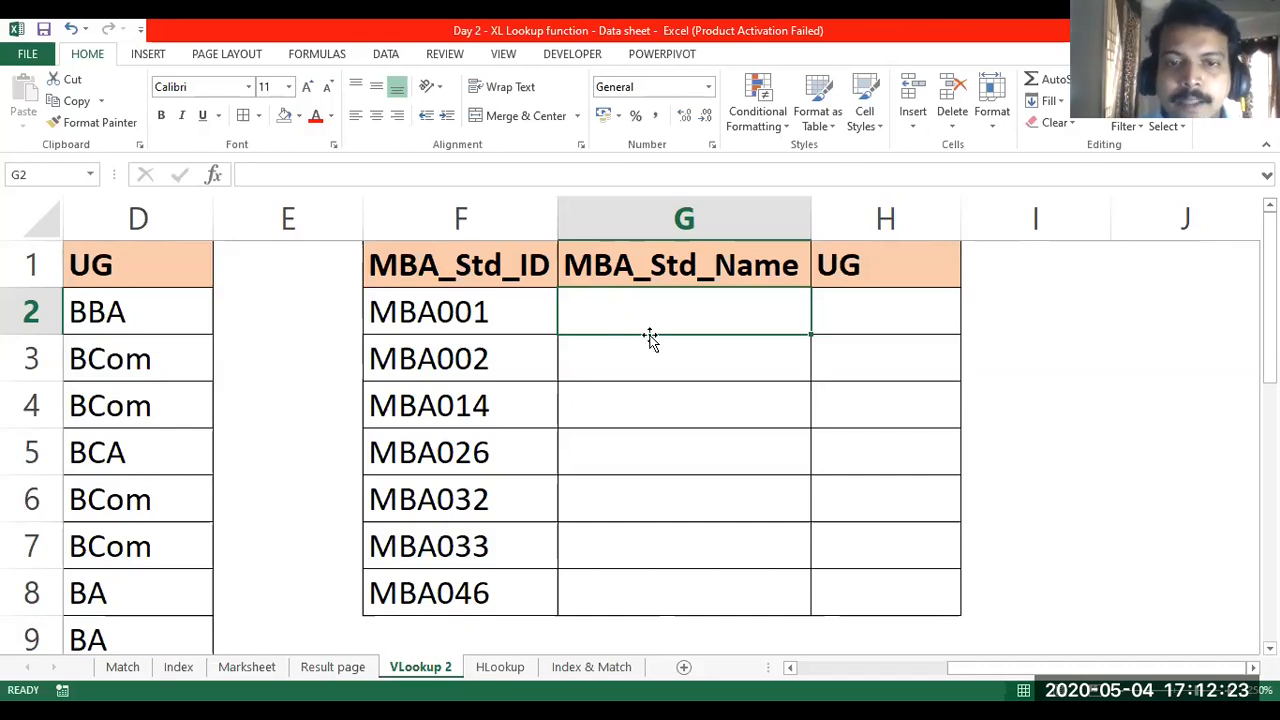
pyautogui.click(505, 313)
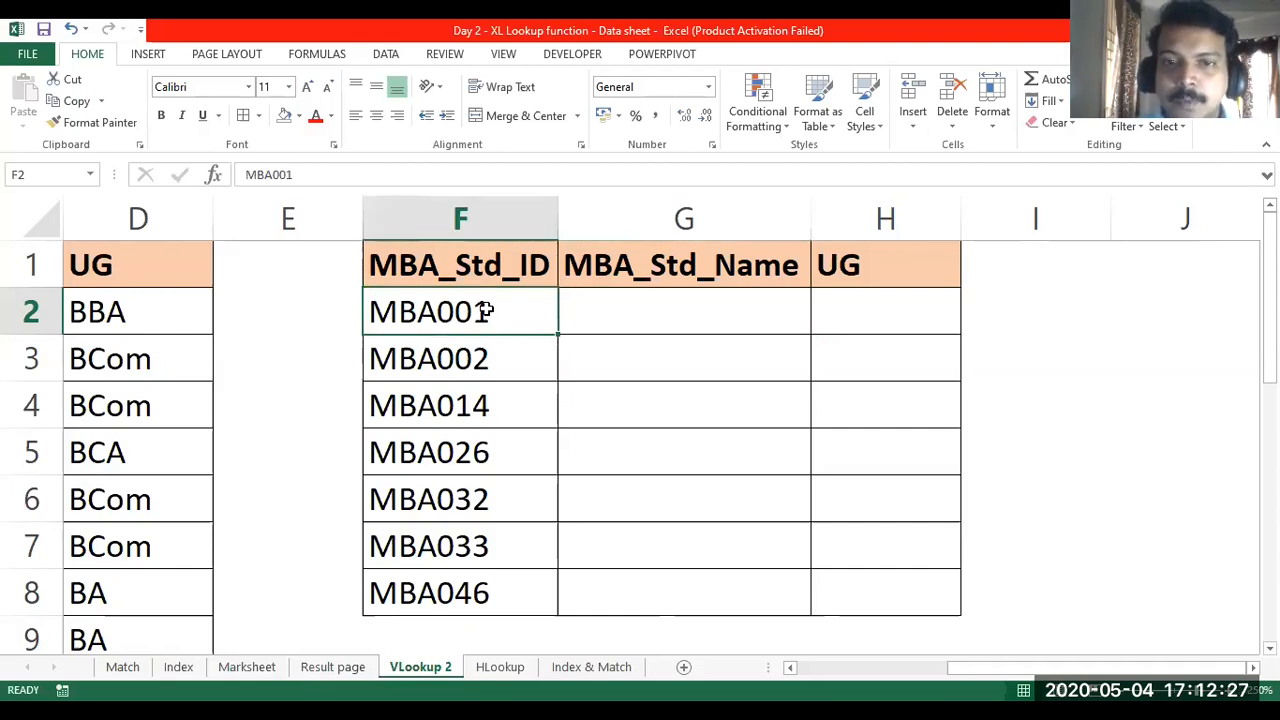
pyautogui.hscroll(-3, 246, 349)
pyautogui.moveTo(120, 262); pyautogui.dragTo(590, 585)
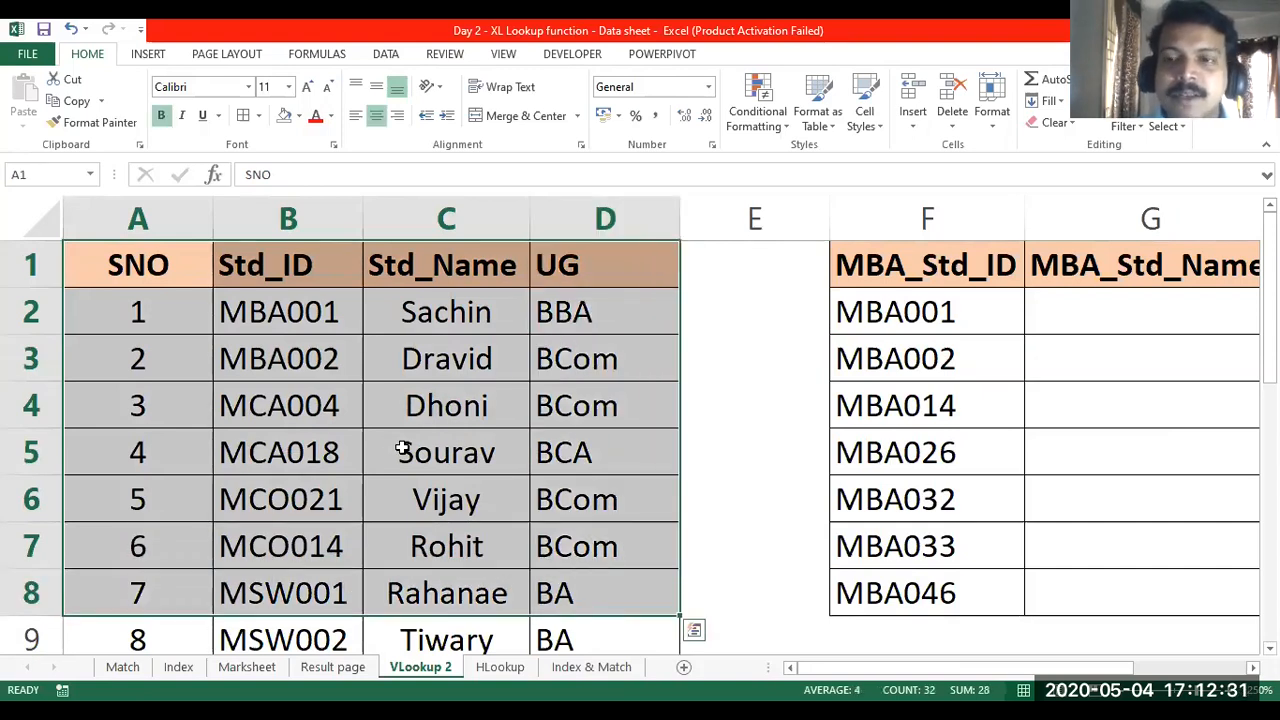
pyautogui.hscroll(3, 401, 449)
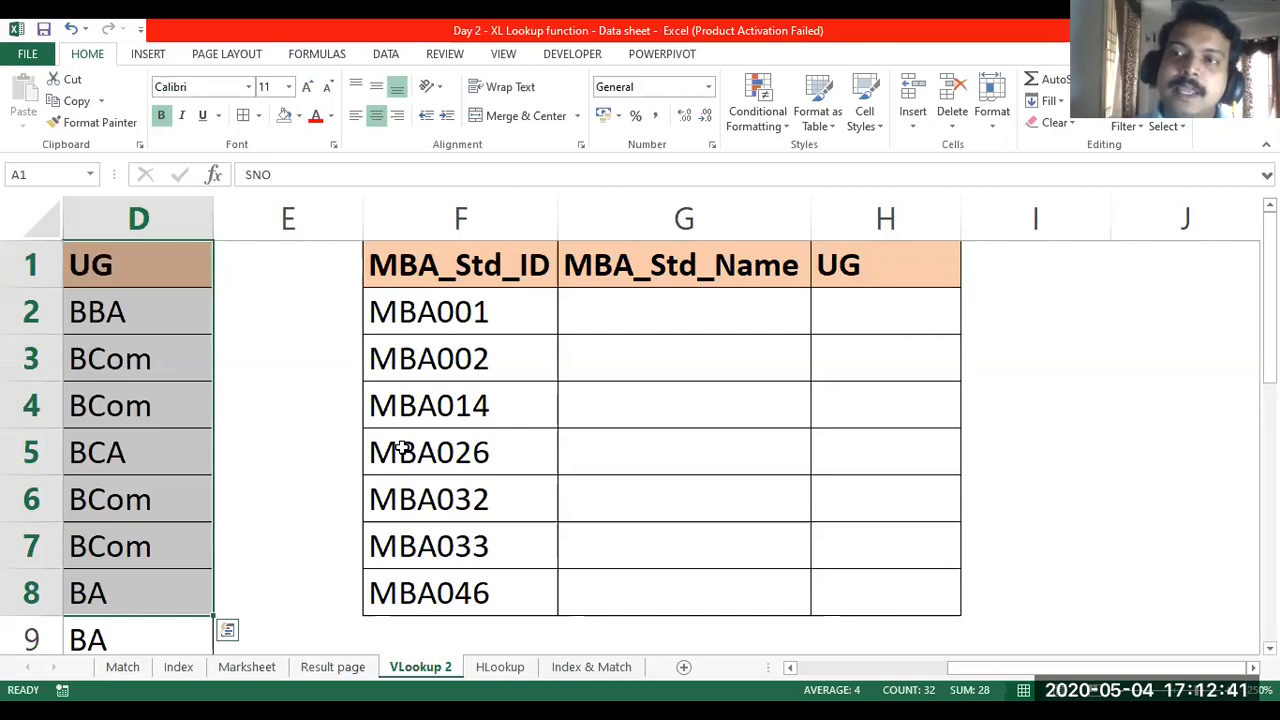
# - Start a VLOOKUP formula in cell G2 with F2 as the lookup value
pyautogui.click(663, 317)
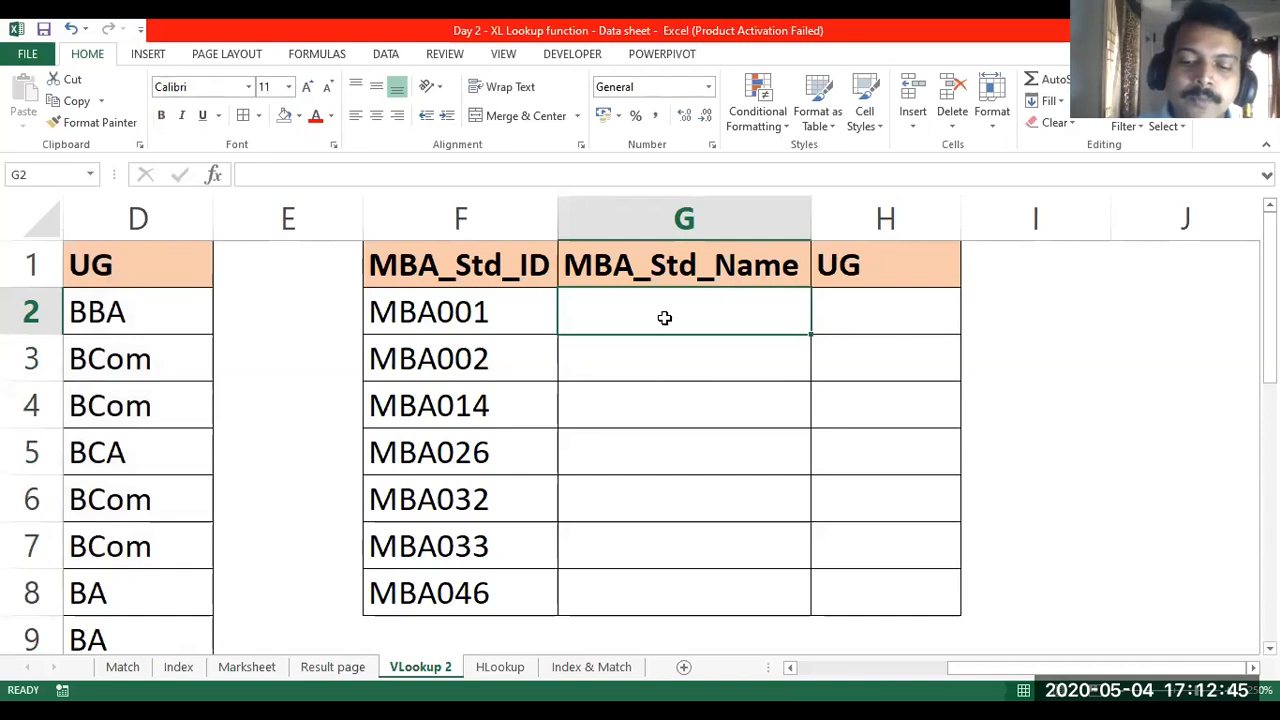
pyautogui.write('=')
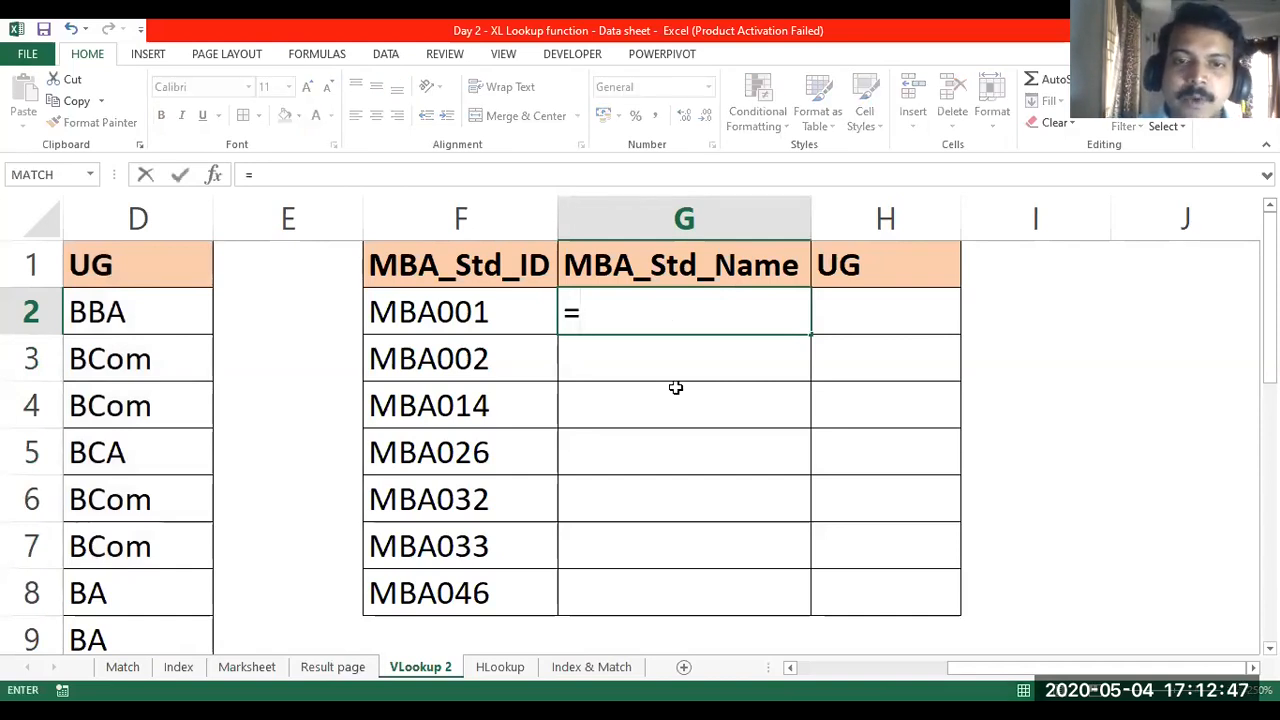
pyautogui.write('vlo')
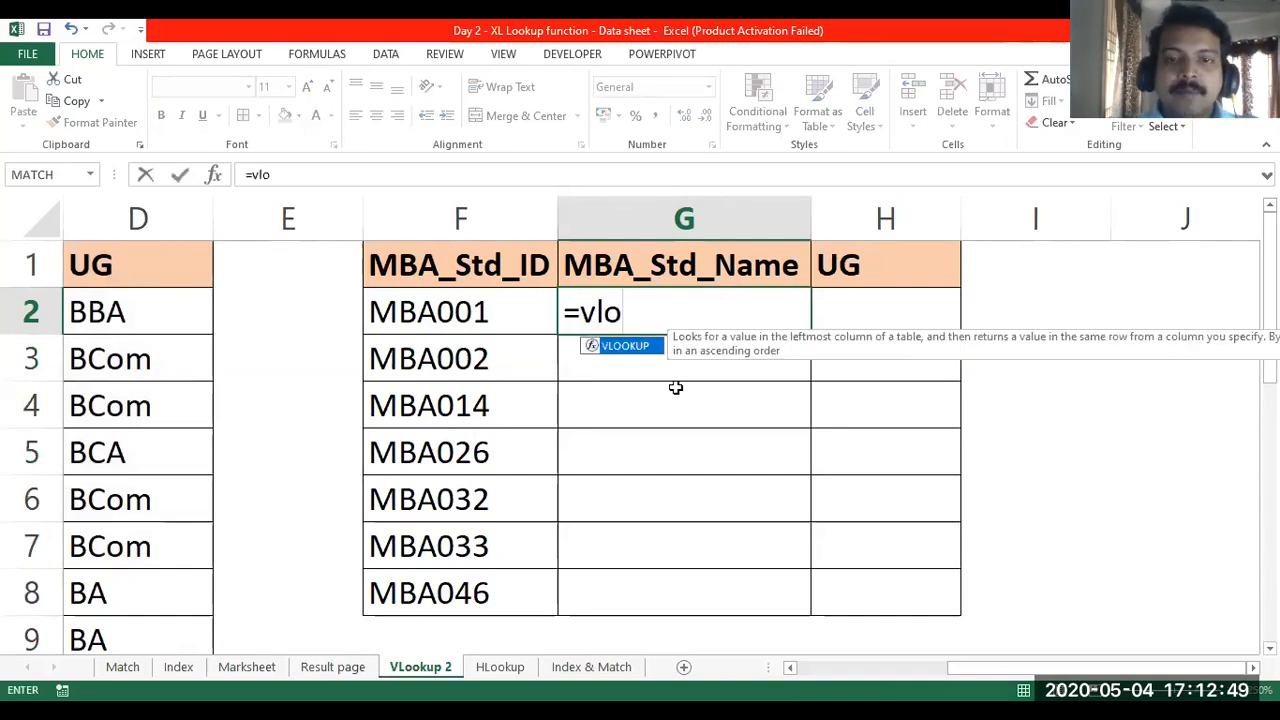
pyautogui.doubleClick(637, 349)
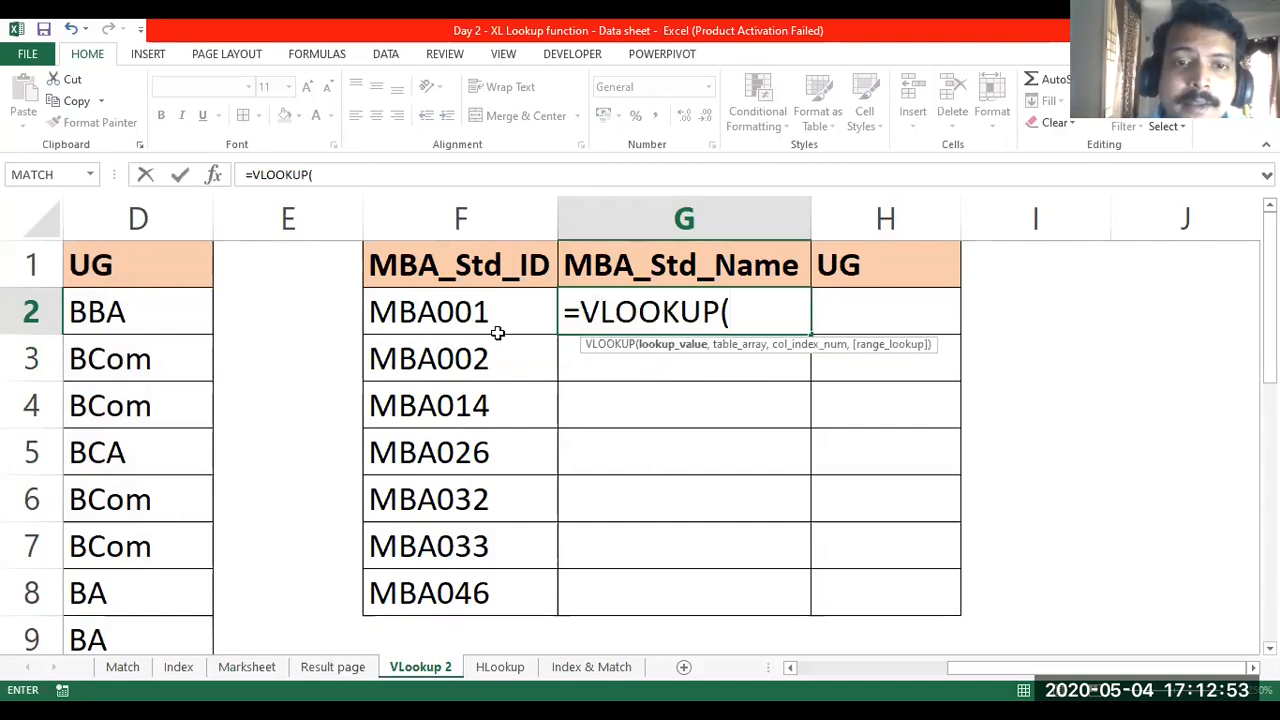
pyautogui.click(455, 310)
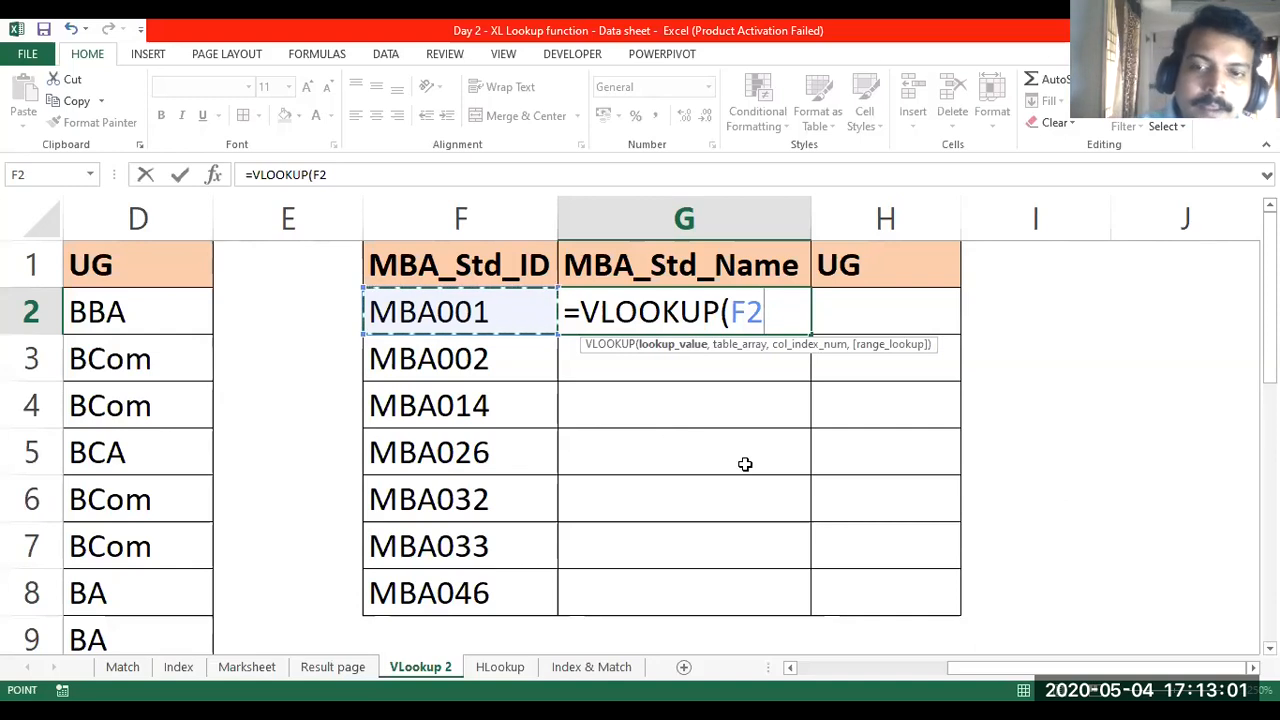
pyautogui.write(',')
# - Try the range A2:D8 of the student table as the table array of the VLOOKUP in G2
pyautogui.hscroll(-1, 745, 464)
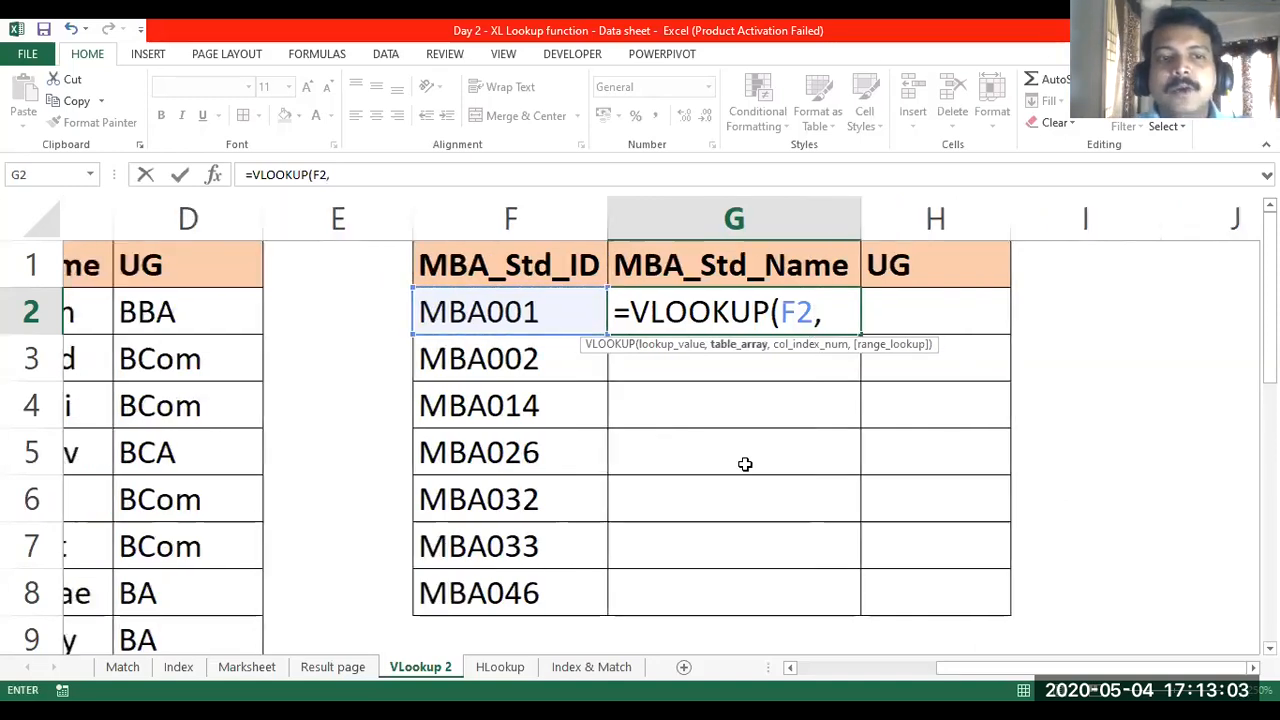
pyautogui.hscroll(-3, 745, 464)
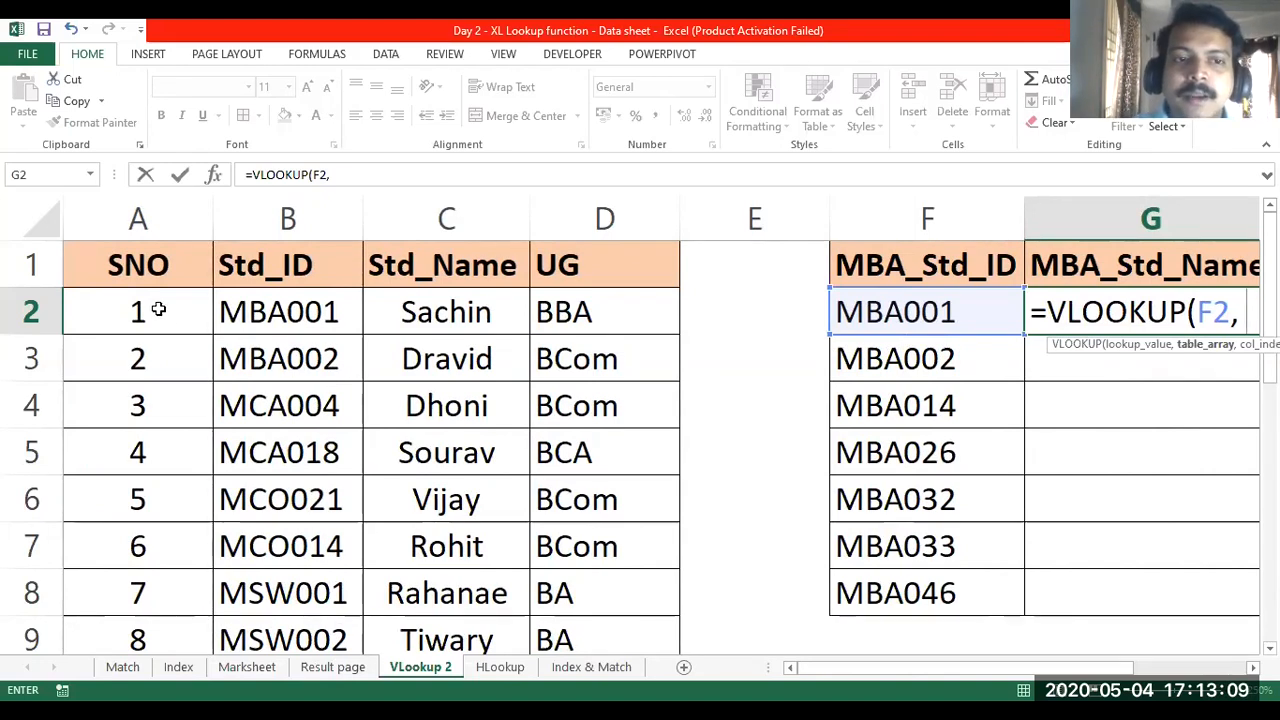
pyautogui.hscroll(1, 765, 417)
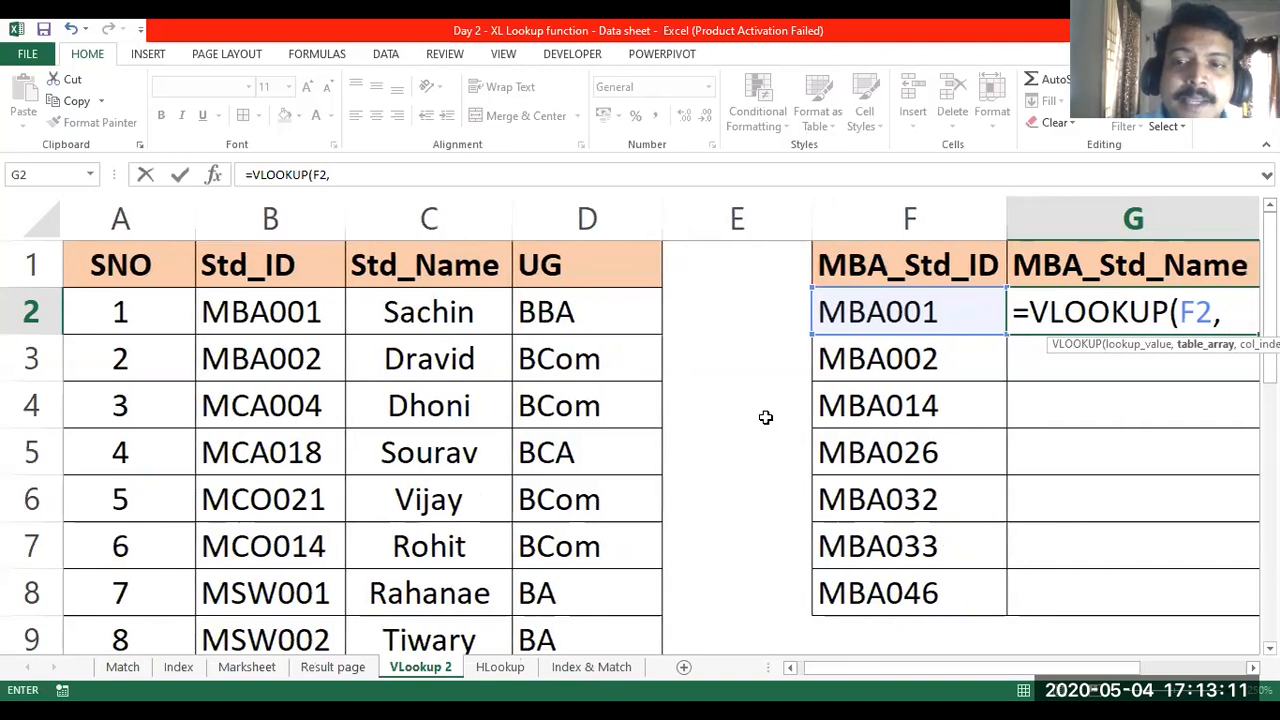
pyautogui.hscroll(1, 765, 417)
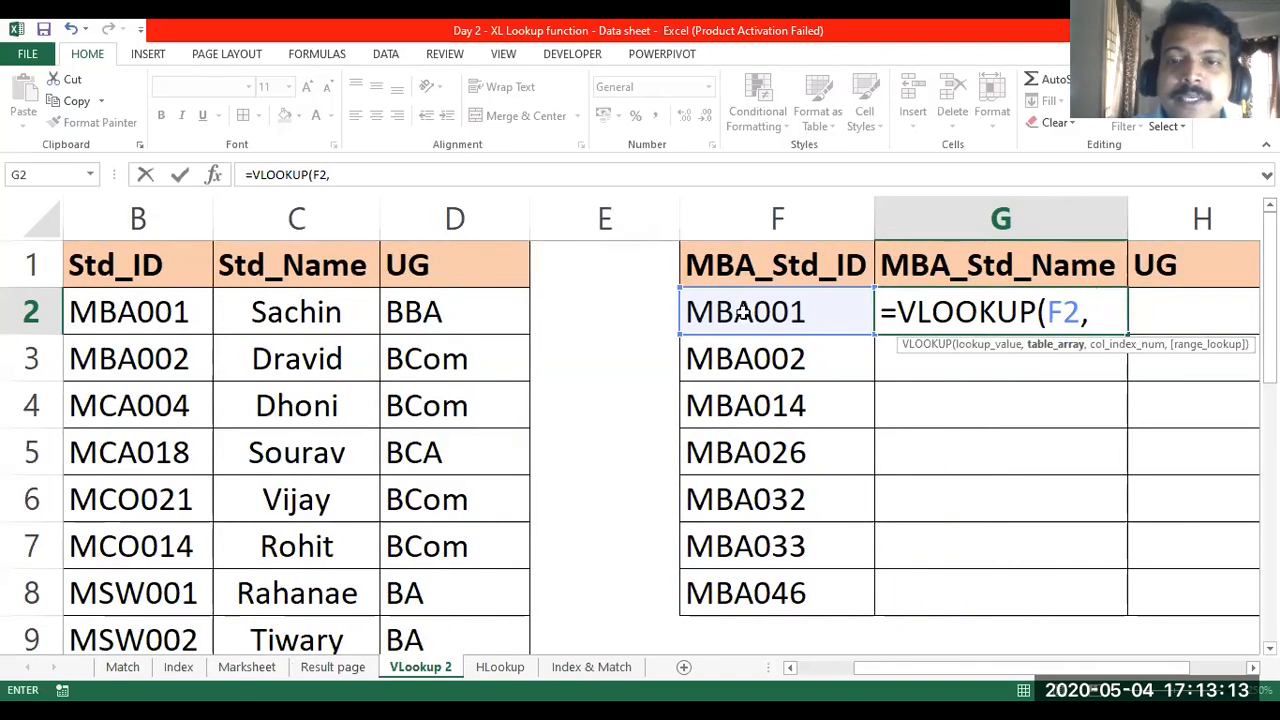
pyautogui.hscroll(-1, 337, 368)
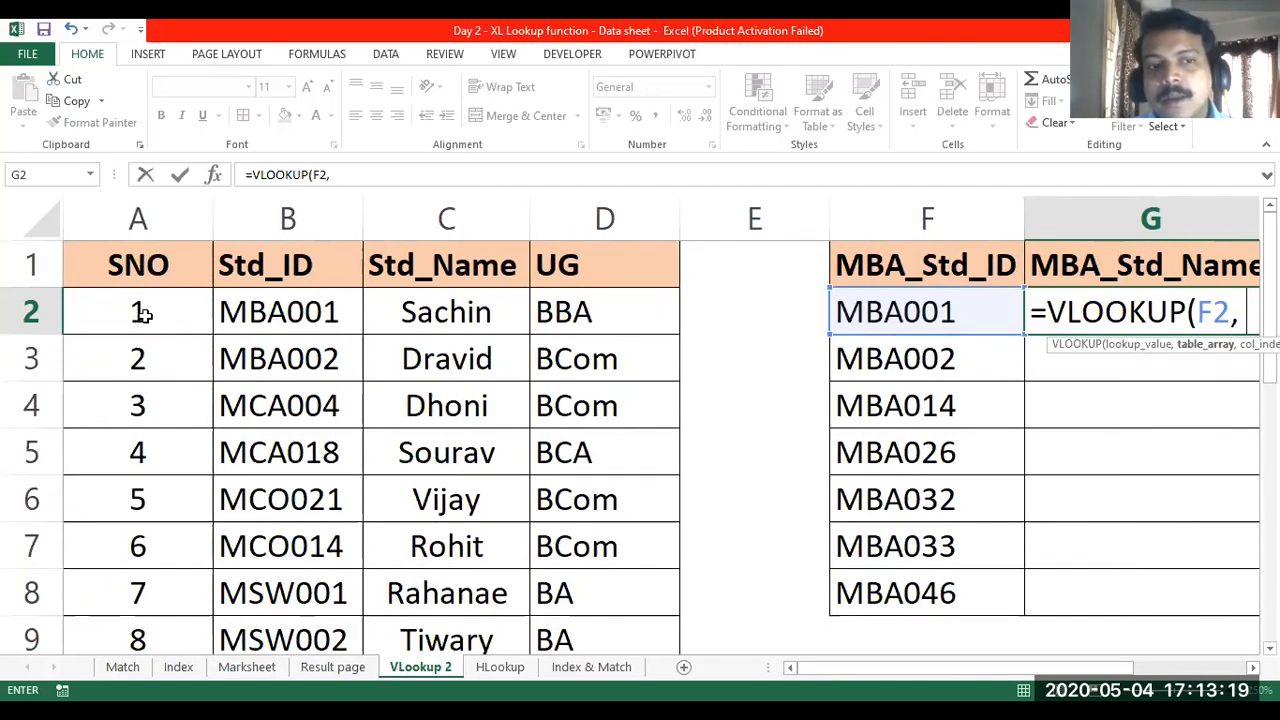
pyautogui.click(148, 318)
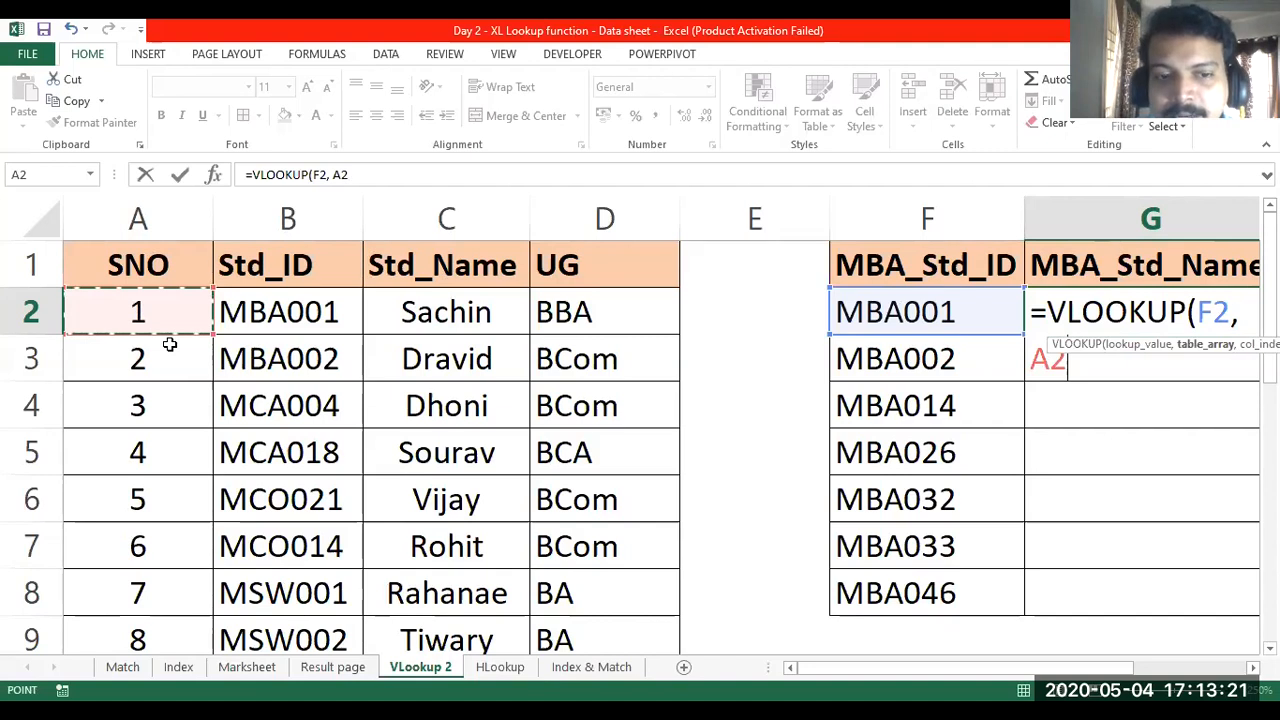
pyautogui.moveTo(170, 344); pyautogui.dragTo(550, 596)
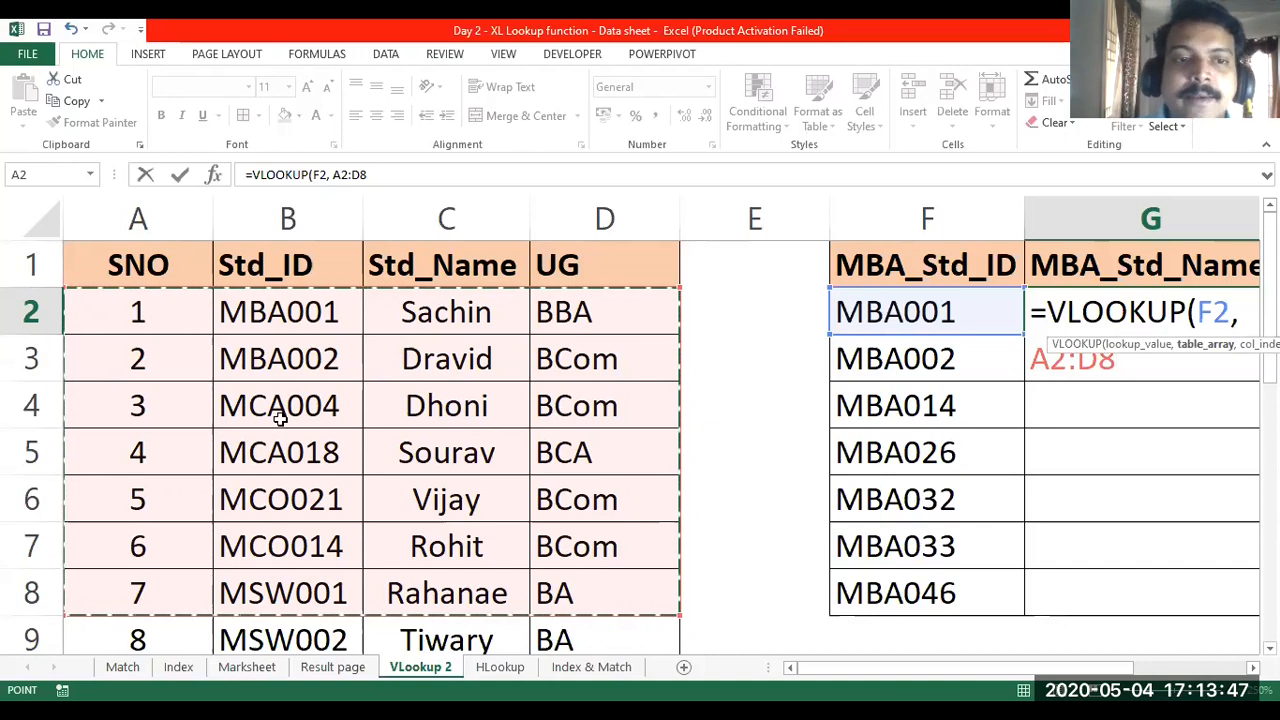
# - Set the table array of the VLOOKUP in G2 to B2:D17, starting from the Std_ID column
pyautogui.click(268, 304)
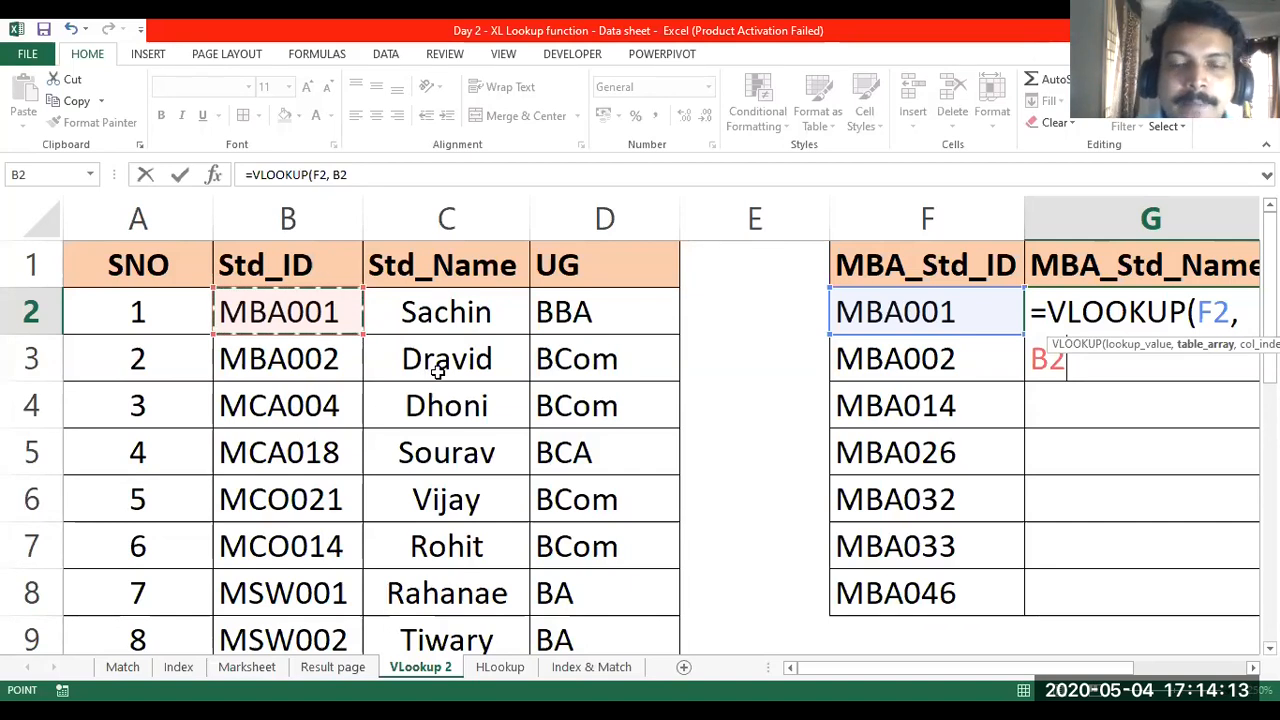
pyautogui.moveTo(287, 311); pyautogui.dragTo(737, 522)
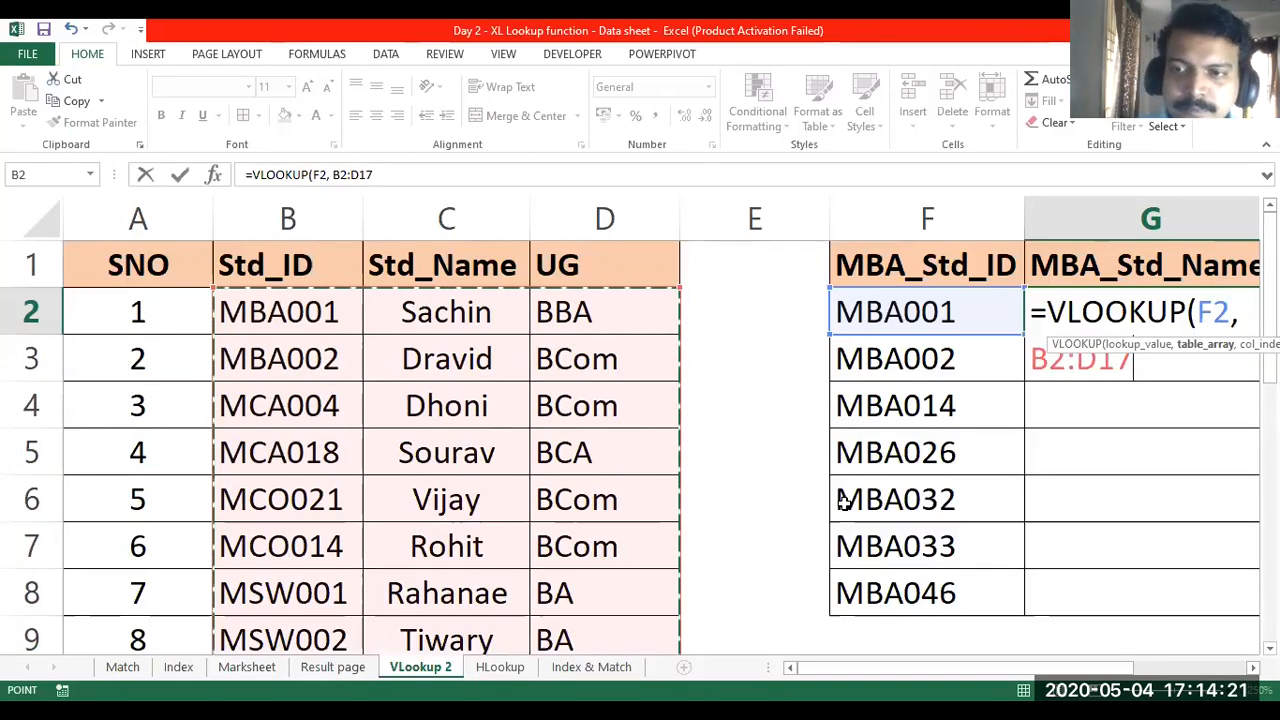
pyautogui.hscroll(6, 844, 504)
pyautogui.hscroll(-2, 845, 504)
pyautogui.hscroll(-1, 844, 504)
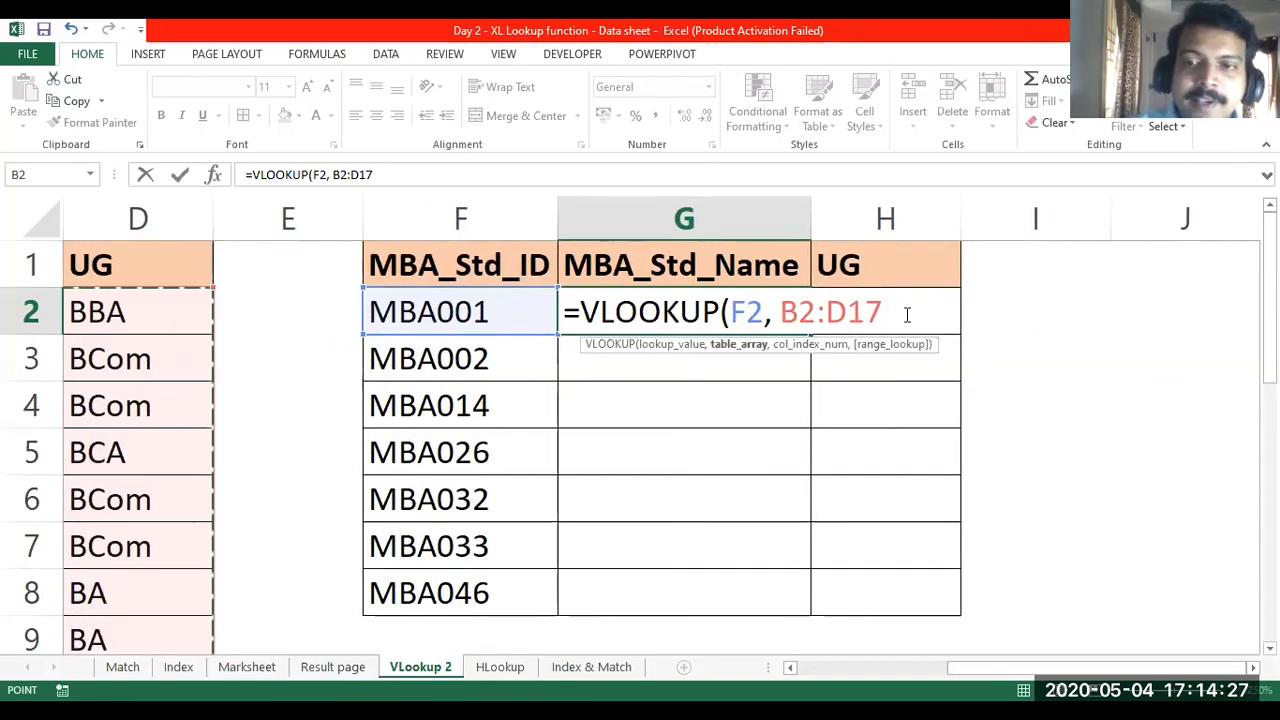
# - Complete the VLOOKUP in G2 with column index 2 and FALSE for an exact match
pyautogui.write(',')
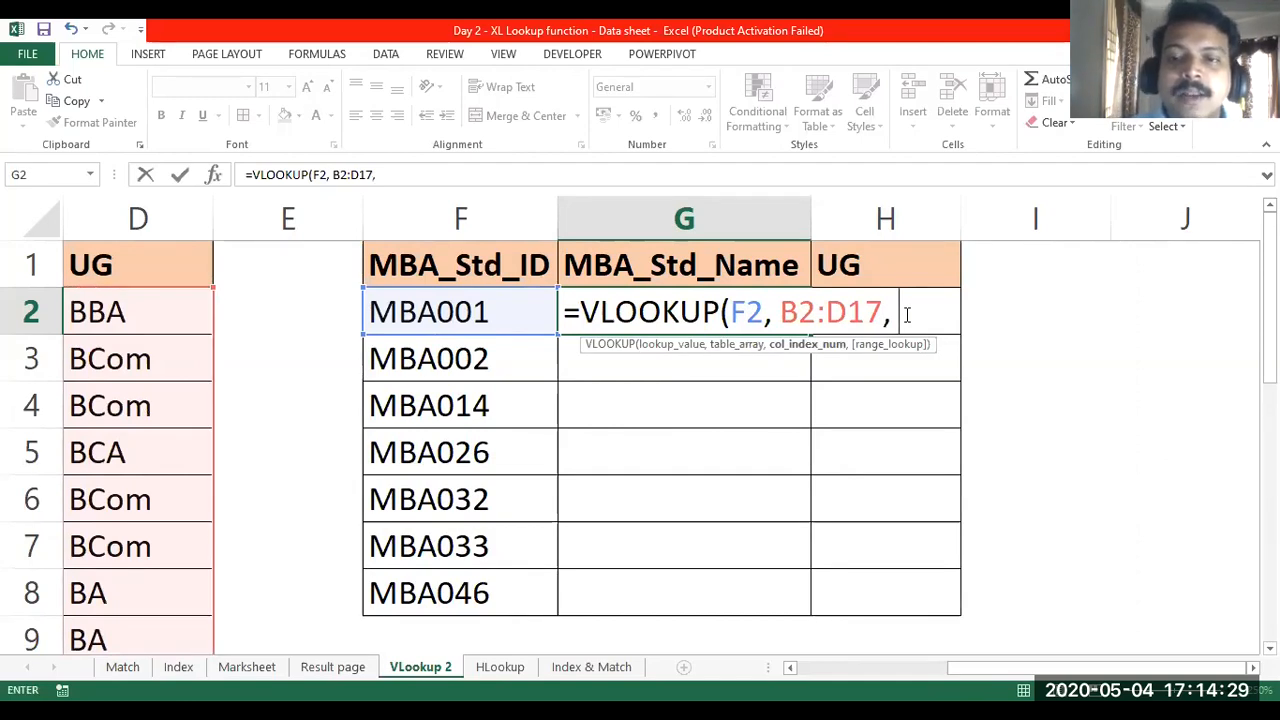
pyautogui.hscroll(-3, 491, 363)
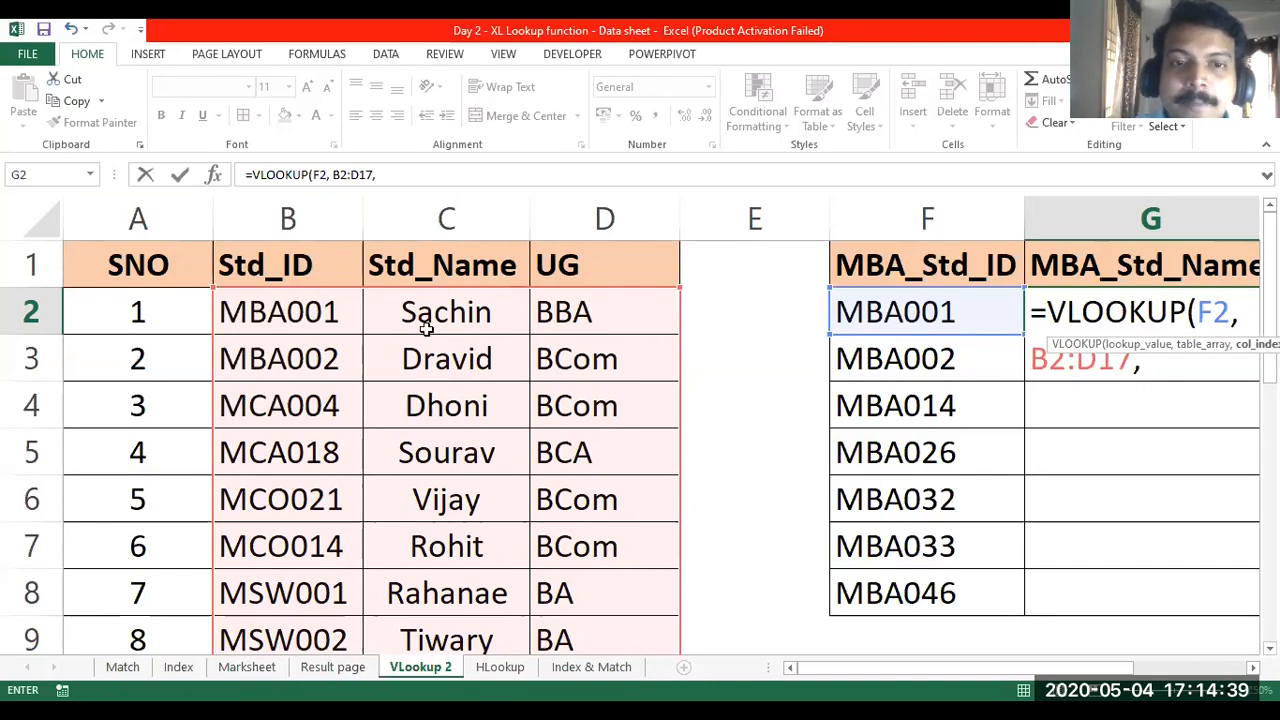
pyautogui.hscroll(3, 452, 313)
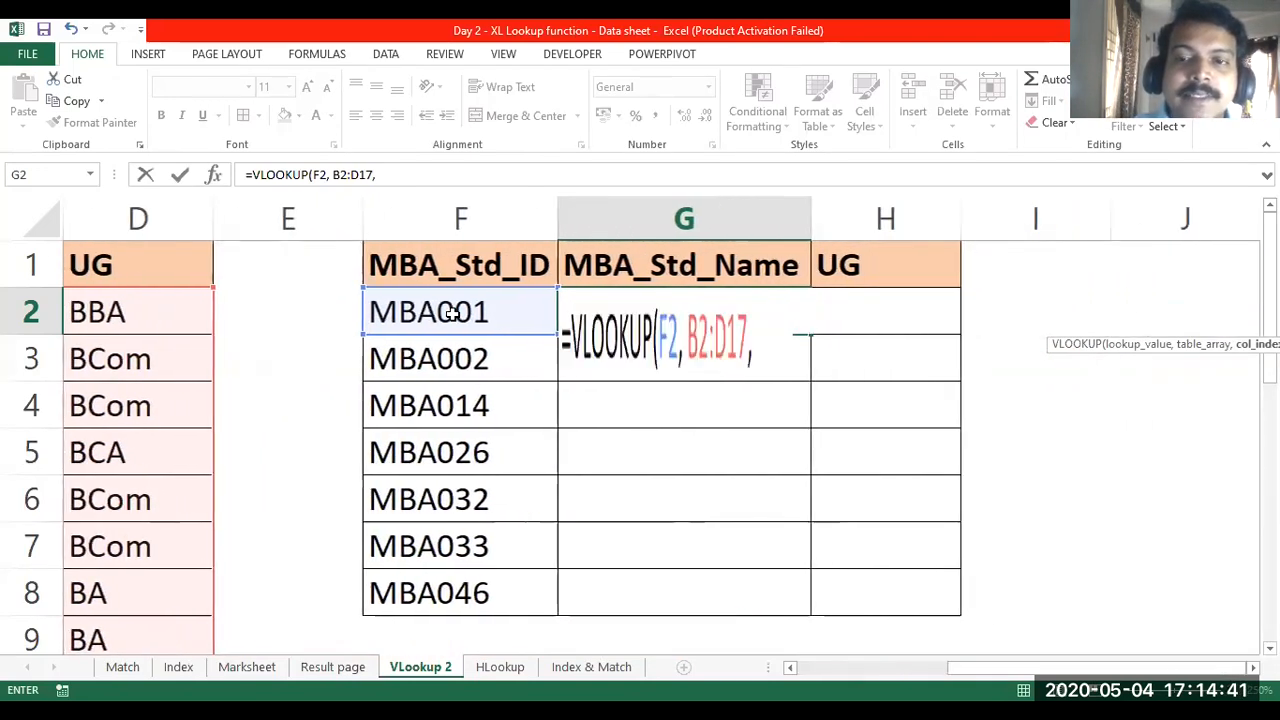
pyautogui.write('2')
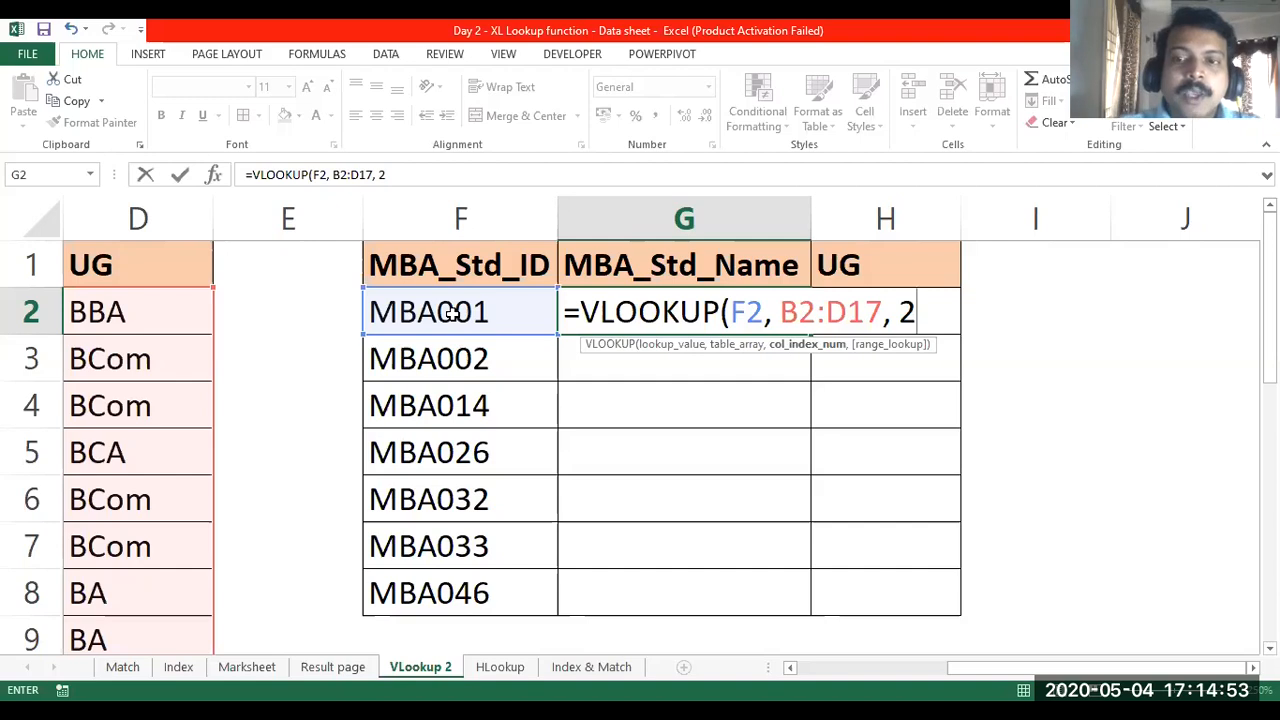
pyautogui.write(',')
pyautogui.write(' false)')
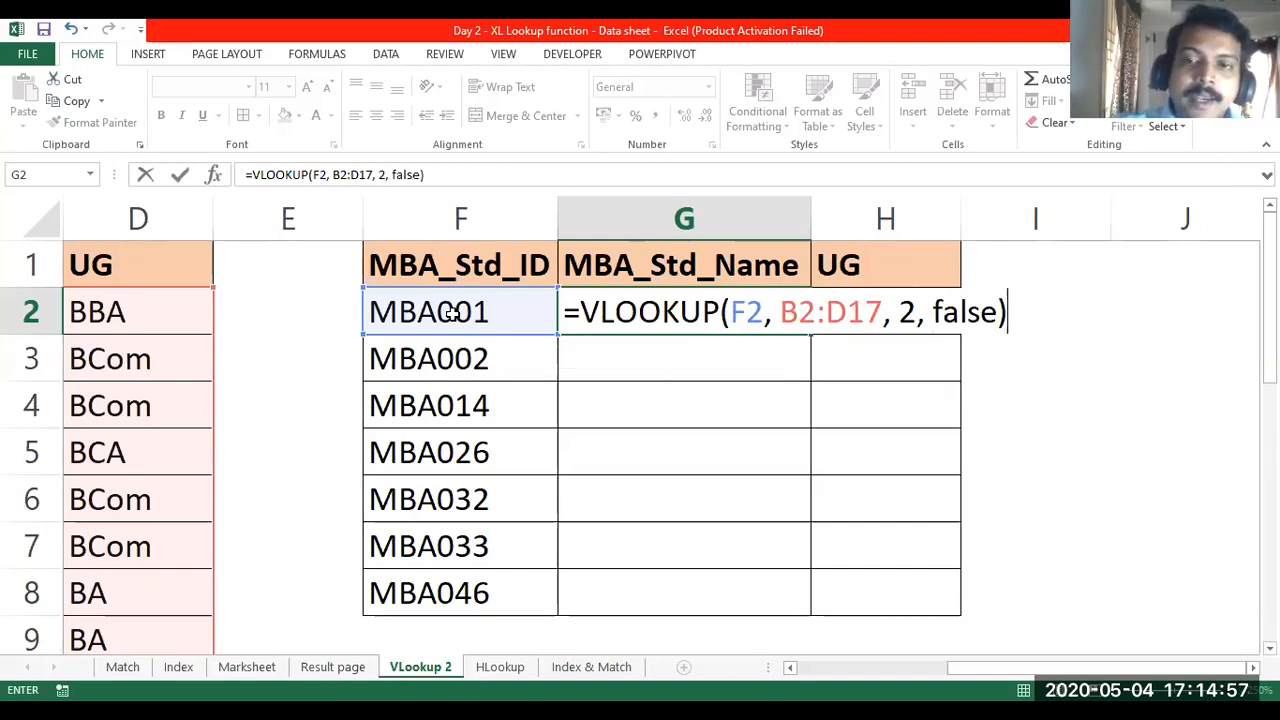
pyautogui.press('Return')
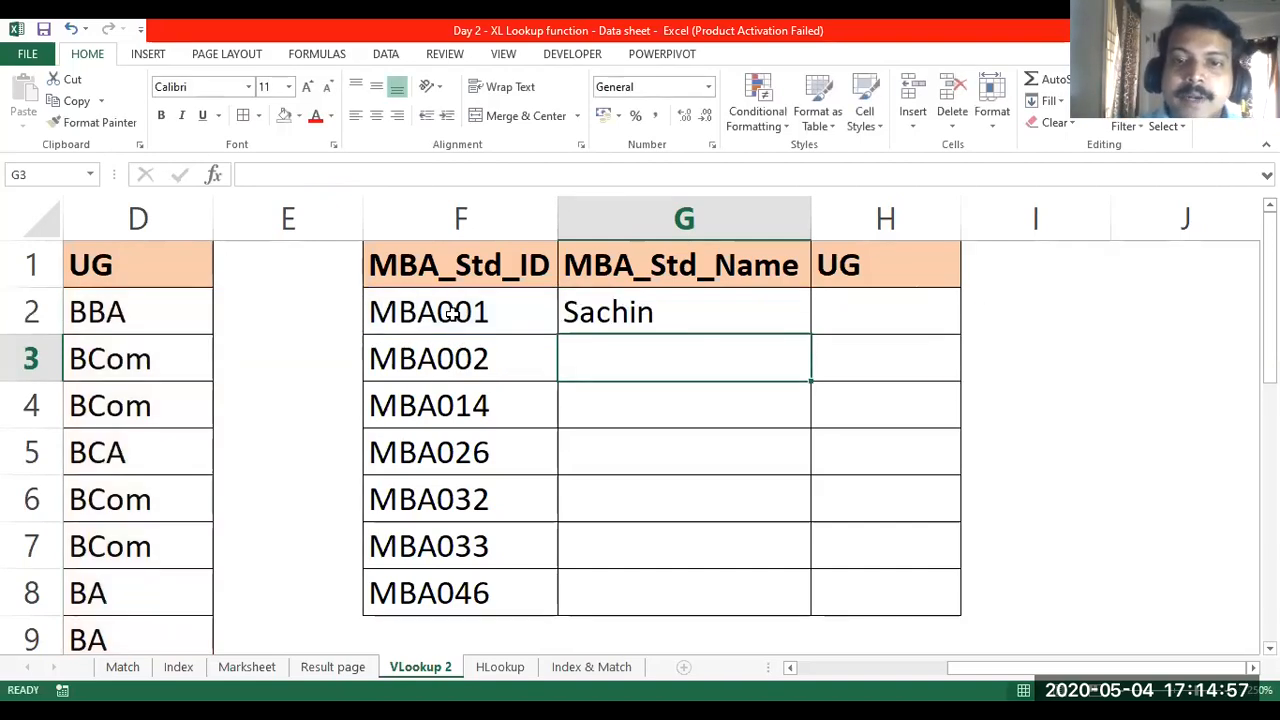
# - Copy the VLOOKUP formula from G2 across into the UG cell H2
pyautogui.hscroll(-3, 217, 381)
pyautogui.hscroll(5, 217, 381)
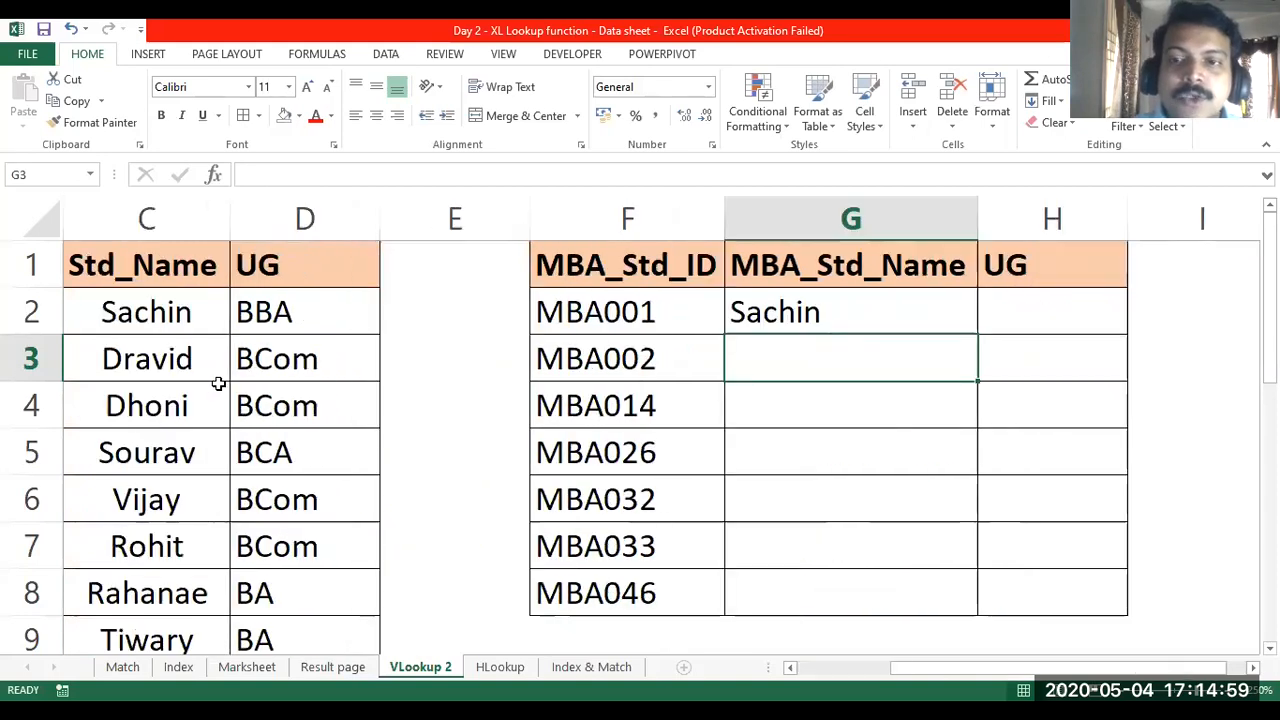
pyautogui.hscroll(-1, 217, 381)
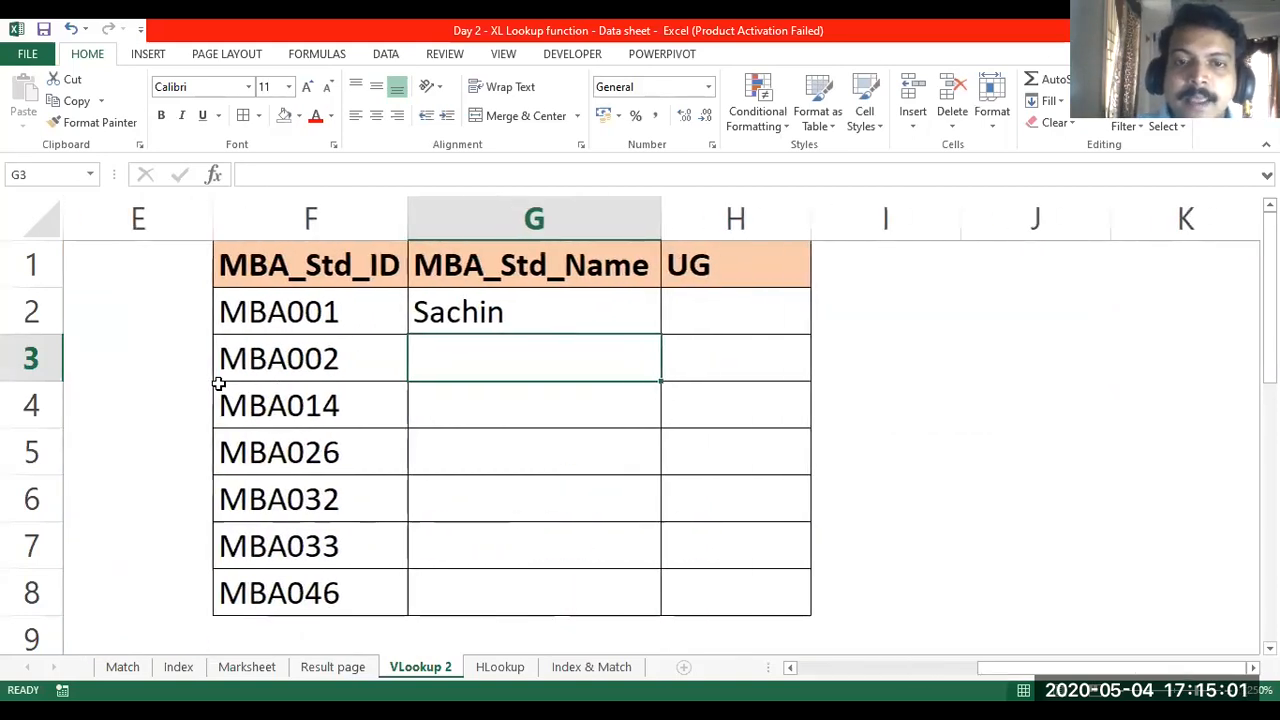
pyautogui.click(718, 299)
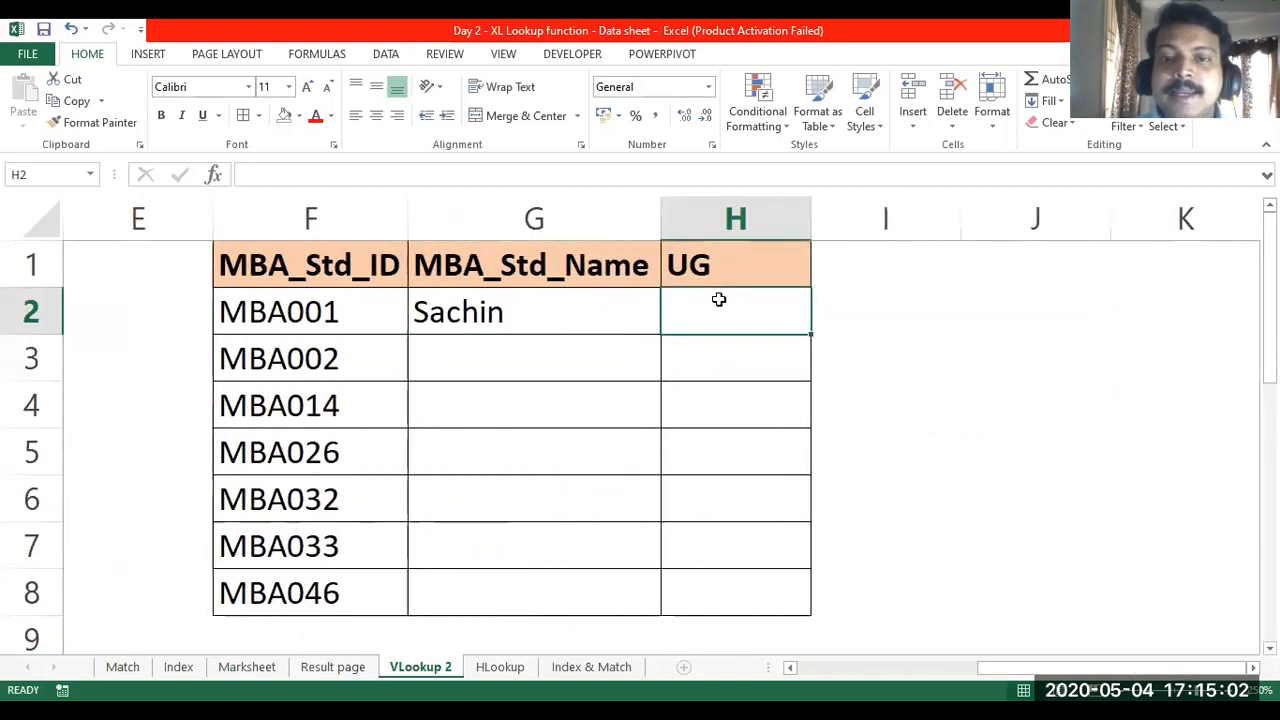
pyautogui.click(612, 306)
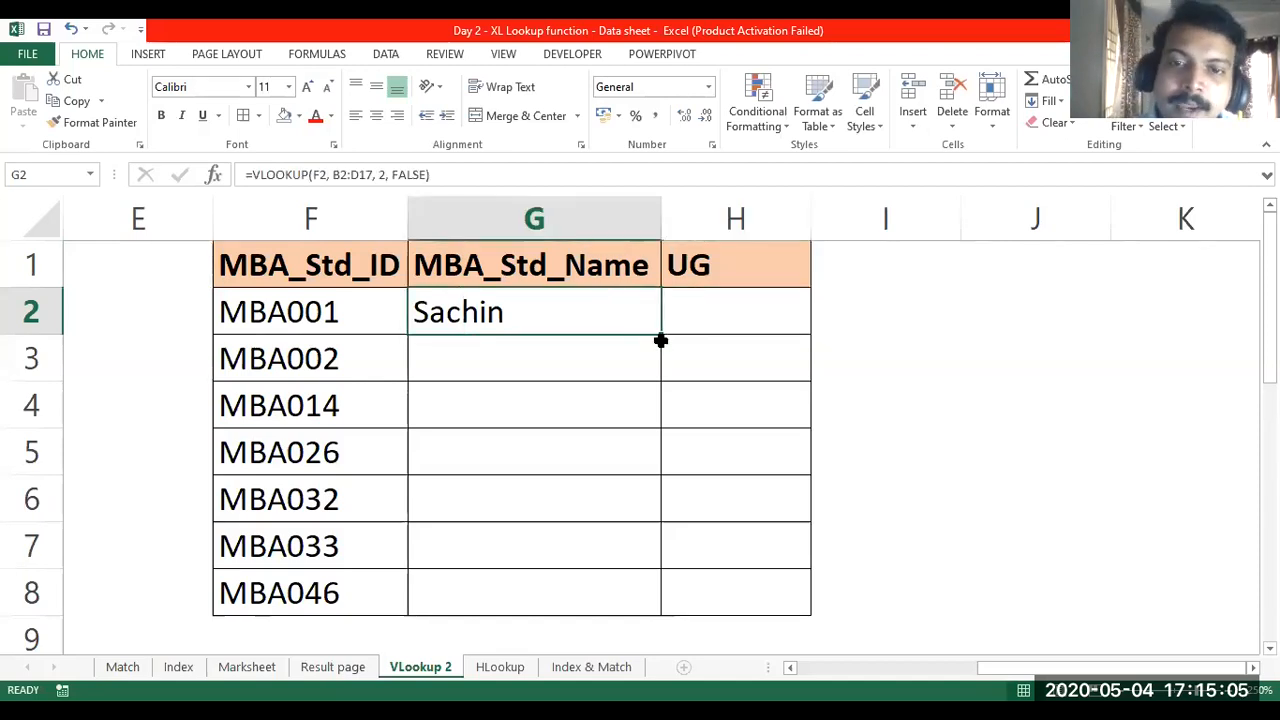
pyautogui.moveTo(661, 336); pyautogui.dragTo(750, 312)
pyautogui.click(750, 312)
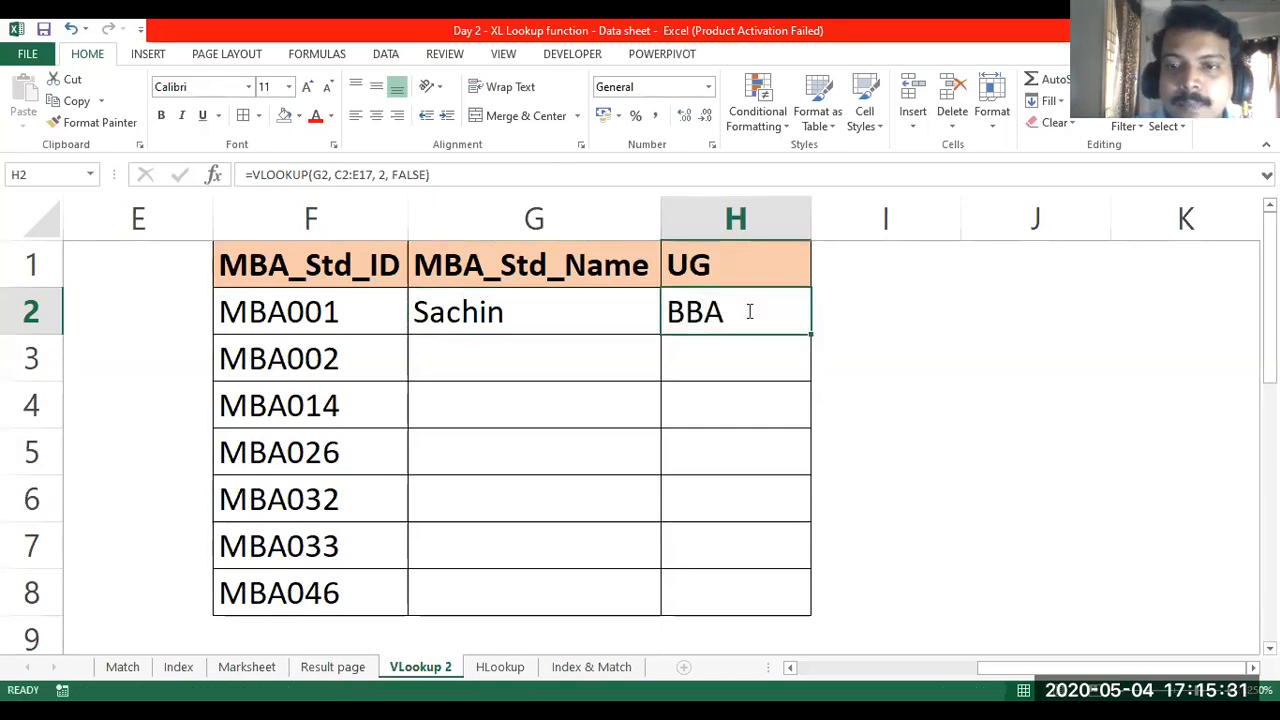
# - Inspect the cell references of the copied formula in H2 and clear the cell
pyautogui.doubleClick(749, 312)
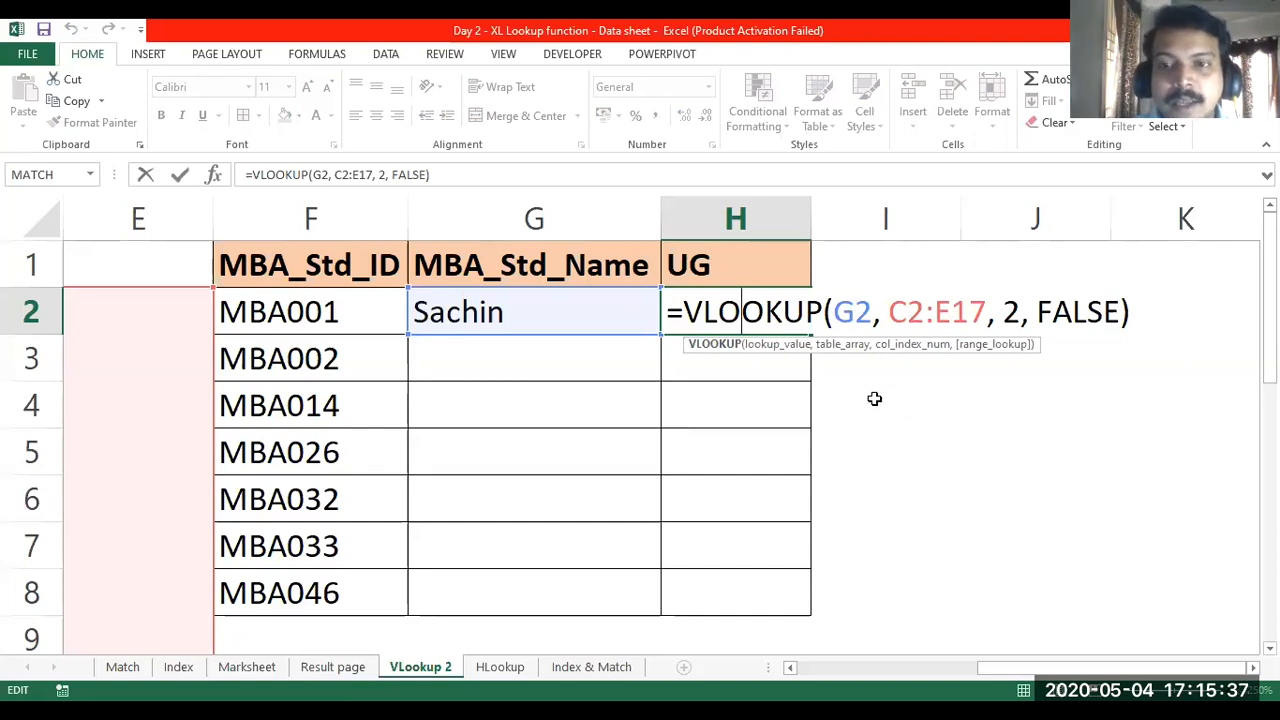
pyautogui.hotkey('ctrl', 'Return')
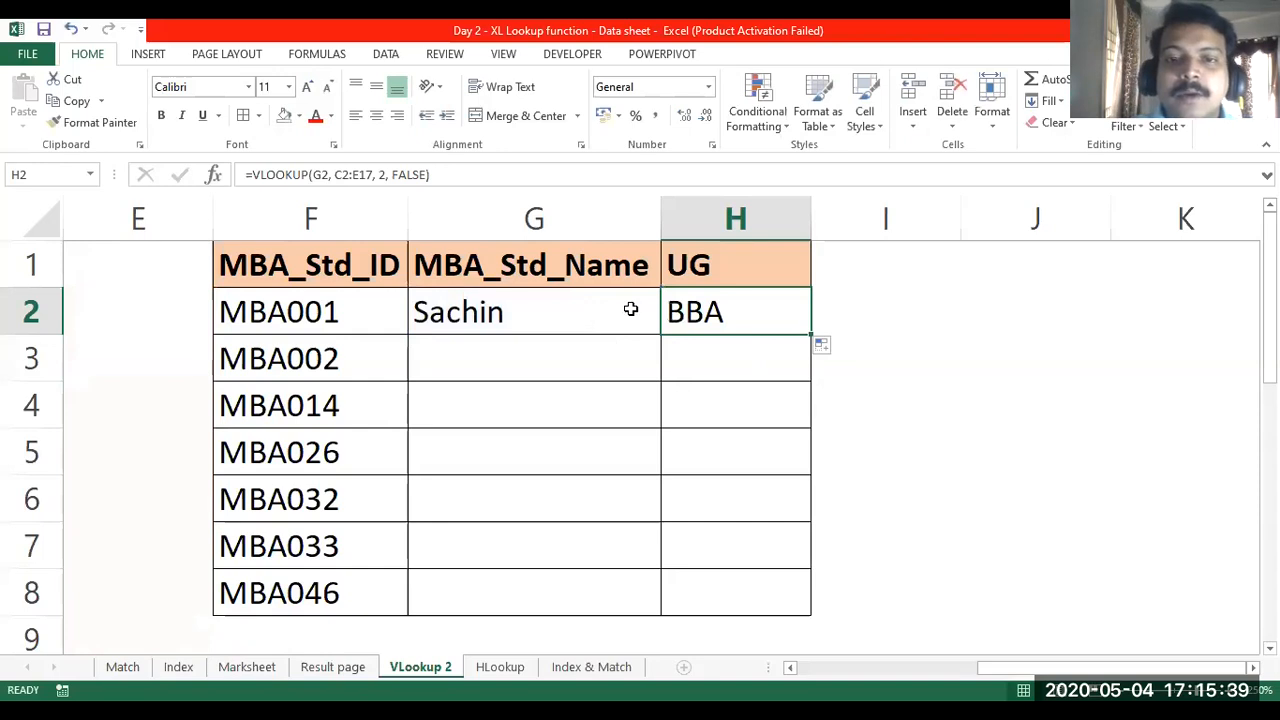
pyautogui.press('Delete')
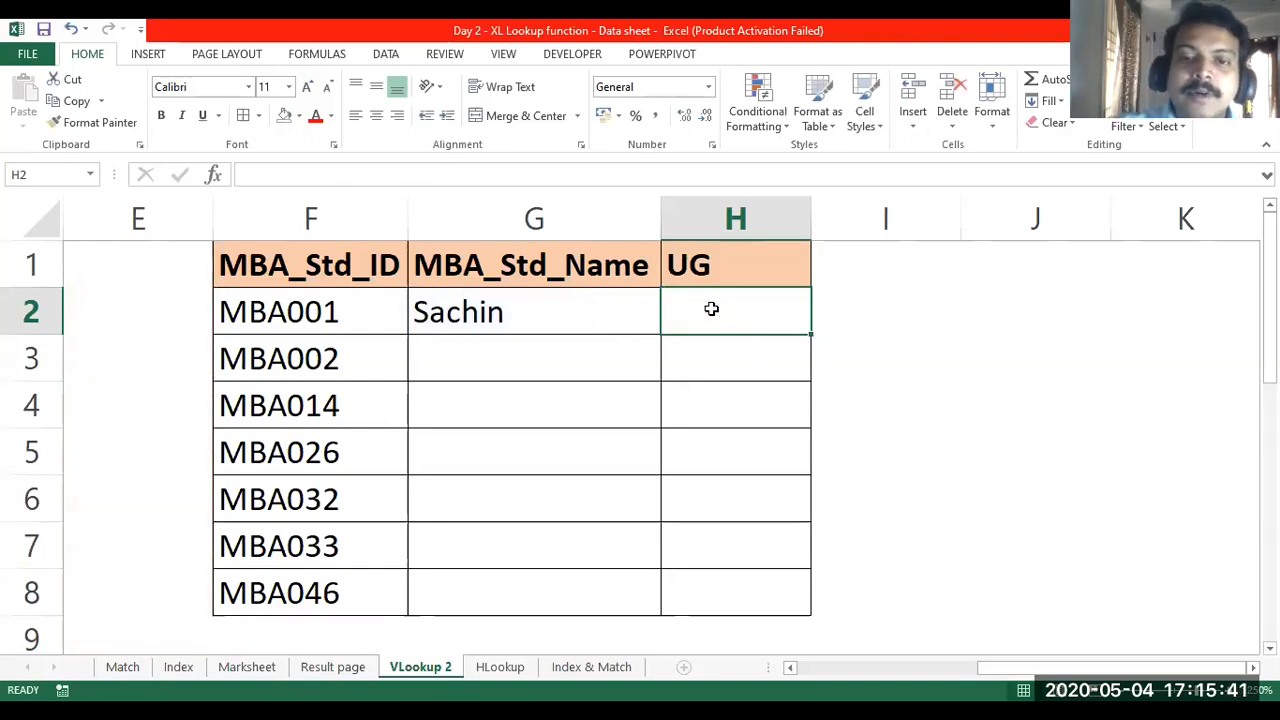
# - Review the lookup value, table array and column index in the VLOOKUP formula of G2
pyautogui.click(540, 317)
pyautogui.doubleClick(540, 317)
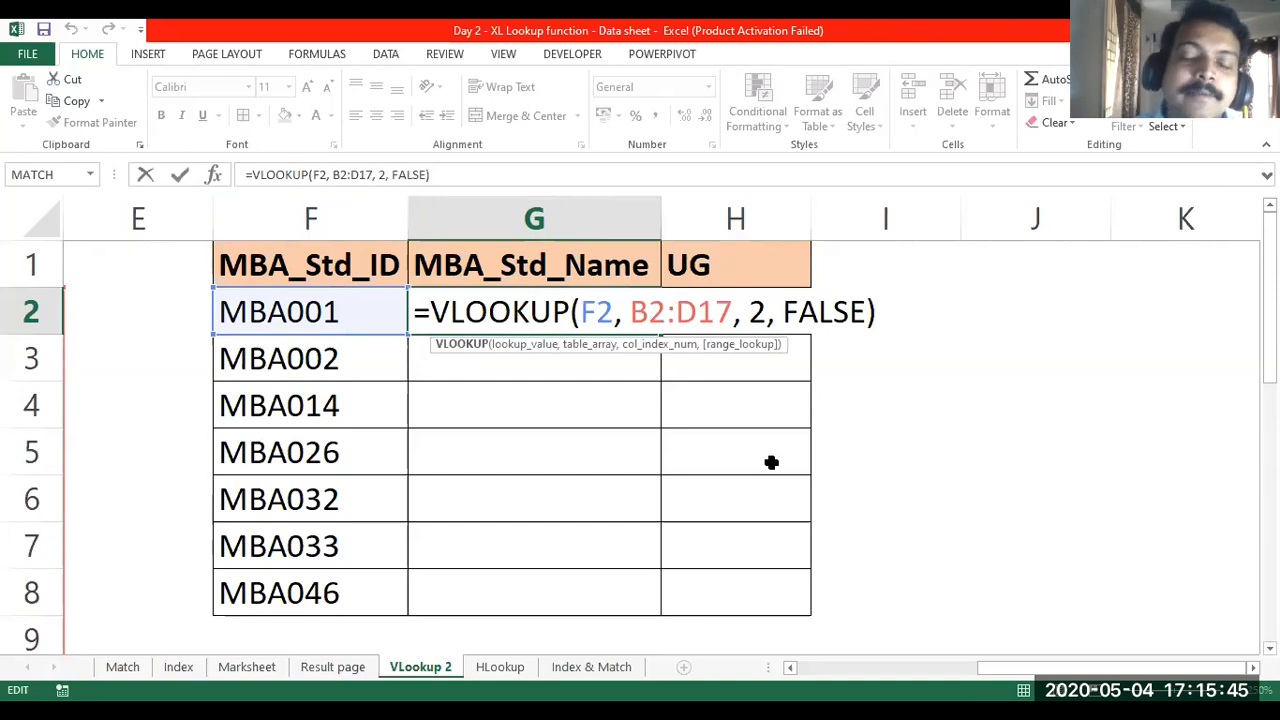
pyautogui.press('Return')
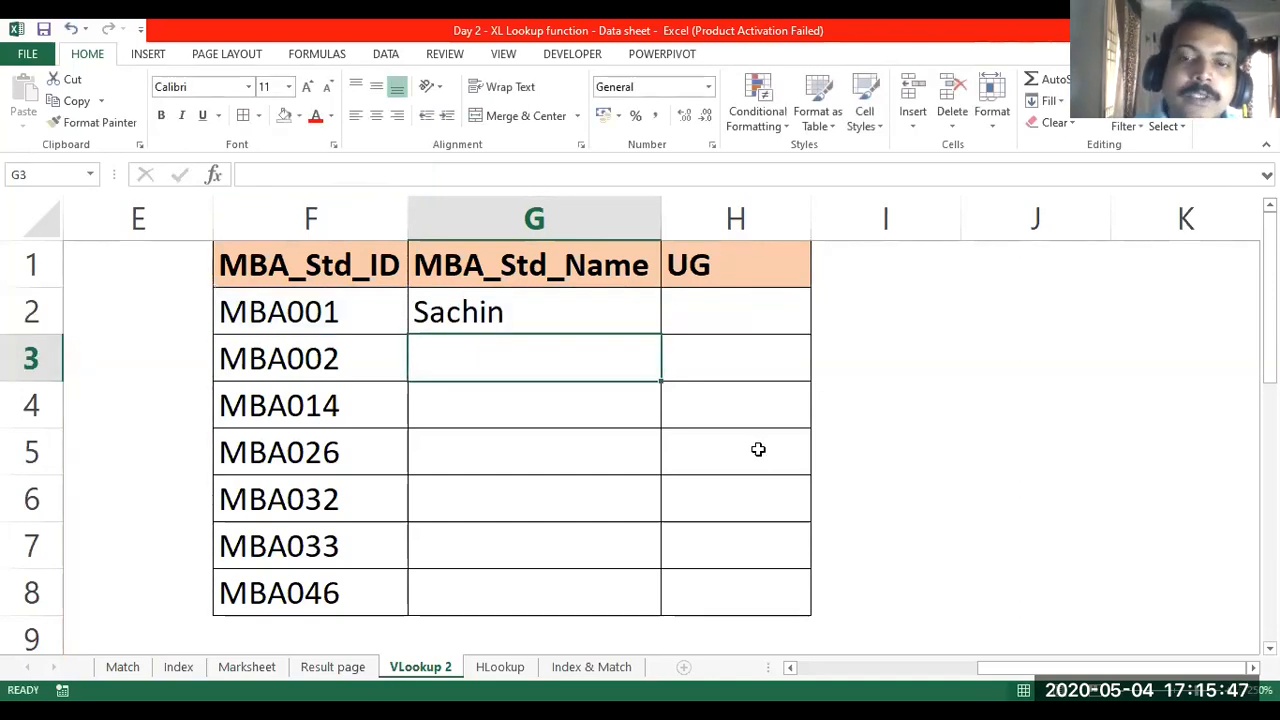
pyautogui.click(638, 296)
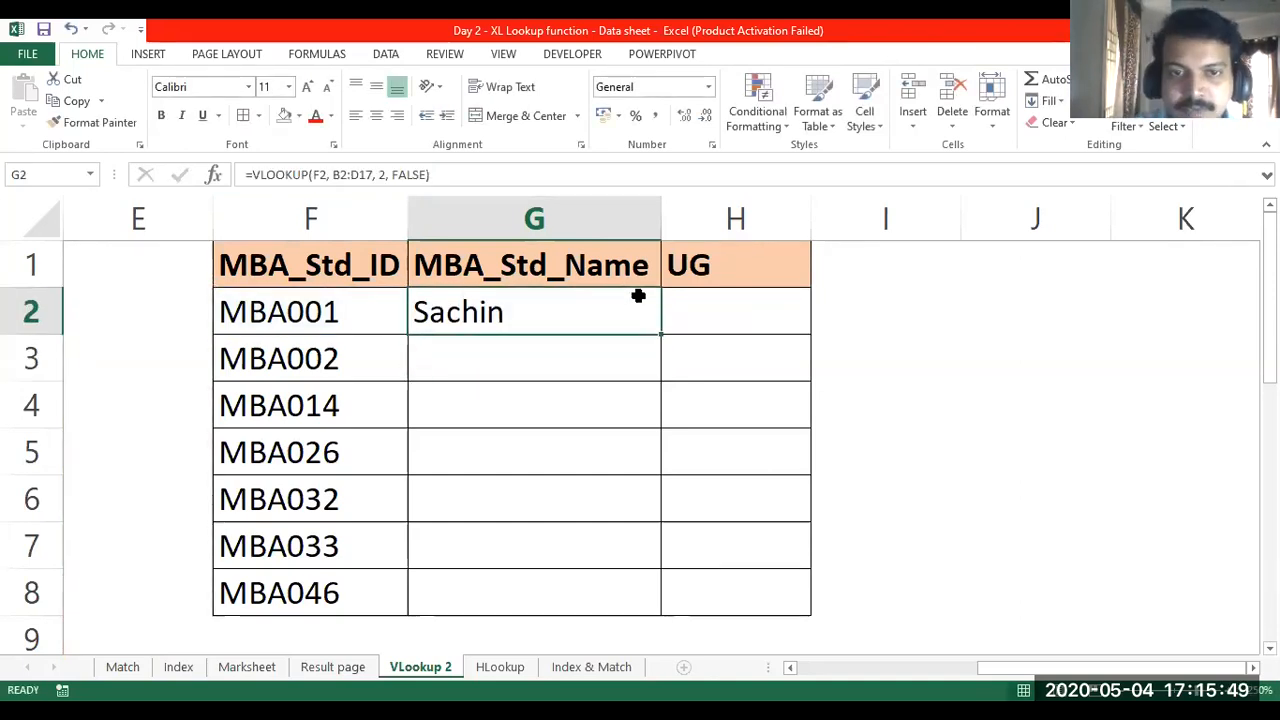
pyautogui.moveTo(660, 332)
pyautogui.mouseDown()
pyautogui.moveTo(646, 620)
pyautogui.moveTo(645, 332)
pyautogui.mouseUp()
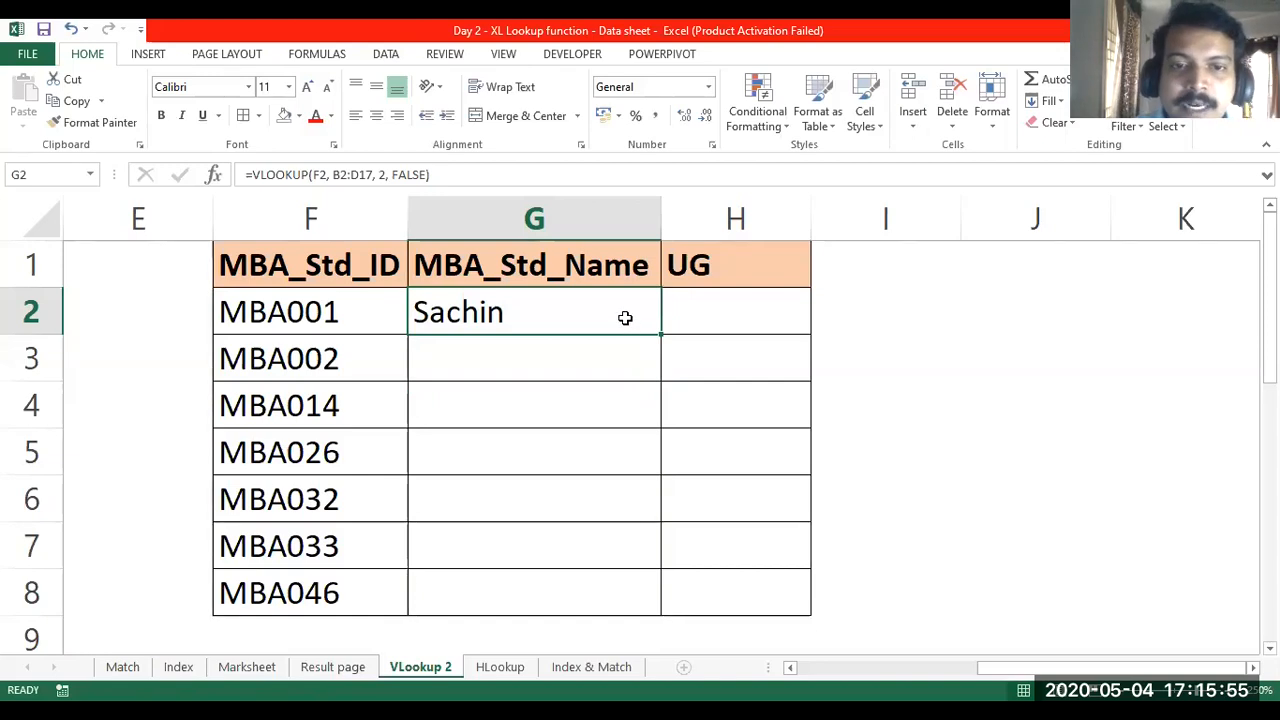
pyautogui.doubleClick(594, 318)
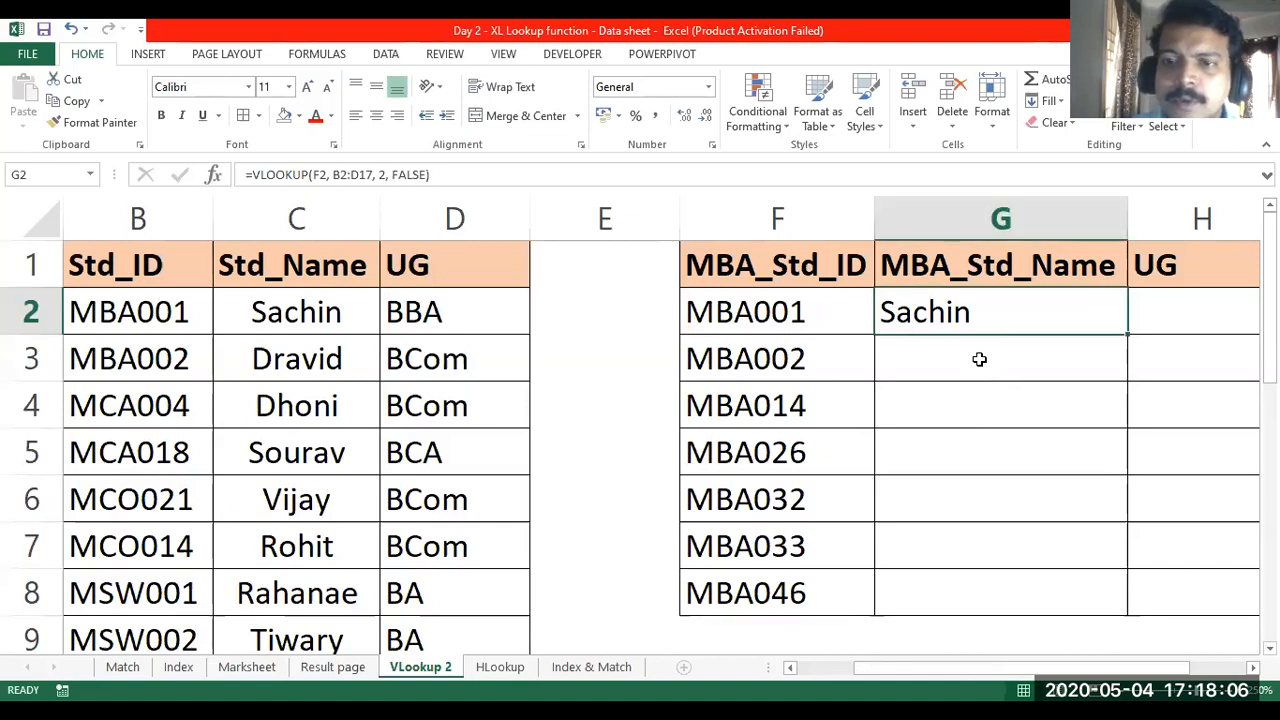
# - Fill the VLOOKUP formula from G2 down to G8 and undo the fill
pyautogui.hscroll(1, 979, 359)
pyautogui.moveTo(977, 335); pyautogui.dragTo(960, 610)
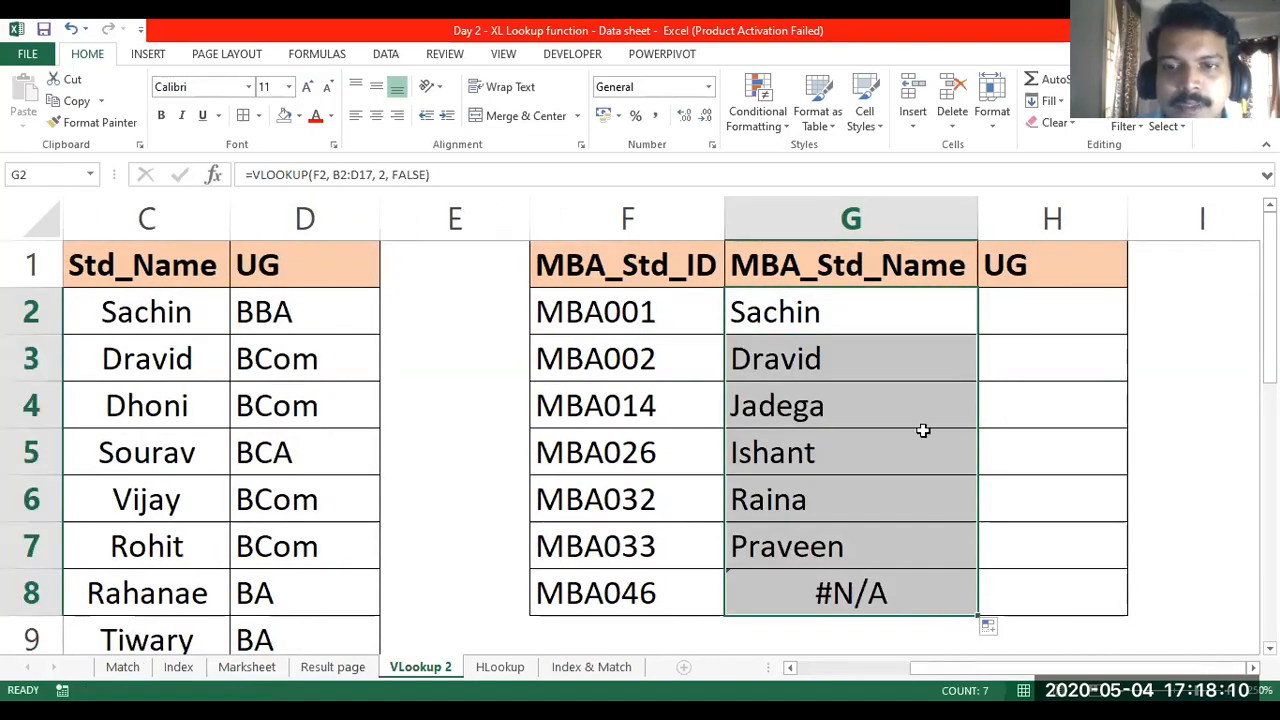
pyautogui.hotkey('ctrl', 'z')
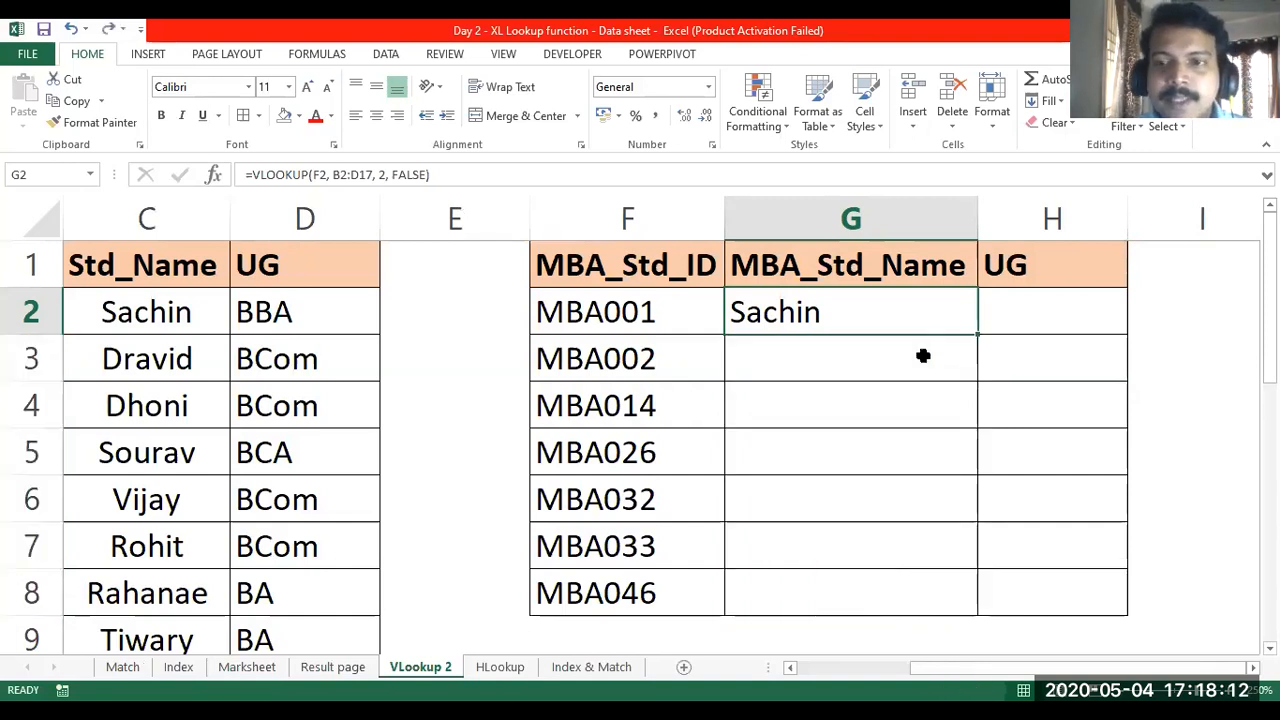
# - Make the table array in G2's VLOOKUP formula absolute as $B$2:$D$17, keeping lookup value F2 relative and column index 2
pyautogui.doubleClick(873, 317)
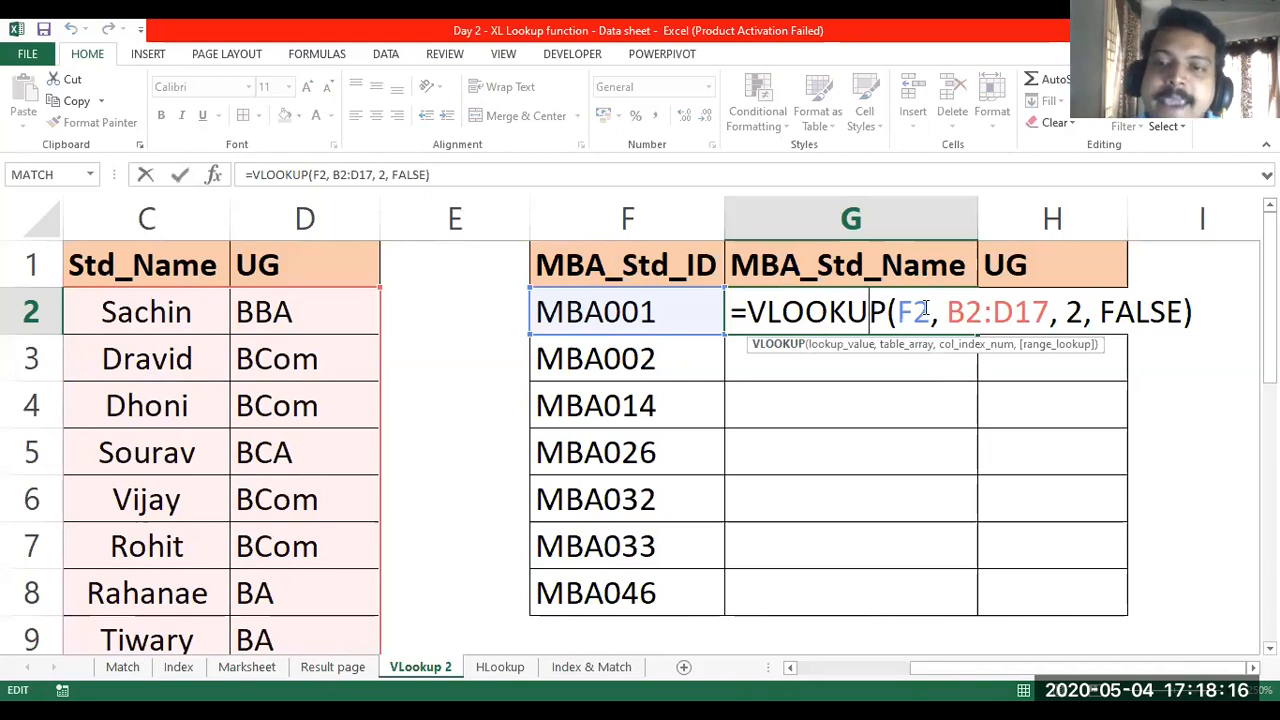
pyautogui.moveTo(928, 311); pyautogui.dragTo(900, 311)
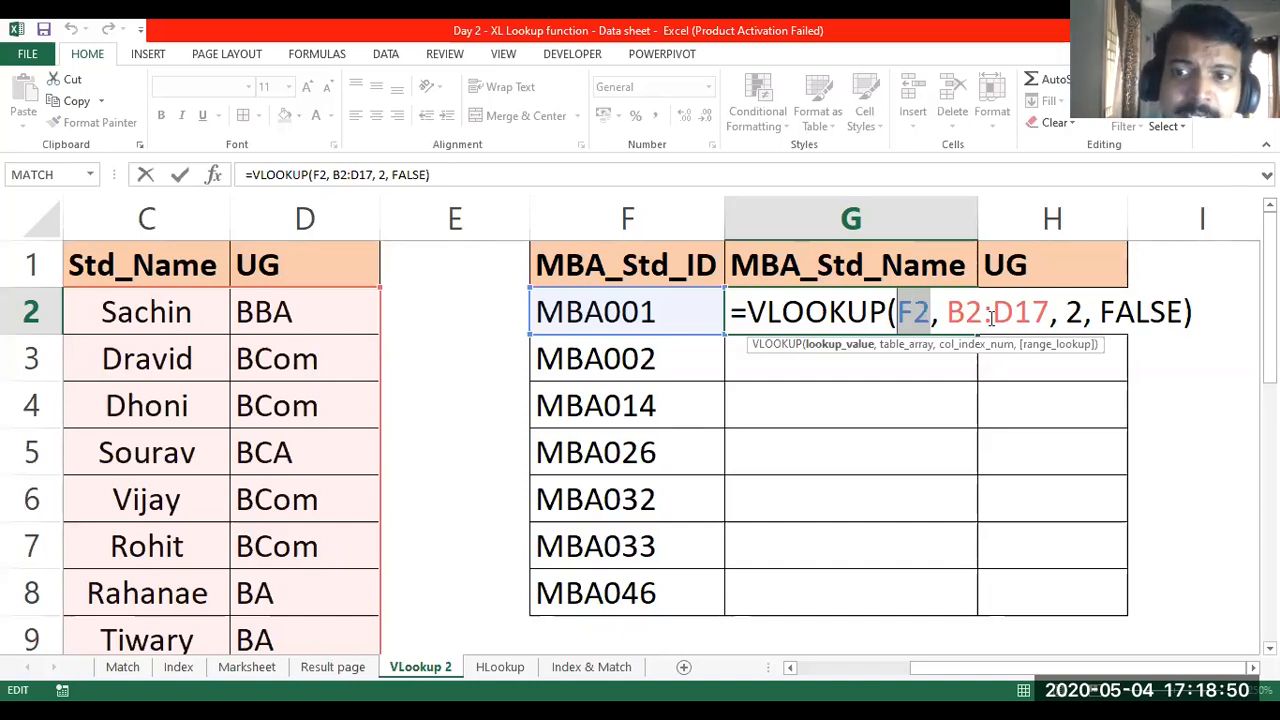
pyautogui.moveTo(948, 313); pyautogui.dragTo(1025, 317)
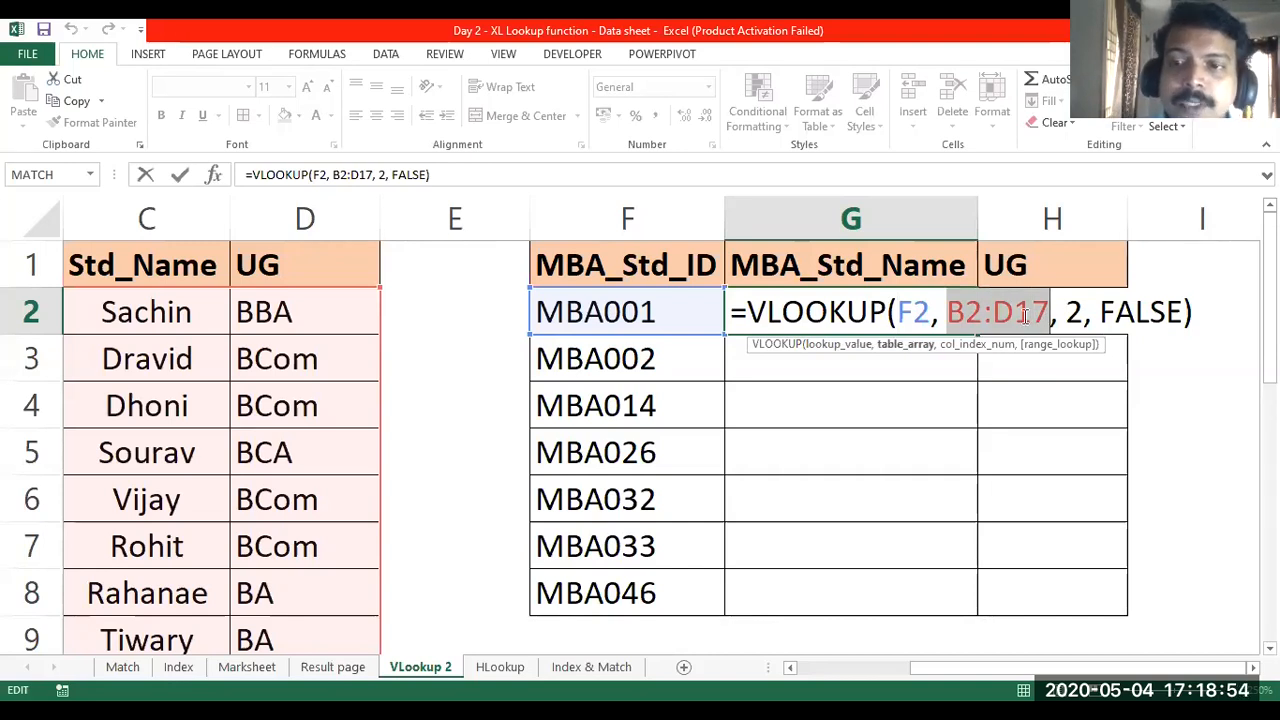
pyautogui.click(1025, 317)
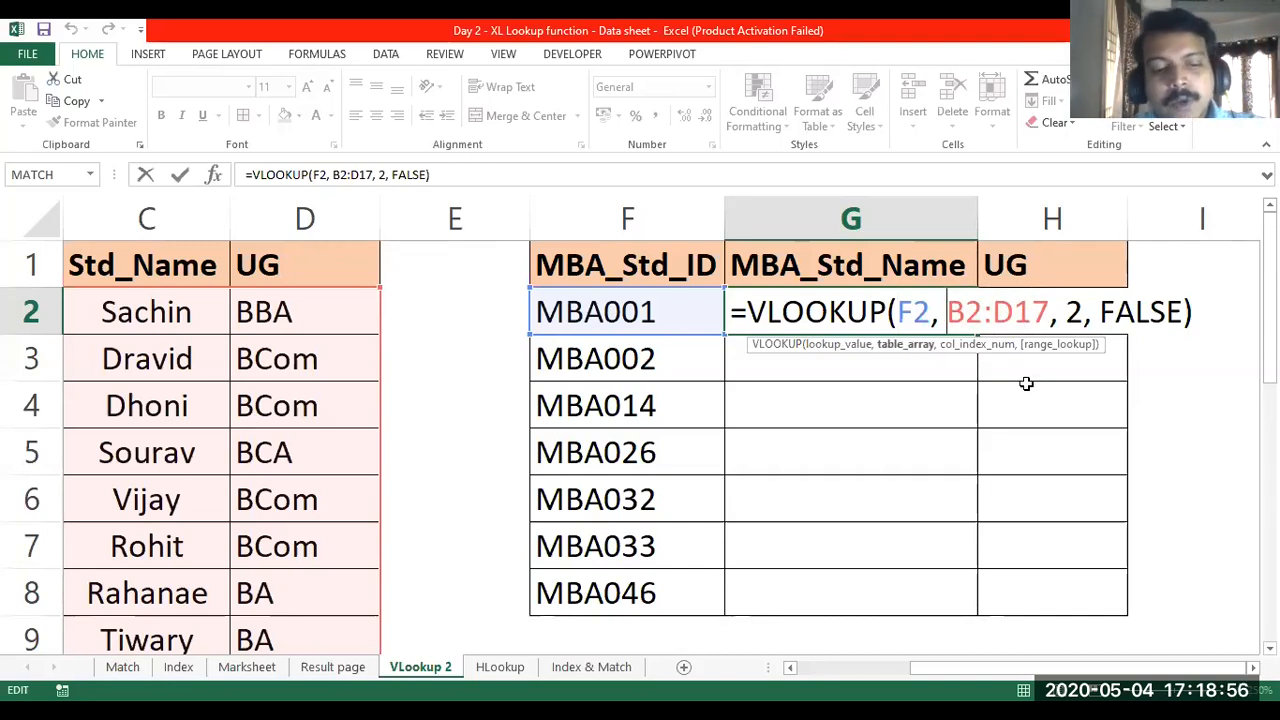
pyautogui.write('$B')
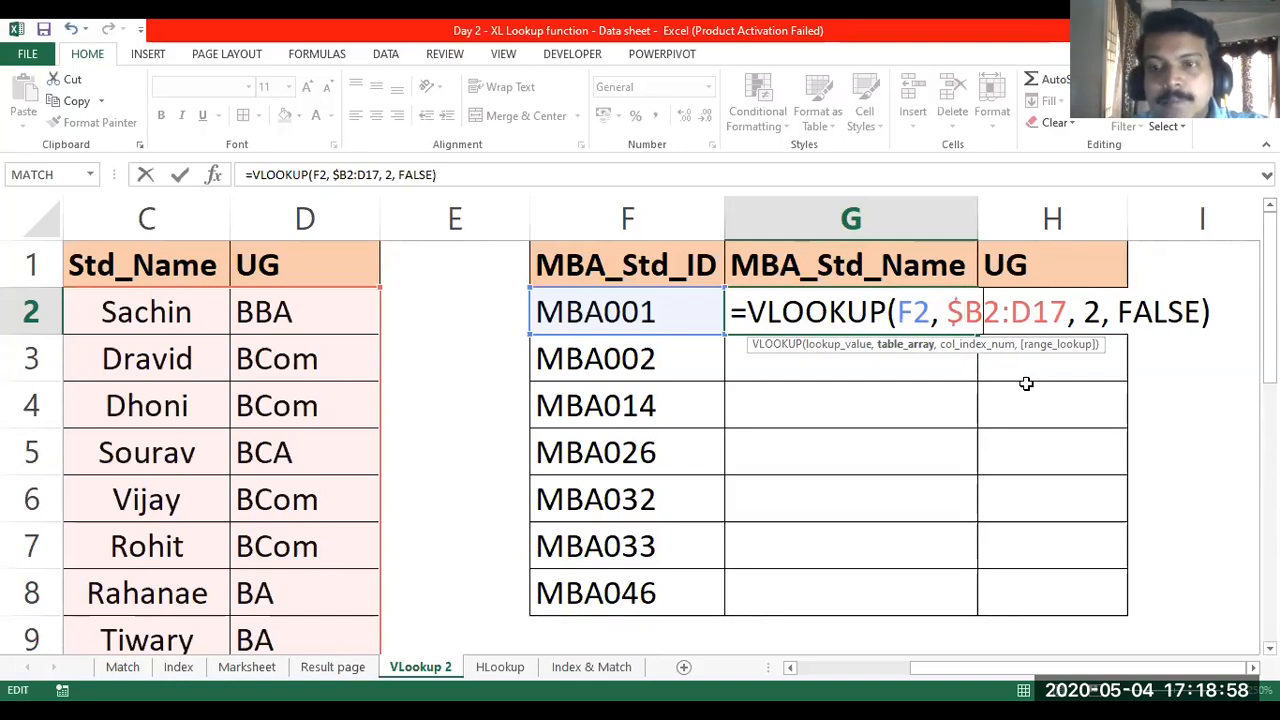
pyautogui.write('$')
pyautogui.press('Right')
pyautogui.write('$')
pyautogui.press('Right')
pyautogui.write('$')
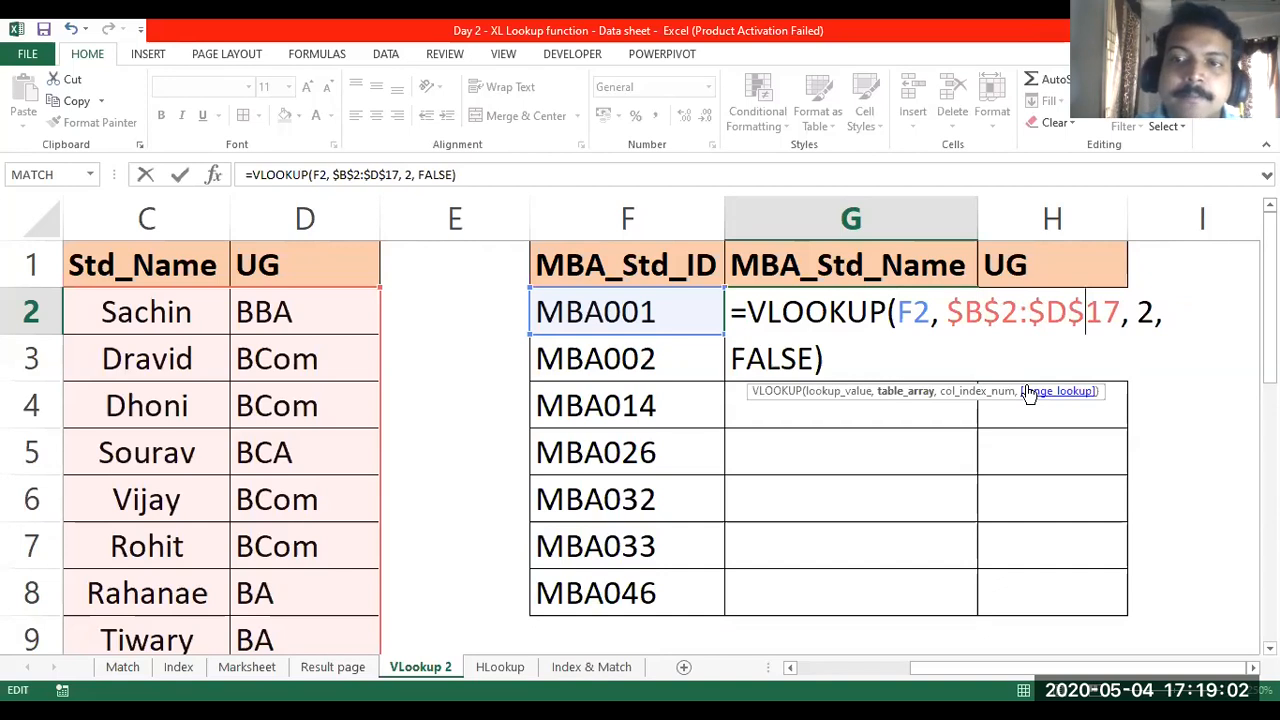
pyautogui.moveTo(896, 310); pyautogui.dragTo(1113, 312)
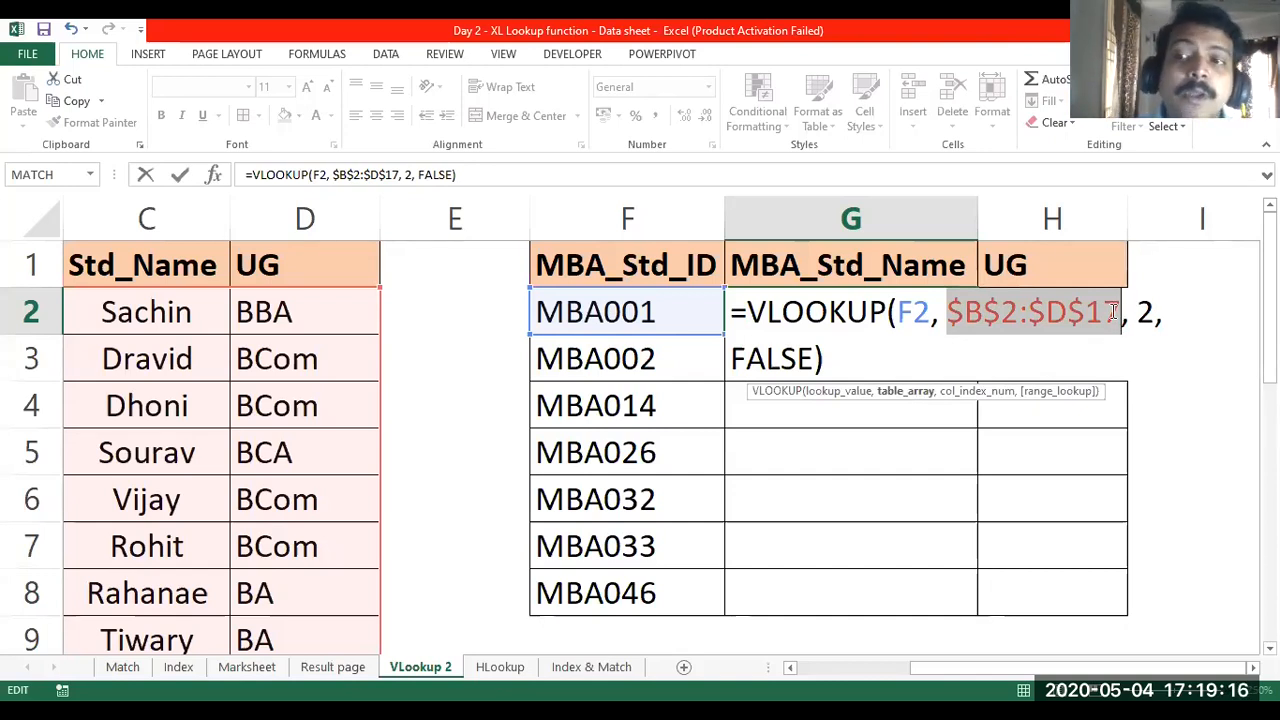
pyautogui.click(1144, 312)
pyautogui.click(1144, 312)
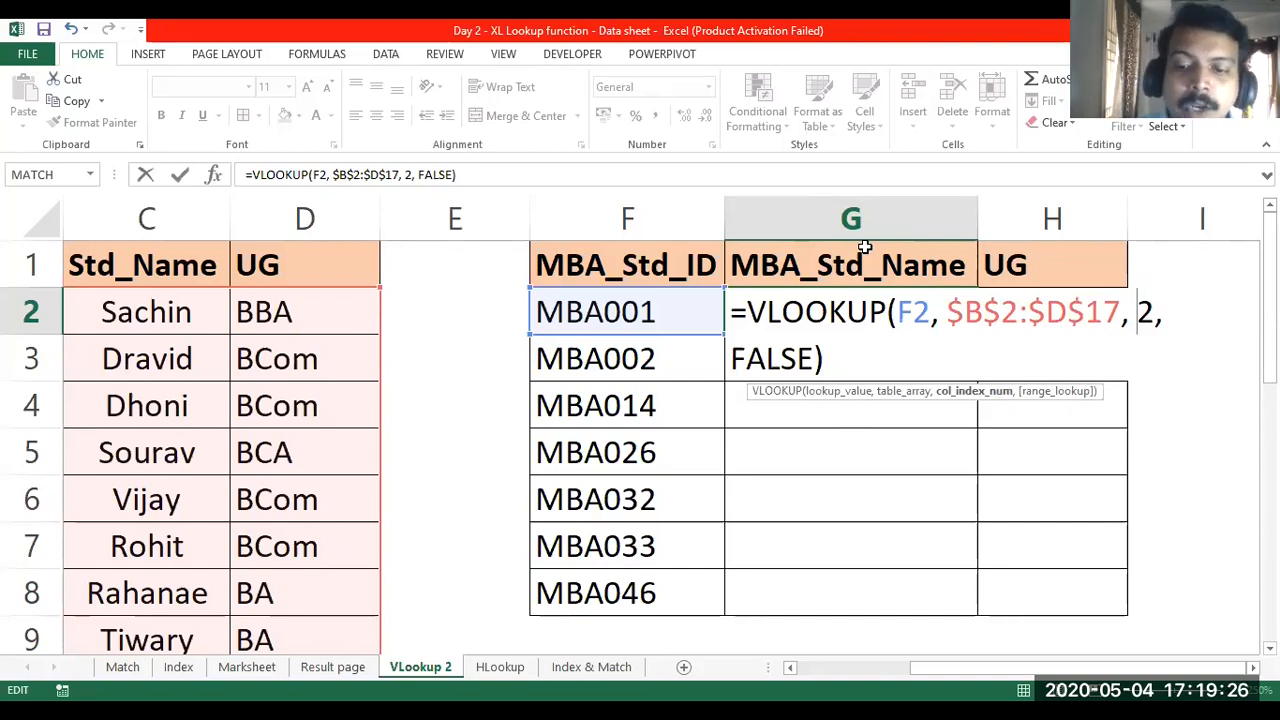
pyautogui.press('Return')
# - Fill the VLOOKUP formula from G2 down to G8 and check the references of the copied formula in G3
pyautogui.click(925, 327)
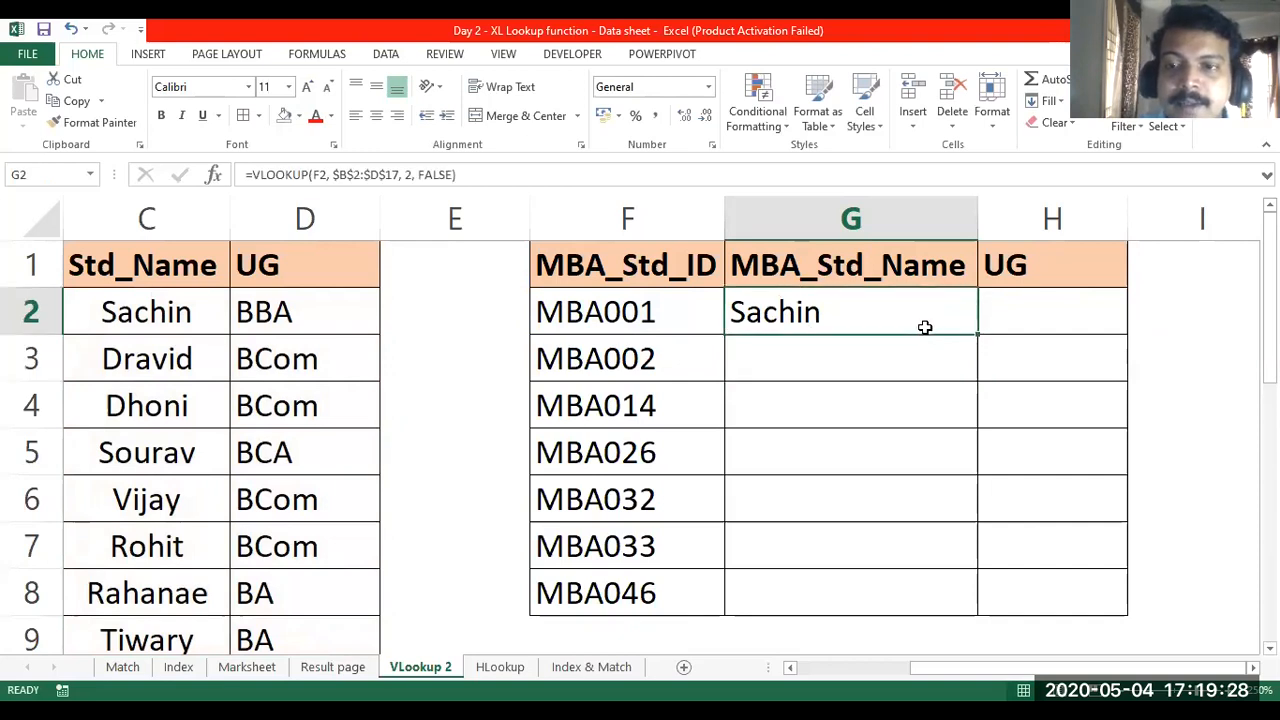
pyautogui.doubleClick(977, 334)
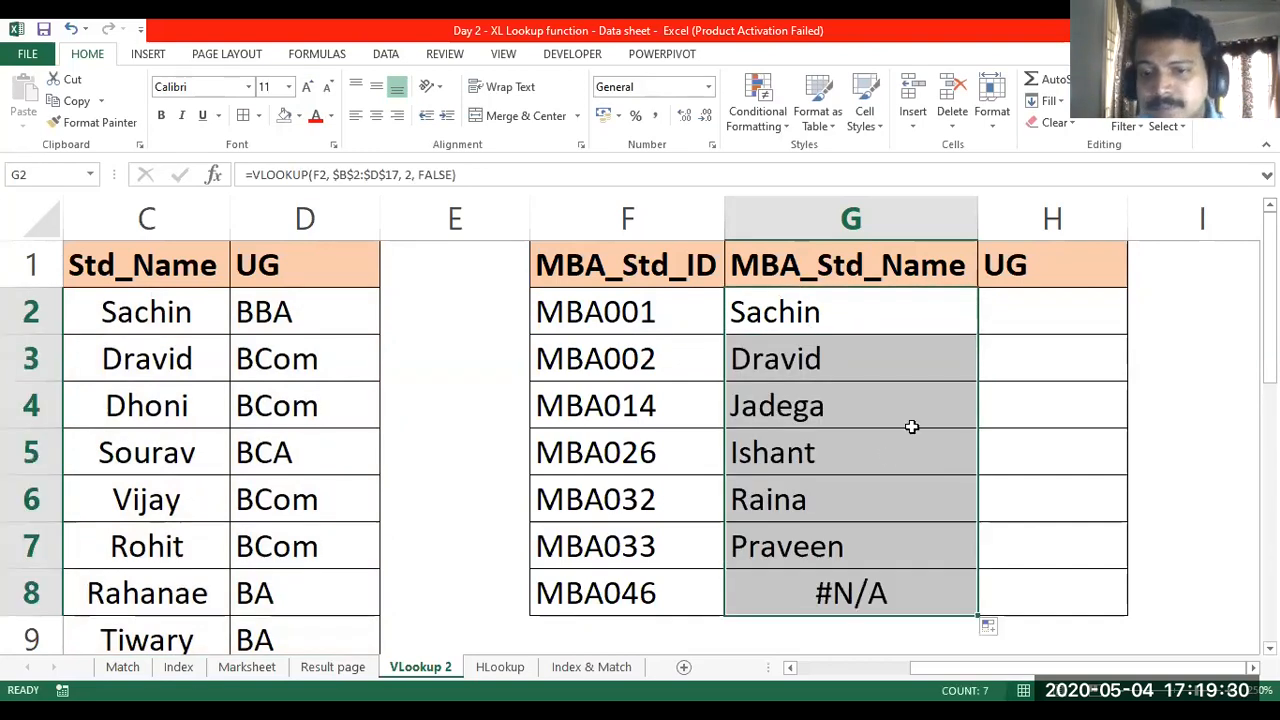
pyautogui.click(909, 340)
pyautogui.click(902, 314)
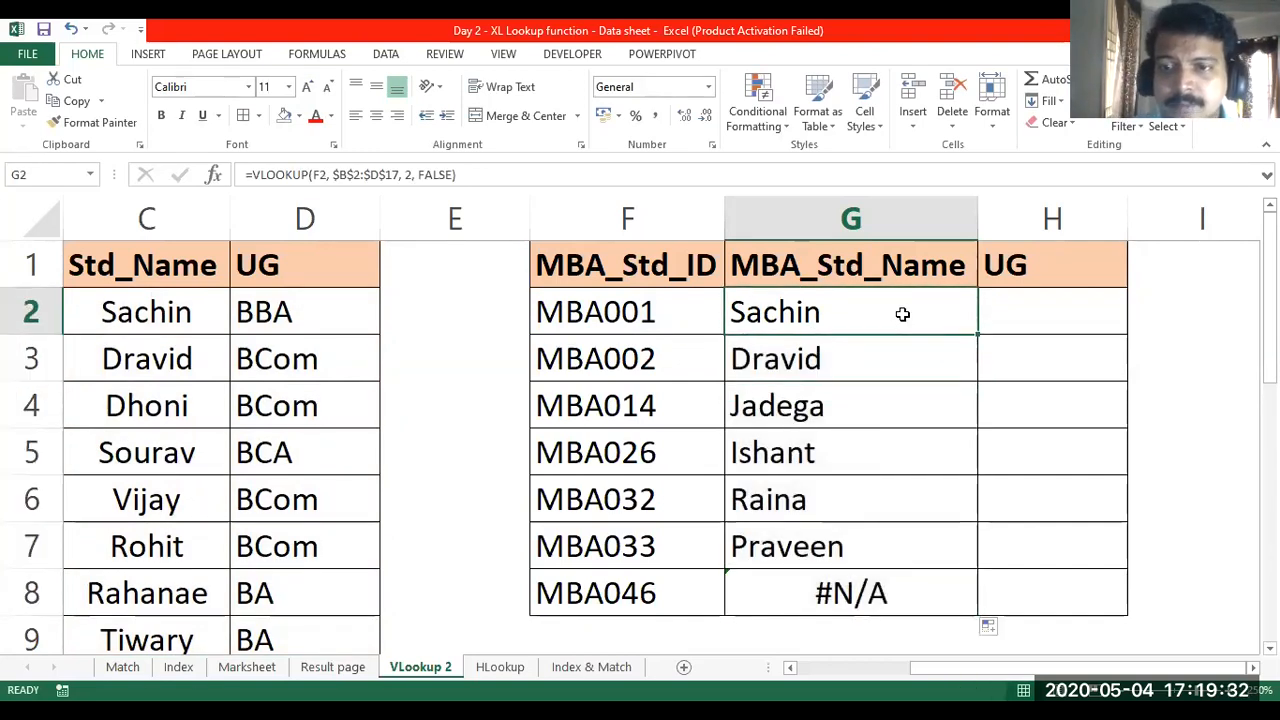
pyautogui.click(962, 347)
pyautogui.doubleClick(946, 370)
pyautogui.press('Return')
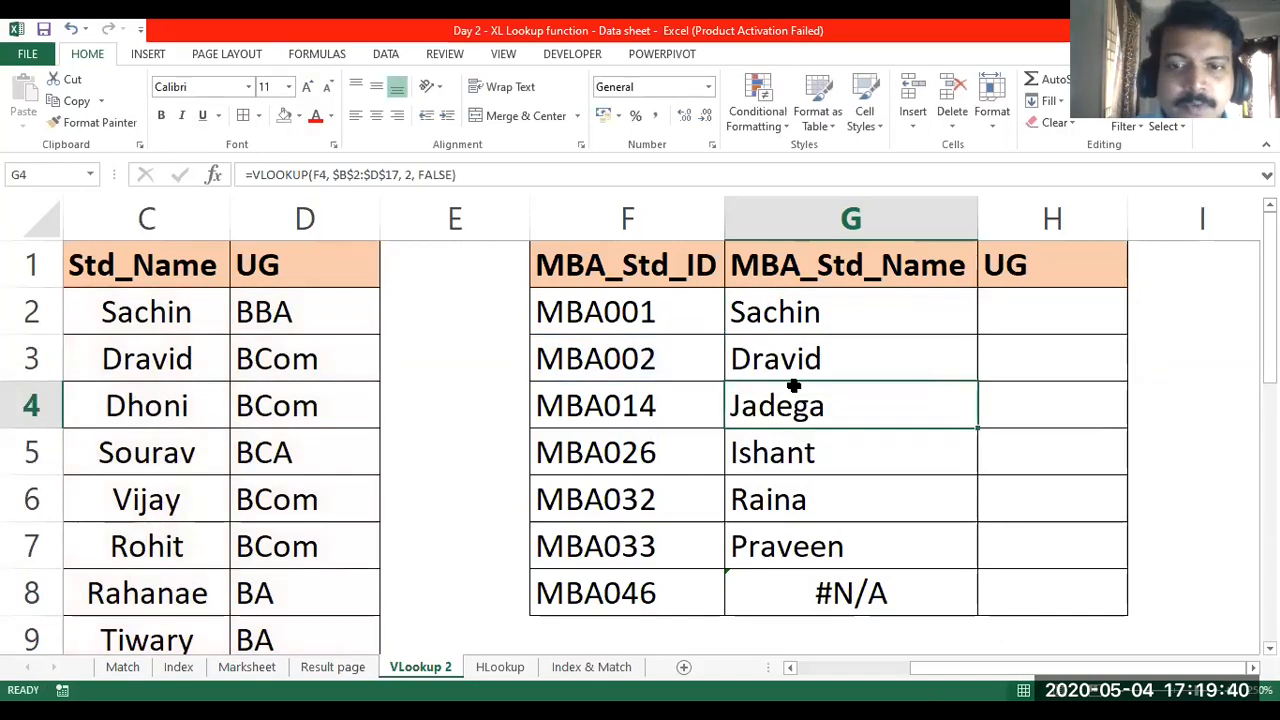
# - Compare the looked-up names with the source table and check whether ID MBA046 from F8 exists in the Std_ID column
pyautogui.hscroll(-2, 688, 402)
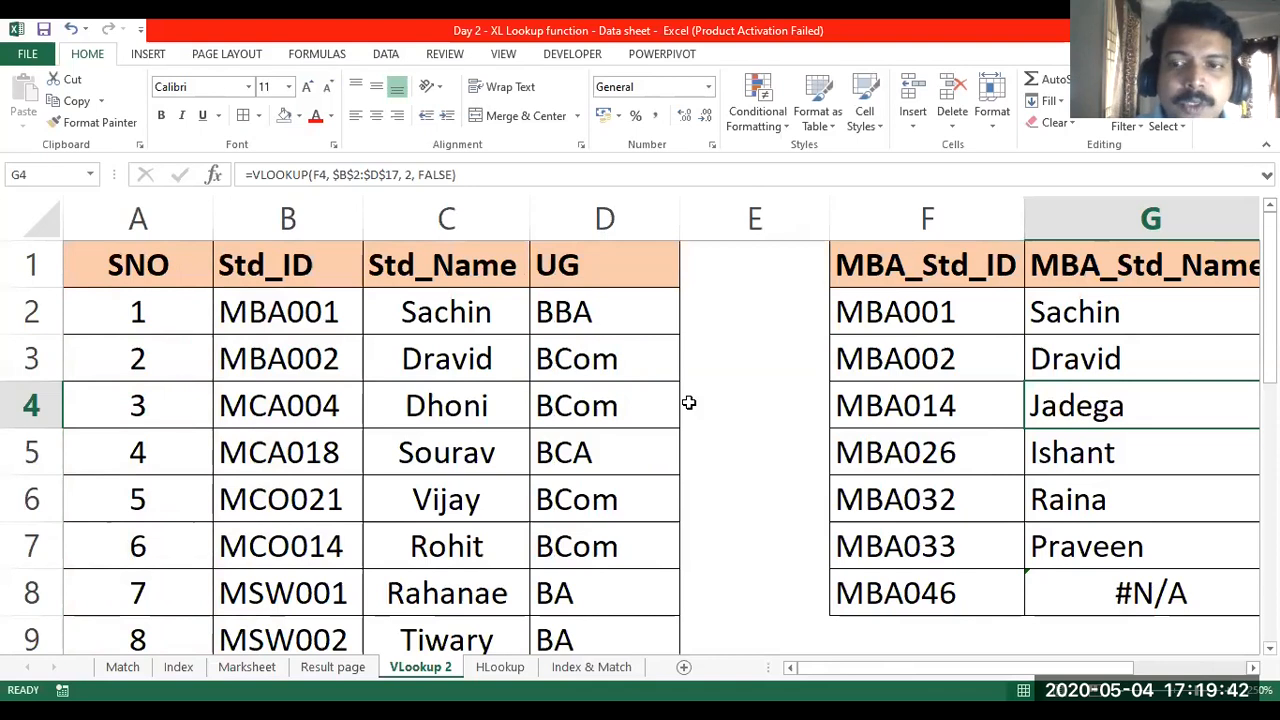
pyautogui.hscroll(2, 688, 402)
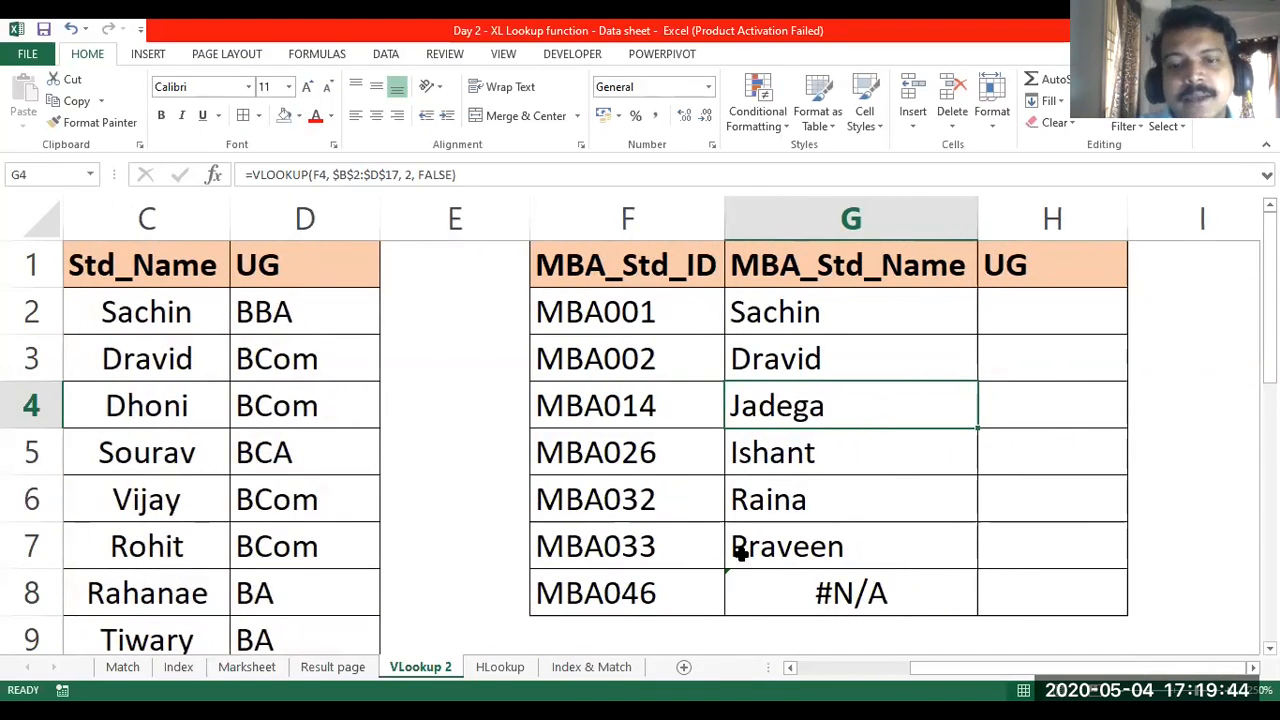
pyautogui.click(702, 598)
pyautogui.click(760, 595)
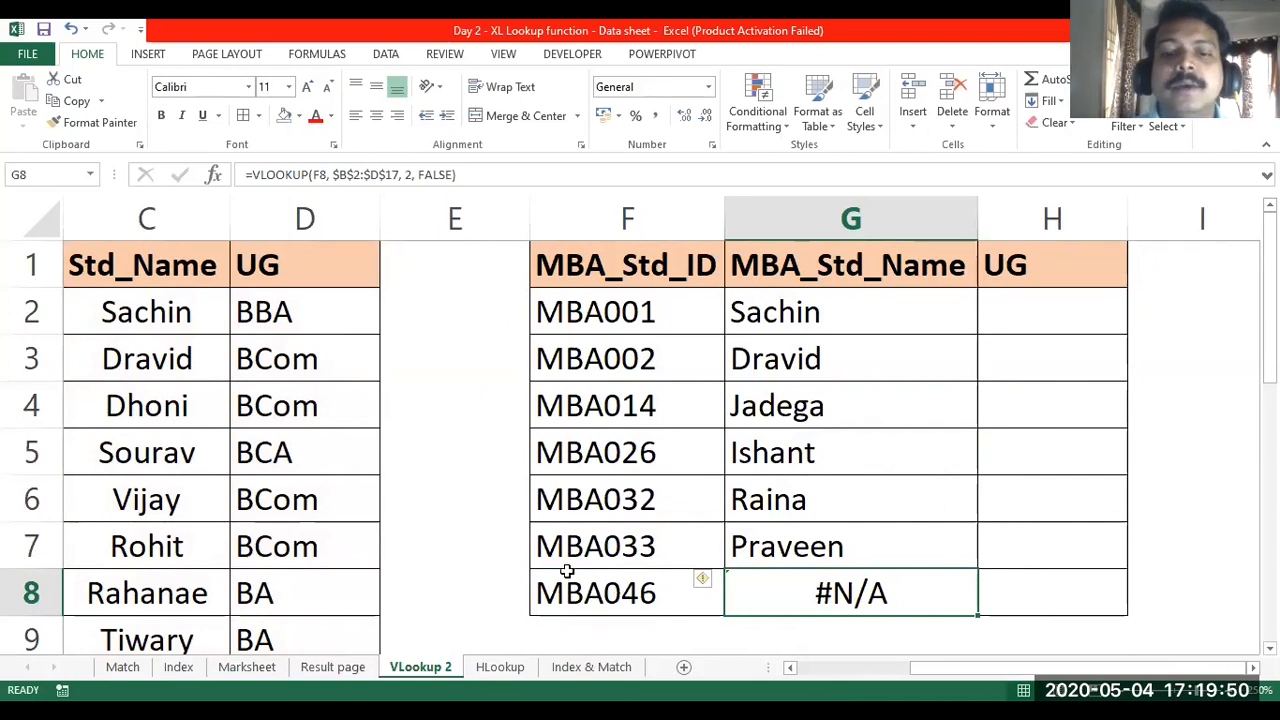
pyautogui.click(614, 598)
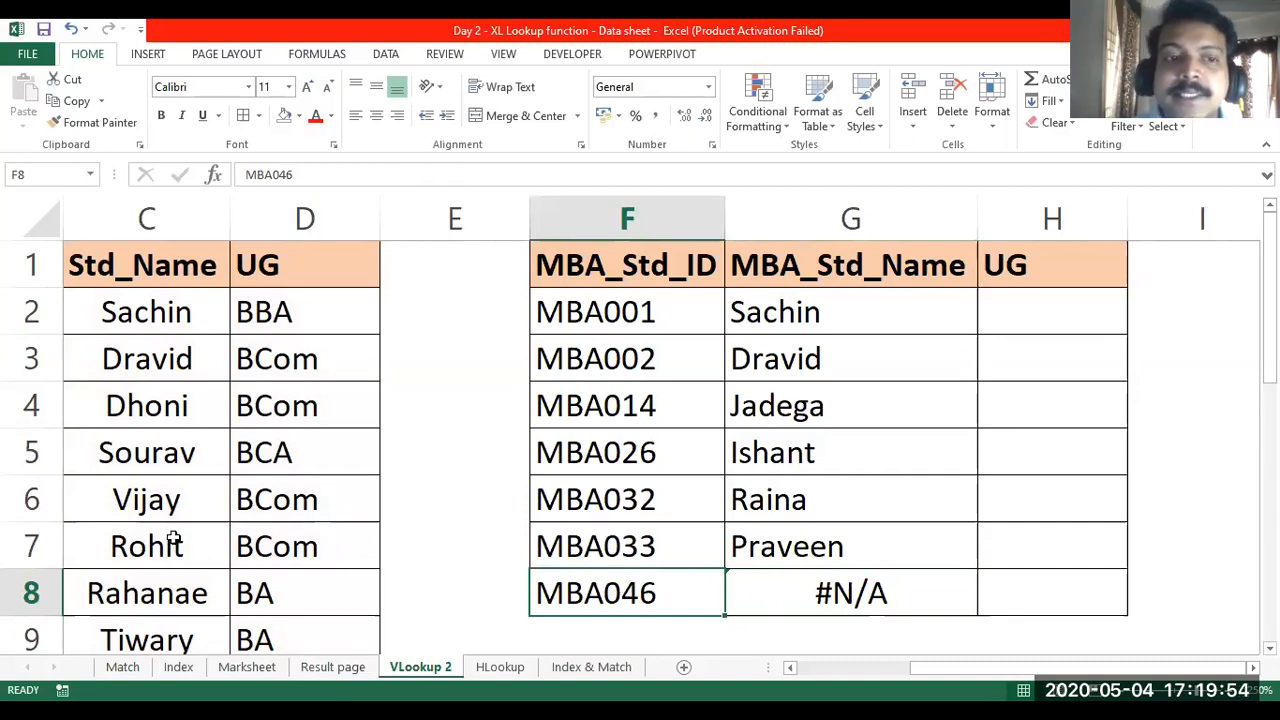
pyautogui.hscroll(-2, 175, 540)
pyautogui.scroll(-3, 177, 530)
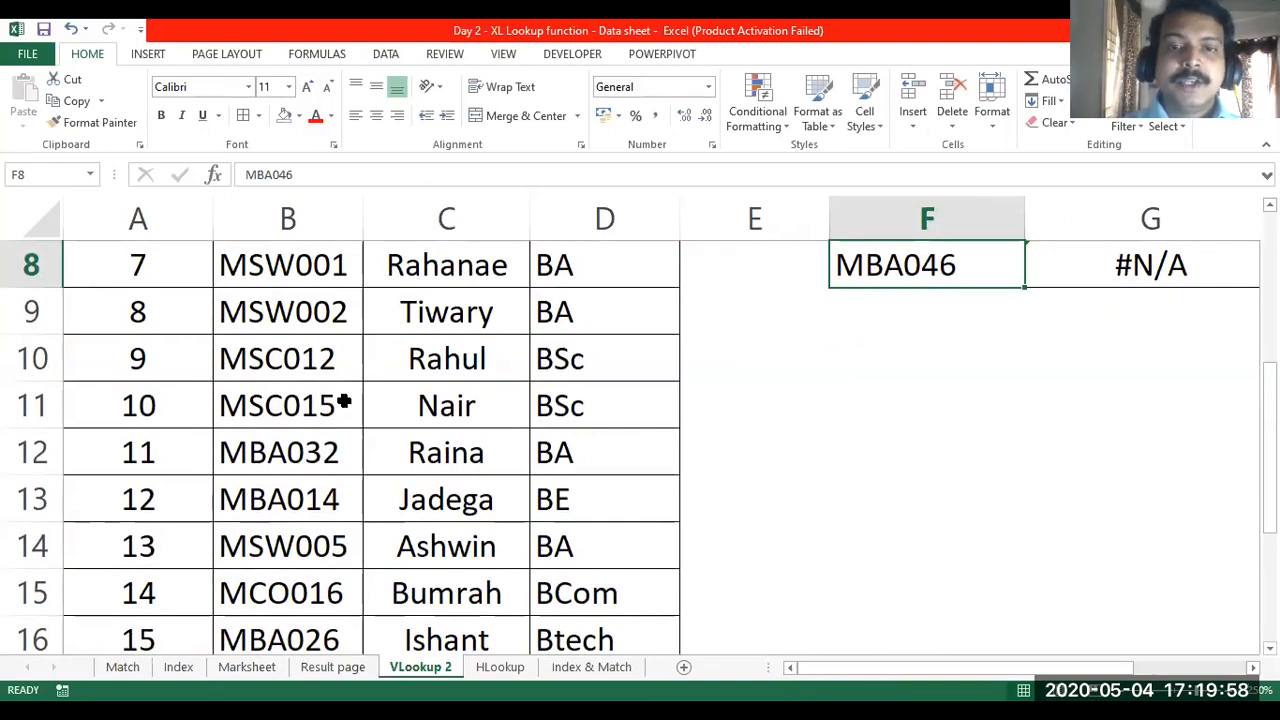
pyautogui.scroll(3, 344, 400)
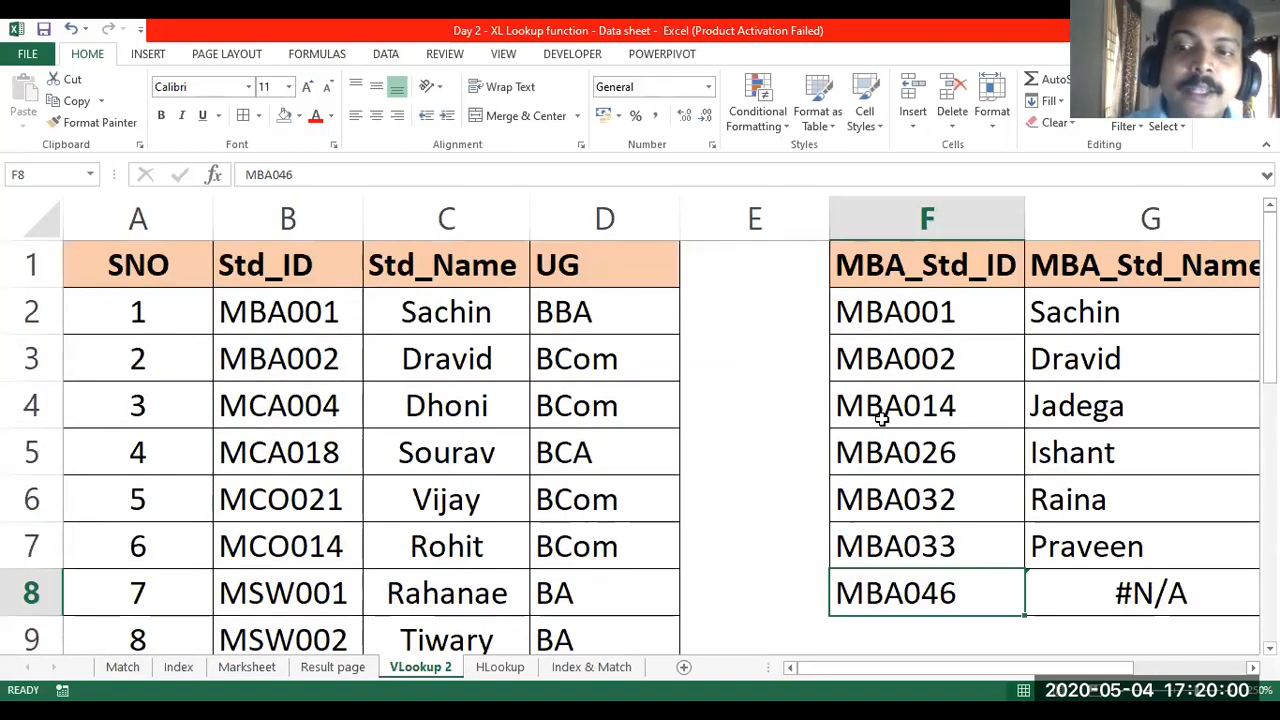
pyautogui.hscroll(1, 876, 410)
pyautogui.hscroll(1, 881, 419)
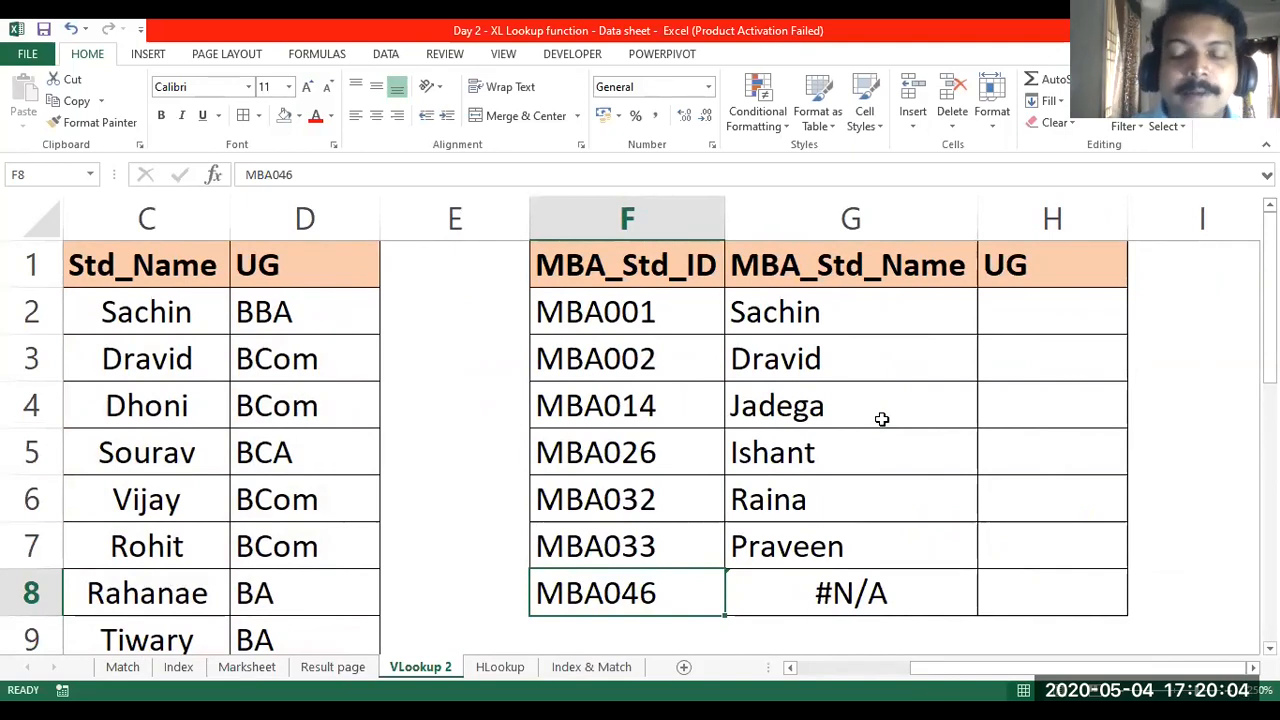
pyautogui.click(818, 582)
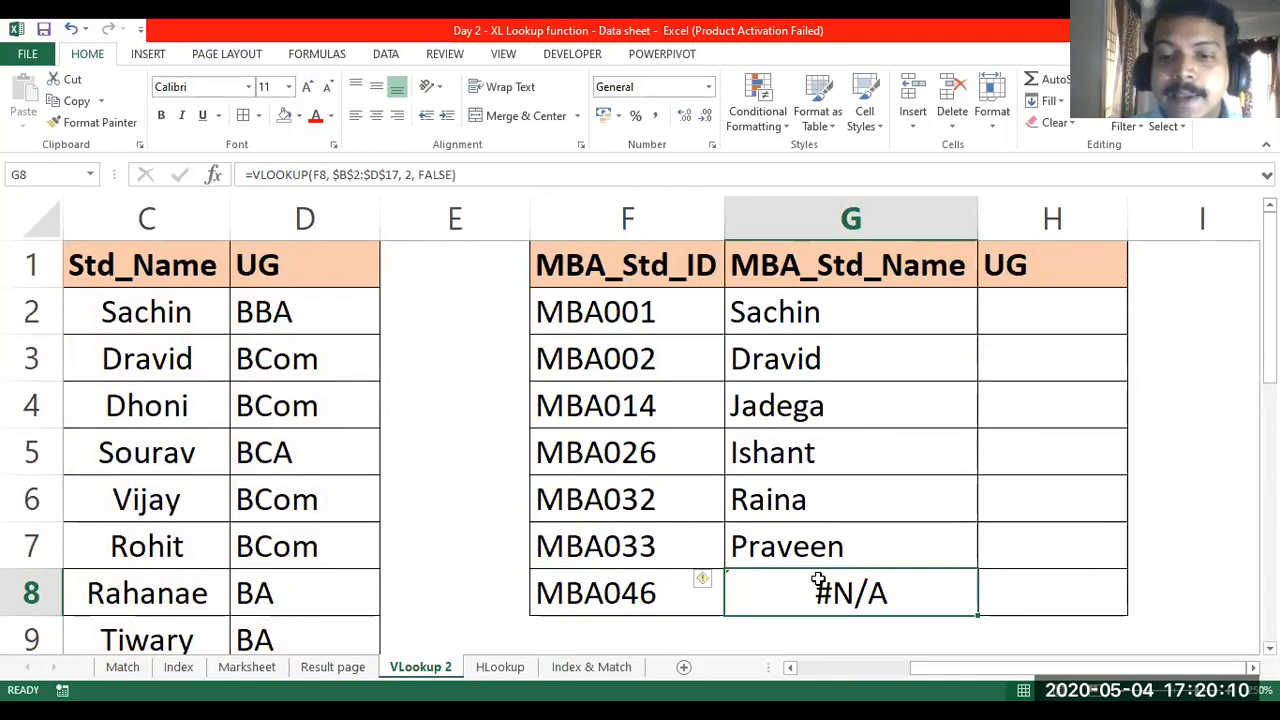
# - Review the F2 lookup value in G2's VLOOKUP formula with regard to copying it across to the UG column
pyautogui.click(1002, 324)
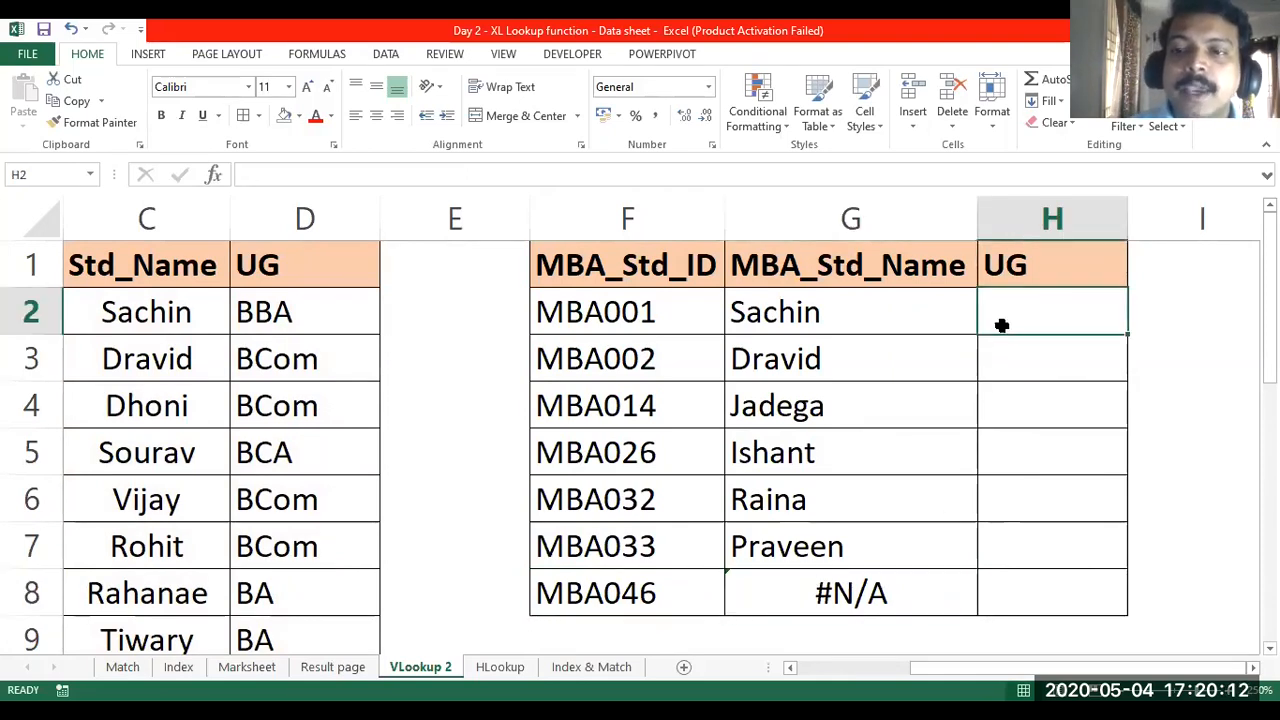
pyautogui.hscroll(1, 978, 314)
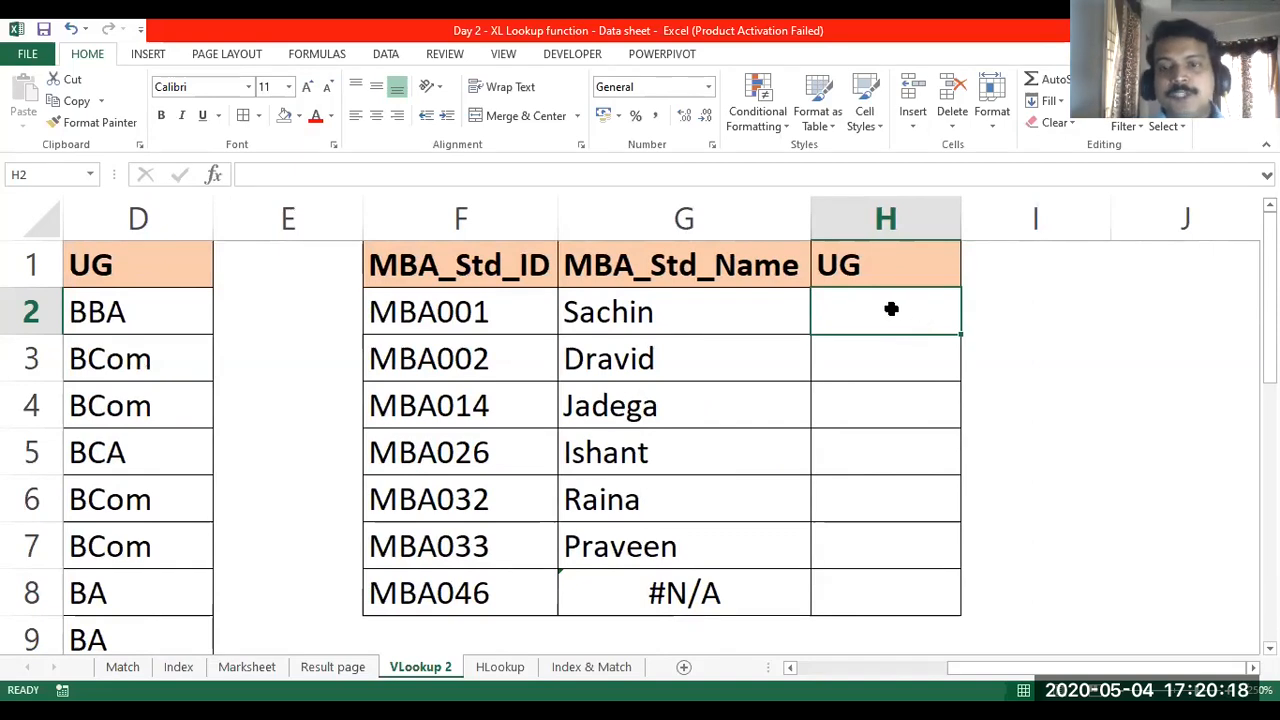
pyautogui.click(775, 320)
pyautogui.moveTo(812, 334)
pyautogui.mouseDown()
pyautogui.moveTo(921, 325)
pyautogui.moveTo(794, 331)
pyautogui.mouseUp()
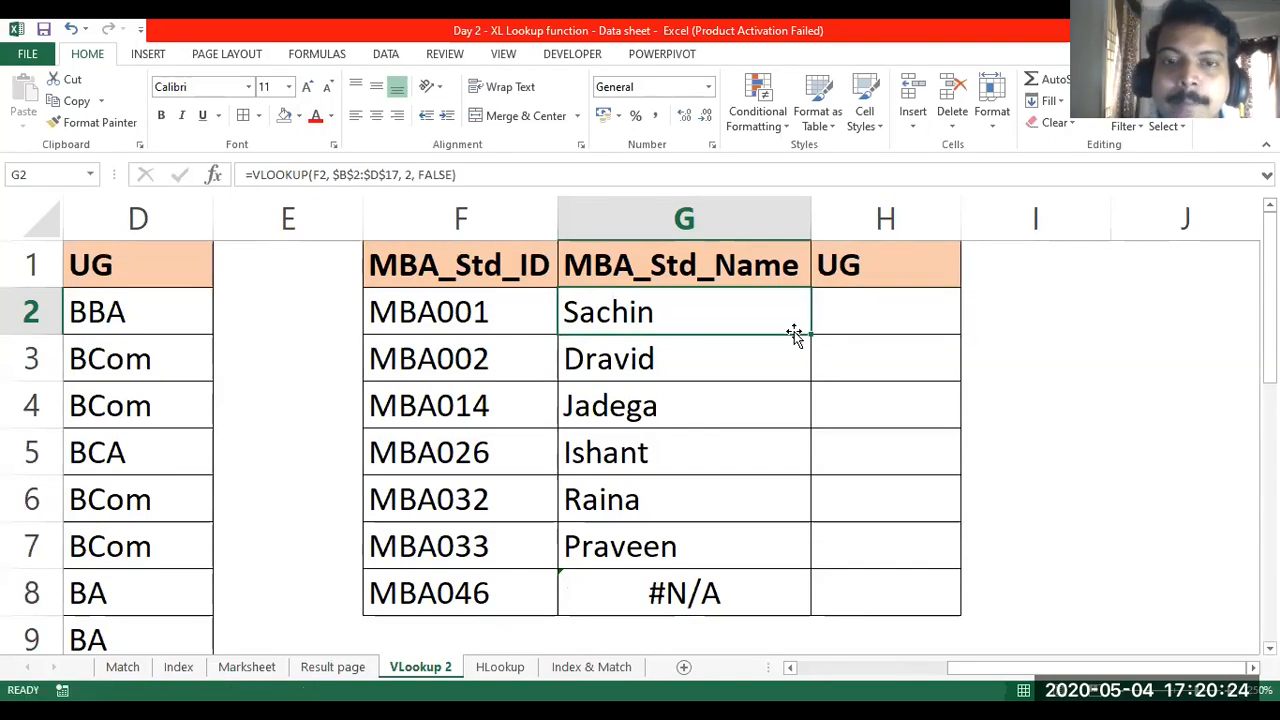
pyautogui.doubleClick(735, 313)
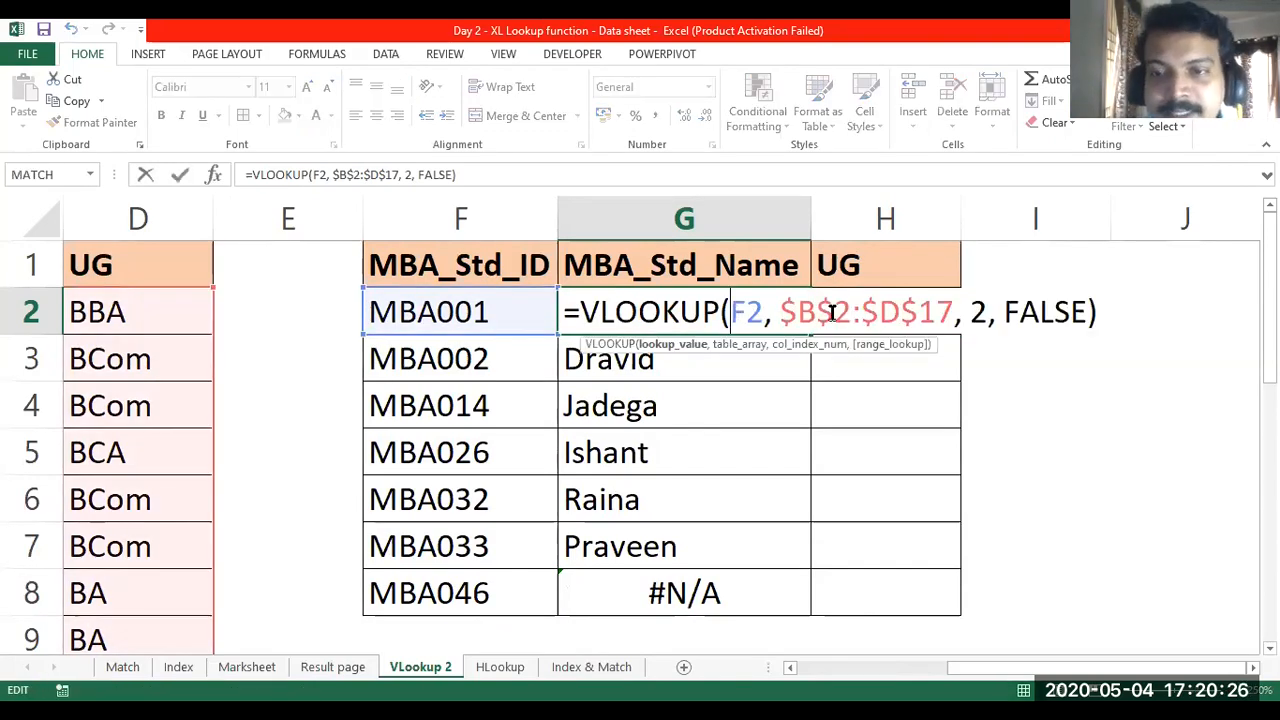
pyautogui.moveTo(765, 313); pyautogui.dragTo(733, 313)
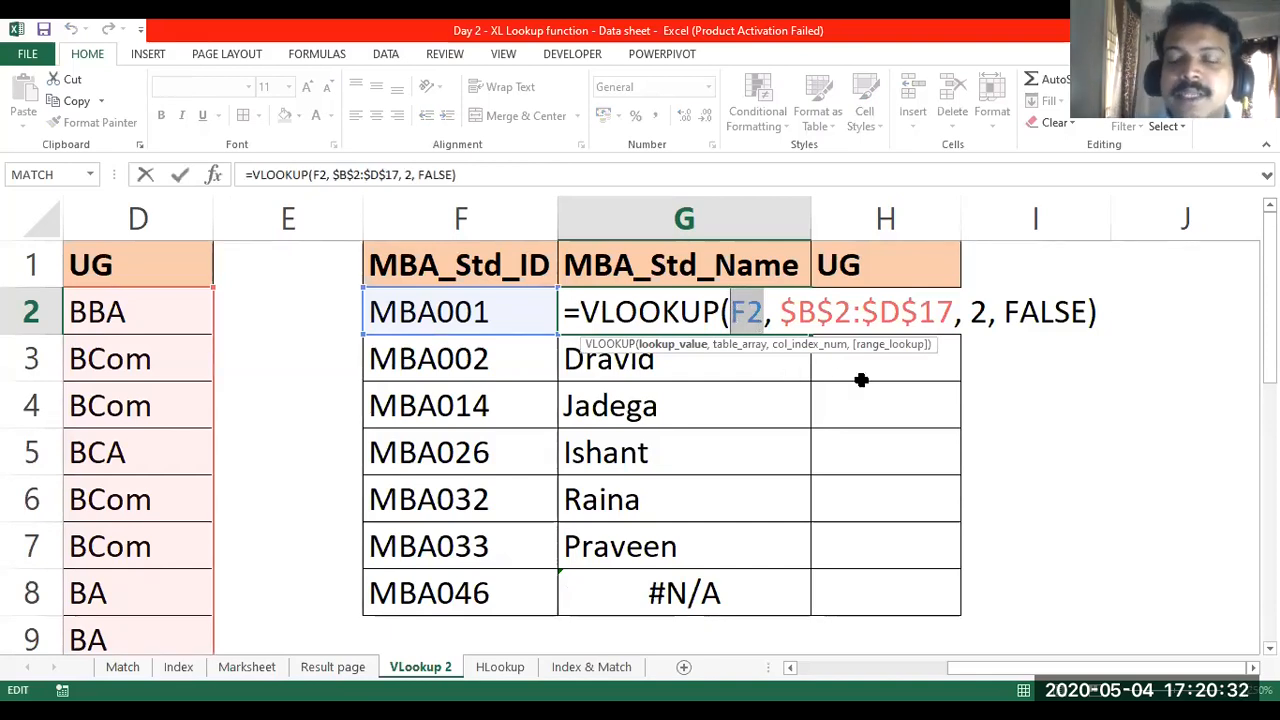
pyautogui.press('Return')
# - Start a VLOOKUP formula in the UG cell H2 with F2 as the lookup value
pyautogui.click(857, 310)
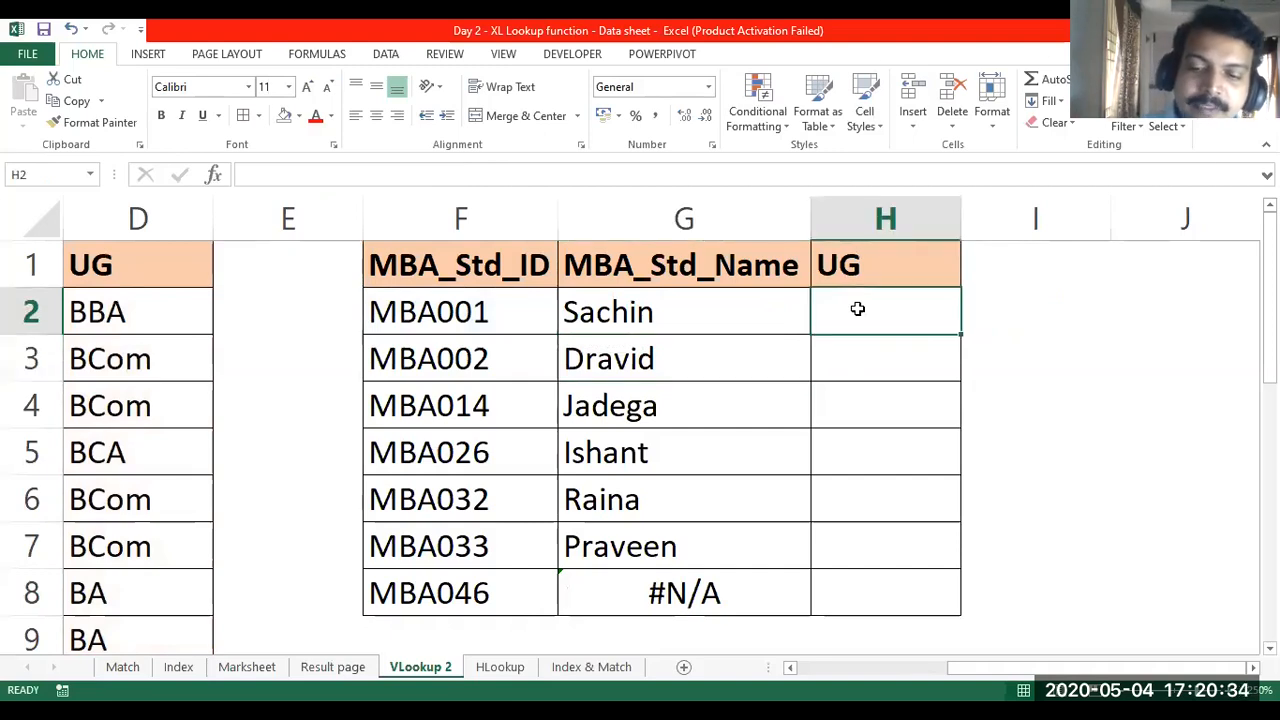
pyautogui.write('=')
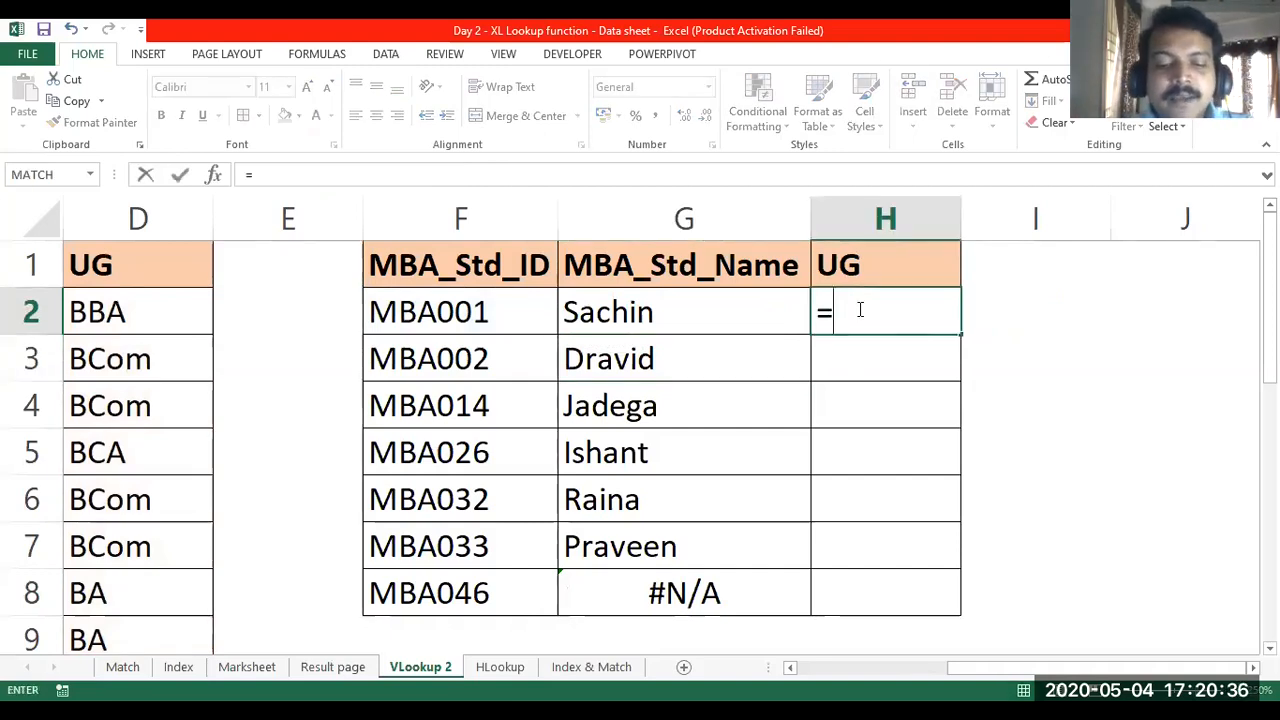
pyautogui.write('vl')
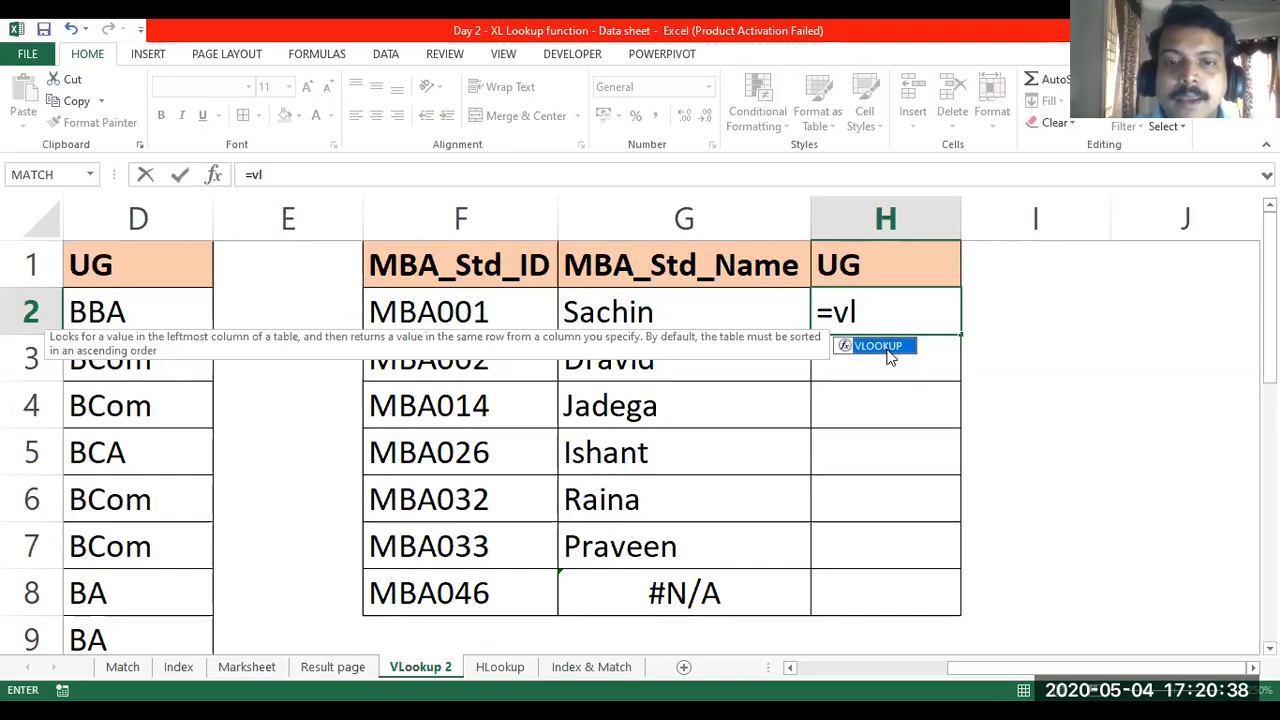
pyautogui.doubleClick(866, 345)
pyautogui.click(465, 312)
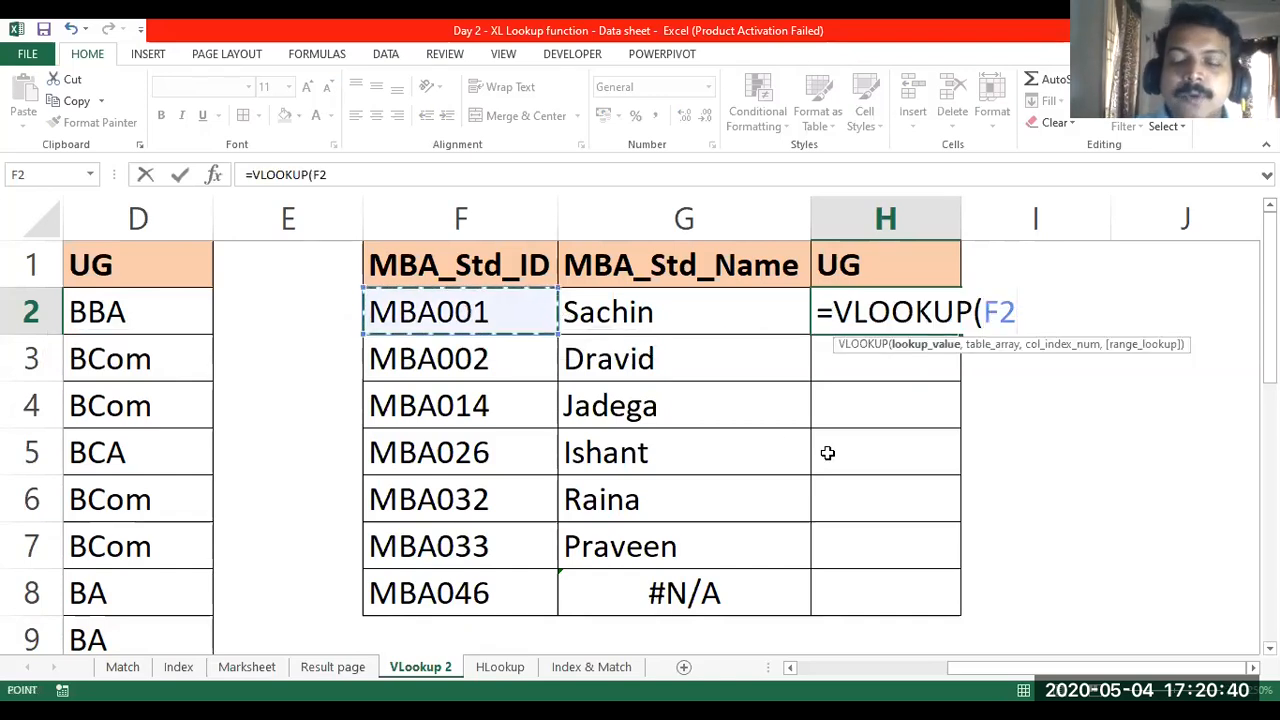
pyautogui.write(',')
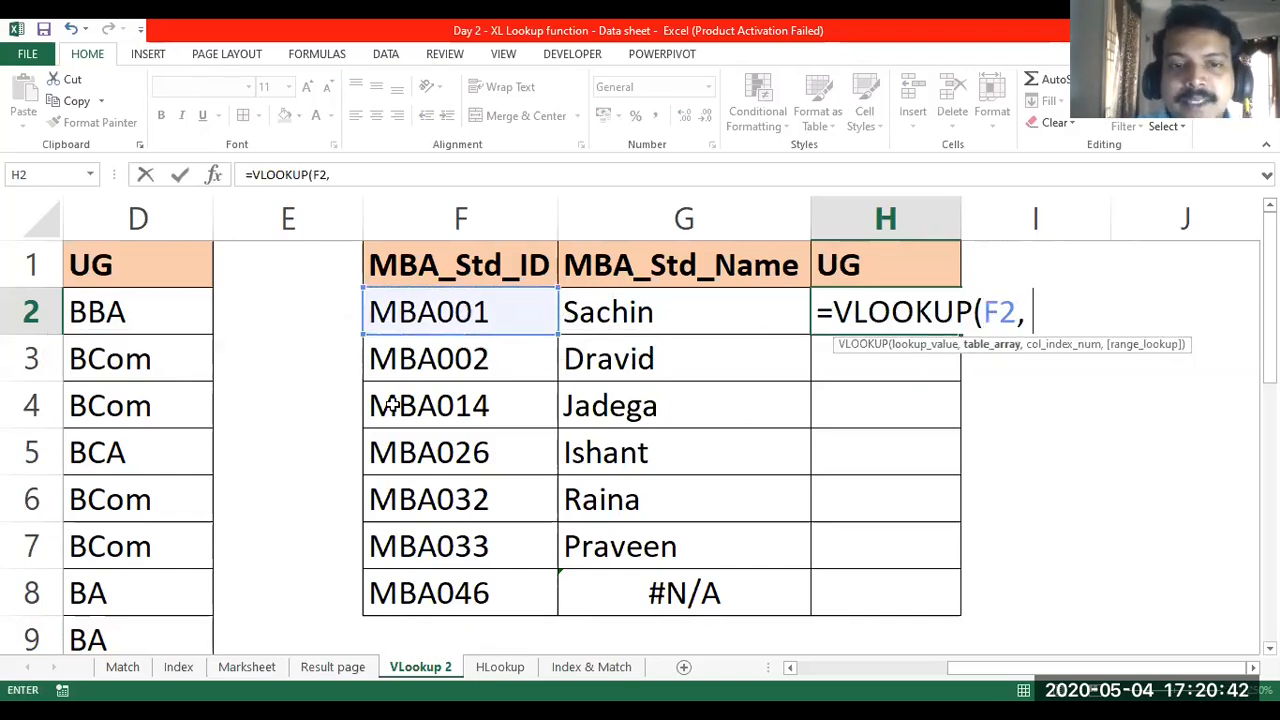
# - Set the source table B2:D17 as the table array of the VLOOKUP formula in H2
pyautogui.hscroll(-3, 392, 404)
pyautogui.click(299, 316)
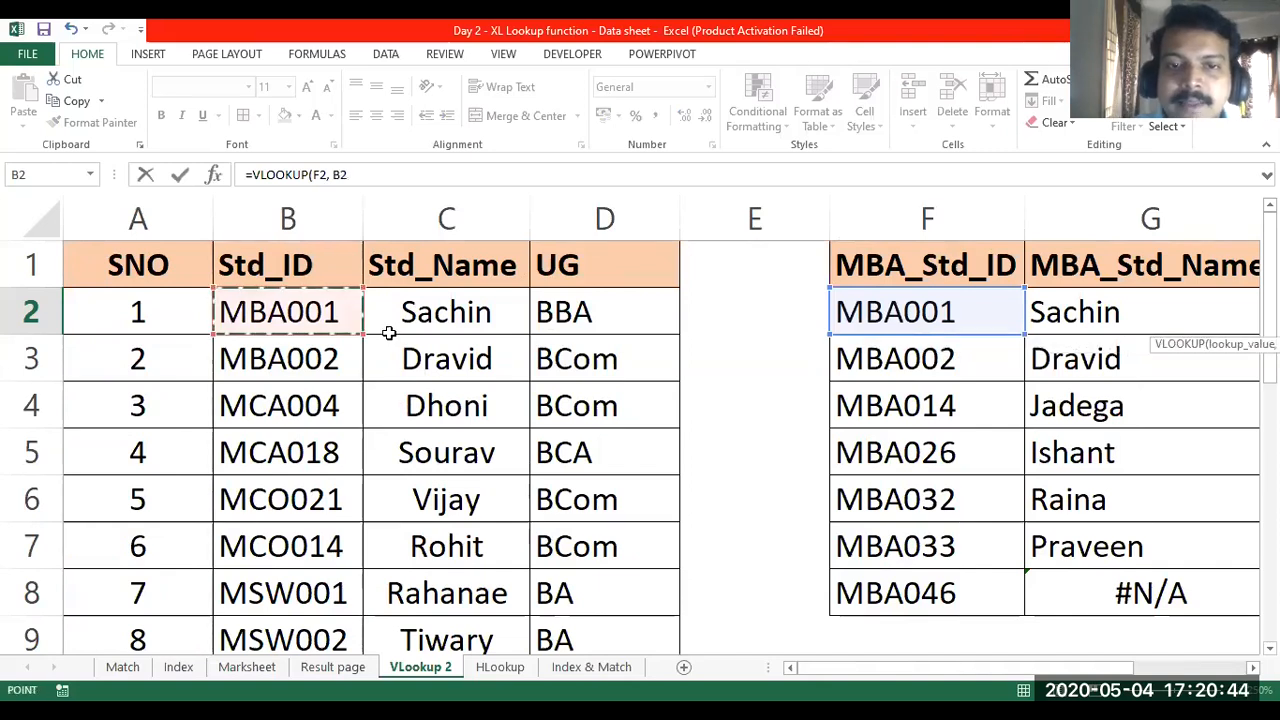
pyautogui.moveTo(290, 312); pyautogui.dragTo(537, 609)
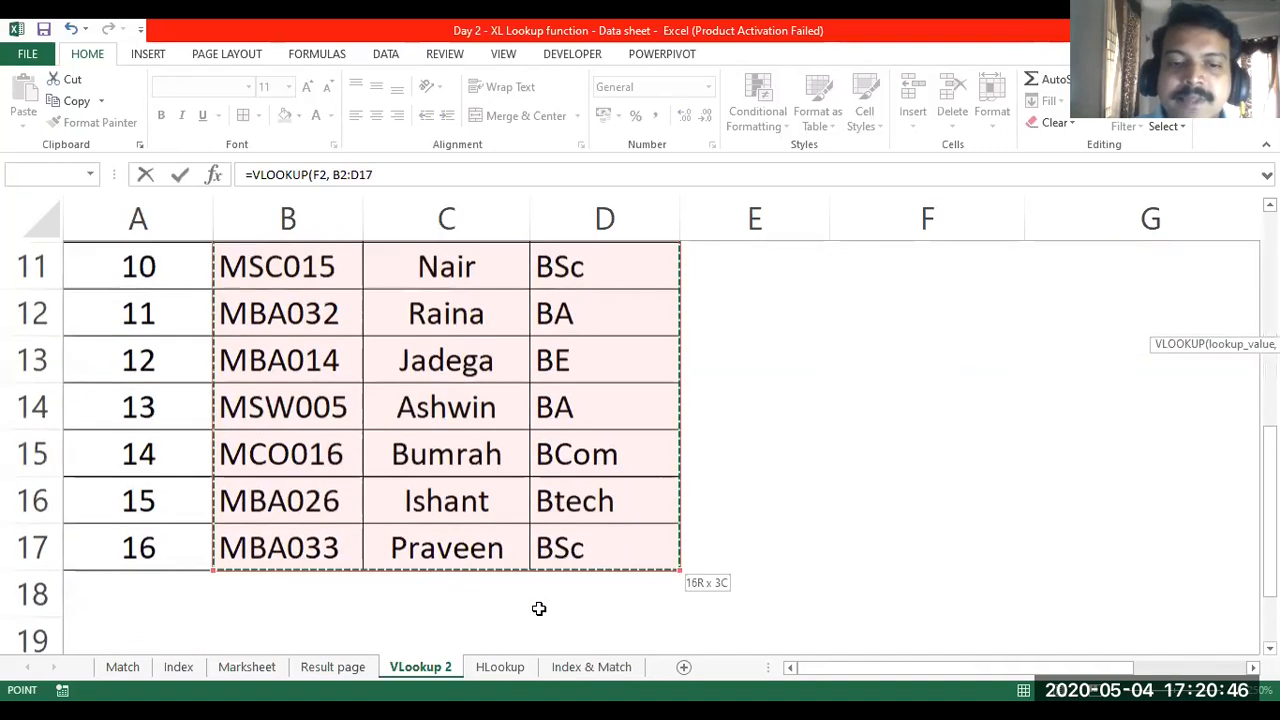
pyautogui.hscroll(3, 760, 560)
pyautogui.scroll(4, 760, 560)
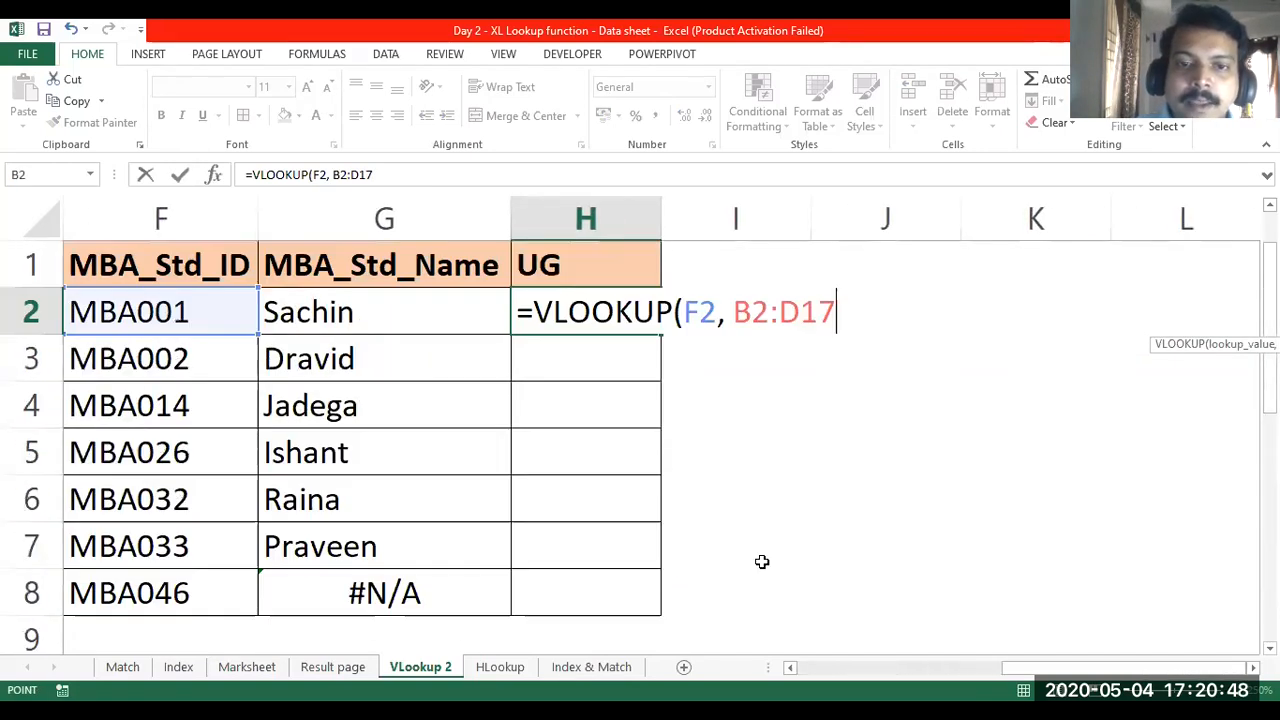
# - Complete H2's VLOOKUP formula with column index 3 and FALSE for an exact match
pyautogui.write(', ')
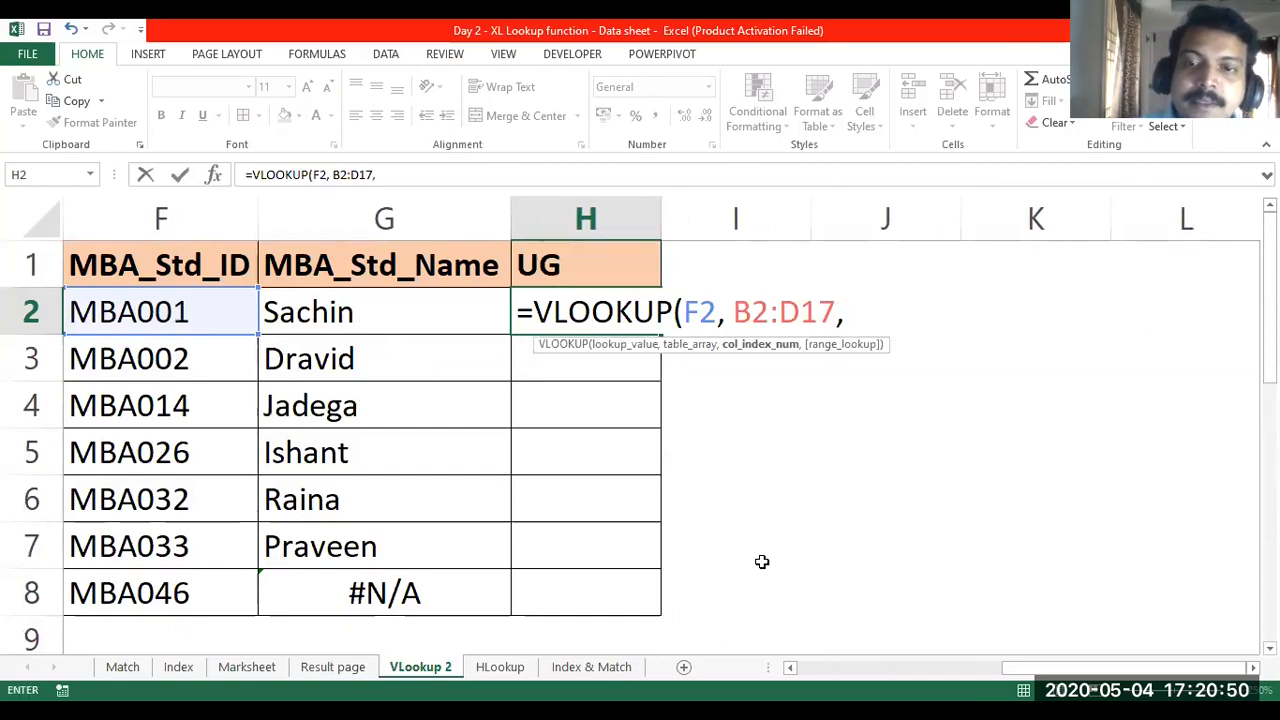
pyautogui.write('3')
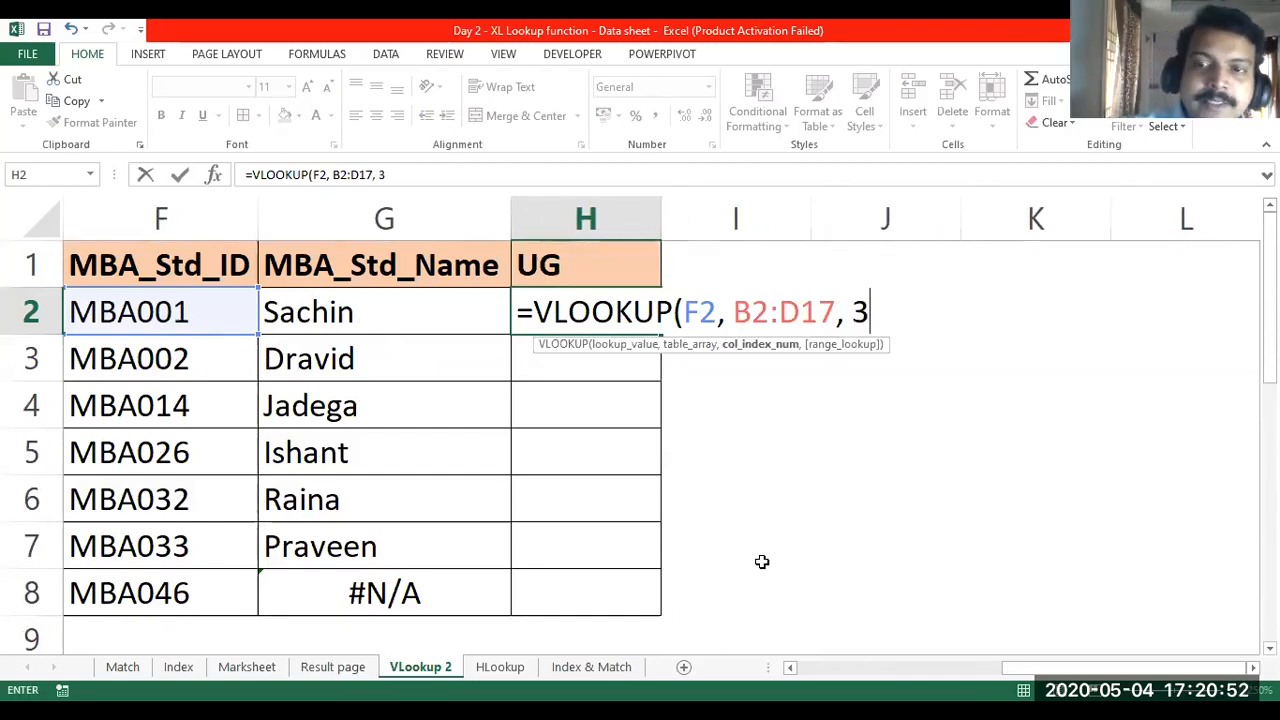
pyautogui.write(',')
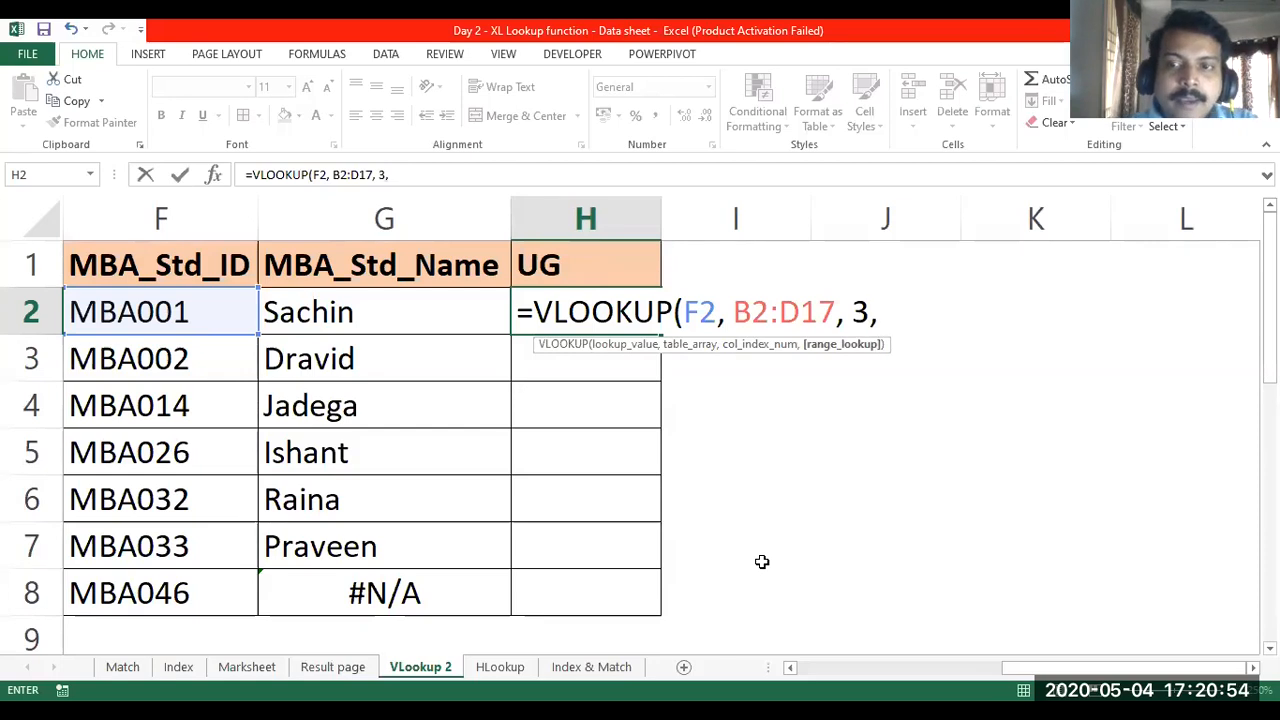
pyautogui.write(' false')
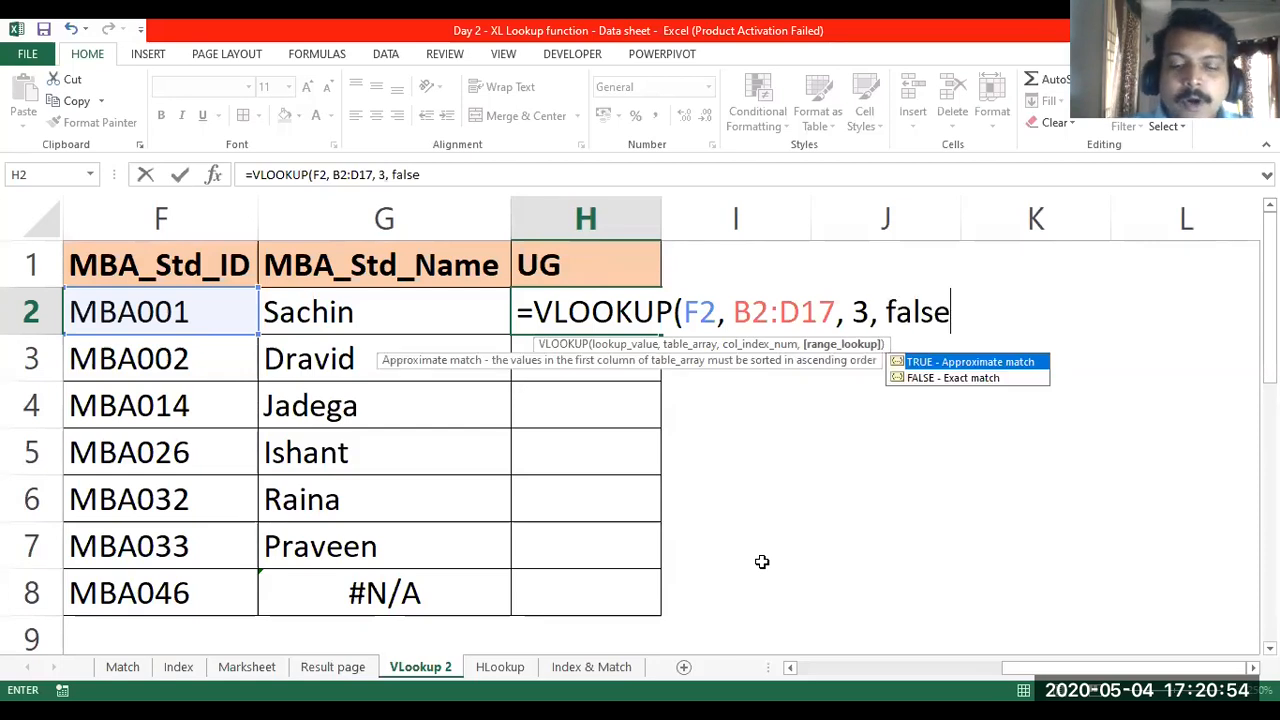
pyautogui.doubleClick(941, 379)
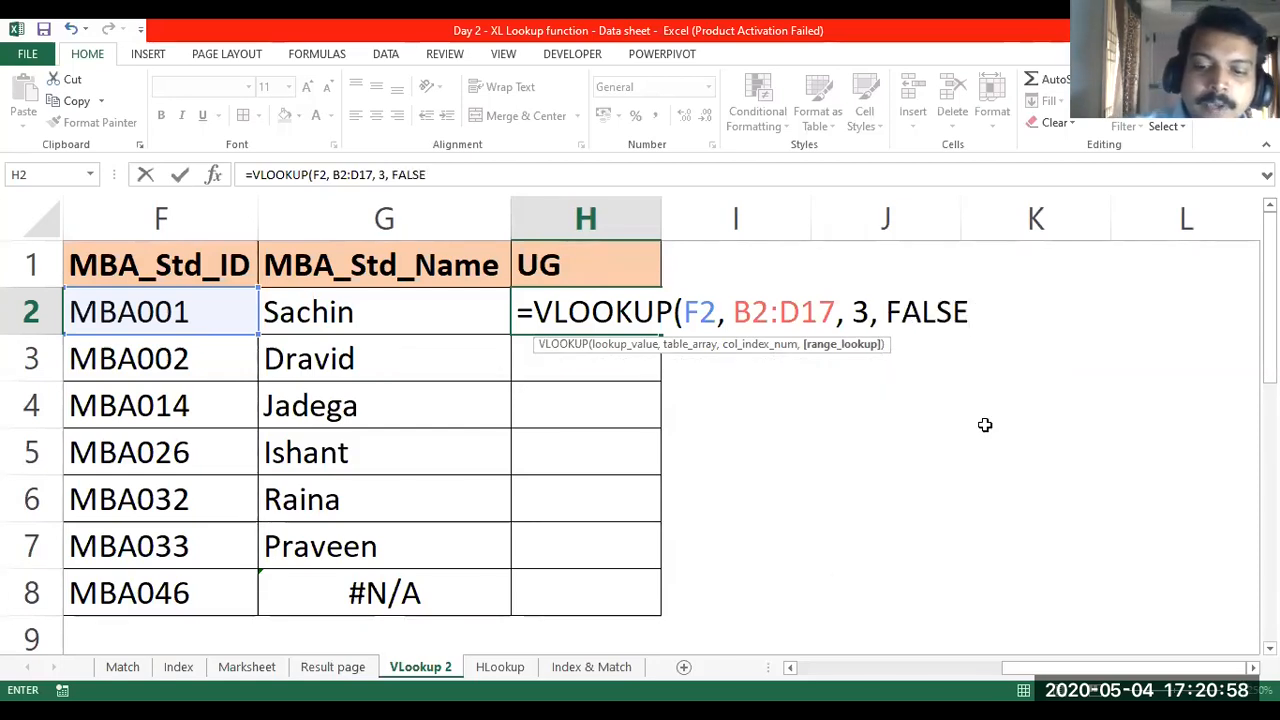
pyautogui.write(')')
pyautogui.press('Return')
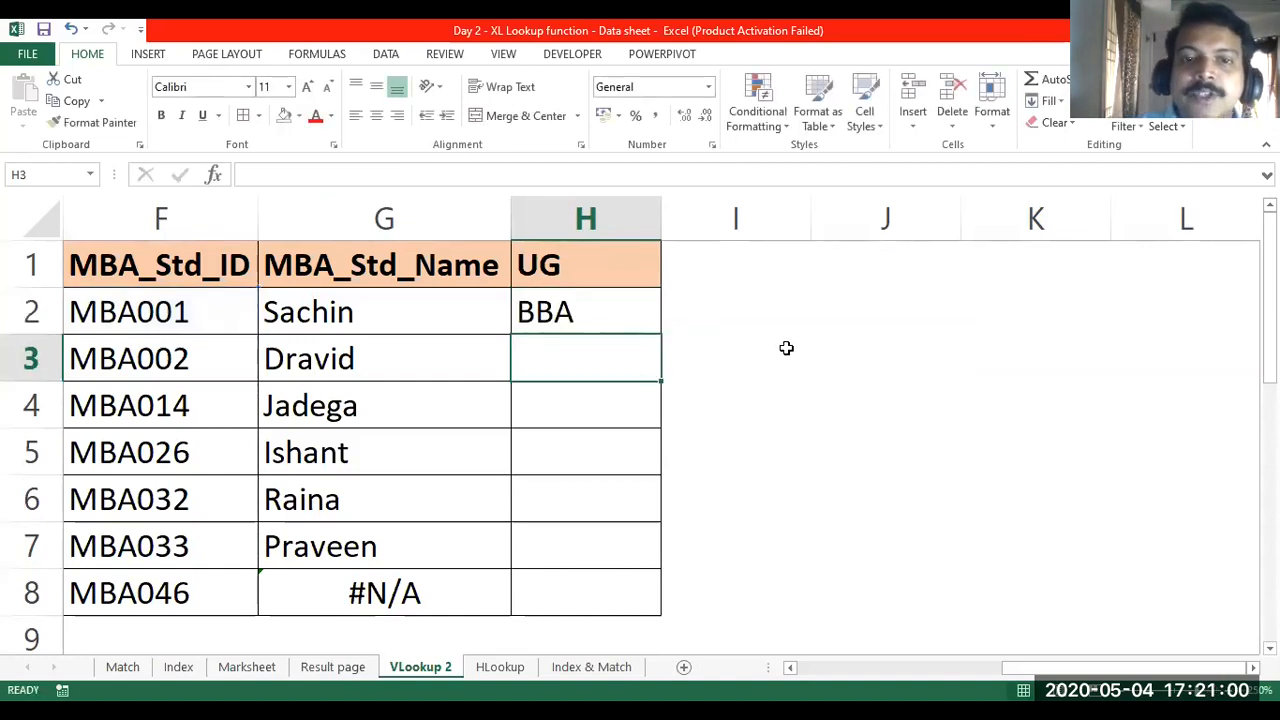
# - Make the table range in H2's VLOOKUP formula absolute as $B$2:$D$17
pyautogui.click(614, 303)
pyautogui.hscroll(-3, 614, 303)
pyautogui.hscroll(3, 614, 303)
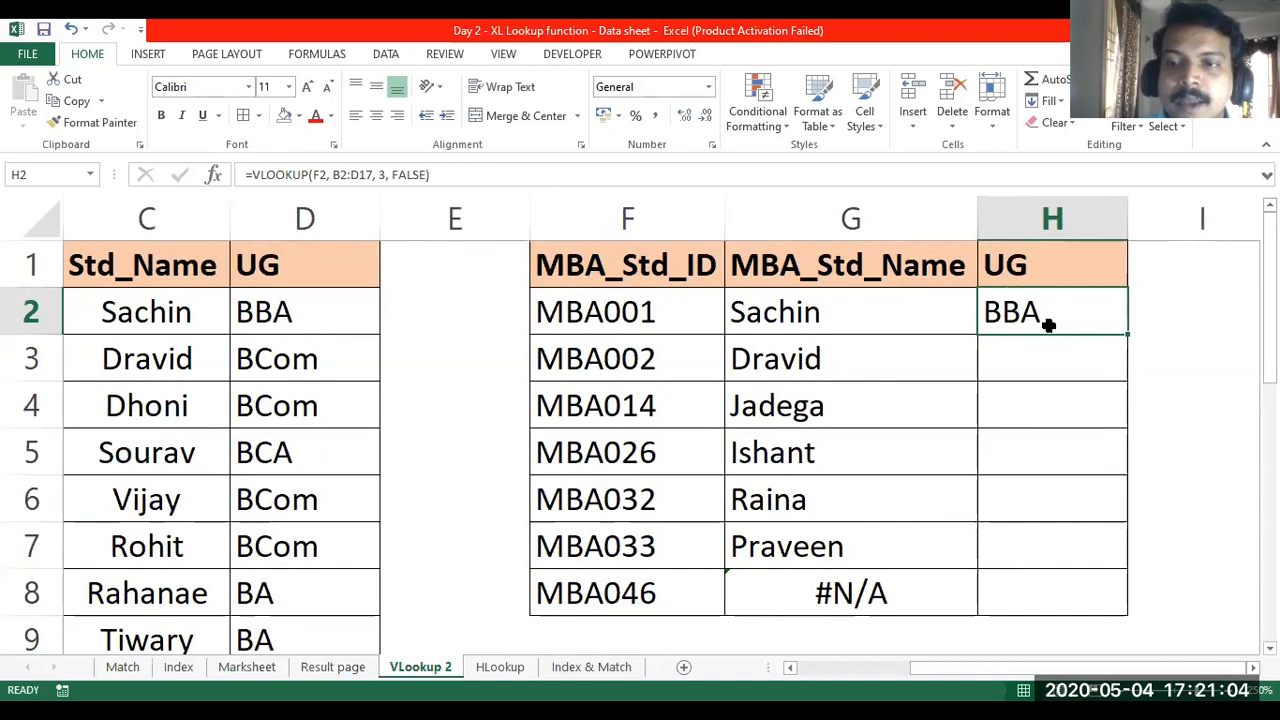
pyautogui.doubleClick(1048, 323)
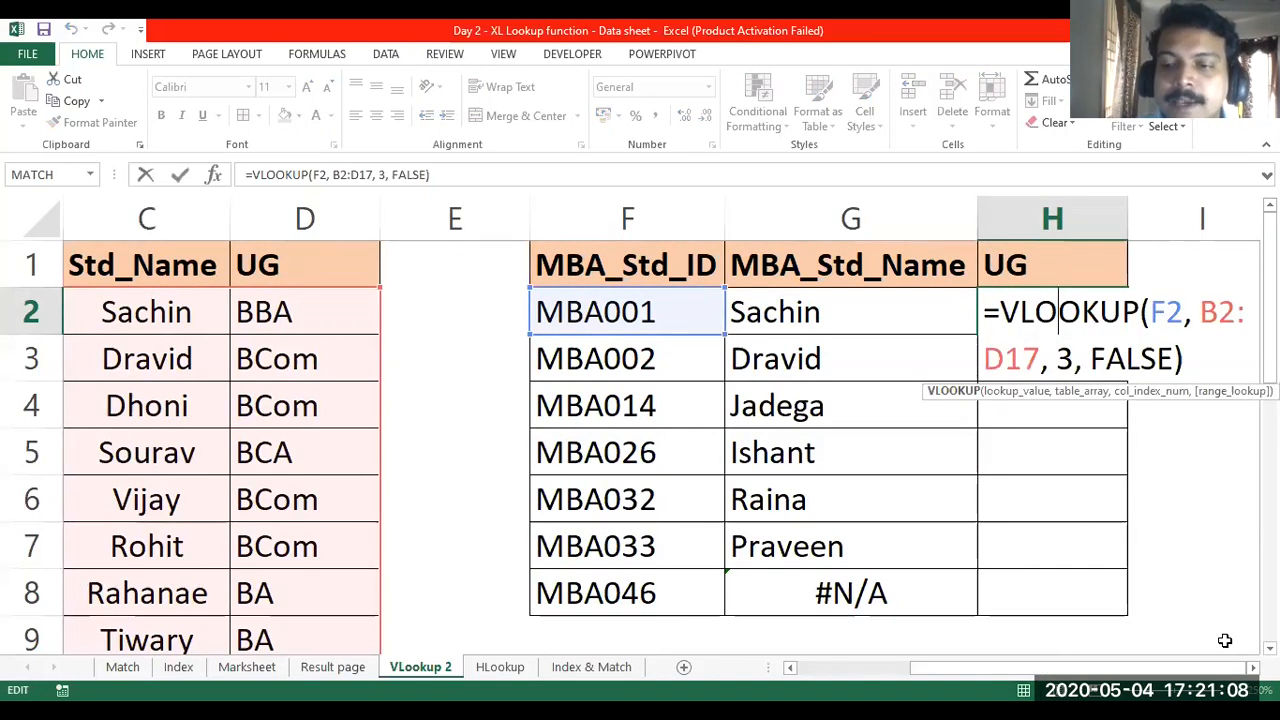
pyautogui.click(1253, 668)
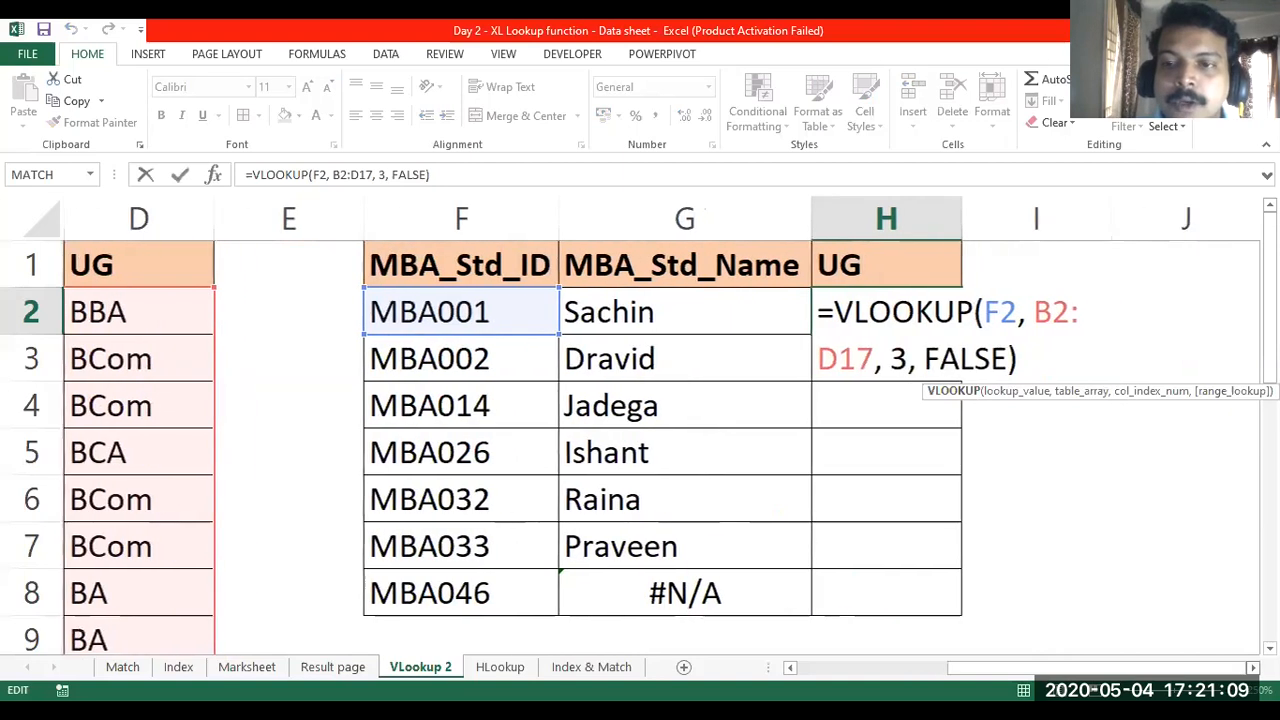
pyautogui.click(1035, 316)
pyautogui.write('$')
pyautogui.press('Right')
pyautogui.write('$B')
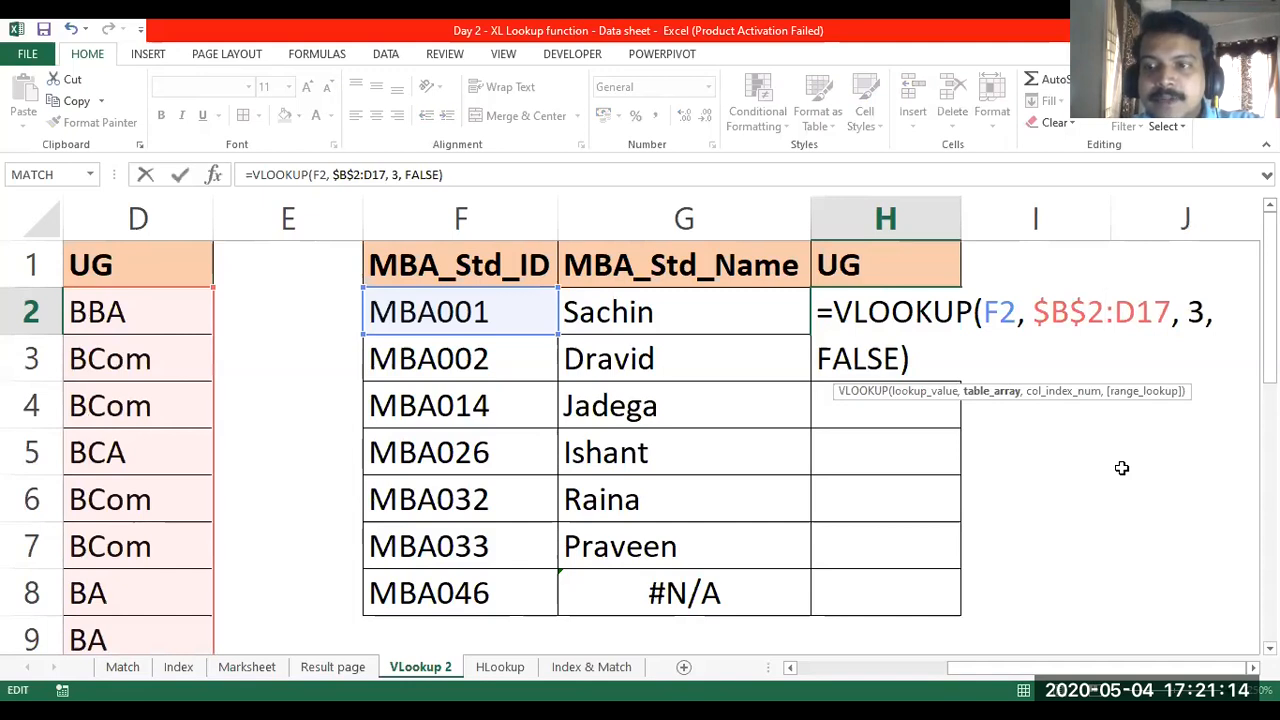
pyautogui.write('$')
pyautogui.press('Right')
pyautogui.write('$')
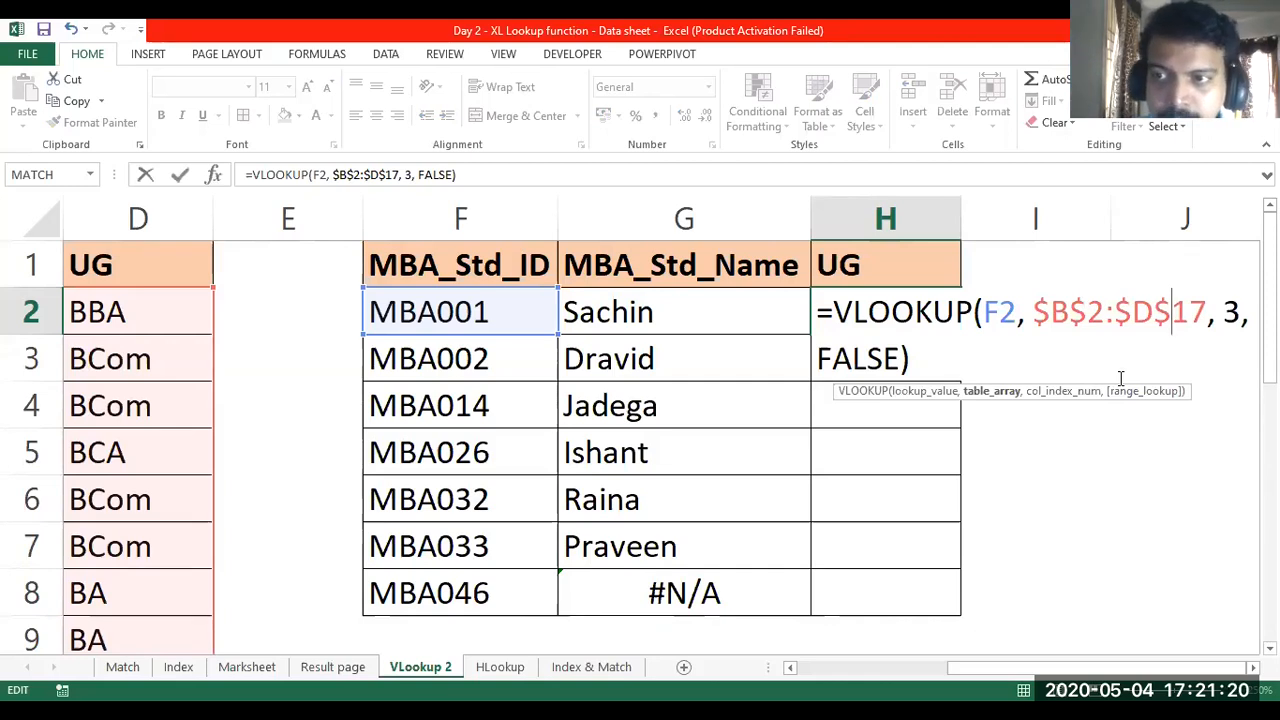
pyautogui.press('Return')
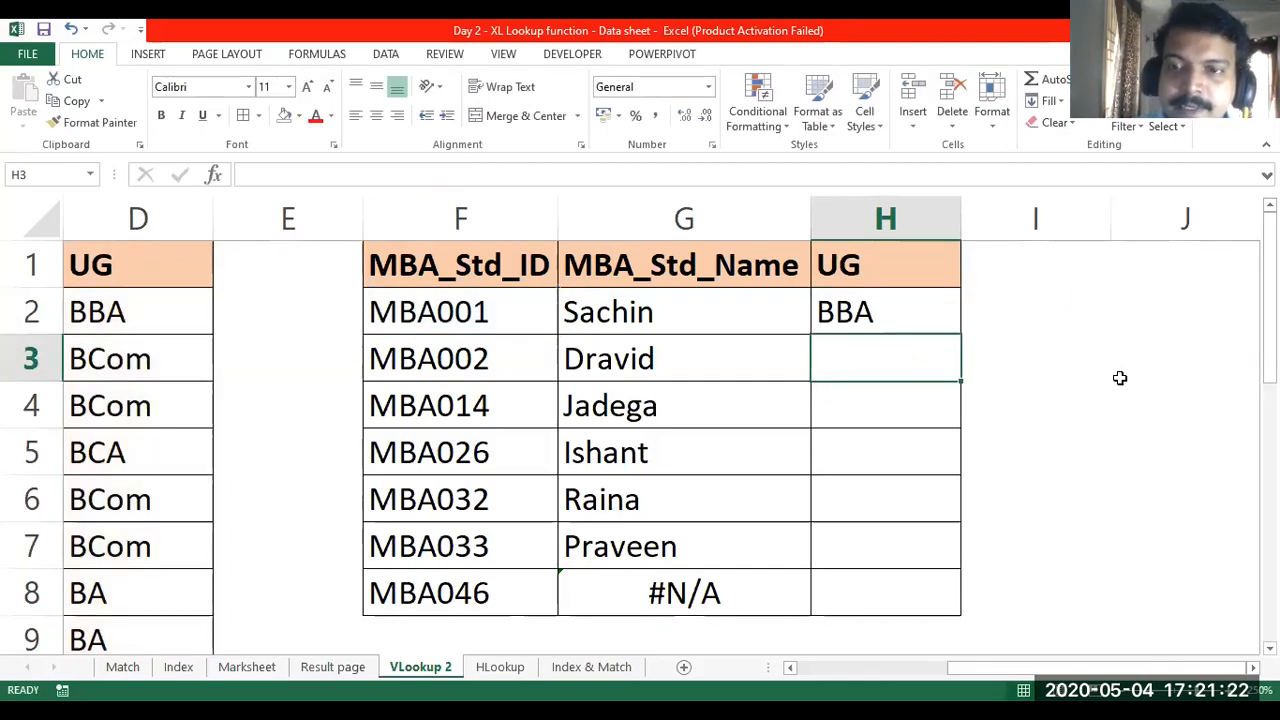
# - Fill the VLOOKUP formula from H2 down to H8 and check the UG result and student ID in row 8
pyautogui.click(938, 306)
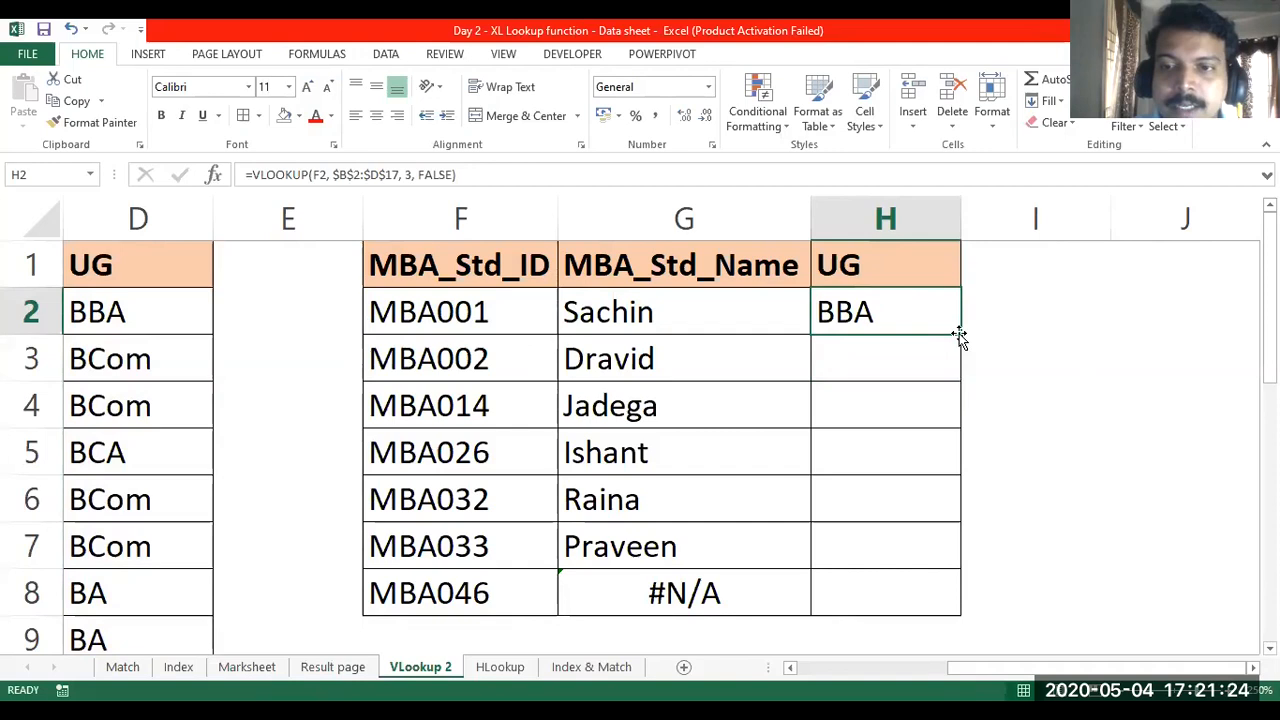
pyautogui.doubleClick(959, 334)
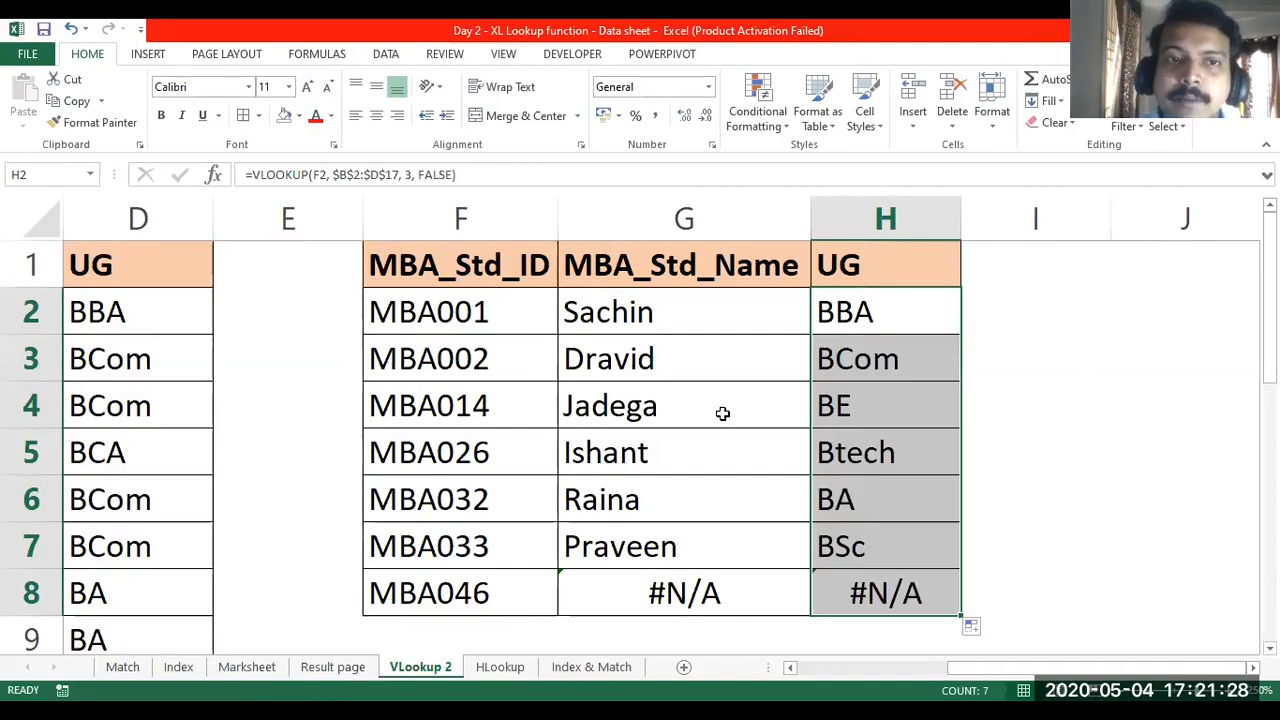
pyautogui.click(785, 440)
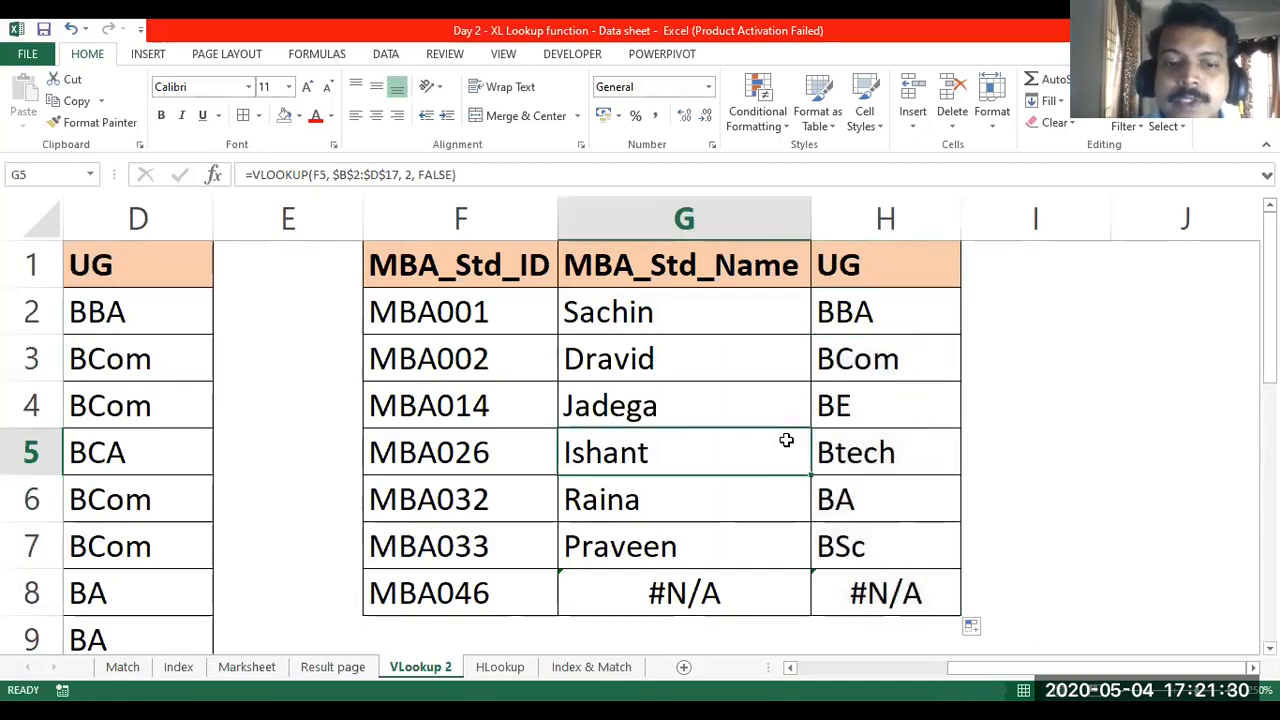
pyautogui.click(865, 592)
pyautogui.doubleClick(476, 594)
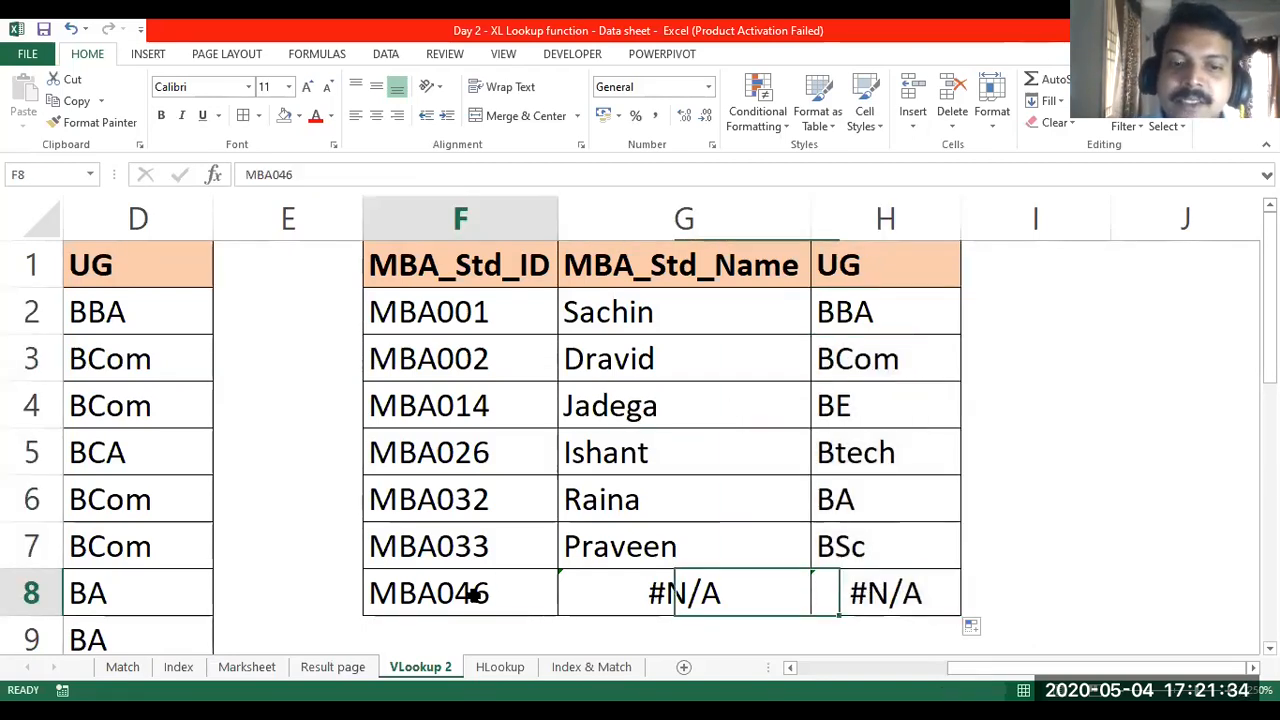
pyautogui.press('Return')
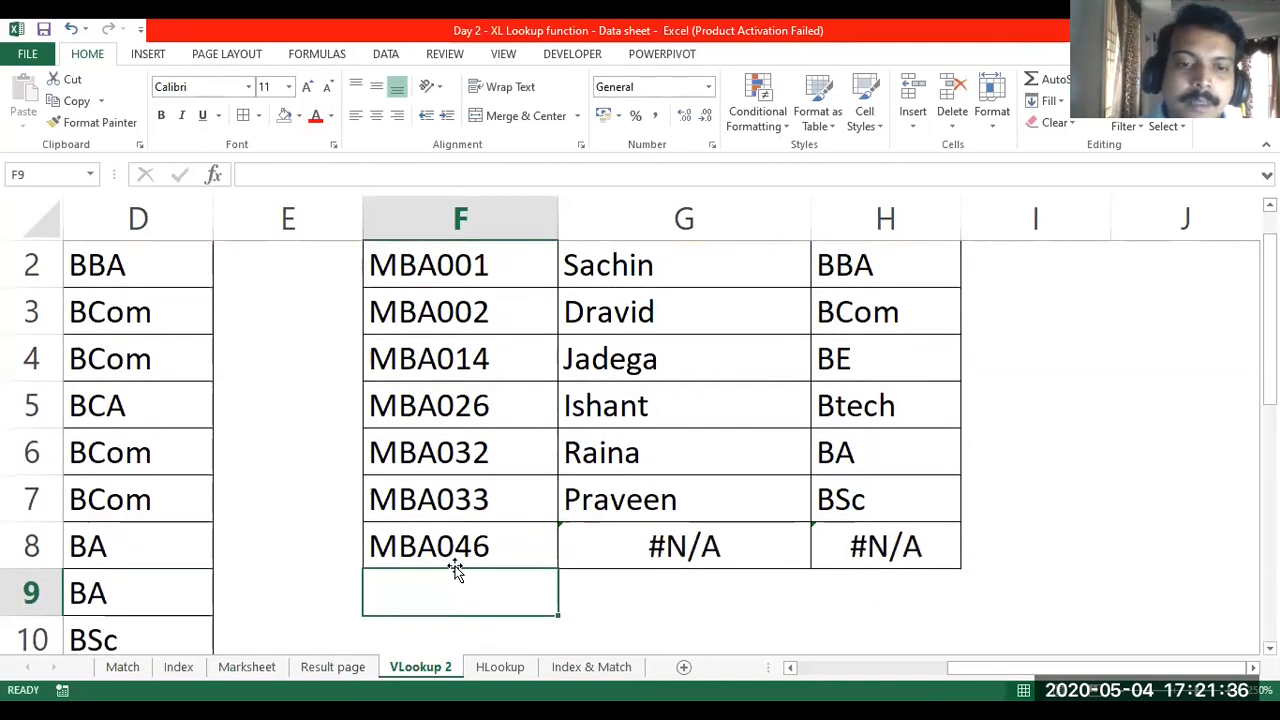
pyautogui.click(445, 510)
pyautogui.scroll(1, 437, 523)
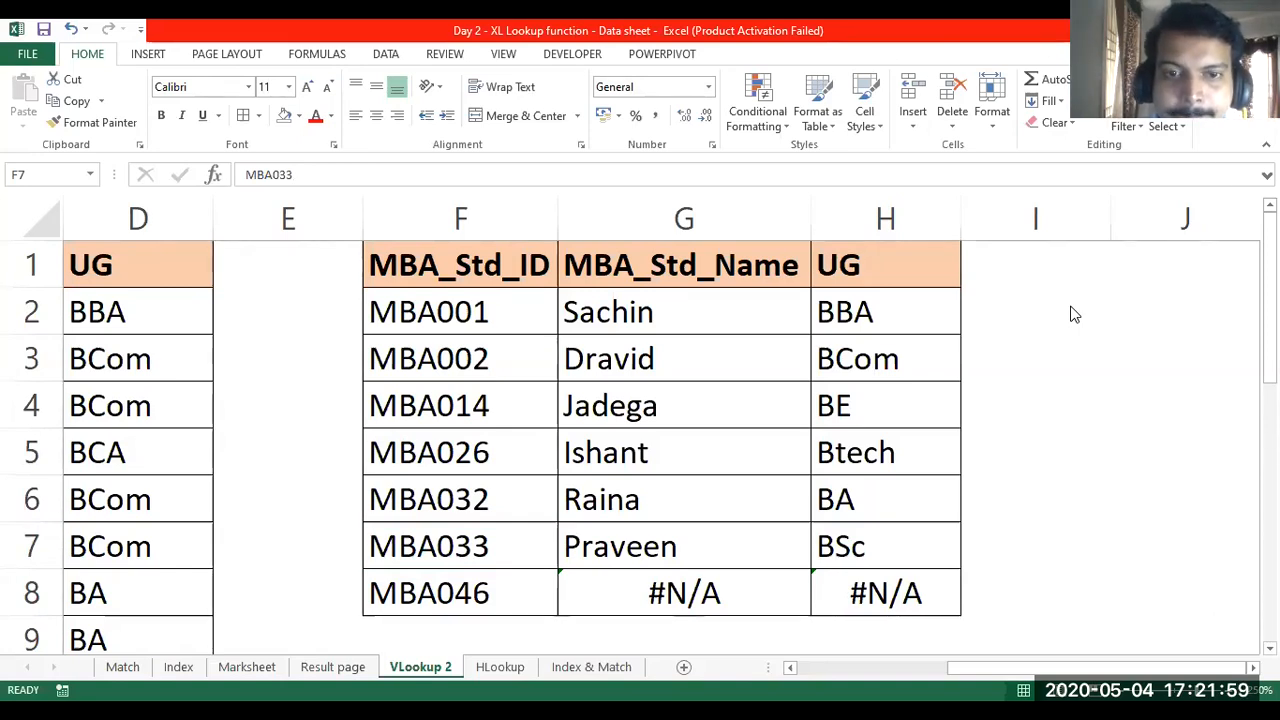
# - Review the absolute table range $B$2:$D$17 in G2's VLOOKUP formula without changing it
pyautogui.click(684, 315)
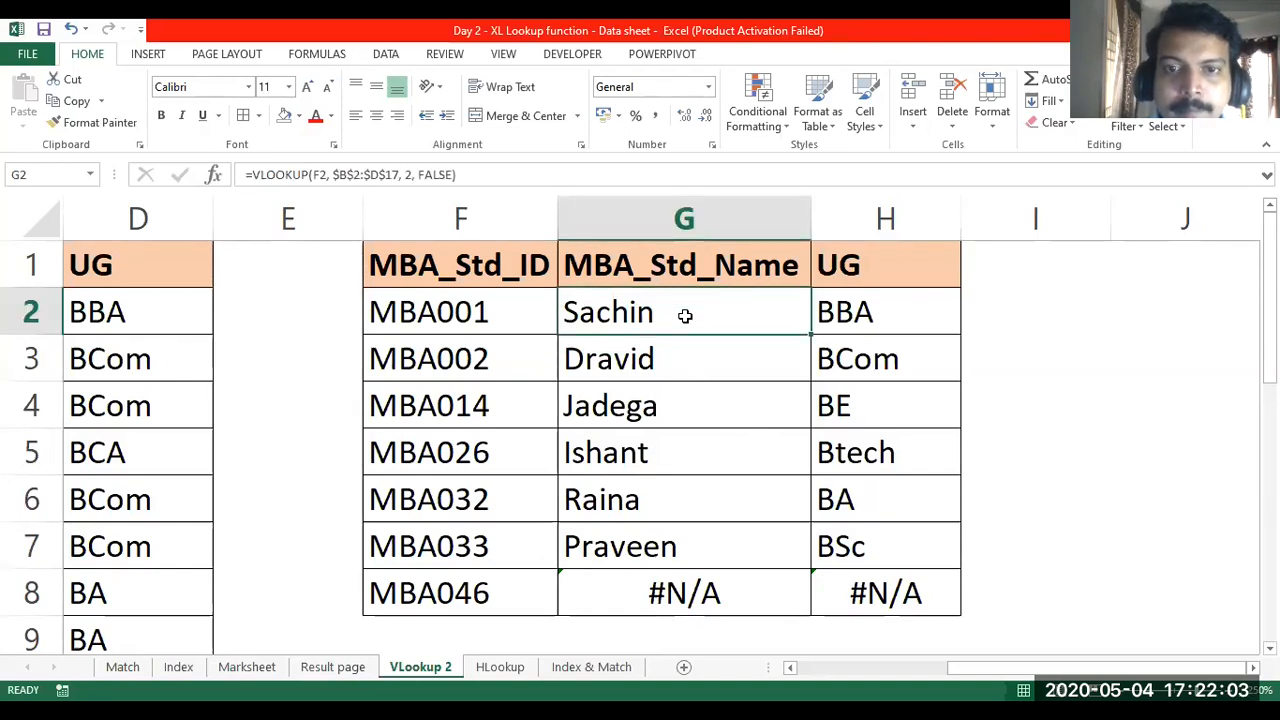
pyautogui.doubleClick(684, 315)
pyautogui.moveTo(784, 313); pyautogui.dragTo(862, 313)
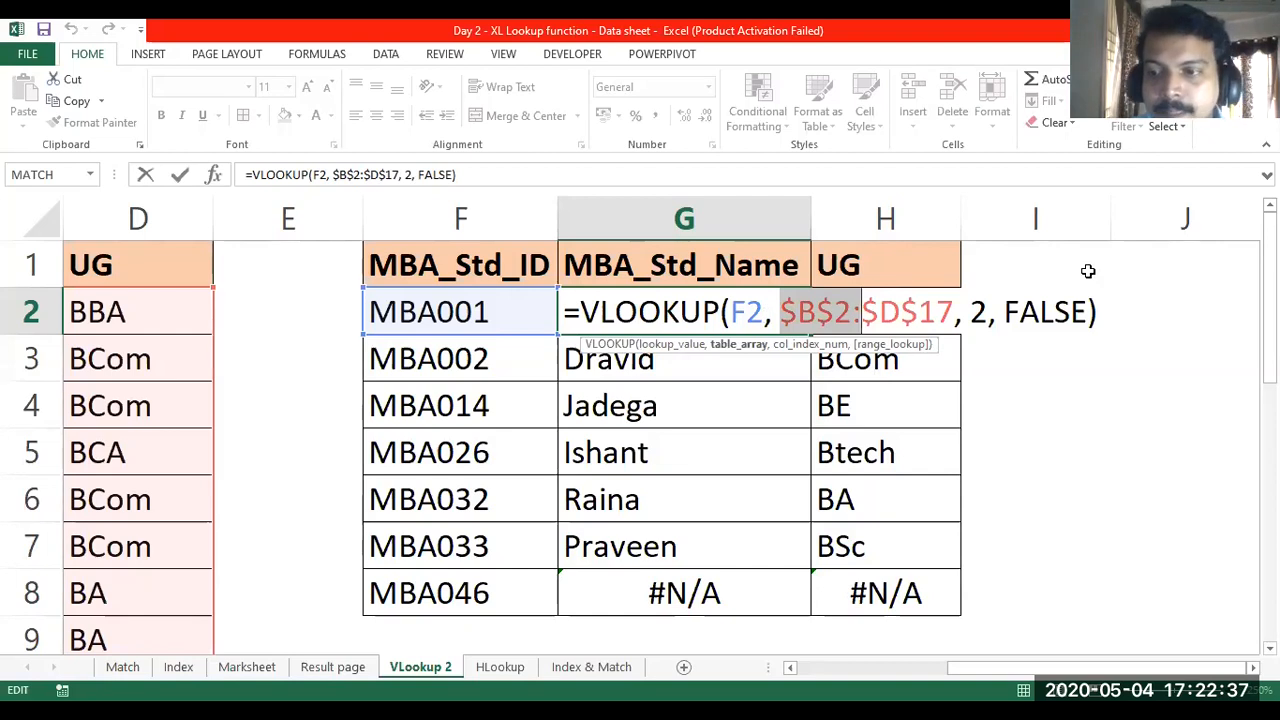
pyautogui.press('Escape')
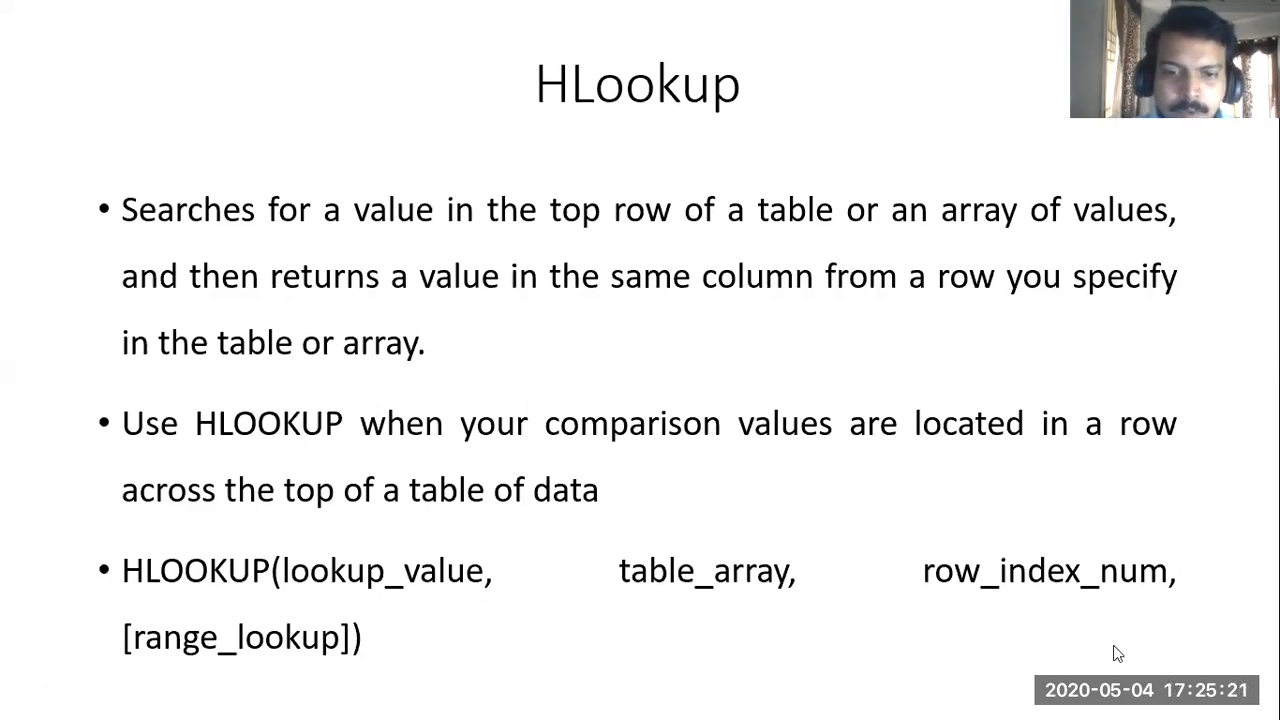
# - Switch from the slides to Excel, open the HLookup sheet and examine its Std_ID row and the lookup ID in D5
pyautogui.hotkey('alt', 'Tab')
pyautogui.click(500, 667)
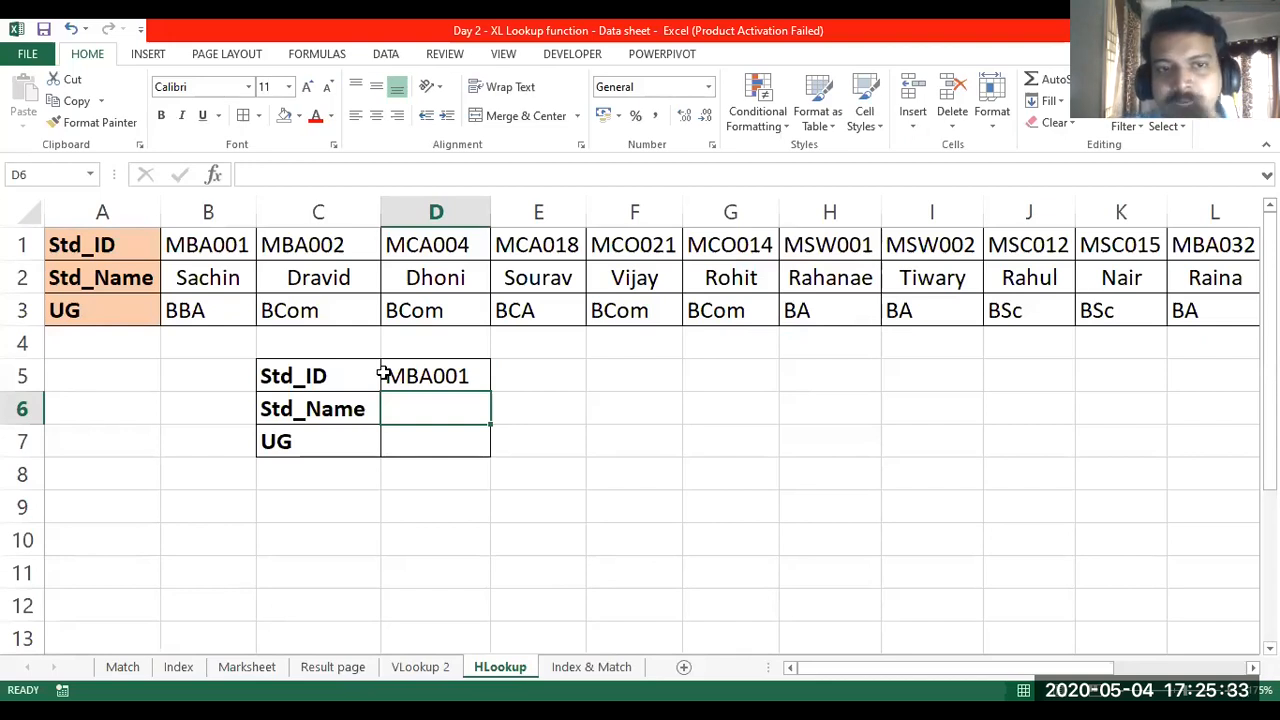
pyautogui.click(128, 245)
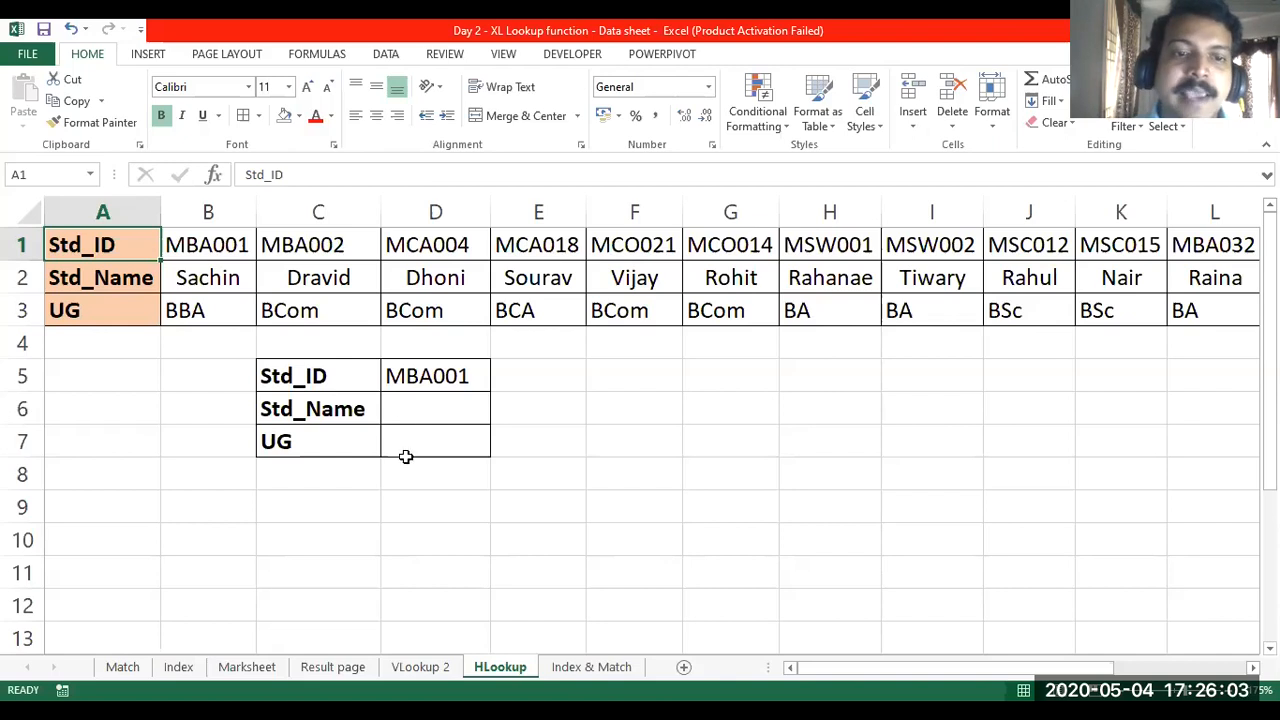
pyautogui.click(410, 370)
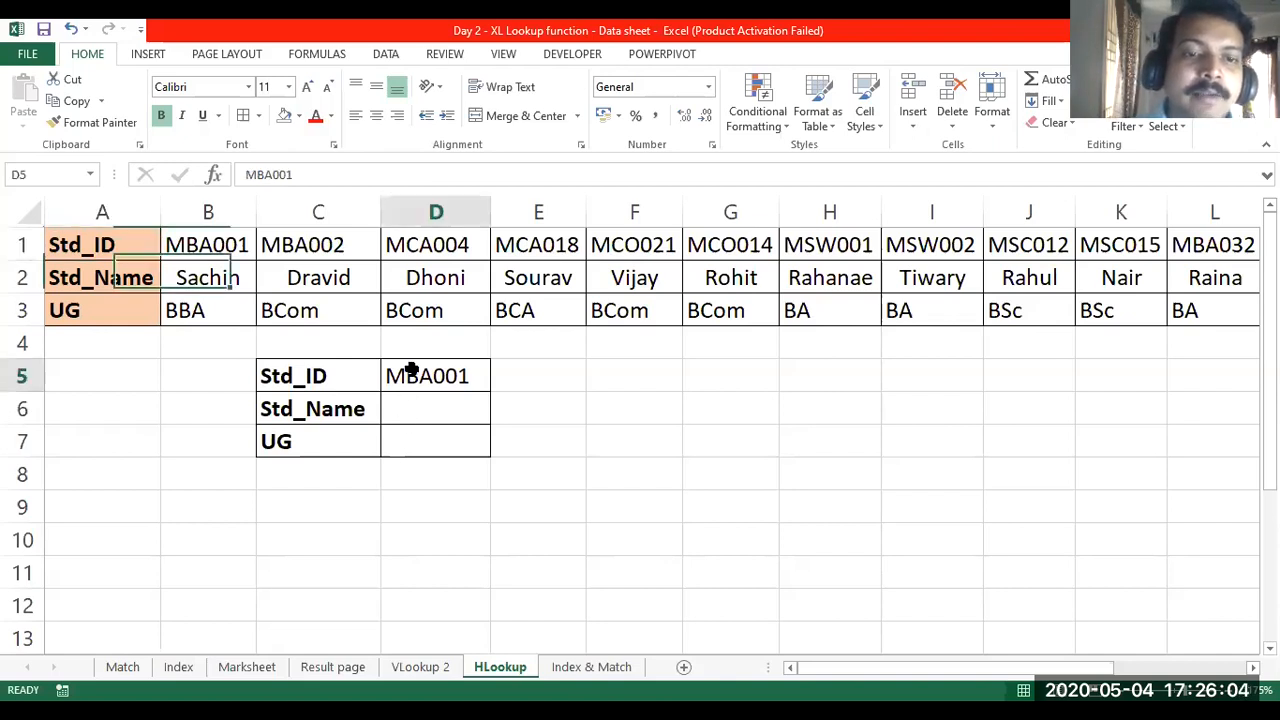
pyautogui.click(428, 409)
pyautogui.write('=')
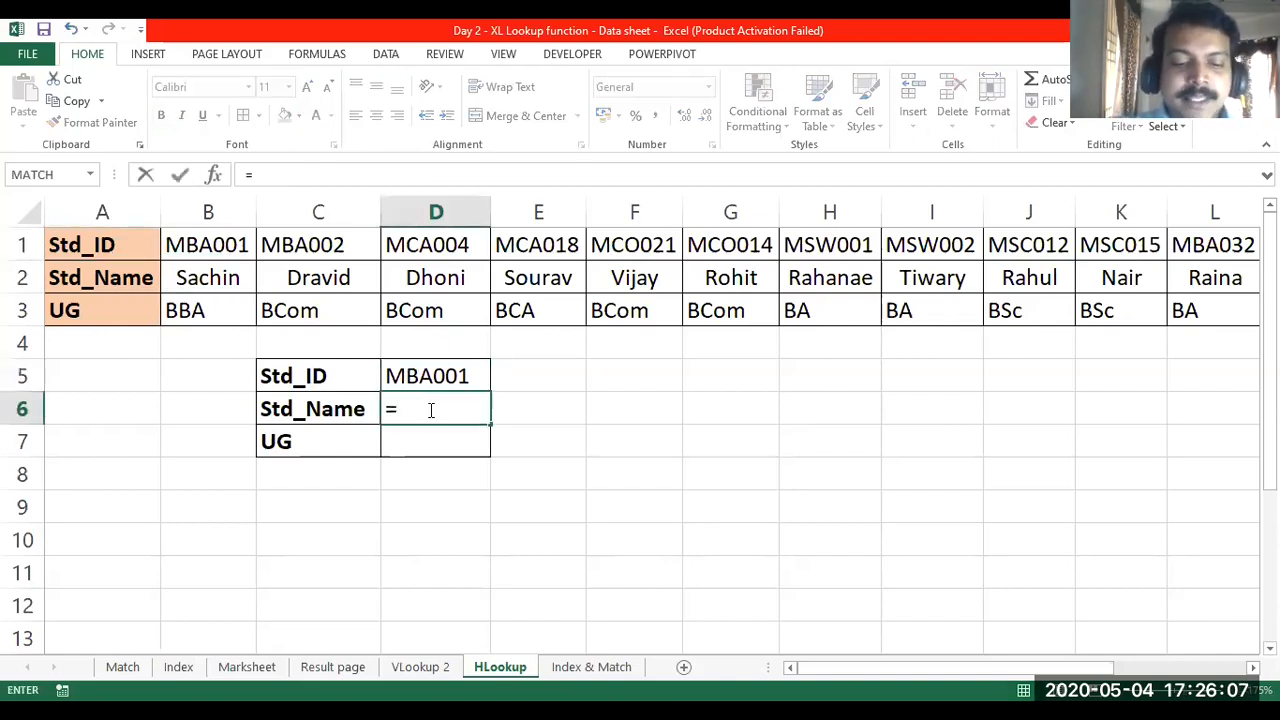
pyautogui.write('hl')
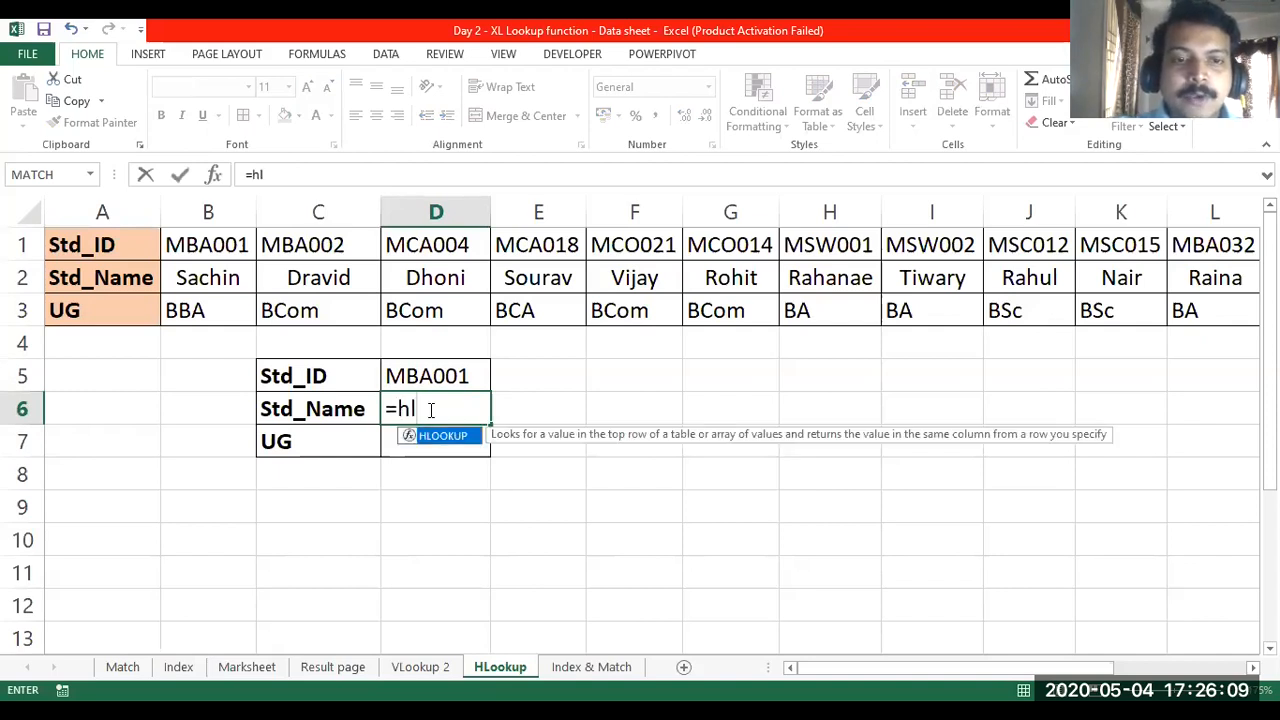
pyautogui.press('Escape')
pyautogui.press('Return')
# - Start an HLOOKUP formula in D6 for the student name, with D5 as the lookup value
pyautogui.scroll(1, 429, 409)
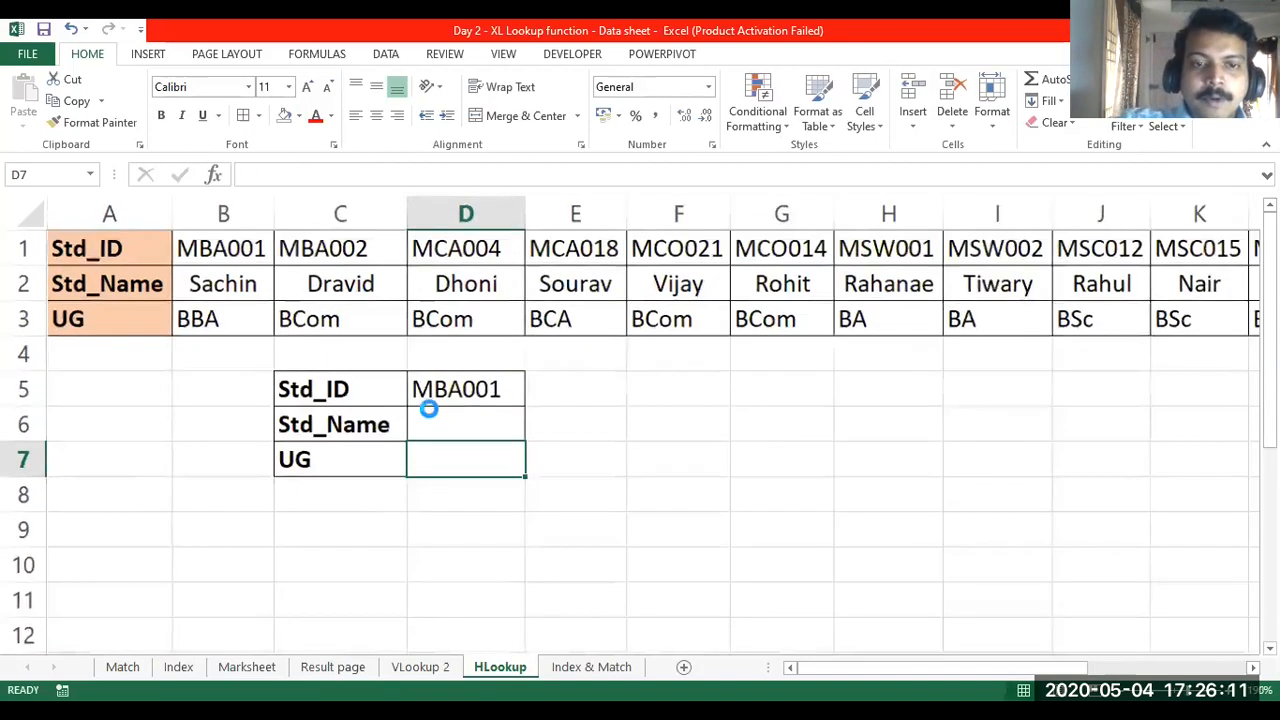
pyautogui.scroll(3, 429, 409)
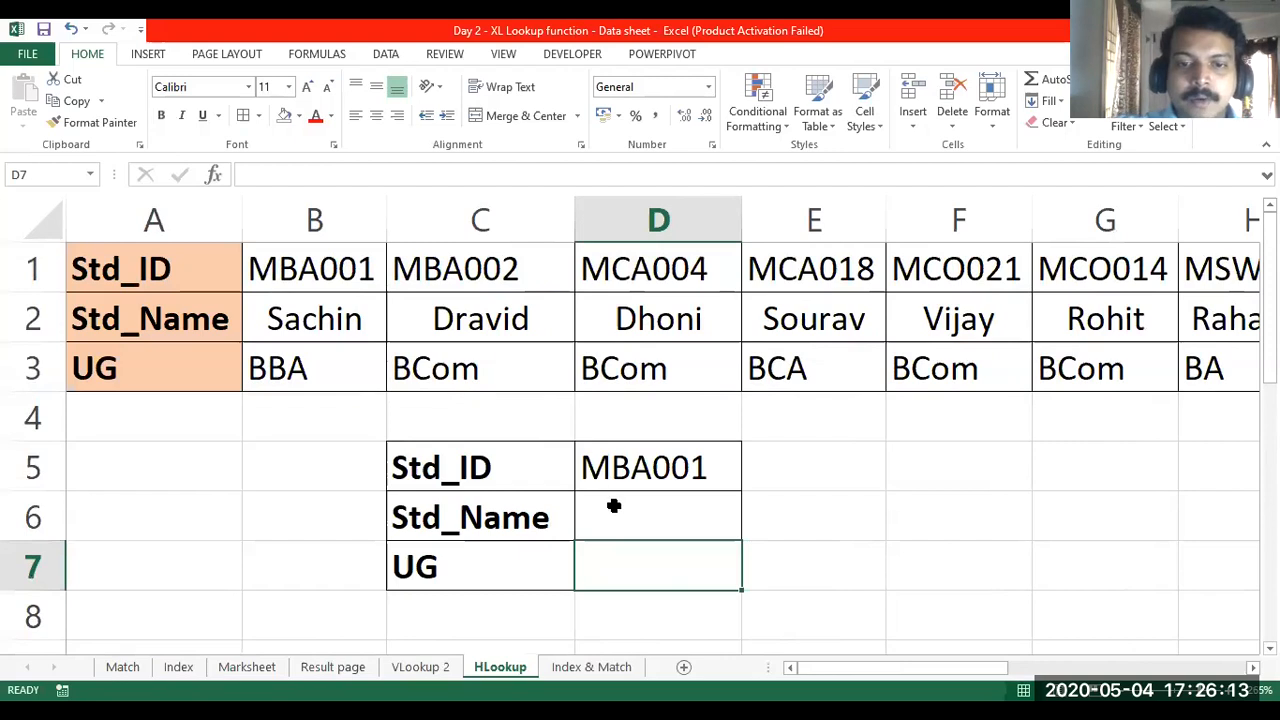
pyautogui.click(614, 507)
pyautogui.write('=')
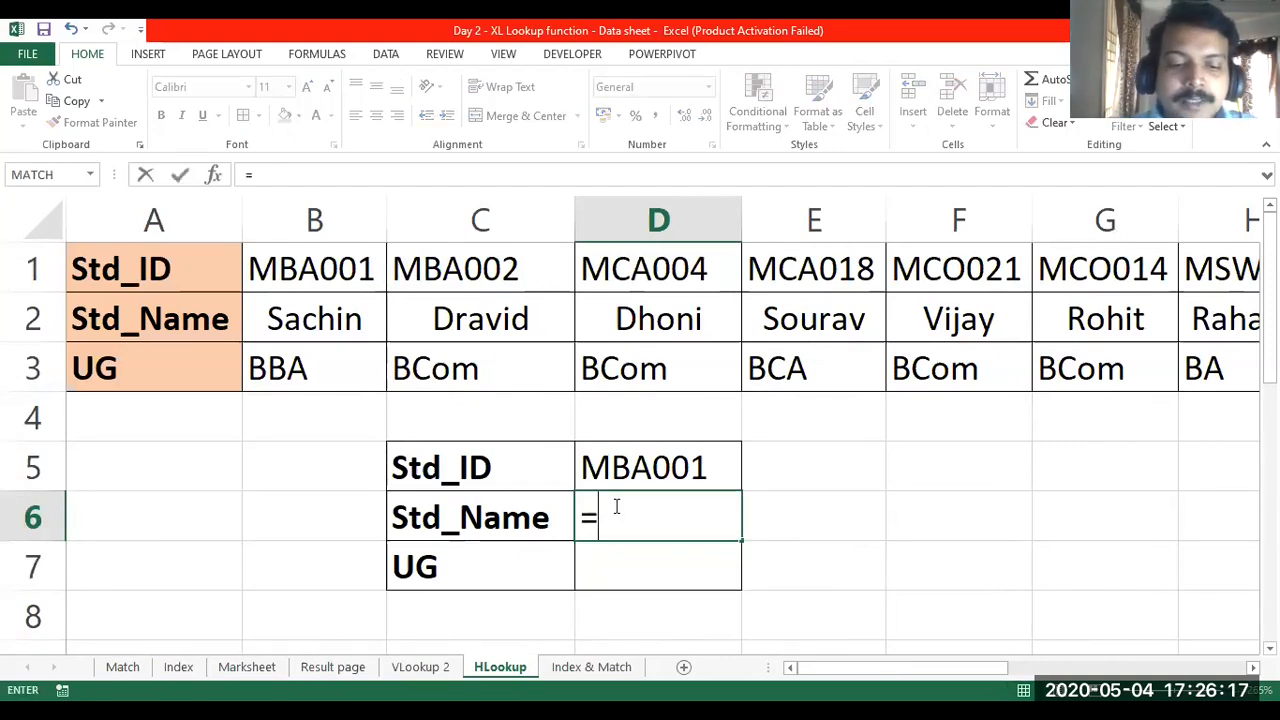
pyautogui.write('hlo')
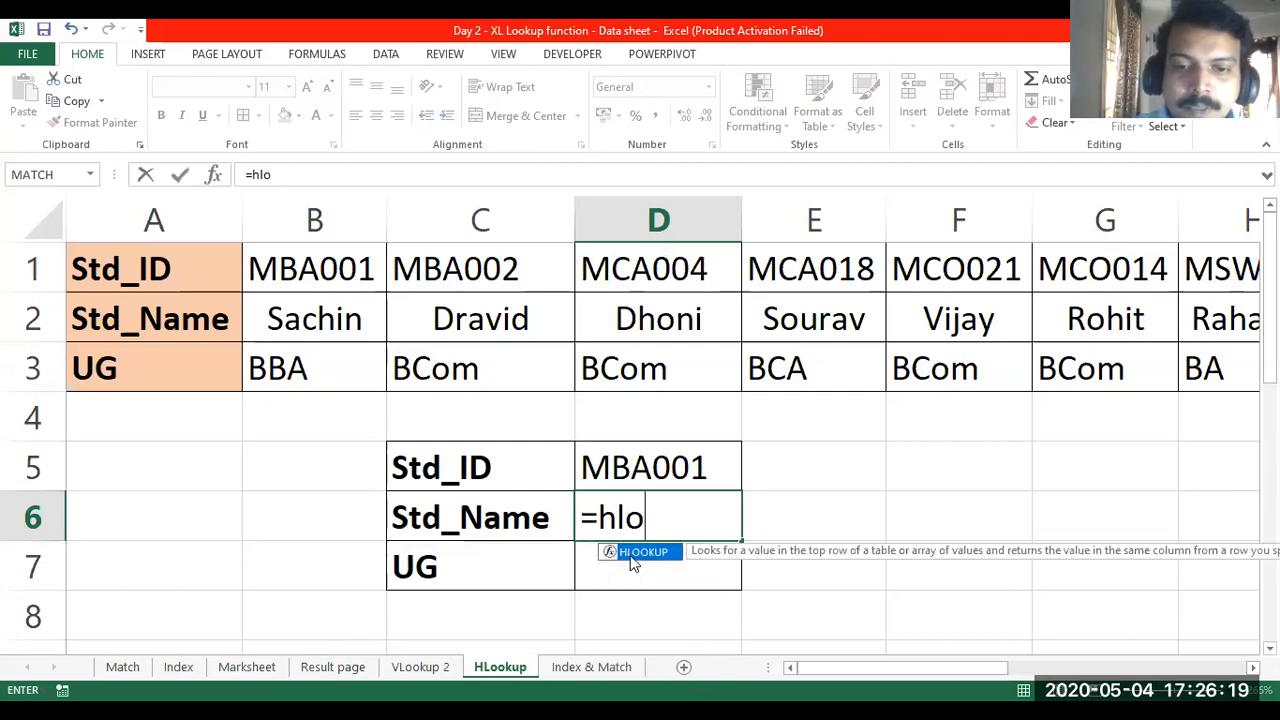
pyautogui.press('Tab')
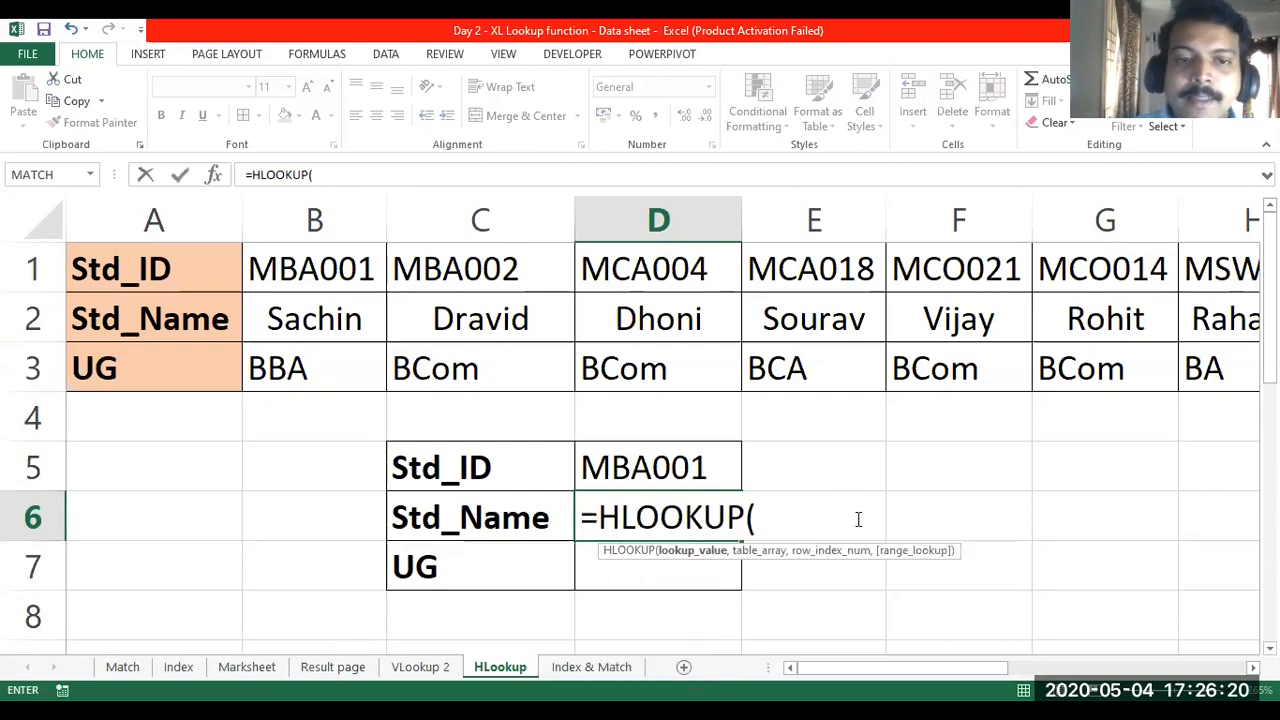
pyautogui.click(666, 468)
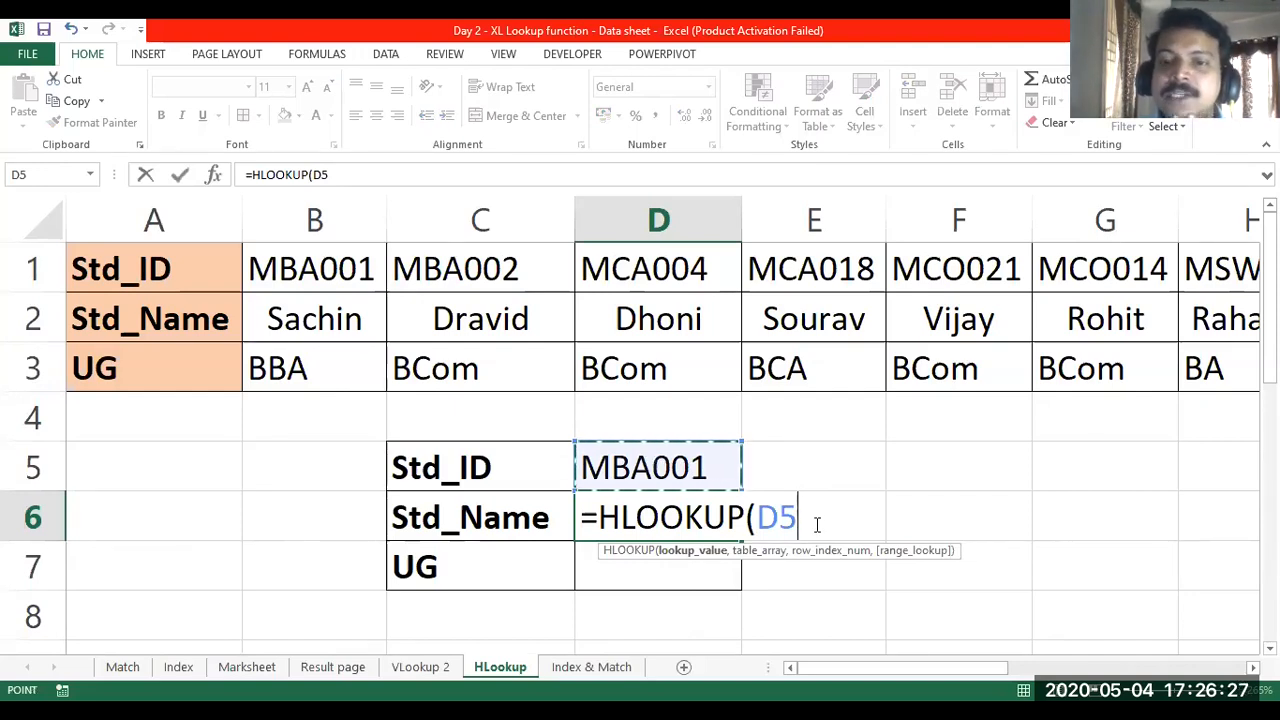
pyautogui.write(',')
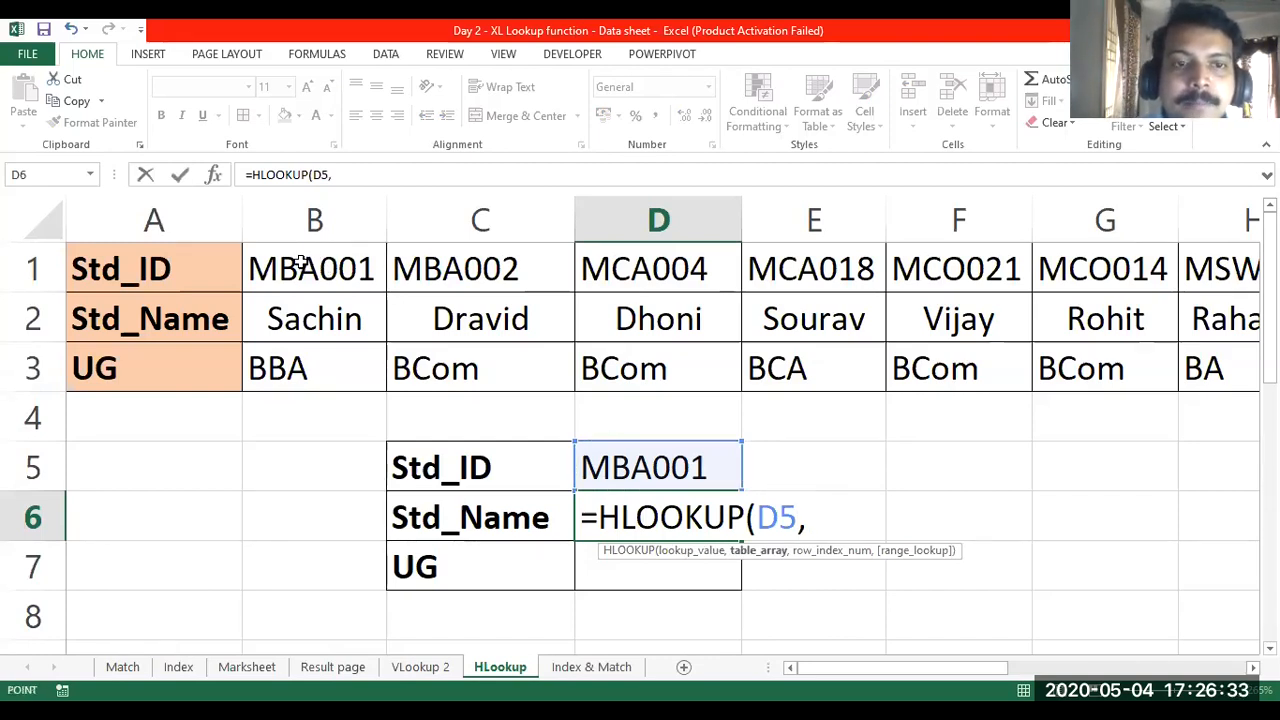
# - Complete D6's HLOOKUP formula with table range B1:Q3, row index 2 and FALSE for an exact match
pyautogui.click(310, 263)
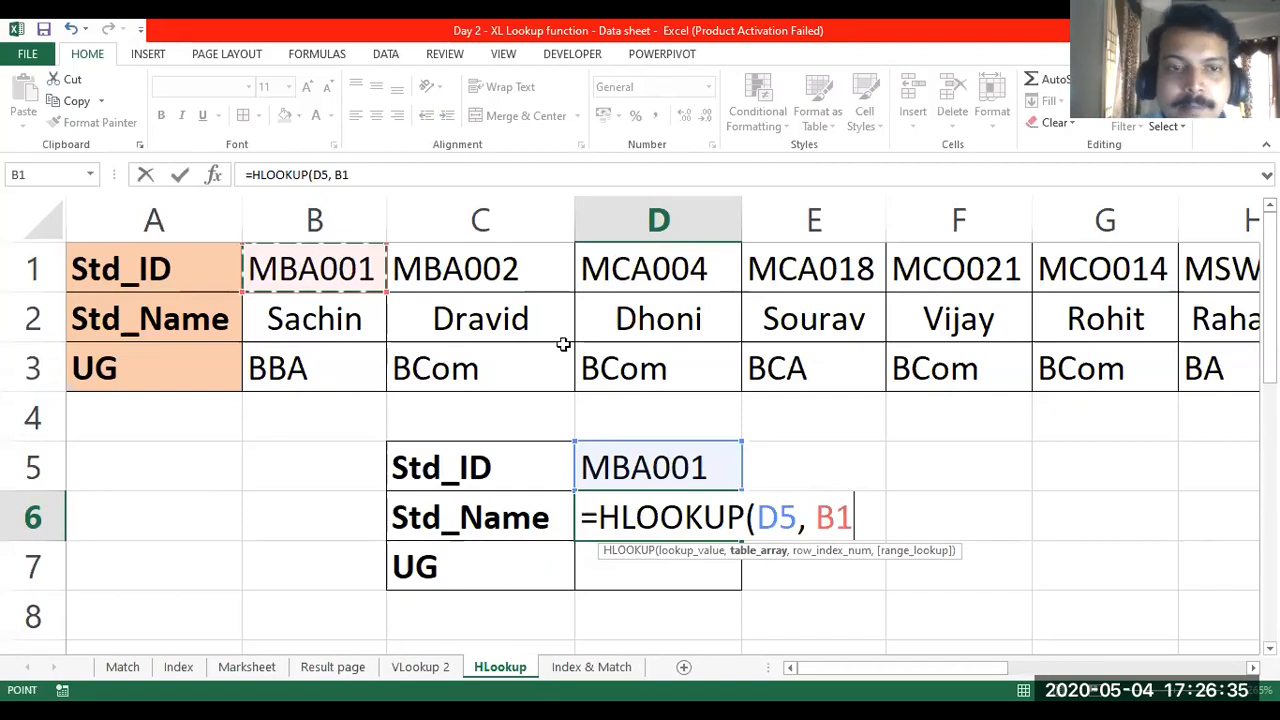
pyautogui.moveTo(310, 268); pyautogui.dragTo(341, 356)
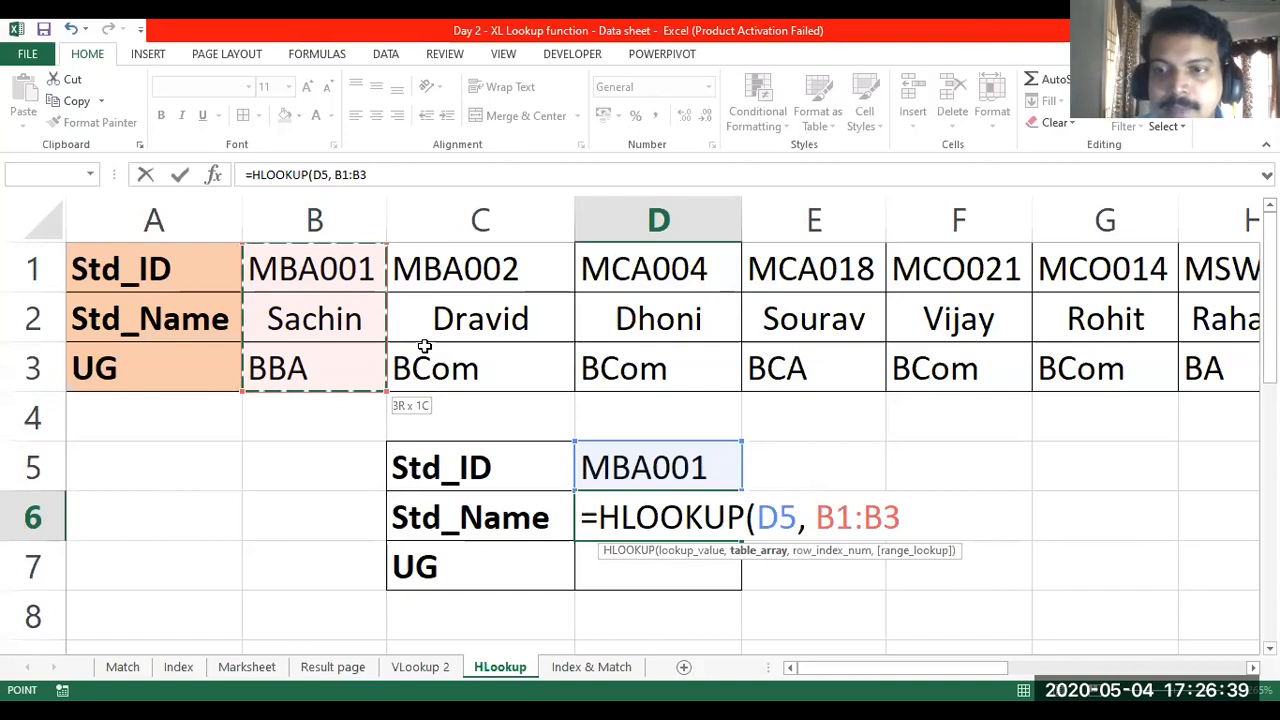
pyautogui.hotkey('ctrl', 'shift', 'Right')
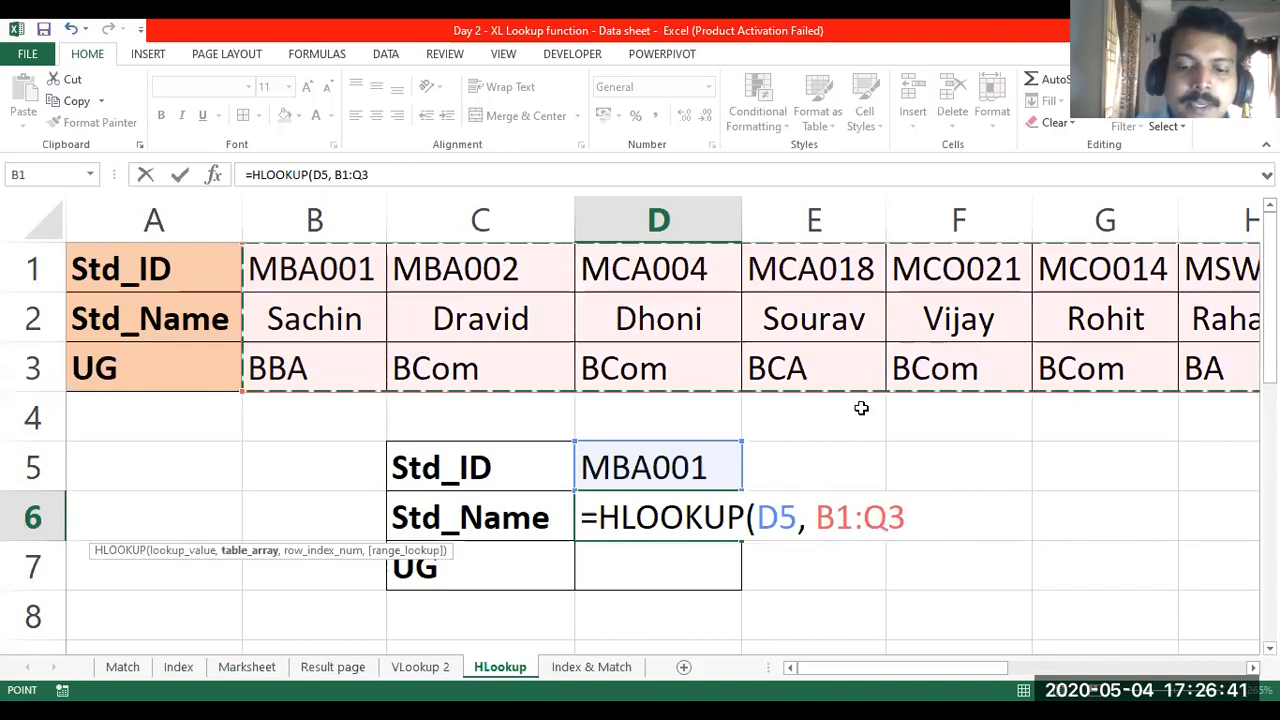
pyautogui.write(',')
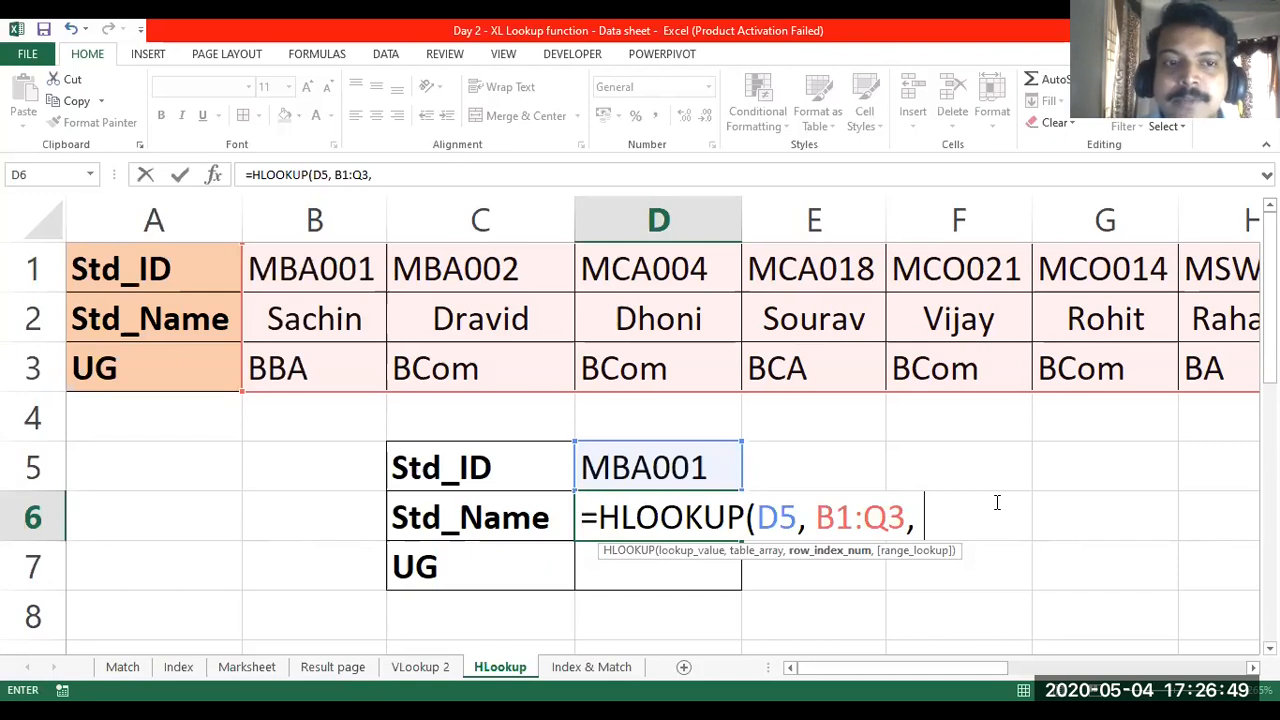
pyautogui.write('2')
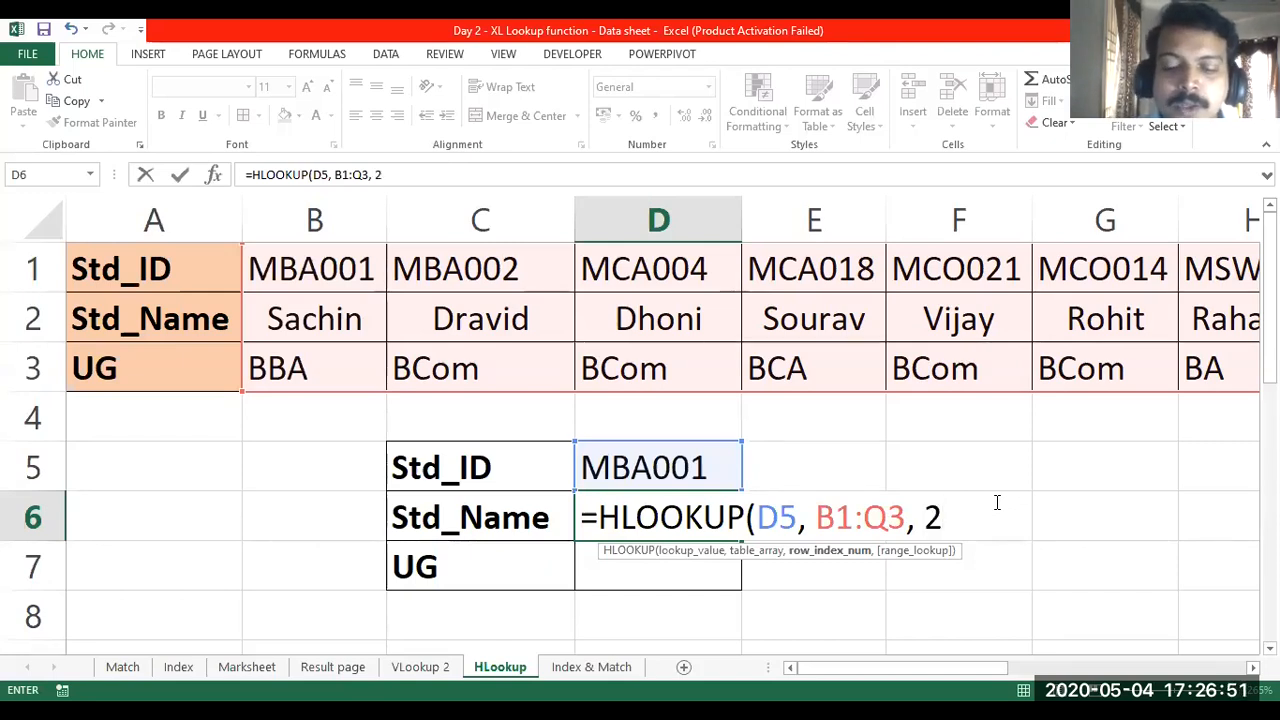
pyautogui.write(', false')
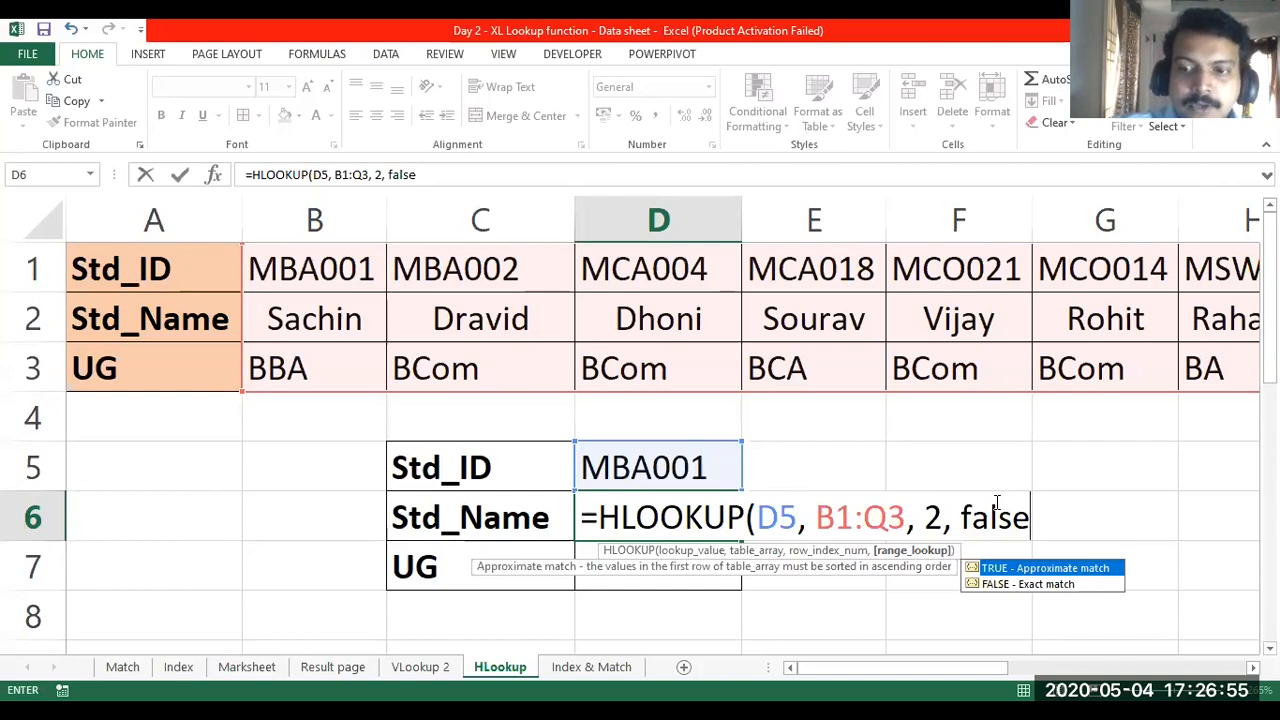
pyautogui.write(')')
pyautogui.press('Return')
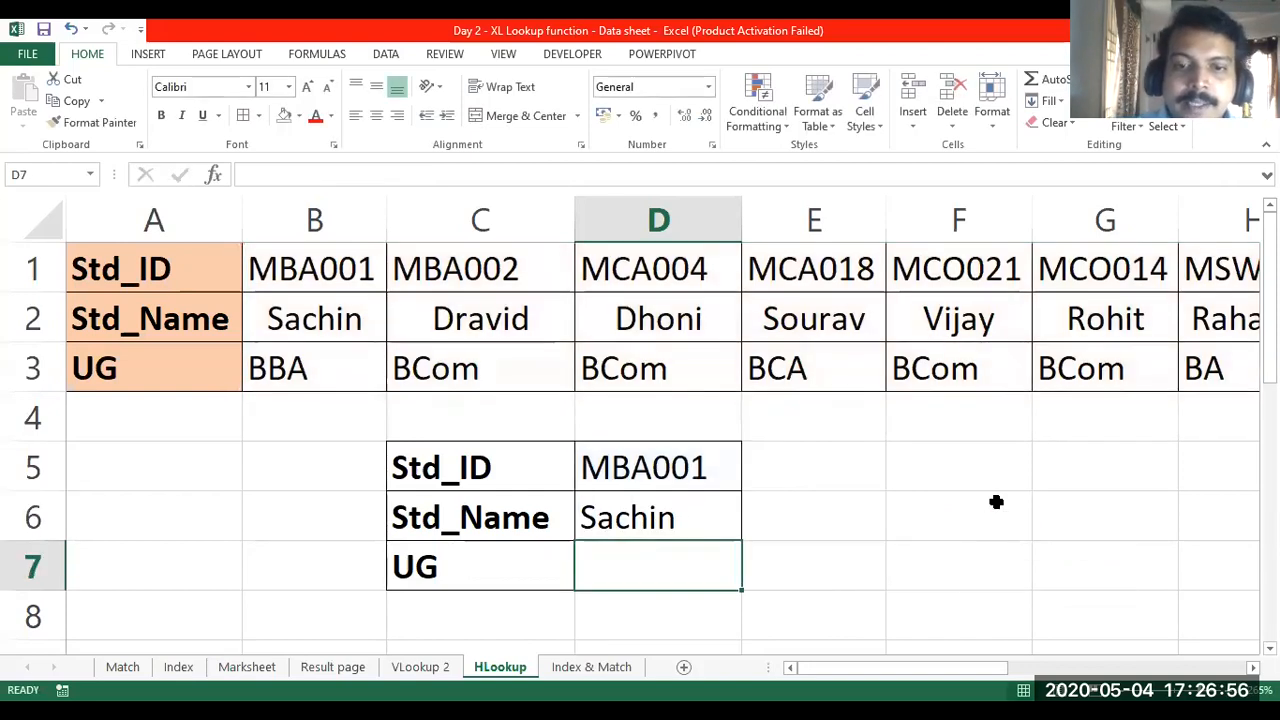
# - Try filling the HLOOKUP formula from D6 down to D7 and inspect the copied cell references
pyautogui.click(700, 525)
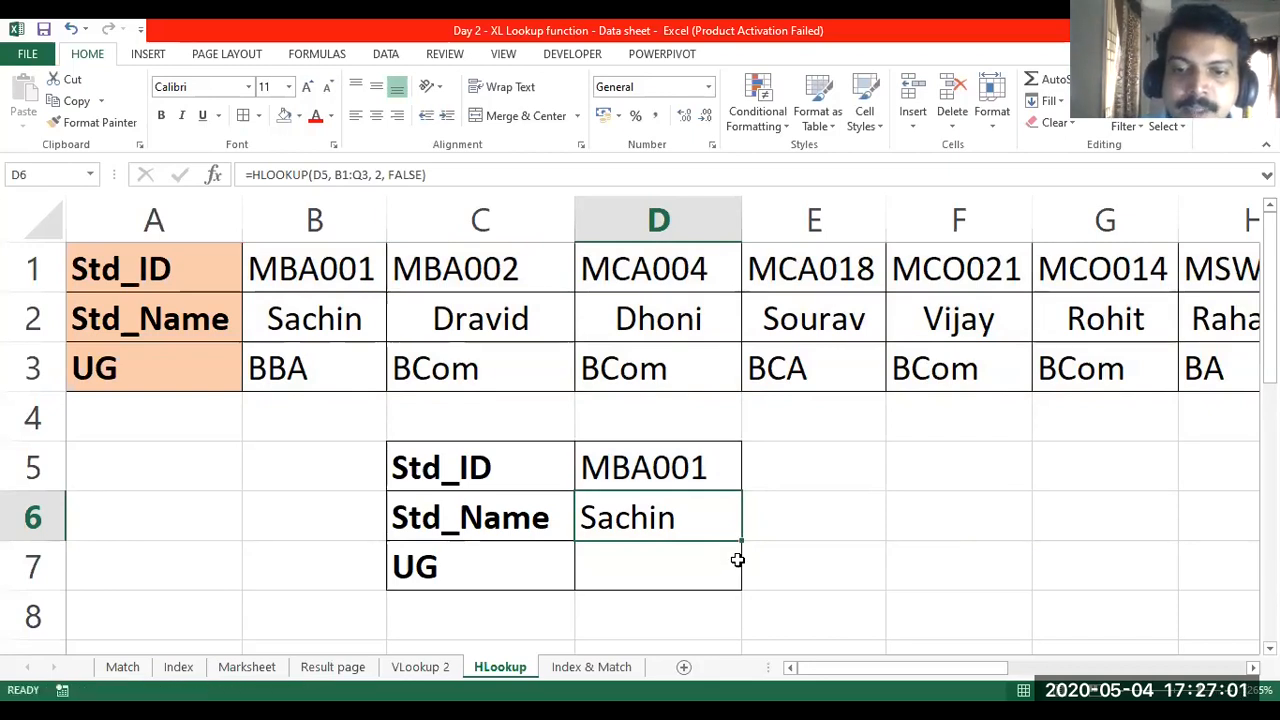
pyautogui.moveTo(737, 548); pyautogui.dragTo(737, 565)
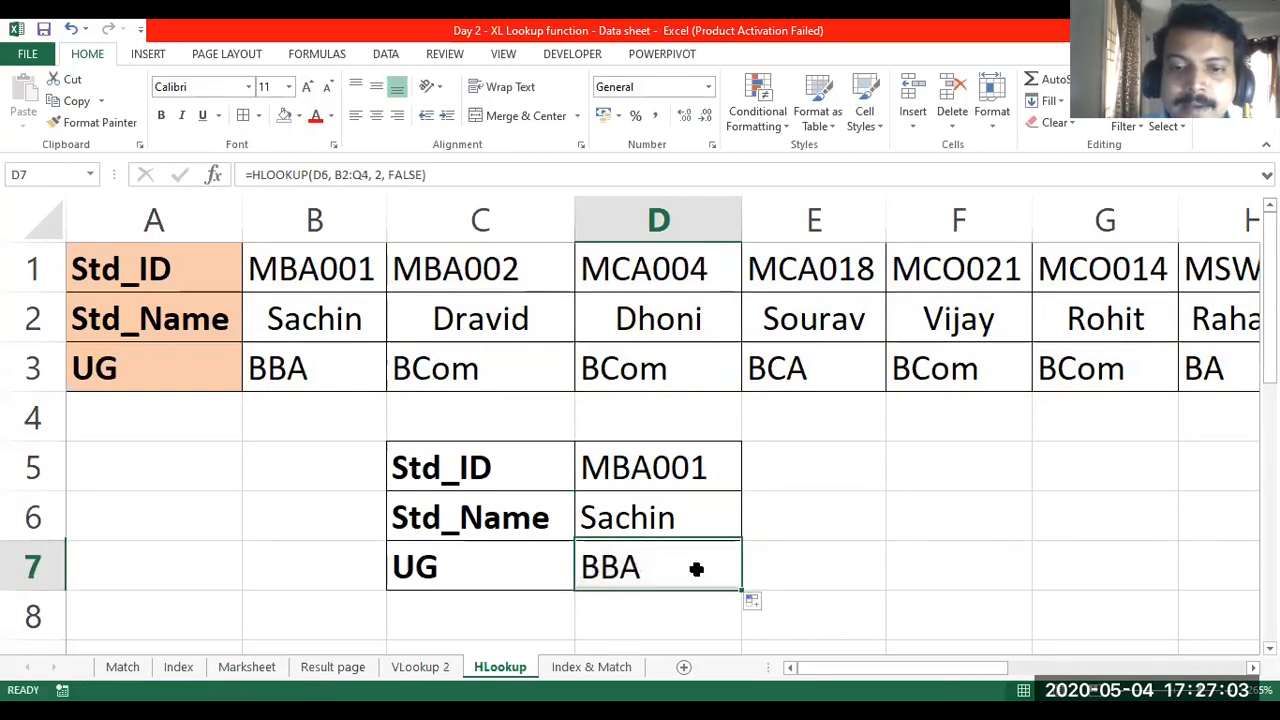
pyautogui.doubleClick(694, 574)
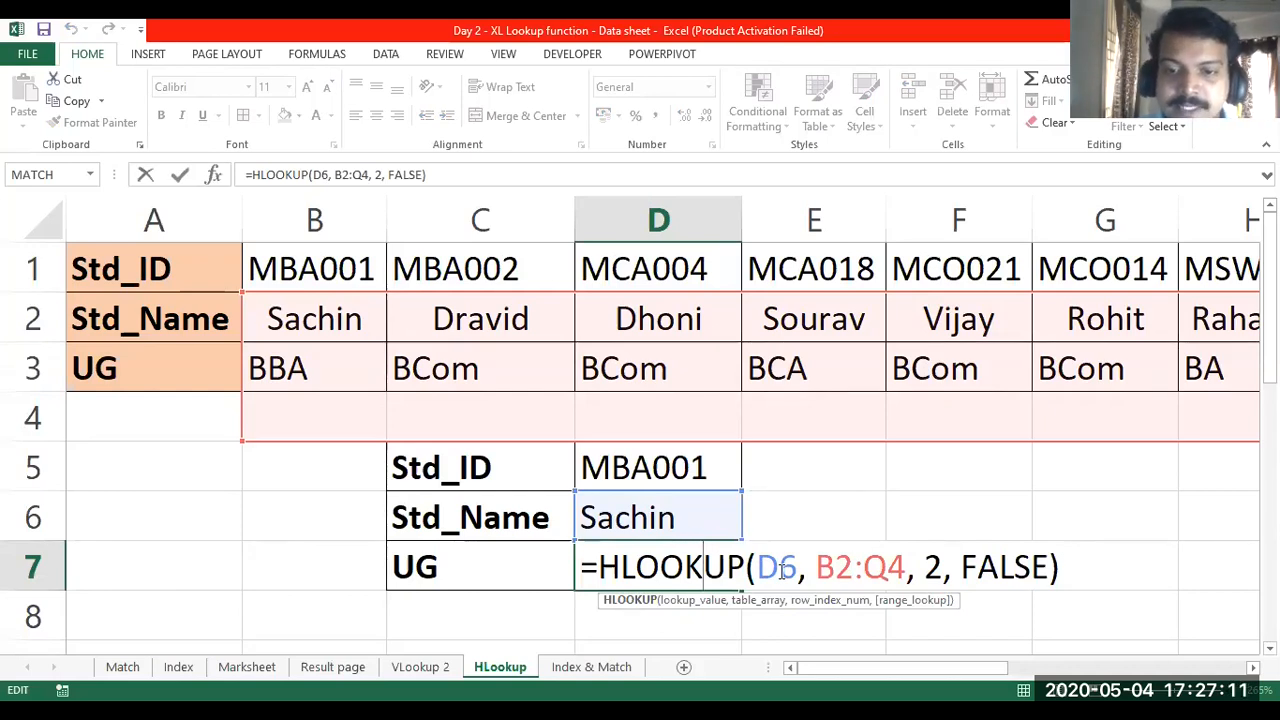
pyautogui.press('Return')
pyautogui.press('Up')
pyautogui.press('Up')
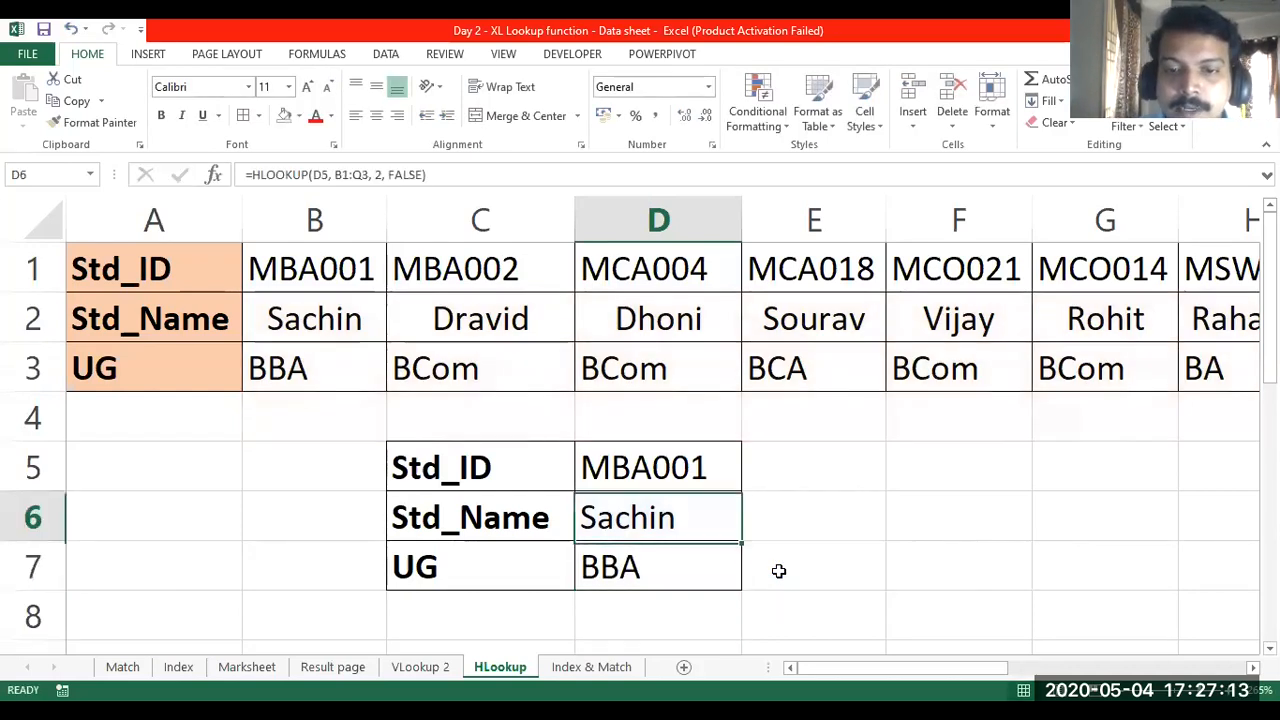
# - Compare the HLOOKUP references in D6 and D7, and clear the copied formula from D7
pyautogui.doubleClick(670, 512)
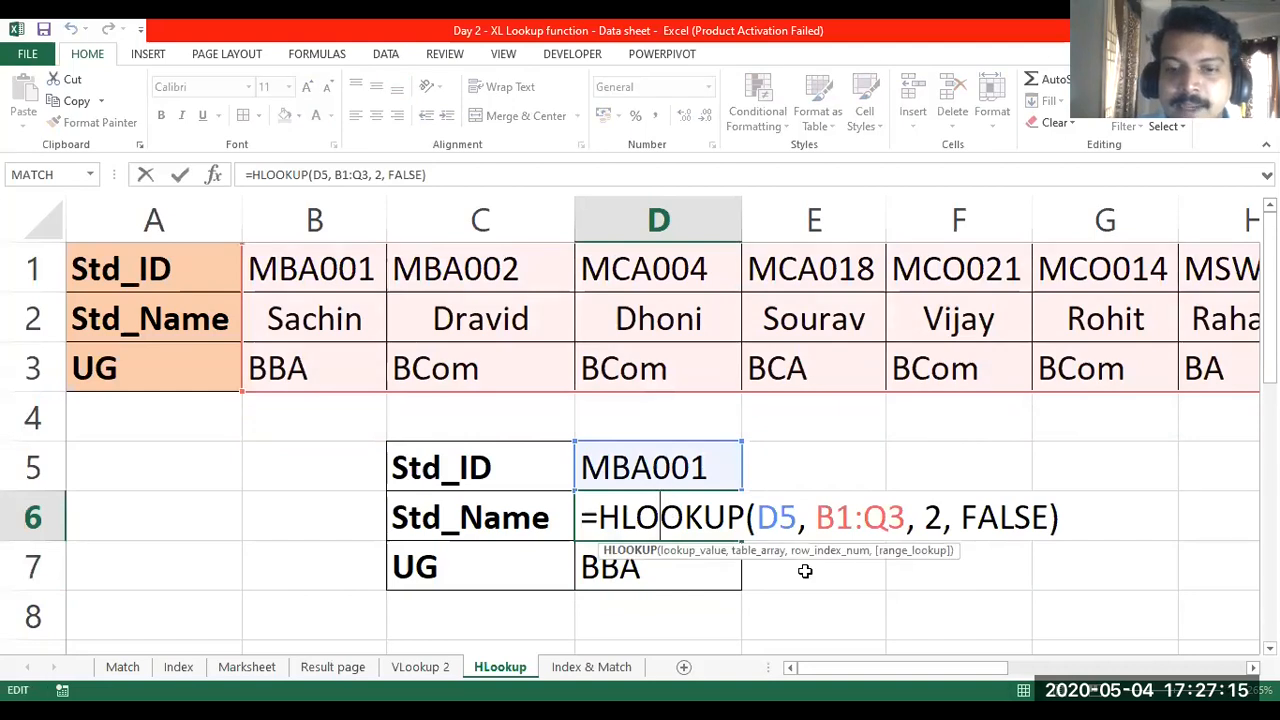
pyautogui.press('Return')
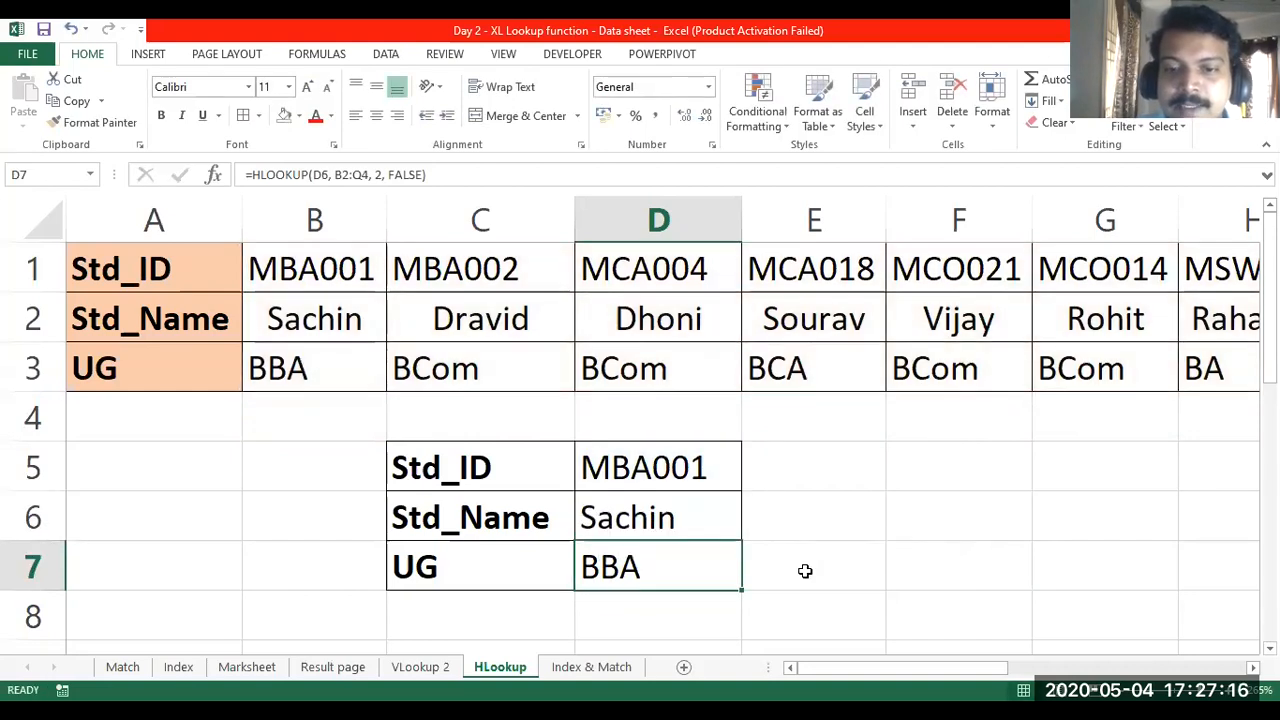
pyautogui.doubleClick(720, 568)
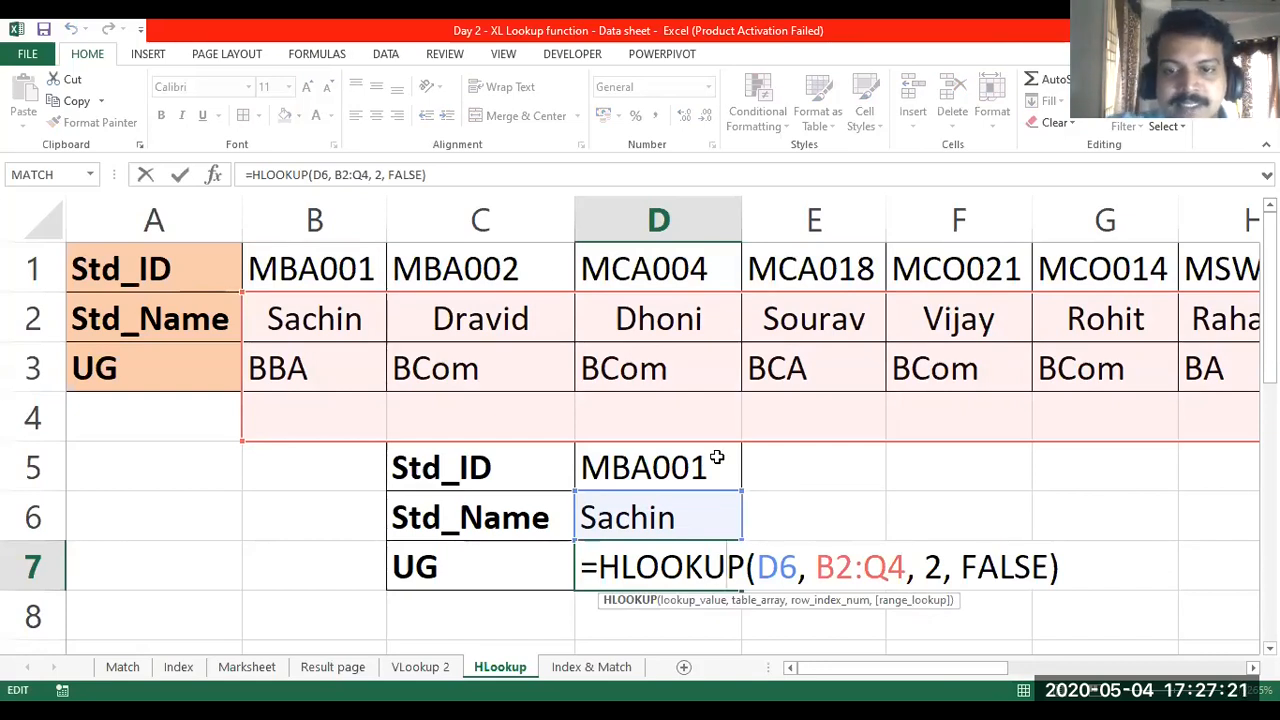
pyautogui.hotkey('ctrl', 'Return')
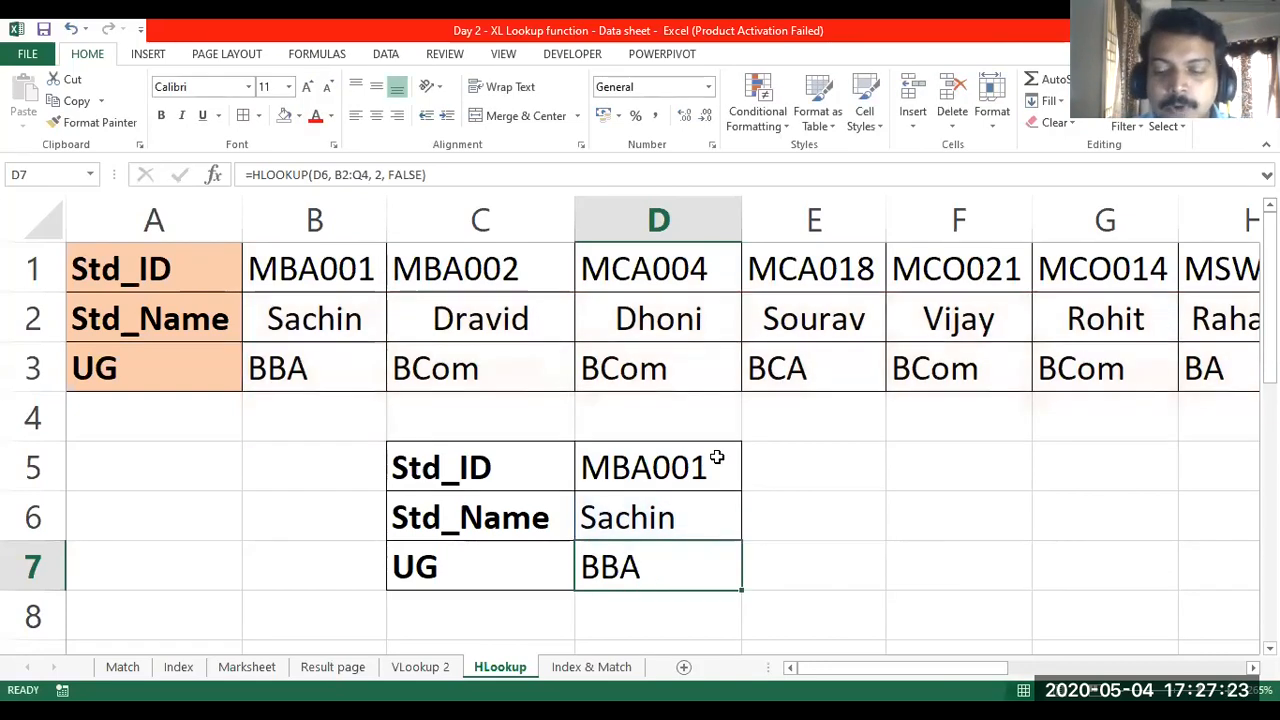
pyautogui.press('Delete')
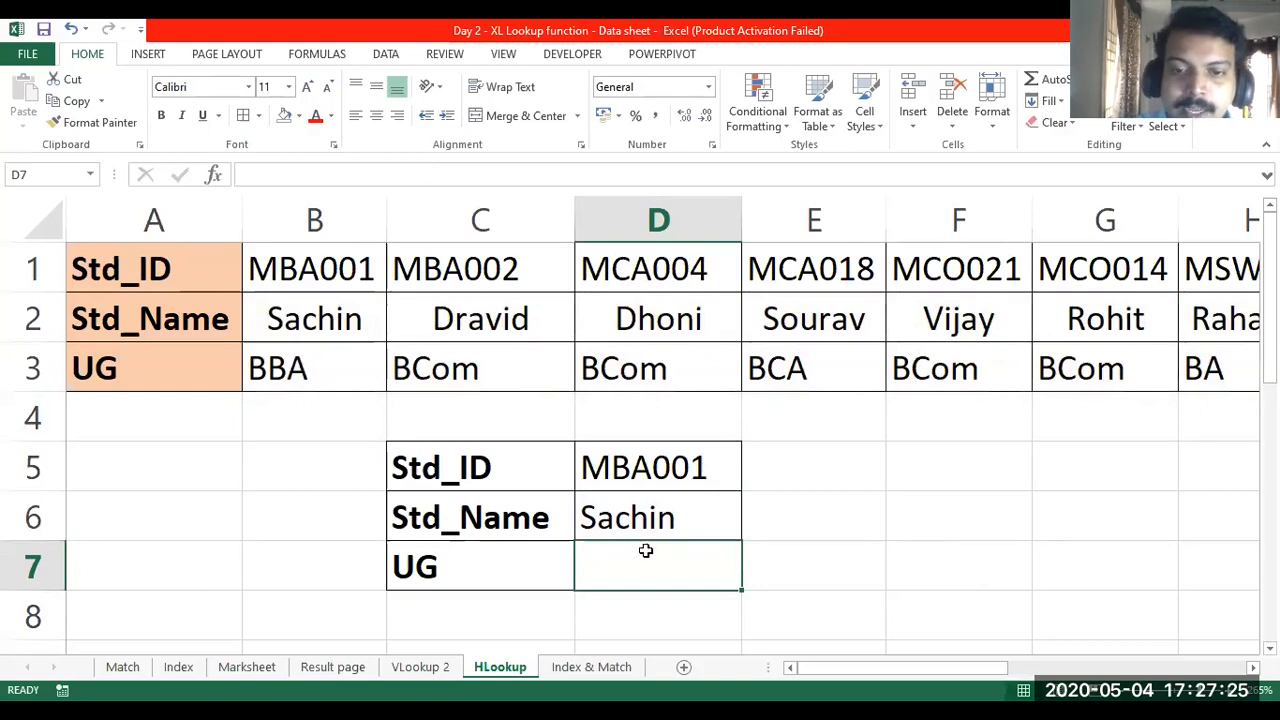
# - Make the lookup value in D6's HLOOKUP formula absolute as $D$5
pyautogui.click(654, 505)
pyautogui.doubleClick(668, 518)
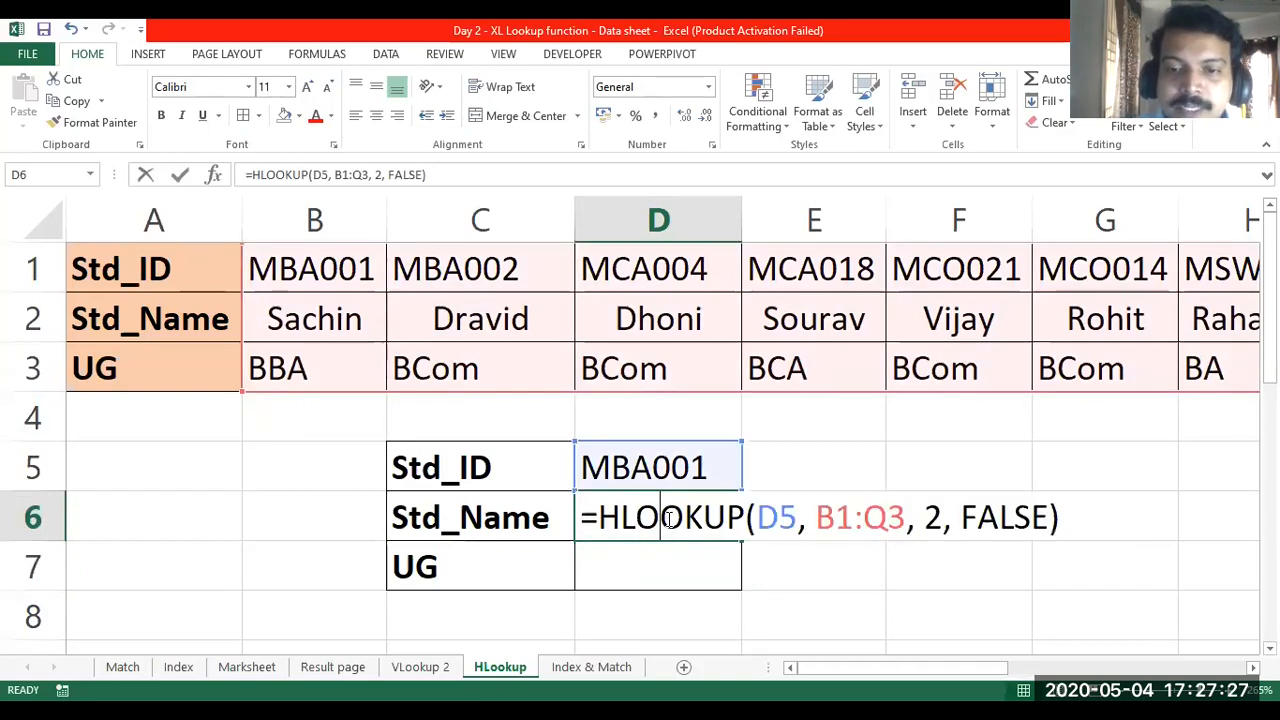
pyautogui.click(757, 530)
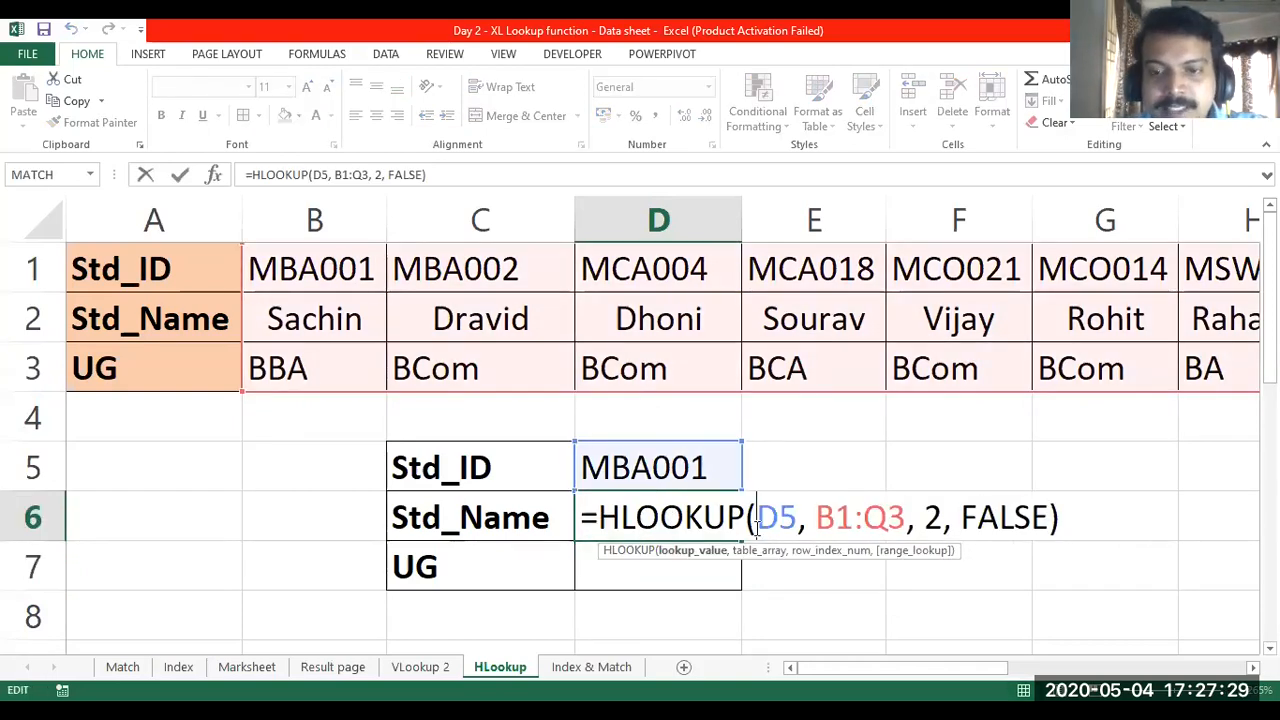
pyautogui.write('$')
pyautogui.press('Right')
pyautogui.write('$')
pyautogui.press('Right')
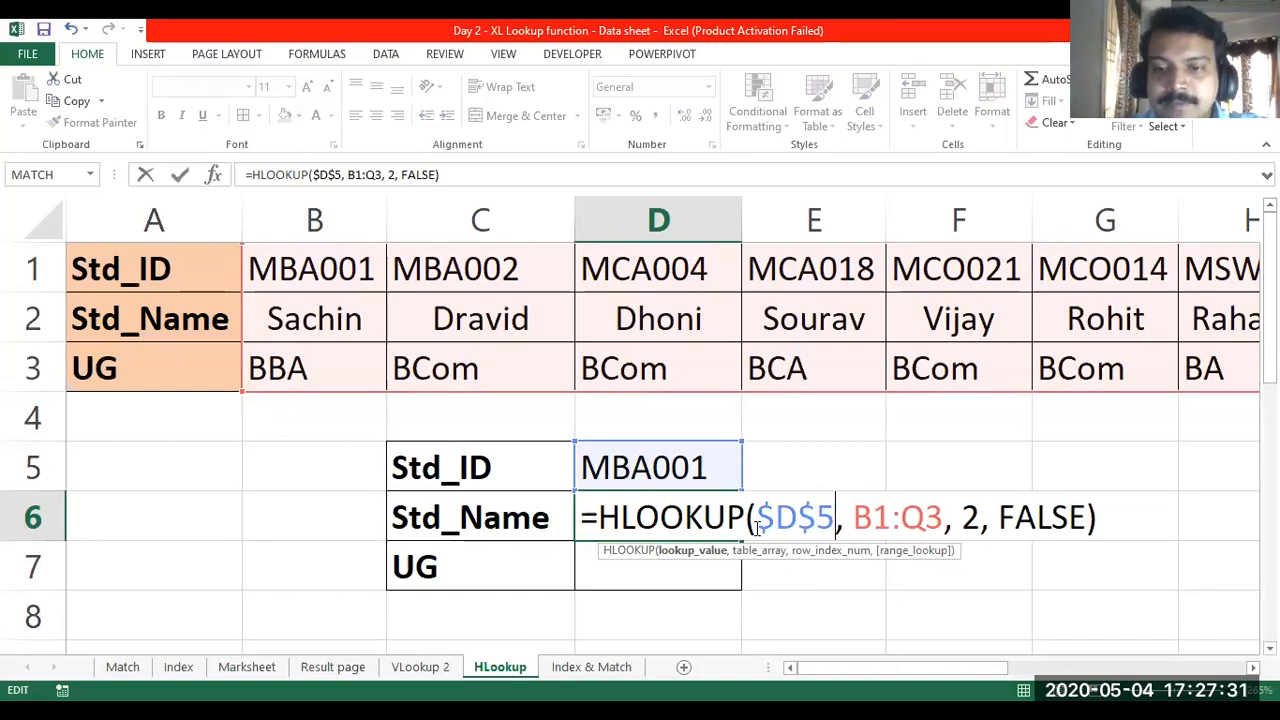
# - Make the table range in D6's HLOOKUP formula absolute as $B$1:$Q$3
pyautogui.press('Right')
pyautogui.press('Right')
pyautogui.write('$')
pyautogui.press('Right')
pyautogui.write('$')
pyautogui.press('Right')
pyautogui.press('Right')
pyautogui.write('$')
pyautogui.press('Right')
pyautogui.write('$')
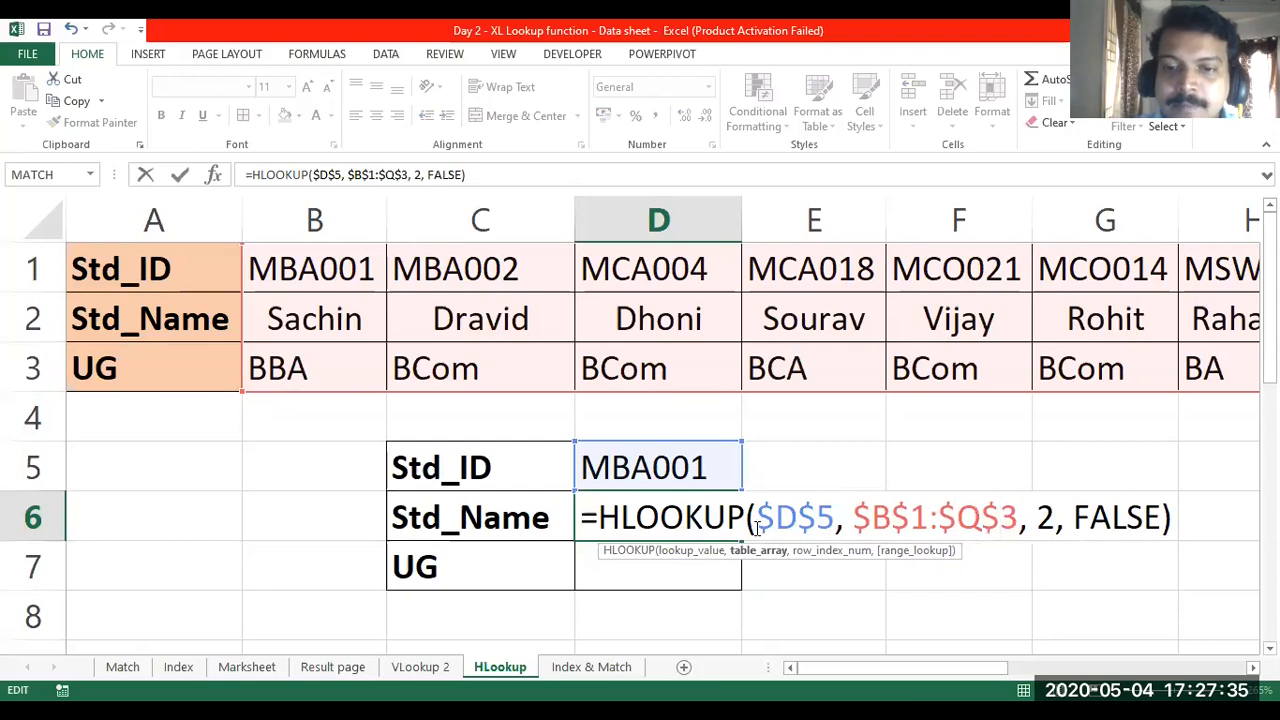
pyautogui.press('Return')
# - Fill the HLOOKUP formula with absolute references from D6 down to the UG cell D7
pyautogui.click(715, 515)
pyautogui.moveTo(740, 538); pyautogui.dragTo(714, 560)
pyautogui.click(686, 550)
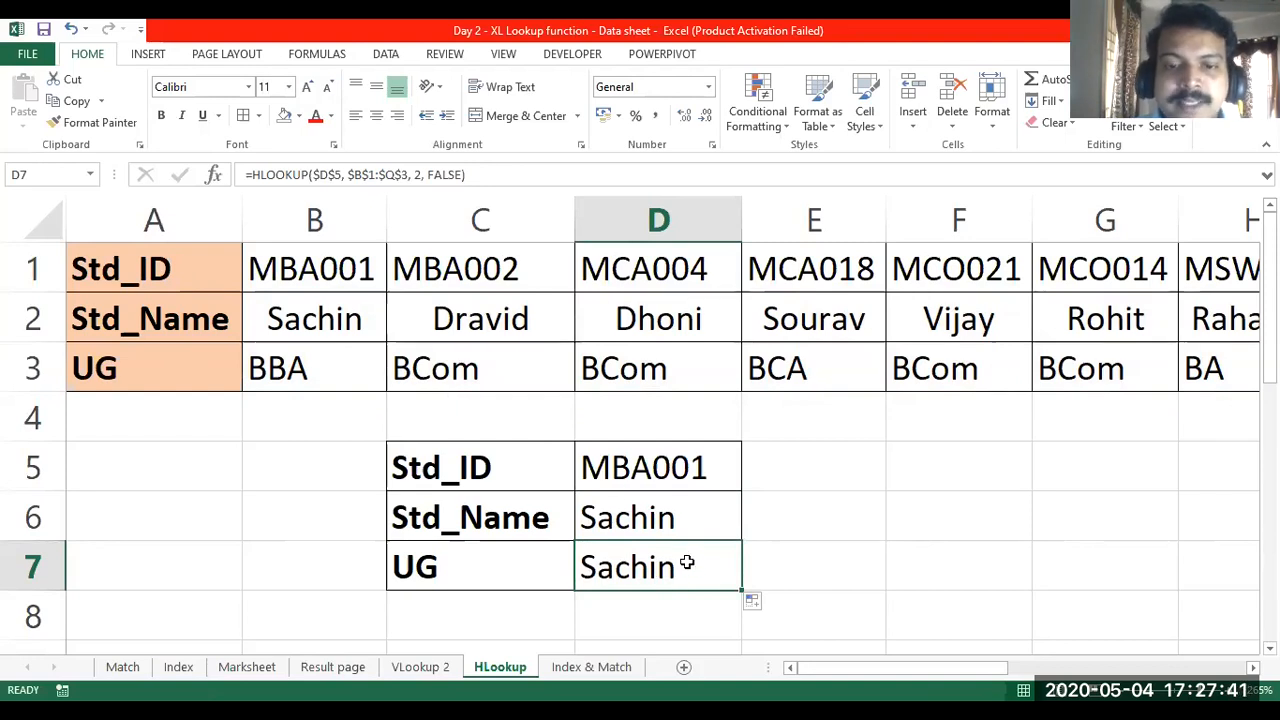
# - Set the row index in D7's HLOOKUP formula to 3 to return the UG degree
pyautogui.press('F2')
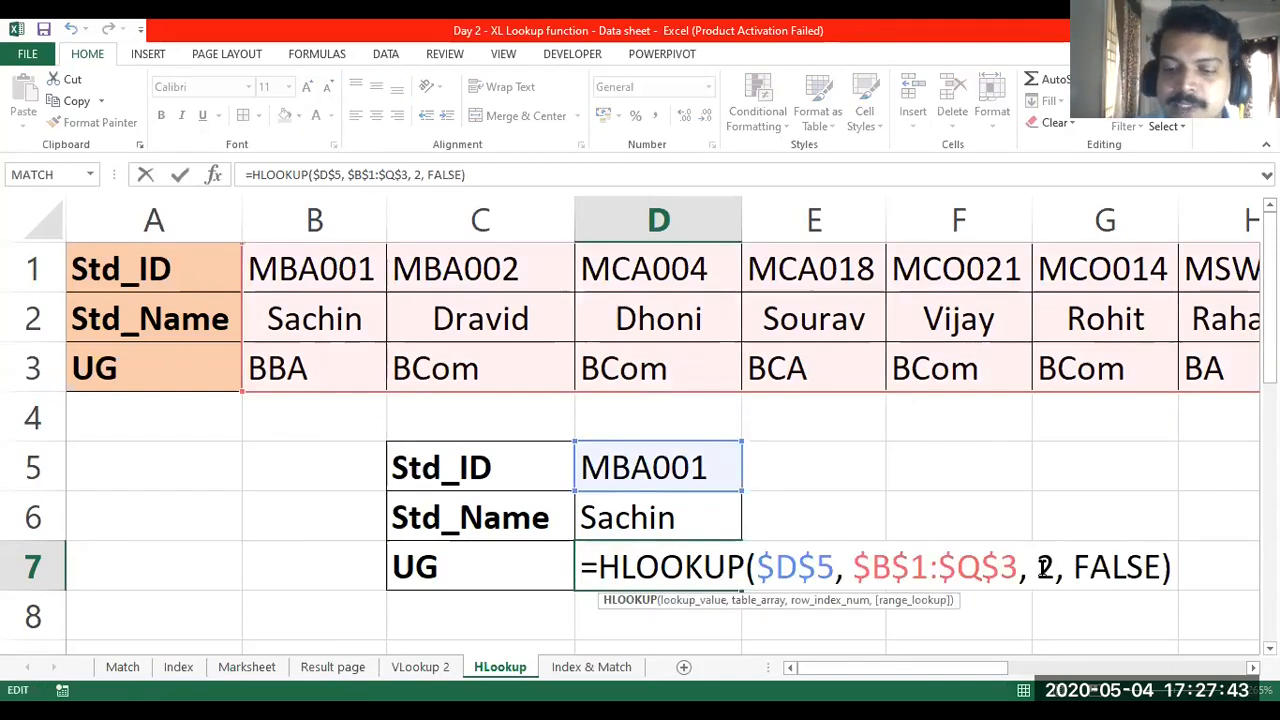
pyautogui.click(1043, 567)
pyautogui.press('BackSpace')
pyautogui.write('3')
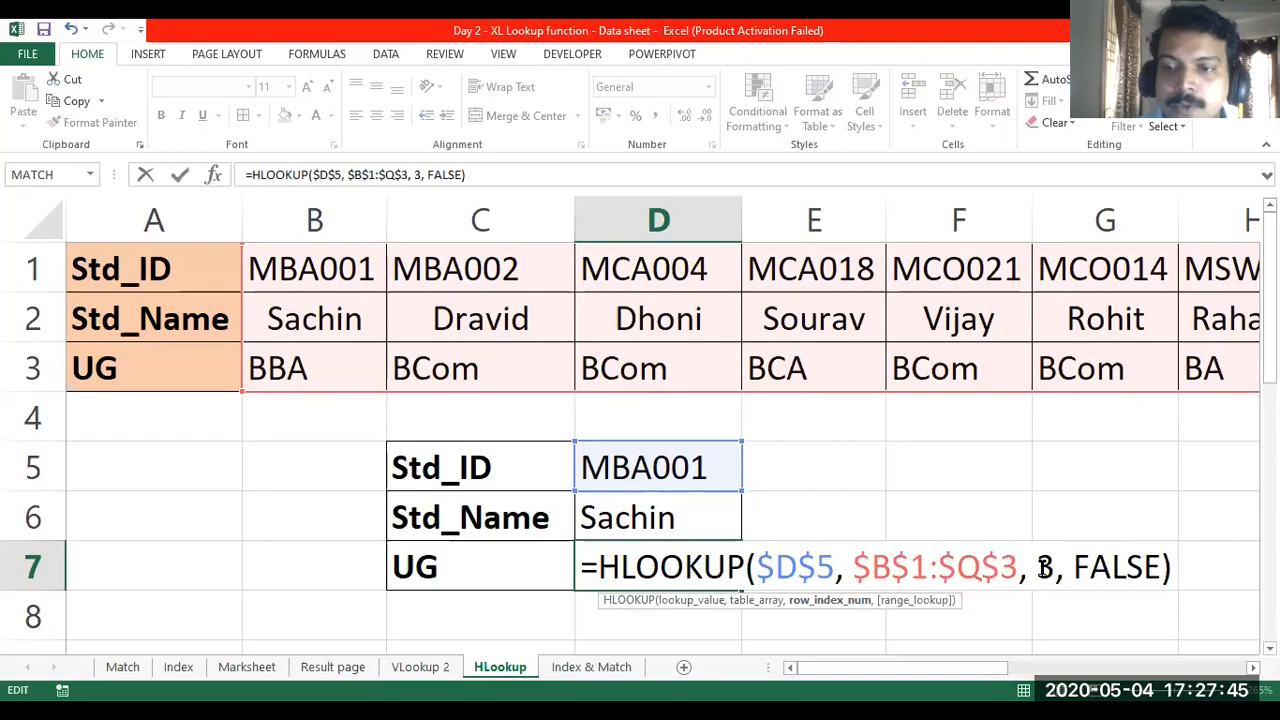
pyautogui.press('Return')
pyautogui.click(668, 568)
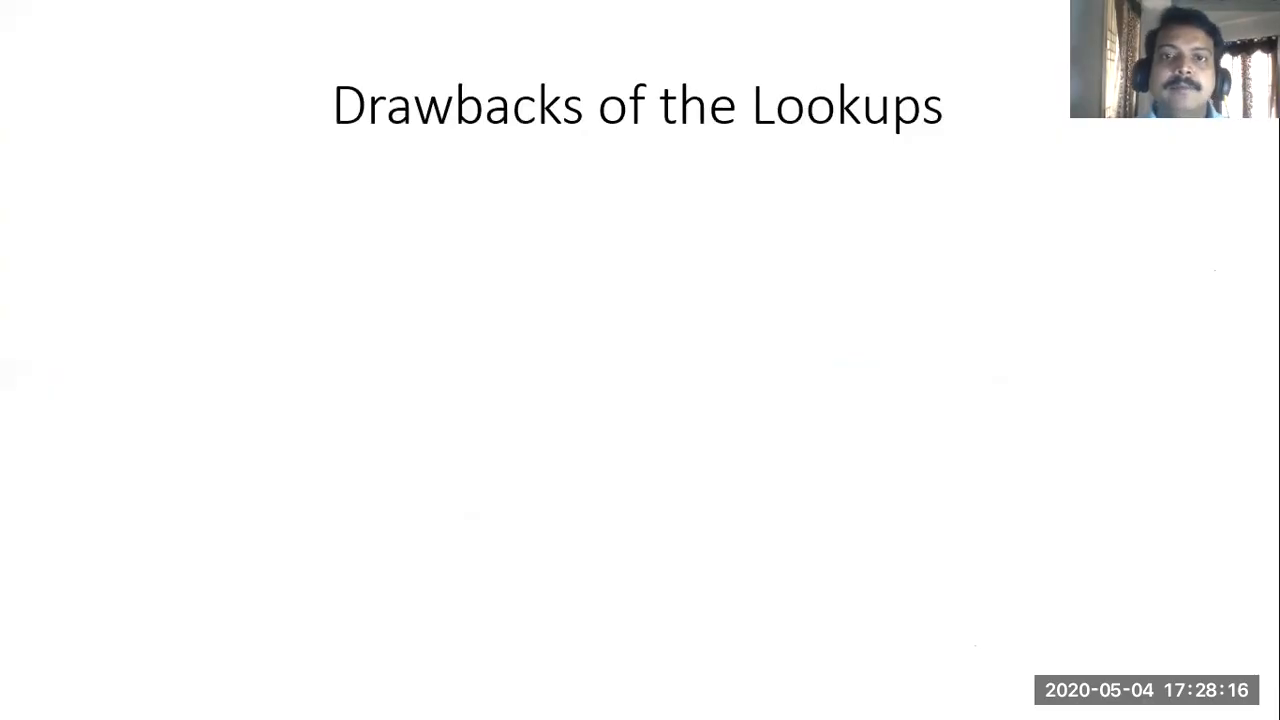
pyautogui.press('Right')
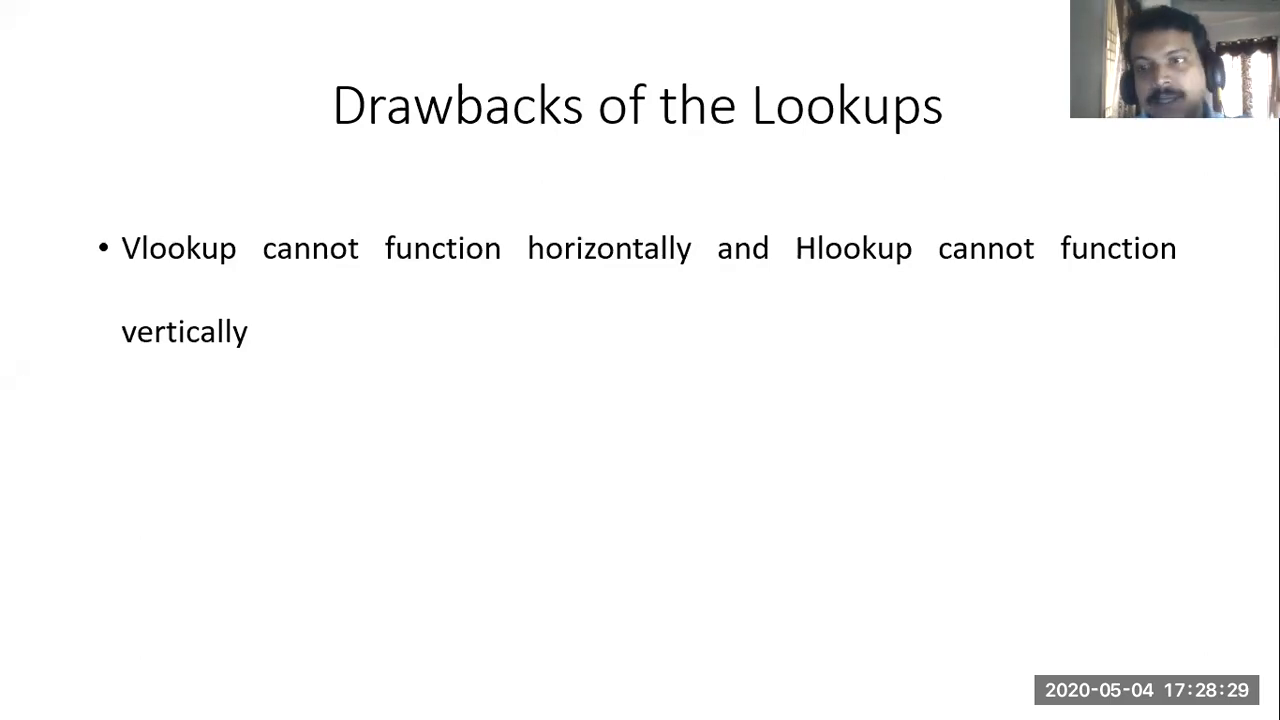
pyautogui.press('Right')
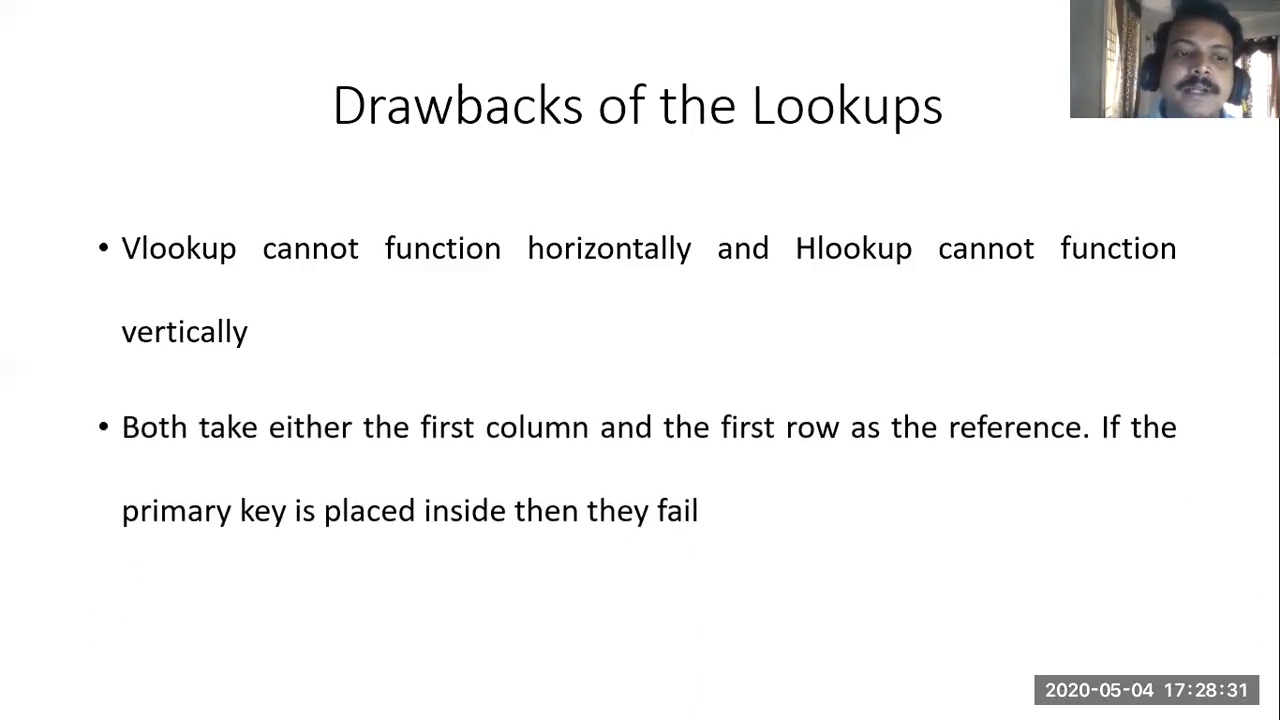
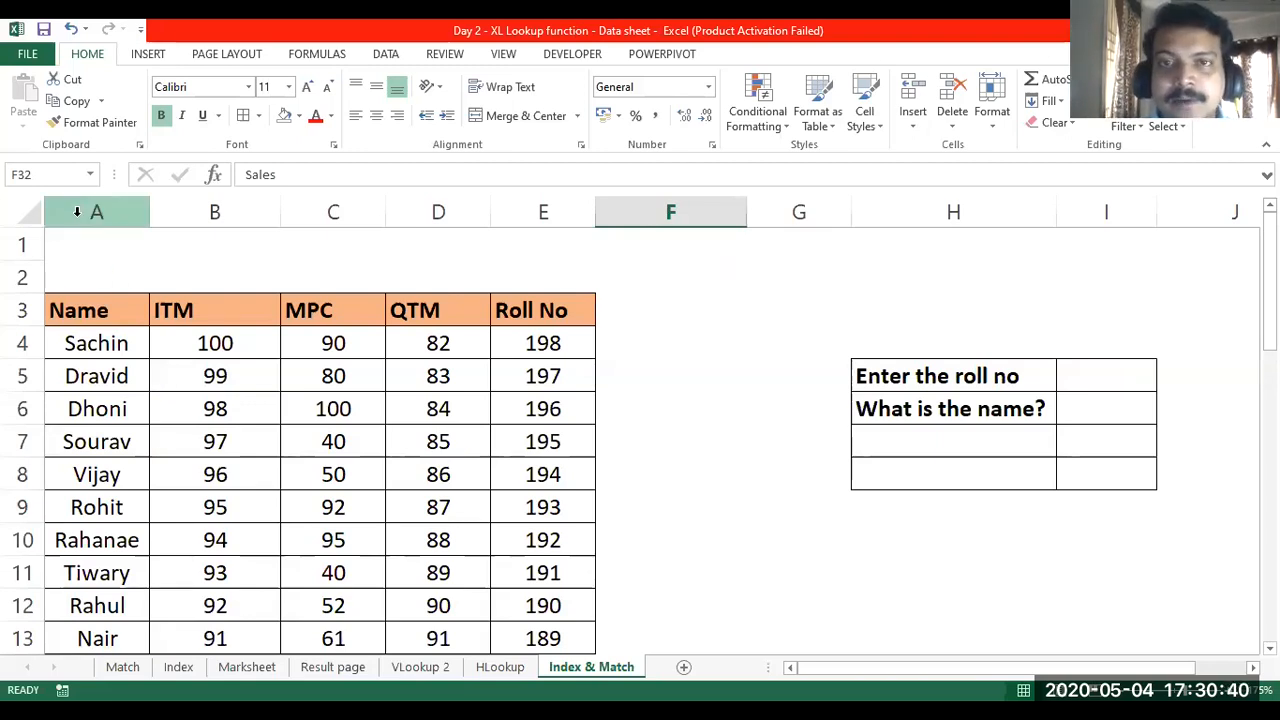
# - Examine where the Roll No column sits in the marks table on the Index & Match sheet
pyautogui.click(535, 212)
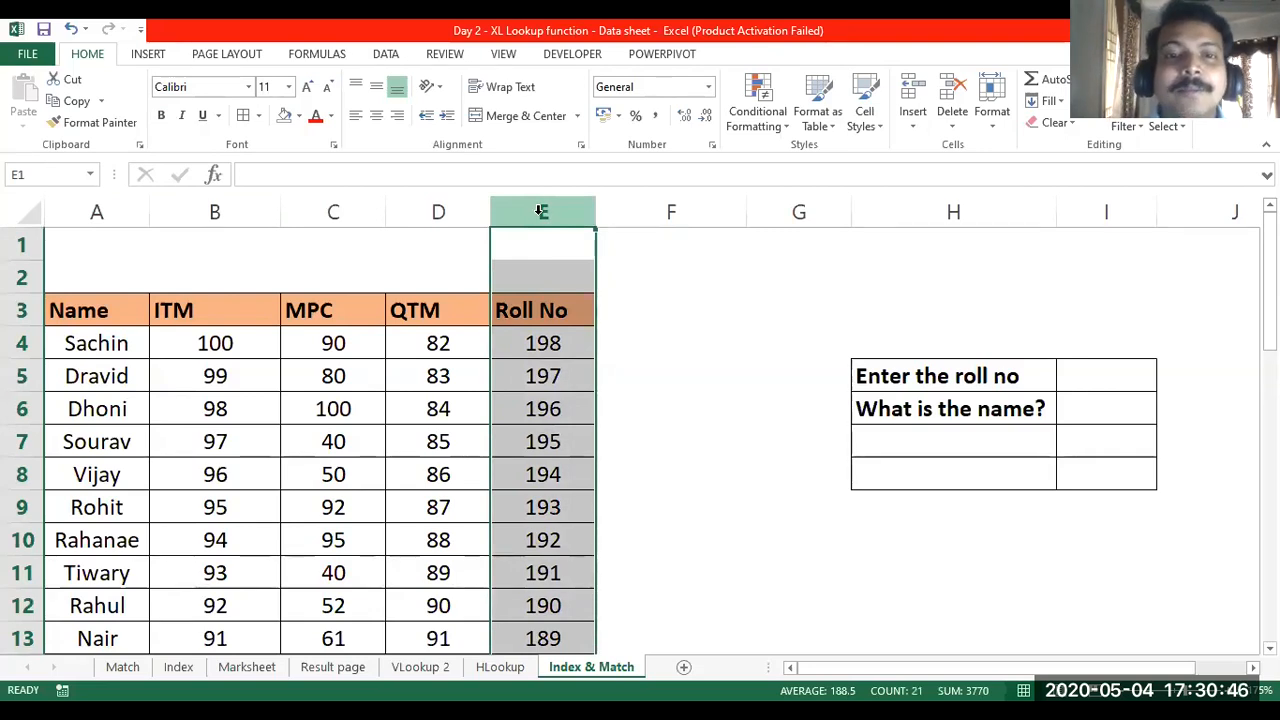
# - Enter 197 as the roll number in I5 beside "Enter the roll no"
pyautogui.click(572, 310)
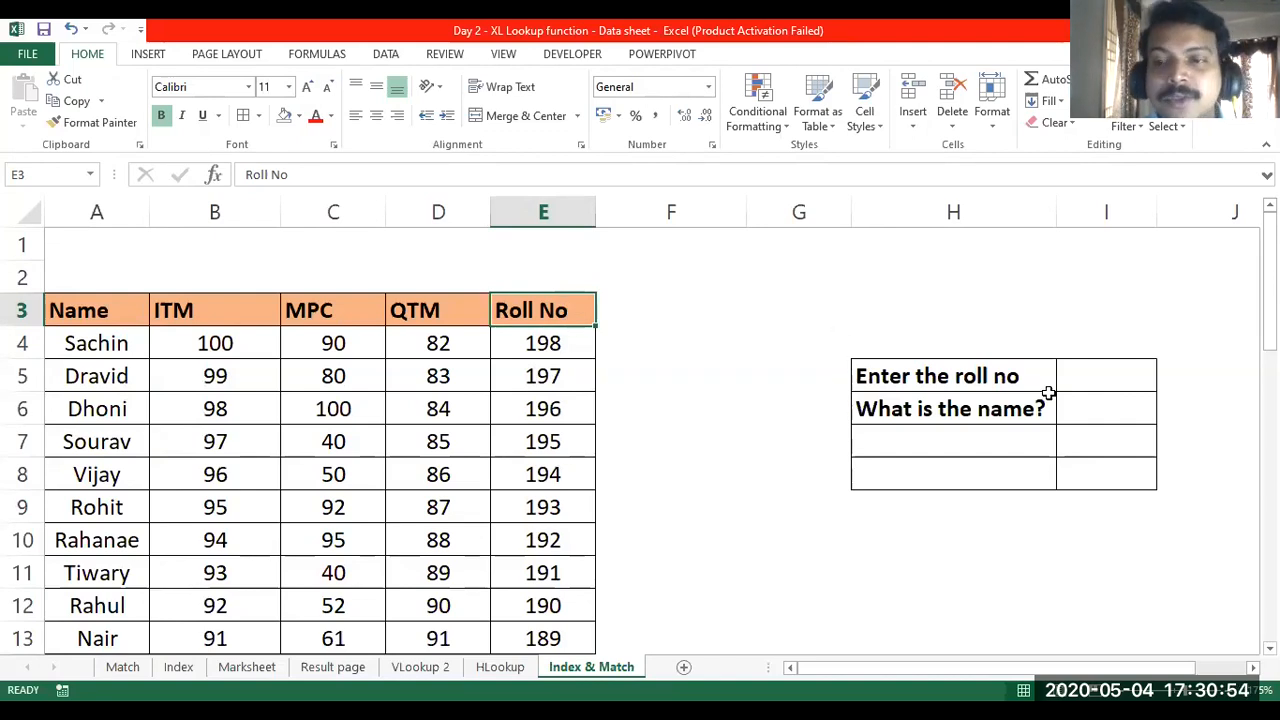
pyautogui.click(1088, 371)
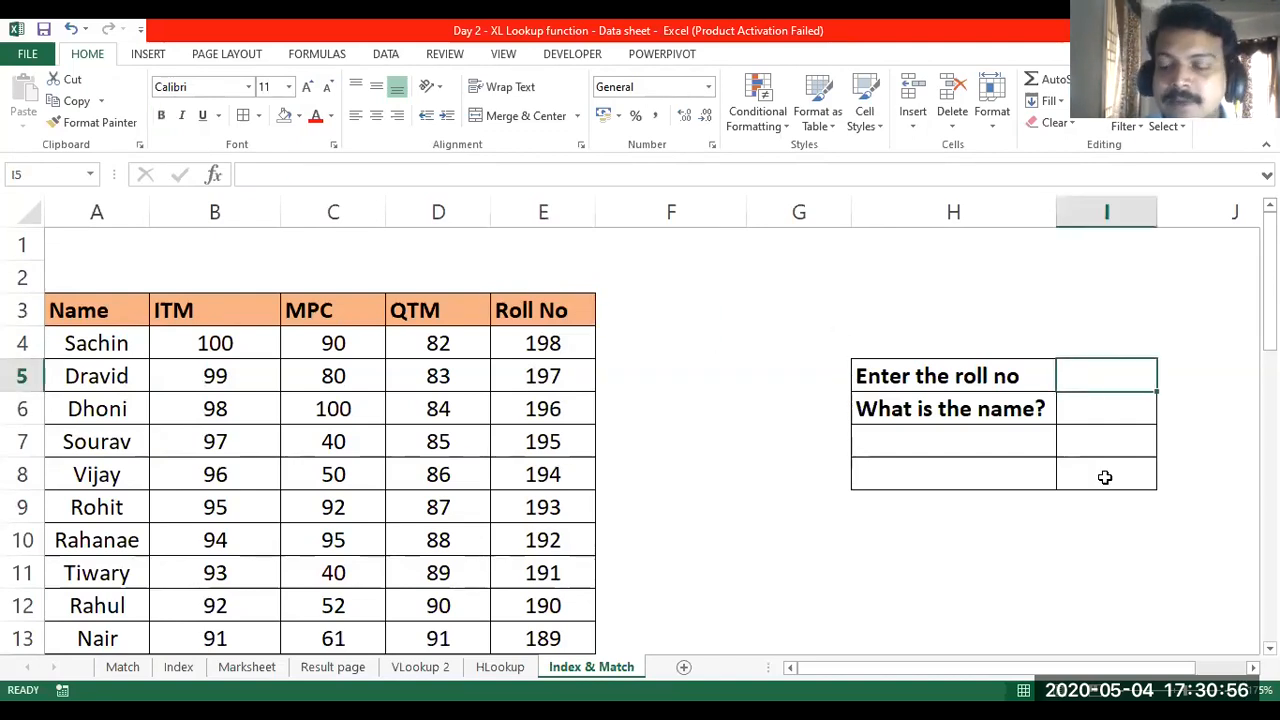
pyautogui.write('197')
pyautogui.press('Return')
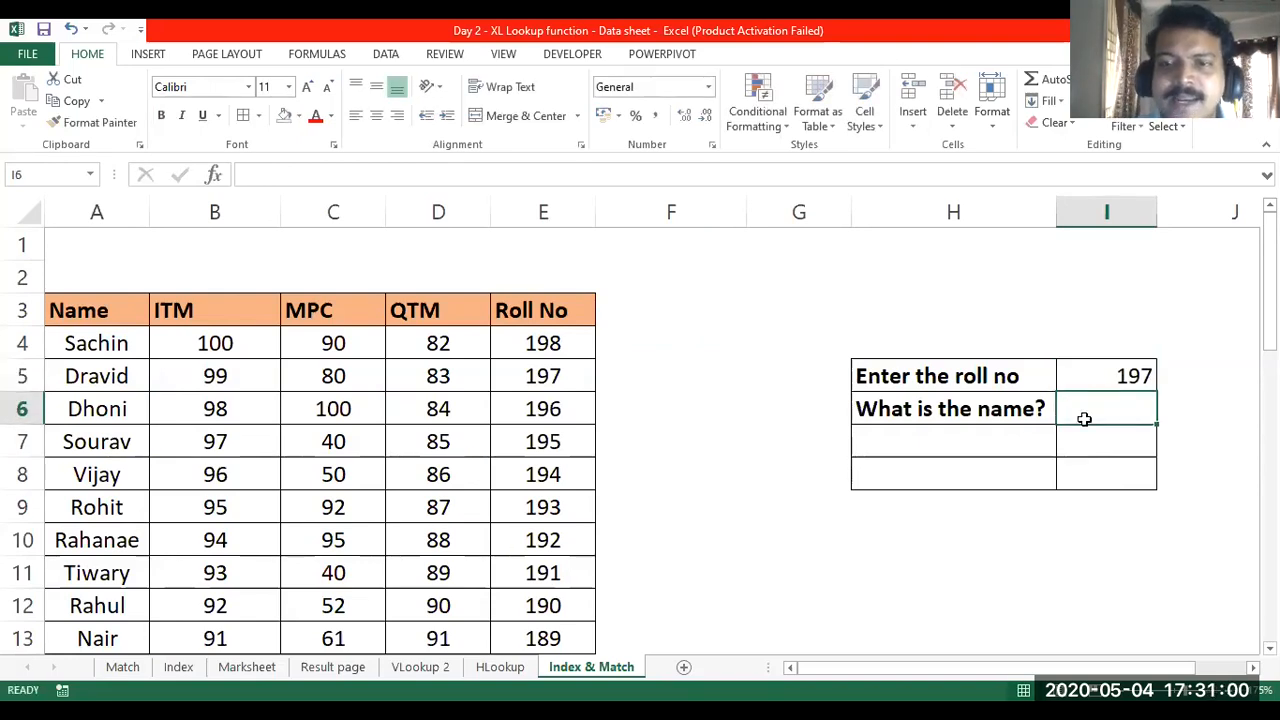
# - Label the two empty rows below "What is the name?" as ITM in H7 and MPC in H8
pyautogui.click(1028, 428)
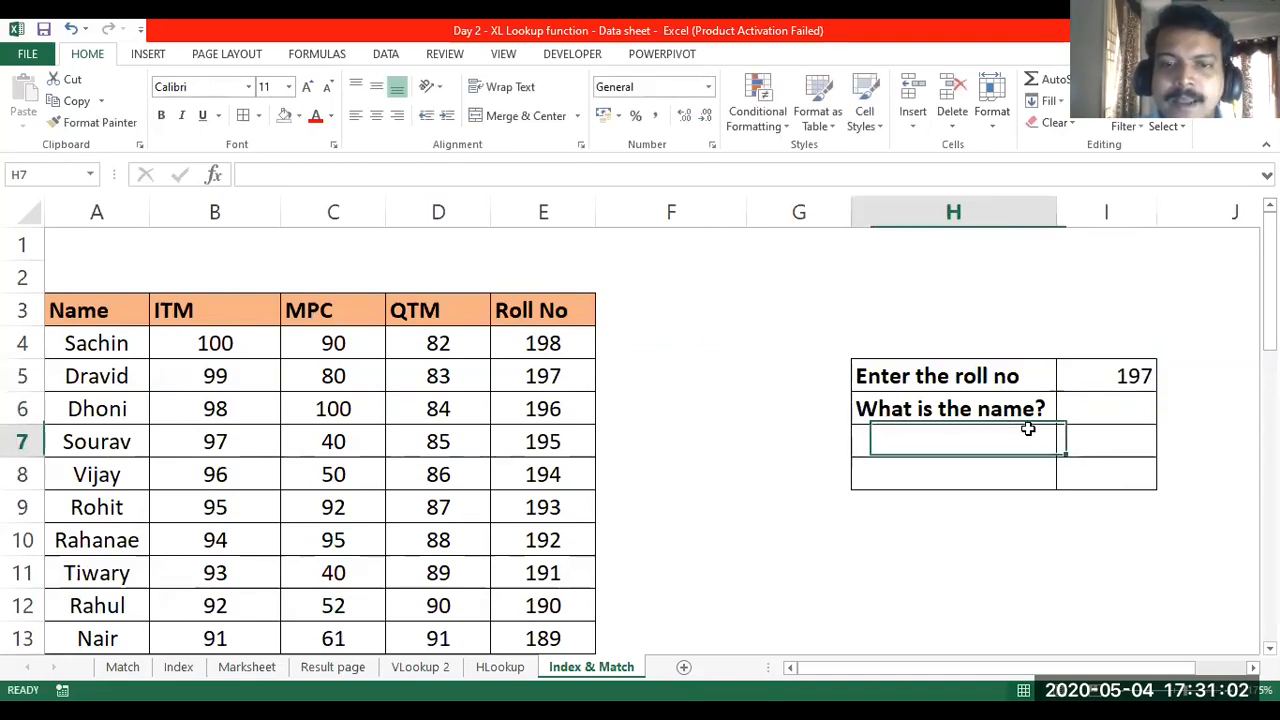
pyautogui.write('ITM')
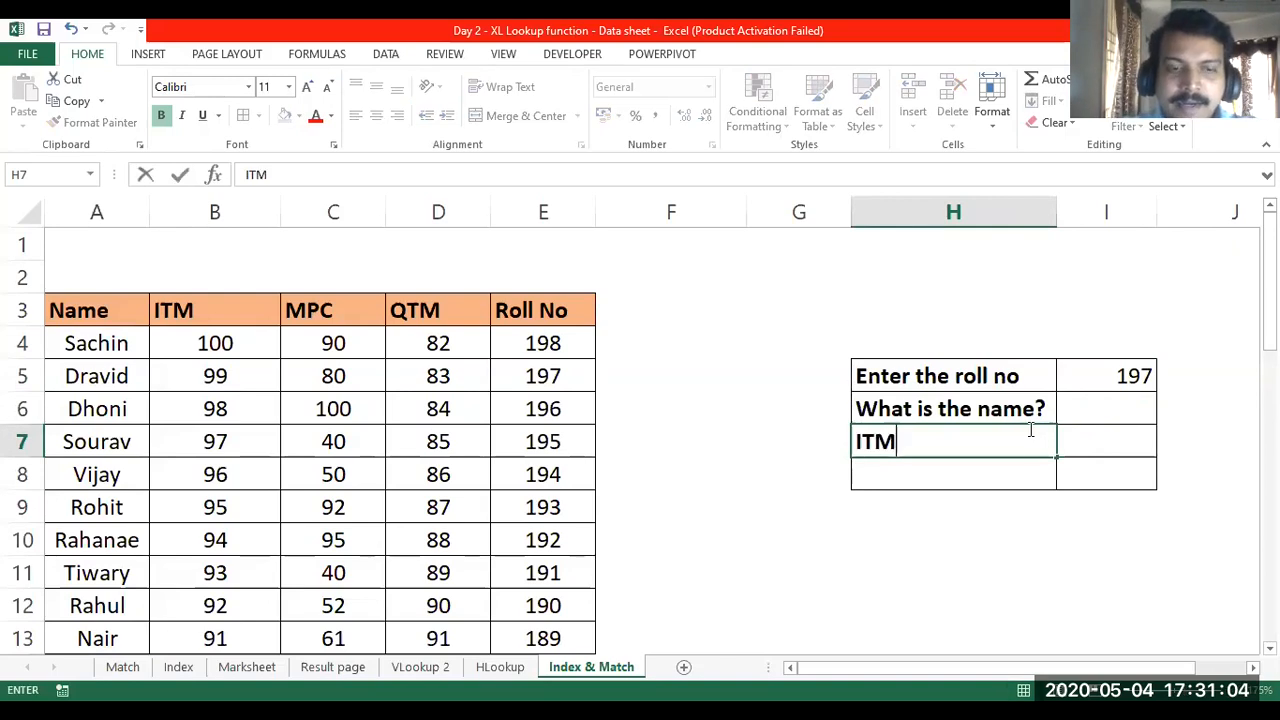
pyautogui.press('Return')
pyautogui.write('MPC')
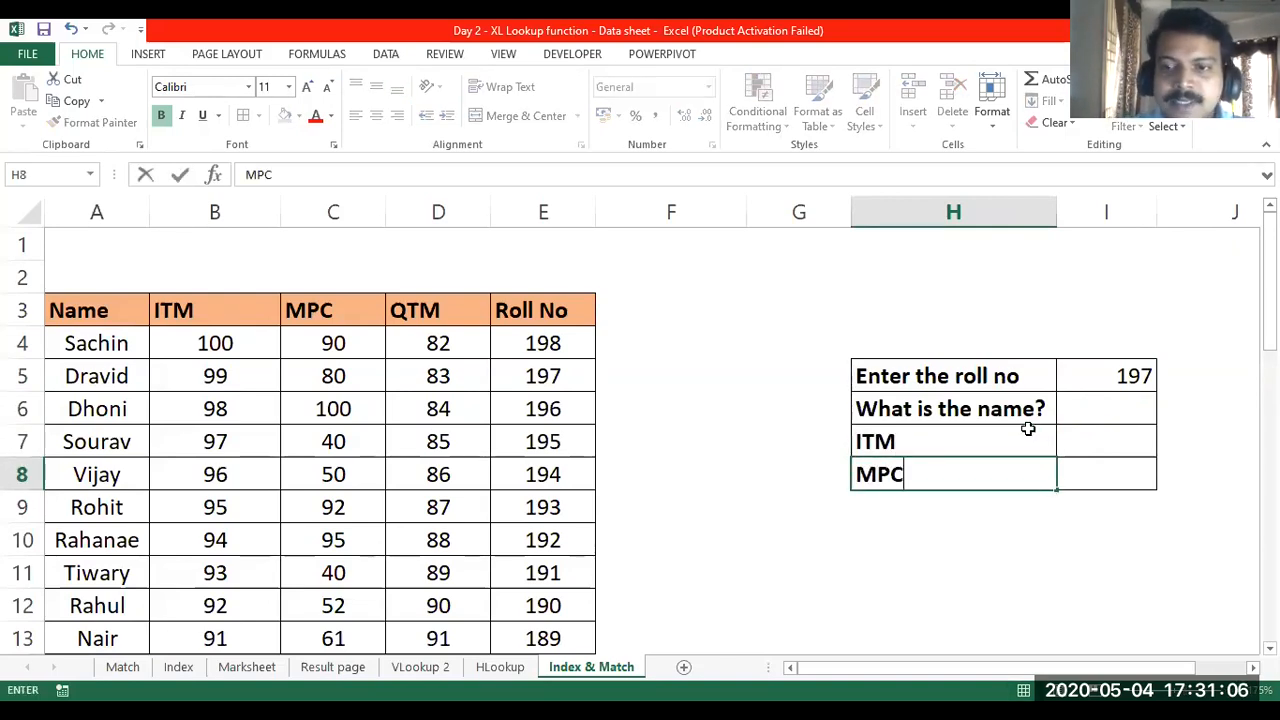
pyautogui.click(1112, 411)
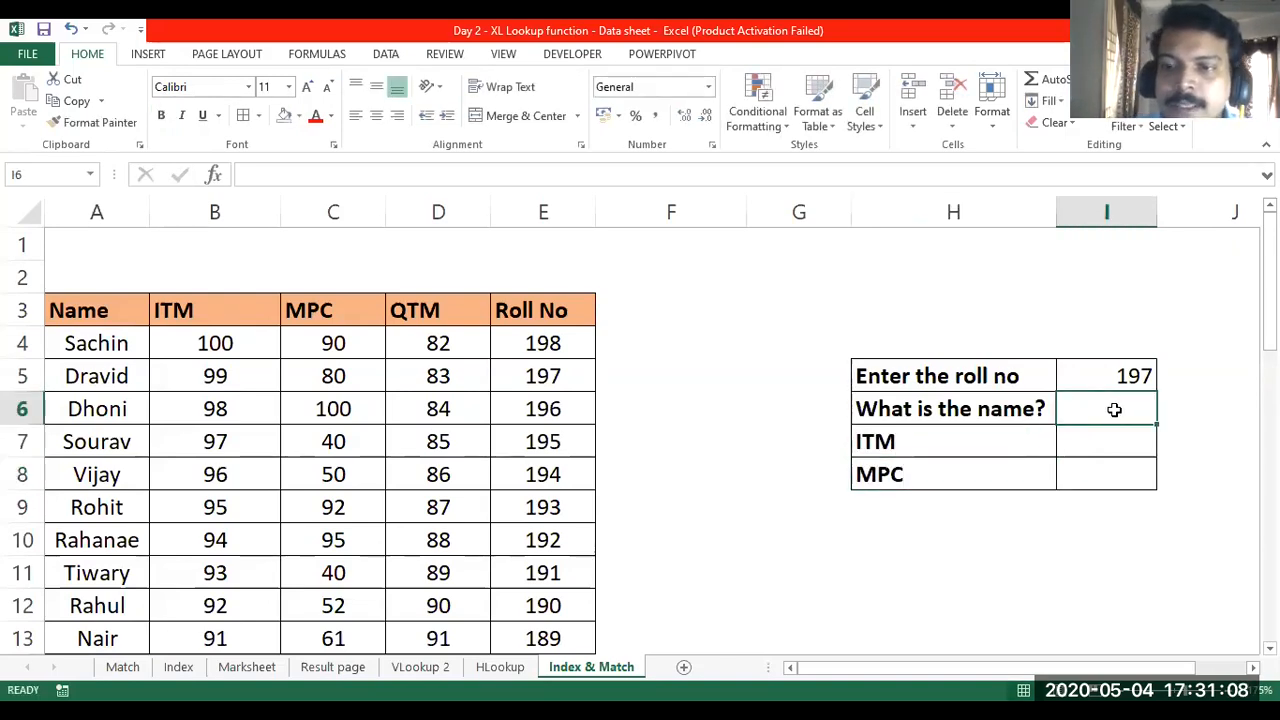
pyautogui.write('=')
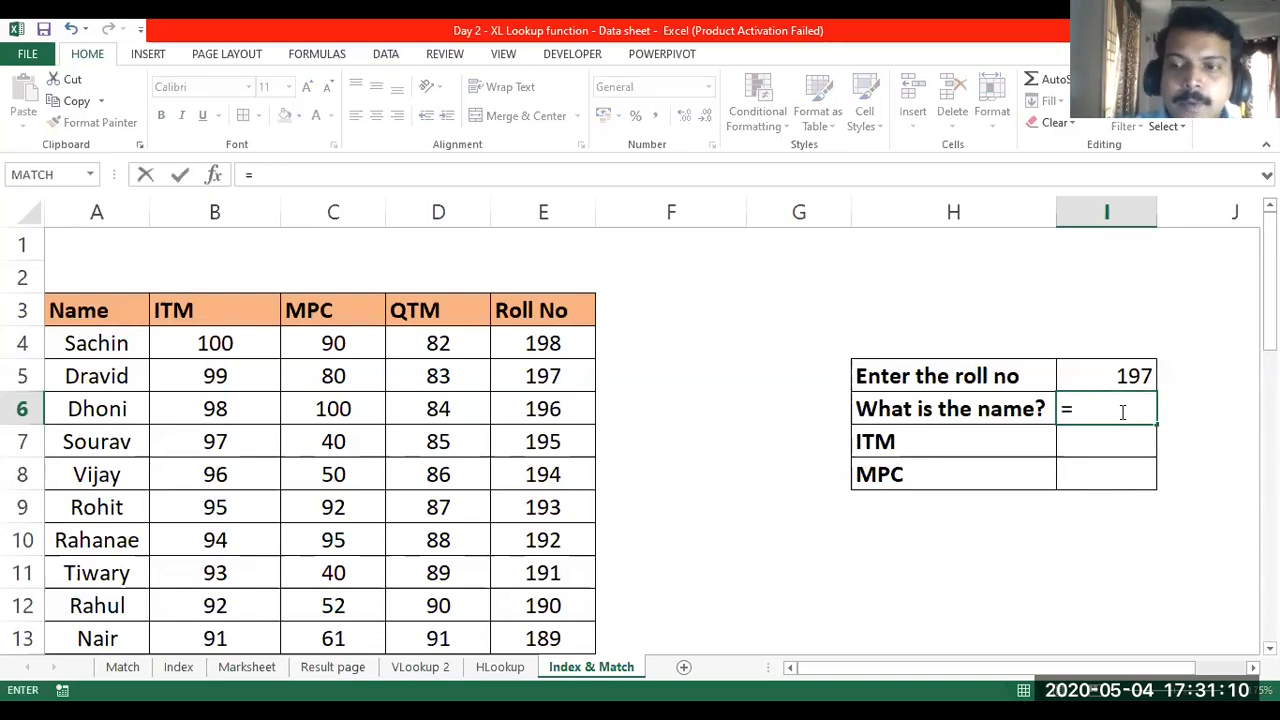
pyautogui.press('Escape')
pyautogui.press('Return')
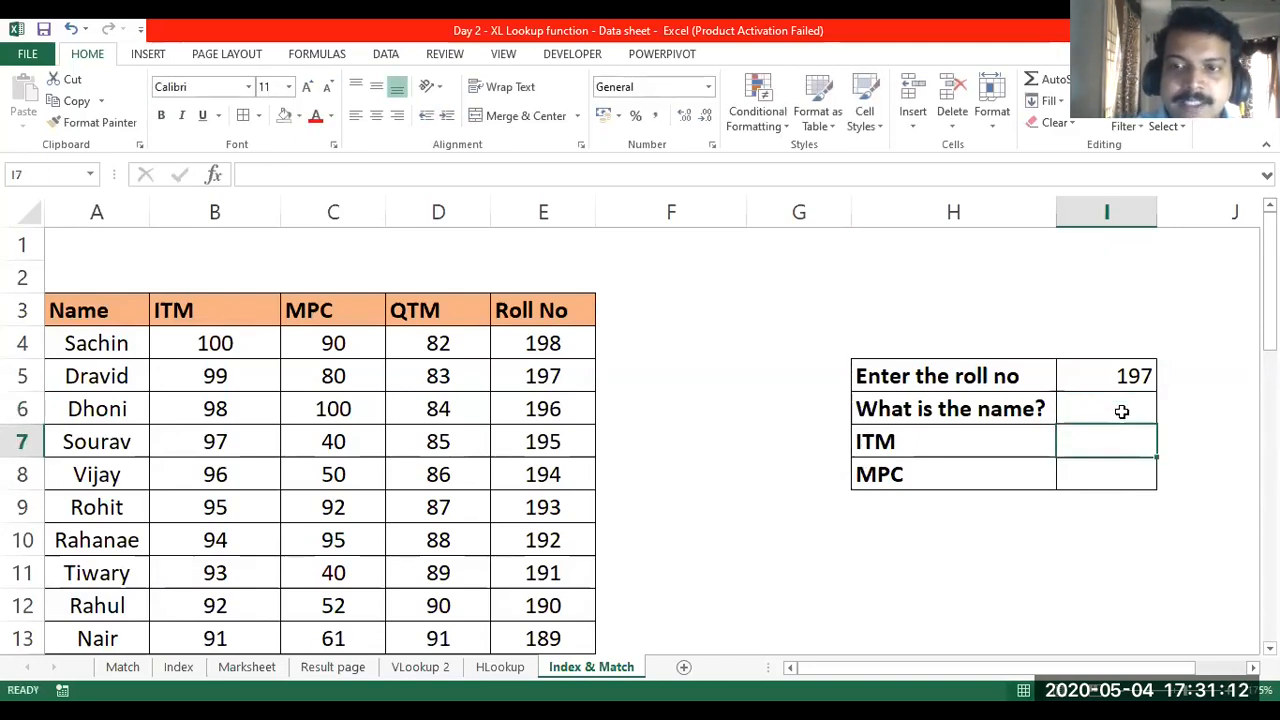
pyautogui.press('Right')
# - Begin an INDEX formula in I6 beside "What is the name?"
pyautogui.scroll(4, 1122, 412)
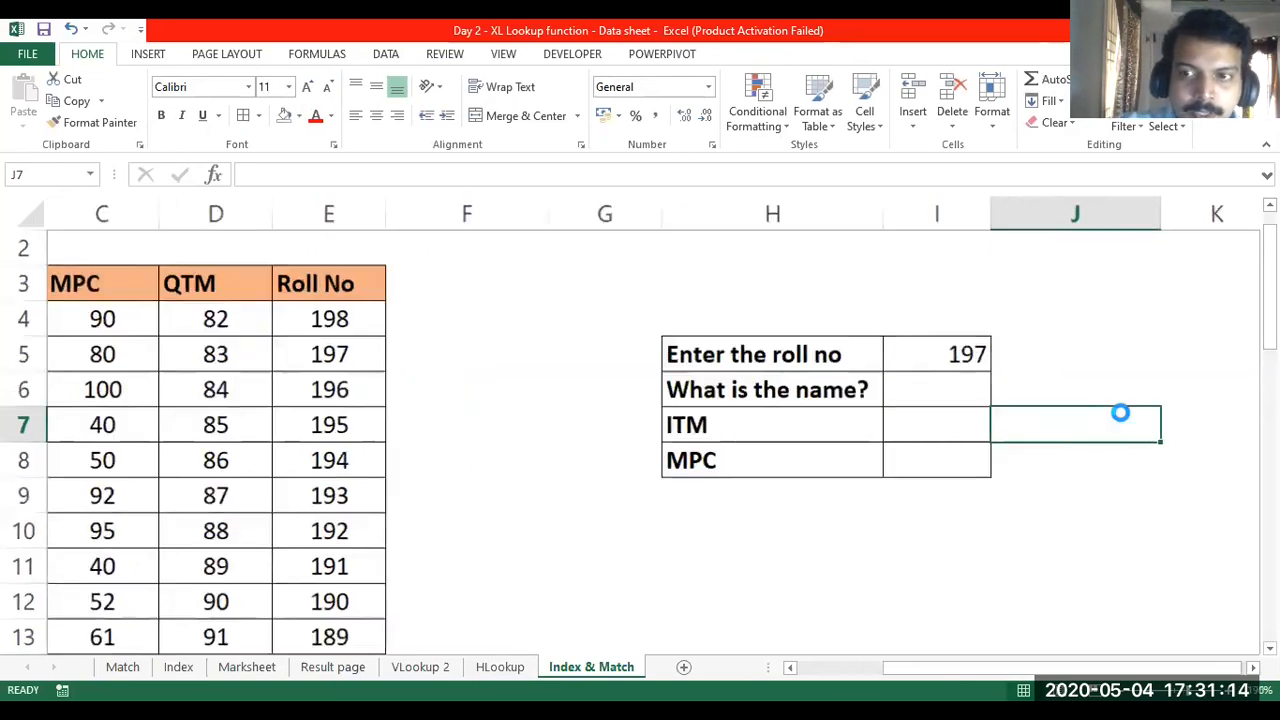
pyautogui.hscroll(4, 1124, 416)
pyautogui.hscroll(-3, 1124, 416)
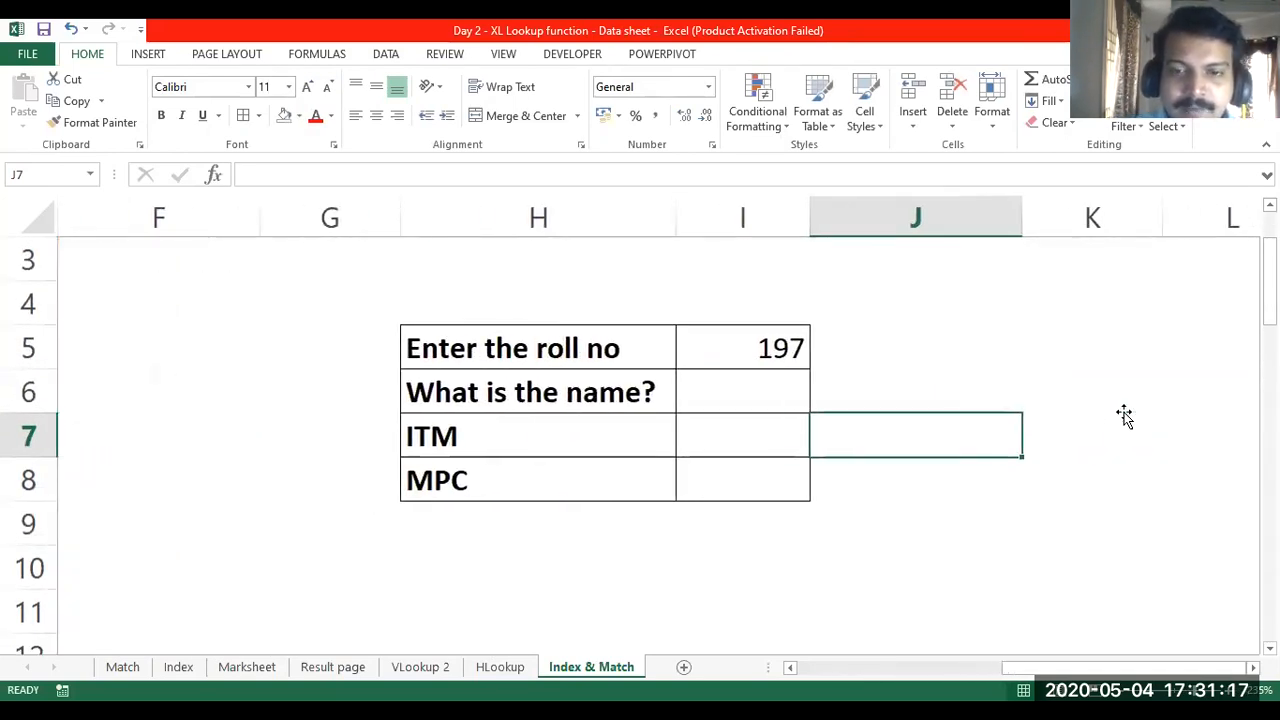
pyautogui.click(783, 397)
pyautogui.write('=')
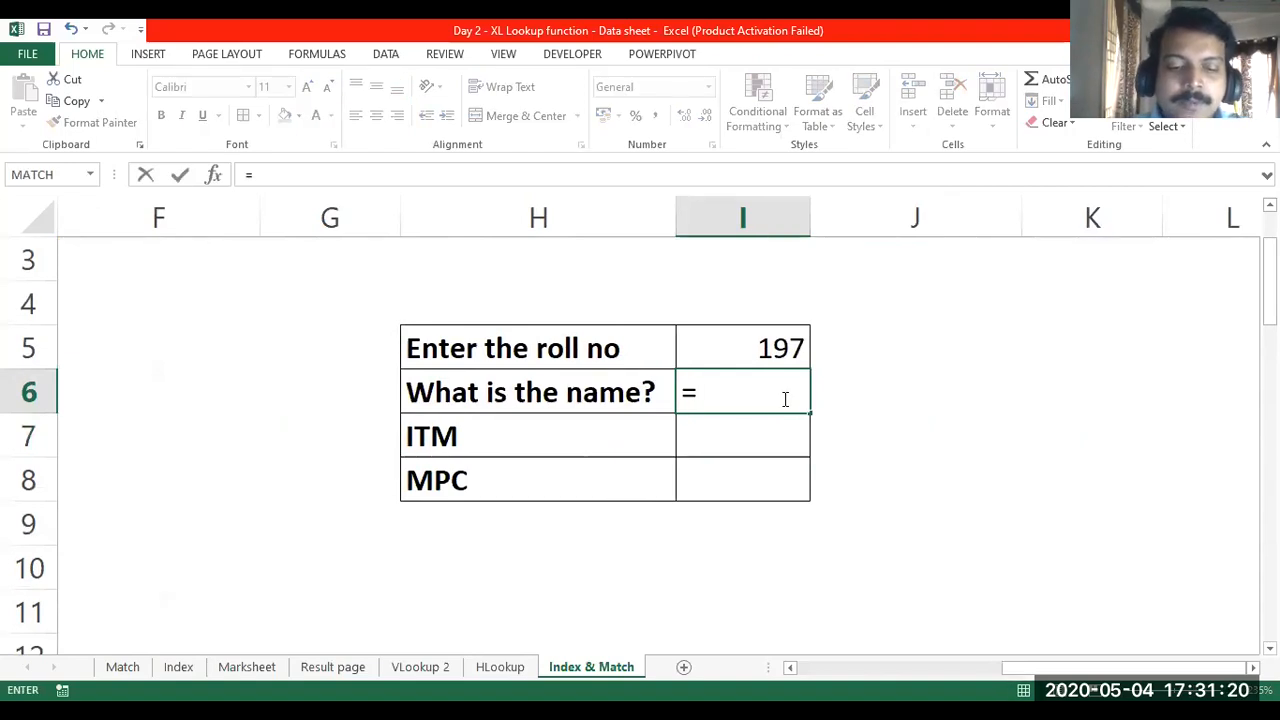
pyautogui.write('inde')
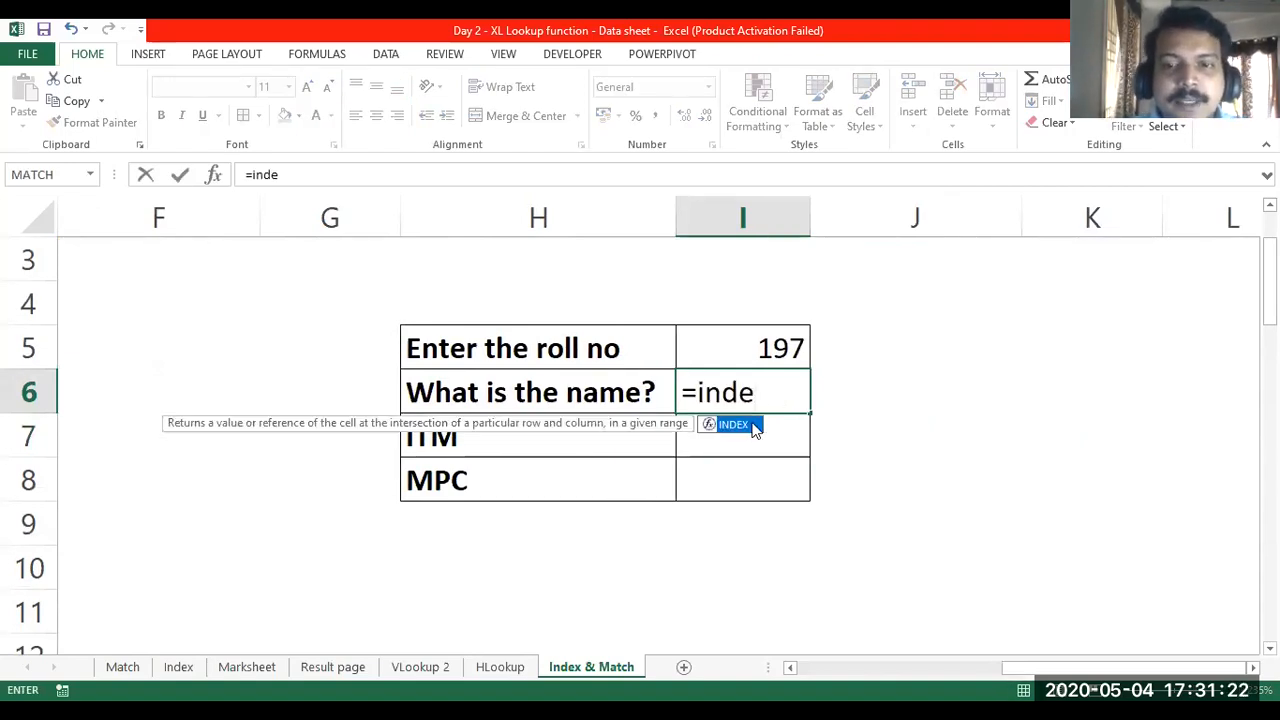
pyautogui.doubleClick(749, 423)
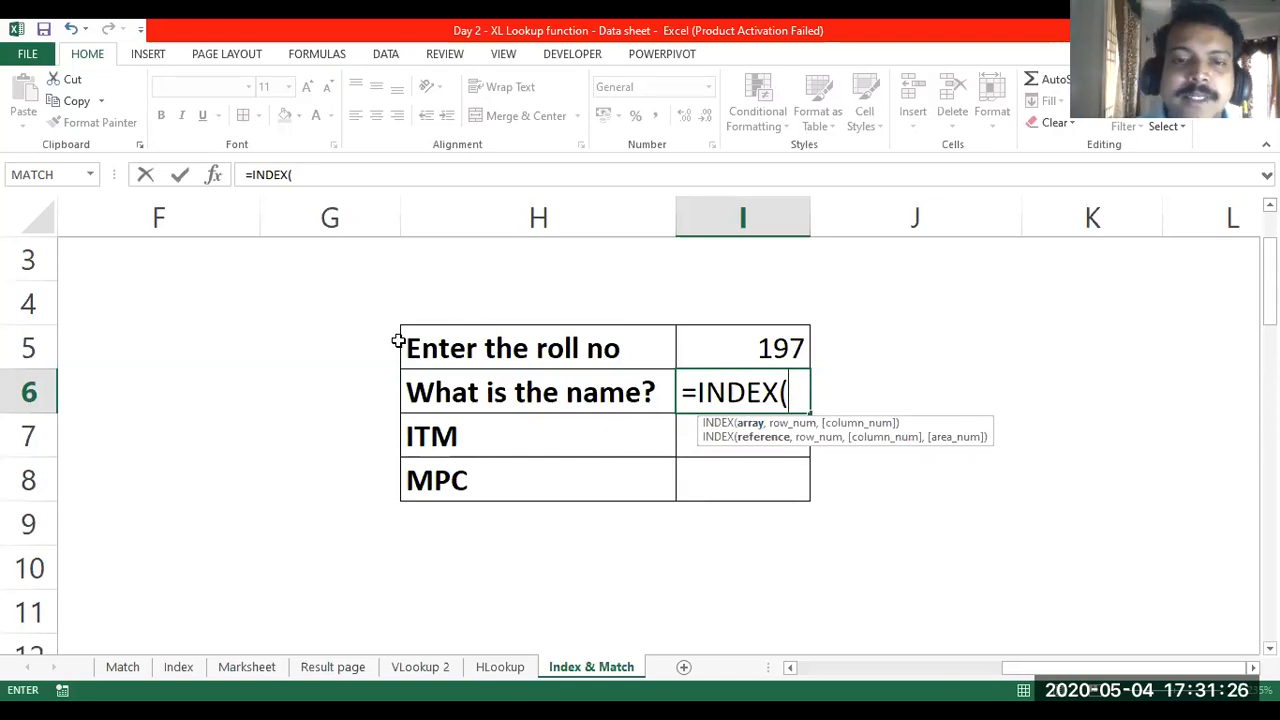
# - Try to supply the marks table range A4:E23 as the array of I6's INDEX formula
pyautogui.hscroll(-2, 398, 341)
pyautogui.click(134, 305)
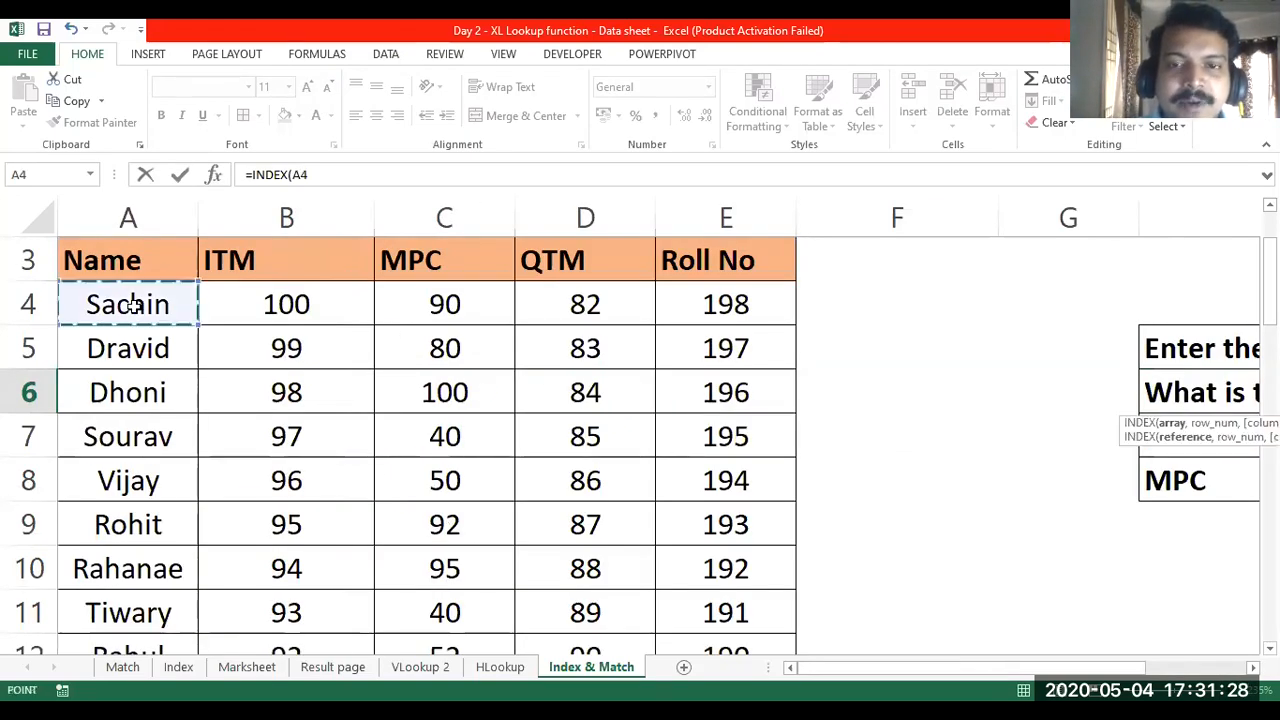
pyautogui.keyDown('shift'); pyautogui.click(706, 310); pyautogui.keyUp('shift')
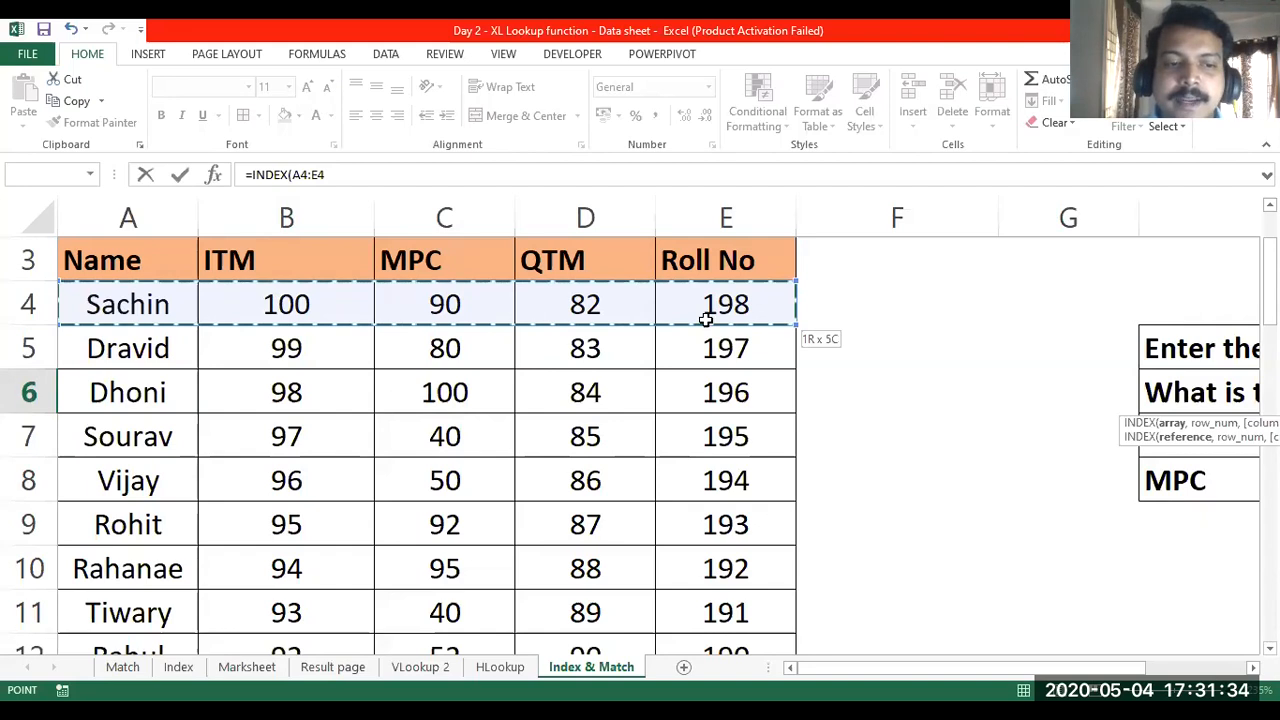
pyautogui.hotkey('ctrl', 'shift', 'Down')
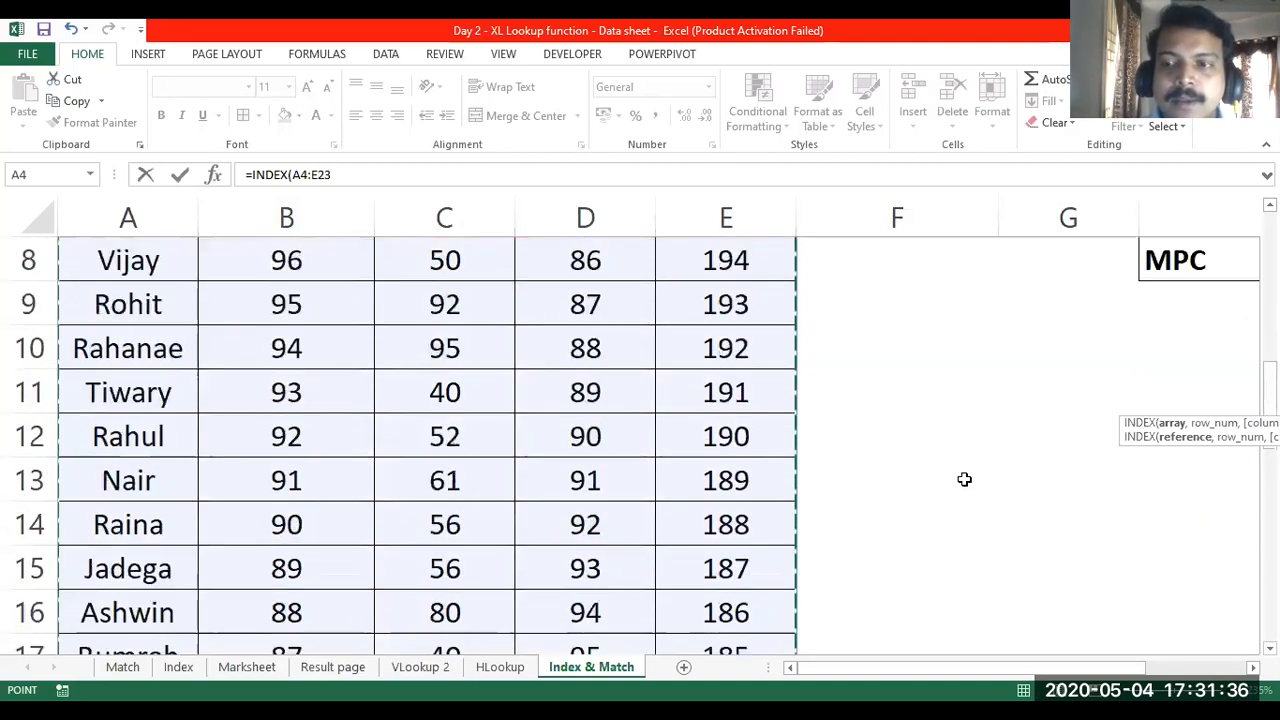
pyautogui.hotkey('ctrl', 'BackSpace')
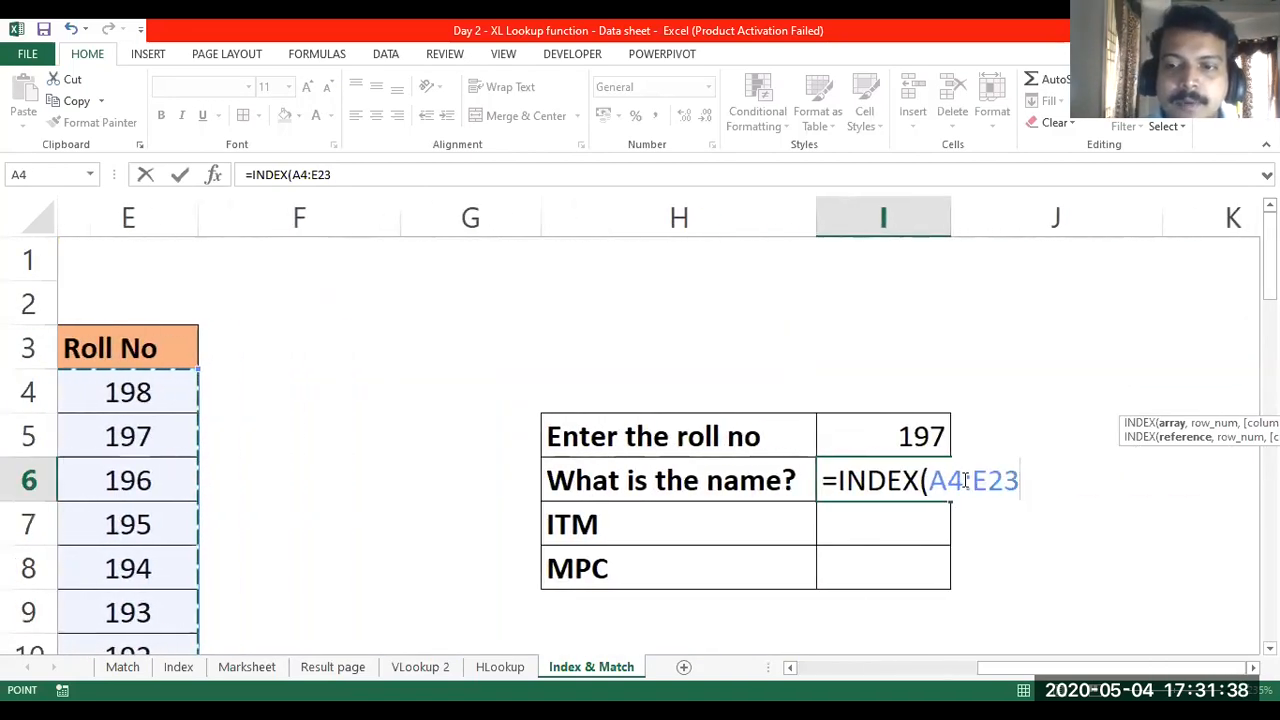
pyautogui.press('Right')
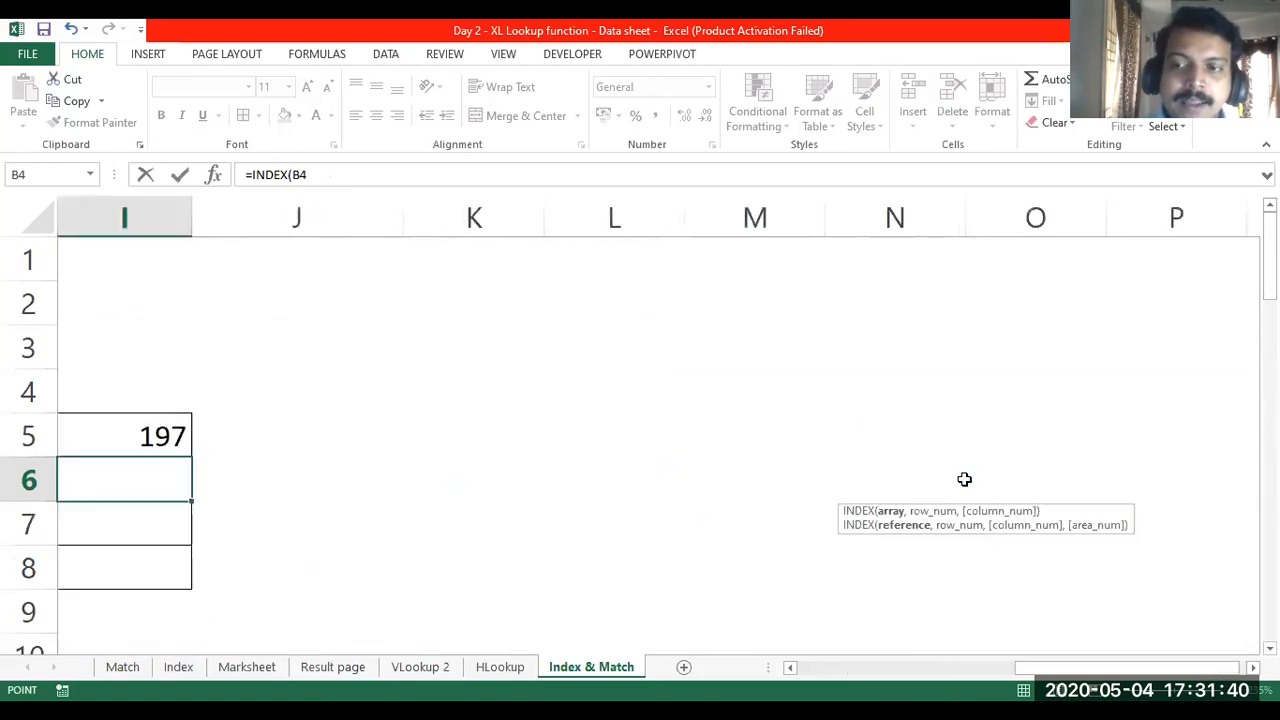
# - Set the INDEX array in I6 to A4:E23 and continue to the row number argument
pyautogui.click(160, 396)
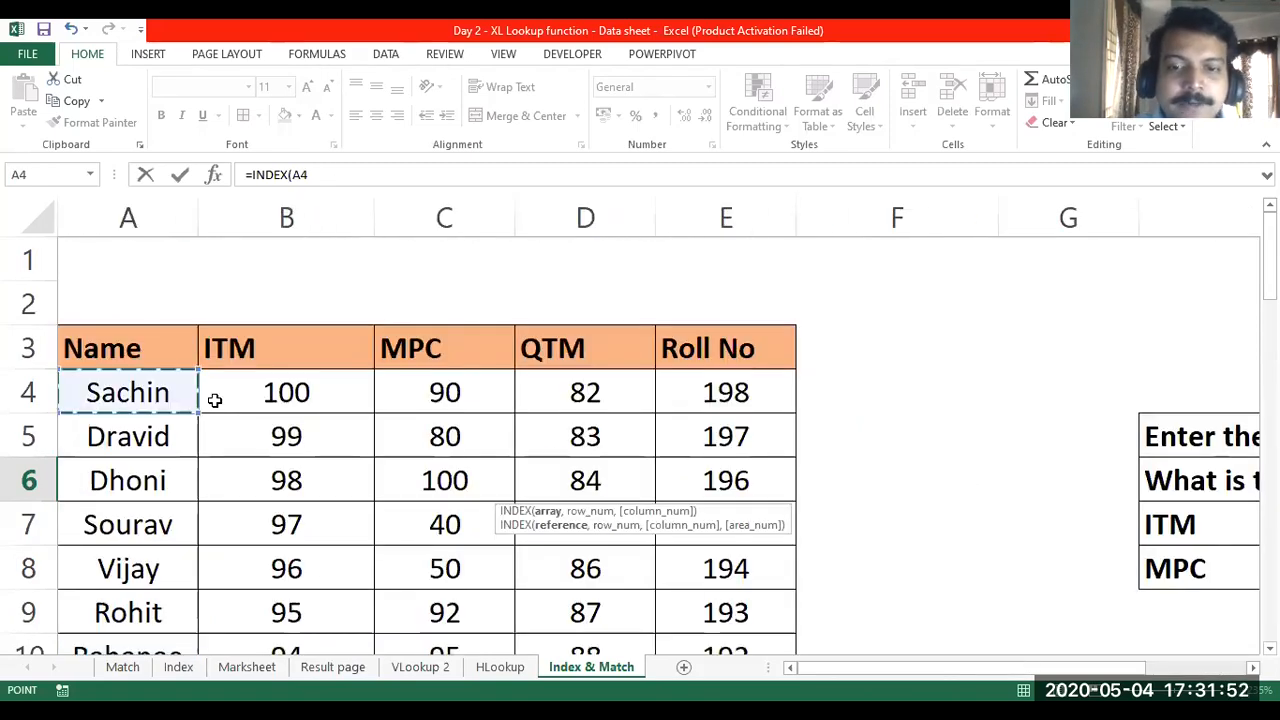
pyautogui.moveTo(214, 400); pyautogui.dragTo(709, 611)
pyautogui.write(',')
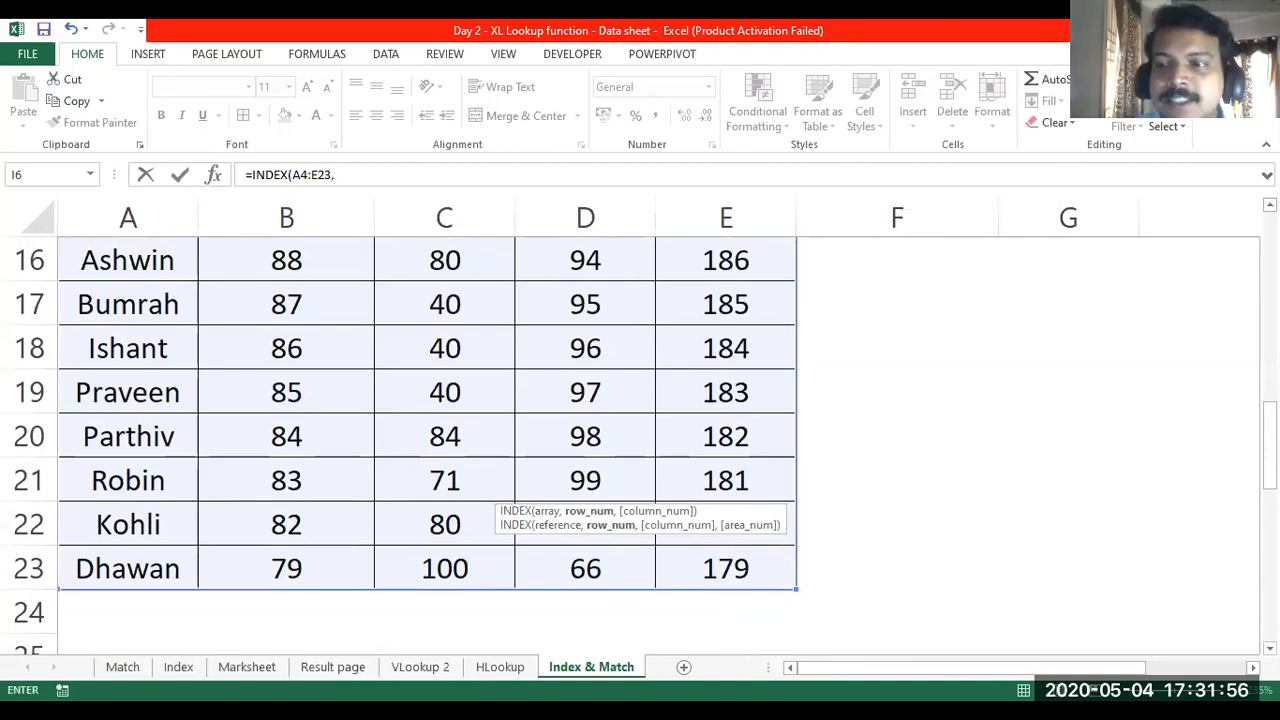
# - Nest a MATCH function as the INDEX row number in I6, with I5 as its lookup value
pyautogui.click(345, 175)
pyautogui.scroll(5, 400, 440)
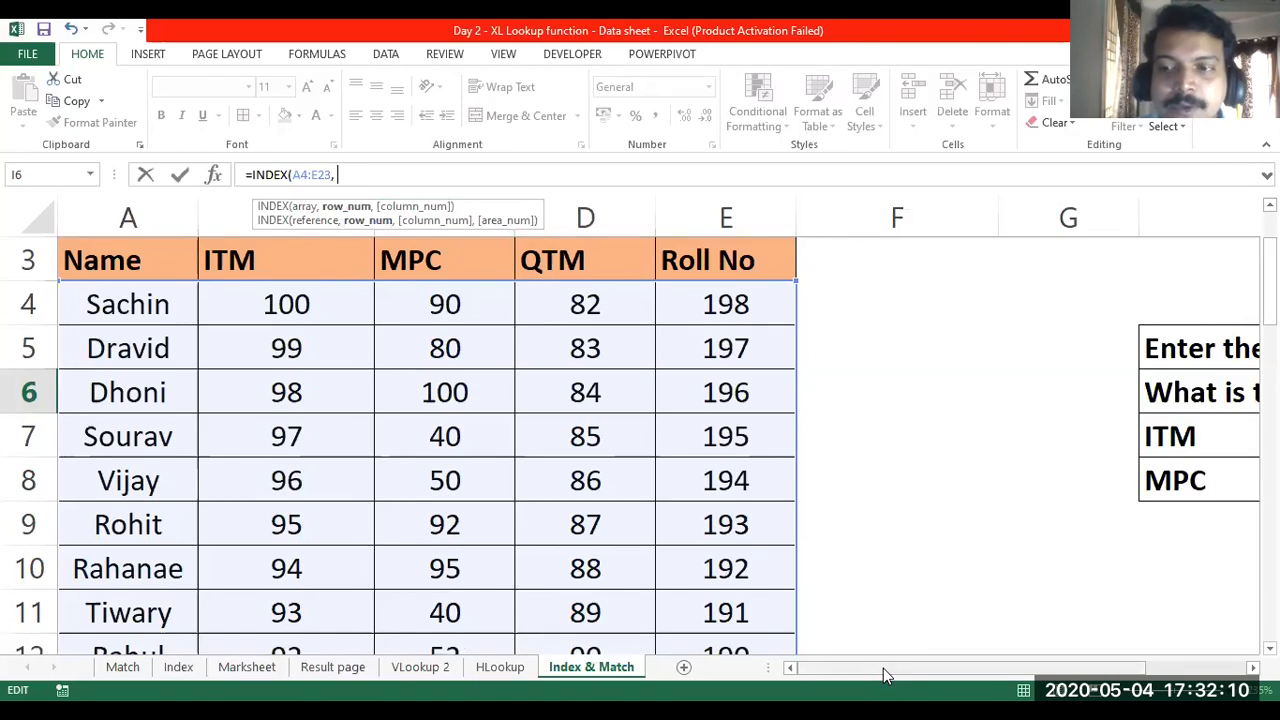
pyautogui.moveTo(883, 668); pyautogui.dragTo(1037, 676)
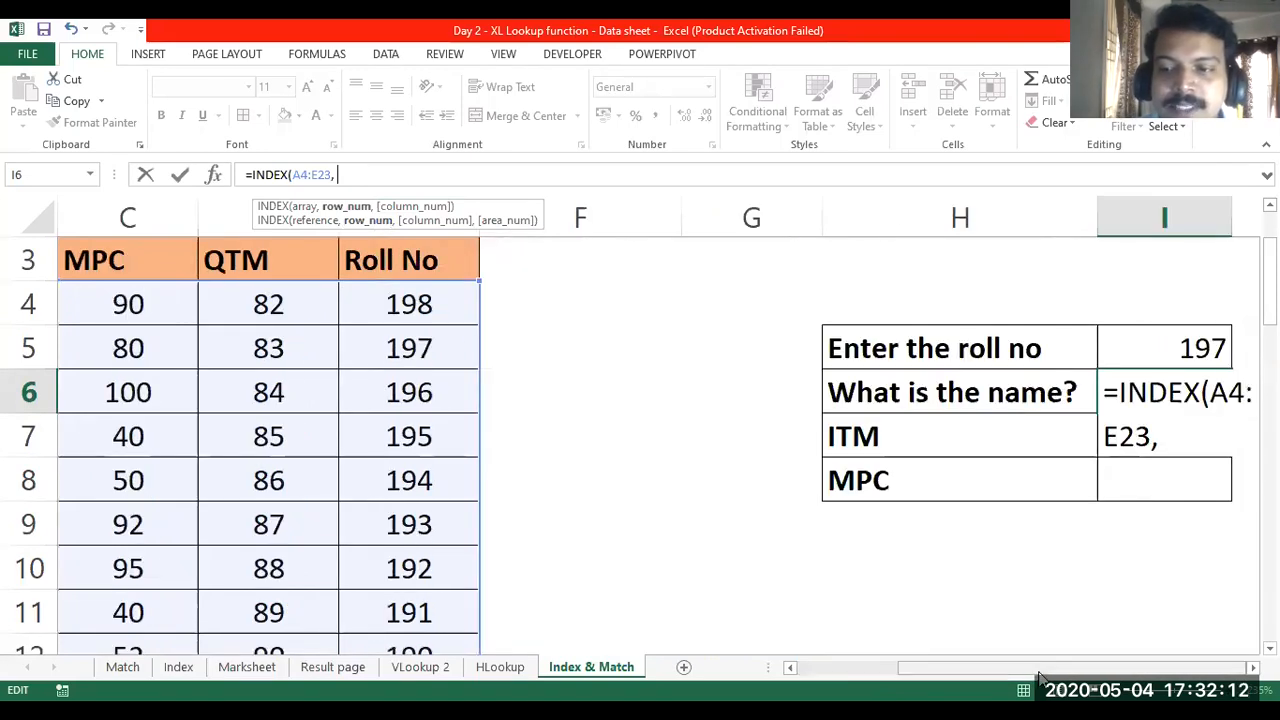
pyautogui.click(1253, 668)
pyautogui.click(1253, 668)
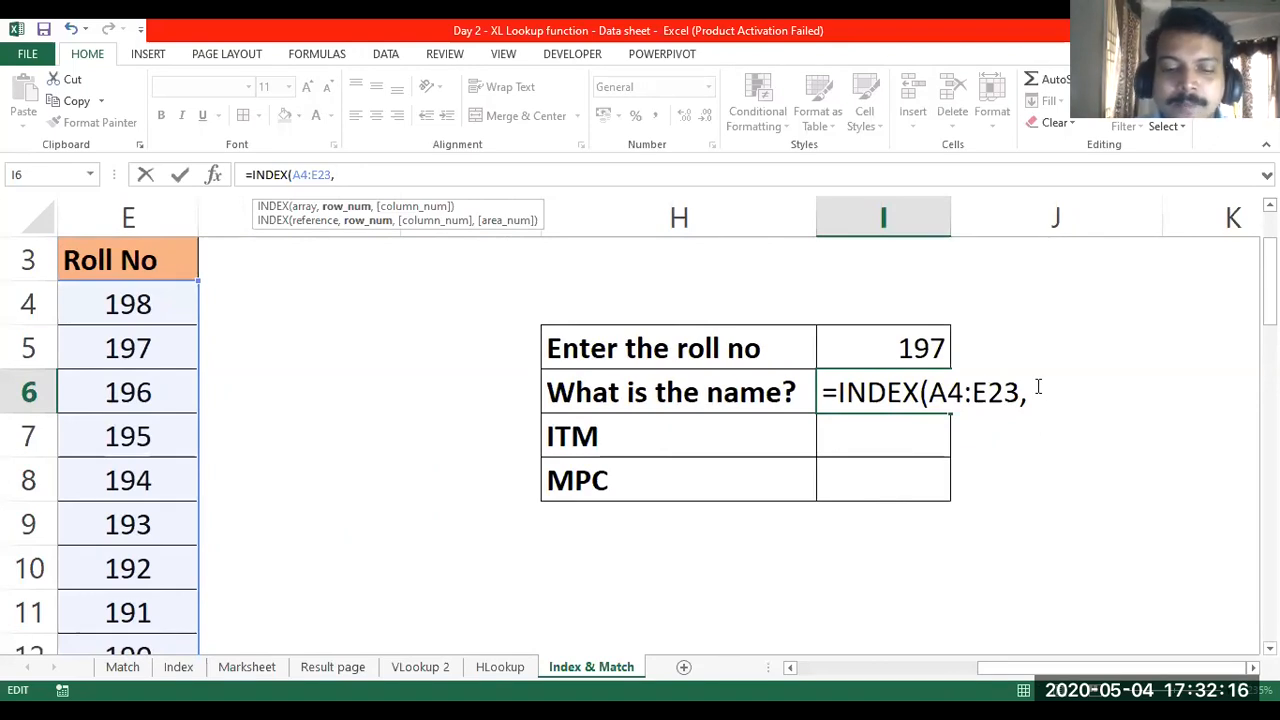
pyautogui.click(1038, 387)
pyautogui.write('Match')
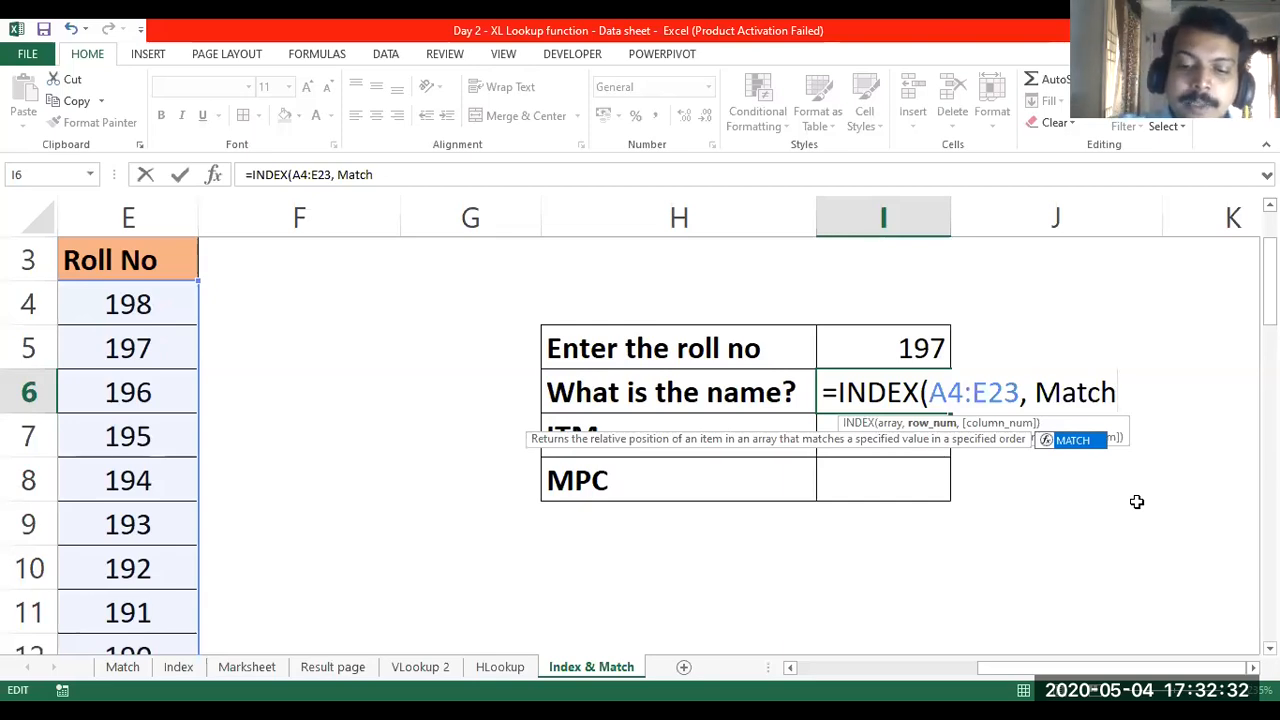
pyautogui.write('(')
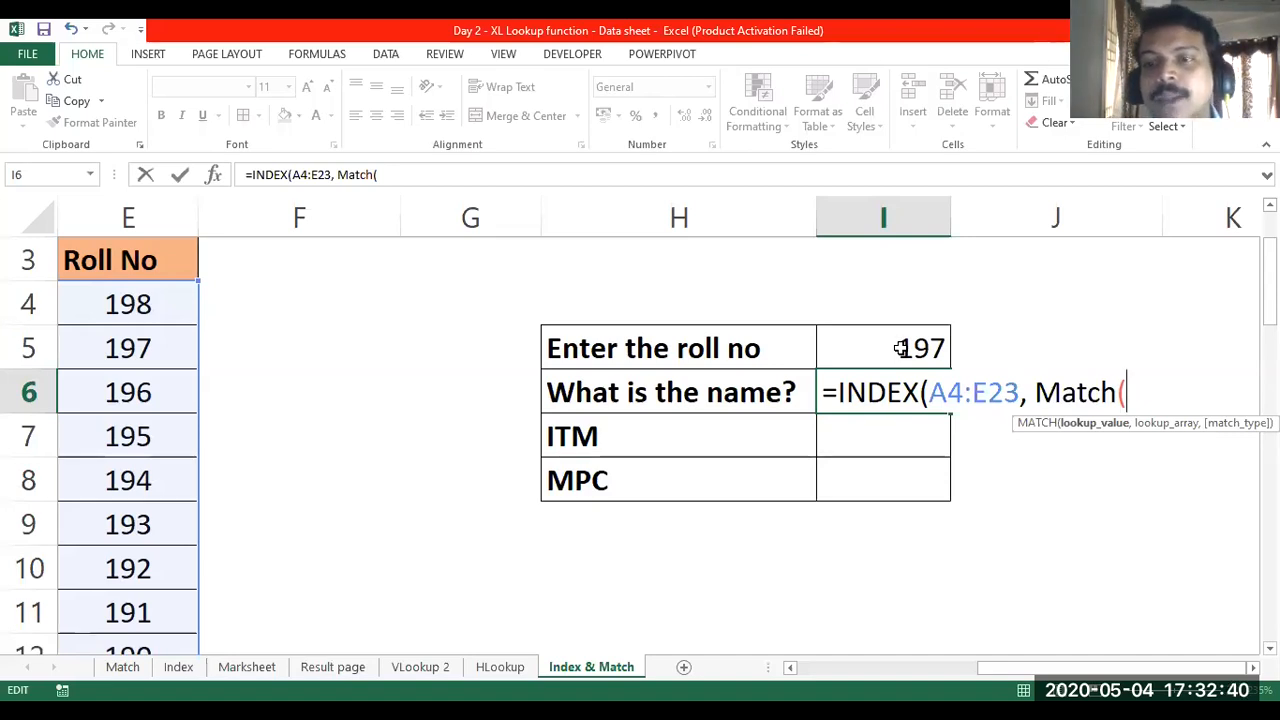
pyautogui.click(901, 348)
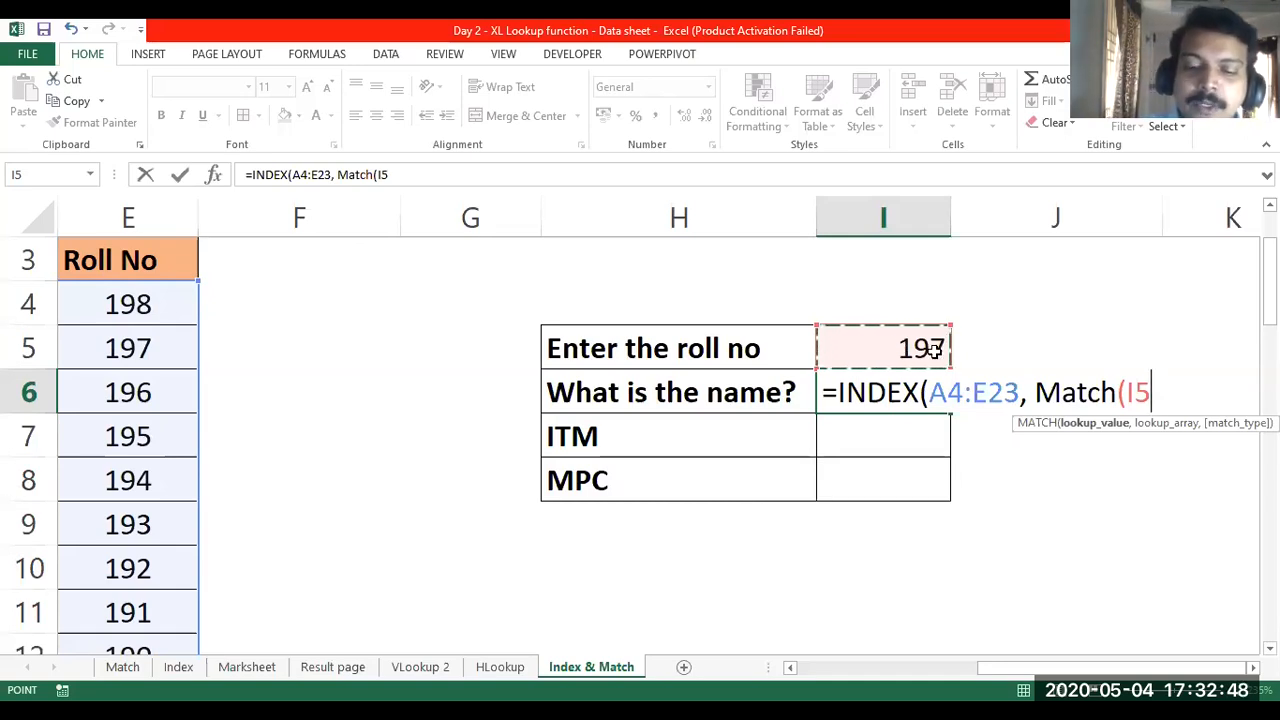
pyautogui.write(',')
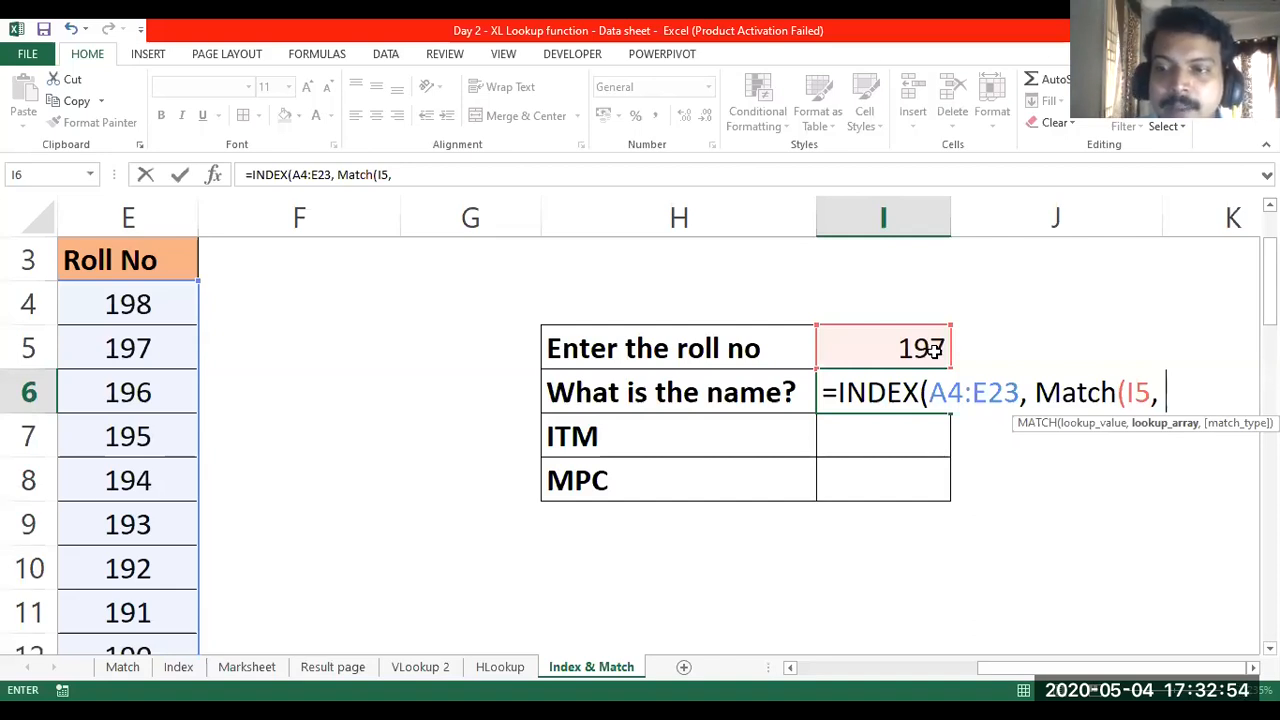
# - Set the MATCH lookup array to the Roll No values in E4:E23
pyautogui.hscroll(-3, 494, 340)
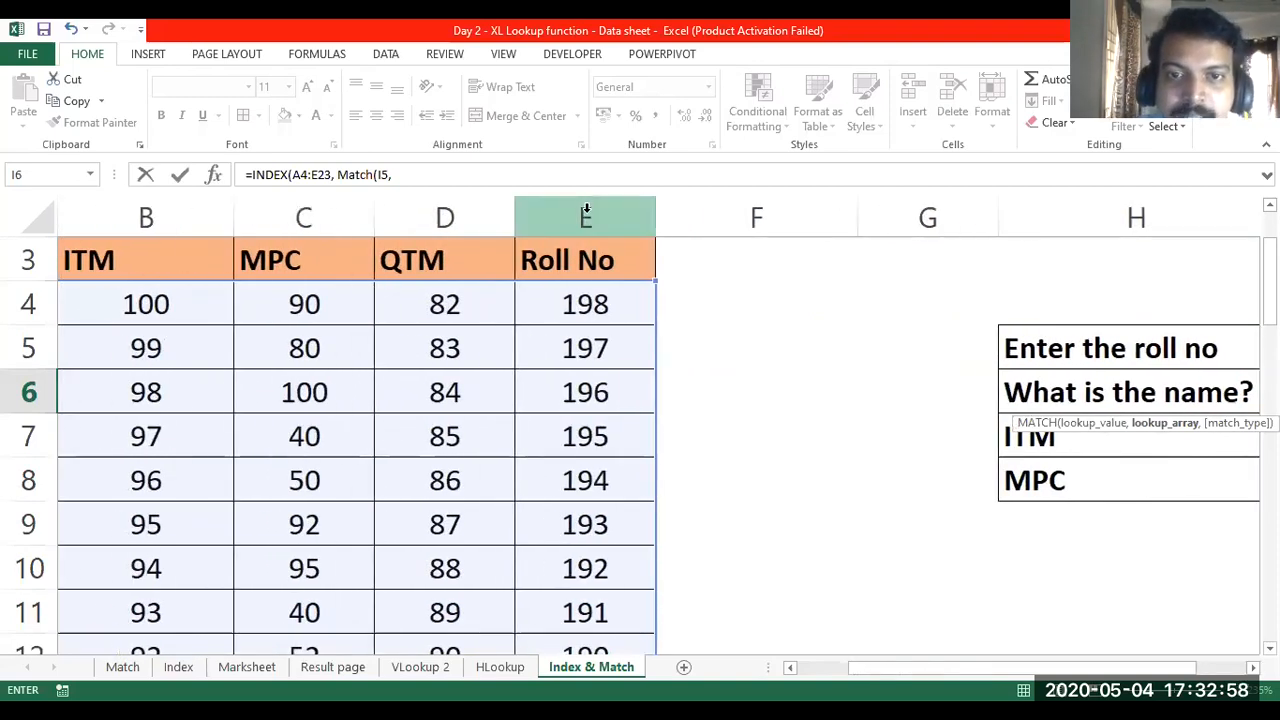
pyautogui.click(585, 292)
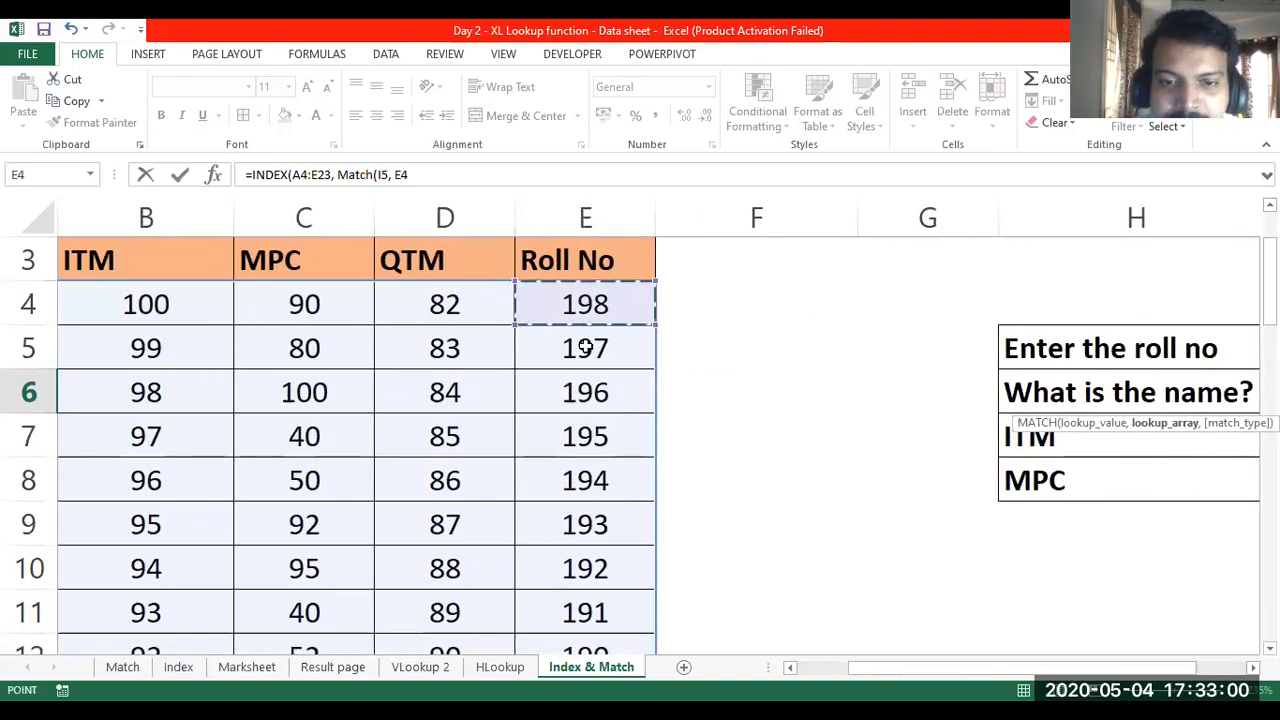
pyautogui.moveTo(585, 346); pyautogui.dragTo(584, 640)
pyautogui.scroll(5, 831, 575)
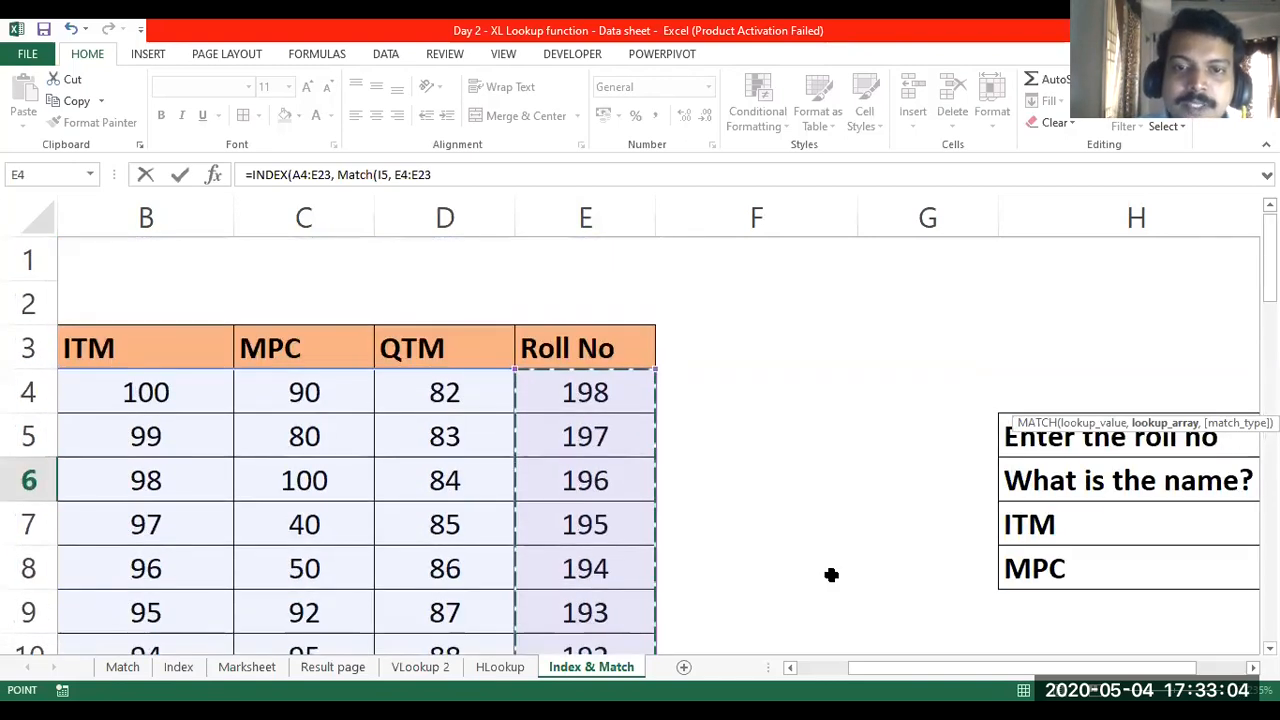
pyautogui.hscroll(4, 831, 575)
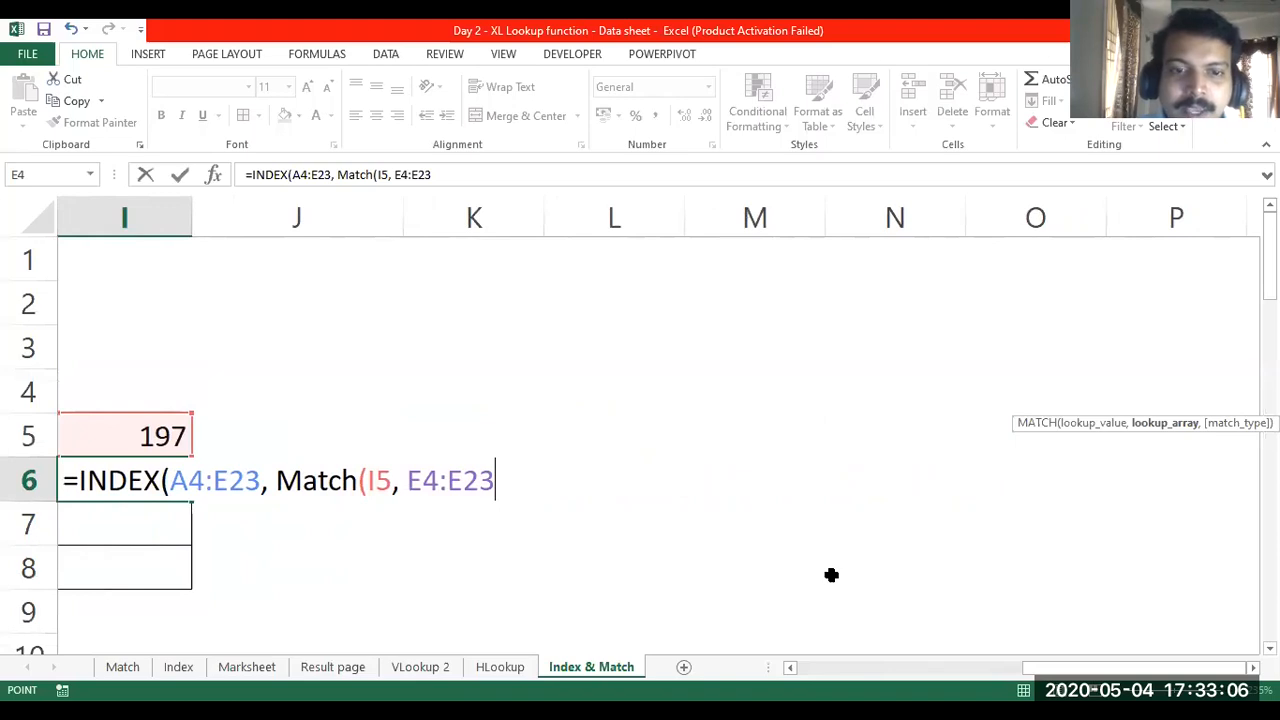
# - Set the MATCH match type to 0 for an exact match and close the MATCH function
pyautogui.click(513, 475)
pyautogui.write(',')
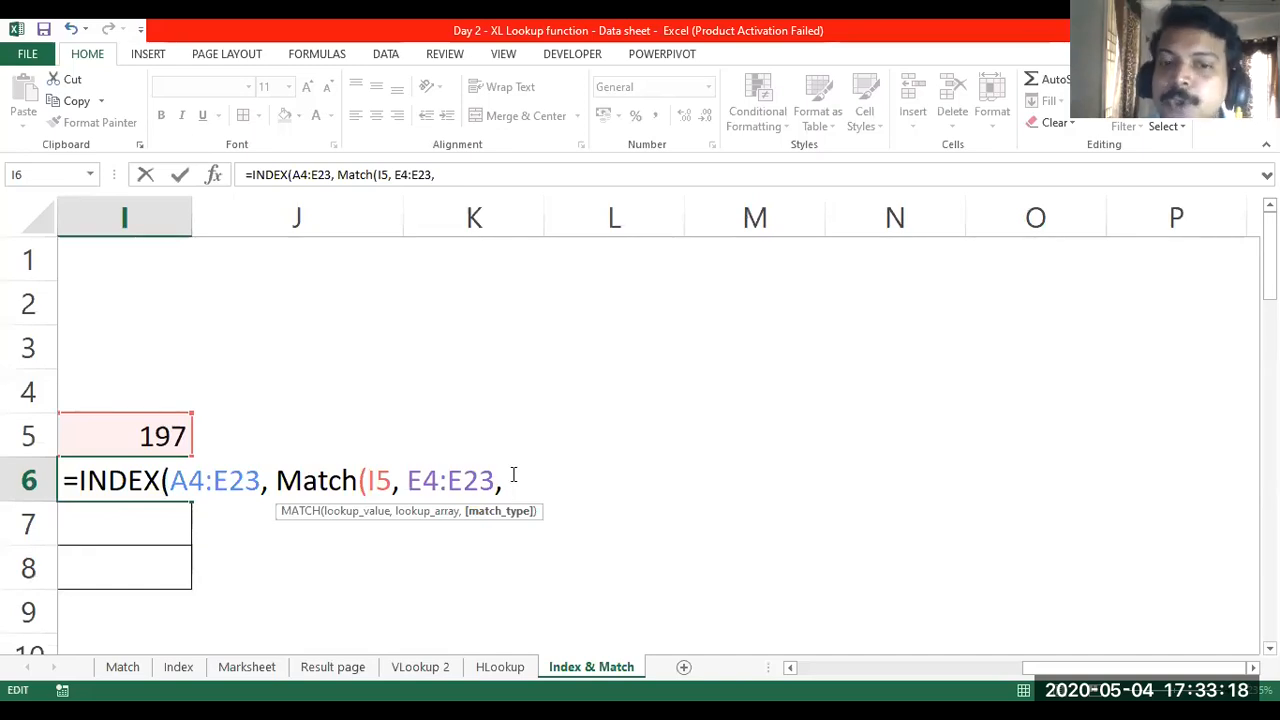
pyautogui.write('0')
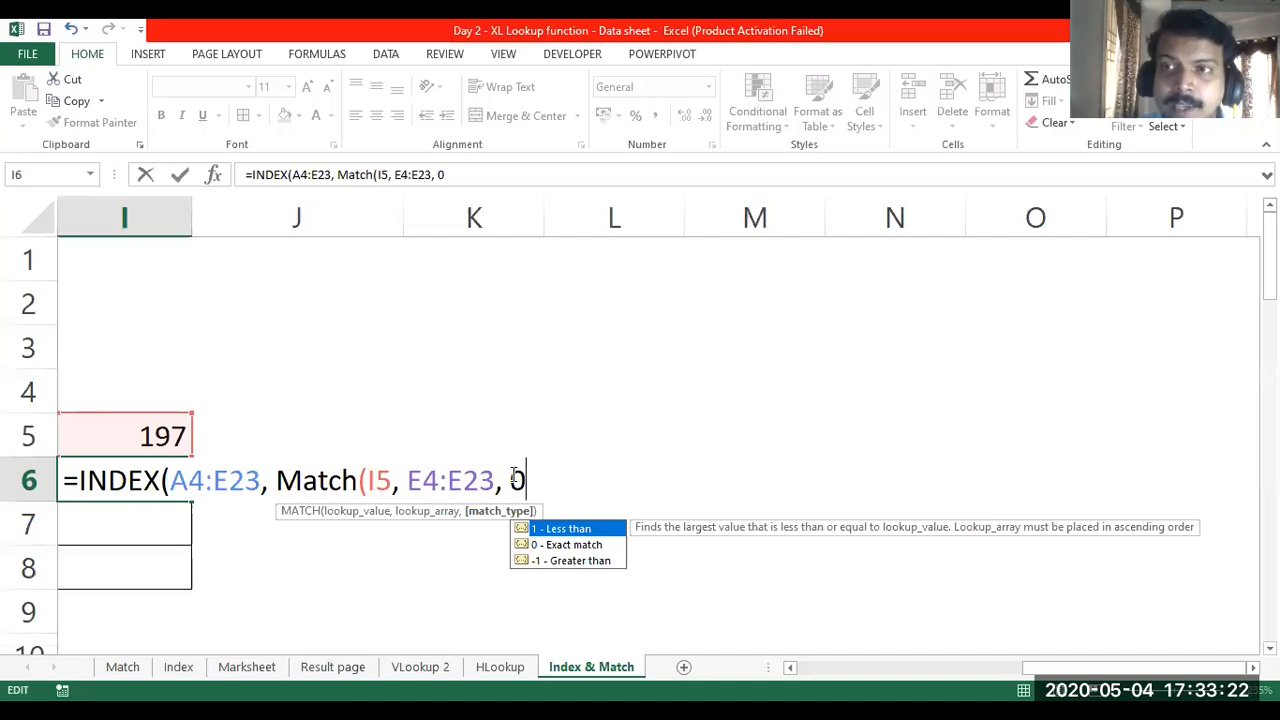
pyautogui.write(')')
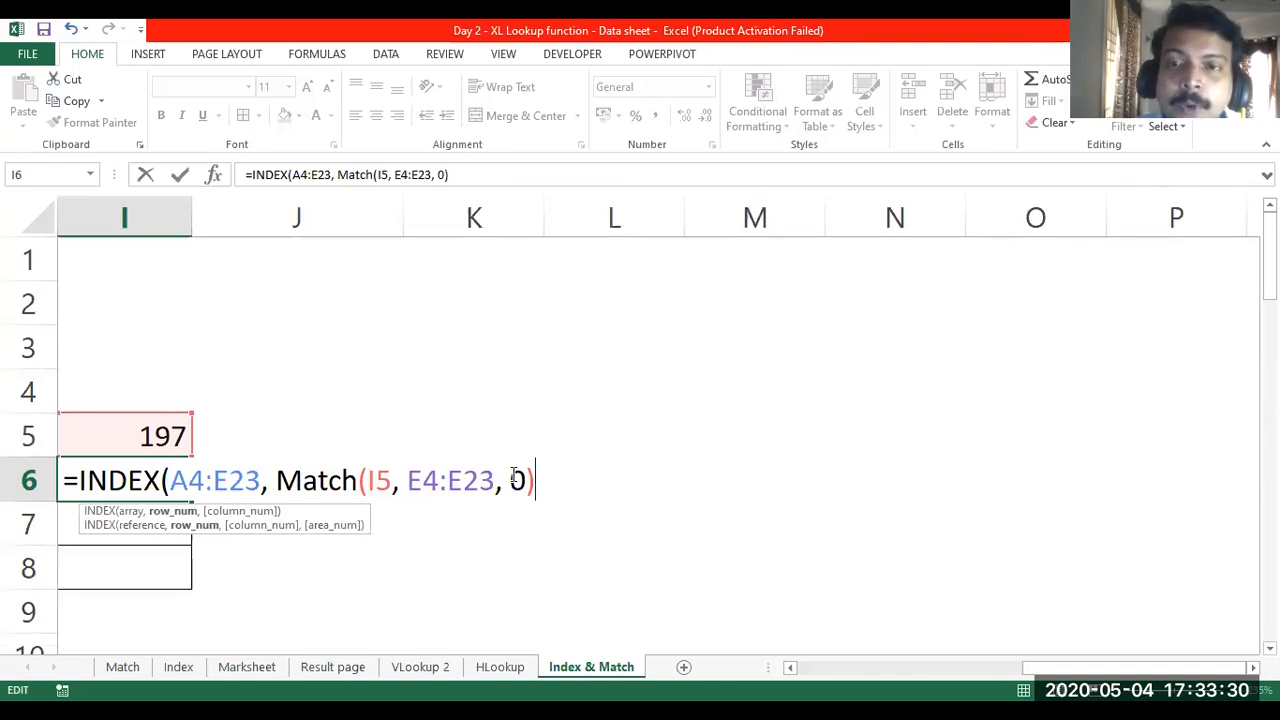
# - Set the INDEX column number to 1 for the Name column, close the function and enter the formula in I6
pyautogui.write(',')
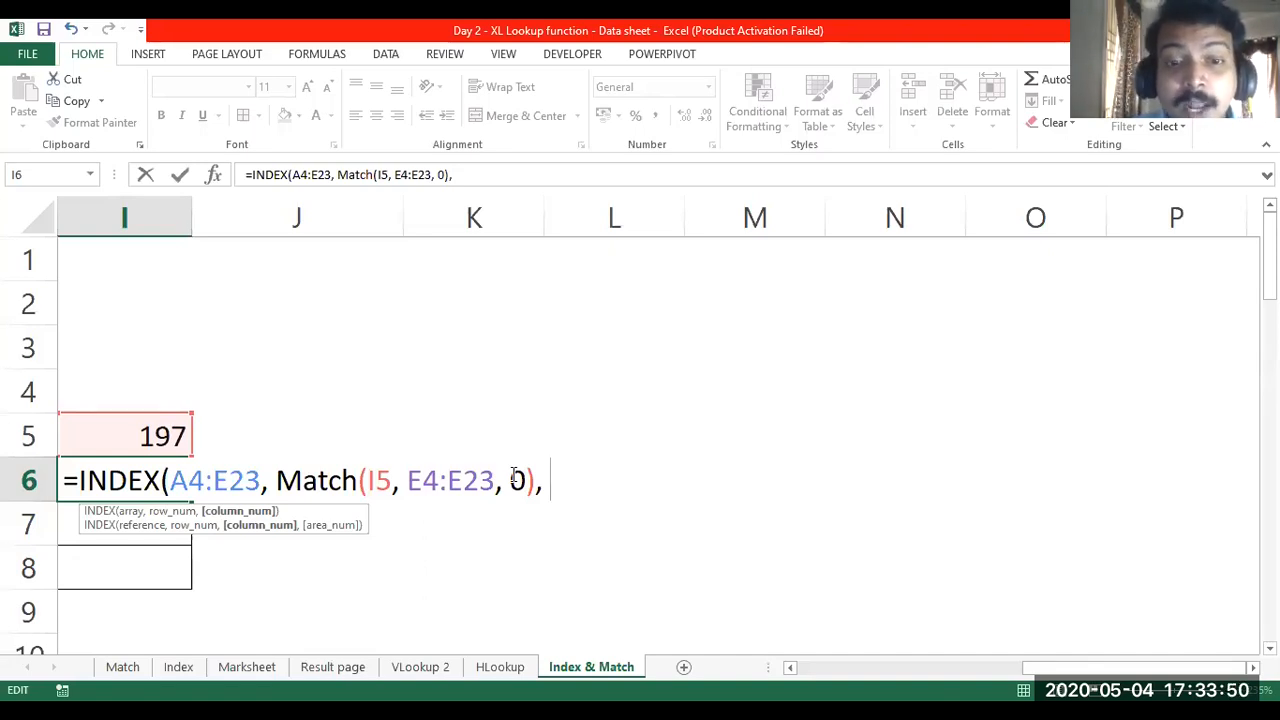
pyautogui.moveTo(267, 481); pyautogui.dragTo(166, 480)
pyautogui.moveTo(276, 481); pyautogui.dragTo(550, 487)
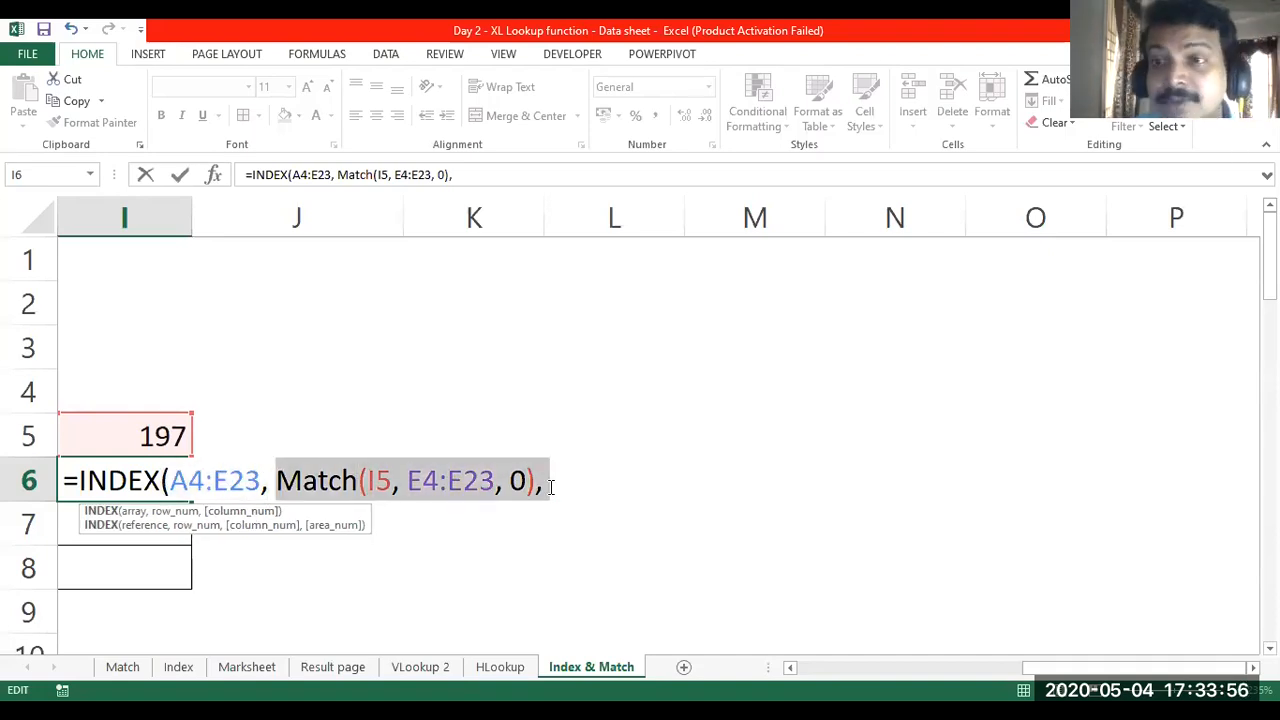
pyautogui.click(552, 492)
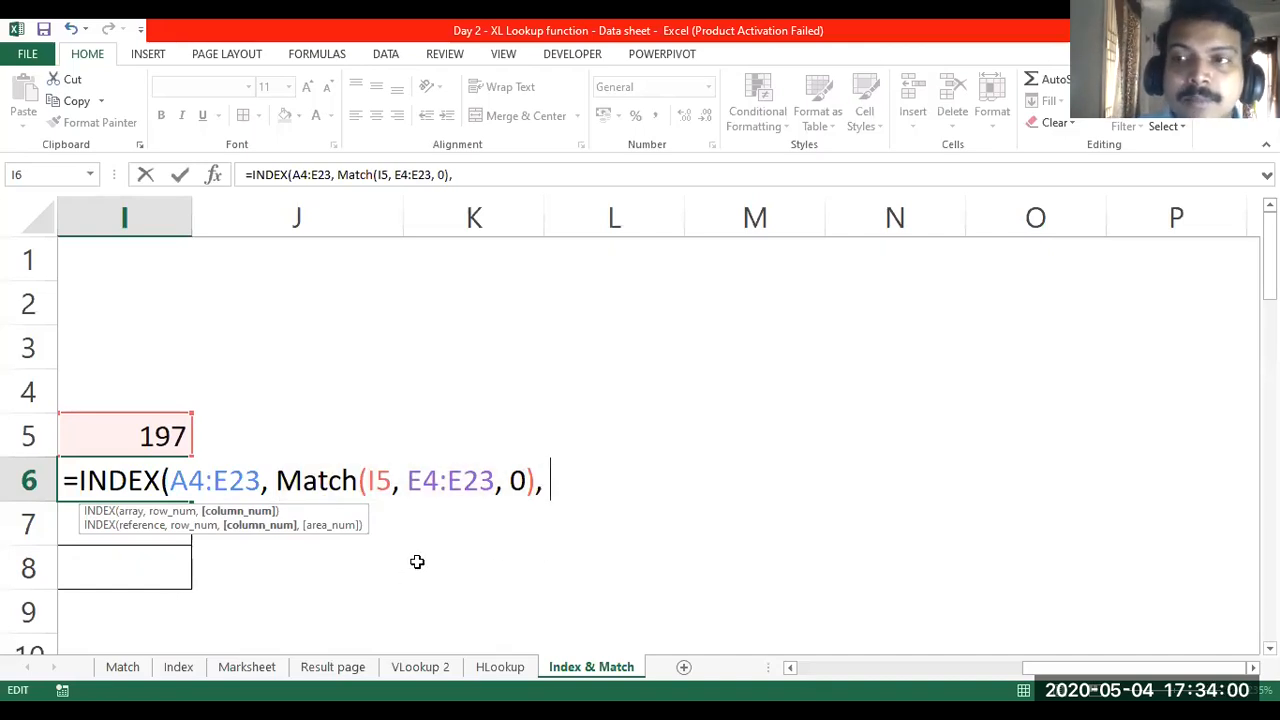
pyautogui.hscroll(-6, 417, 562)
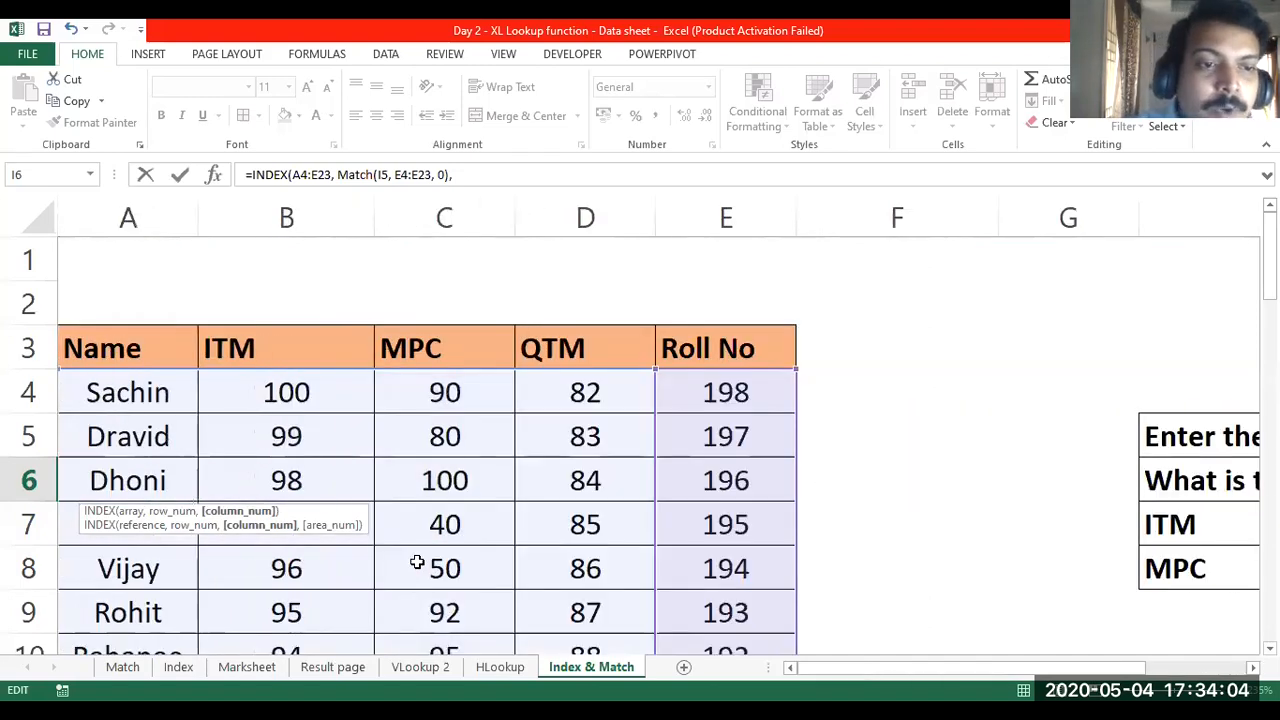
pyautogui.hscroll(3, 441, 514)
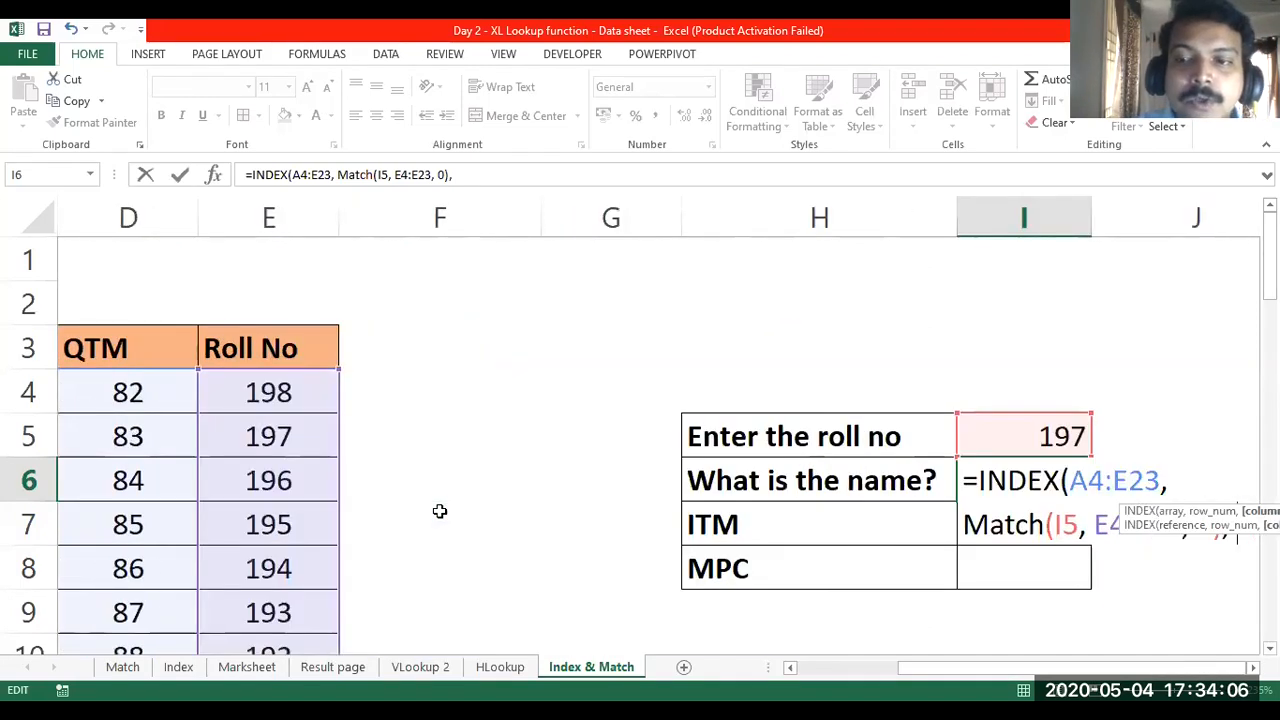
pyautogui.hscroll(3, 439, 511)
pyautogui.hscroll(-6, 439, 512)
pyautogui.hscroll(5, 440, 511)
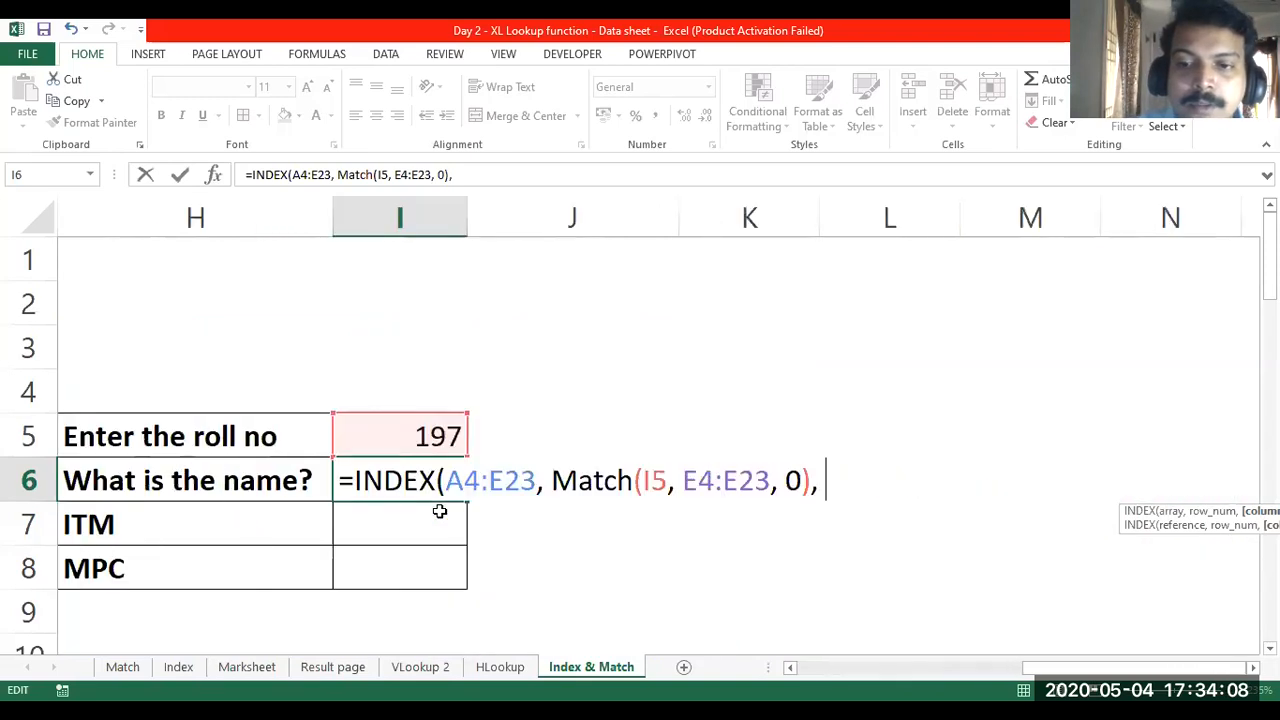
pyautogui.write('1')
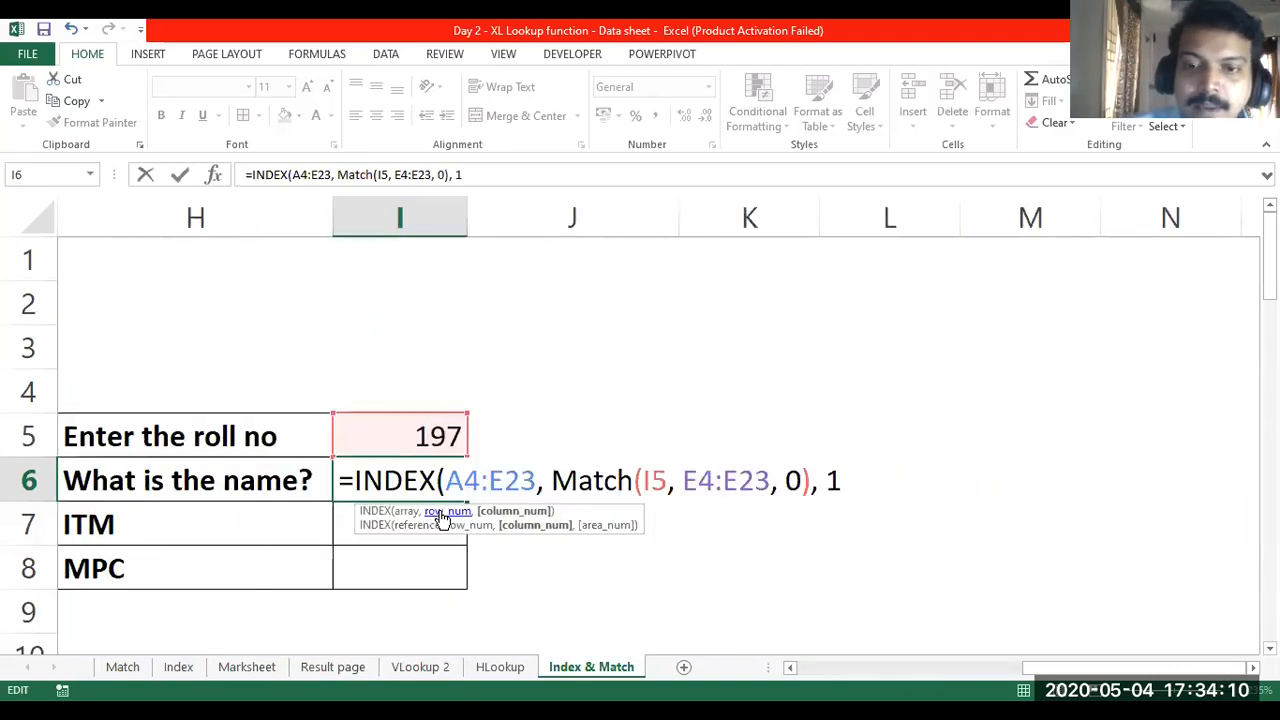
pyautogui.write(')')
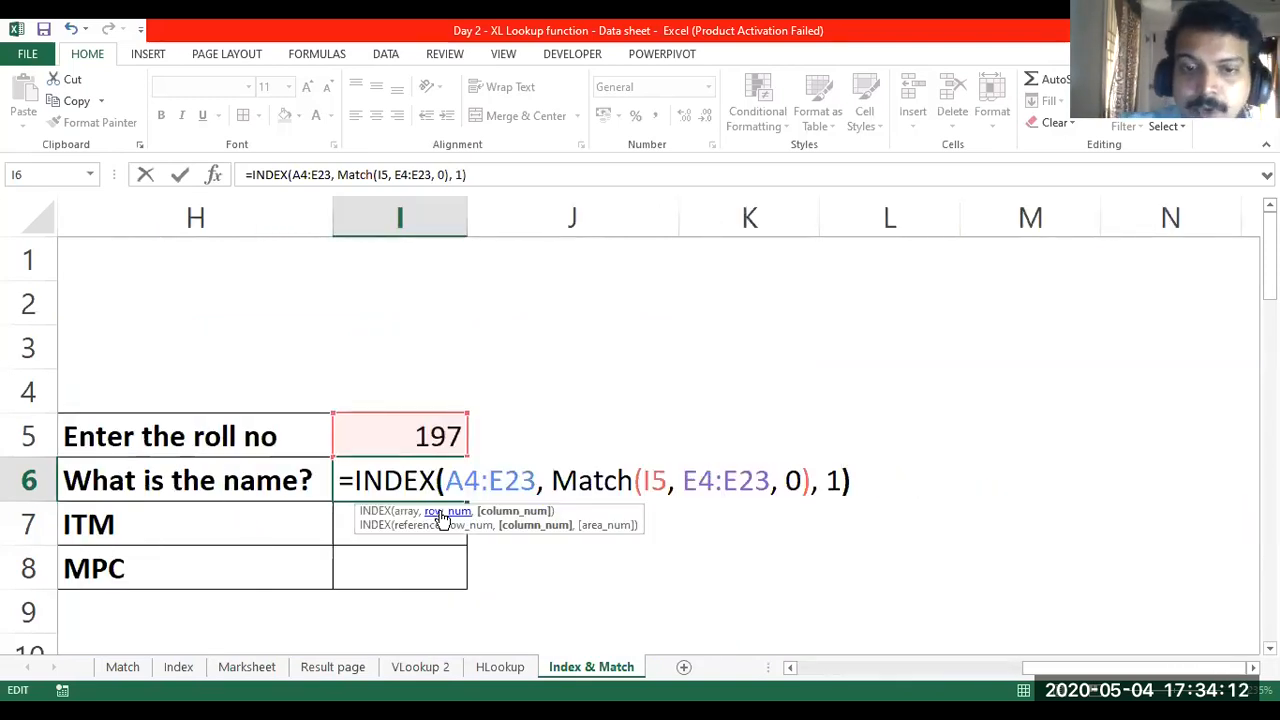
pyautogui.press('Return')
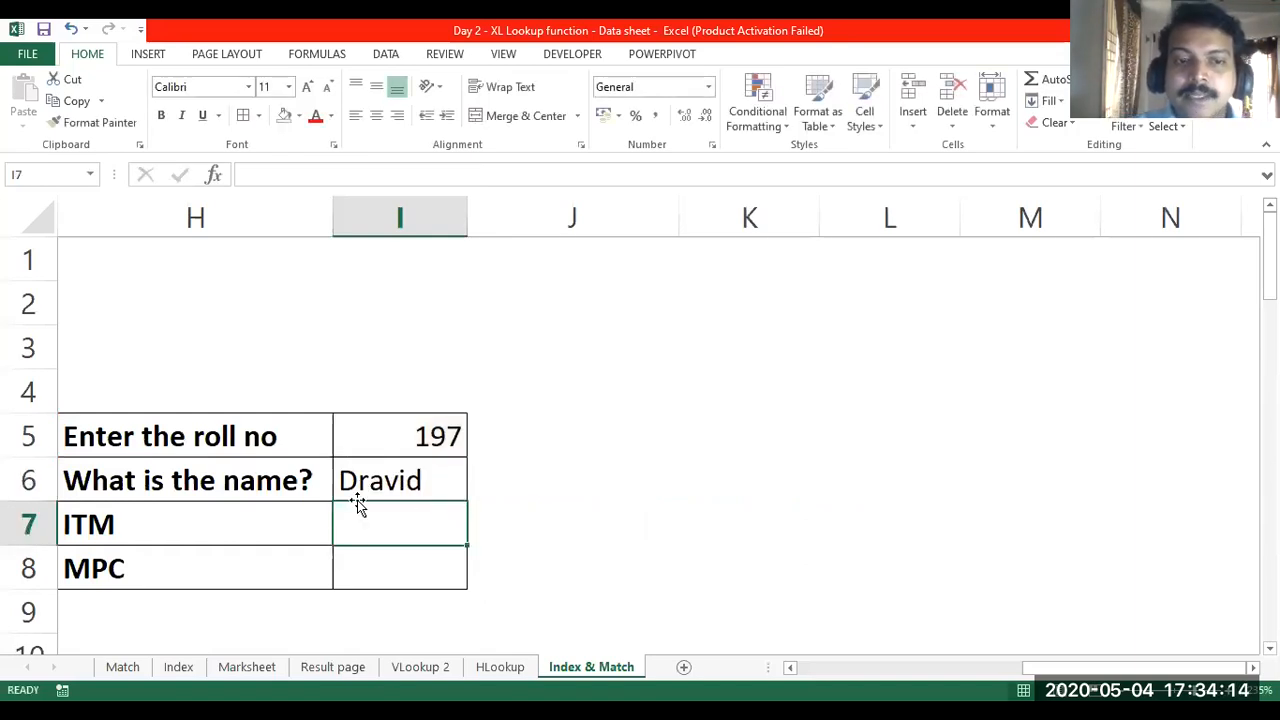
# - Examine the INDEX and MATCH arguments of the formula in I6 against the student marks table
pyautogui.hscroll(-5, 357, 500)
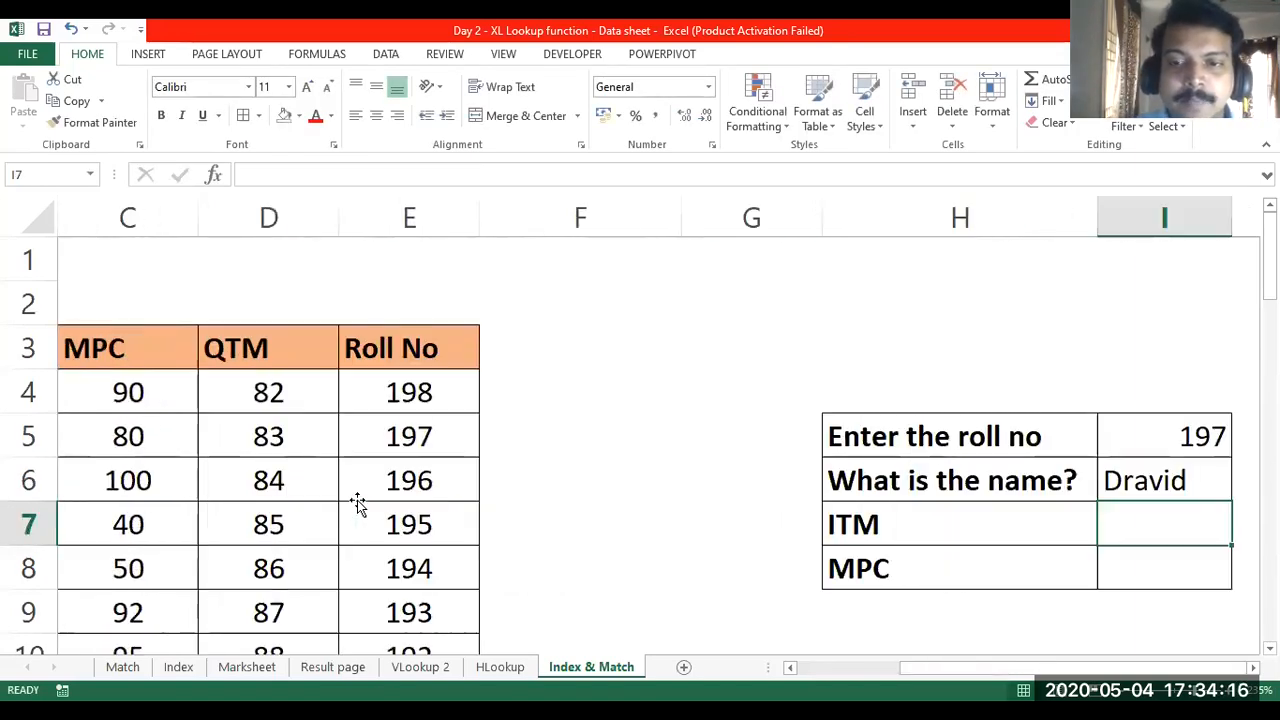
pyautogui.hscroll(3, 705, 451)
pyautogui.doubleClick(719, 472)
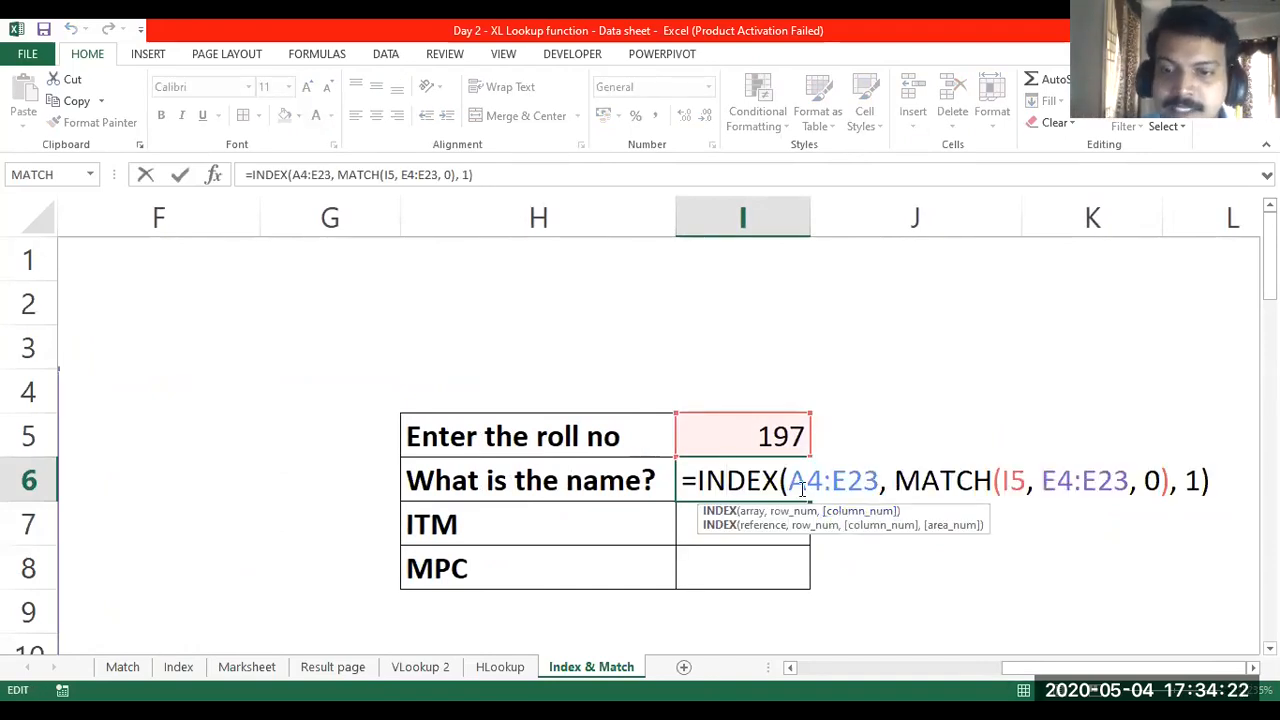
pyautogui.moveTo(789, 481); pyautogui.dragTo(875, 488)
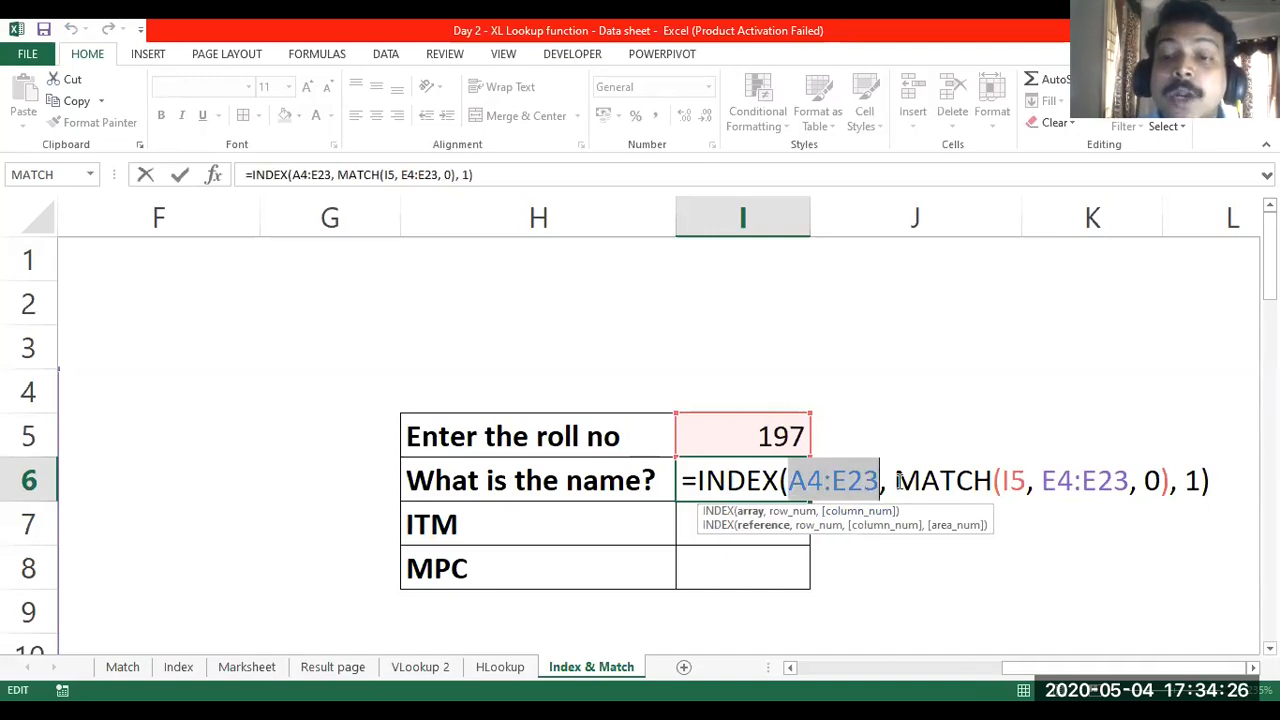
pyautogui.hscroll(-3, 567, 492)
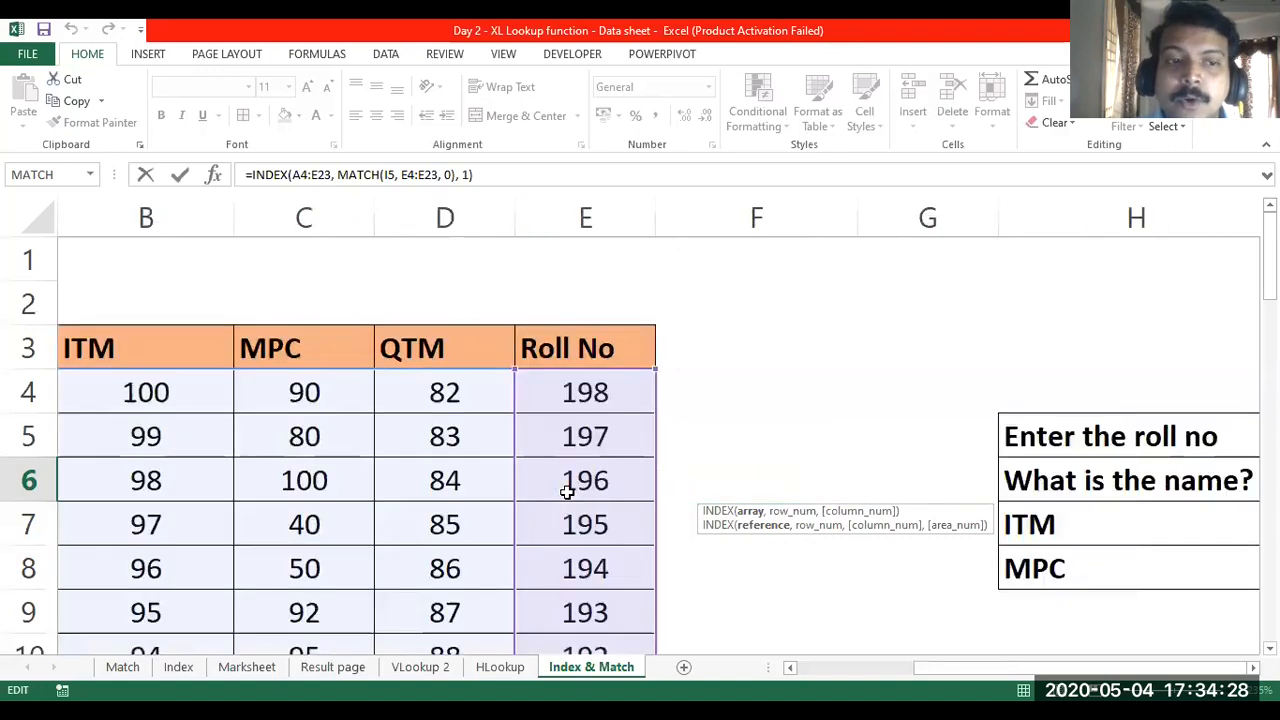
pyautogui.hscroll(-1, 567, 492)
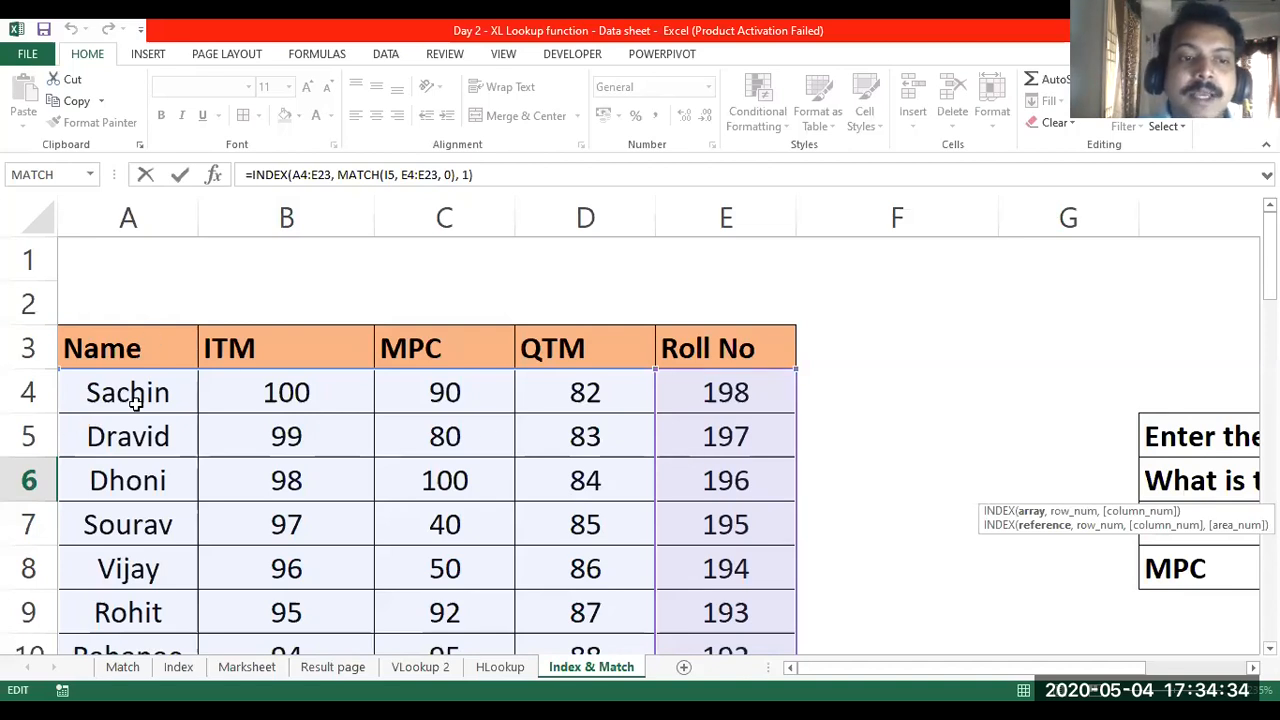
pyautogui.hscroll(4, 549, 517)
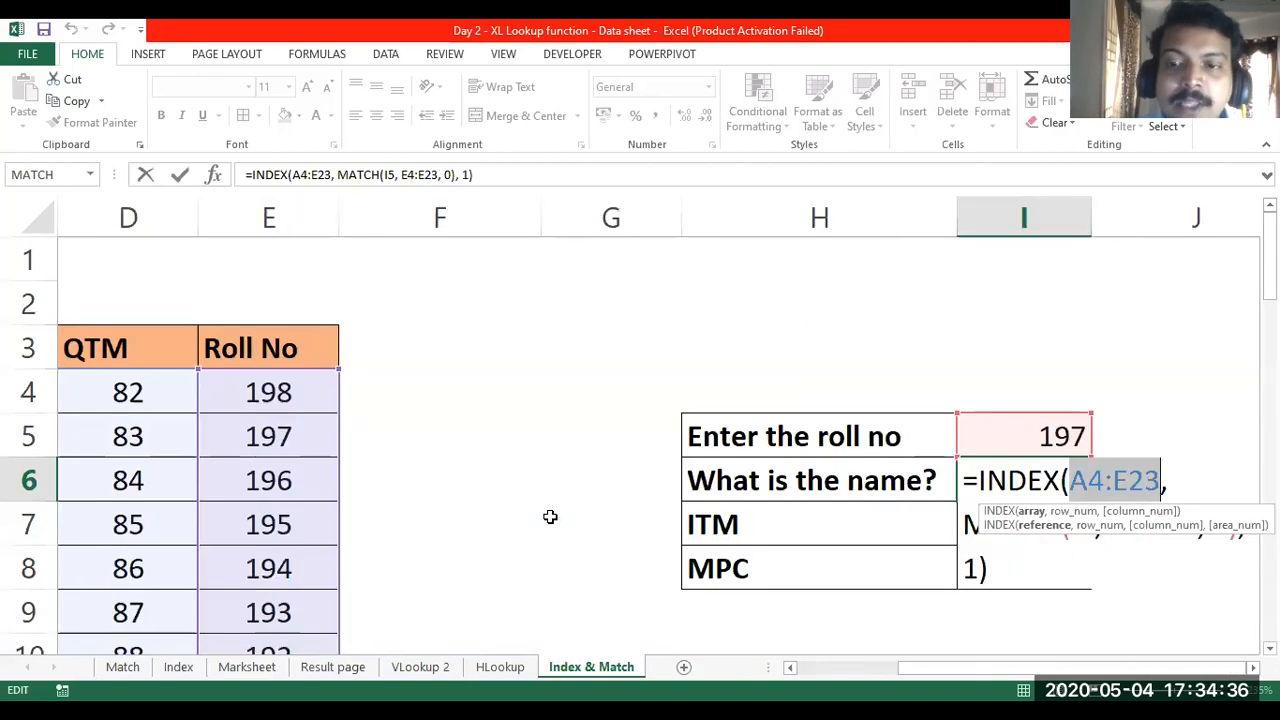
pyautogui.hscroll(1, 549, 517)
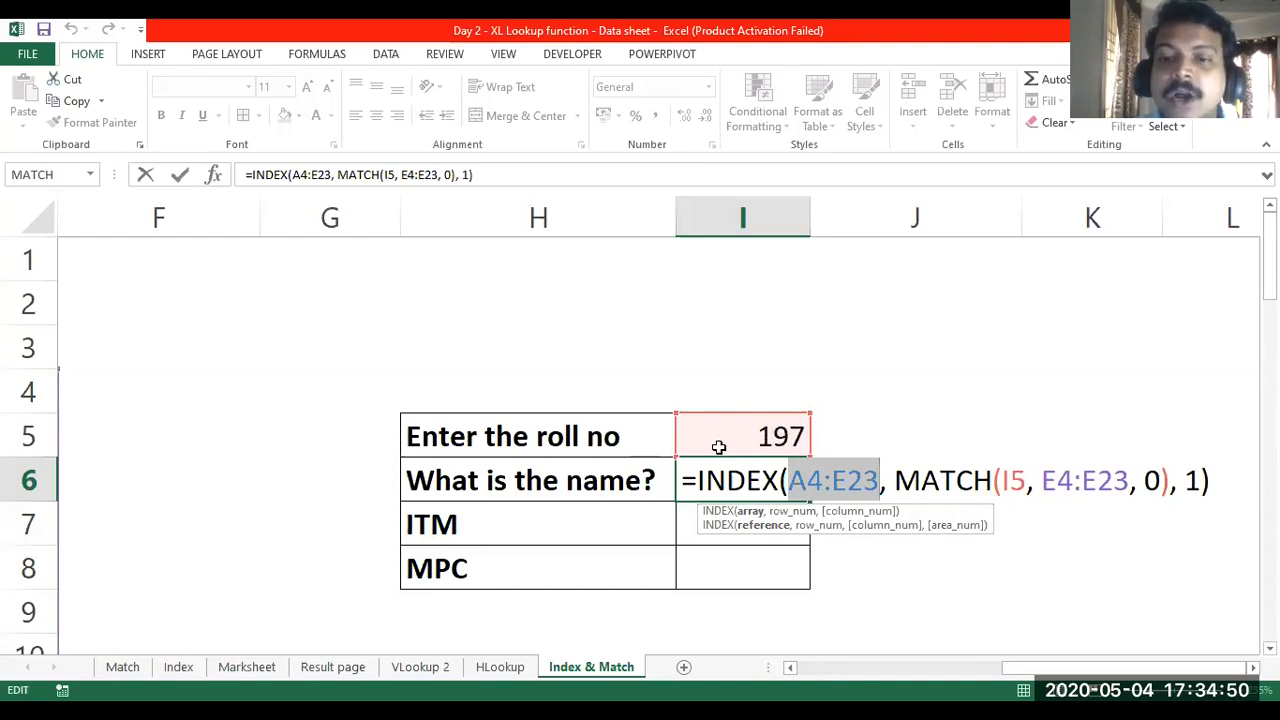
pyautogui.hscroll(-2, 580, 503)
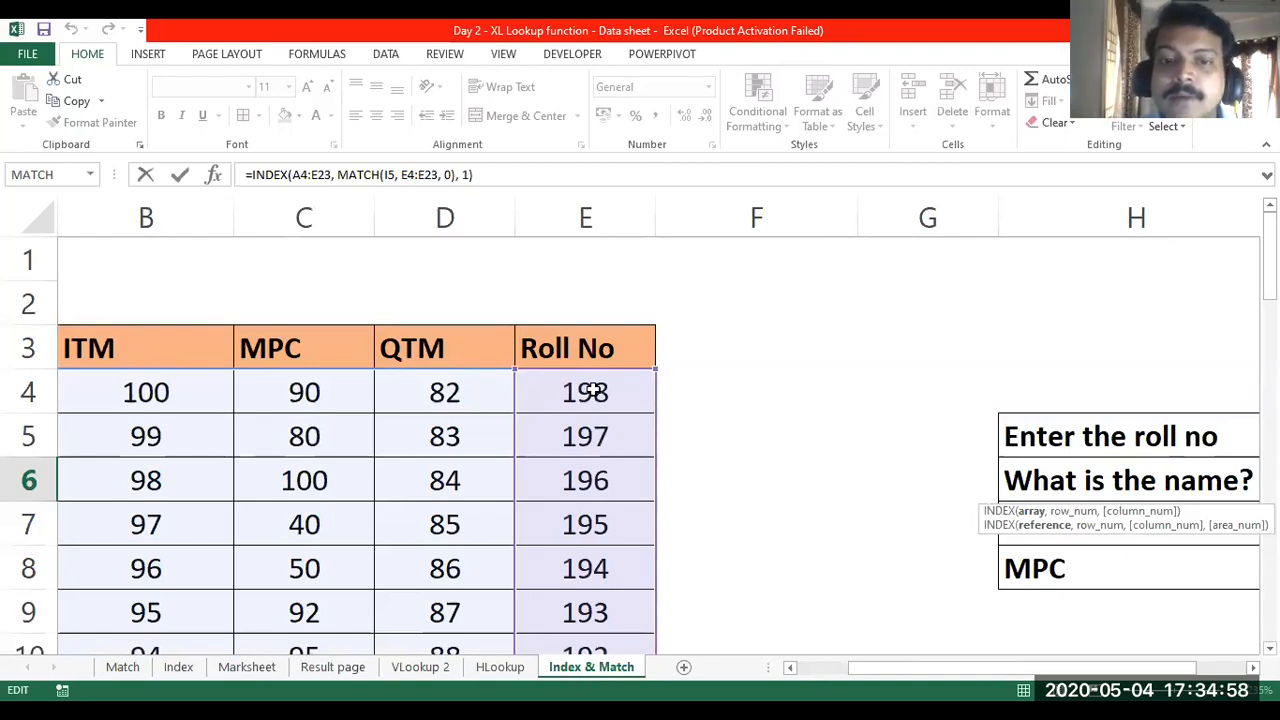
pyautogui.hscroll(4, 594, 390)
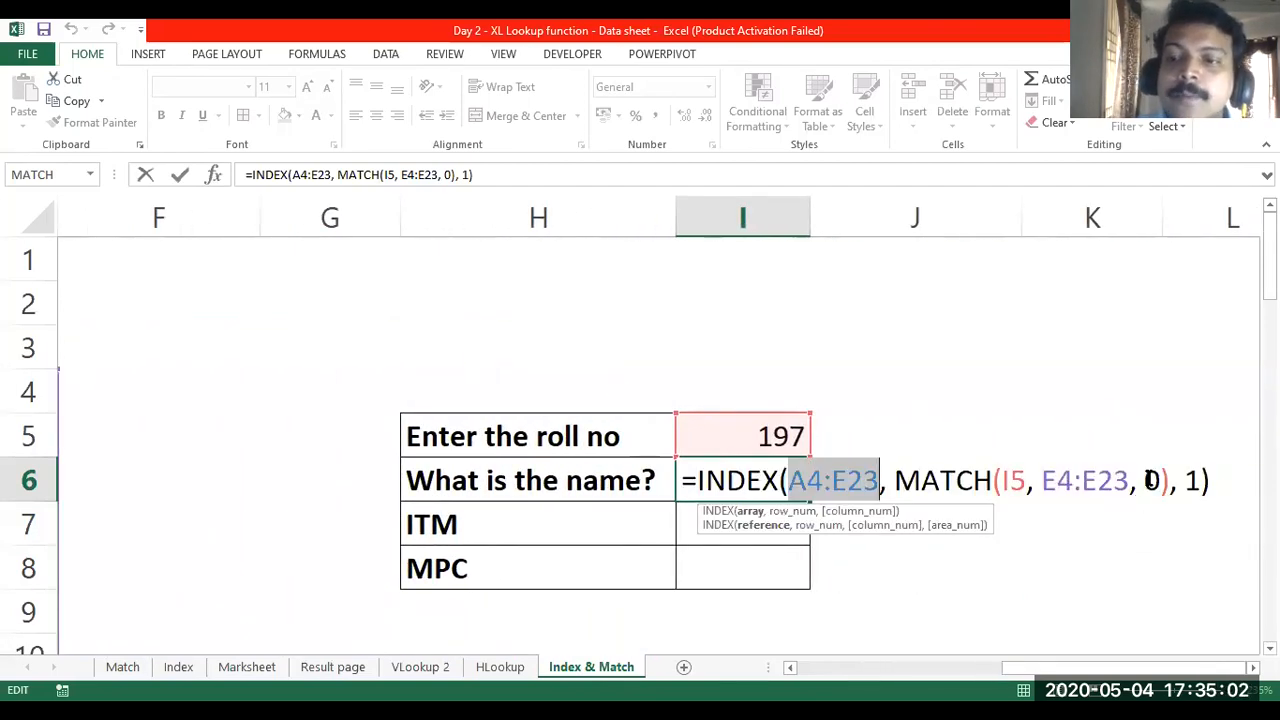
pyautogui.click(1151, 481)
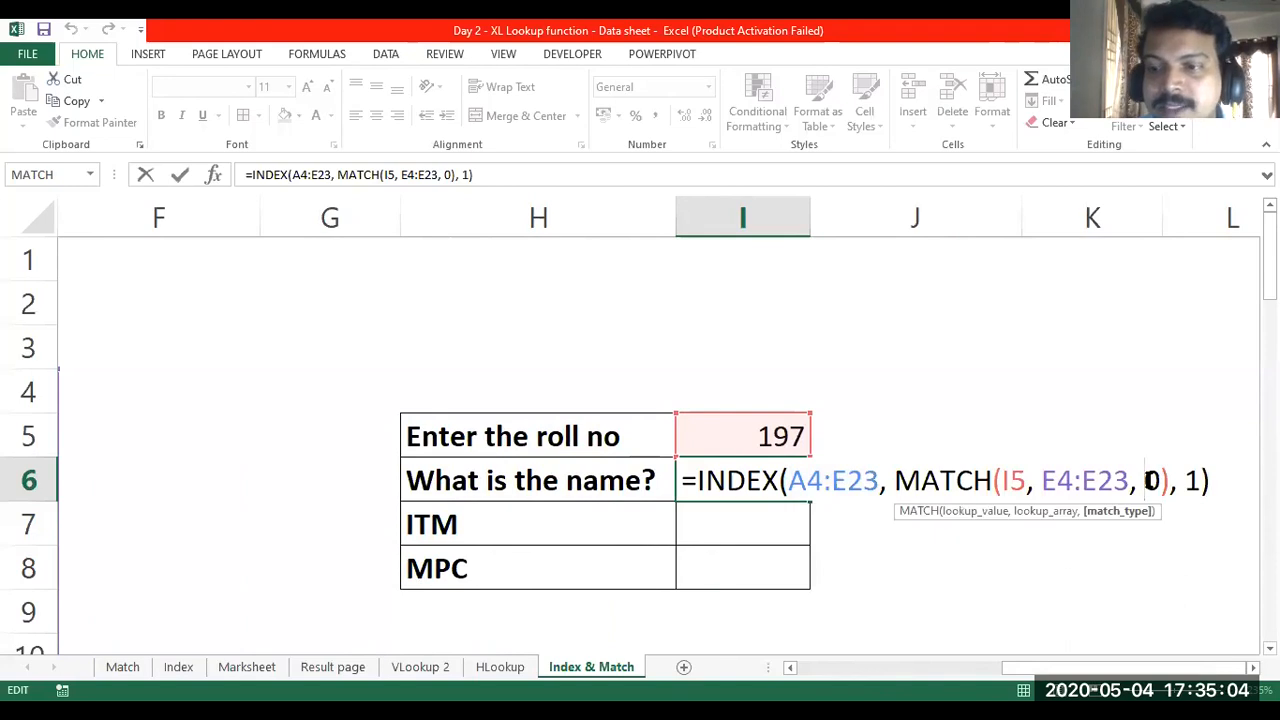
pyautogui.click(1169, 481)
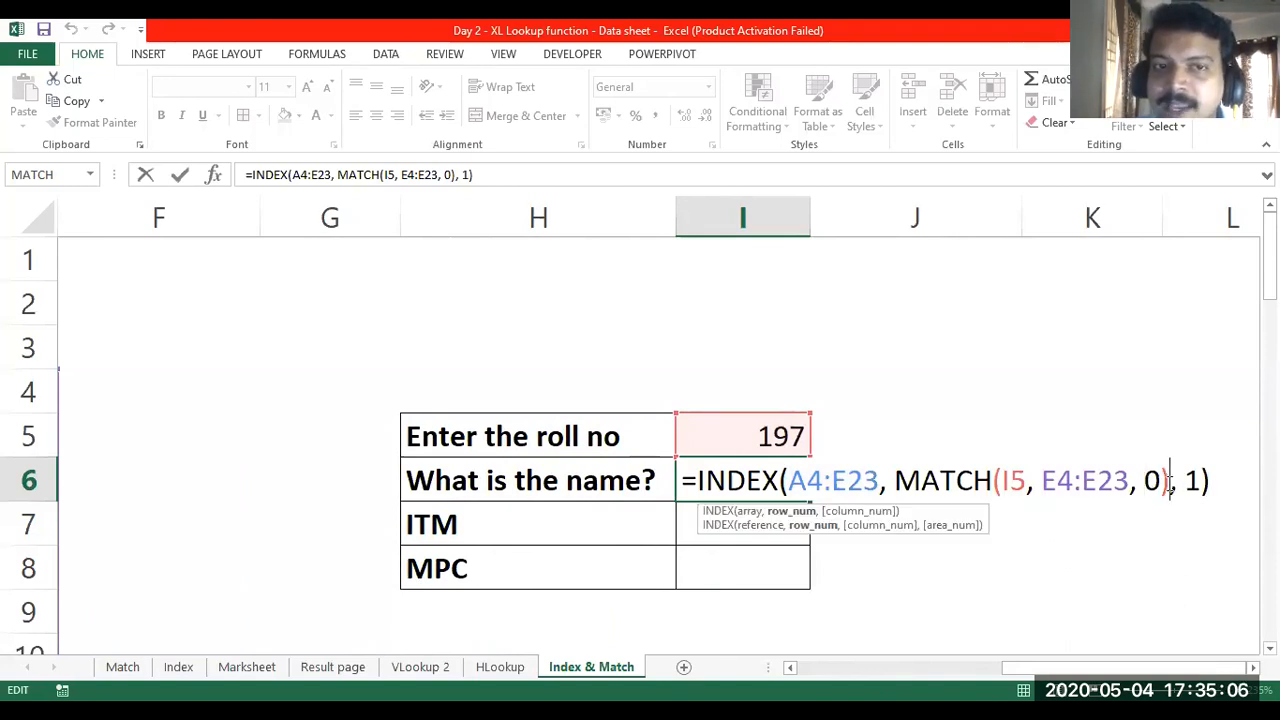
pyautogui.click(1195, 482)
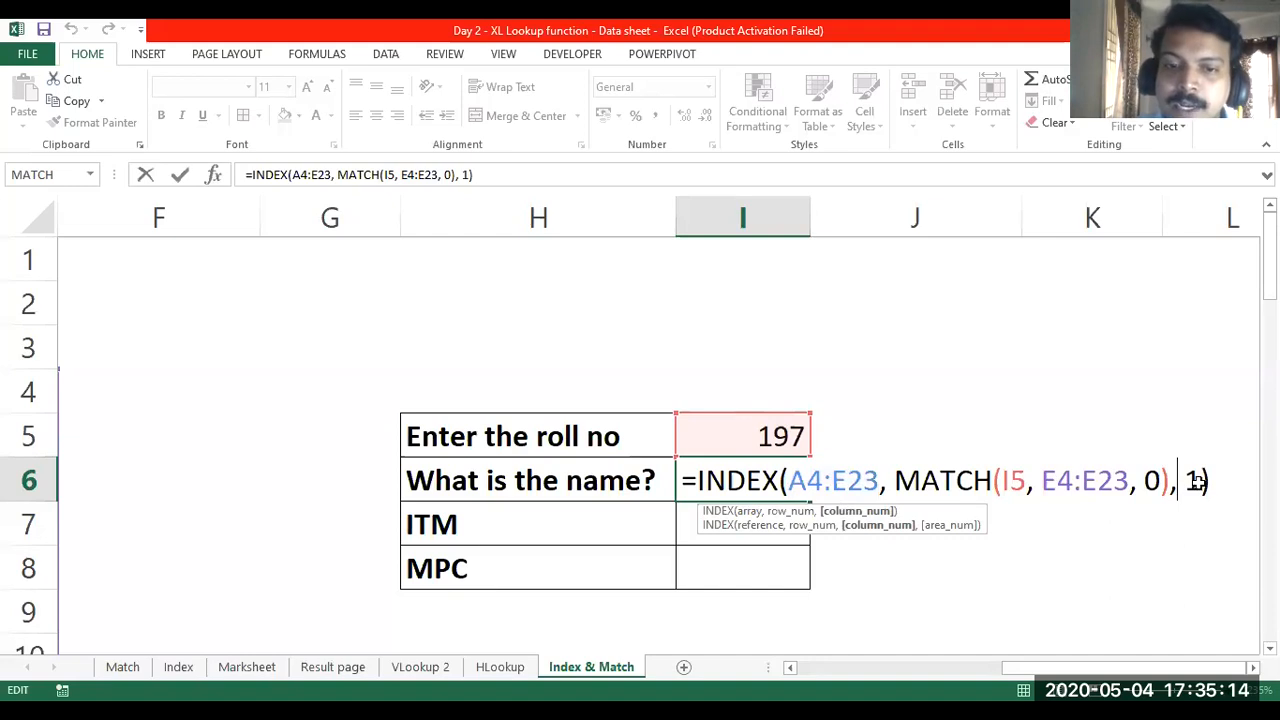
pyautogui.press('Return')
# - Reopen the formula in I6 and make its INDEX array reference absolute as $A$4:$E$23
pyautogui.click(805, 490)
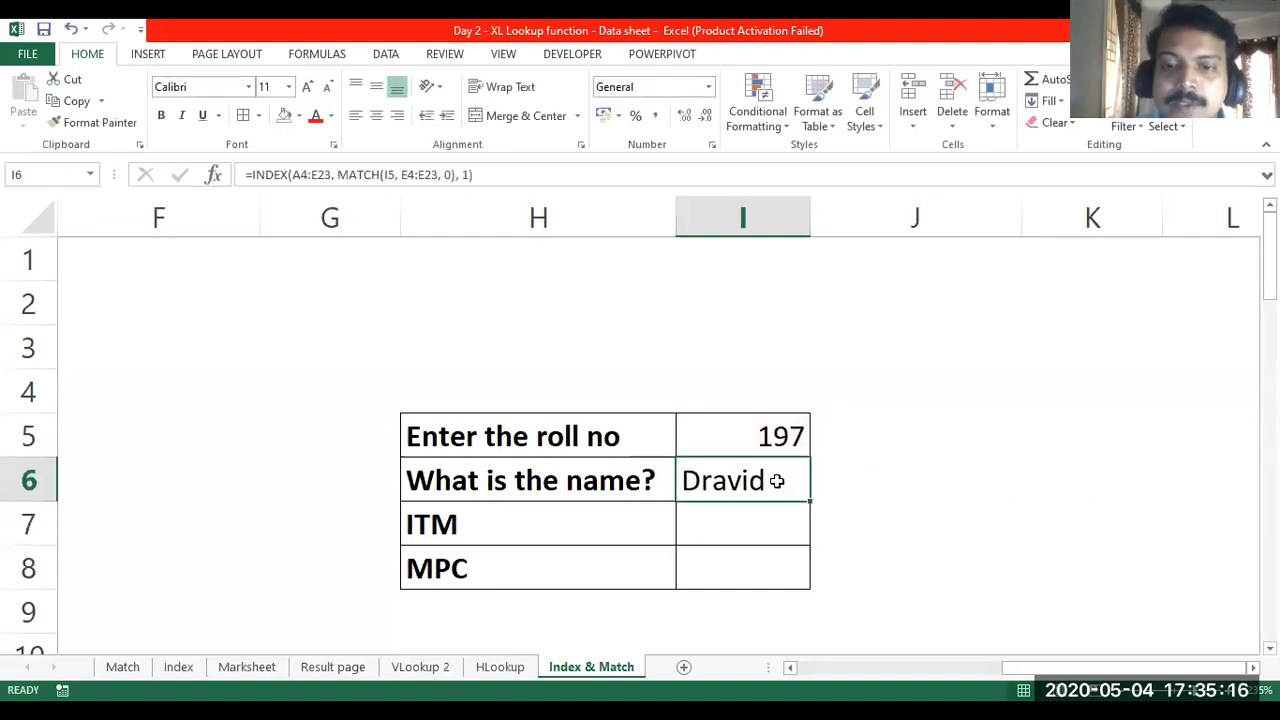
pyautogui.doubleClick(765, 476)
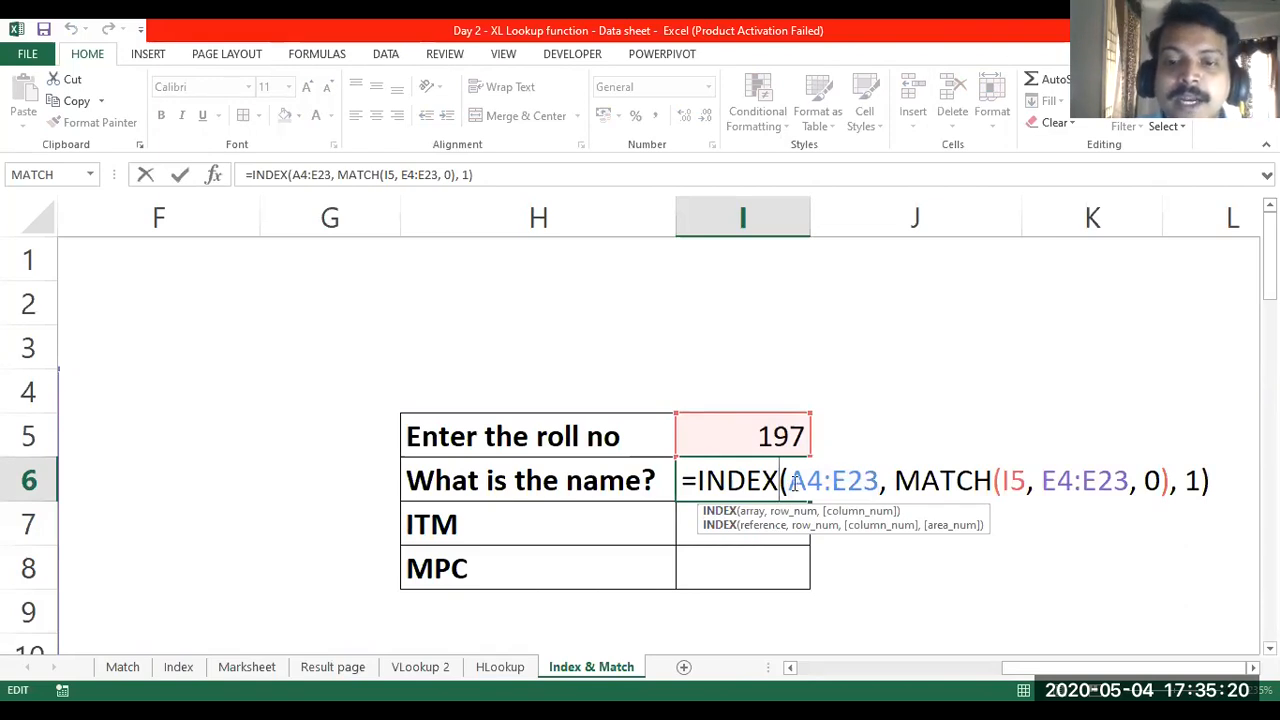
pyautogui.moveTo(790, 482); pyautogui.dragTo(875, 480)
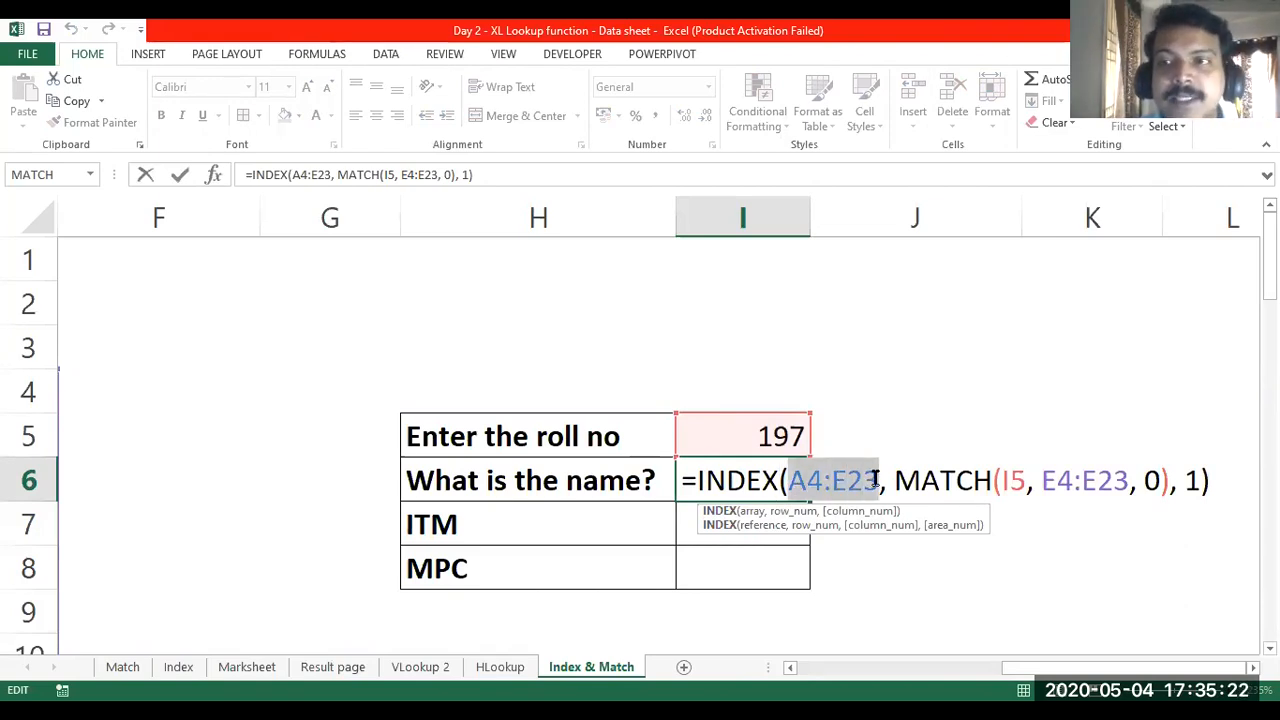
pyautogui.click(1006, 481)
pyautogui.doubleClick(1017, 481)
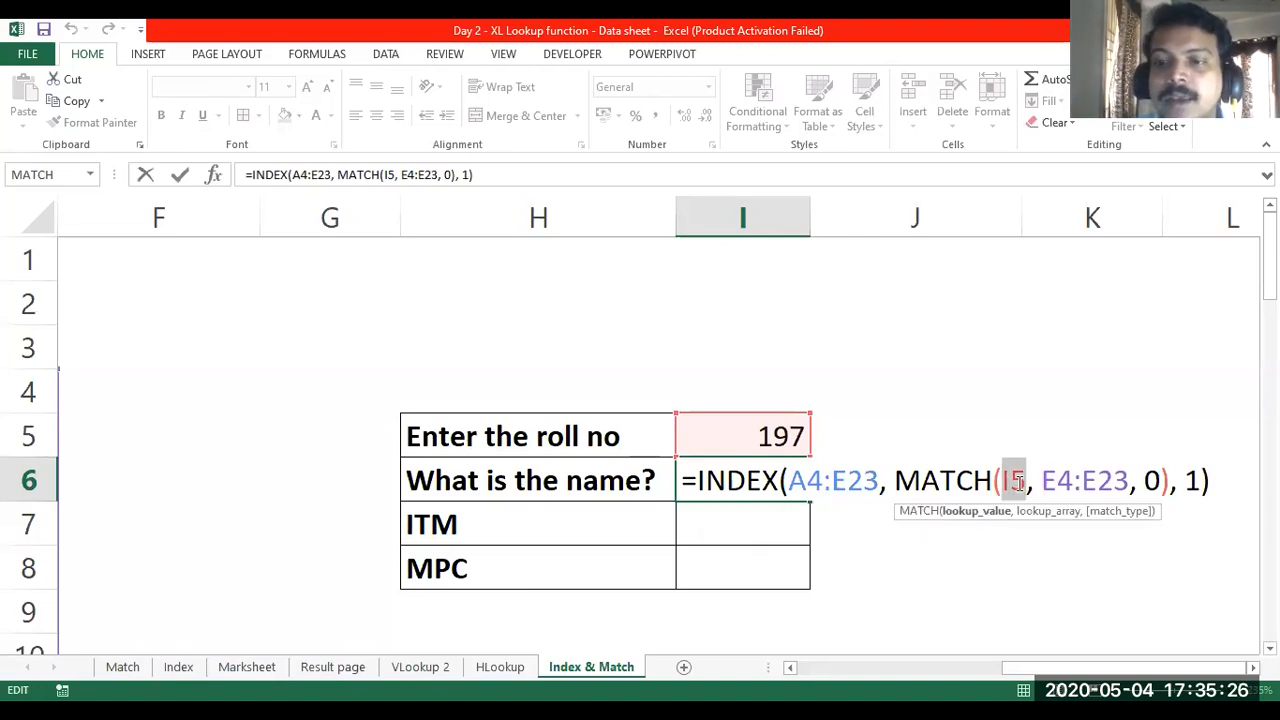
pyautogui.moveTo(1042, 481); pyautogui.dragTo(1130, 481)
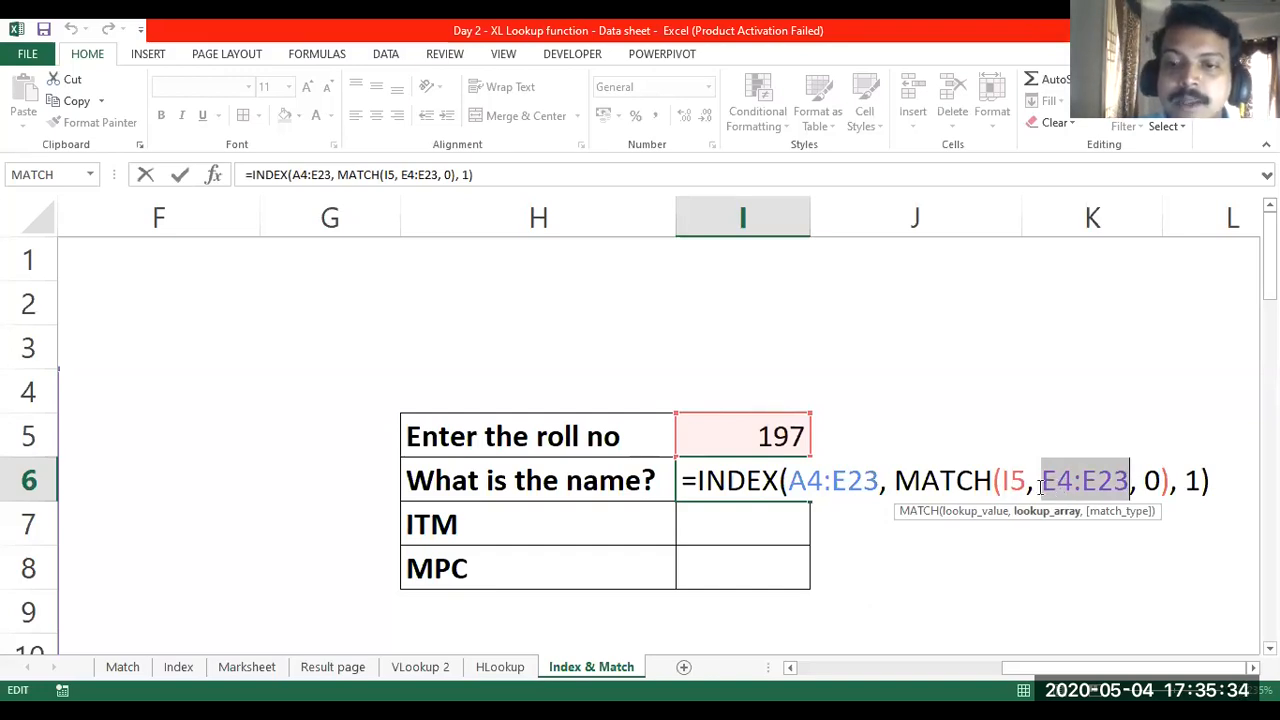
pyautogui.click(794, 480)
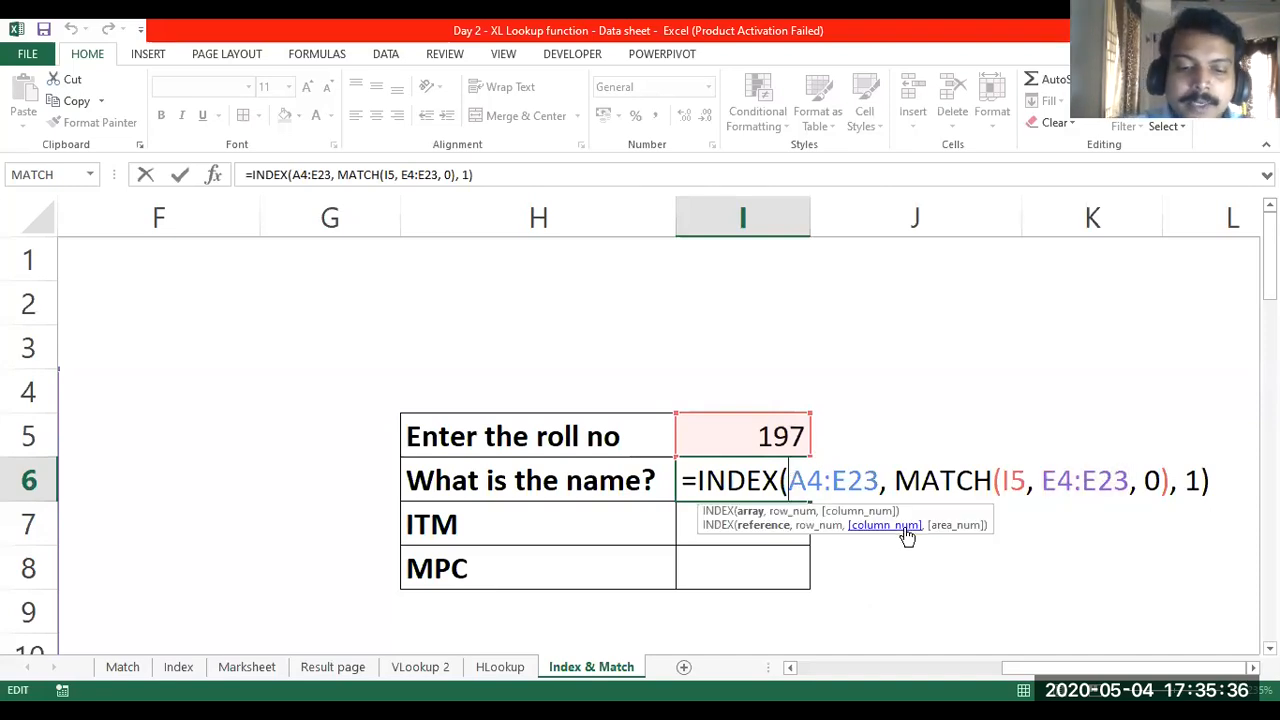
pyautogui.write('$A')
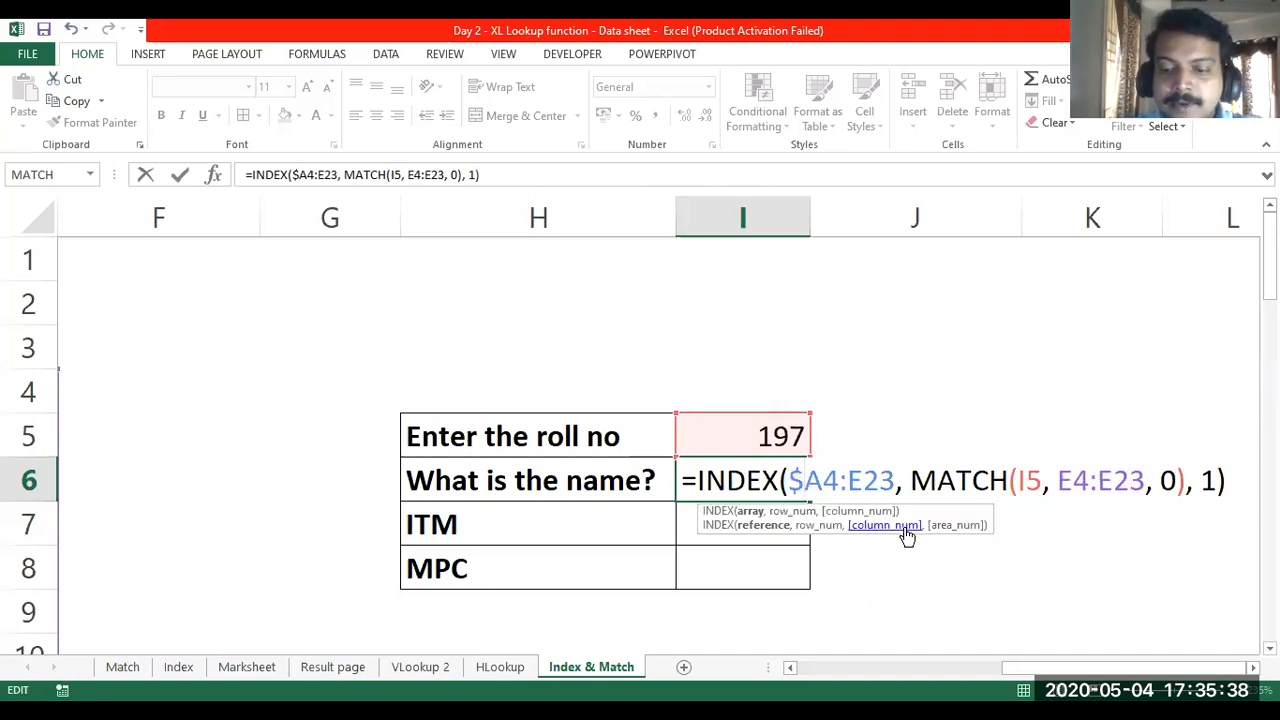
pyautogui.write('$')
pyautogui.press('Right')
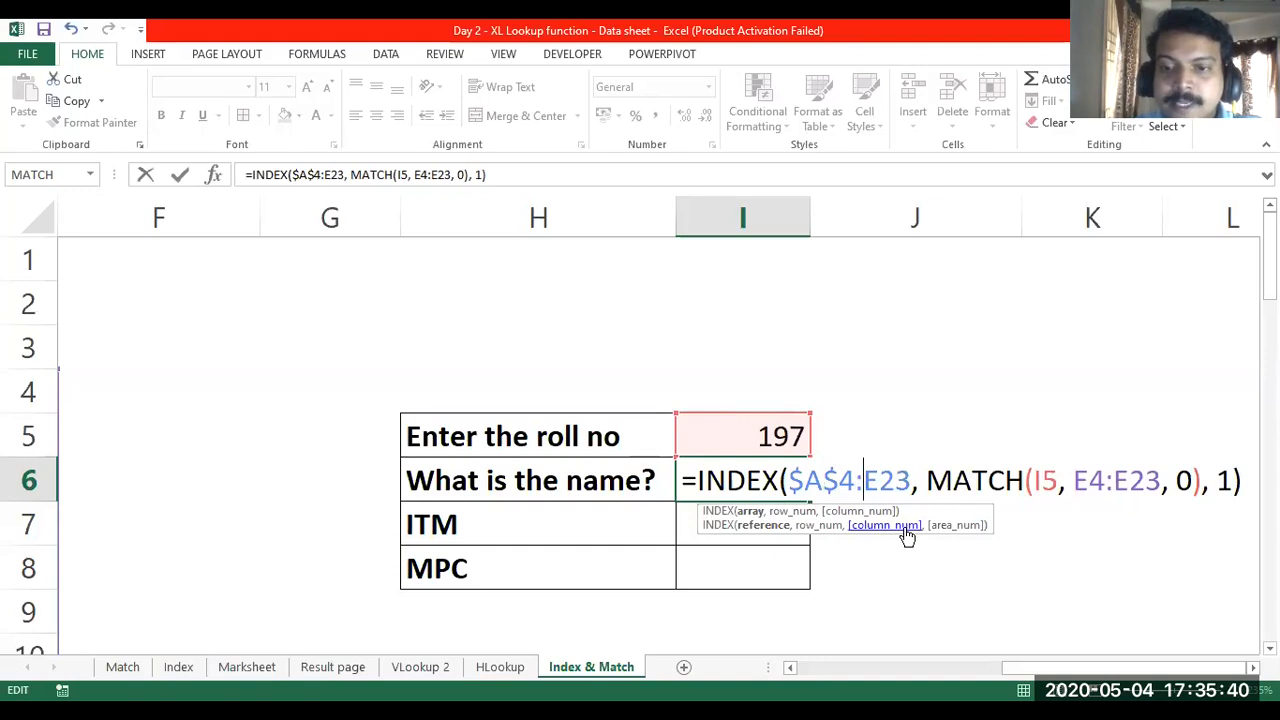
pyautogui.write('4')
pyautogui.press('Right')
pyautogui.write('$')
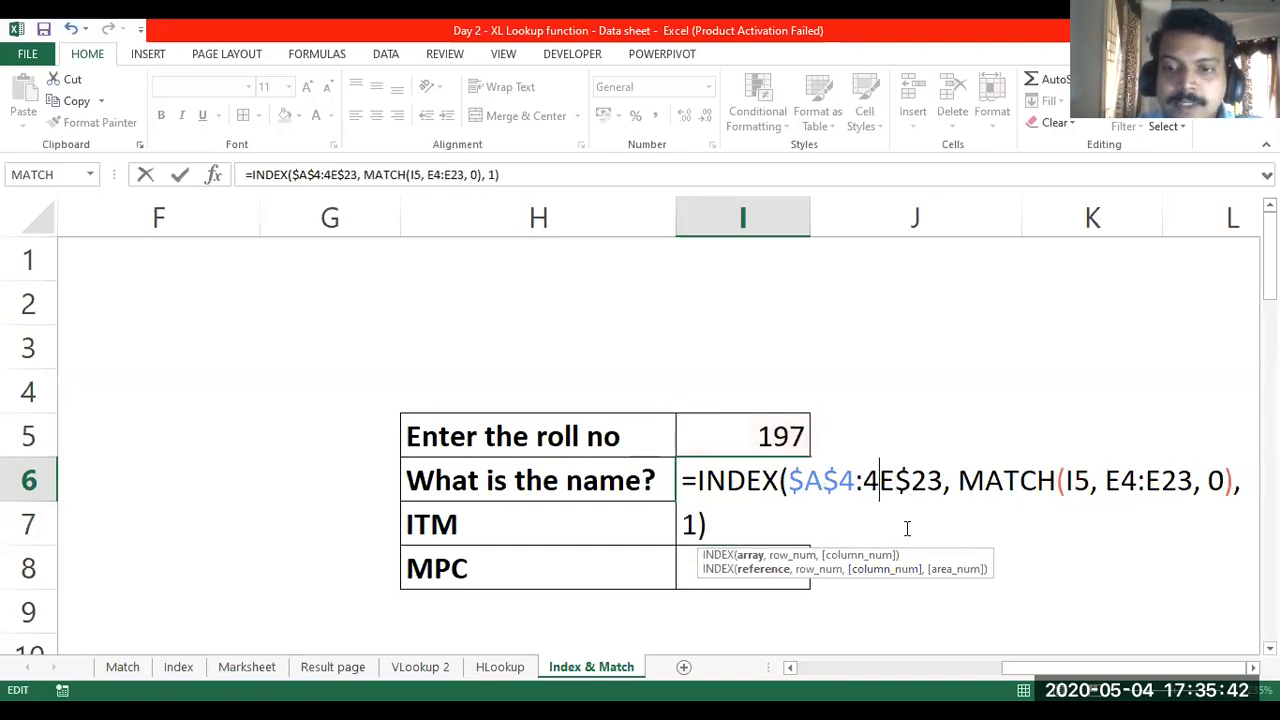
pyautogui.press('BackSpace')
pyautogui.write('$')
pyautogui.press('Right')
pyautogui.press('Right')
pyautogui.press('Right')
pyautogui.press('Right')
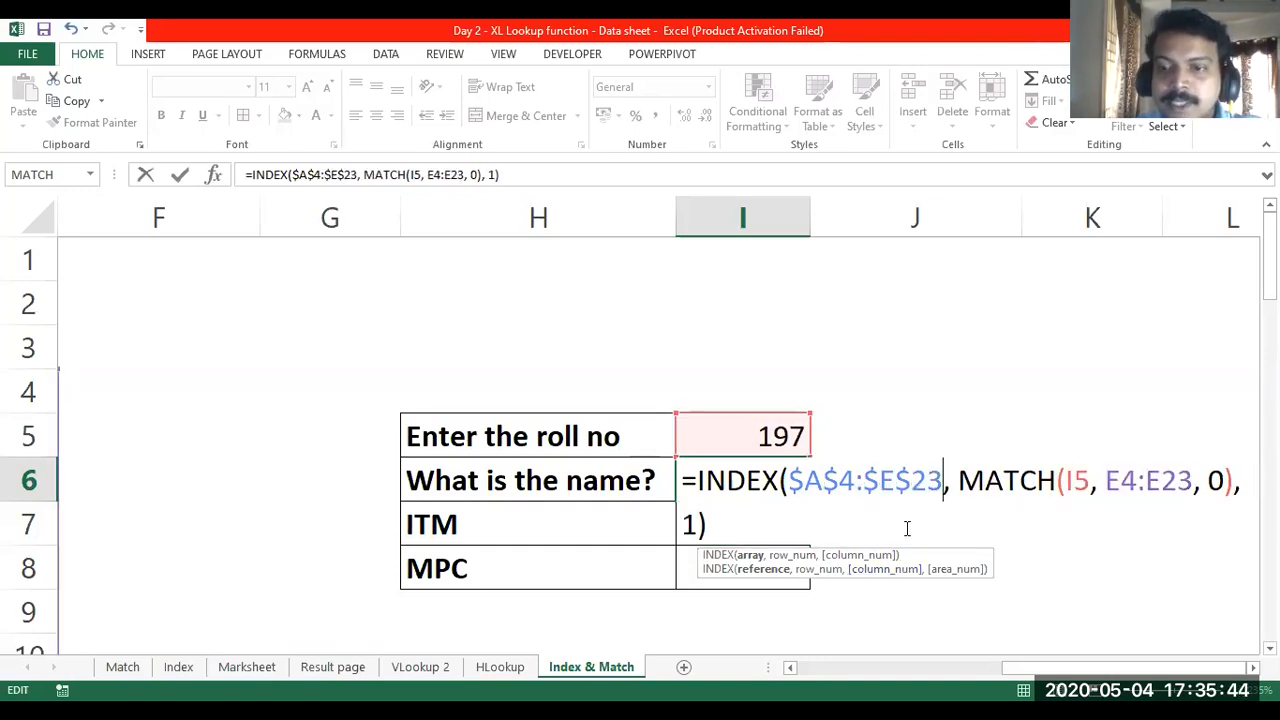
# - Make the MATCH lookup value in the I6 formula absolute as $I$5
pyautogui.press('Right')
pyautogui.press('Right')
pyautogui.press('Right')
pyautogui.press('Right')
pyautogui.press('Right')
pyautogui.press('Right')
pyautogui.press('Right')
pyautogui.press('Right')
pyautogui.write('$')
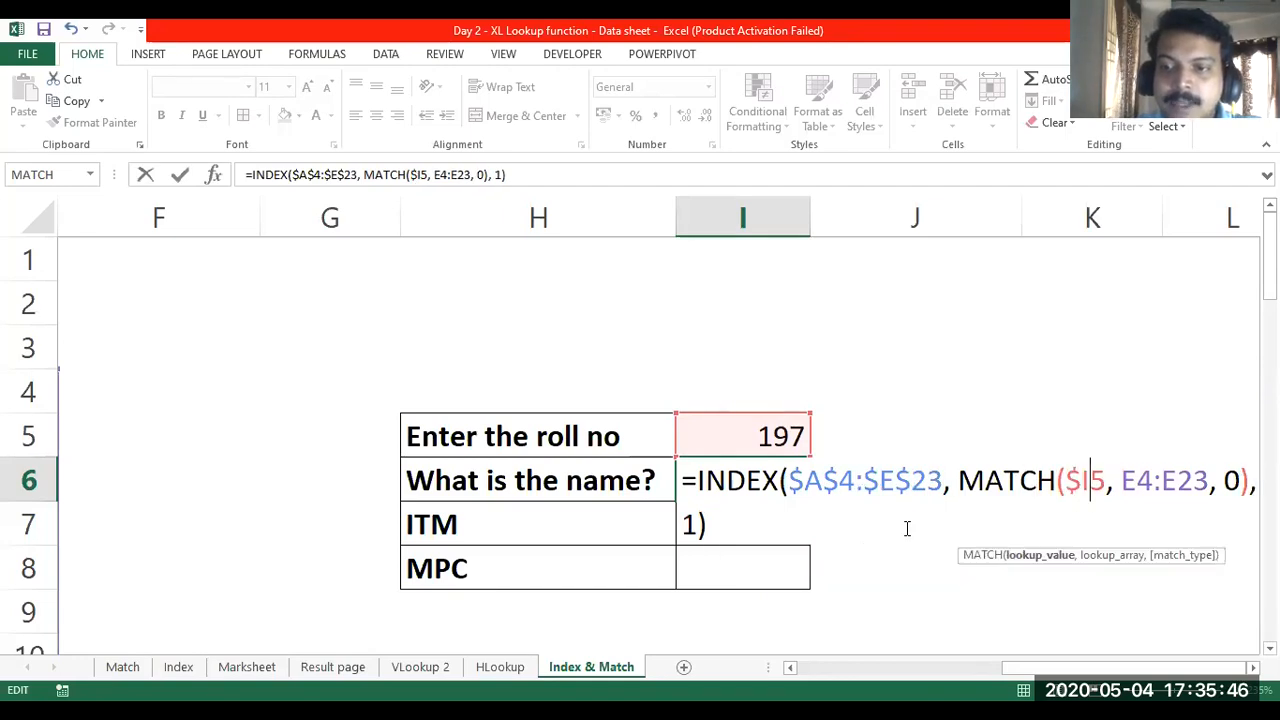
pyautogui.press('Right')
pyautogui.write('$')
# - Make the MATCH lookup array in the I6 formula absolute as $E$4:$E$23
pyautogui.press('Right')
pyautogui.press('Right')
pyautogui.press('Right')
pyautogui.write('$')
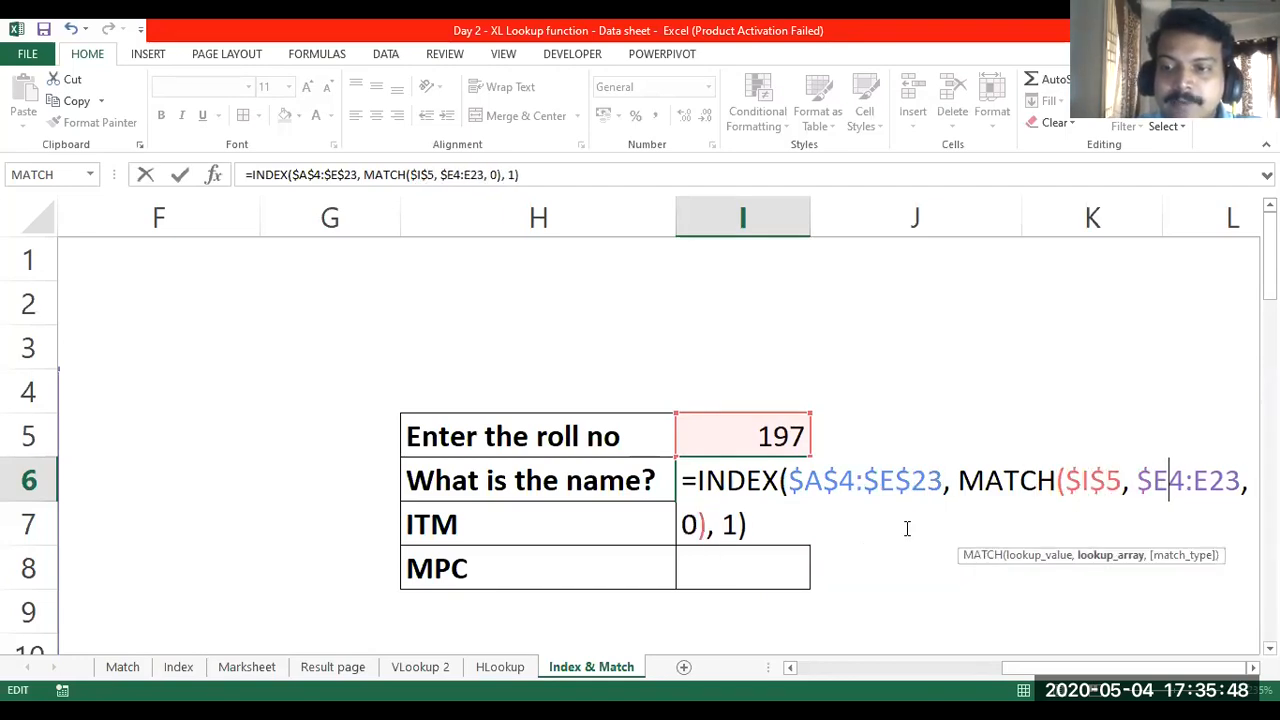
pyautogui.press('Right')
pyautogui.press('Right')
pyautogui.write('4')
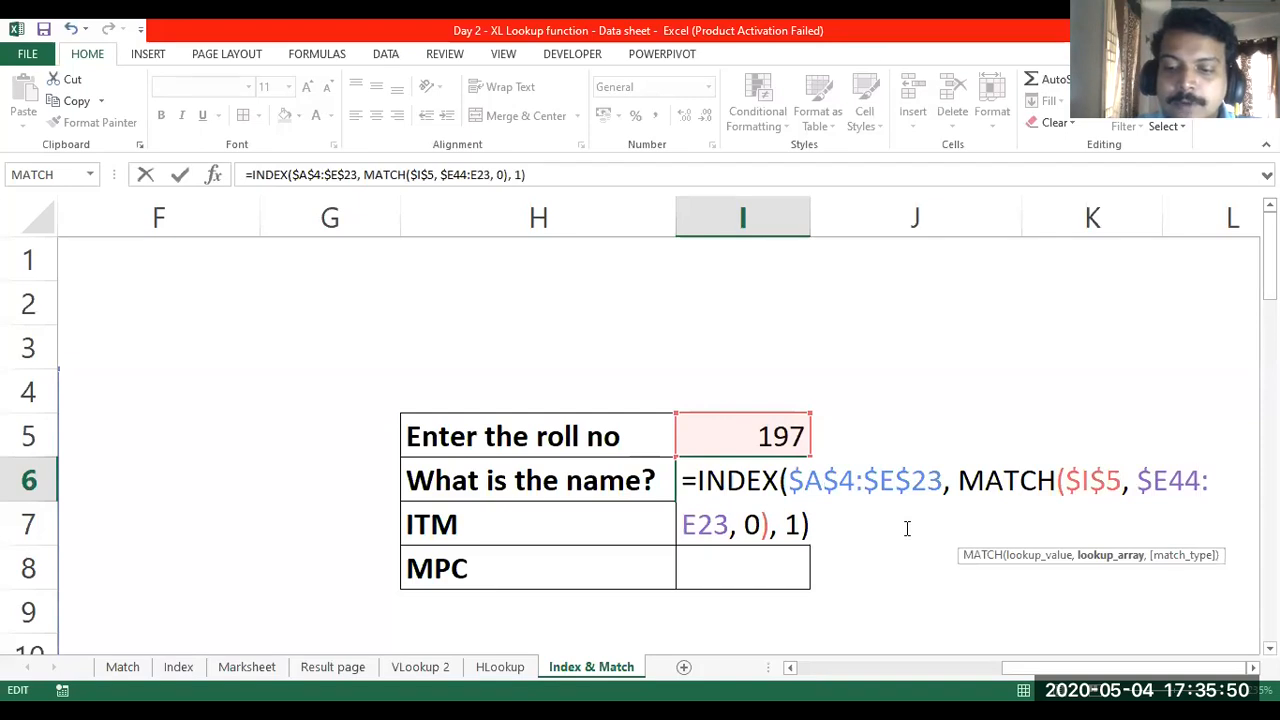
pyautogui.press('BackSpace')
pyautogui.press('Left')
pyautogui.write('$')
pyautogui.press('Right')
pyautogui.press('Right')
pyautogui.press('Right')
pyautogui.write('$')
pyautogui.press('Right')
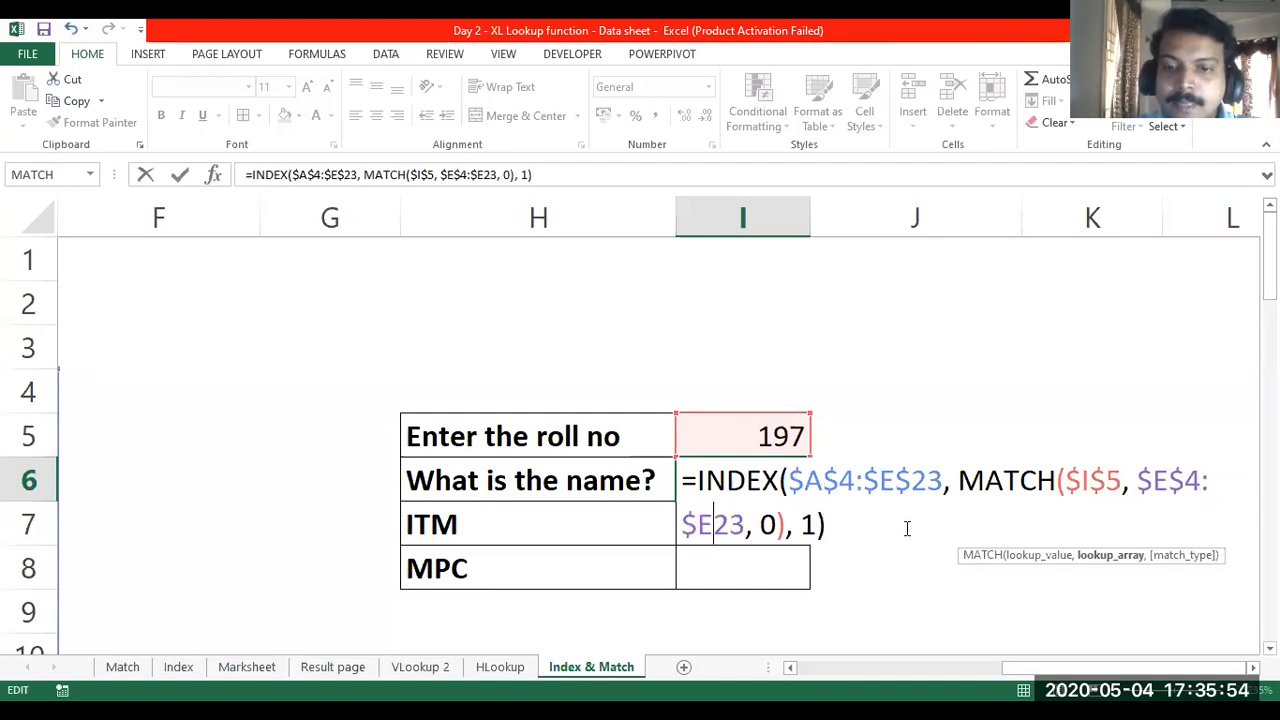
pyautogui.write('$')
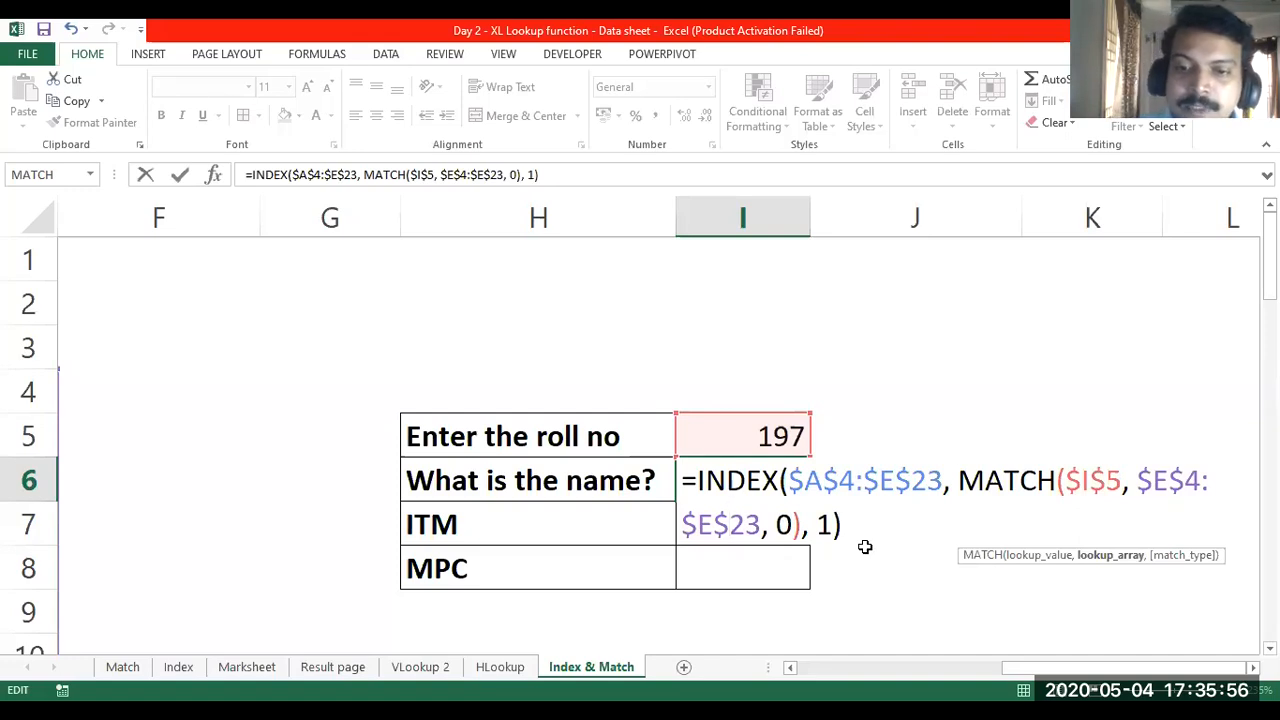
# - Enter the formula in I6 and copy it down through I8
pyautogui.press('Return')
pyautogui.click(804, 490)
pyautogui.moveTo(810, 502); pyautogui.dragTo(803, 569)
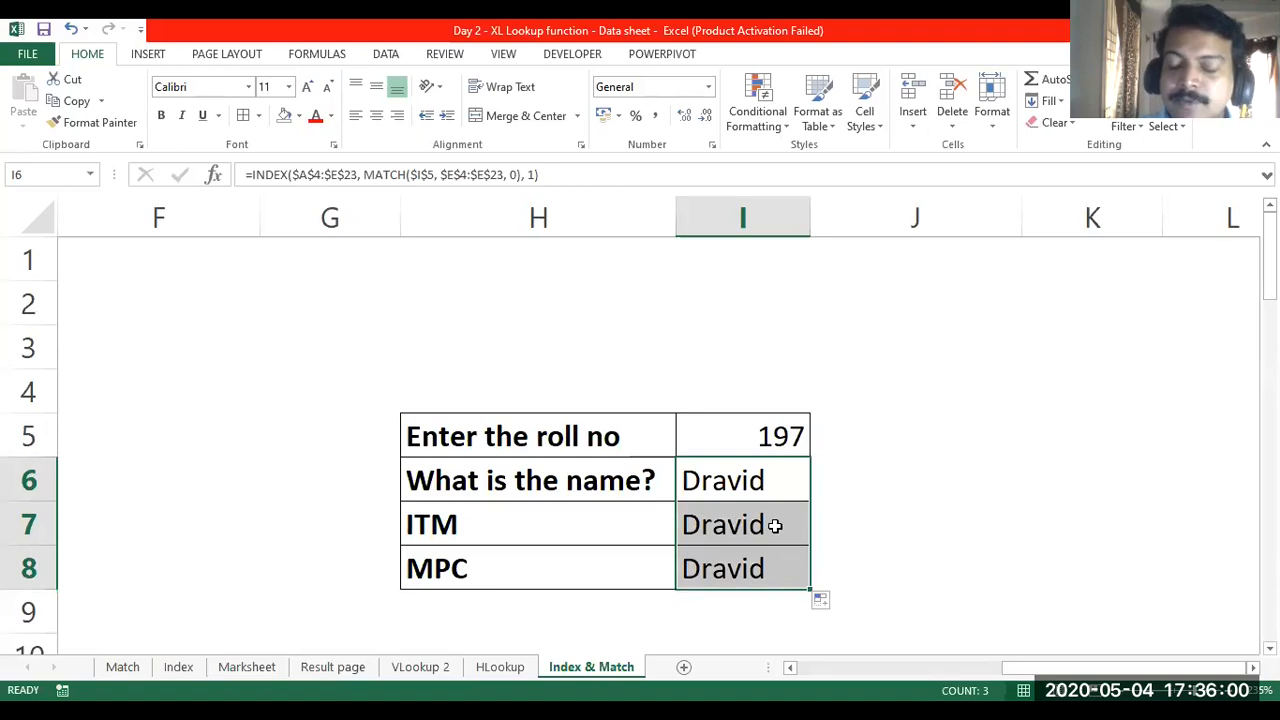
# - Set the INDEX column number in the I7 formula to 2 for the ITM marks
pyautogui.click(776, 526)
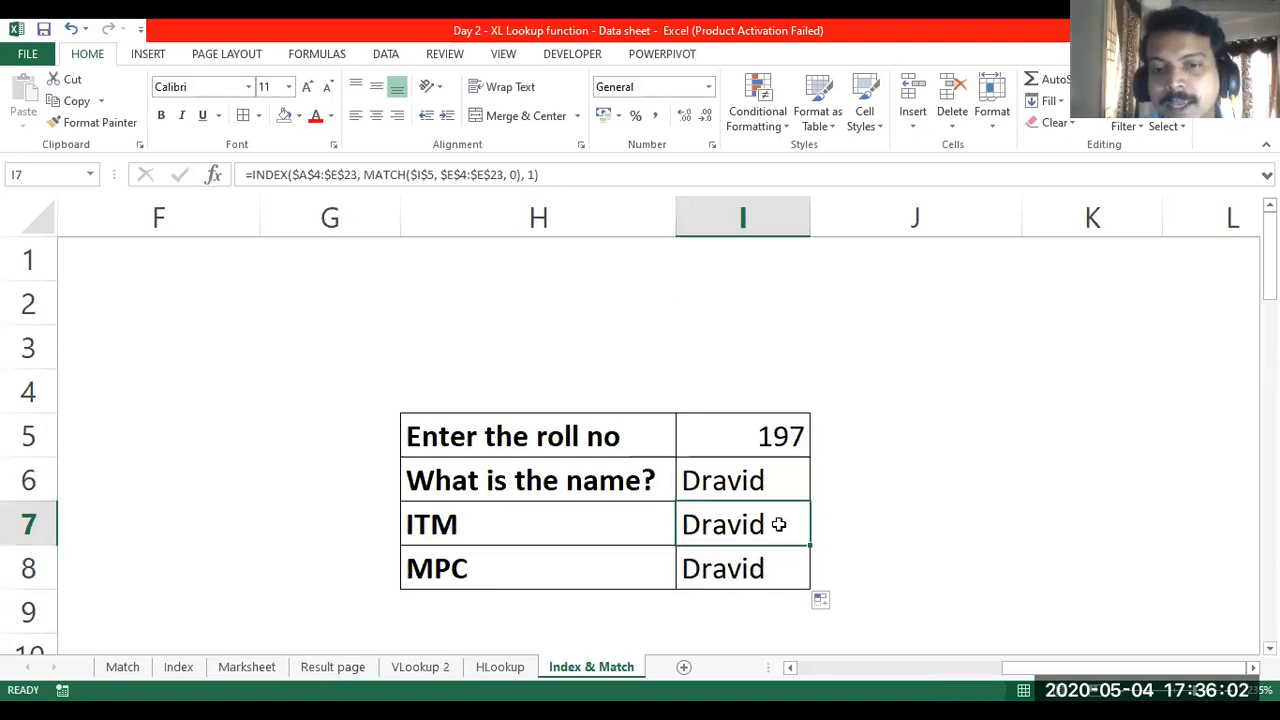
pyautogui.hscroll(-3, 738, 526)
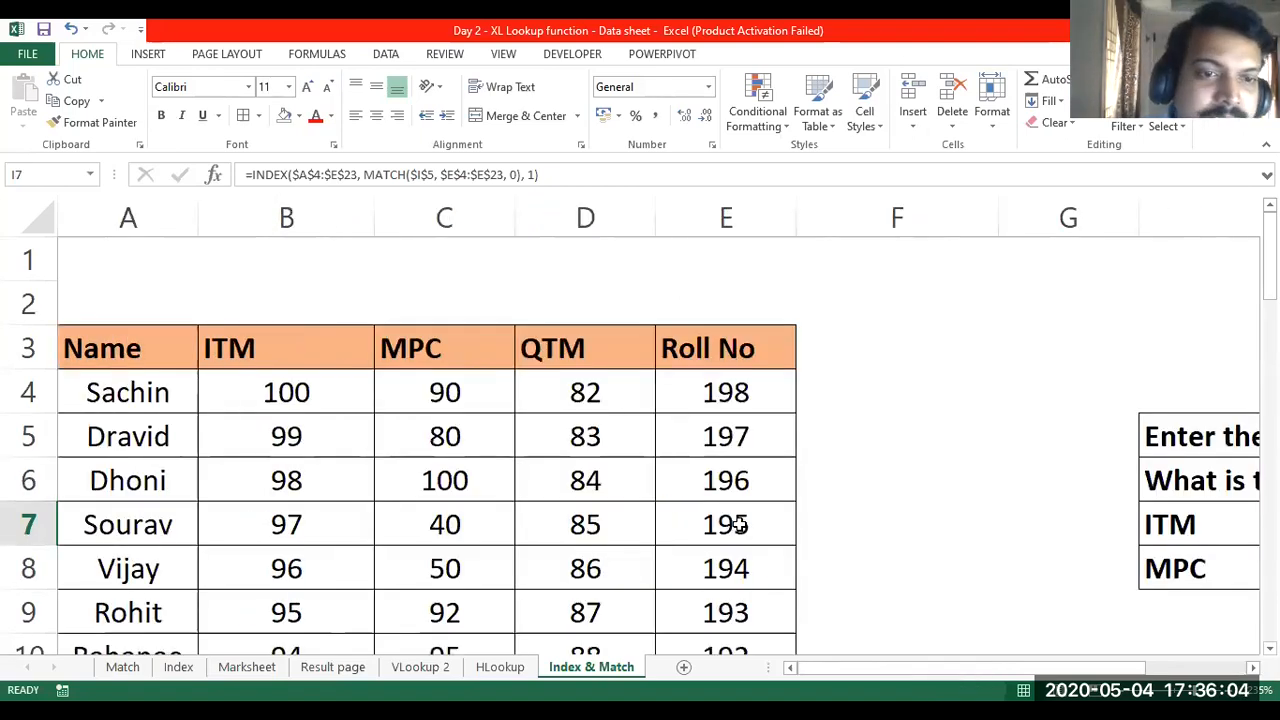
pyautogui.hscroll(3, 738, 526)
pyautogui.doubleClick(850, 528)
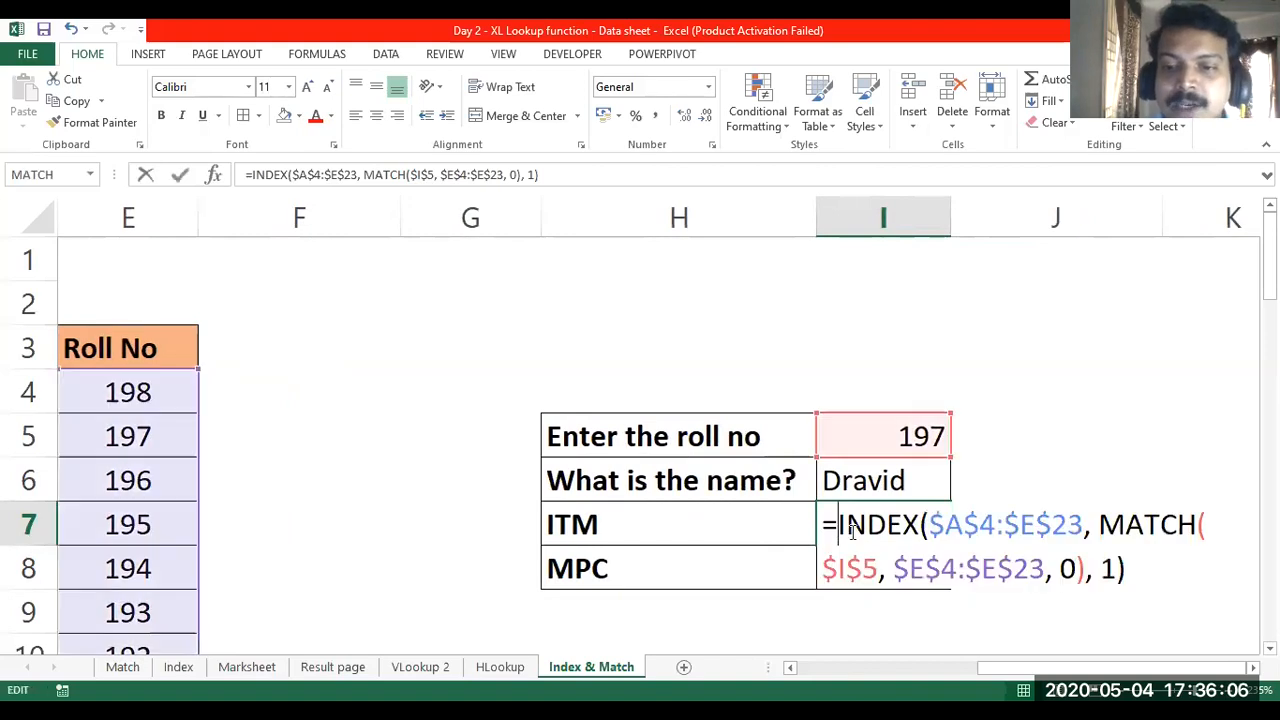
pyautogui.click(1110, 570)
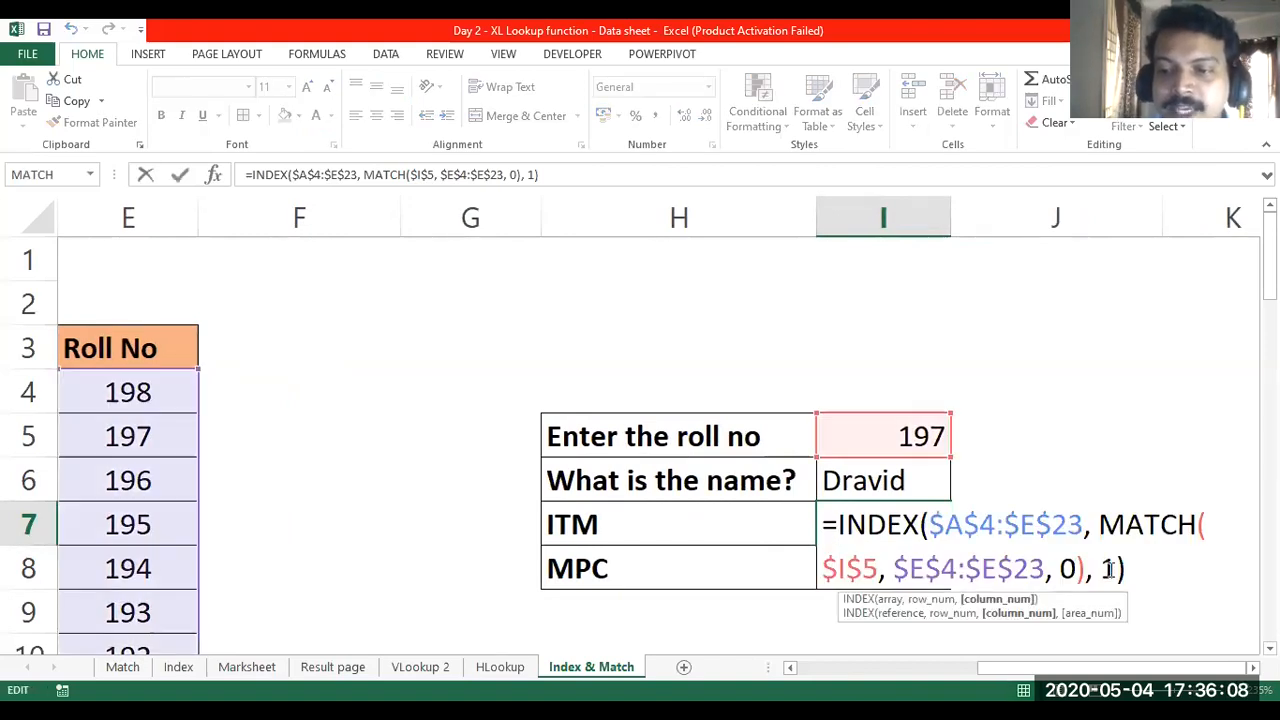
pyautogui.doubleClick(1108, 569)
pyautogui.write('2')
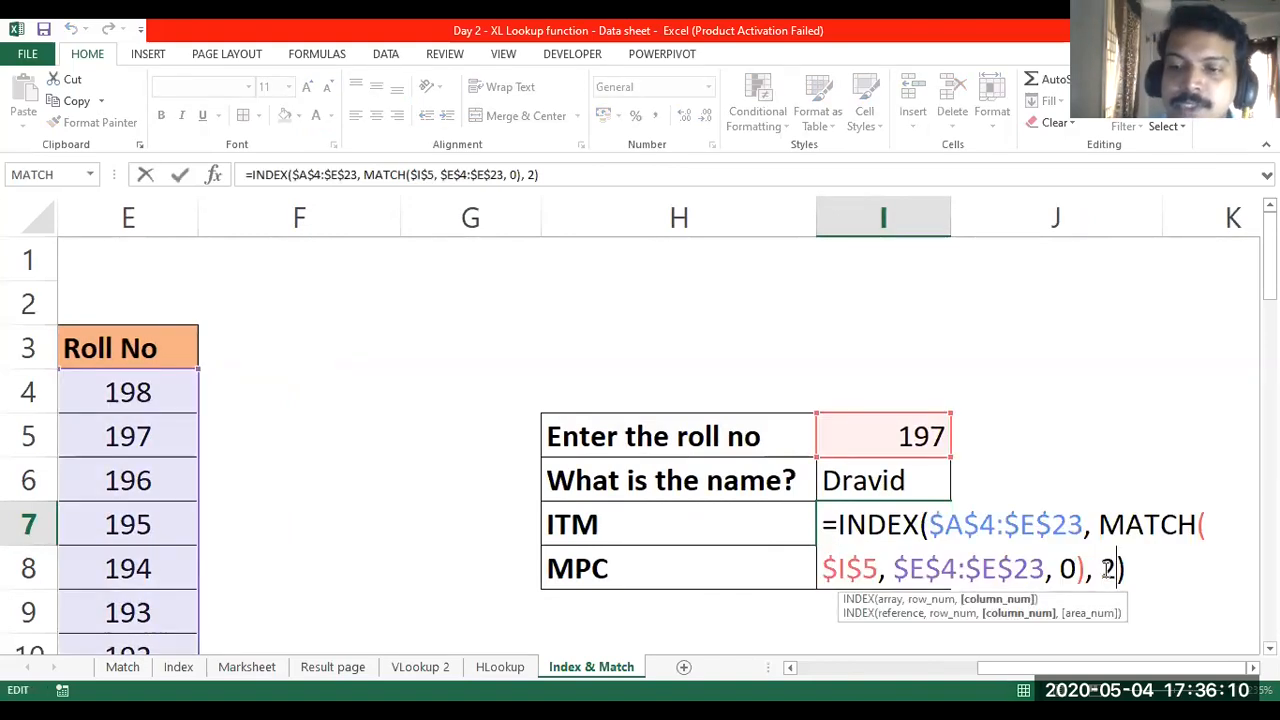
pyautogui.press('Return')
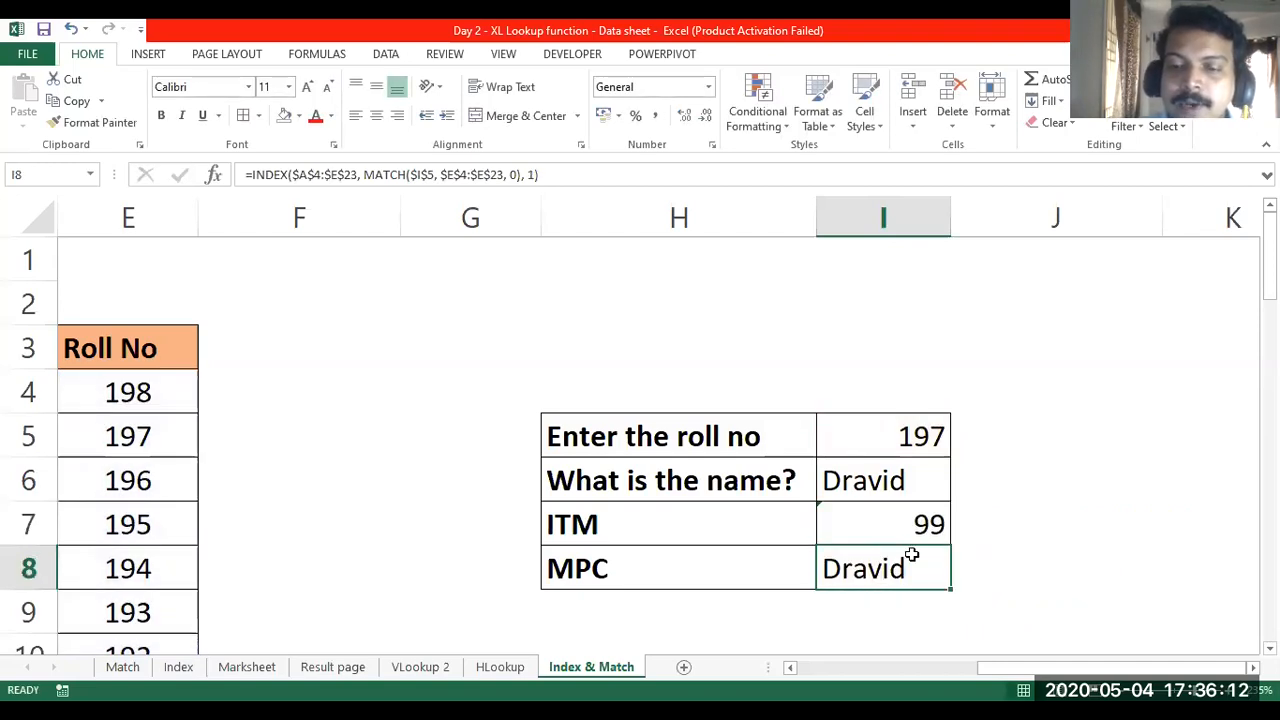
# - Set the INDEX column number in the I8 formula to 3 for the MPC marks
pyautogui.doubleClick(913, 558)
pyautogui.doubleClick(1108, 612)
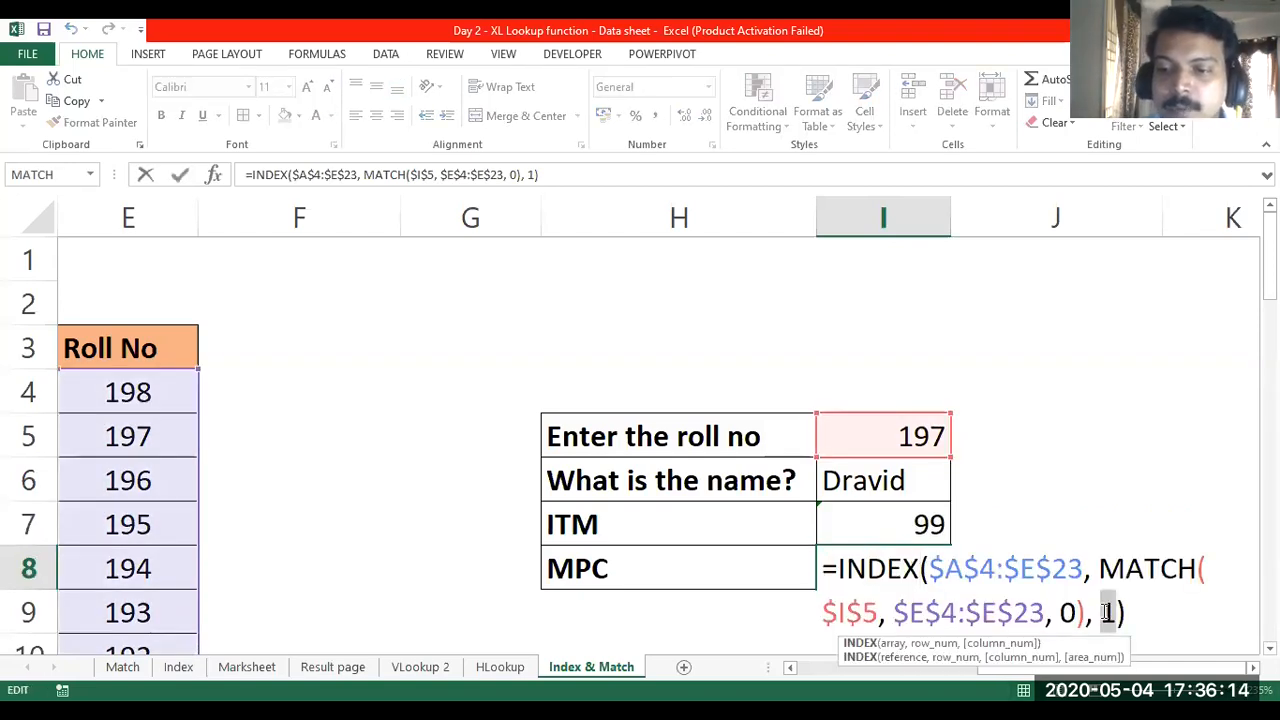
pyautogui.write('3')
pyautogui.press('Return')
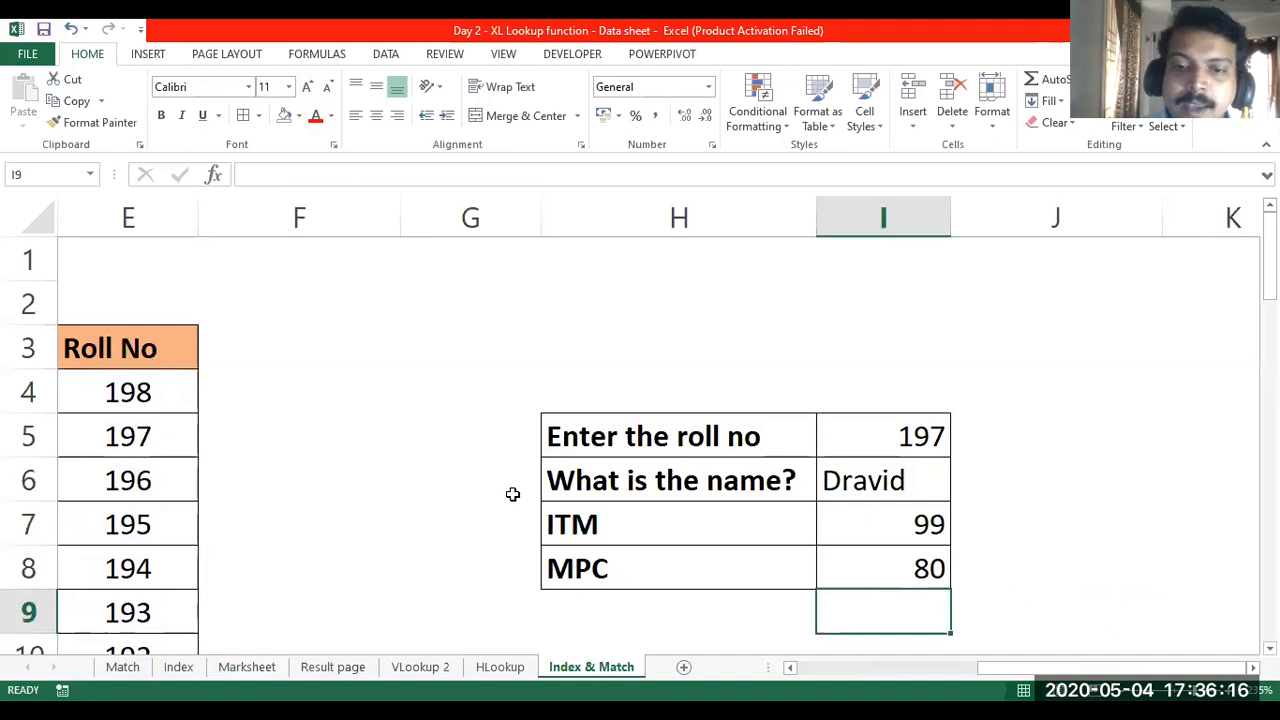
# - Compare the returned name, ITM and MPC marks with the student's row in the marks table
pyautogui.hscroll(-4, 512, 493)
pyautogui.click(148, 432)
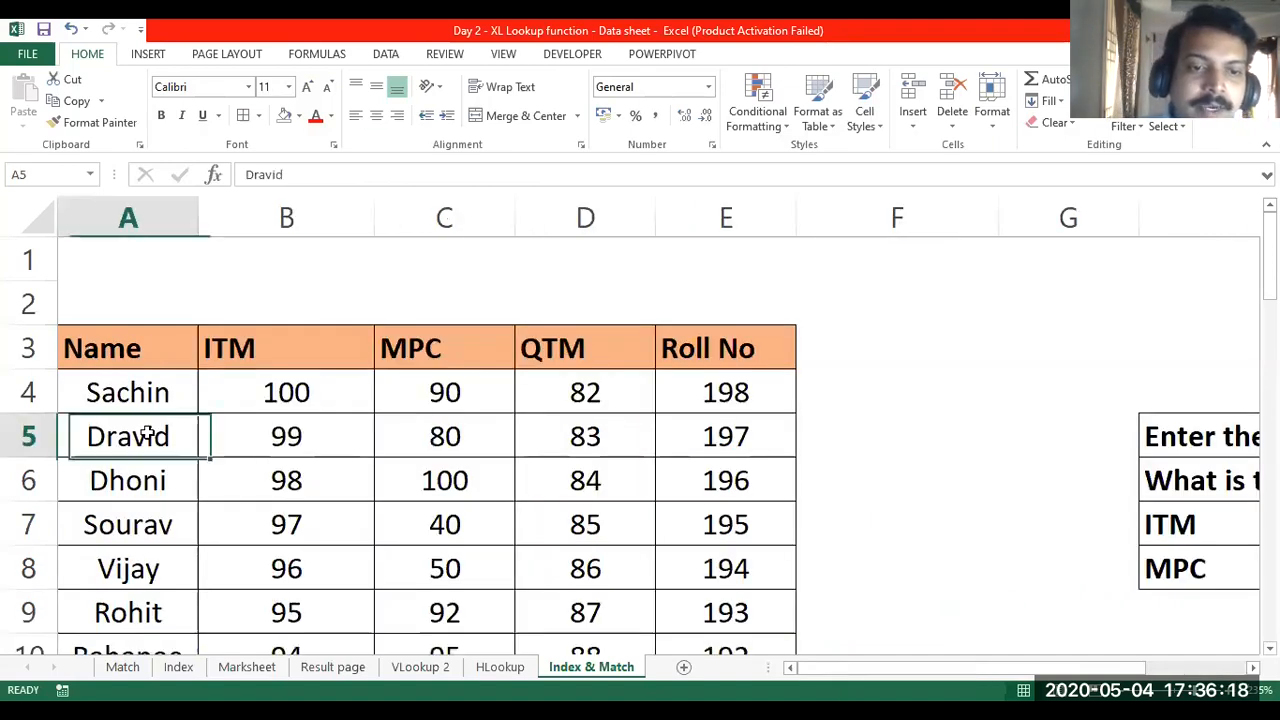
pyautogui.click(250, 437)
pyautogui.click(445, 436)
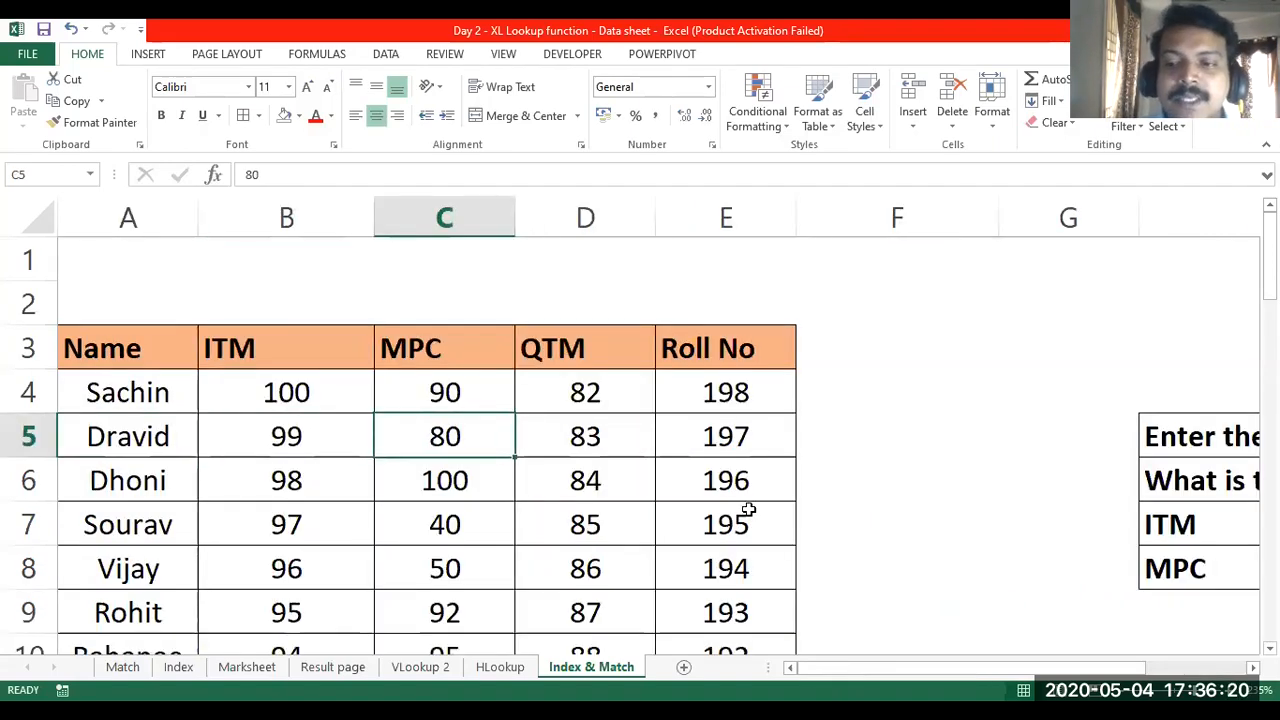
pyautogui.hscroll(2, 748, 509)
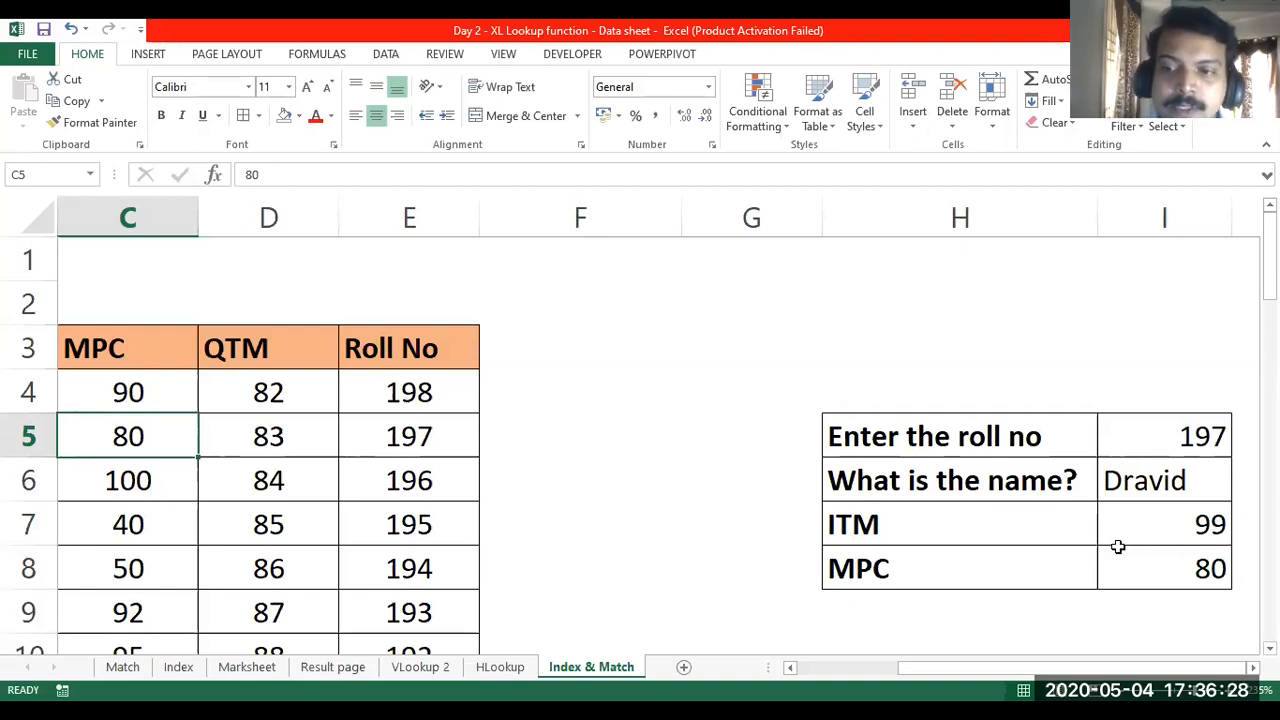
# - Examine the quarterly sales table and its lookup inputs for quarter in G29 and category in G30
pyautogui.scroll(-1, 1118, 546)
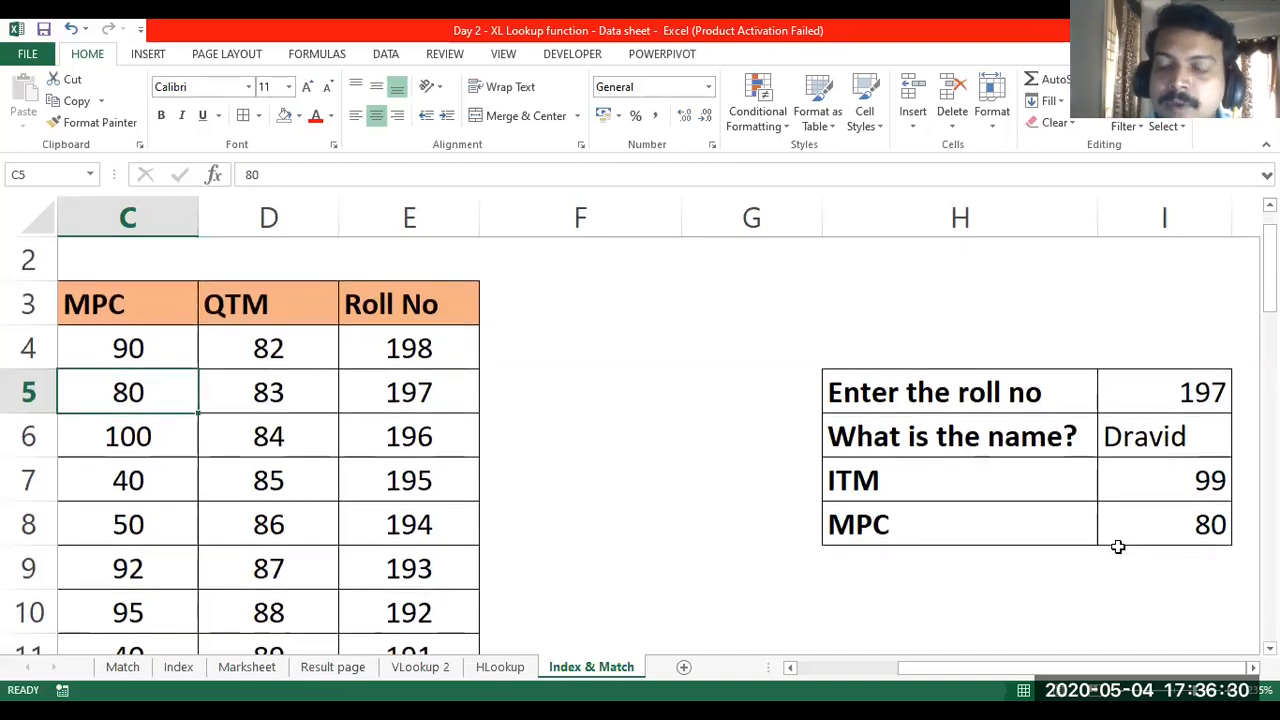
pyautogui.scroll(-1, 1118, 546)
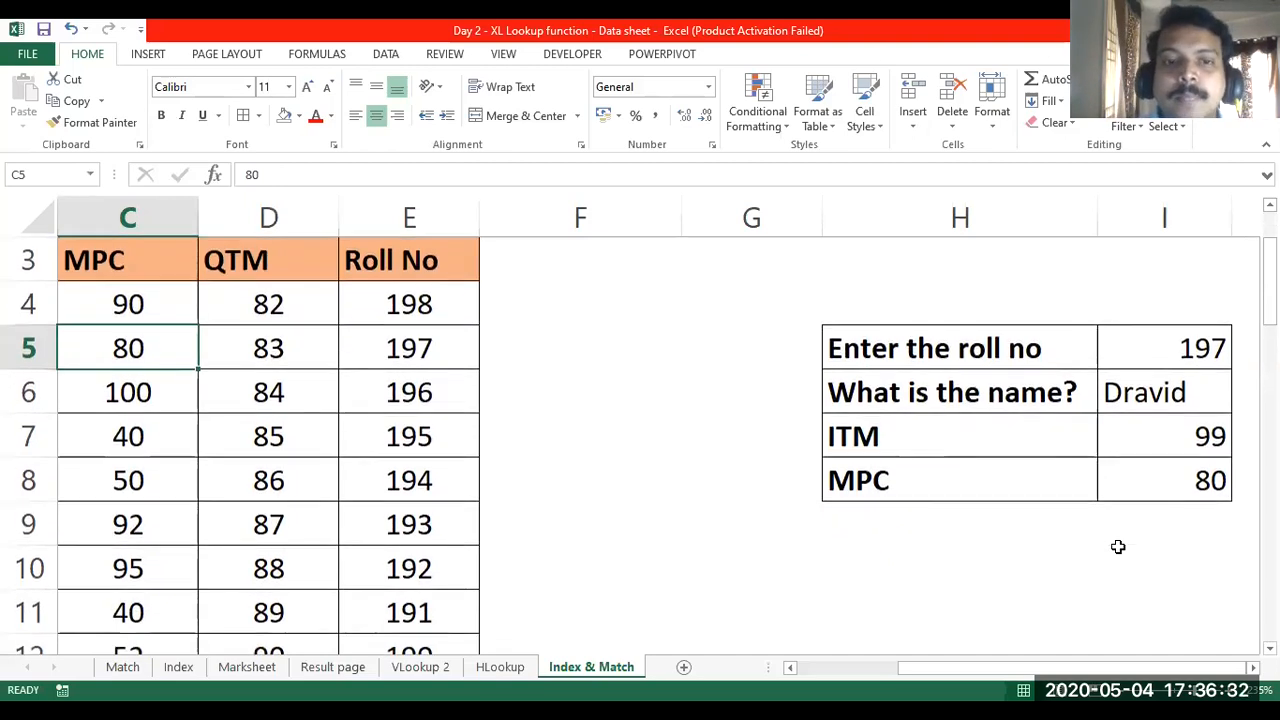
pyautogui.scroll(2, 1118, 546)
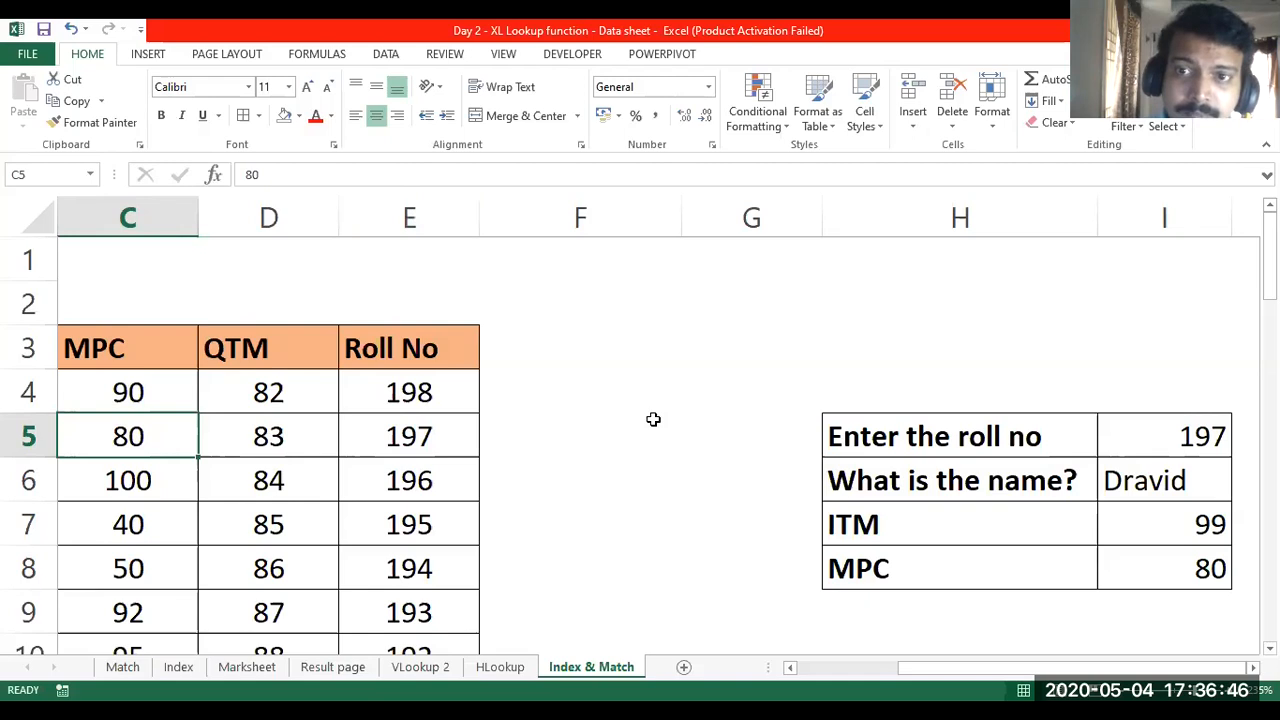
pyautogui.scroll(-1, 653, 419)
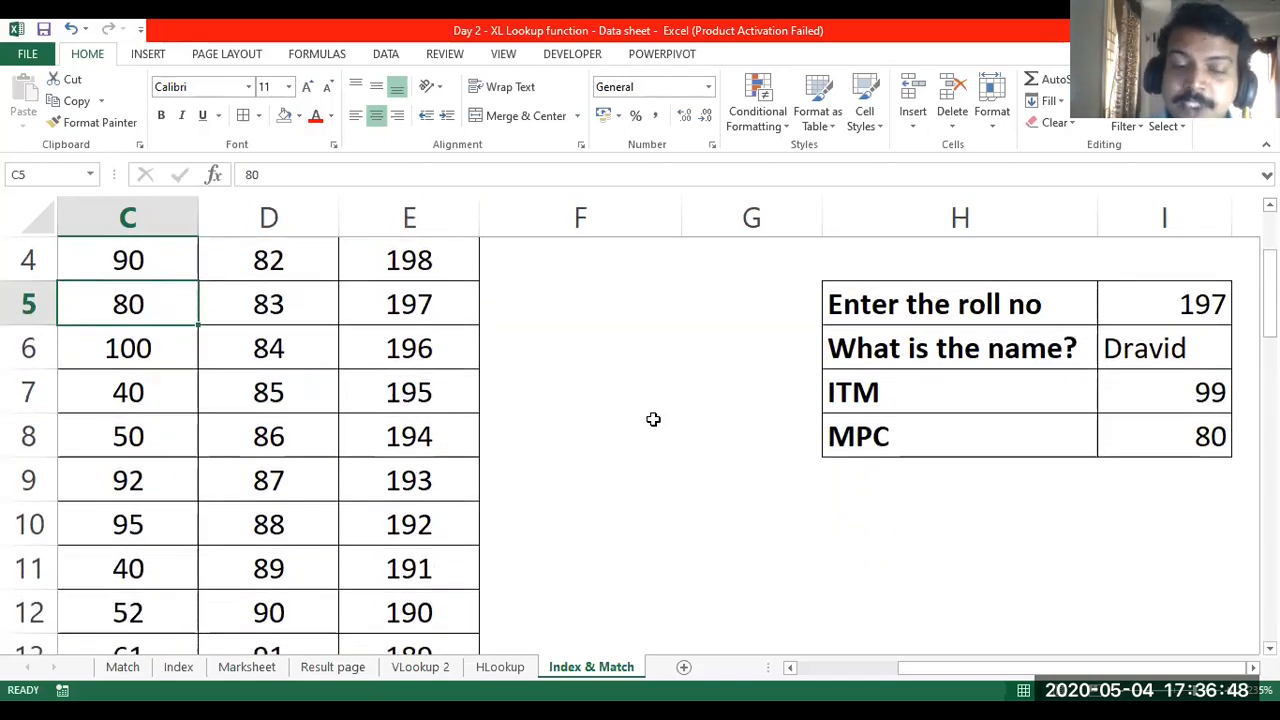
pyautogui.scroll(-1, 653, 419)
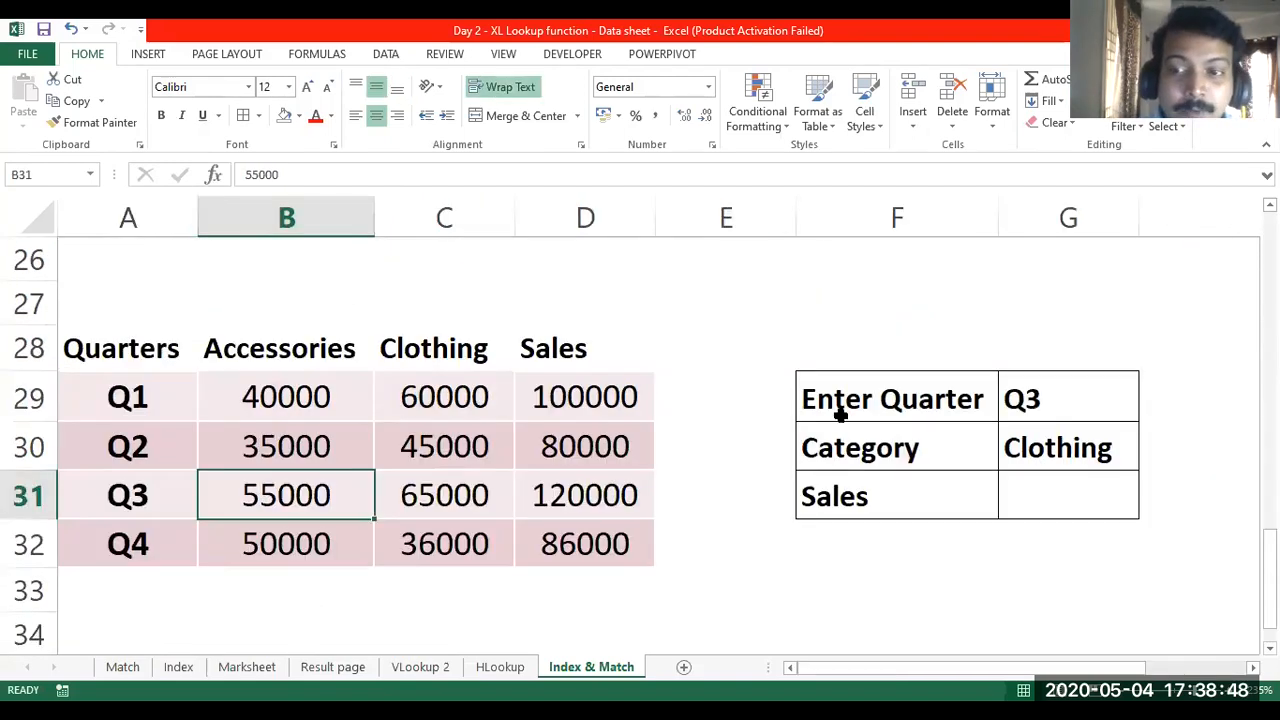
pyautogui.click(1043, 400)
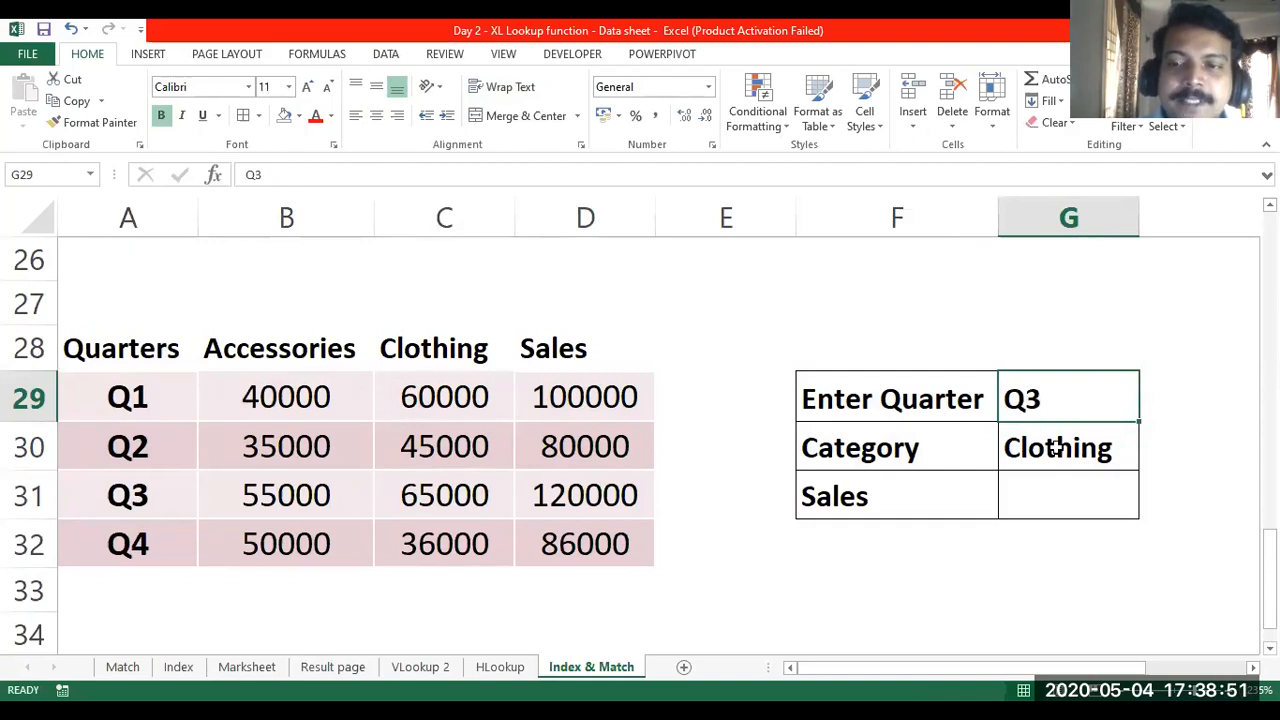
pyautogui.click(1056, 448)
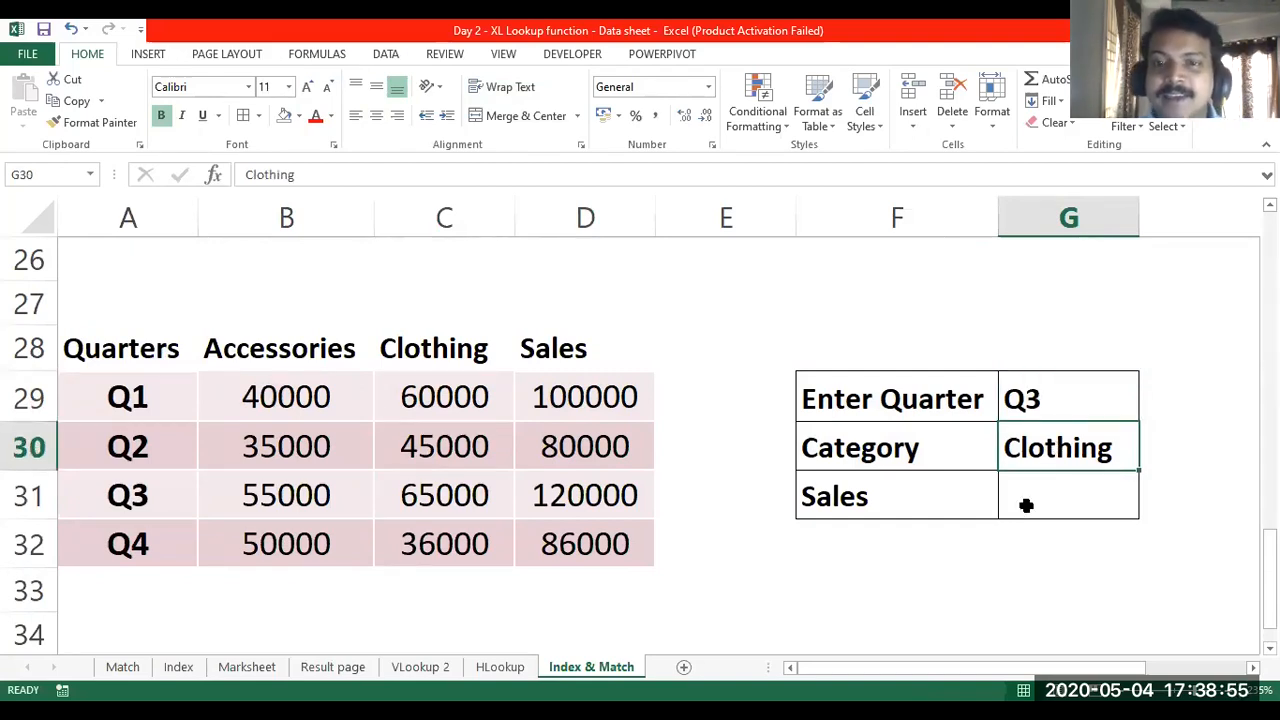
# - Review the MATCH row argument and the fixed column number in the I6 formula
pyautogui.scroll(7, 1026, 505)
pyautogui.hscroll(2, 1026, 505)
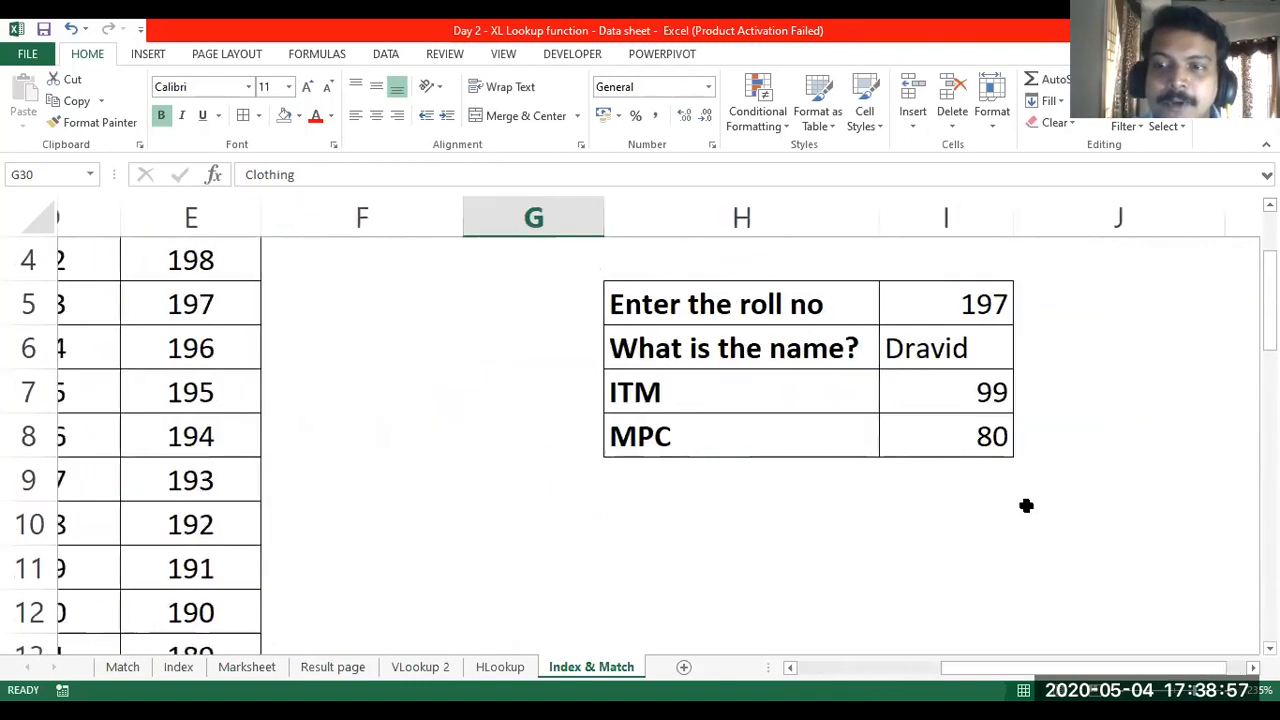
pyautogui.hscroll(1, 1026, 505)
pyautogui.doubleClick(900, 348)
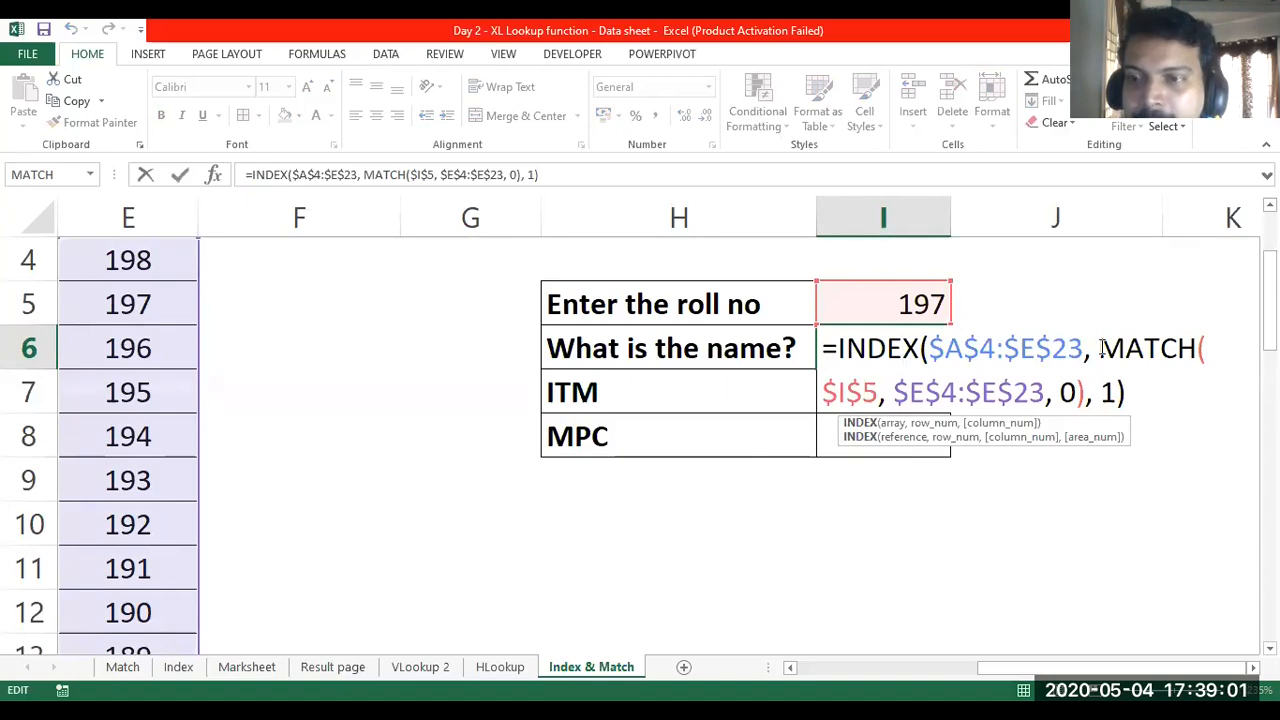
pyautogui.moveTo(1101, 347); pyautogui.dragTo(1040, 395)
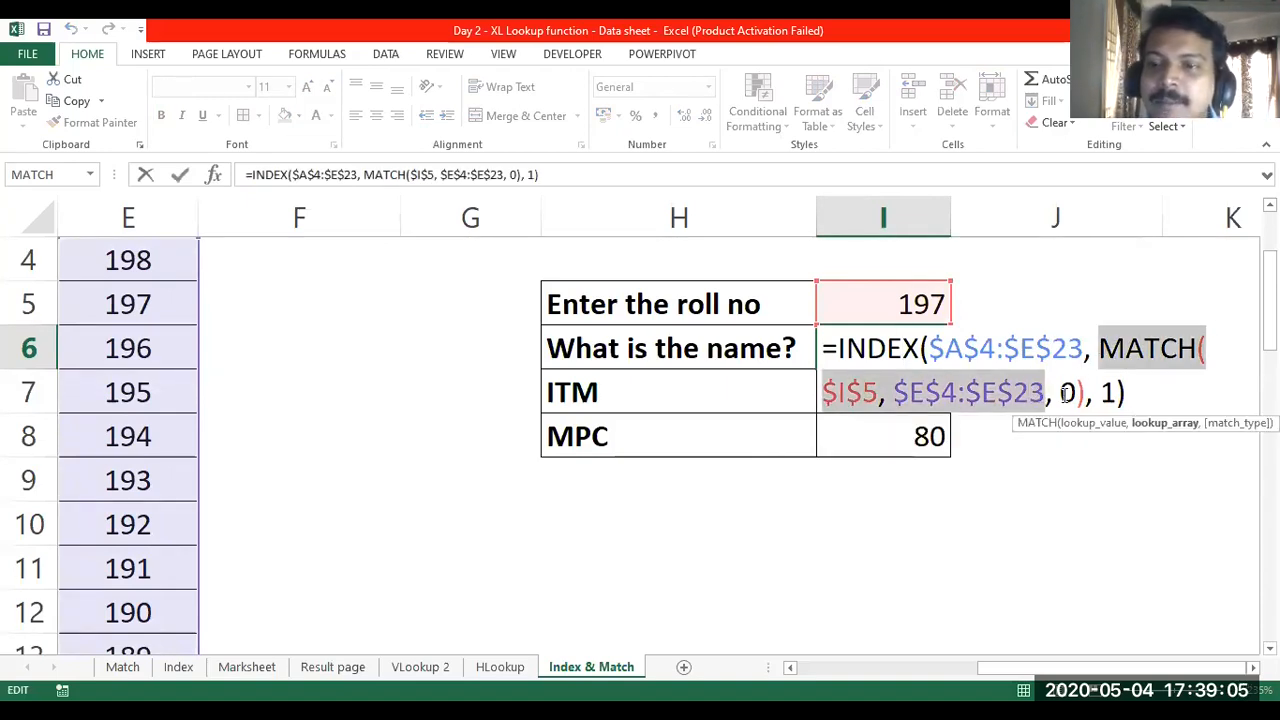
pyautogui.click(1103, 392)
pyautogui.moveTo(1103, 392); pyautogui.dragTo(1121, 393)
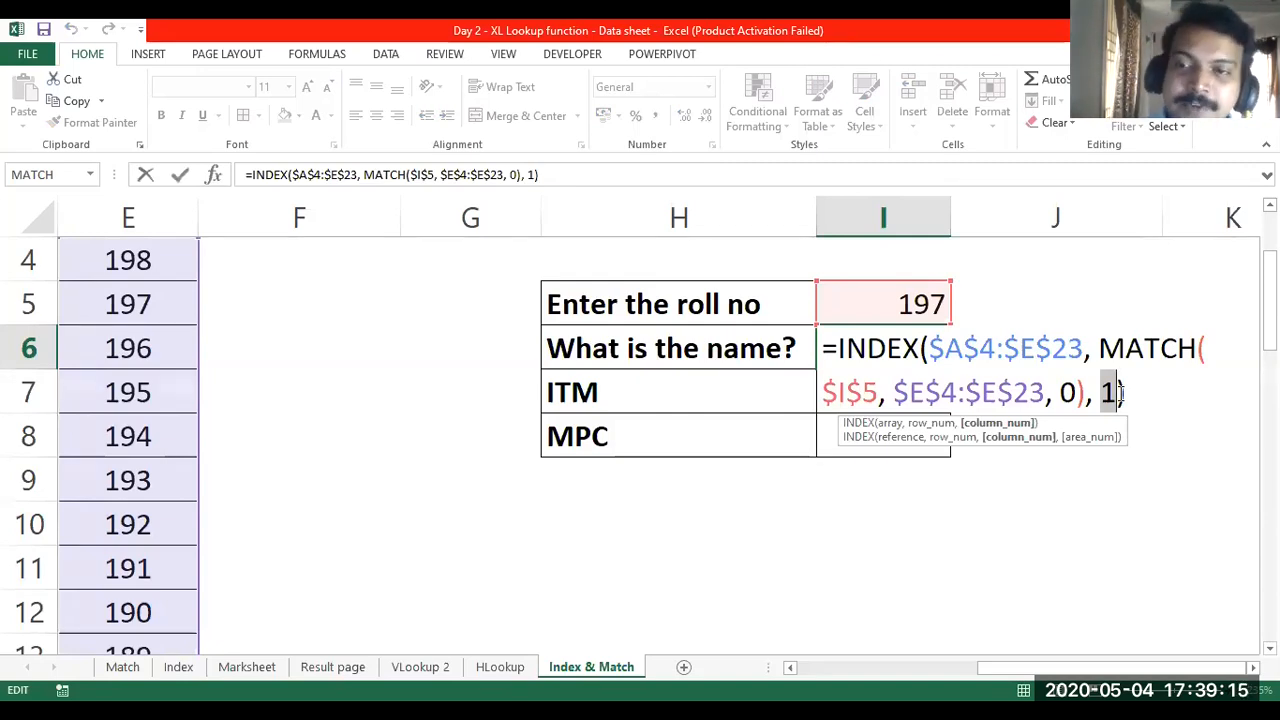
pyautogui.press('Return')
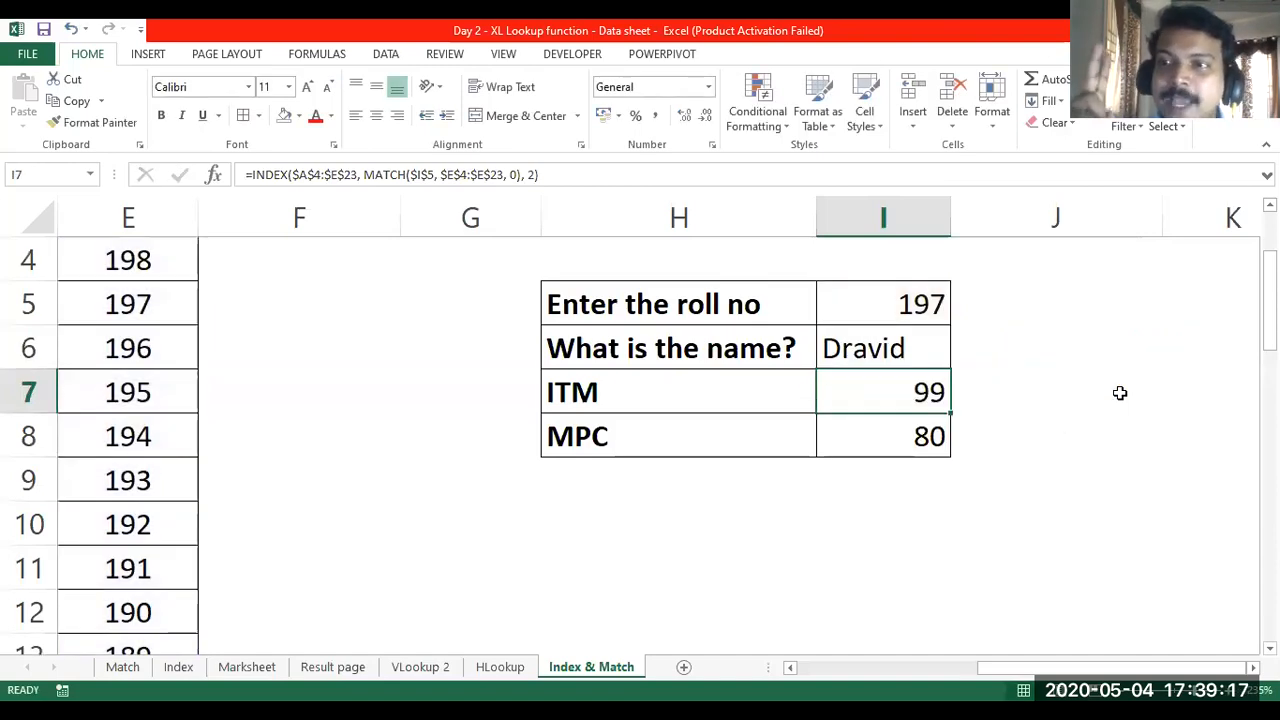
# - Start an INDEX formula in the quarterly Sales cell G31 with A29:D32 as its array
pyautogui.scroll(-2, 1120, 393)
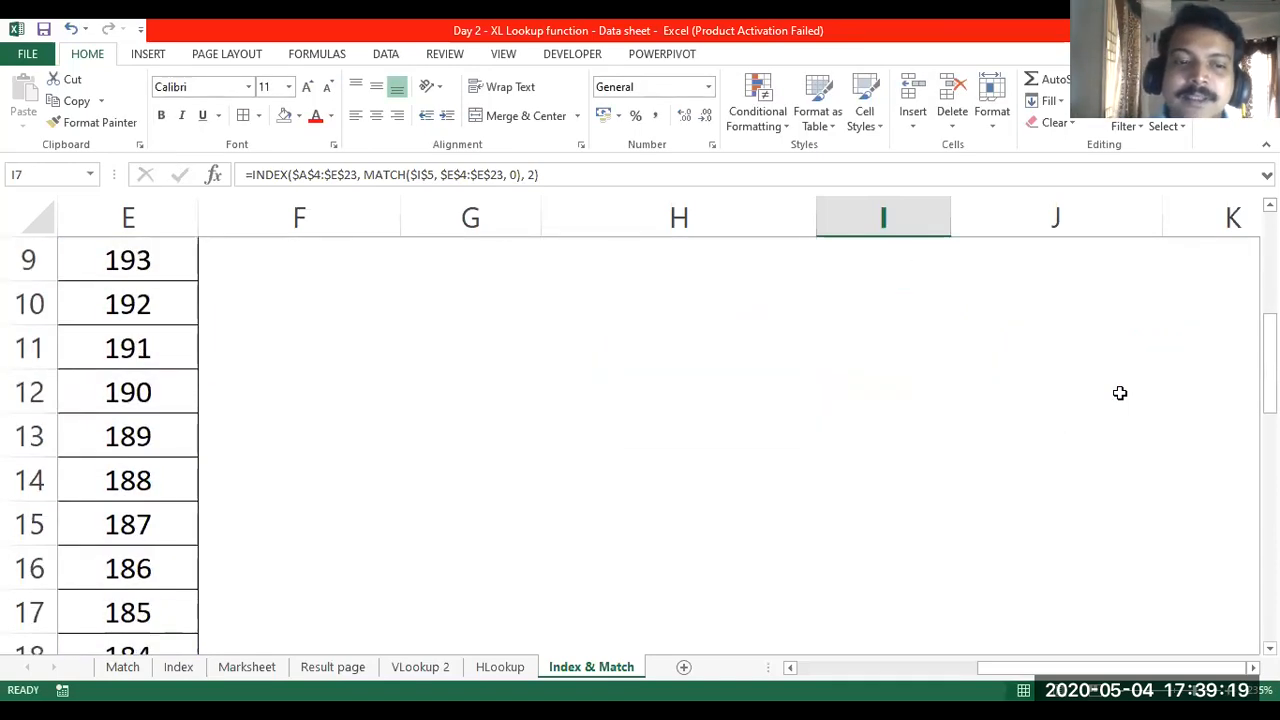
pyautogui.hscroll(-2, 1120, 393)
pyautogui.scroll(-1, 1120, 393)
pyautogui.scroll(-4, 1120, 393)
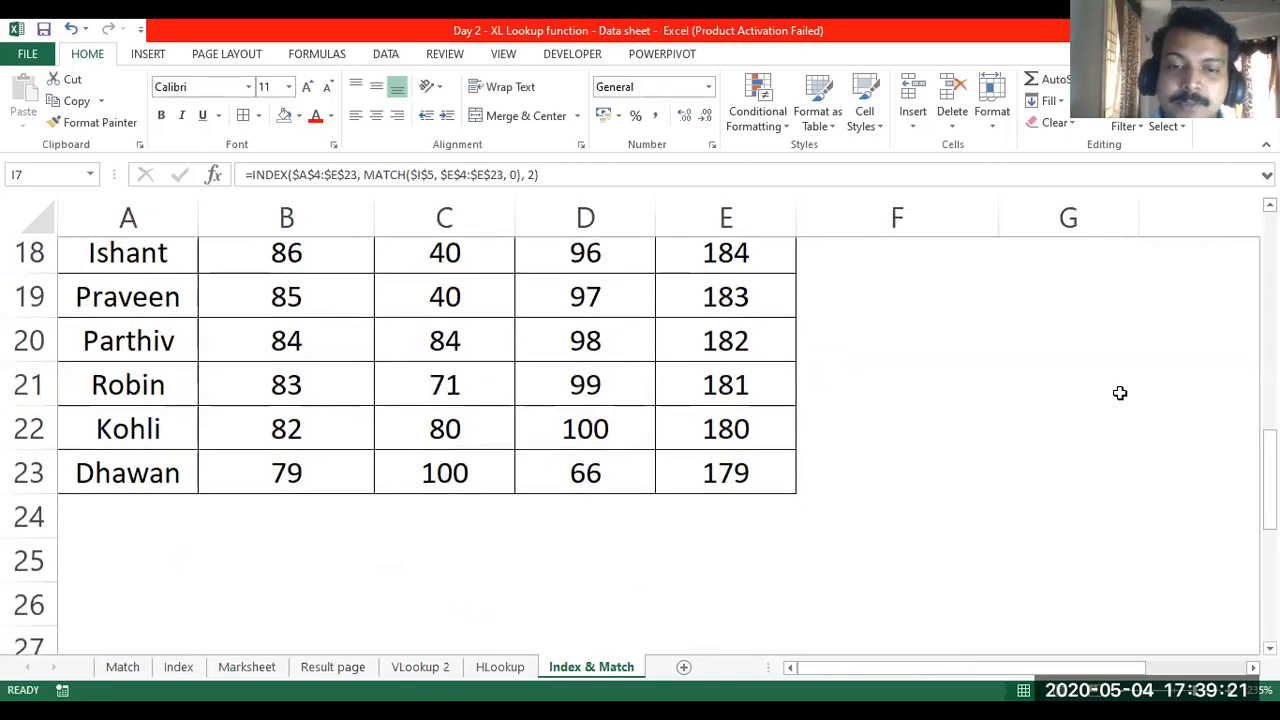
pyautogui.scroll(-1, 1120, 393)
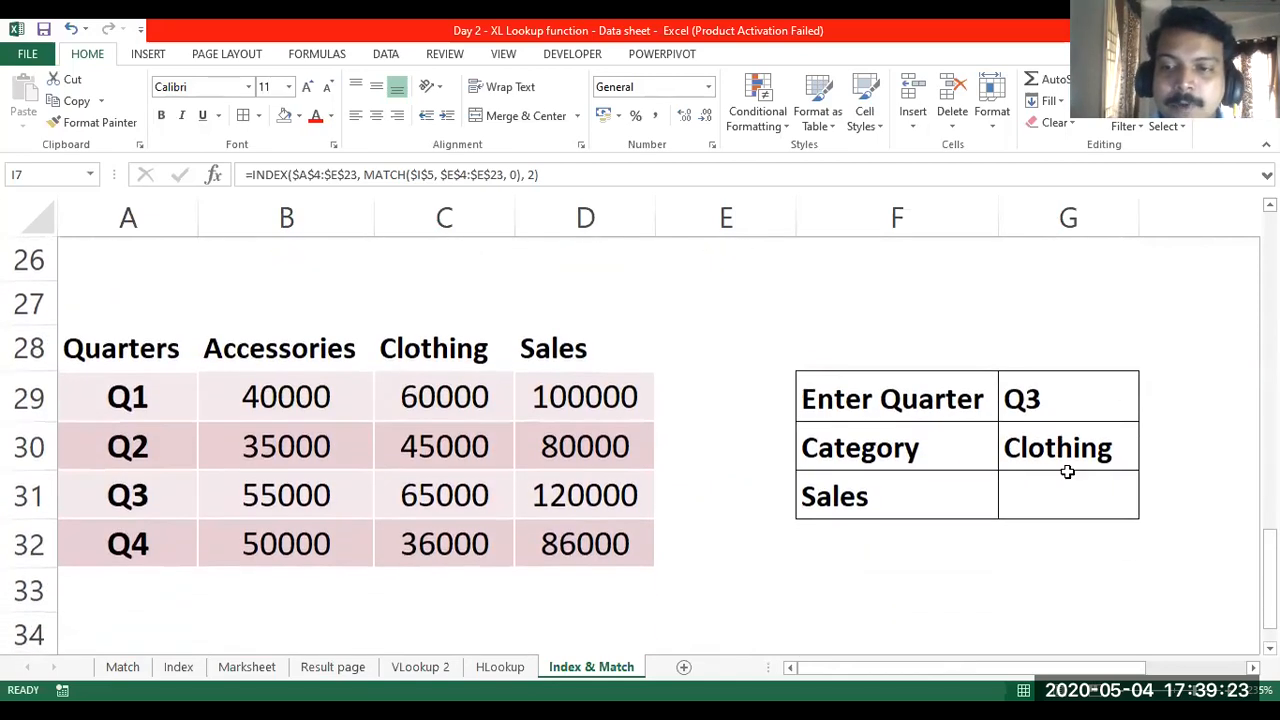
pyautogui.click(1052, 503)
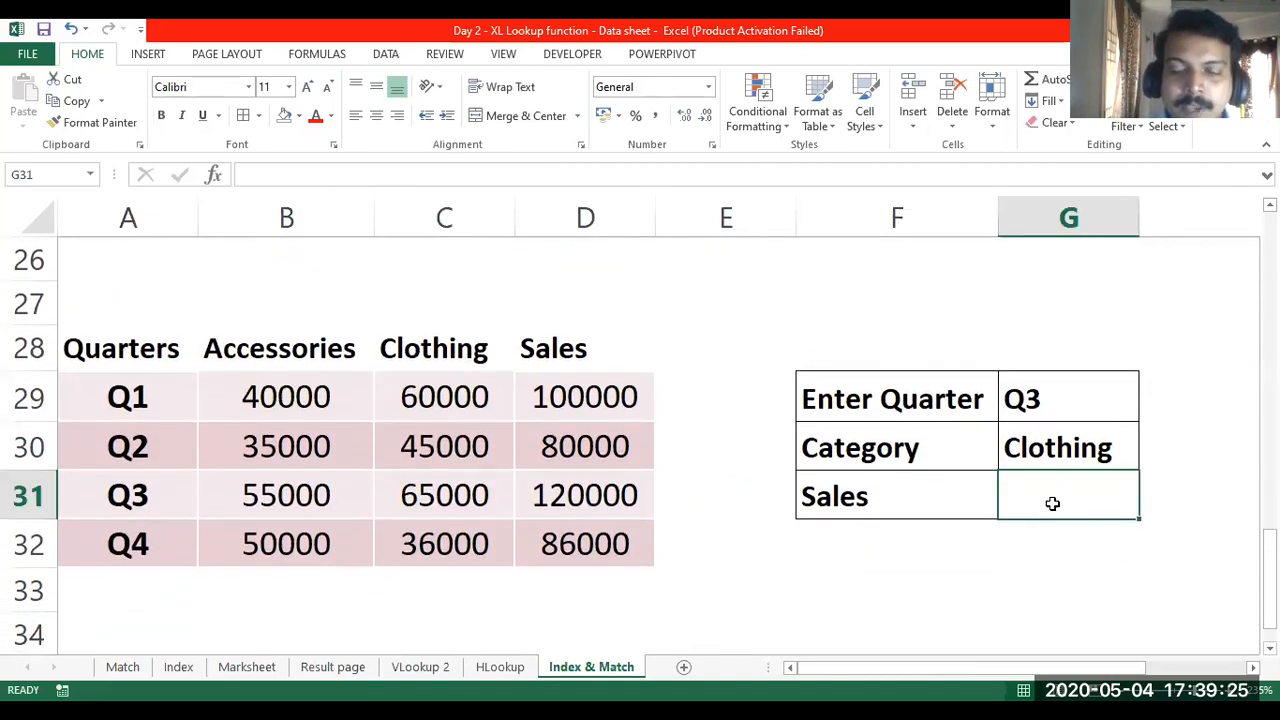
pyautogui.write('=')
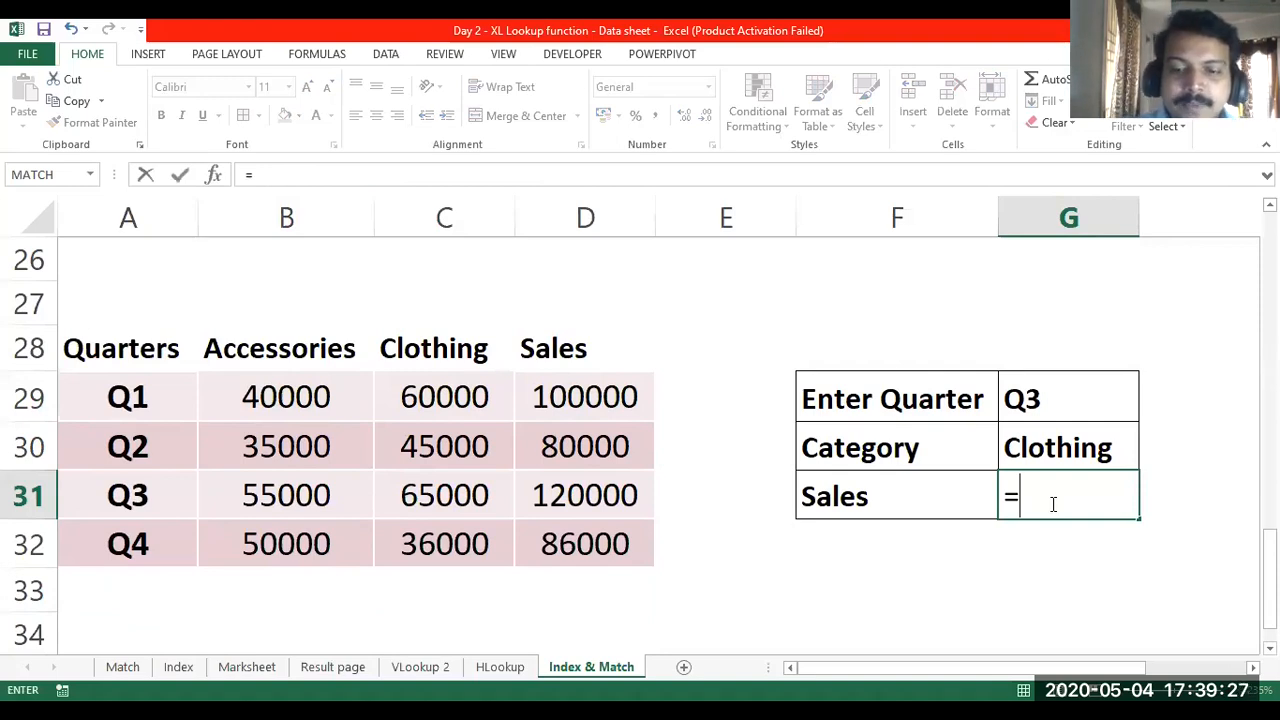
pyautogui.write('index(')
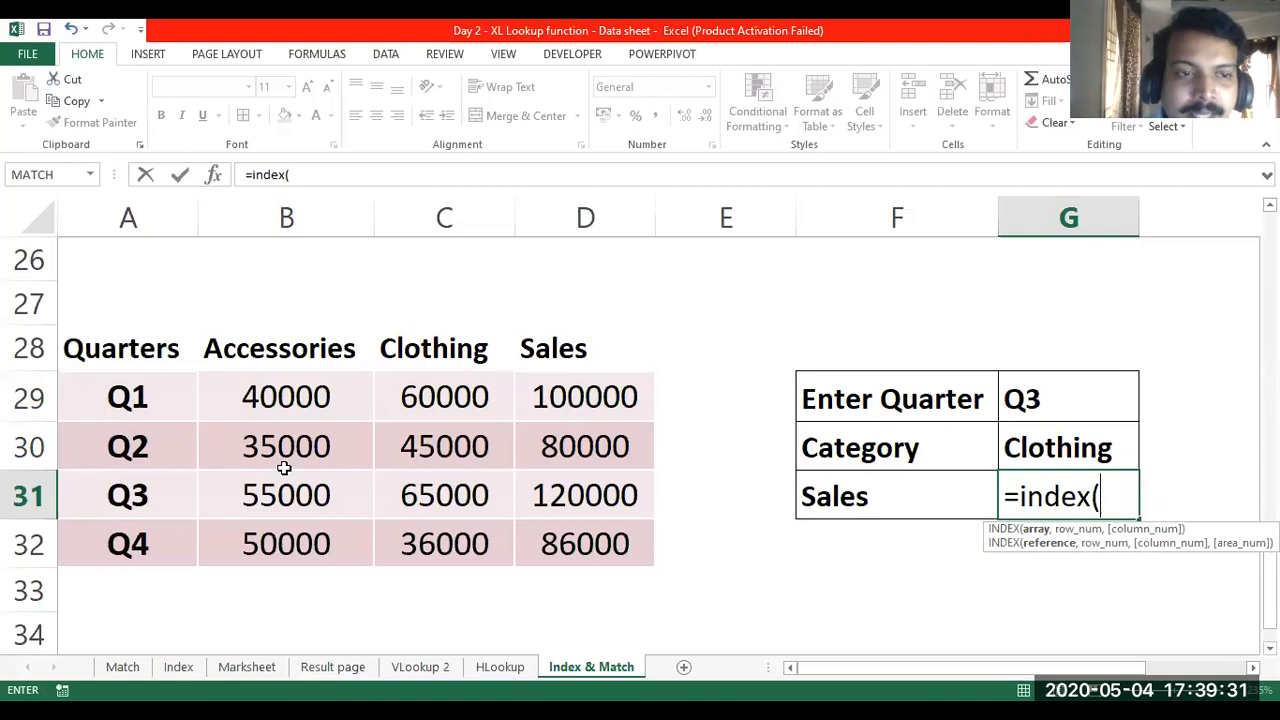
pyautogui.click(172, 419)
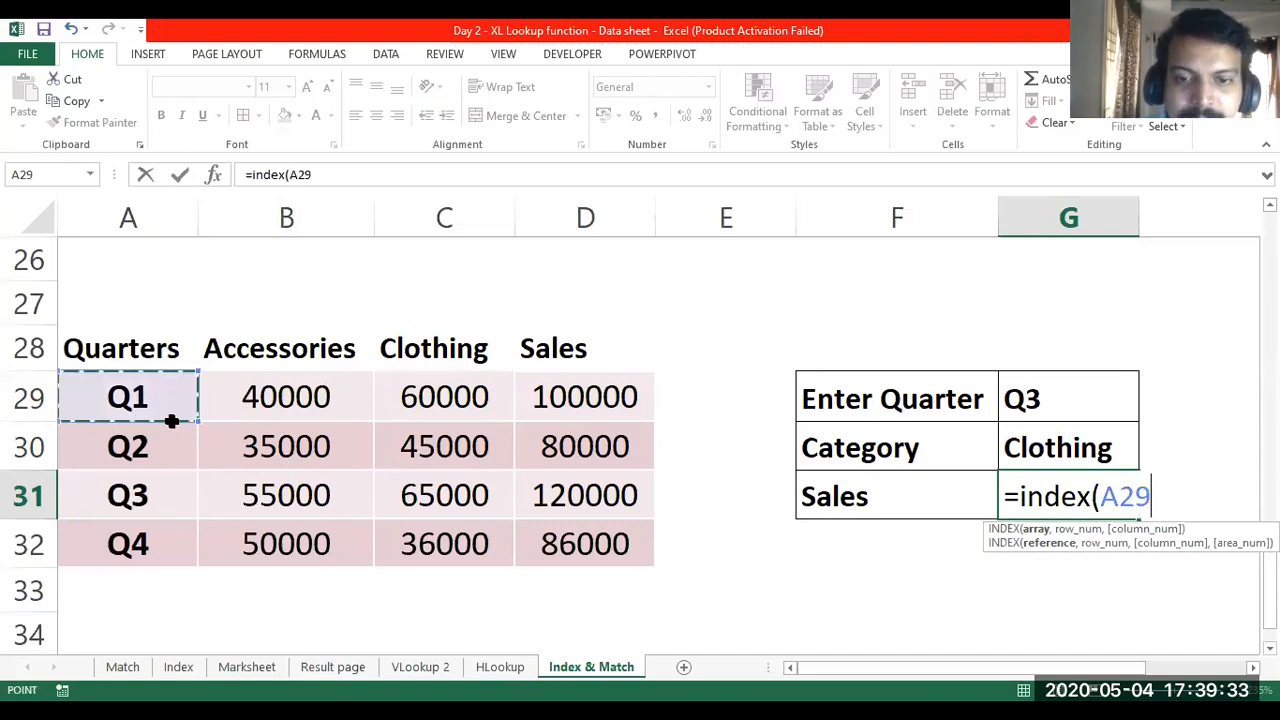
pyautogui.moveTo(172, 419); pyautogui.dragTo(600, 550)
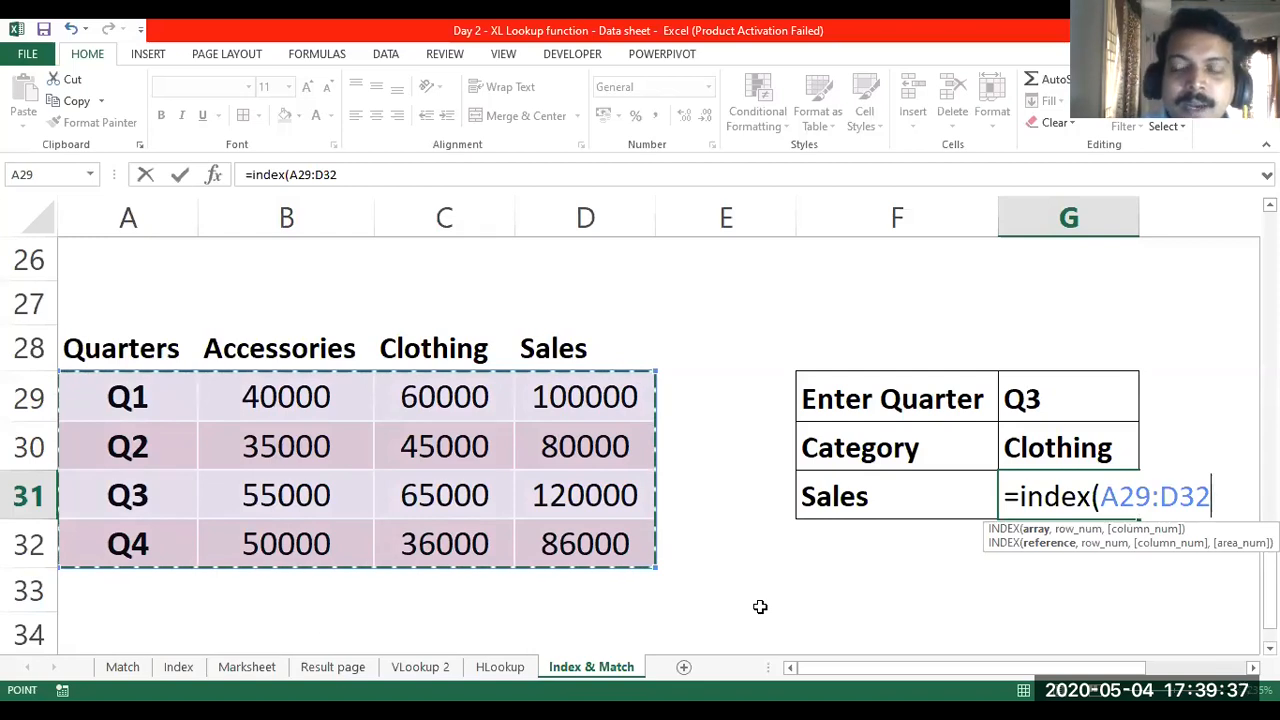
pyautogui.write(',')
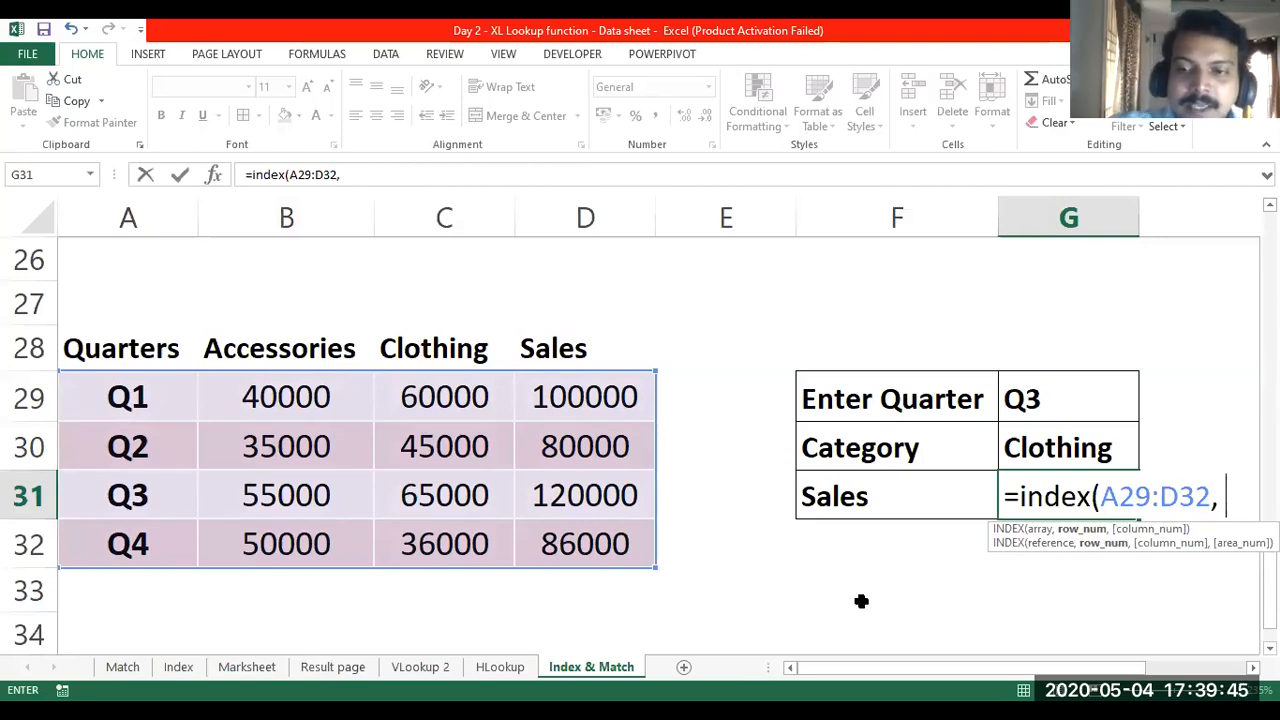
# - Add a MATCH row argument to the G31 formula, looking up G29 in A29:A32 with match type 0
pyautogui.write('match(')
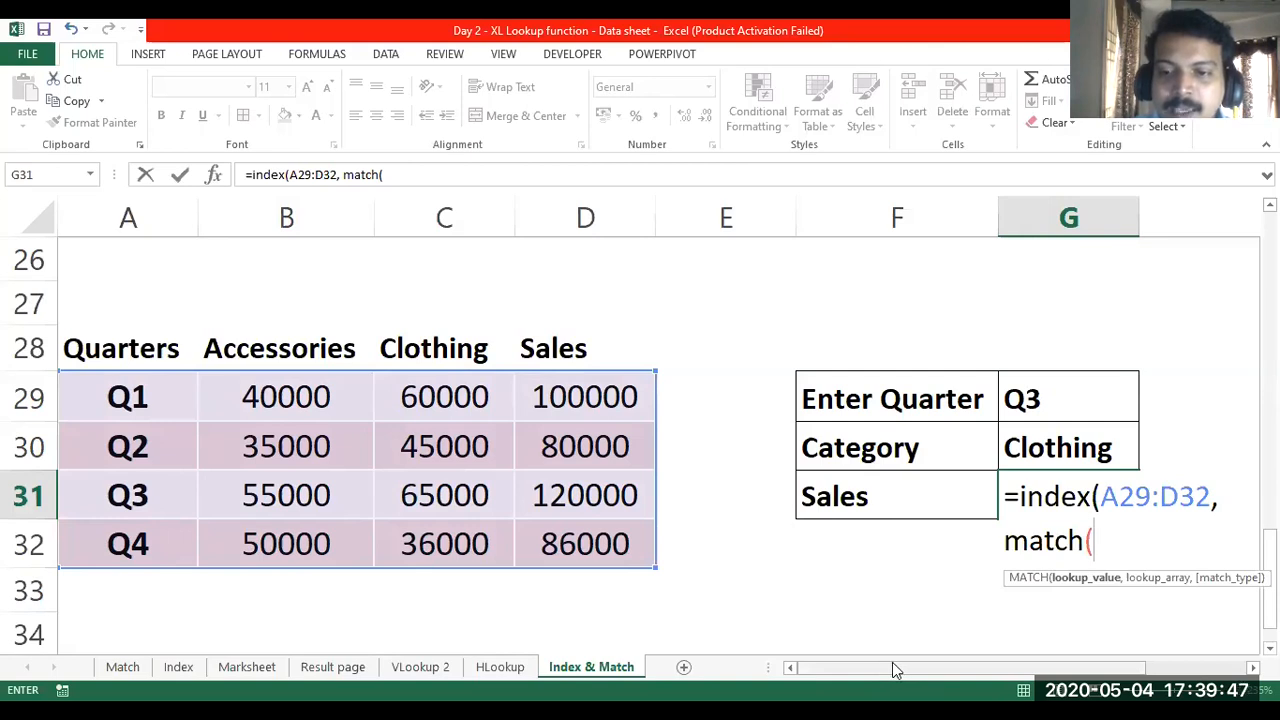
pyautogui.moveTo(893, 664); pyautogui.dragTo(1030, 660)
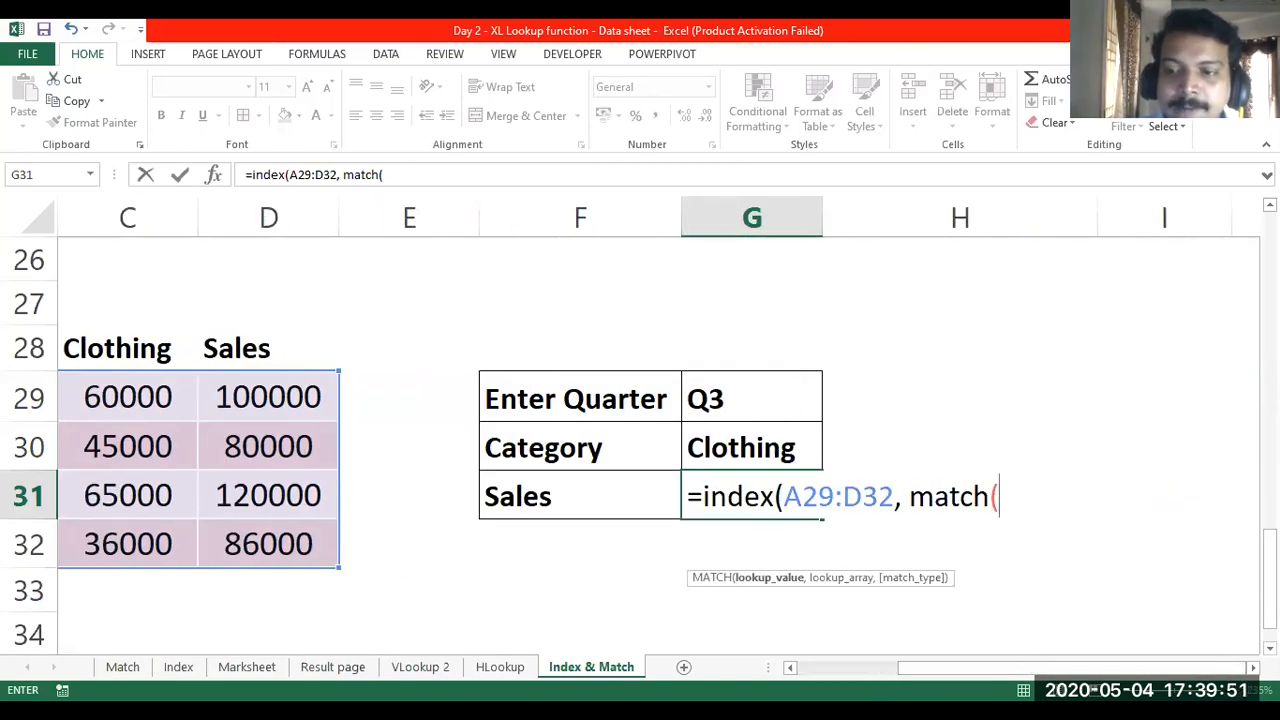
pyautogui.click(1253, 667)
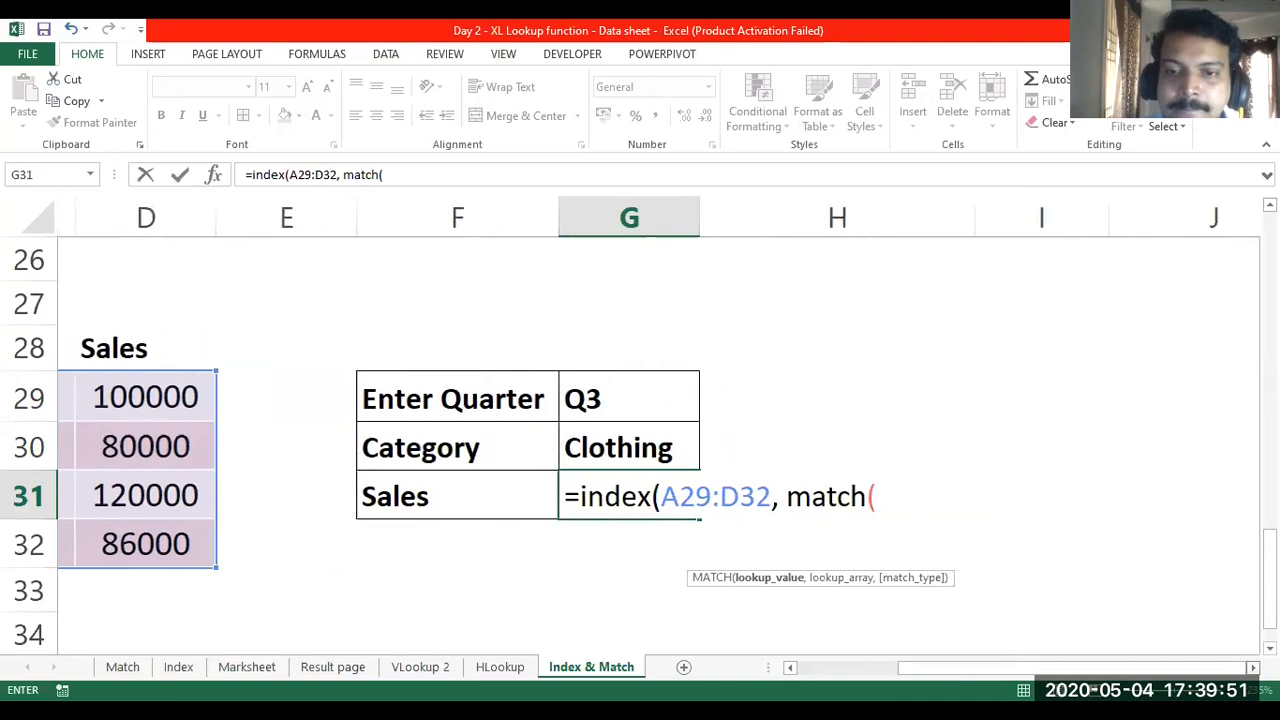
pyautogui.click(603, 399)
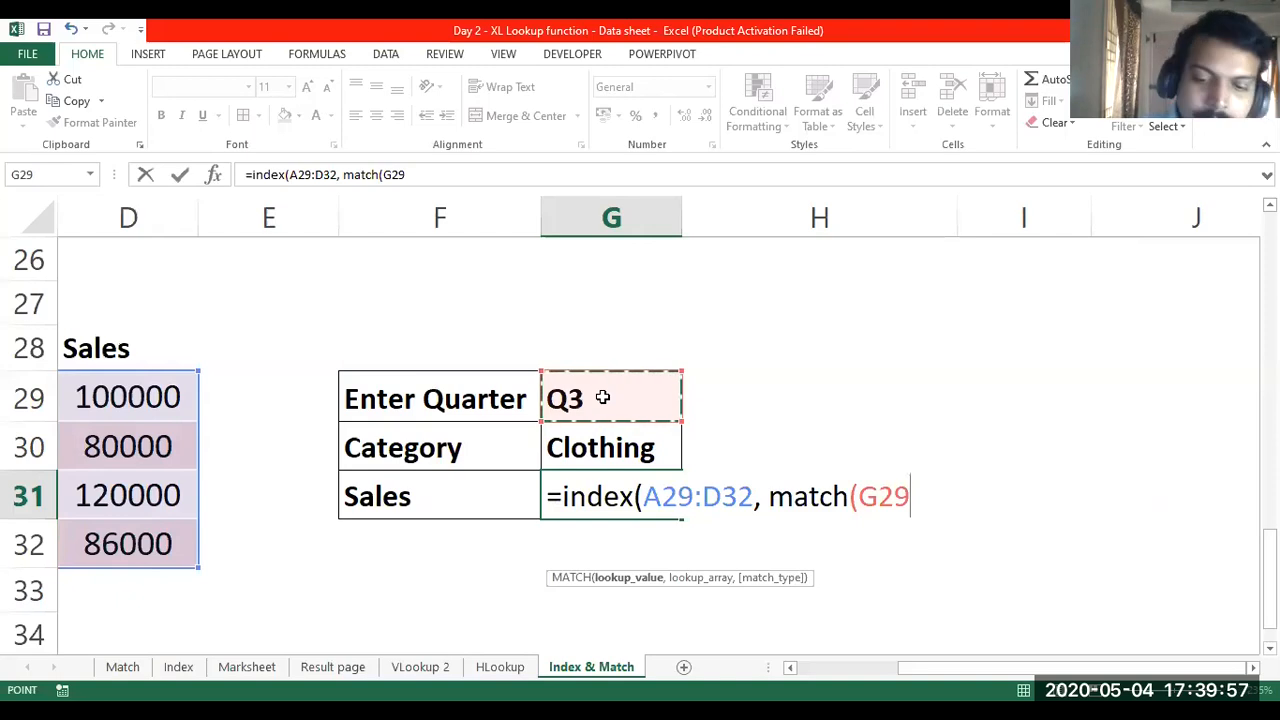
pyautogui.write(',')
pyautogui.hscroll(-3, 401, 427)
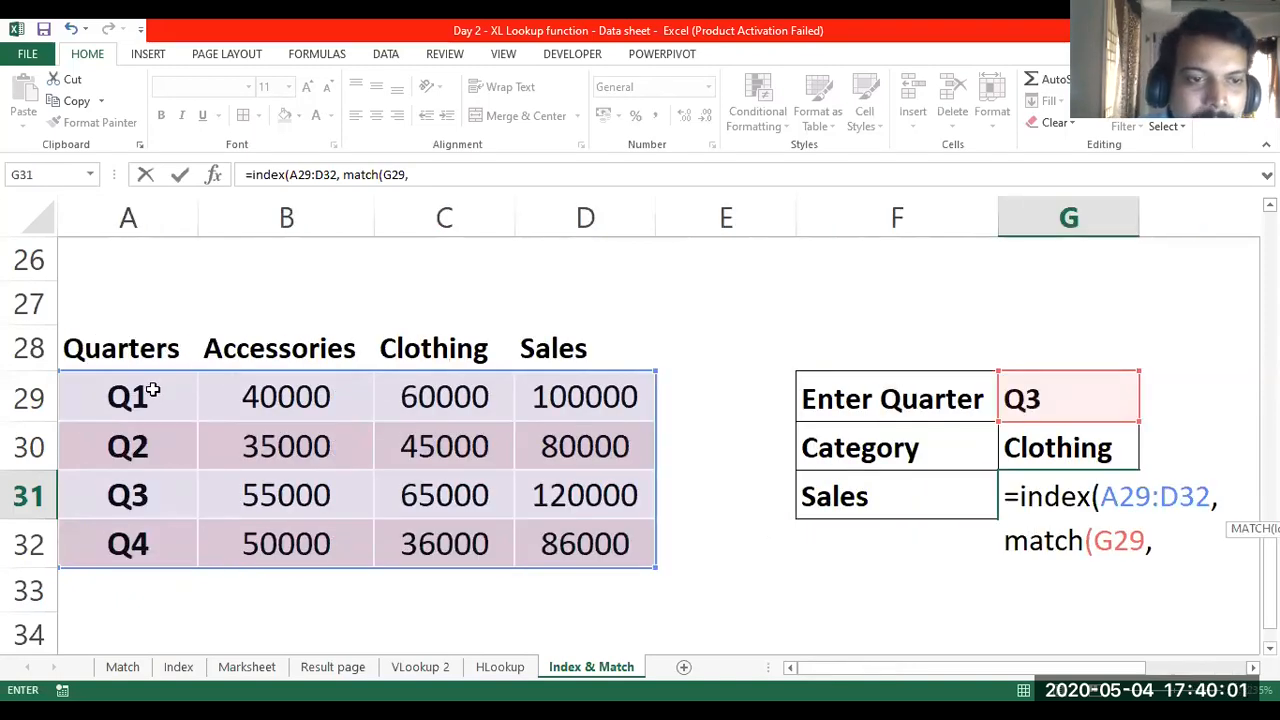
pyautogui.click(154, 392)
pyautogui.moveTo(152, 511); pyautogui.dragTo(150, 545)
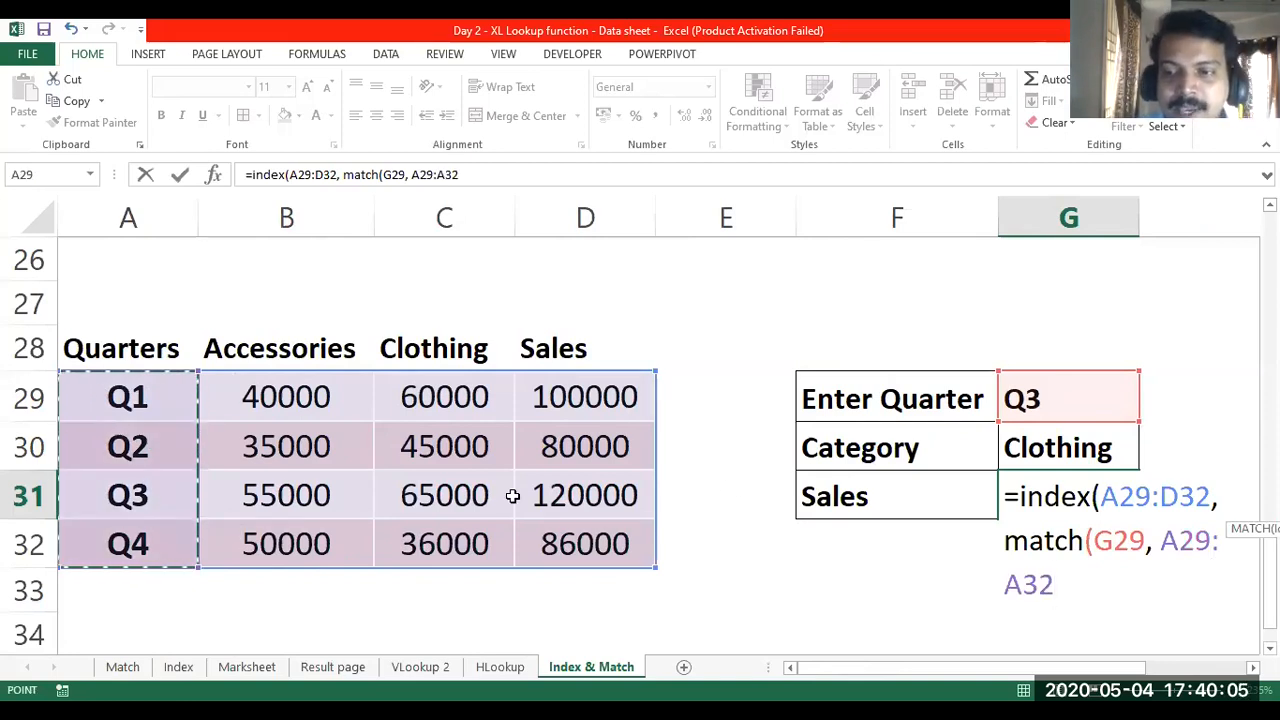
pyautogui.write(', A29:A32,')
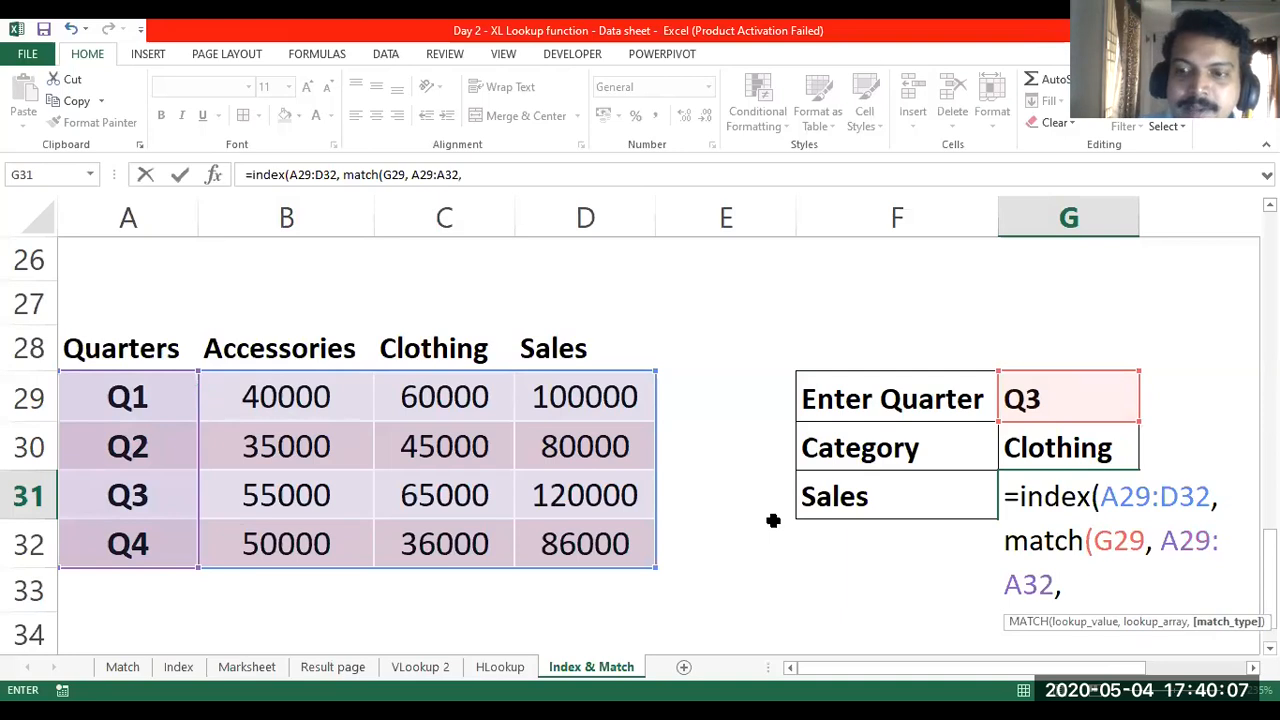
pyautogui.write(' 0)')
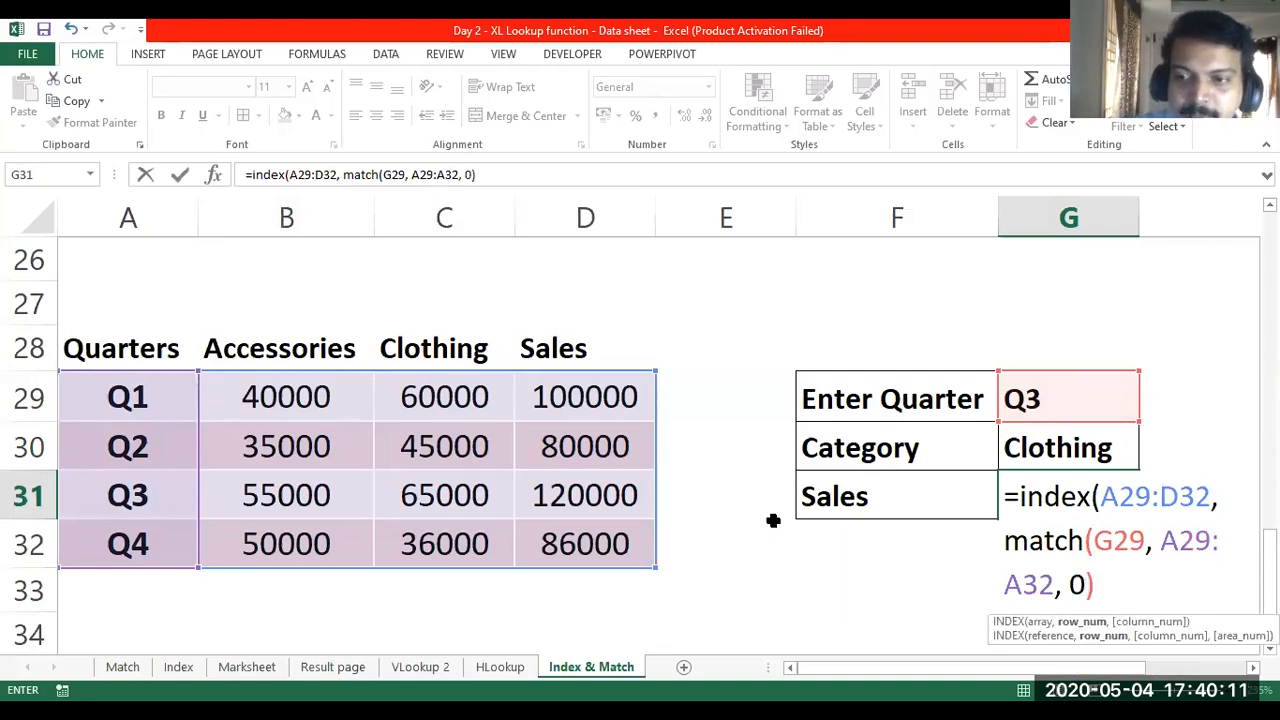
# - Begin a second MATCH as the column argument of the G31 formula, with category cell G30 as its lookup value
pyautogui.write(',')
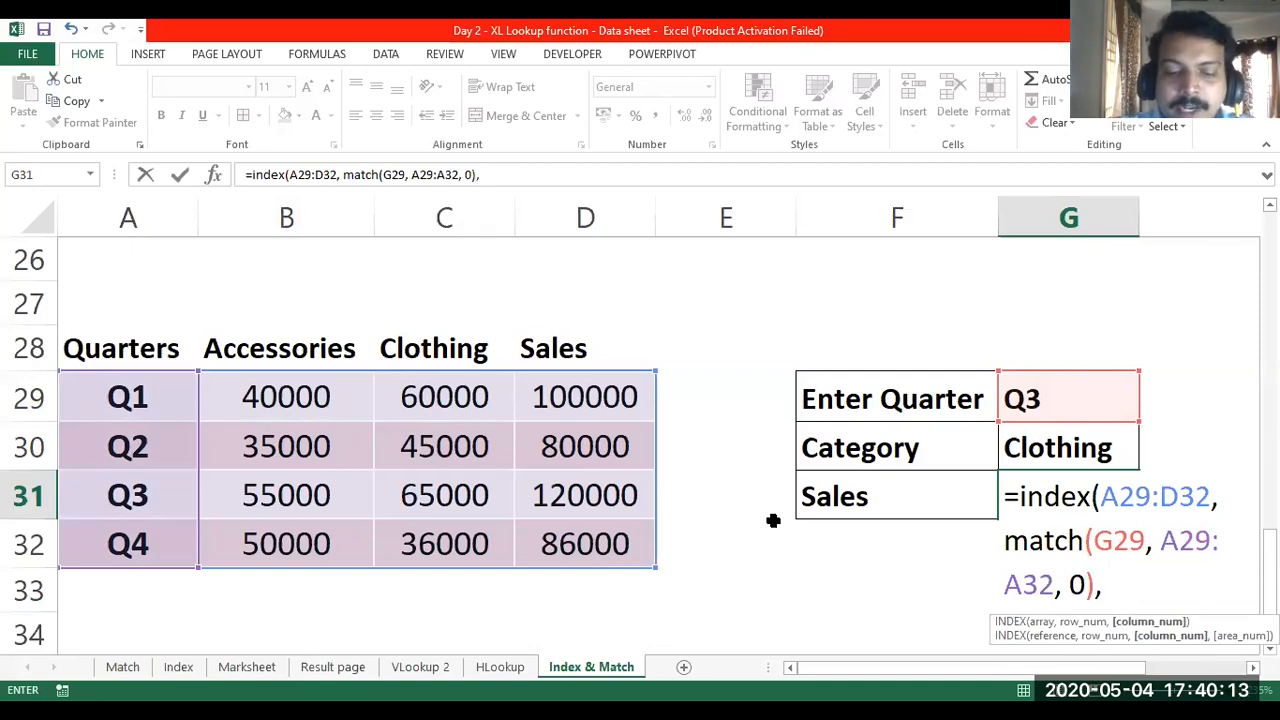
pyautogui.write(' matc')
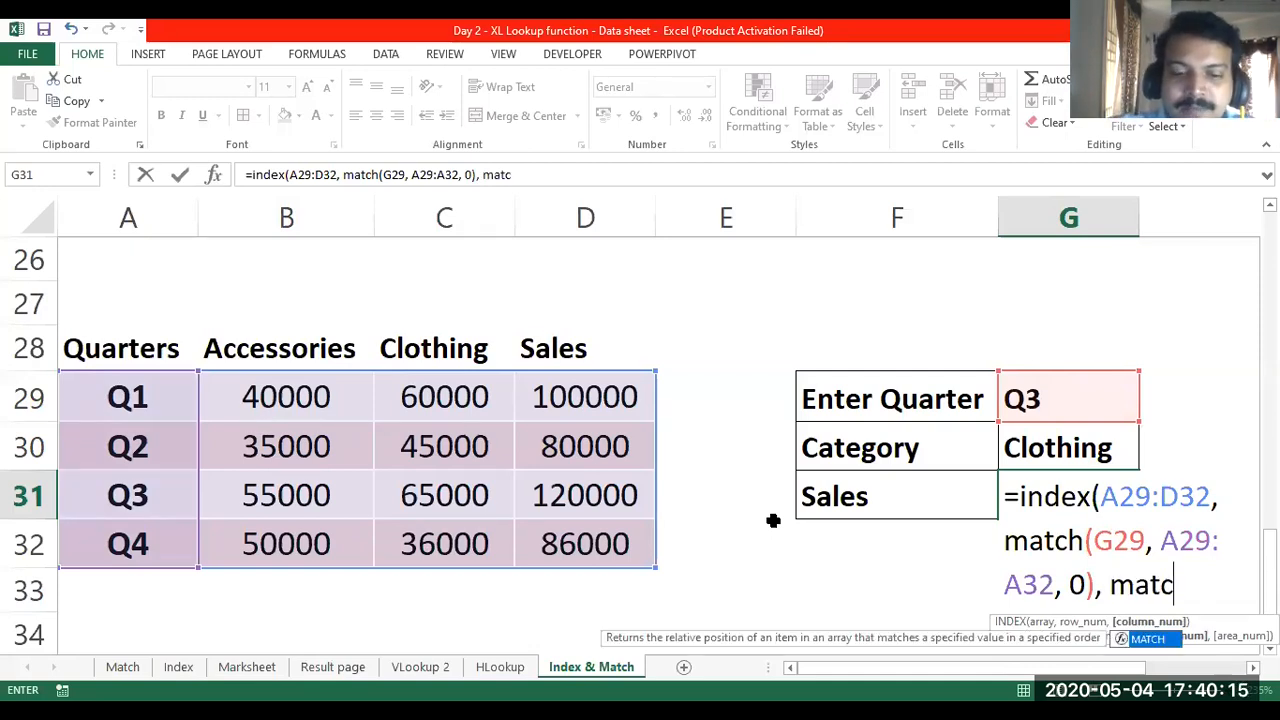
pyautogui.write('h(')
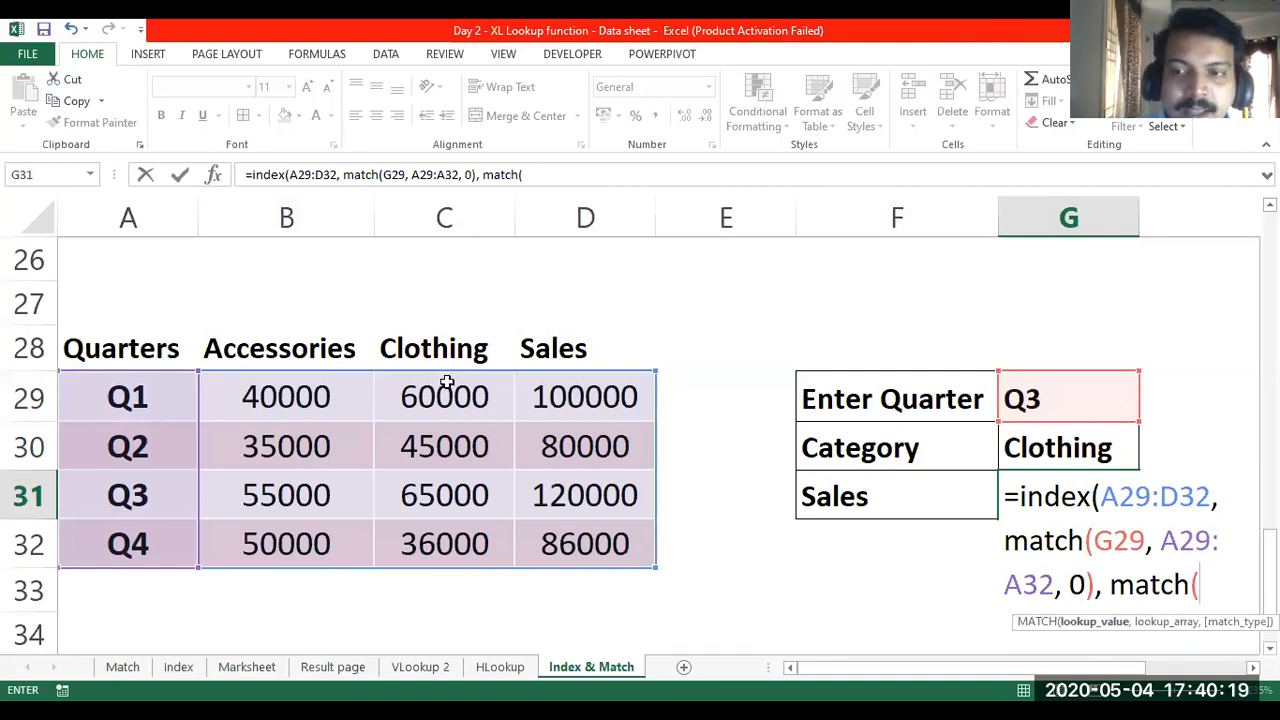
pyautogui.click(1062, 451)
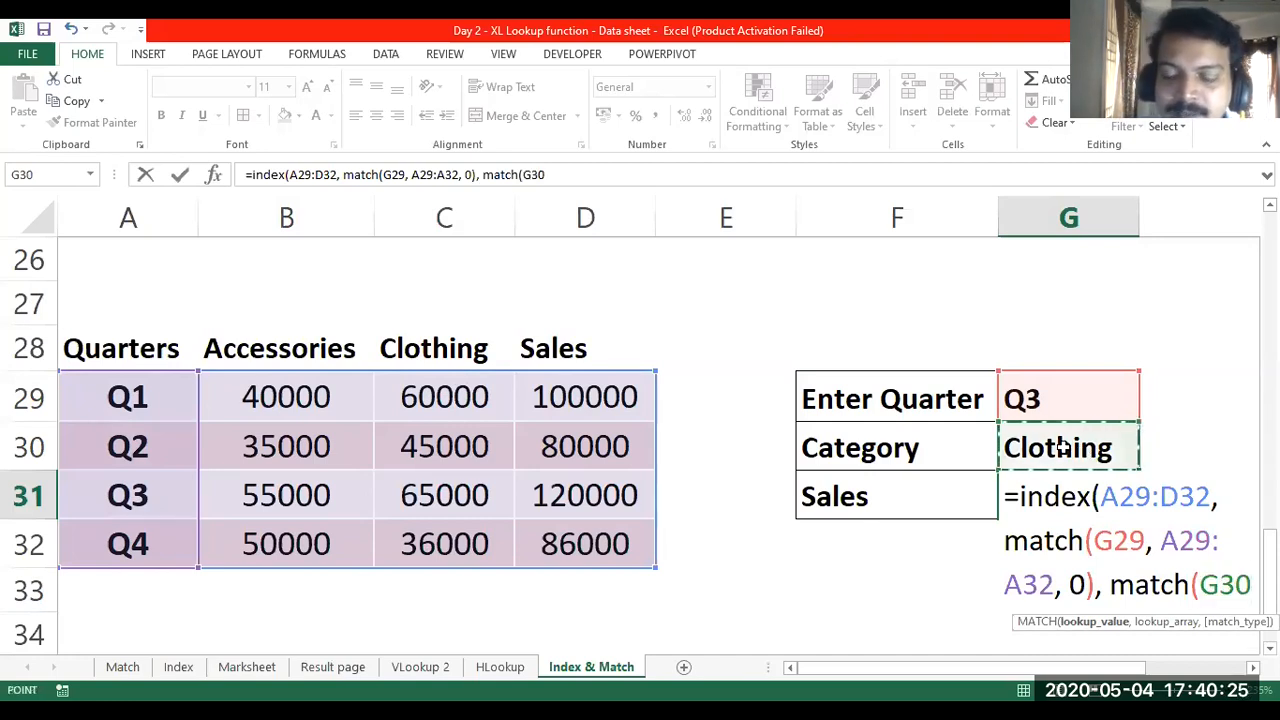
pyautogui.write(',')
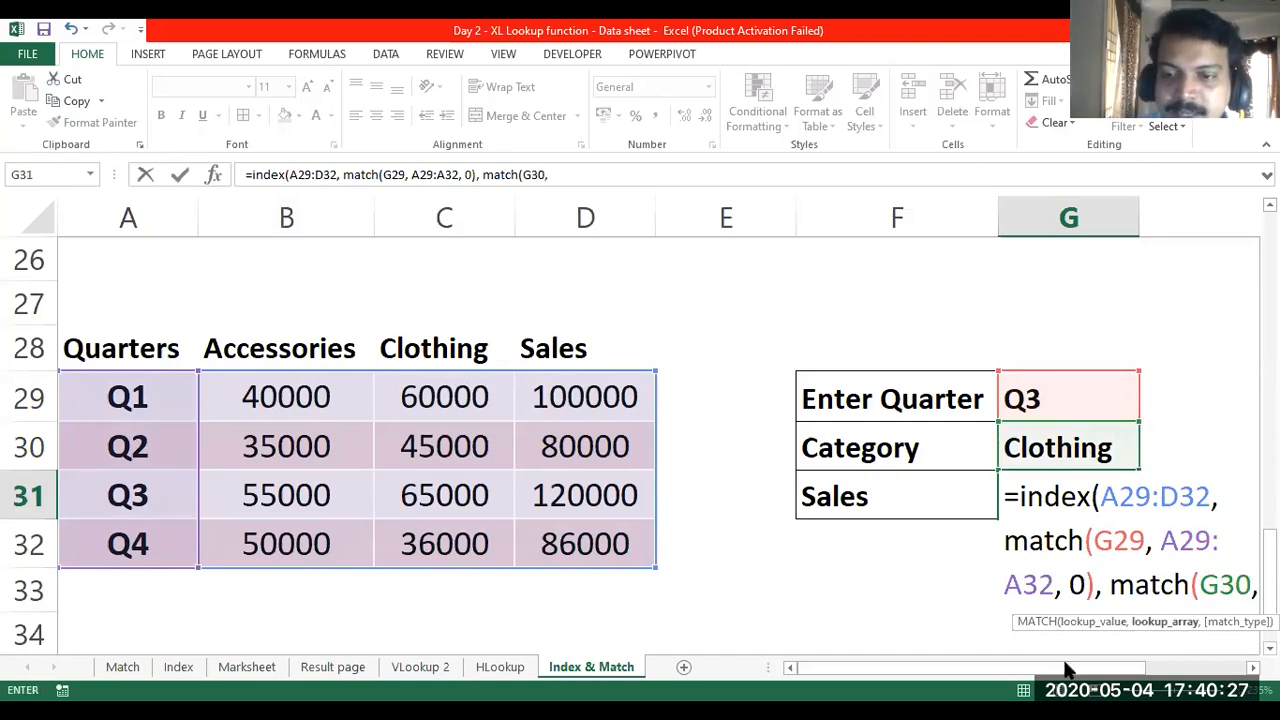
pyautogui.moveTo(1062, 677); pyautogui.dragTo(992, 679)
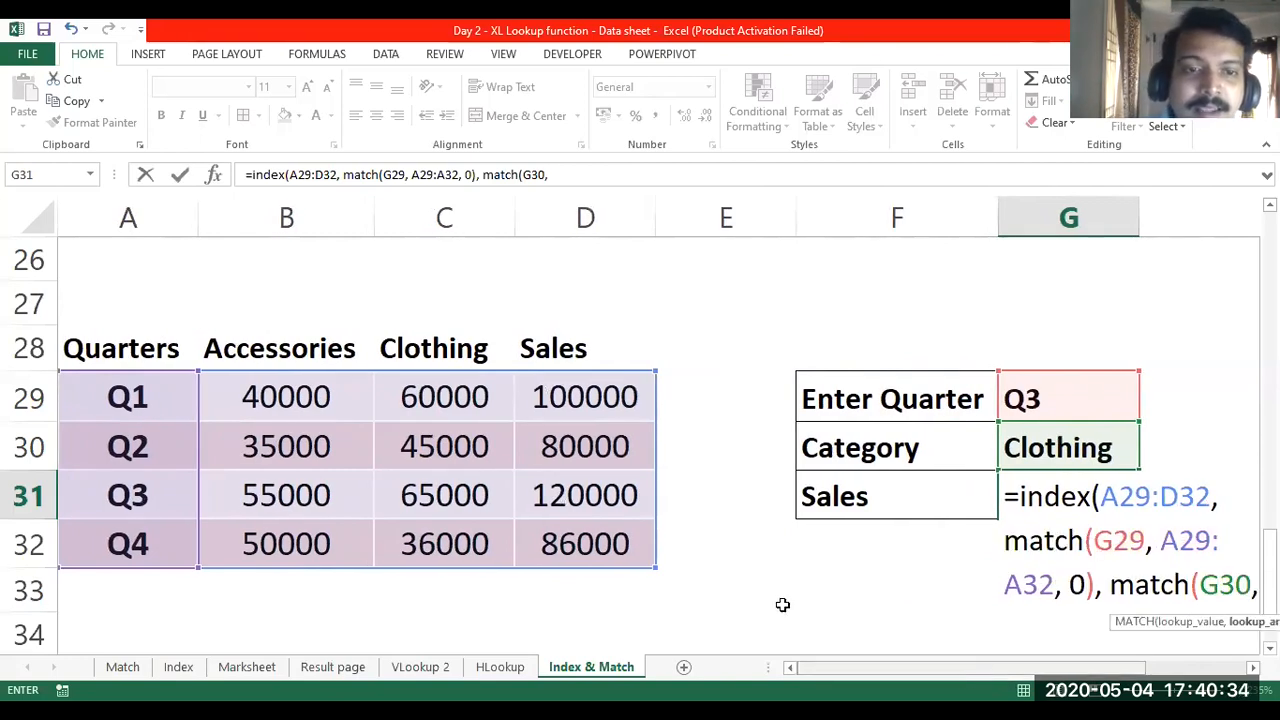
# - Complete the second MATCH with header range A28:D28 and match type 0, and enter the G31 formula
pyautogui.click(115, 345)
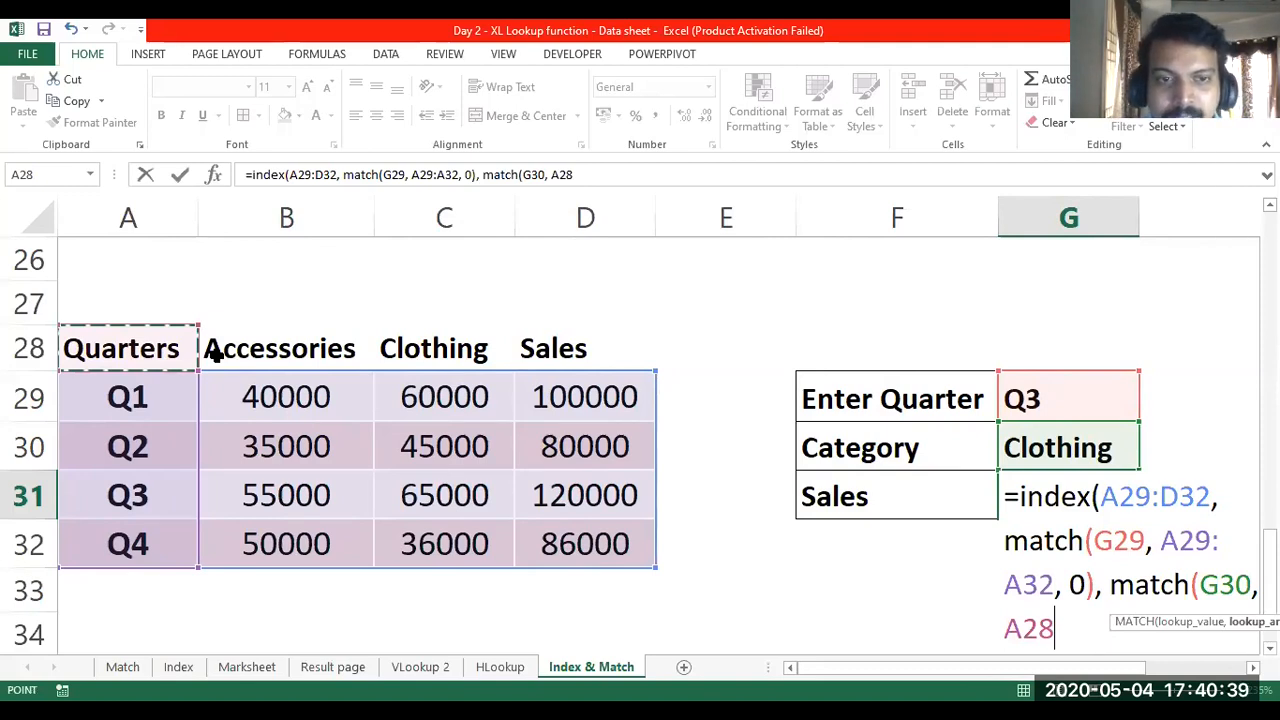
pyautogui.hotkey('shift', 'Right')
pyautogui.hotkey('shift', 'Right')
pyautogui.hotkey('shift', 'Right')
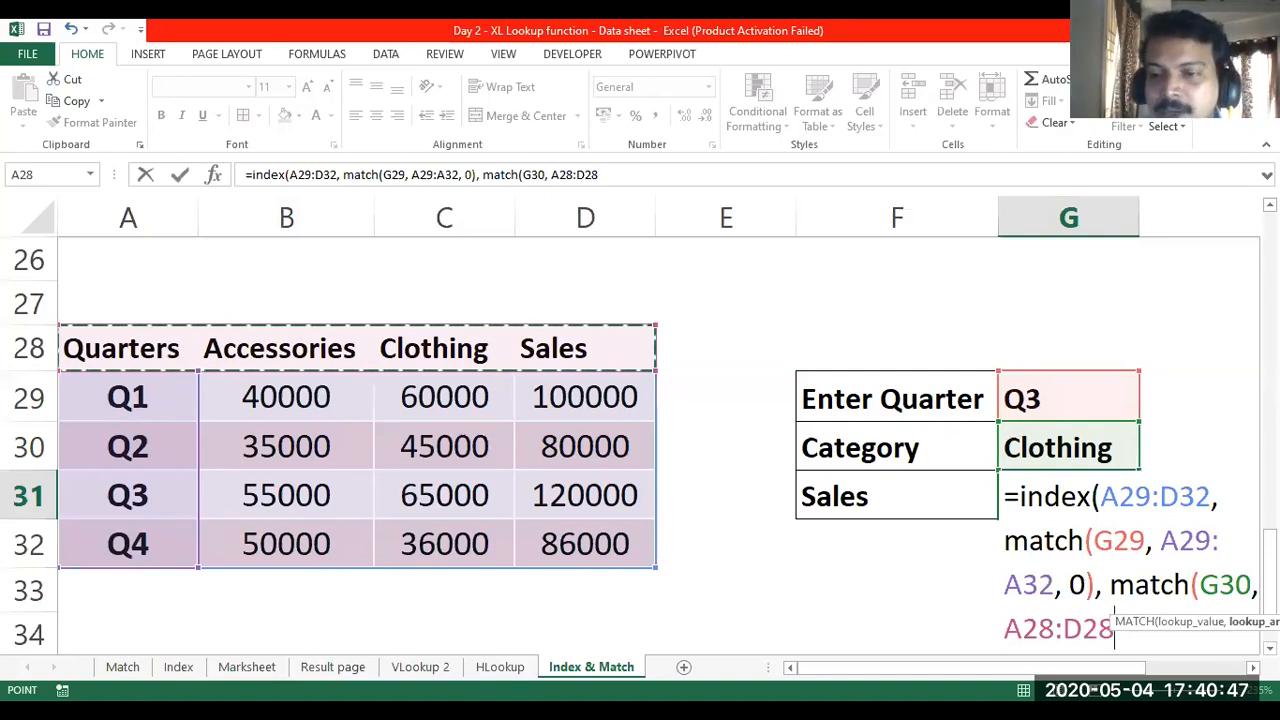
pyautogui.write(', 0')
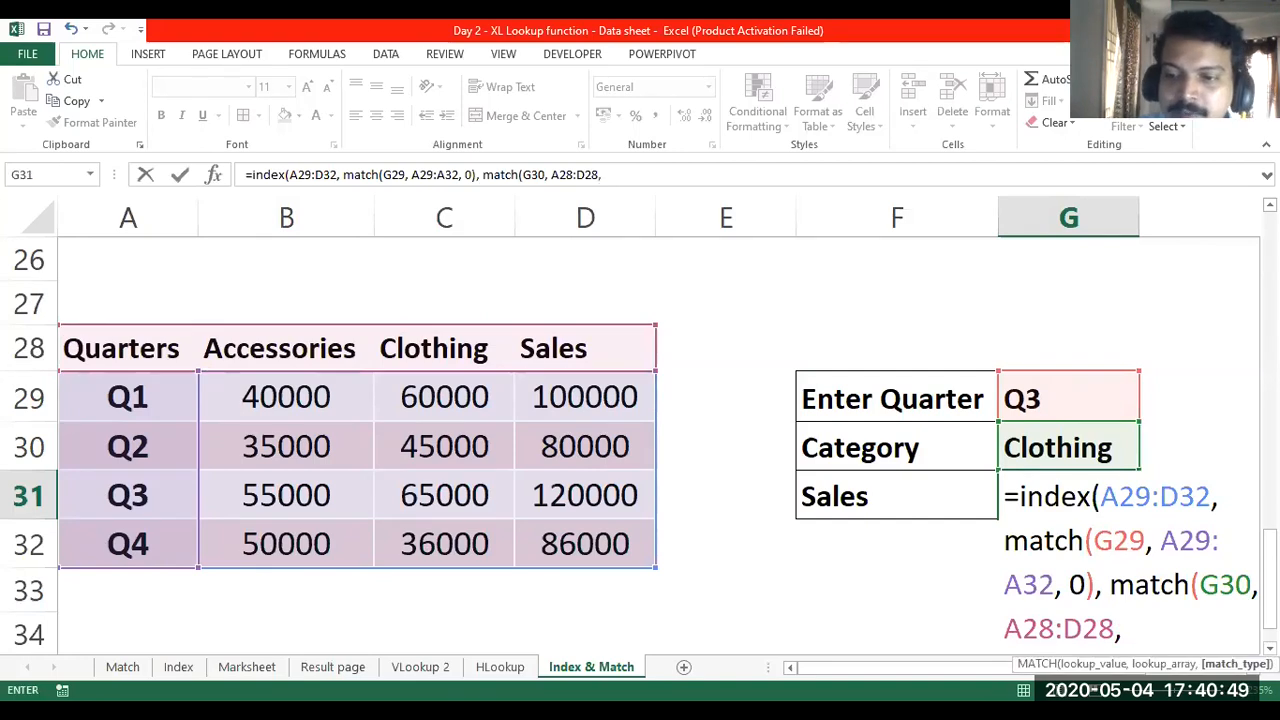
pyautogui.write(')')
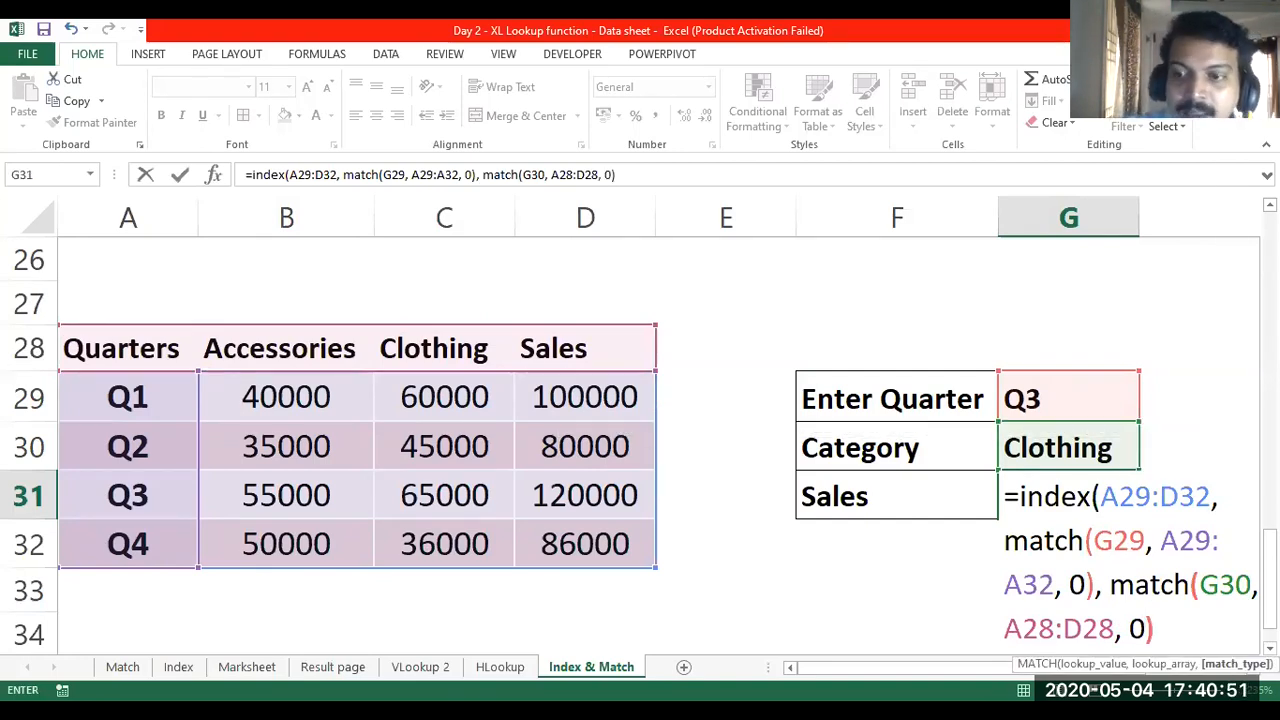
pyautogui.write(')')
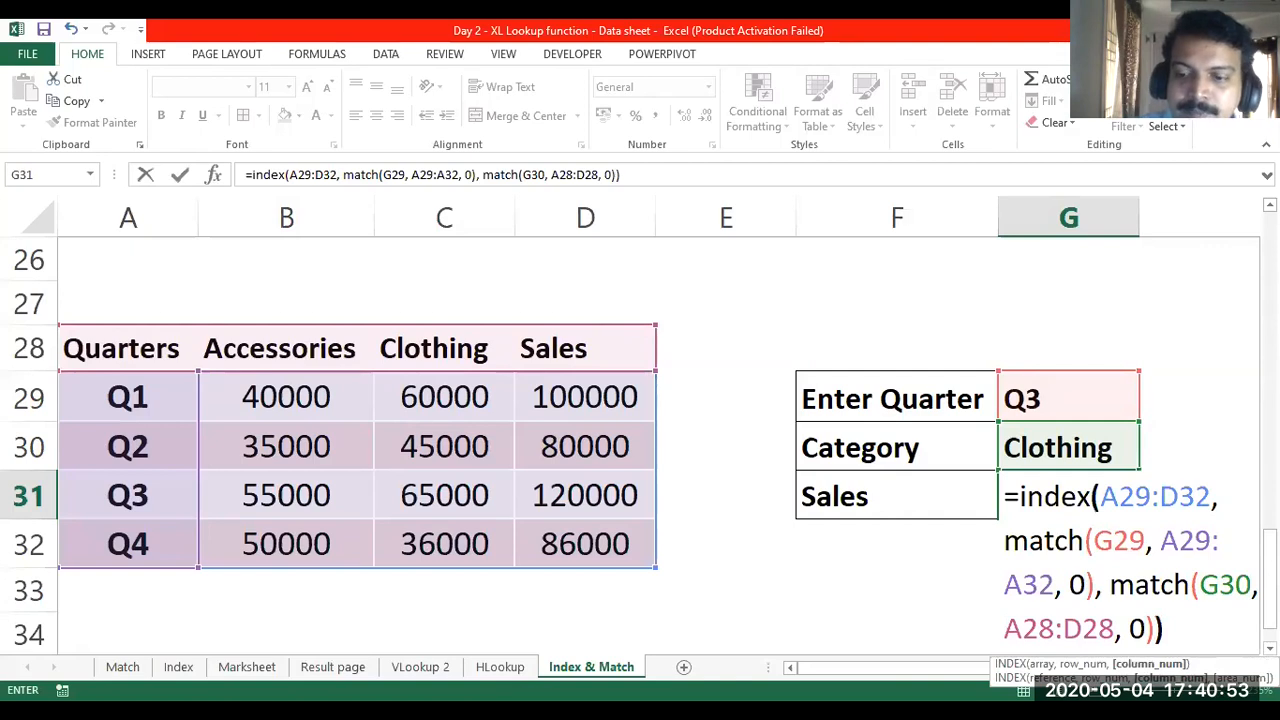
pyautogui.press('Return')
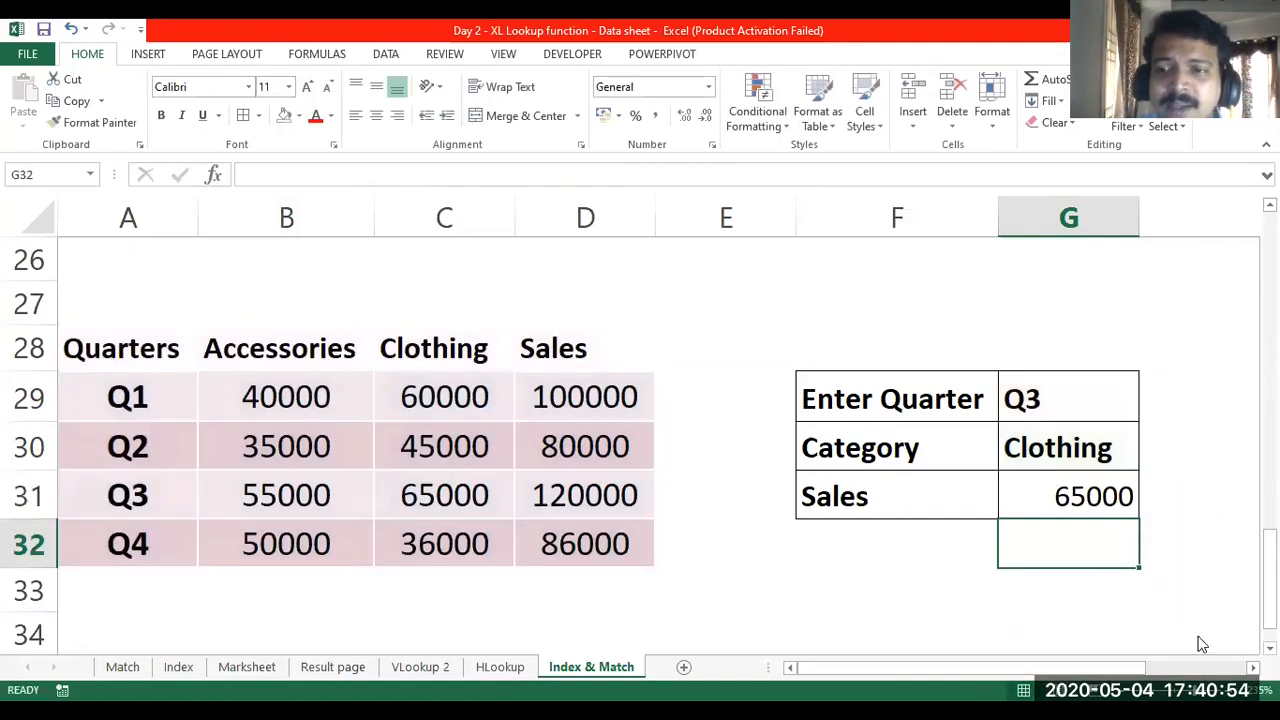
# - Test the sales lookup by changing the quarter in G29 to Q4
pyautogui.click(1033, 495)
pyautogui.click(1059, 396)
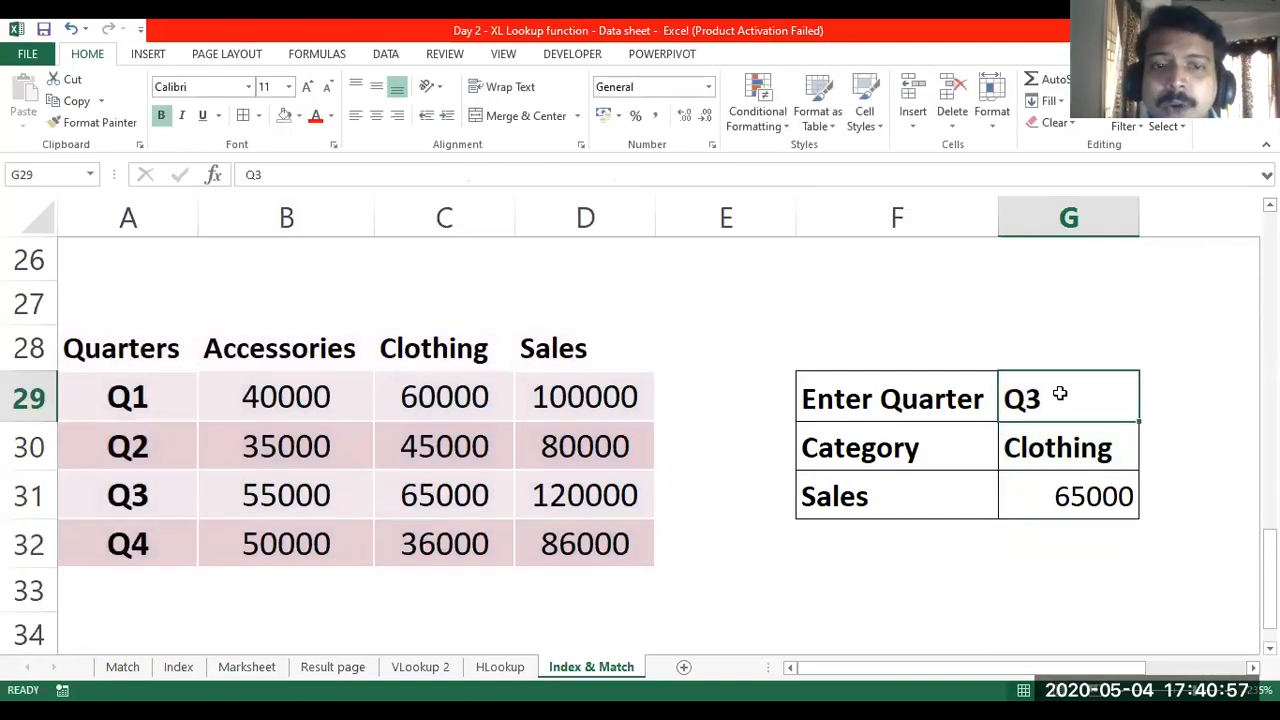
pyautogui.doubleClick(1059, 395)
pyautogui.press('BackSpace')
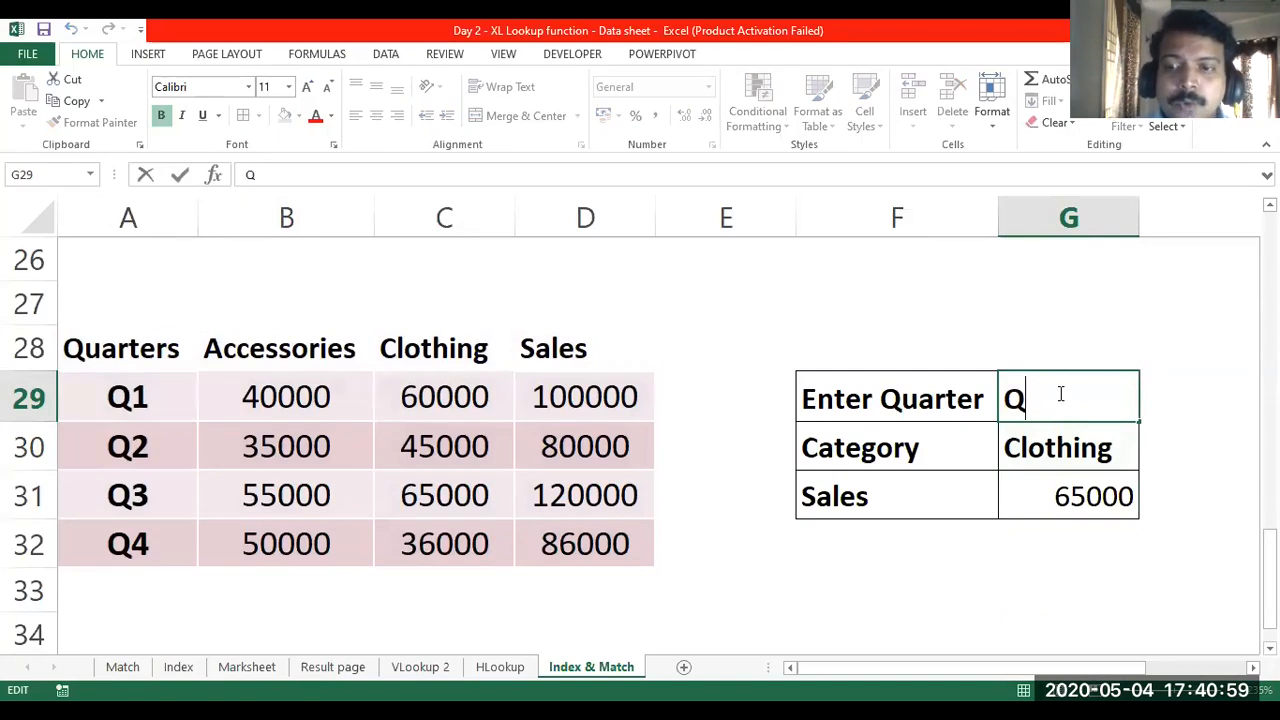
pyautogui.write('4')
pyautogui.press('Return')
# - Change the quarter in G29 to Q1 to test the sales lookup again
pyautogui.click(1060, 394)
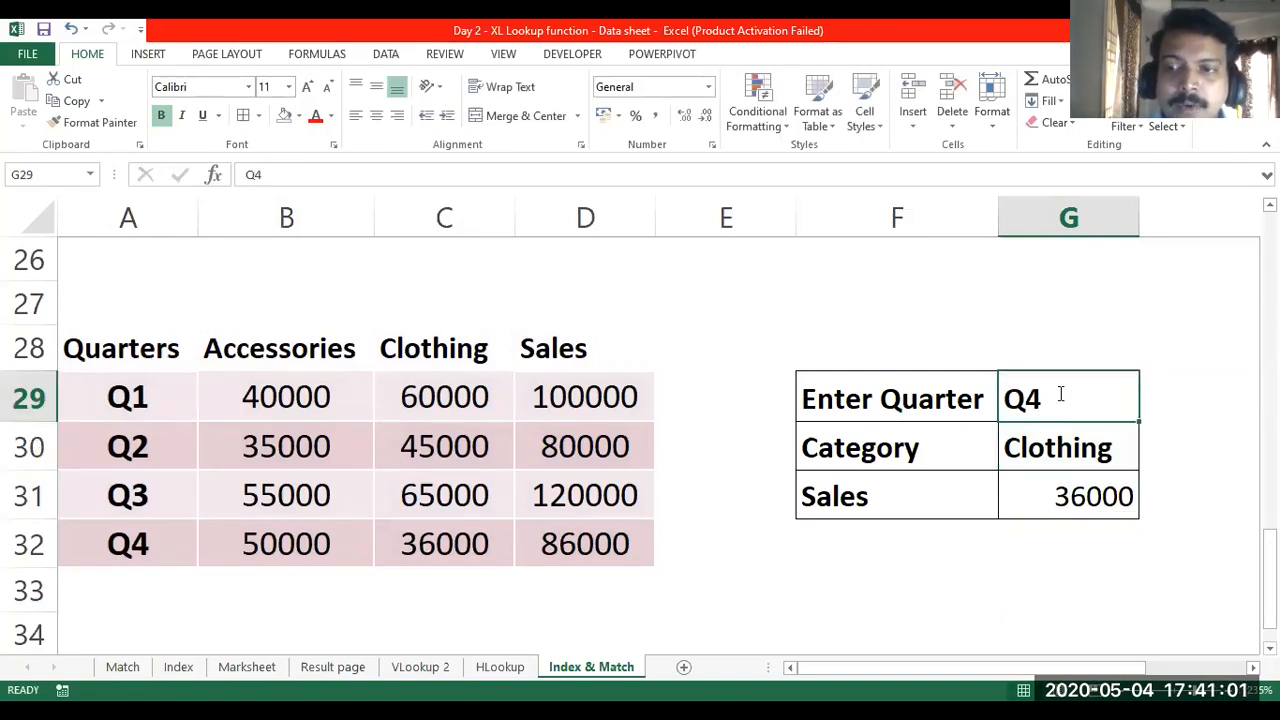
pyautogui.doubleClick(1060, 394)
pyautogui.press('BackSpace')
pyautogui.write('1')
pyautogui.press('Return')
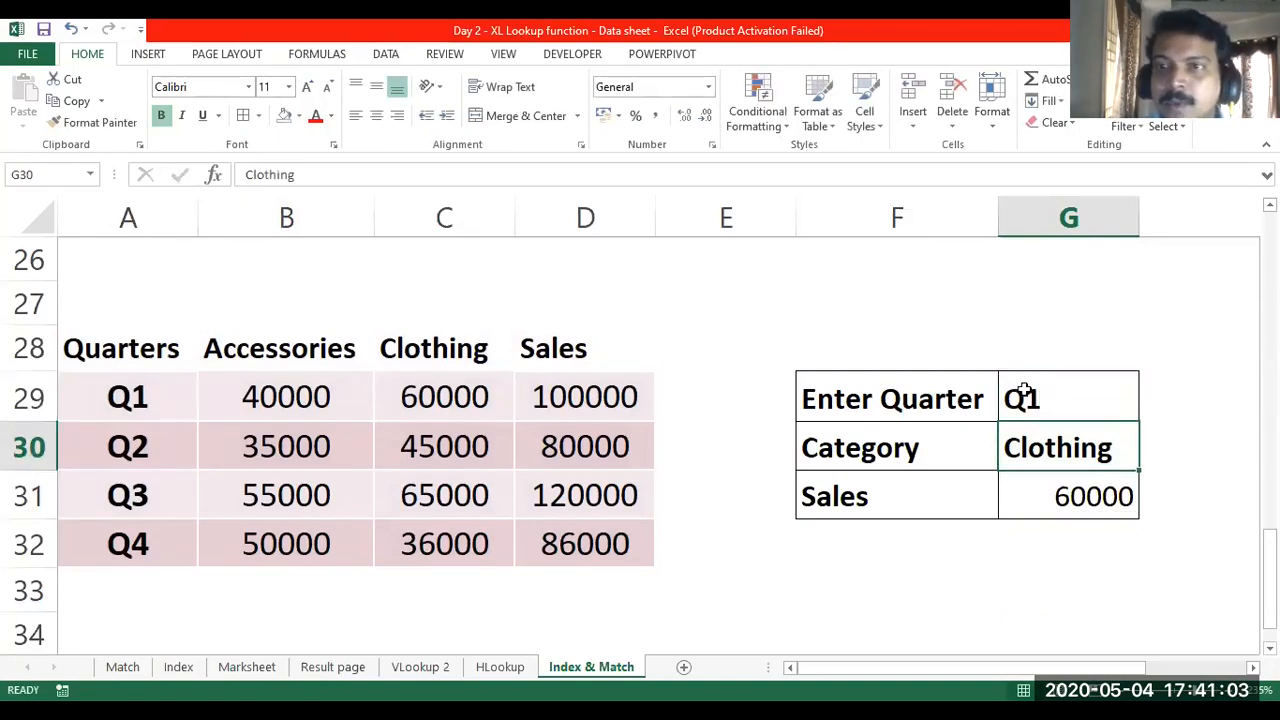
pyautogui.click(792, 368)
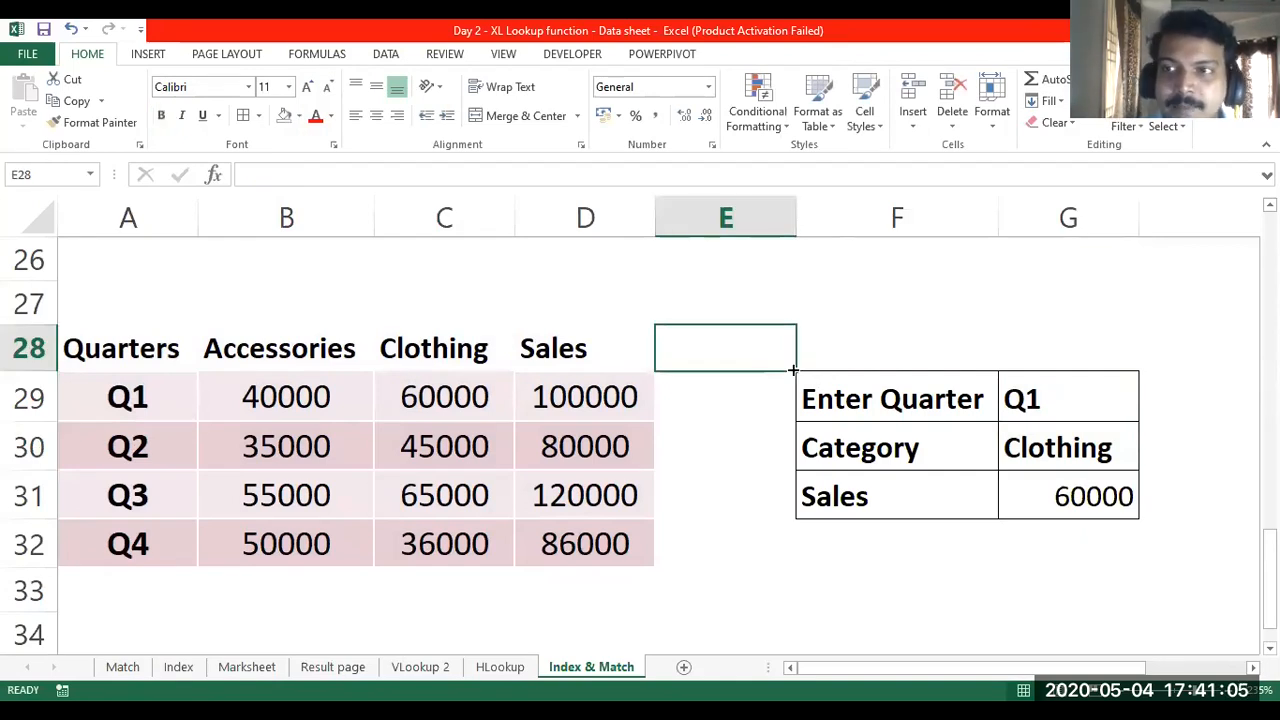